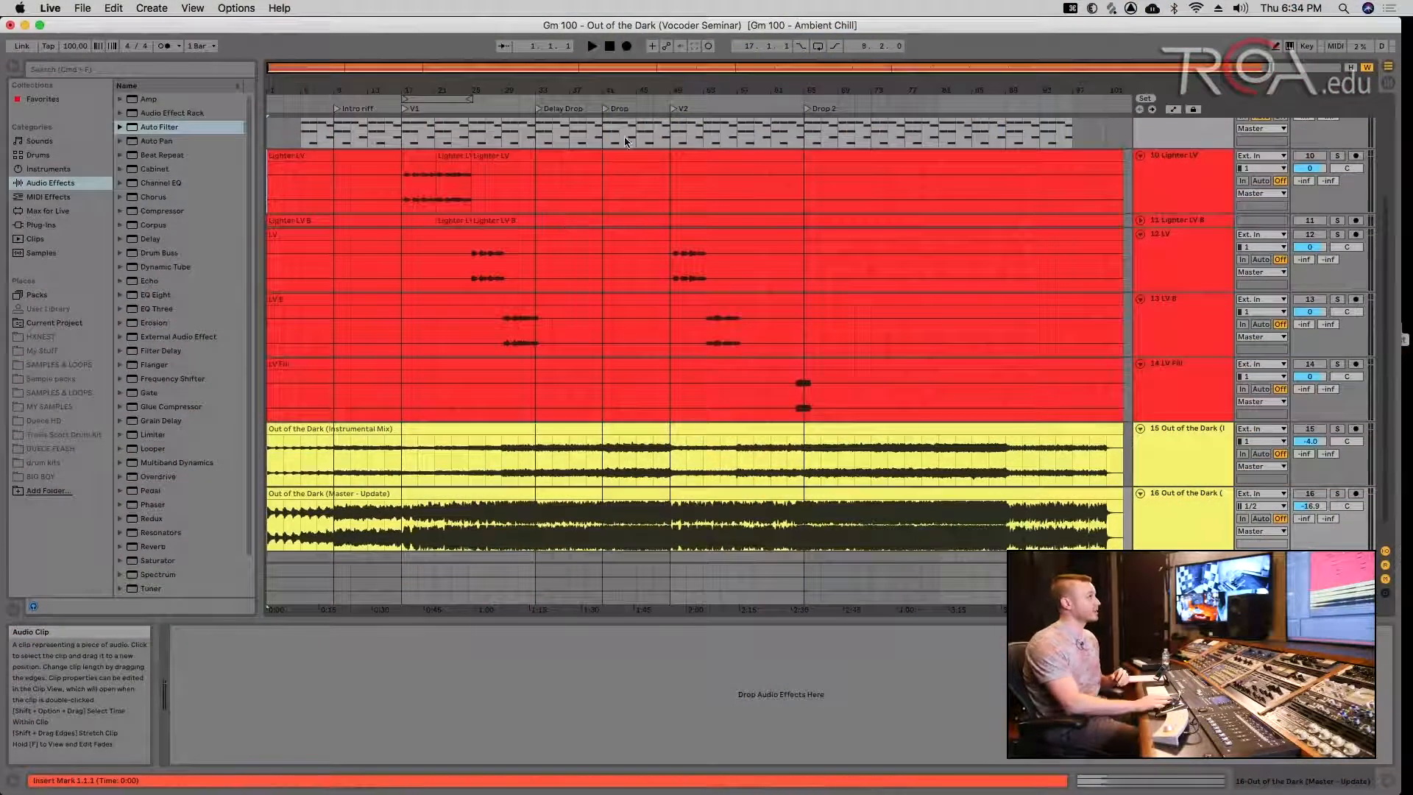
# - Look over the Session view mixer and return to the Arrangement view
pyautogui.press('Tab')
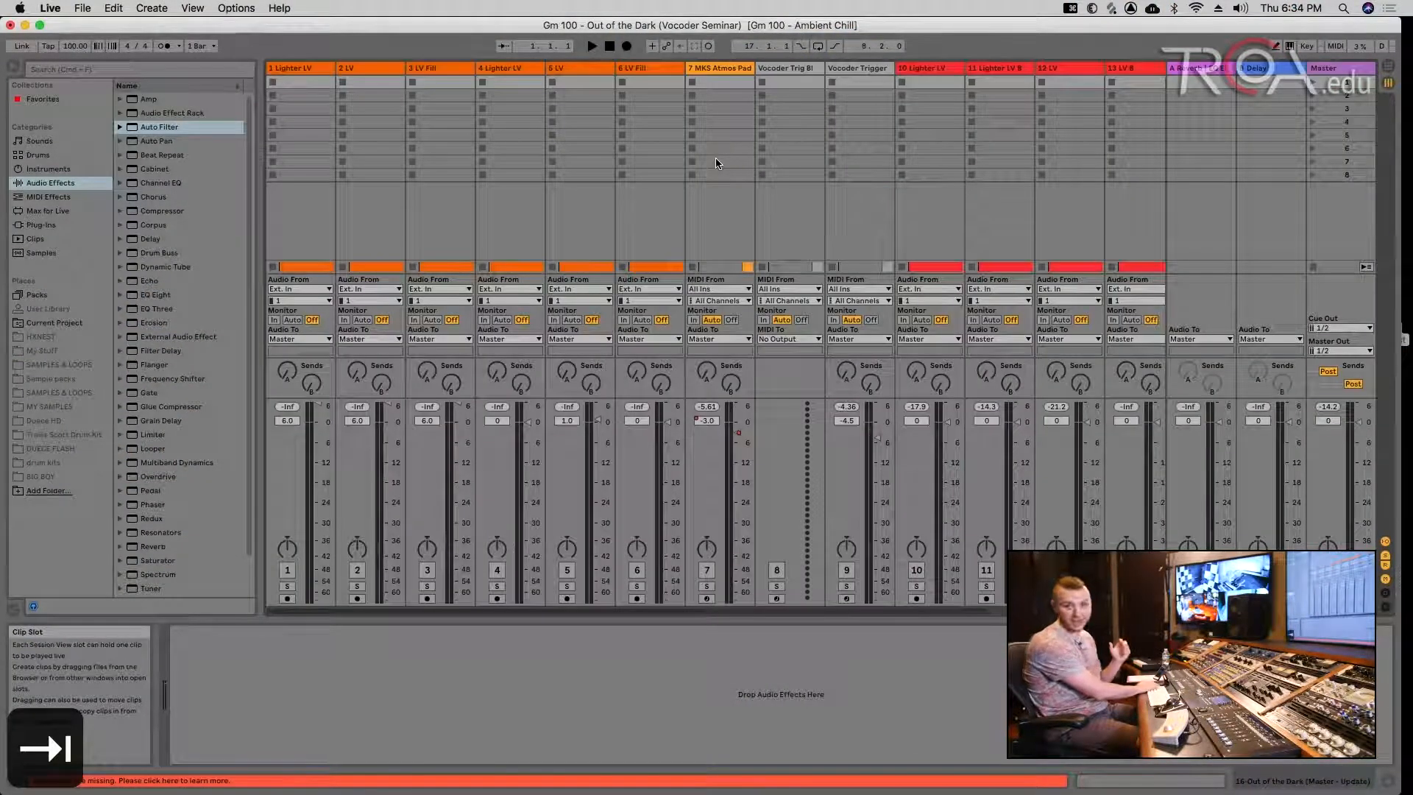
pyautogui.press('Tab')
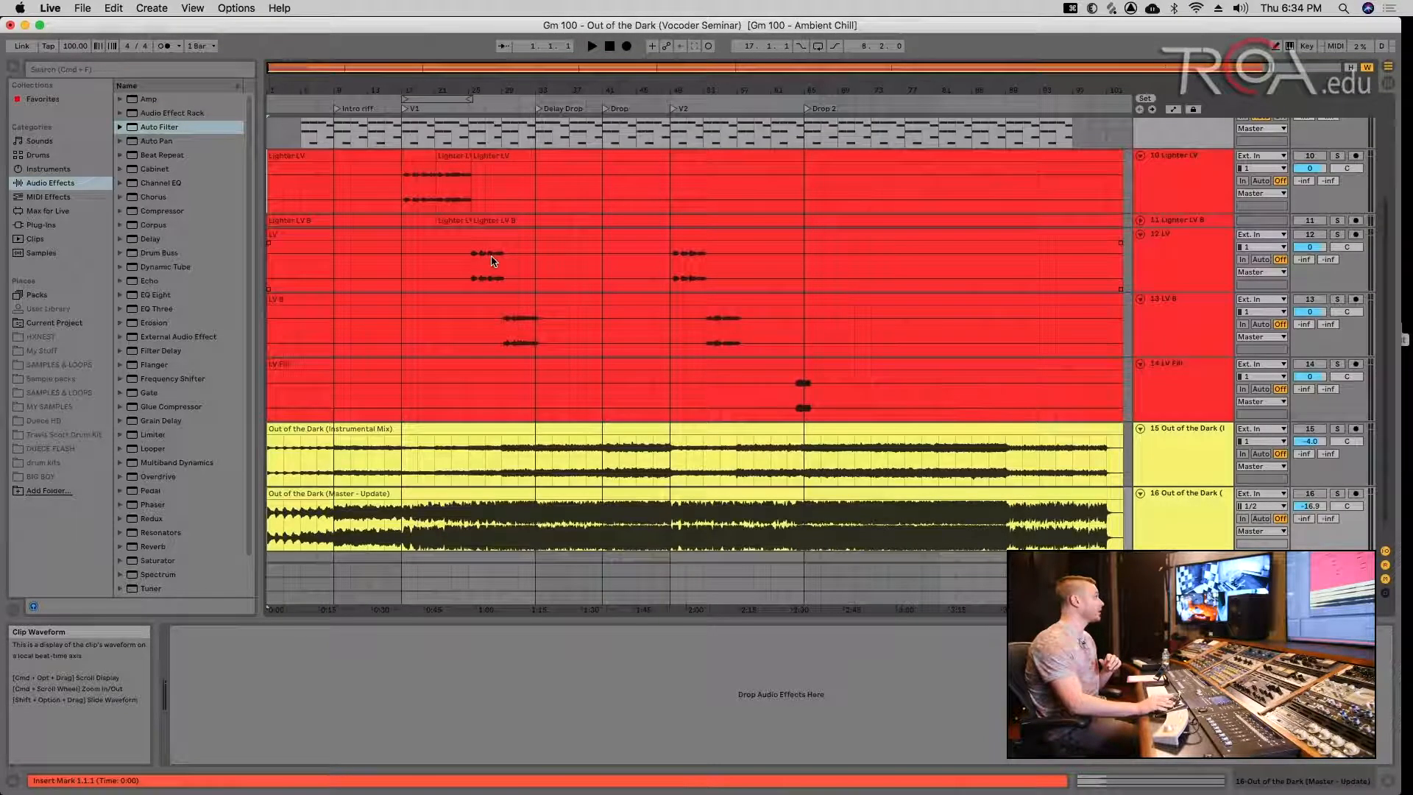
pyautogui.scroll(-1, 482, 261)
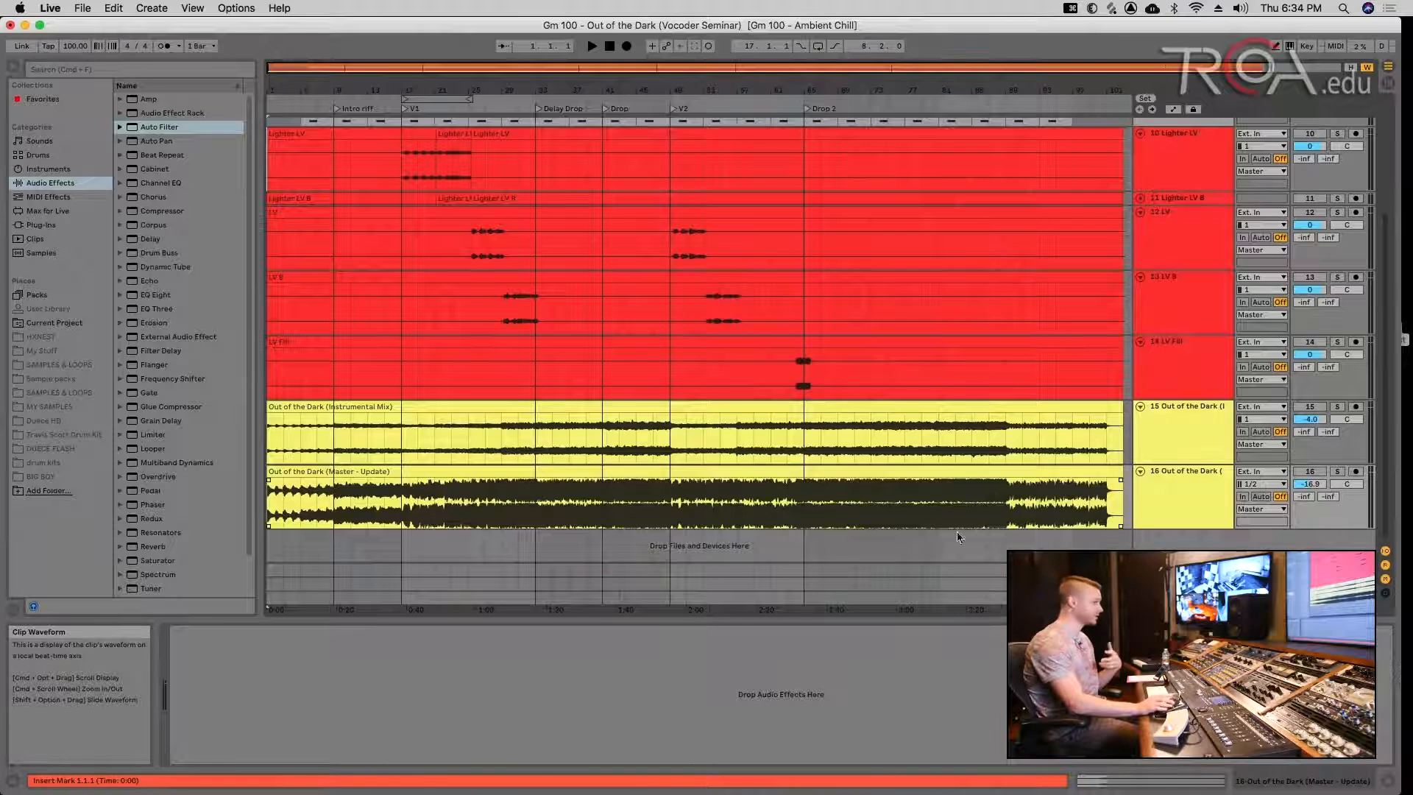
# - Activate track 16, Out of the Dark (Master - Update), and audition the song from the beginning
pyautogui.click(1200, 486)
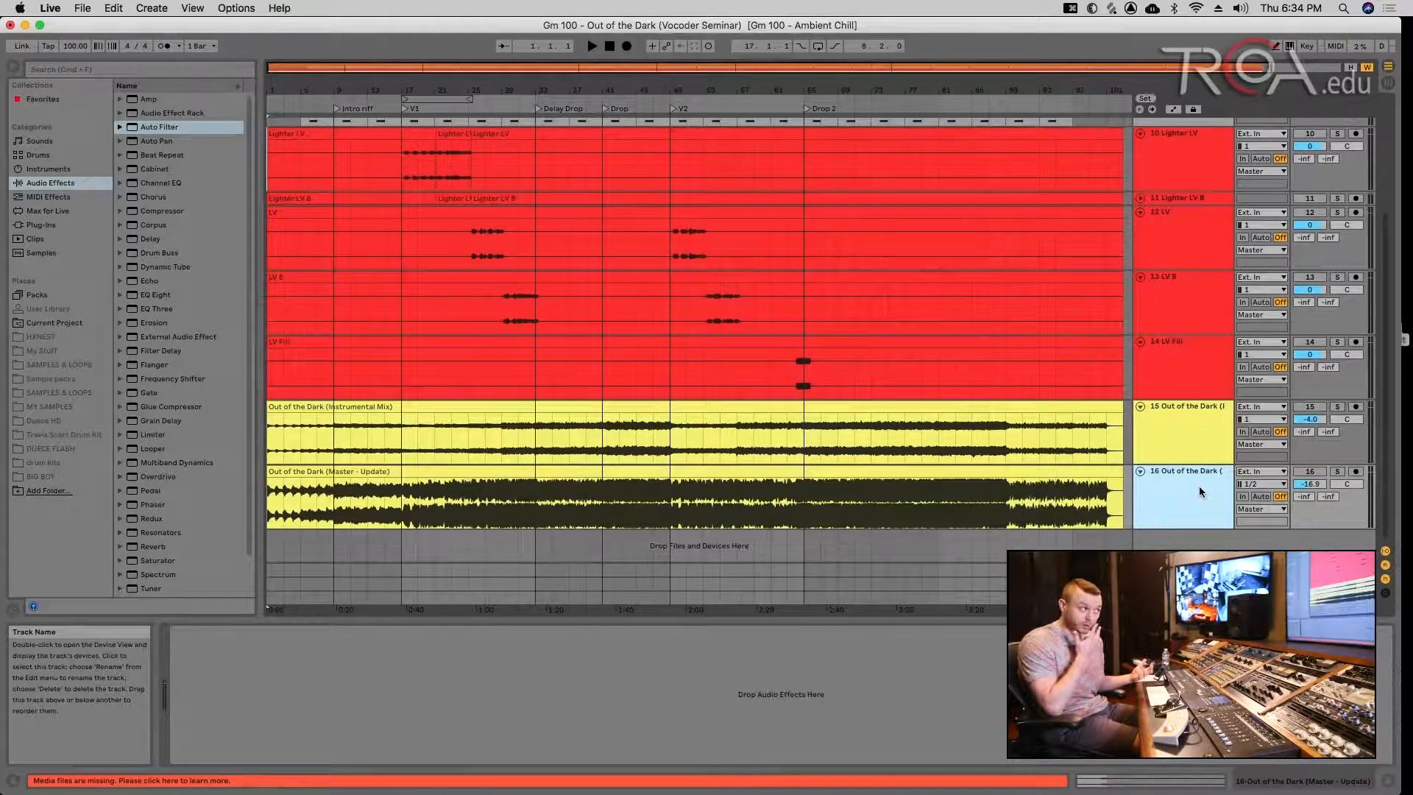
pyautogui.click(1320, 472)
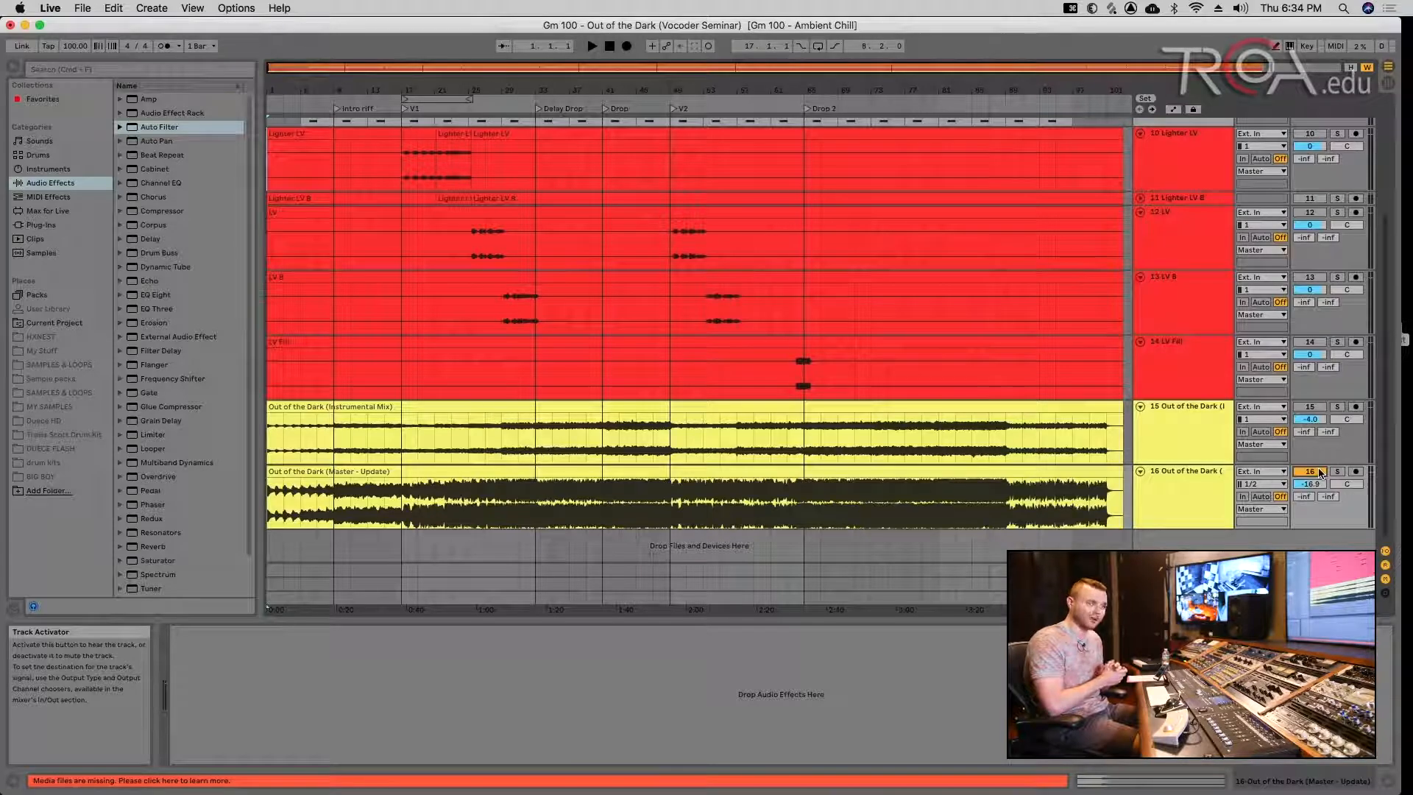
pyautogui.click(798, 476)
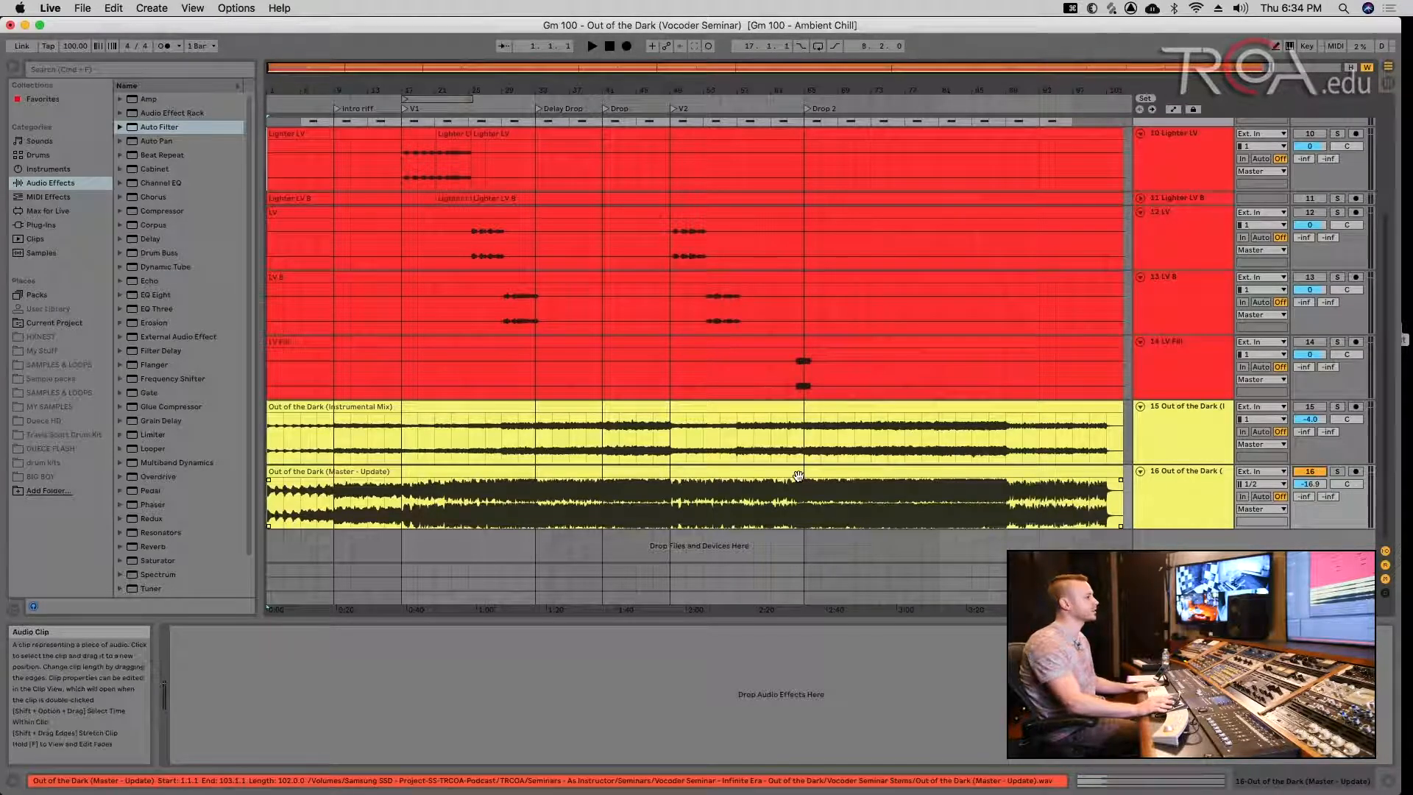
pyautogui.press('space')
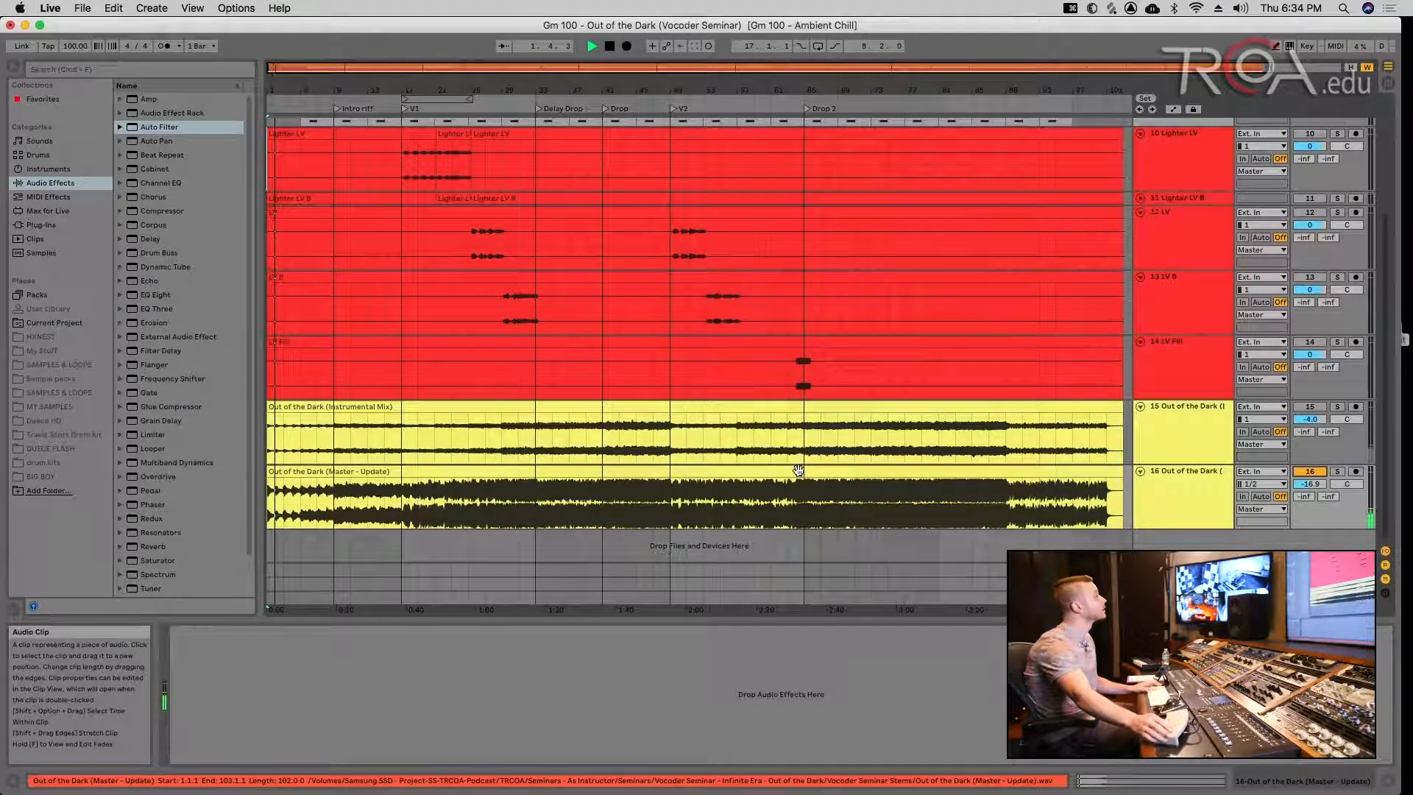
pyautogui.press('space')
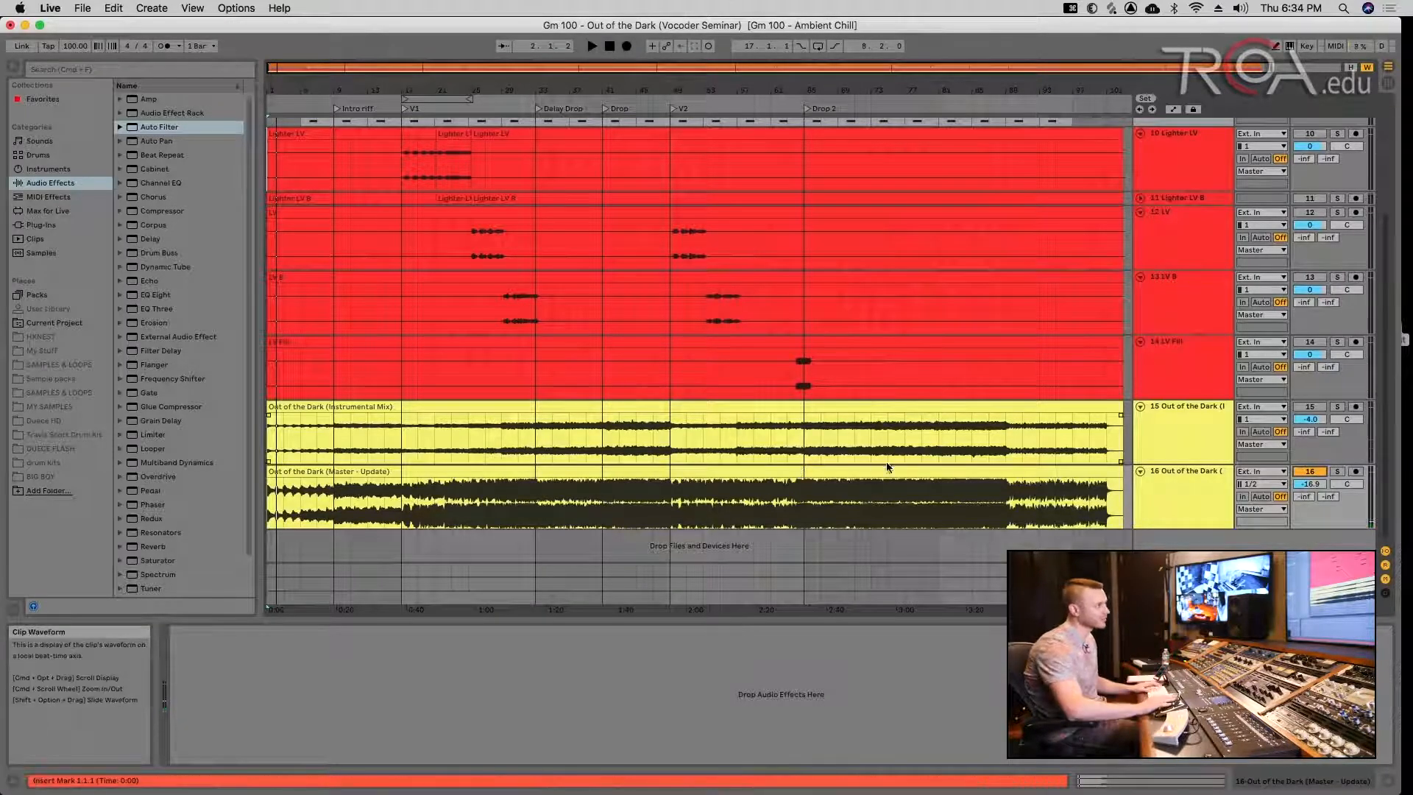
pyautogui.click(801, 471)
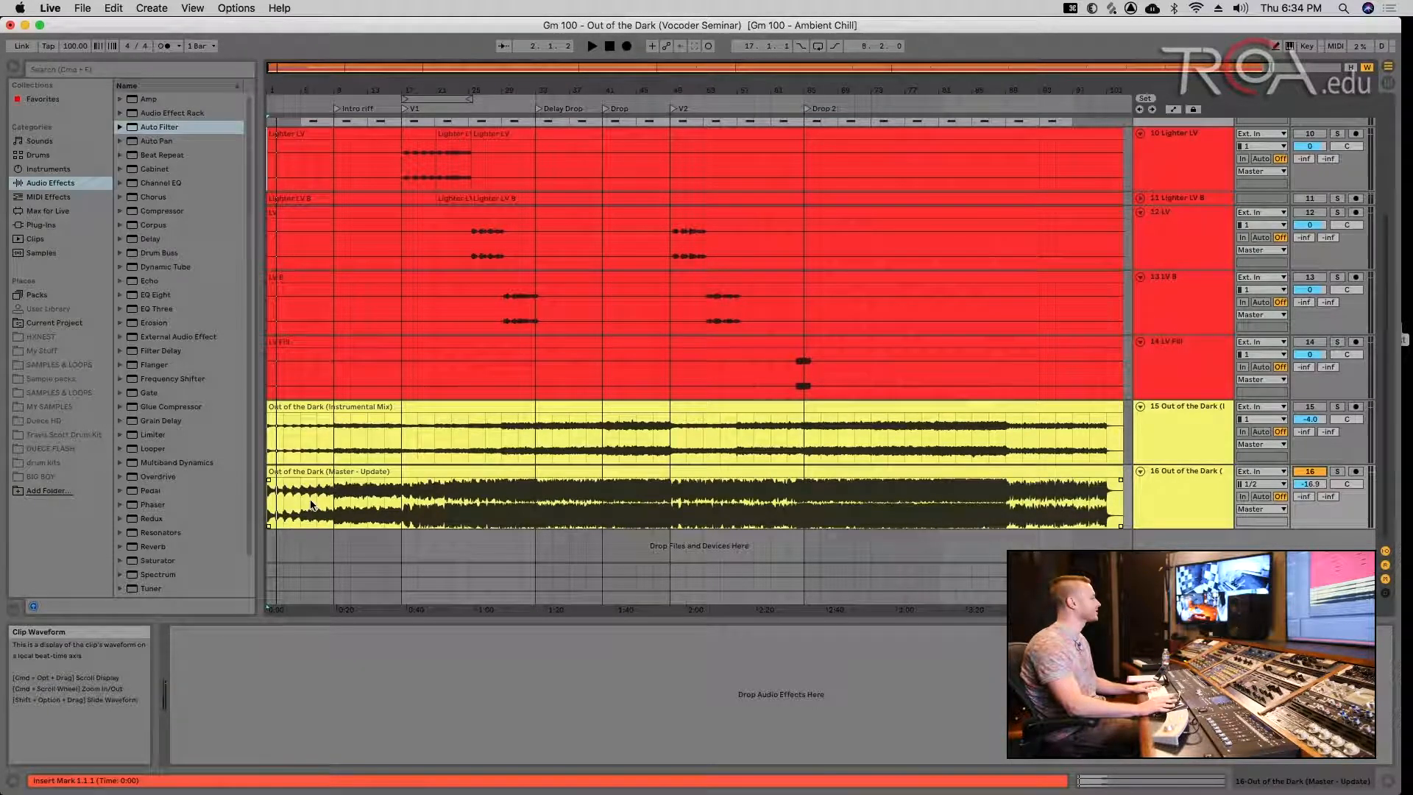
pyautogui.press('space')
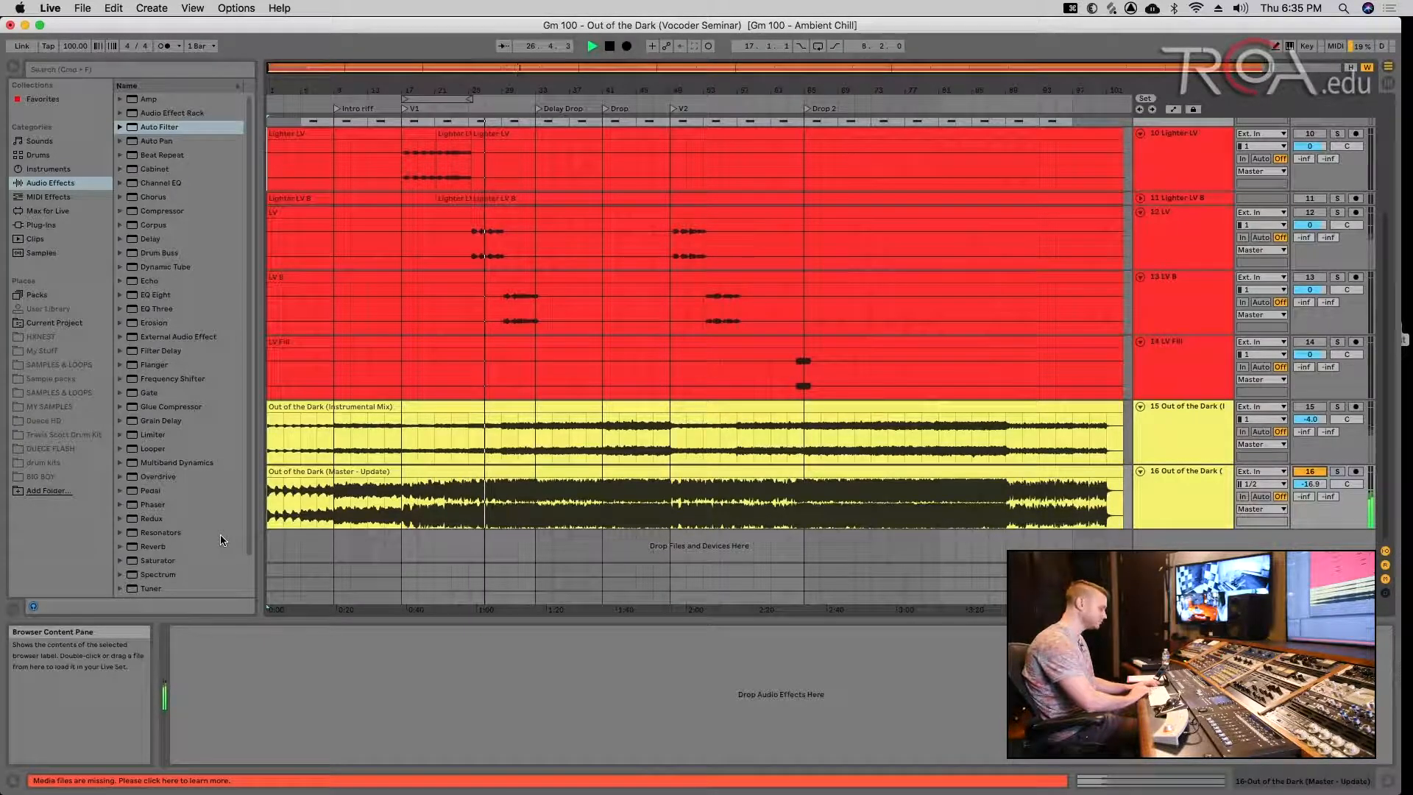
pyautogui.press('space')
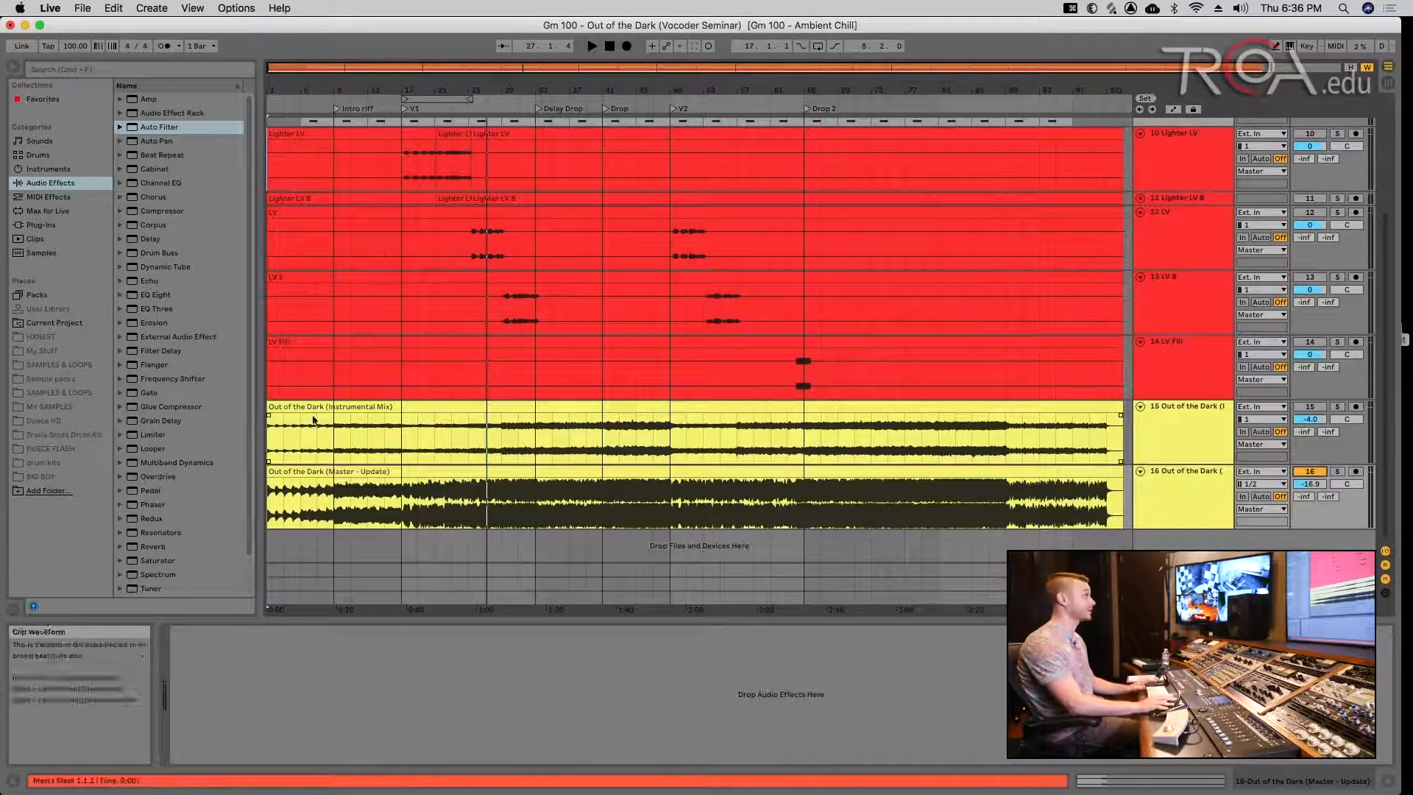
# - Select the loop range at the V1 section, deactivate master track 16 and activate instrumental mix track 15
pyautogui.click(439, 97)
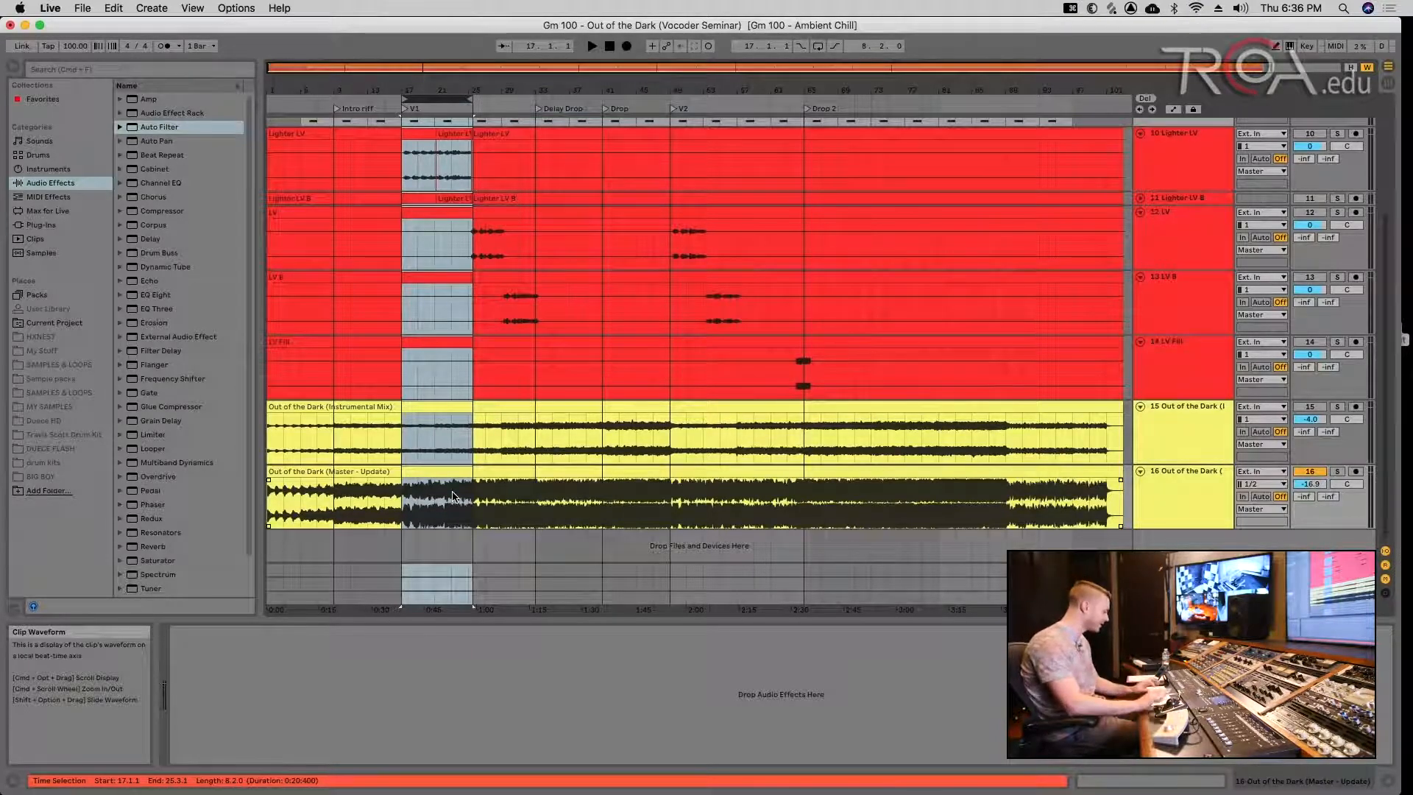
pyautogui.click(1308, 472)
pyautogui.click(1310, 407)
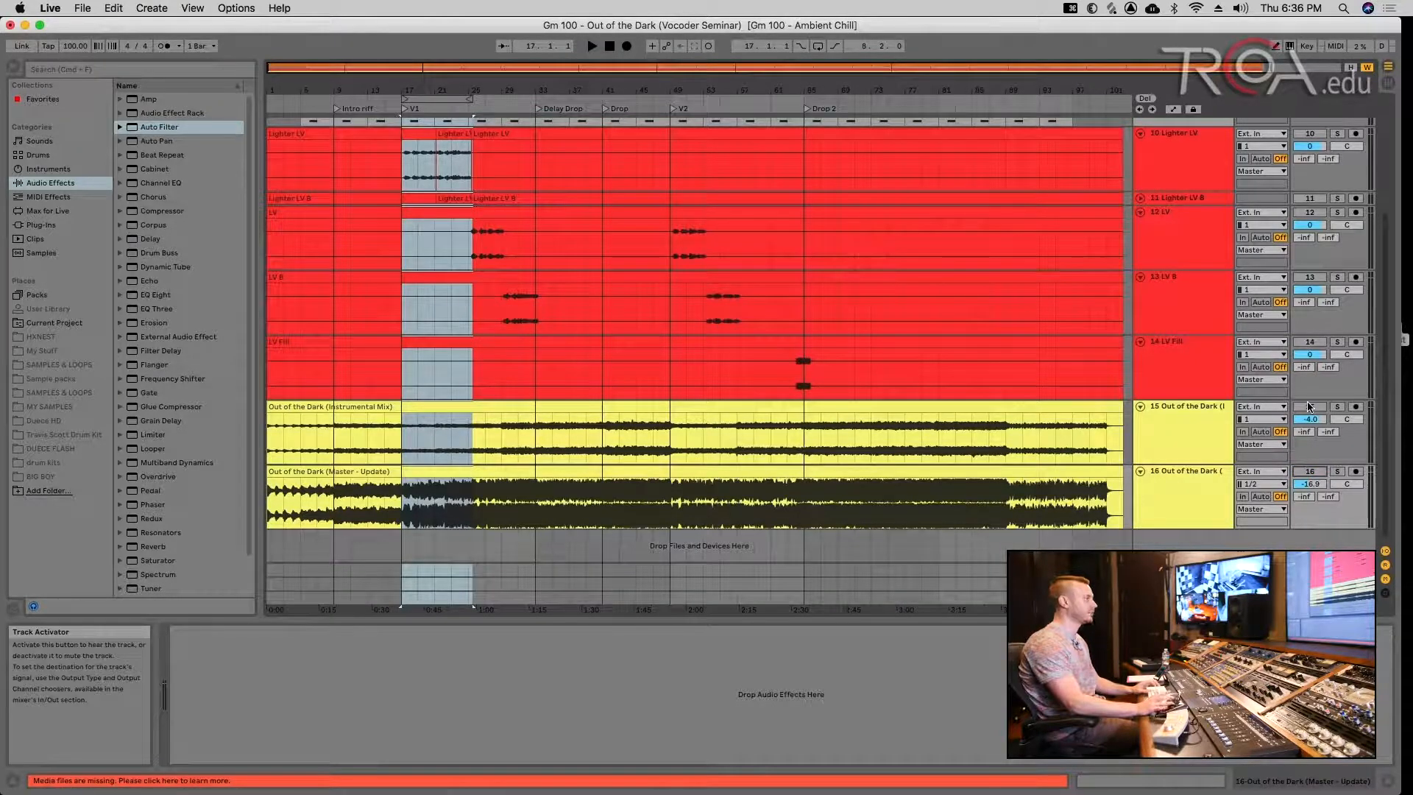
pyautogui.click(1309, 407)
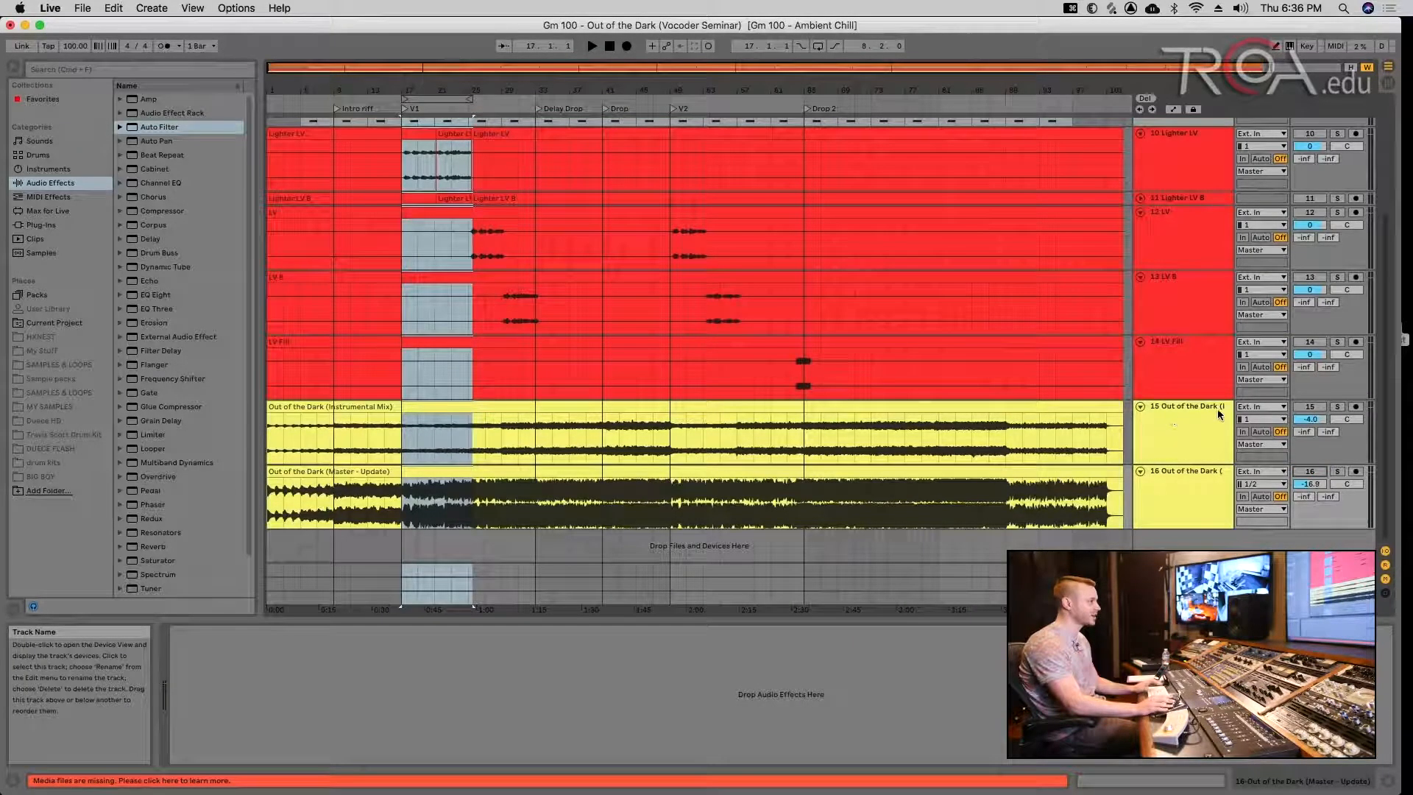
pyautogui.click(1310, 406)
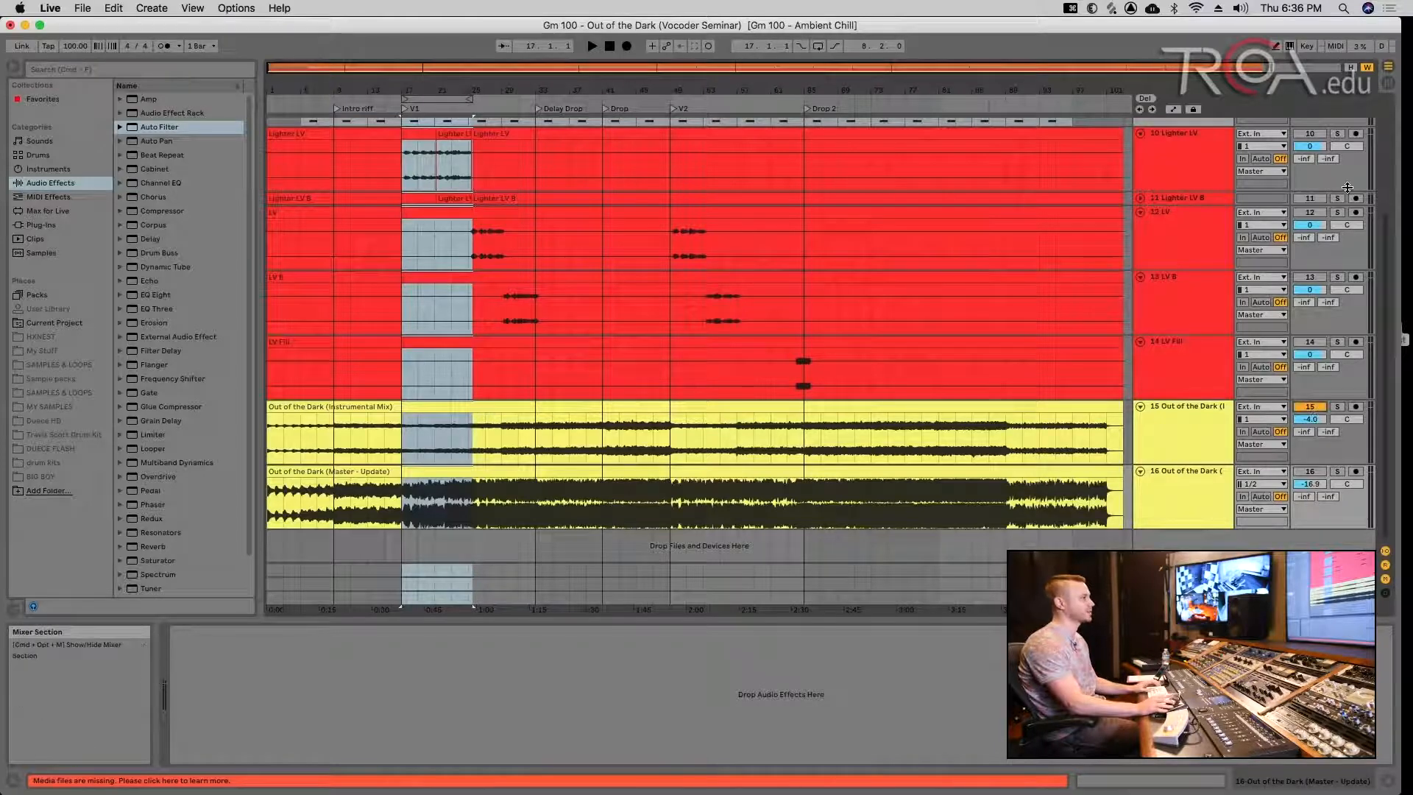
# - Activate track 10 Lighter LV, set its volume to -6.0 dB, and play the V1 section with the instrumental
pyautogui.click(1309, 134)
pyautogui.moveTo(1303, 147); pyautogui.dragTo(1312, 152)
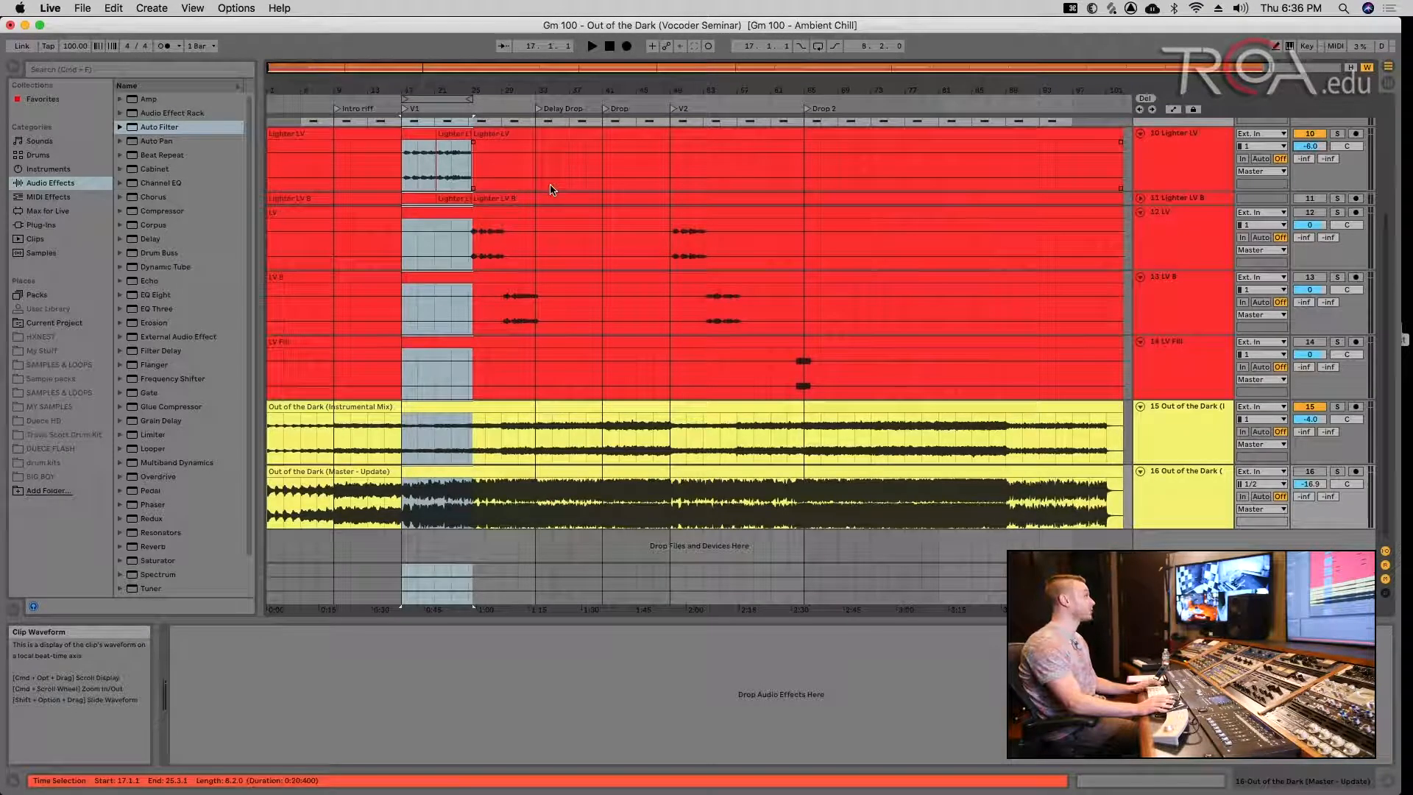
pyautogui.press('space')
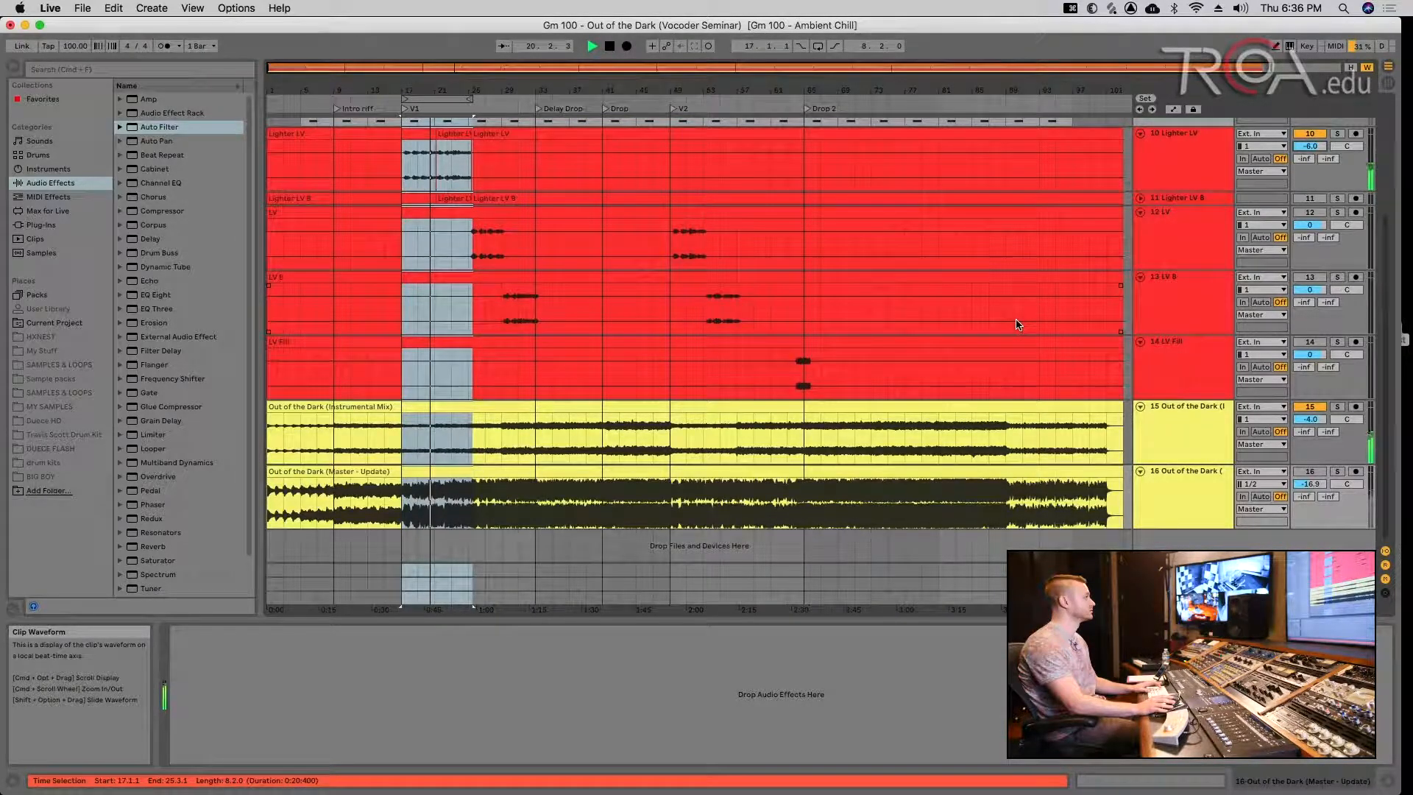
pyautogui.press('space')
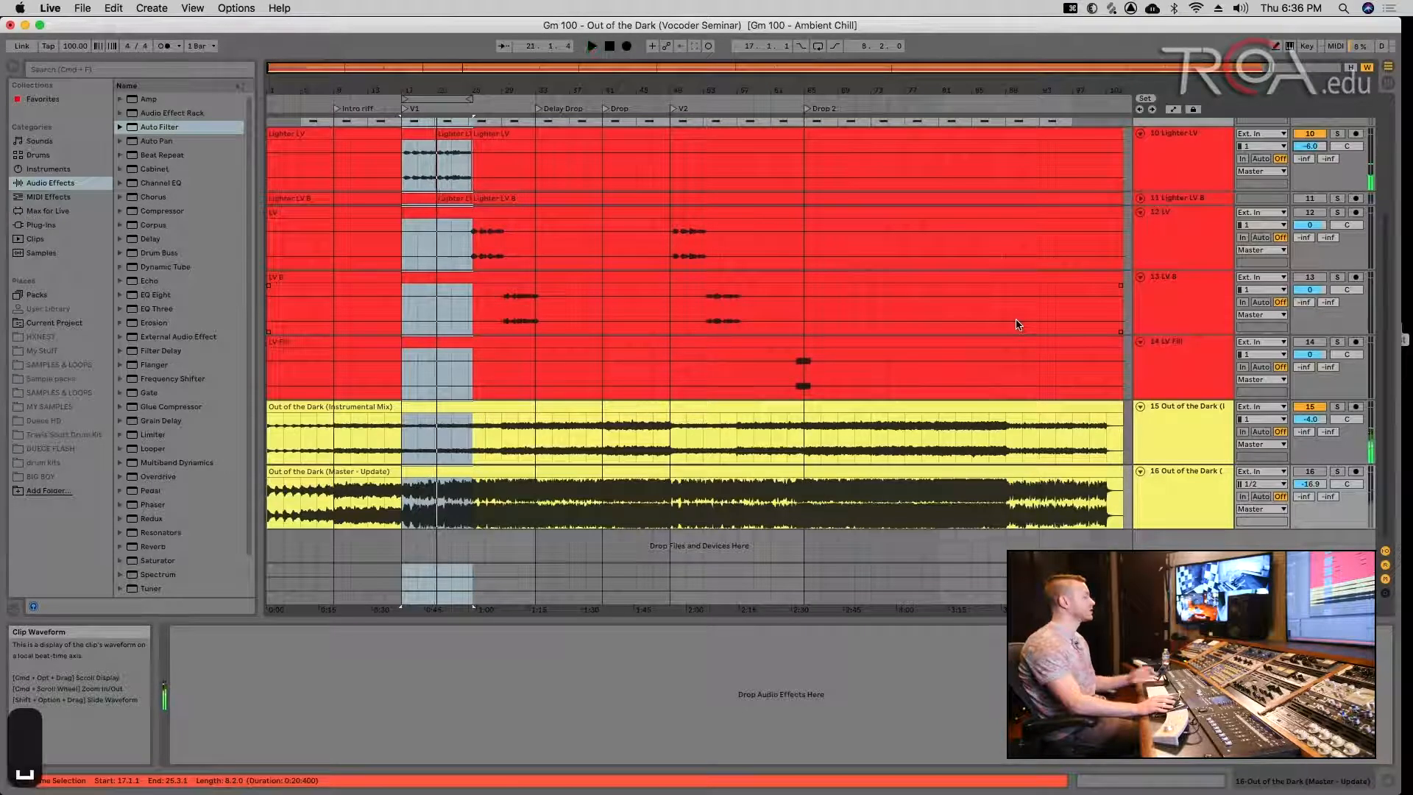
# - Solo master track 16 to compare the finished vocal sound during V1, stopping playback and clearing the solo
pyautogui.click(1336, 471)
pyautogui.press('space')
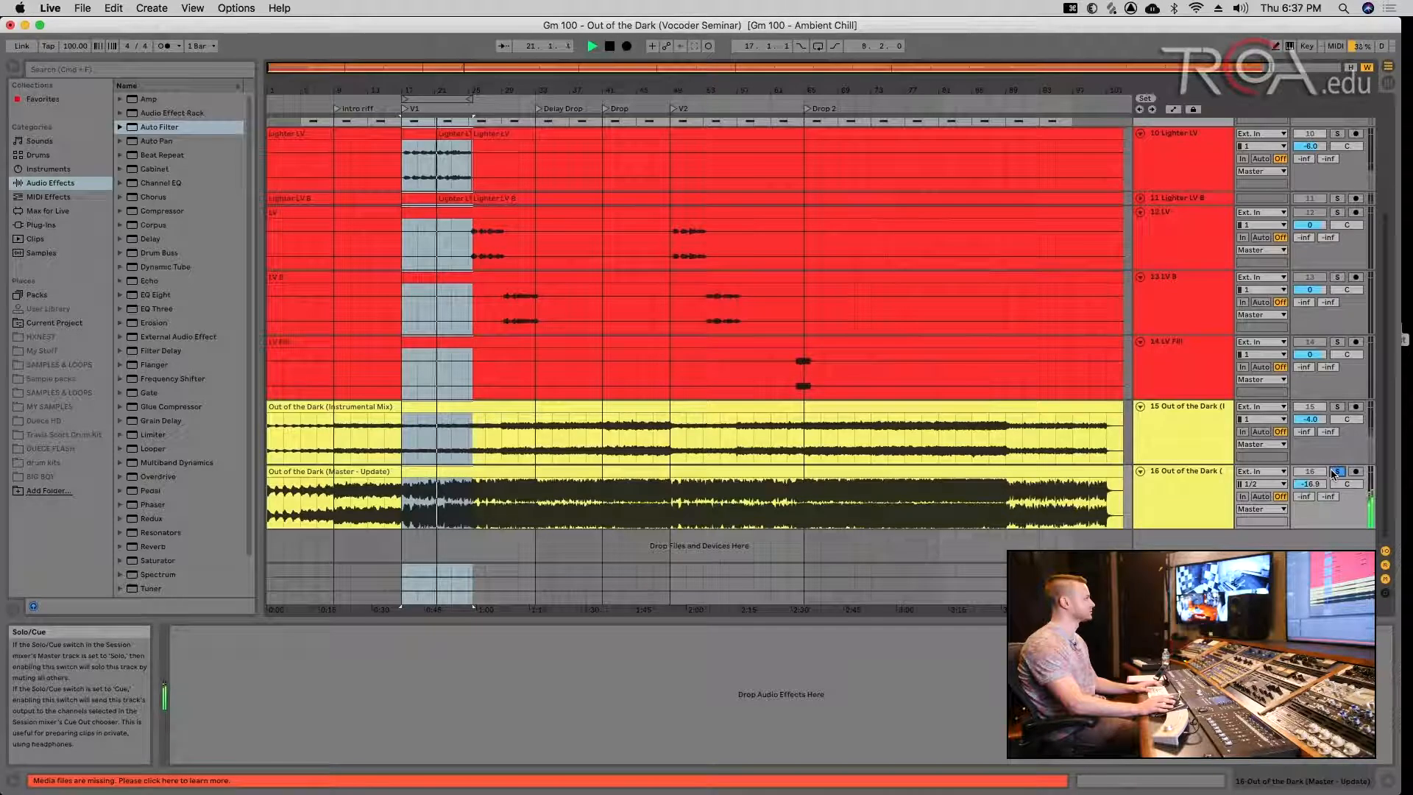
pyautogui.press('space')
pyautogui.click(1336, 472)
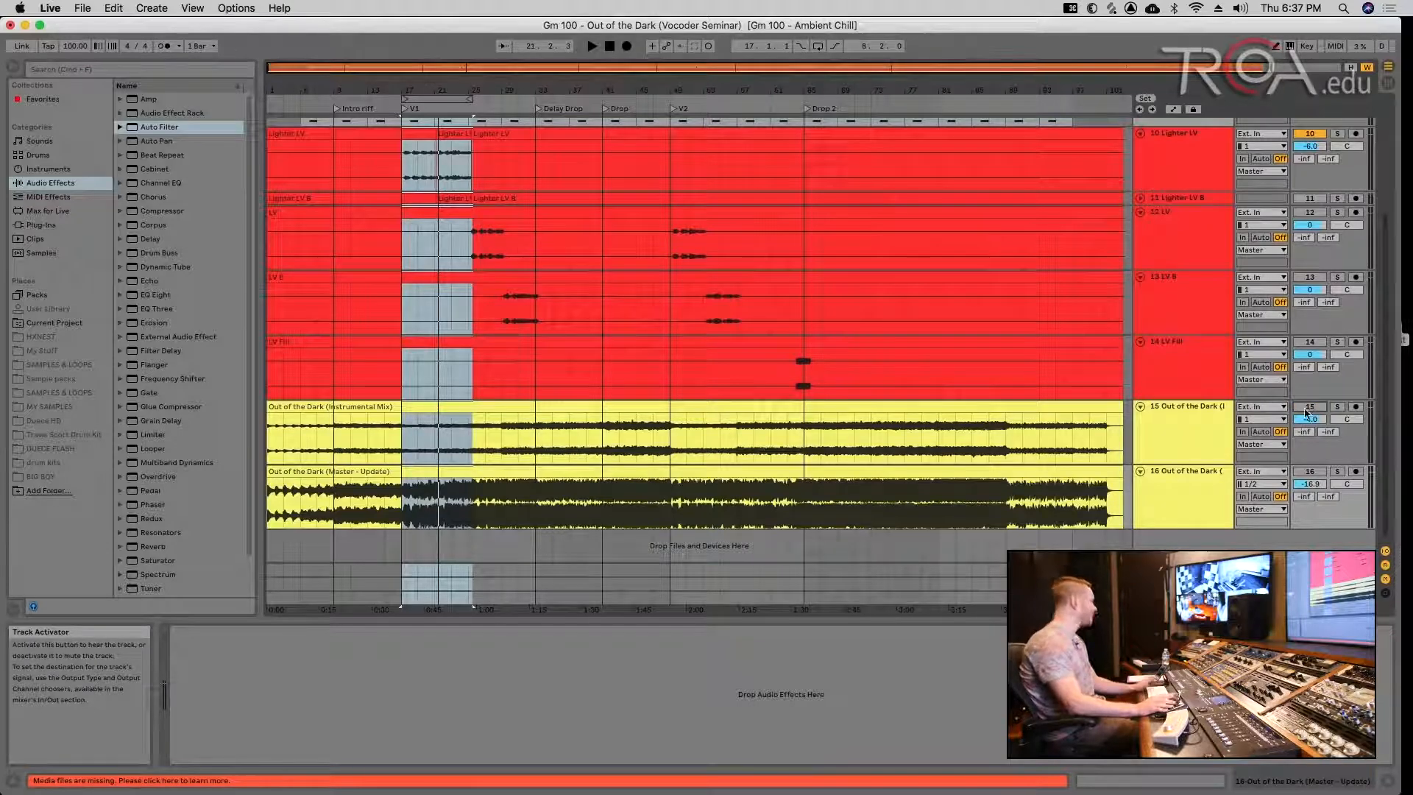
# - Show the devices of track 10 Lighter LV, placing the insert marker at bar 17 and turning on looping
pyautogui.scroll(3, 1193, 309)
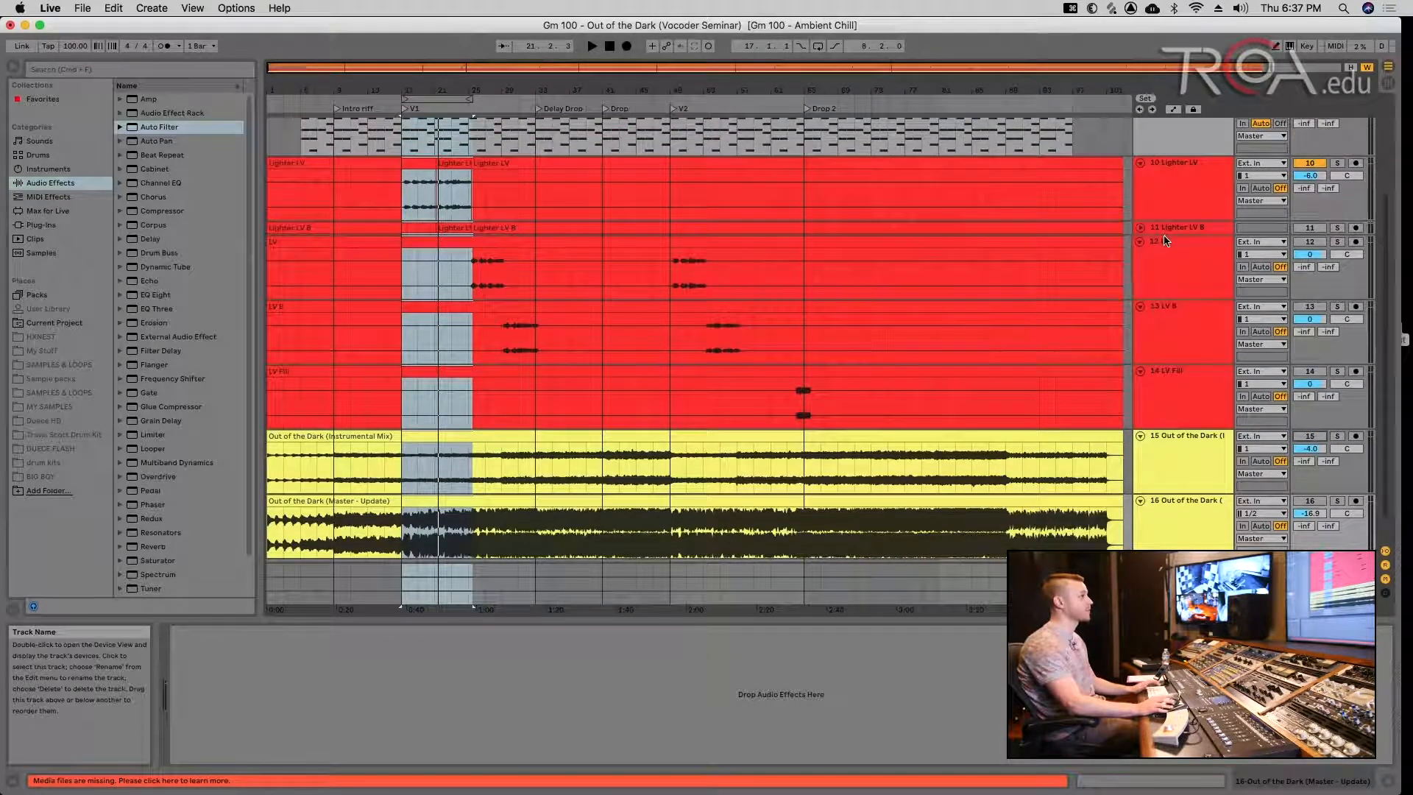
pyautogui.click(1162, 197)
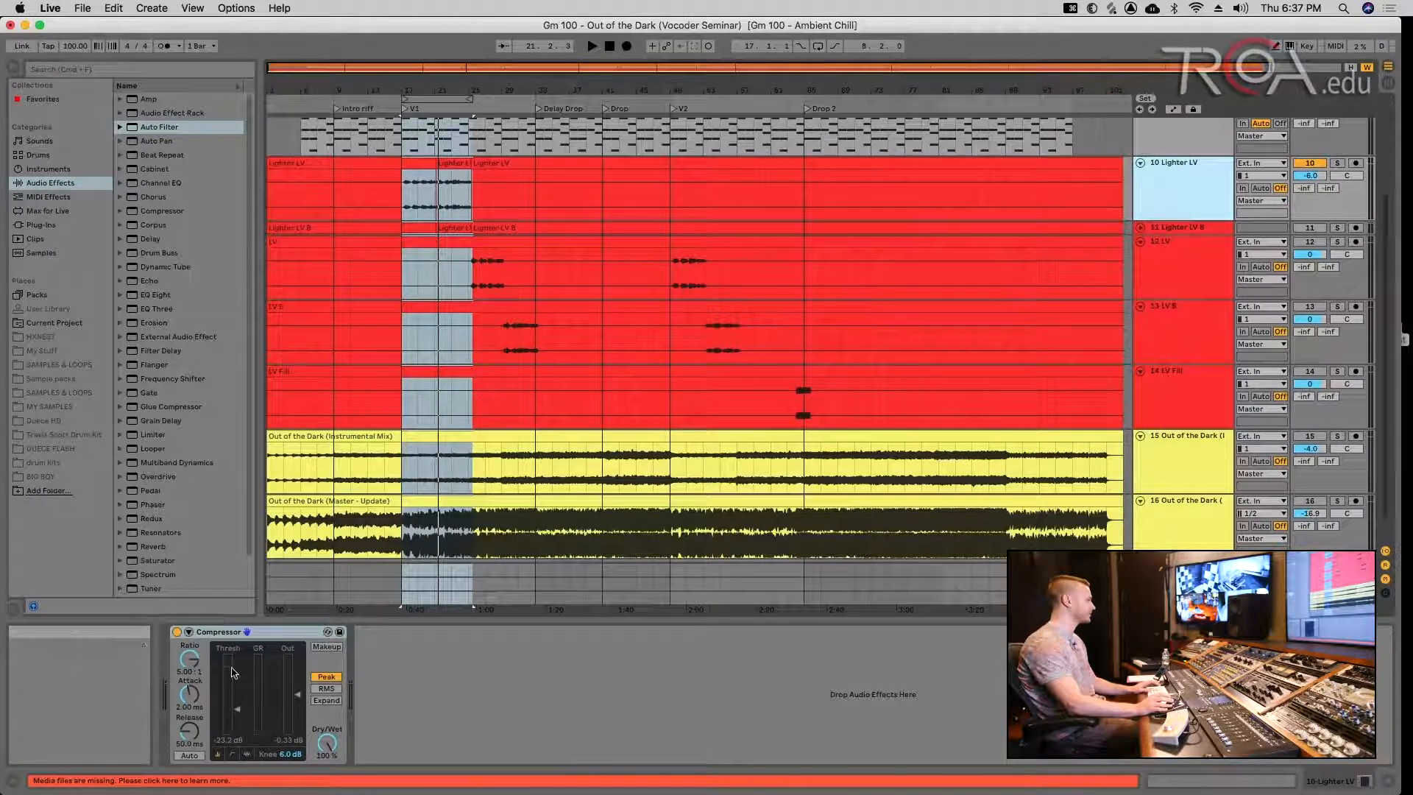
pyautogui.click(404, 199)
pyautogui.click(516, 201)
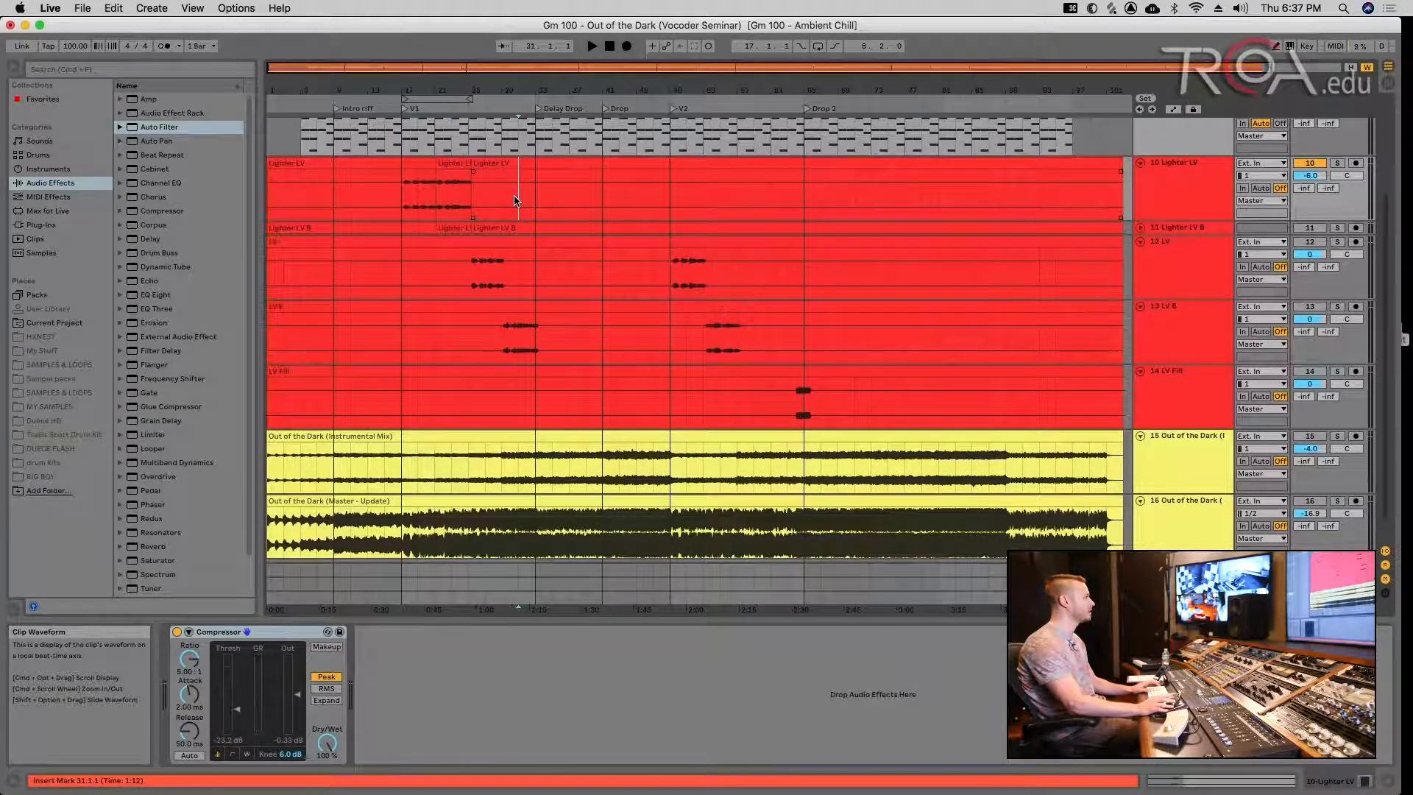
pyautogui.click(404, 199)
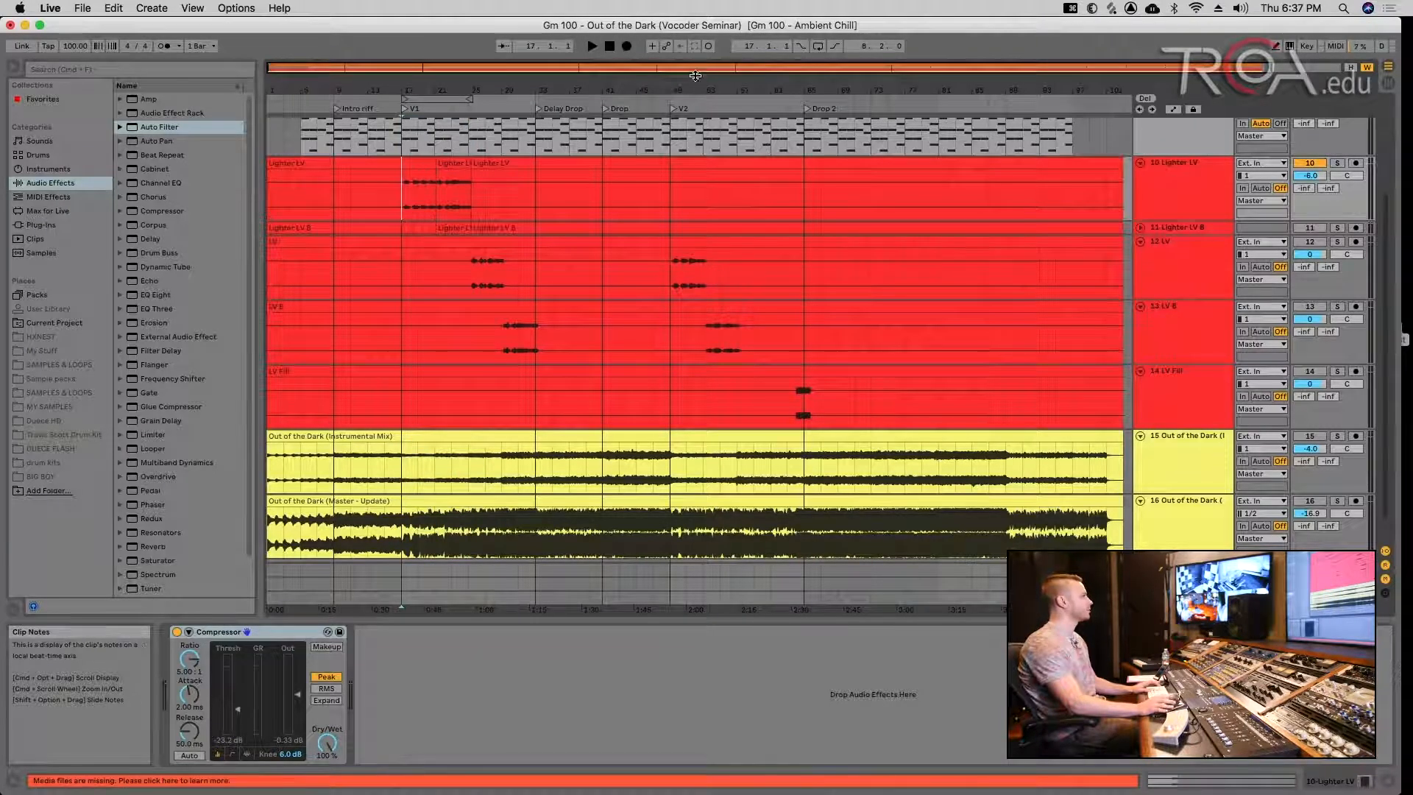
pyautogui.click(818, 46)
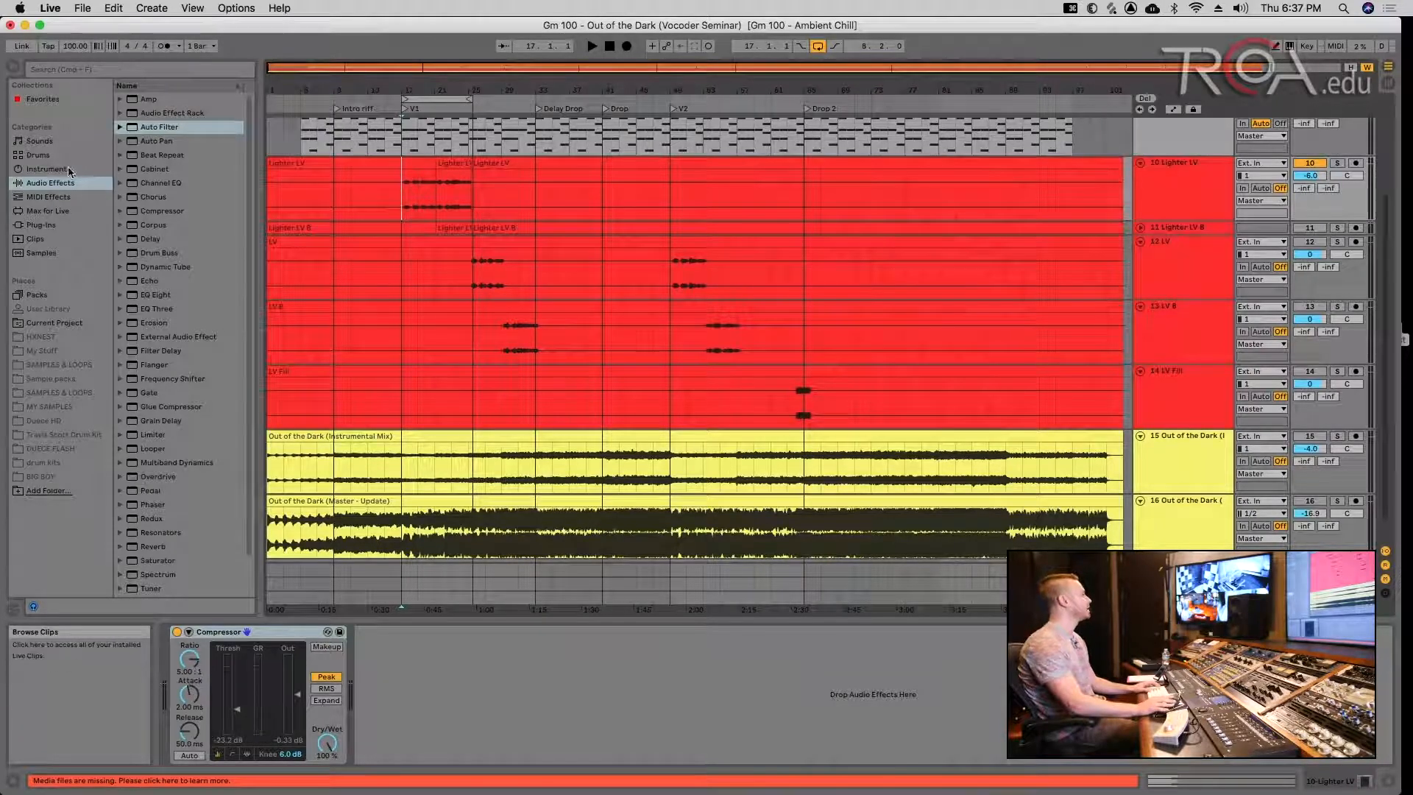
pyautogui.click(18, 66)
pyautogui.click(18, 66)
pyautogui.click(18, 66)
pyautogui.click(18, 66)
pyautogui.click(18, 67)
pyautogui.click(18, 66)
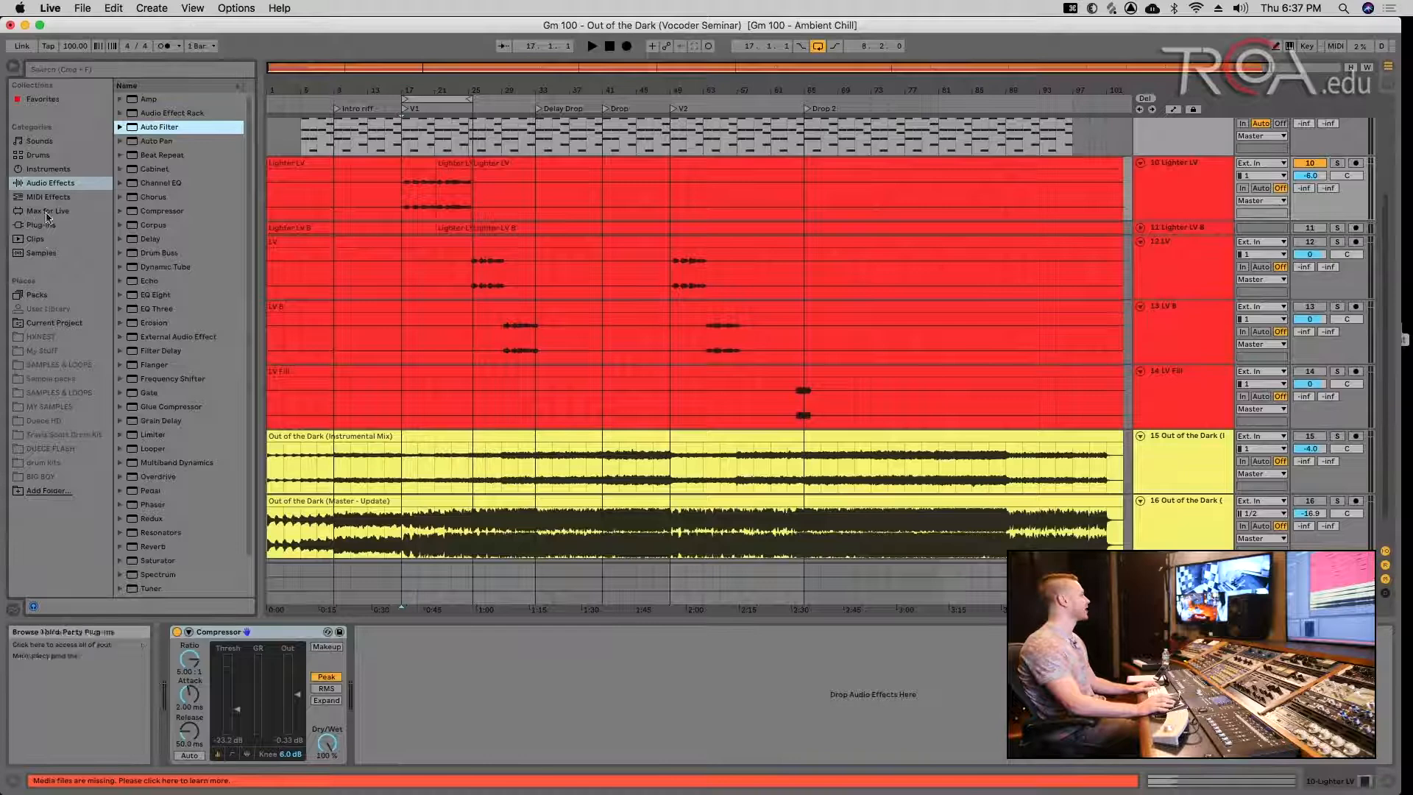
# - Find Vocoder among the audio effects and add it after the Compressor on track 10 Lighter LV
pyautogui.click(33, 171)
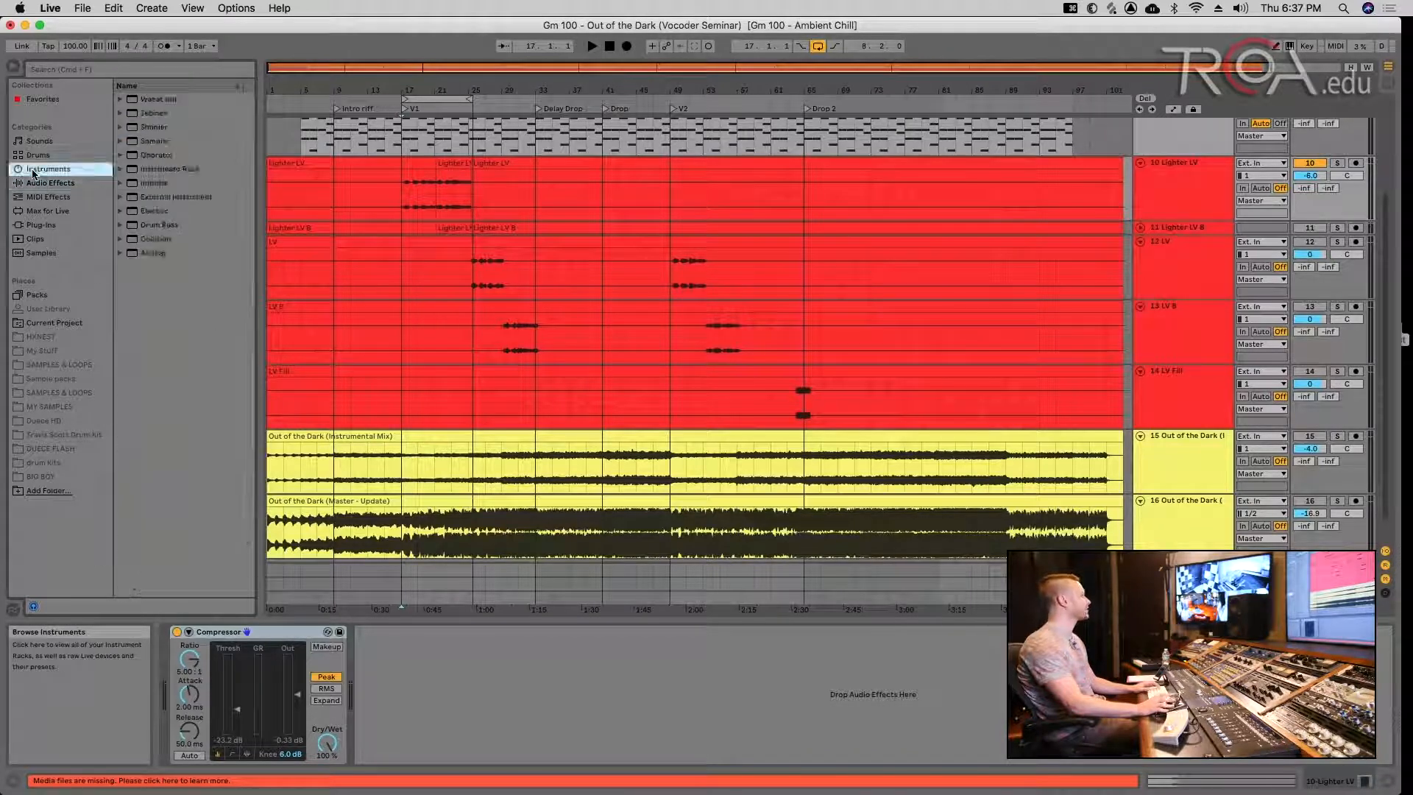
pyautogui.click(34, 185)
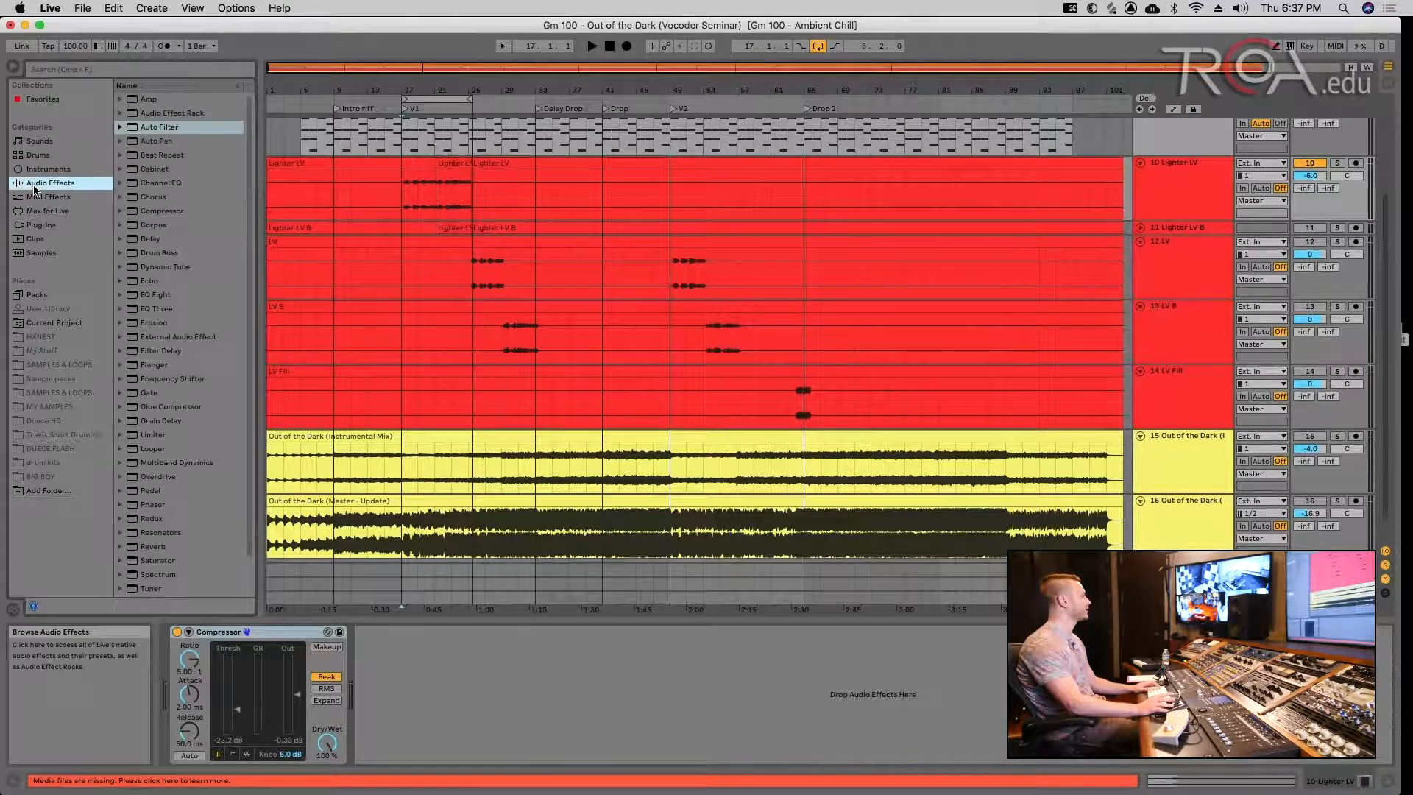
pyautogui.scroll(-3, 171, 109)
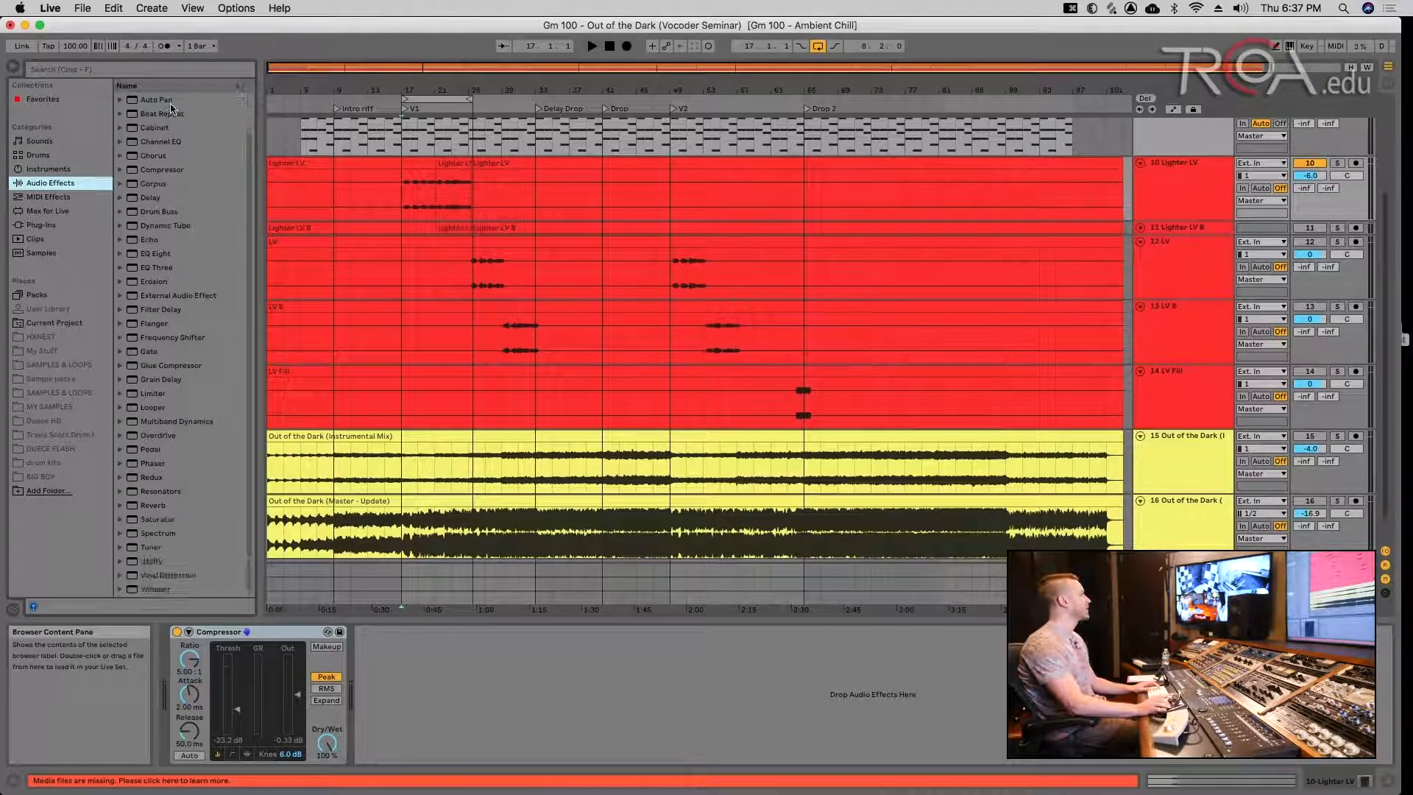
pyautogui.click(131, 590)
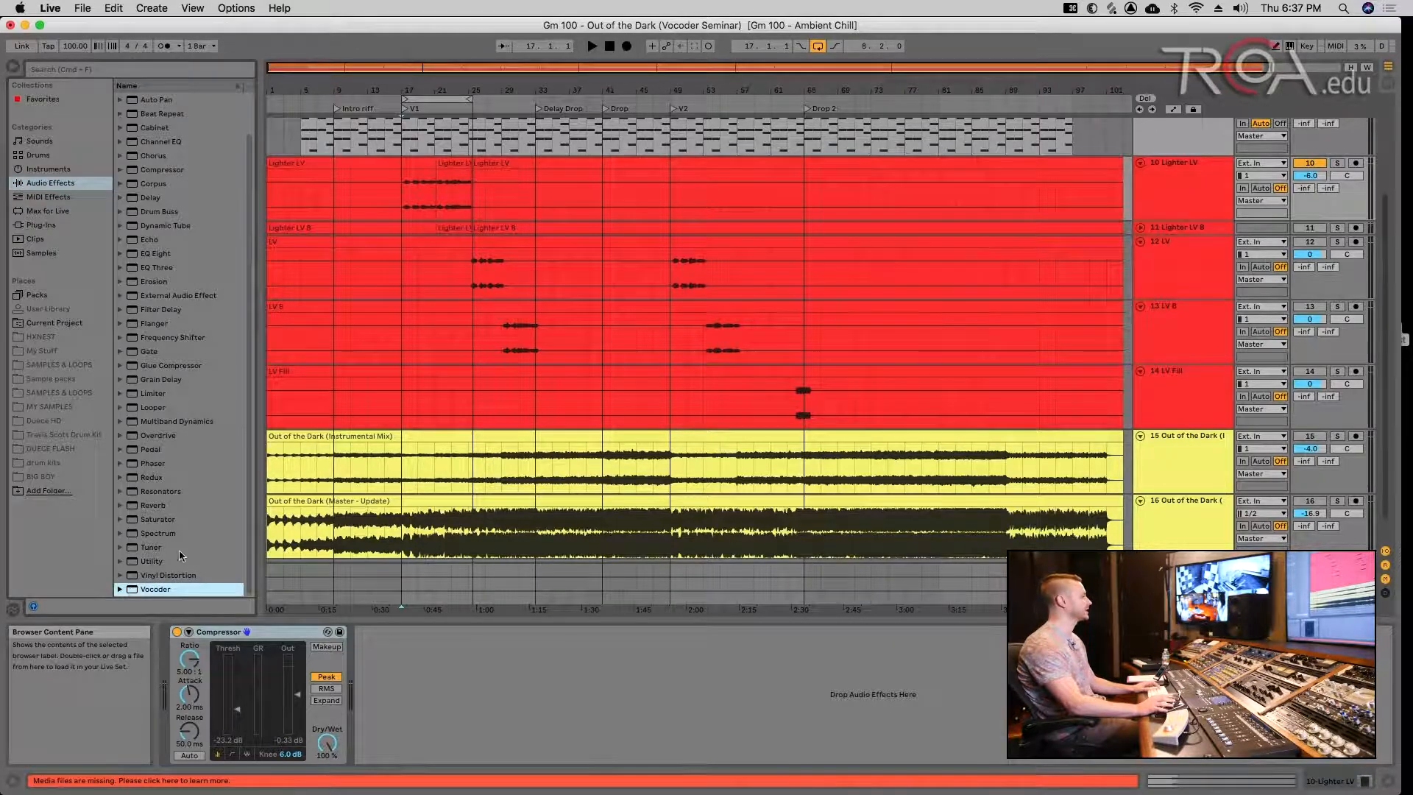
pyautogui.click(1185, 206)
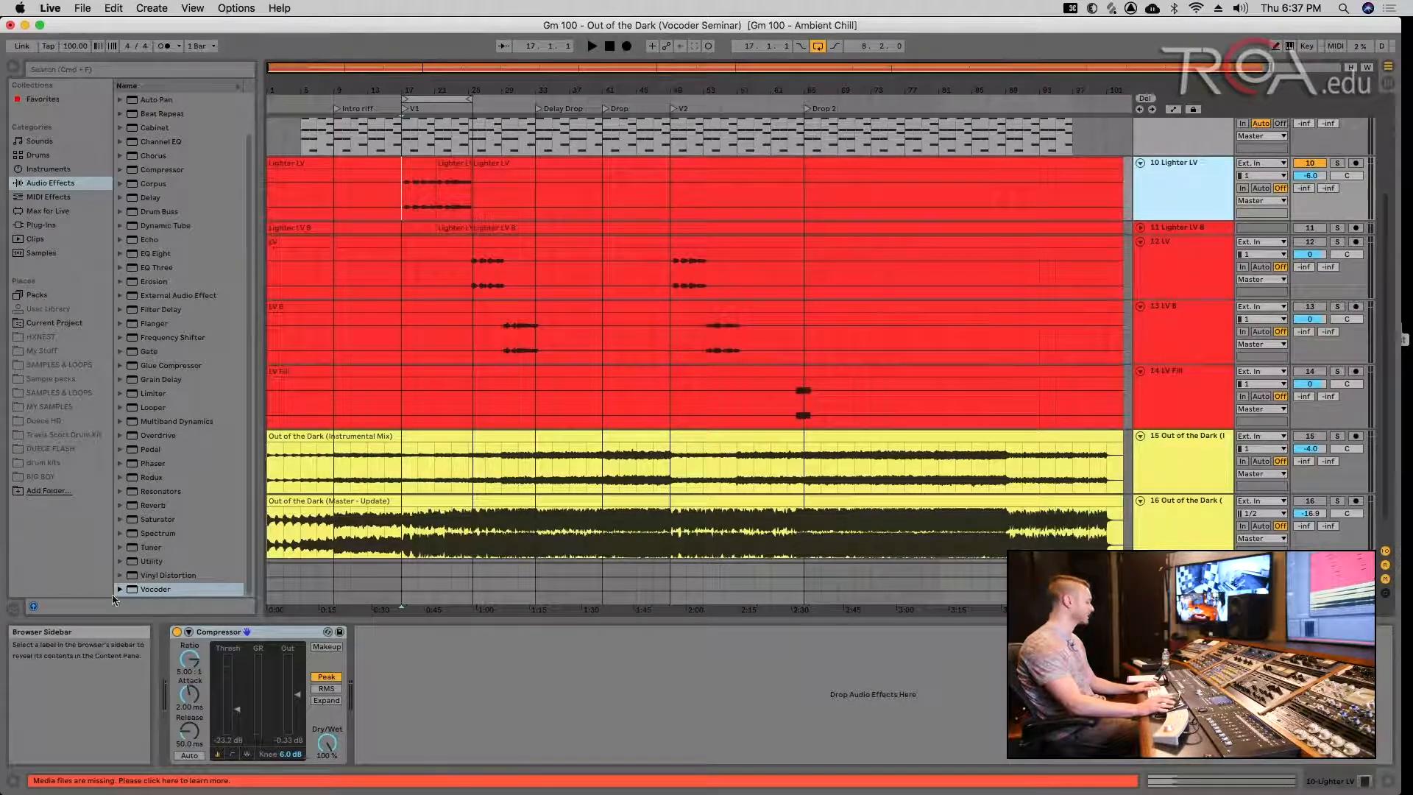
pyautogui.moveTo(140, 589); pyautogui.dragTo(390, 641)
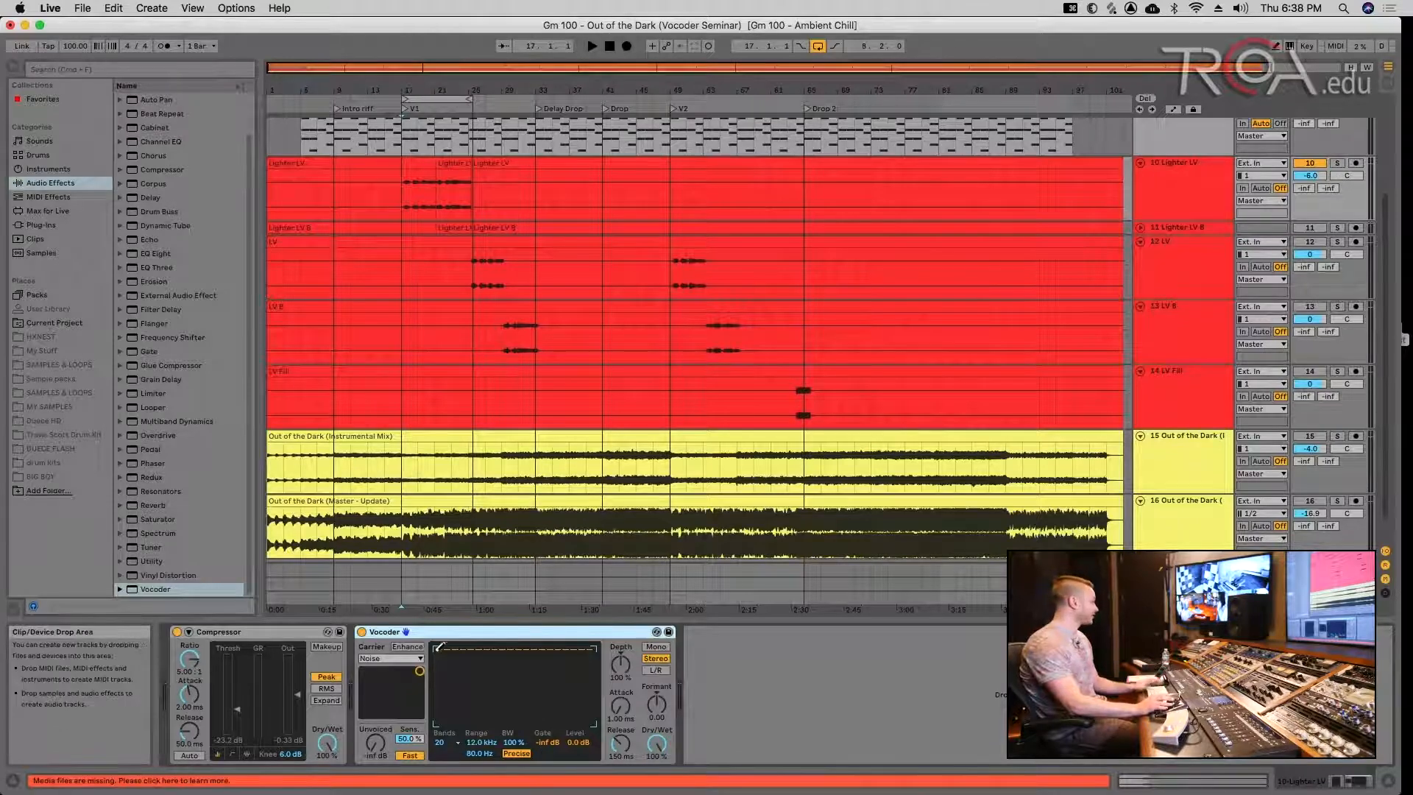
# - Review the Vocoder's carrier type options without changing the selection, and bring the Vocoder Trigger track into view
pyautogui.click(404, 662)
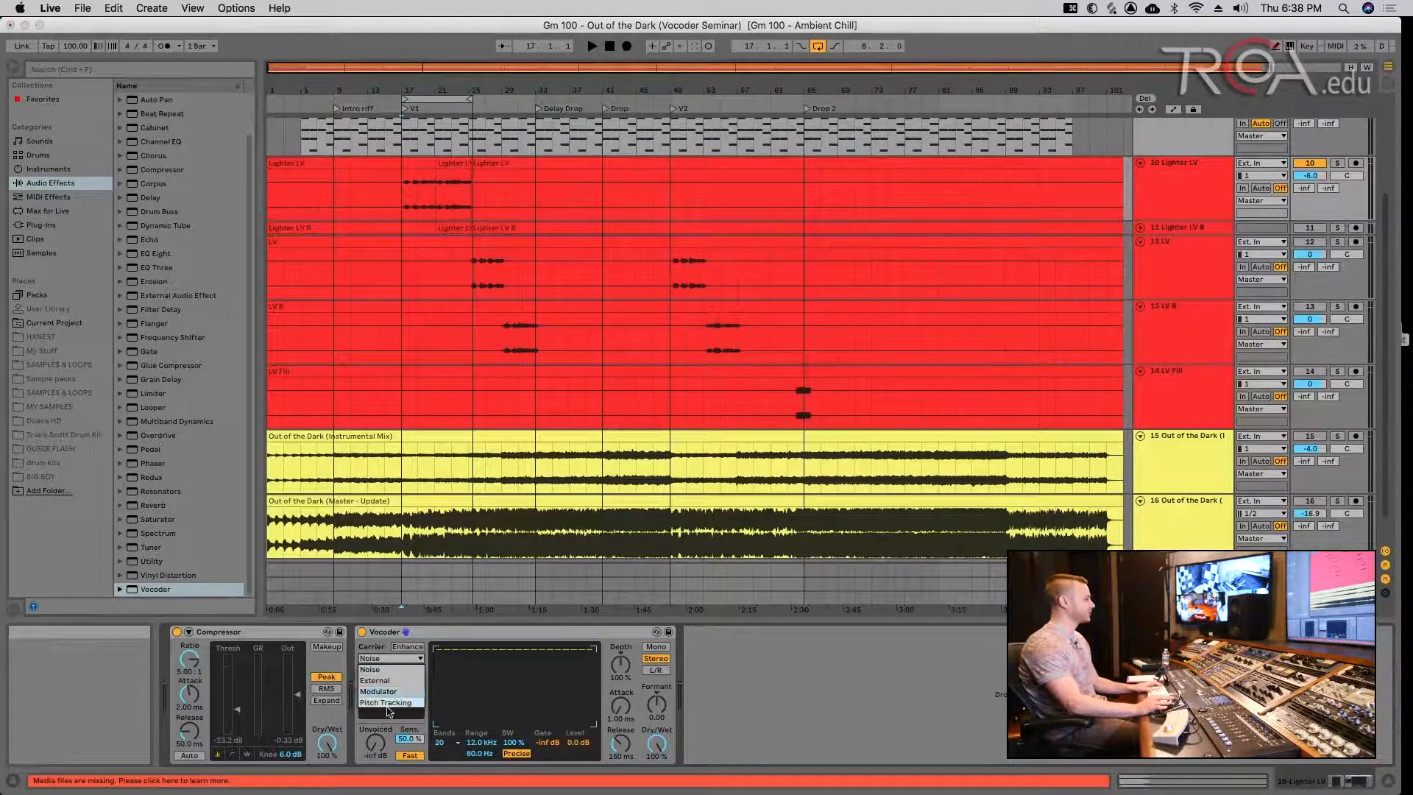
pyautogui.click(483, 634)
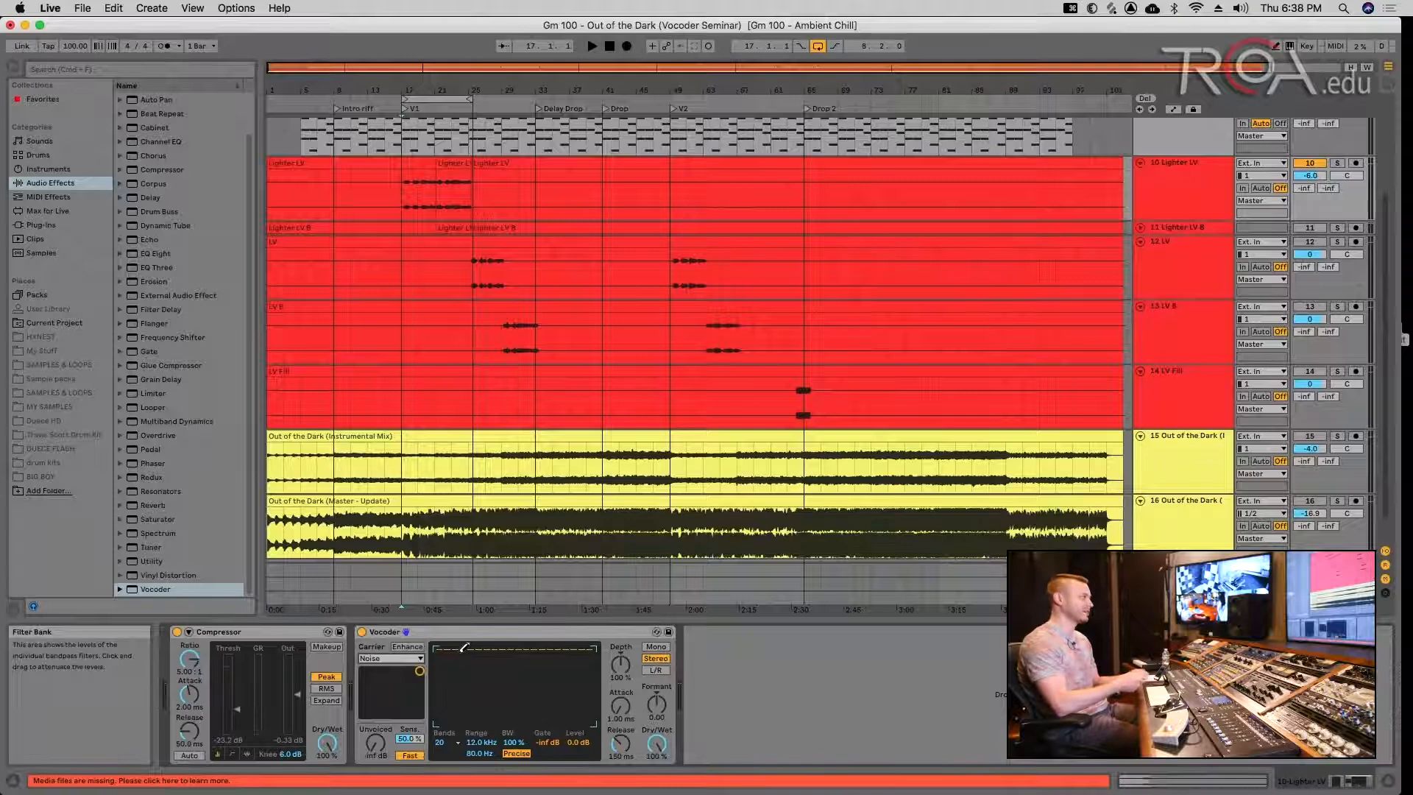
pyautogui.scroll(3, 587, 466)
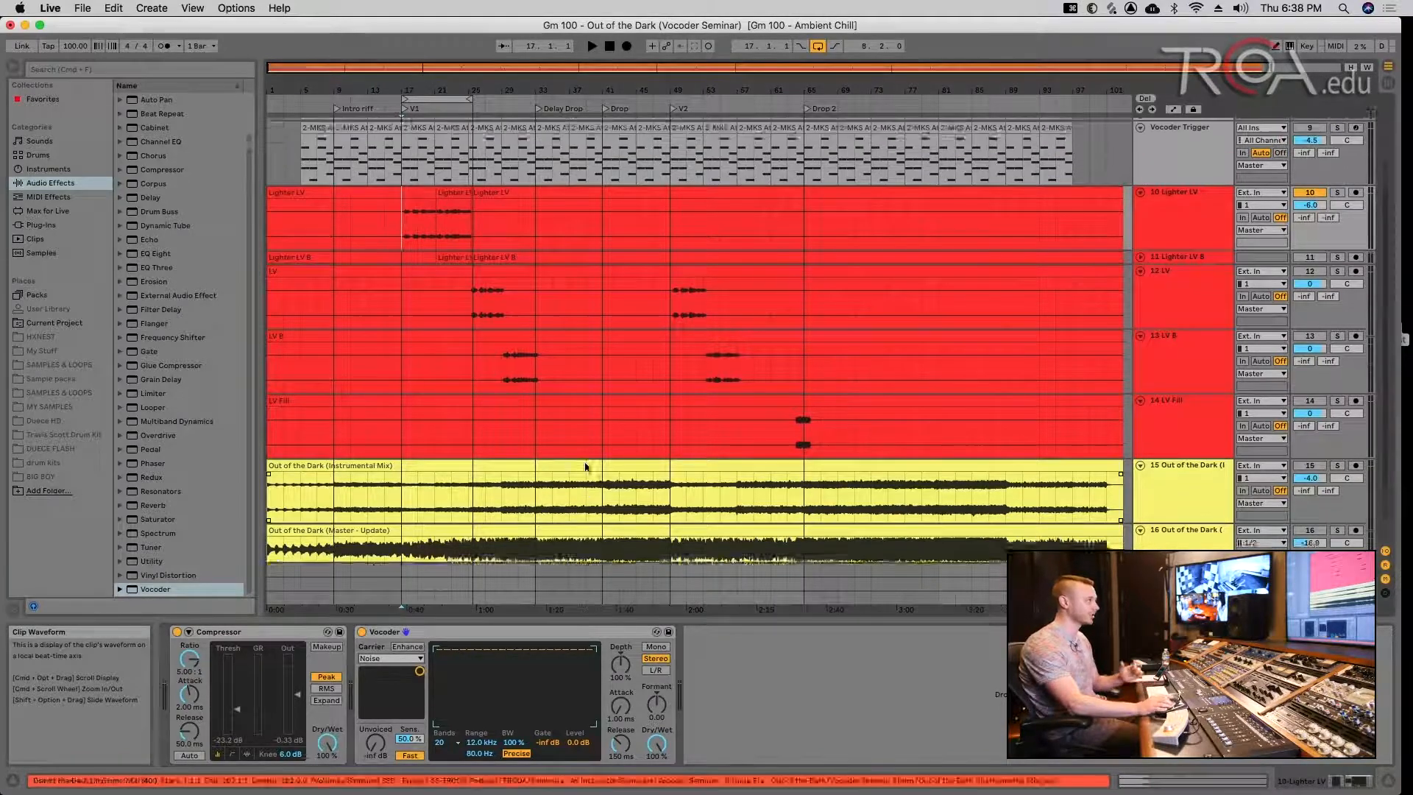
# - Play track 10 Lighter LV from bar 17 to hear the vocal through the Vocoder's Noise carrier, and stop playback
pyautogui.scroll(2, 586, 465)
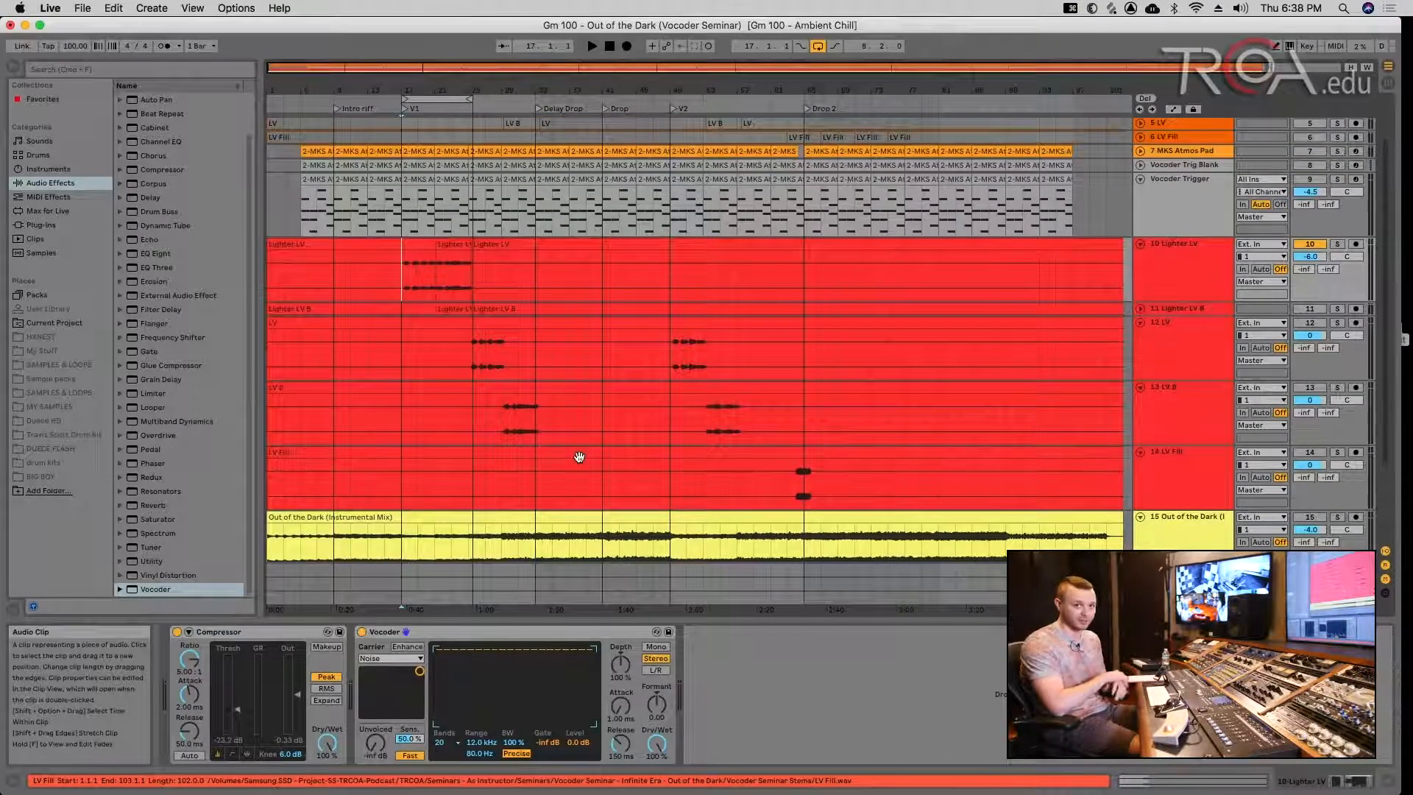
pyautogui.scroll(-3, 563, 427)
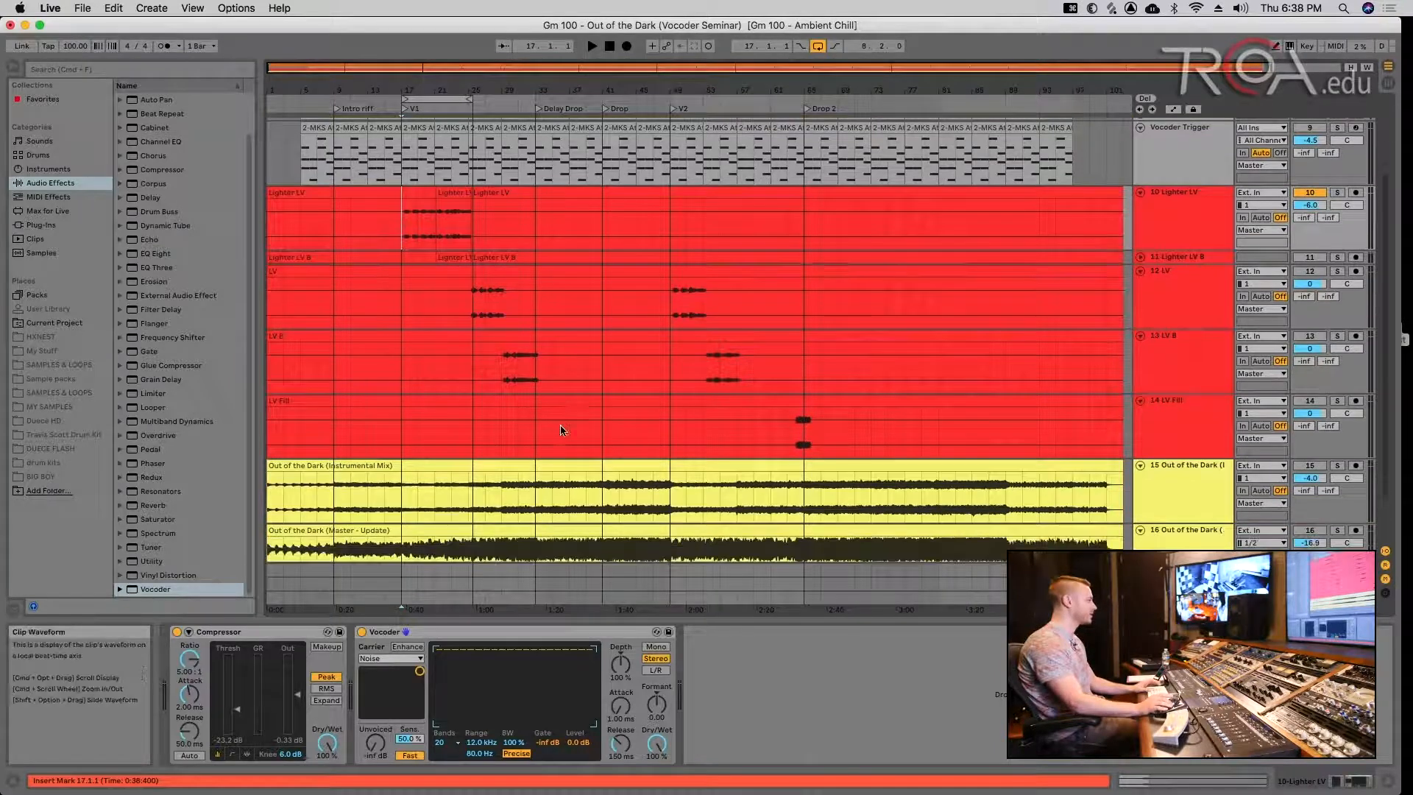
pyautogui.click(453, 634)
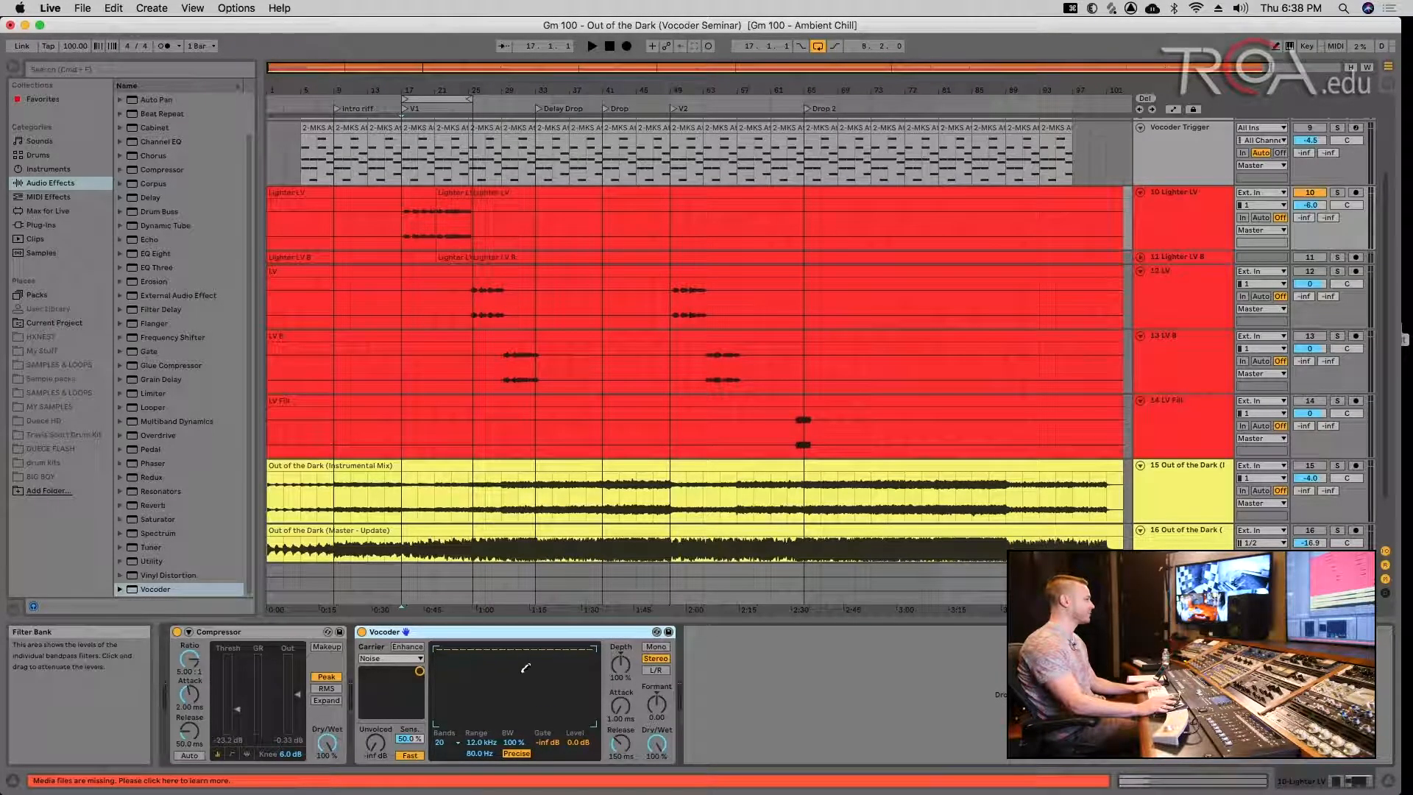
pyautogui.click(401, 233)
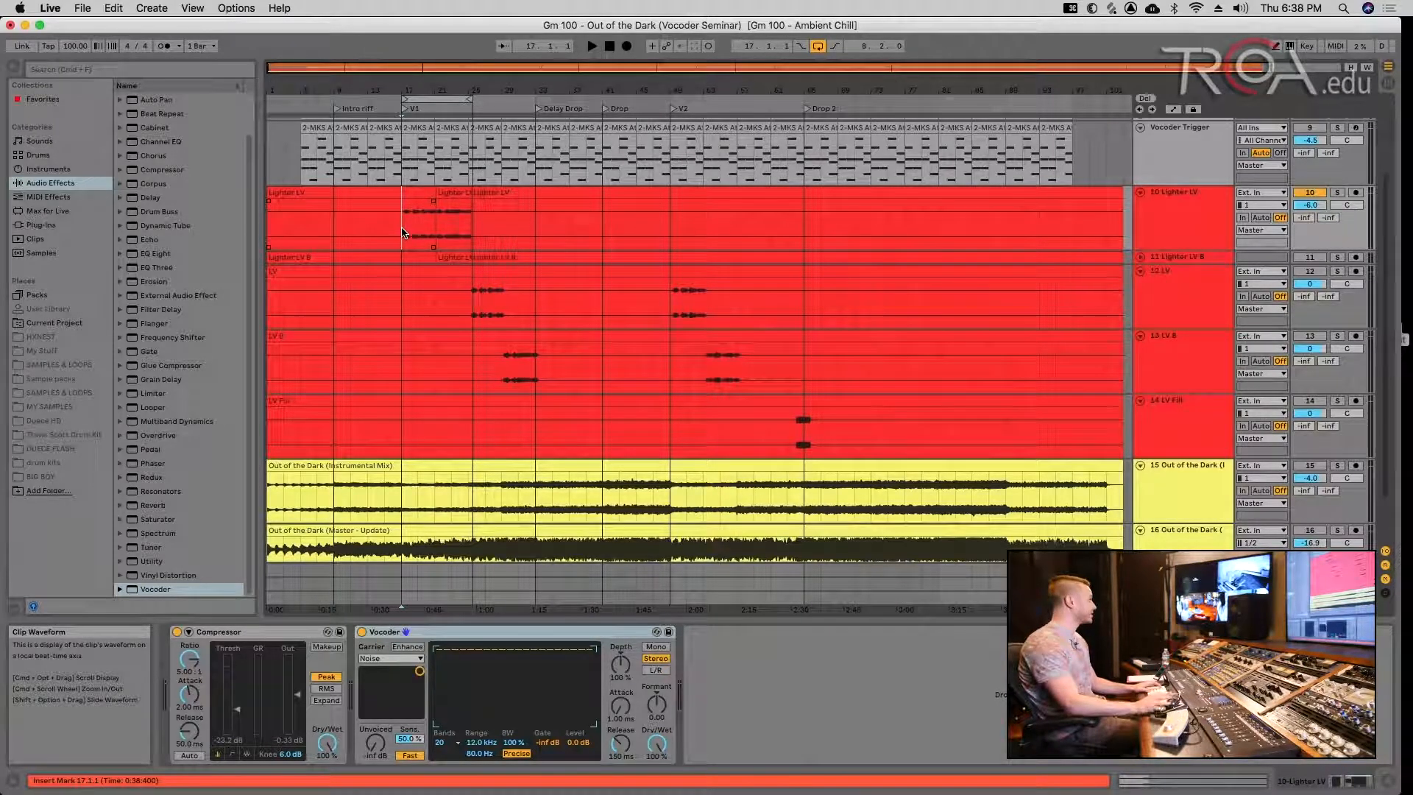
pyautogui.click(431, 316)
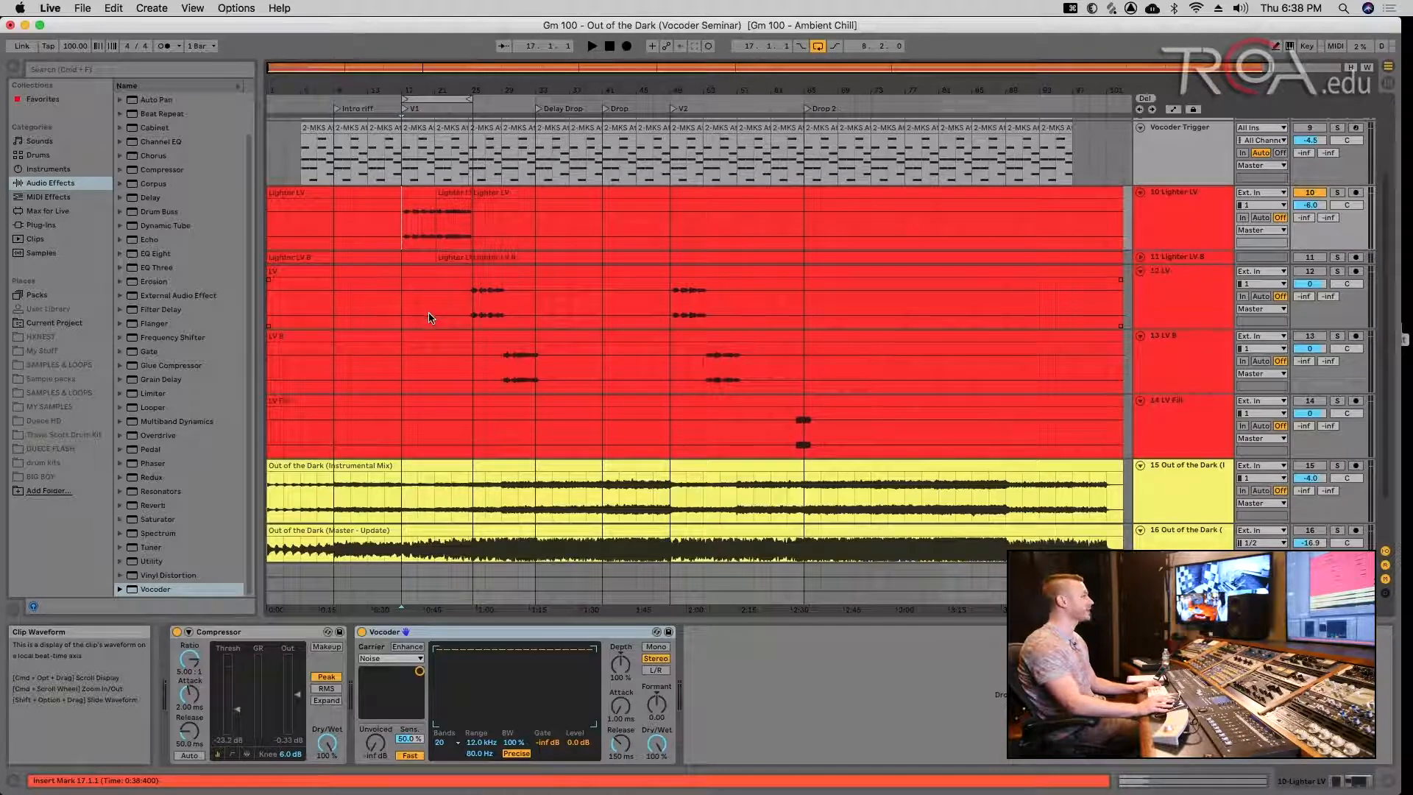
pyautogui.press('space')
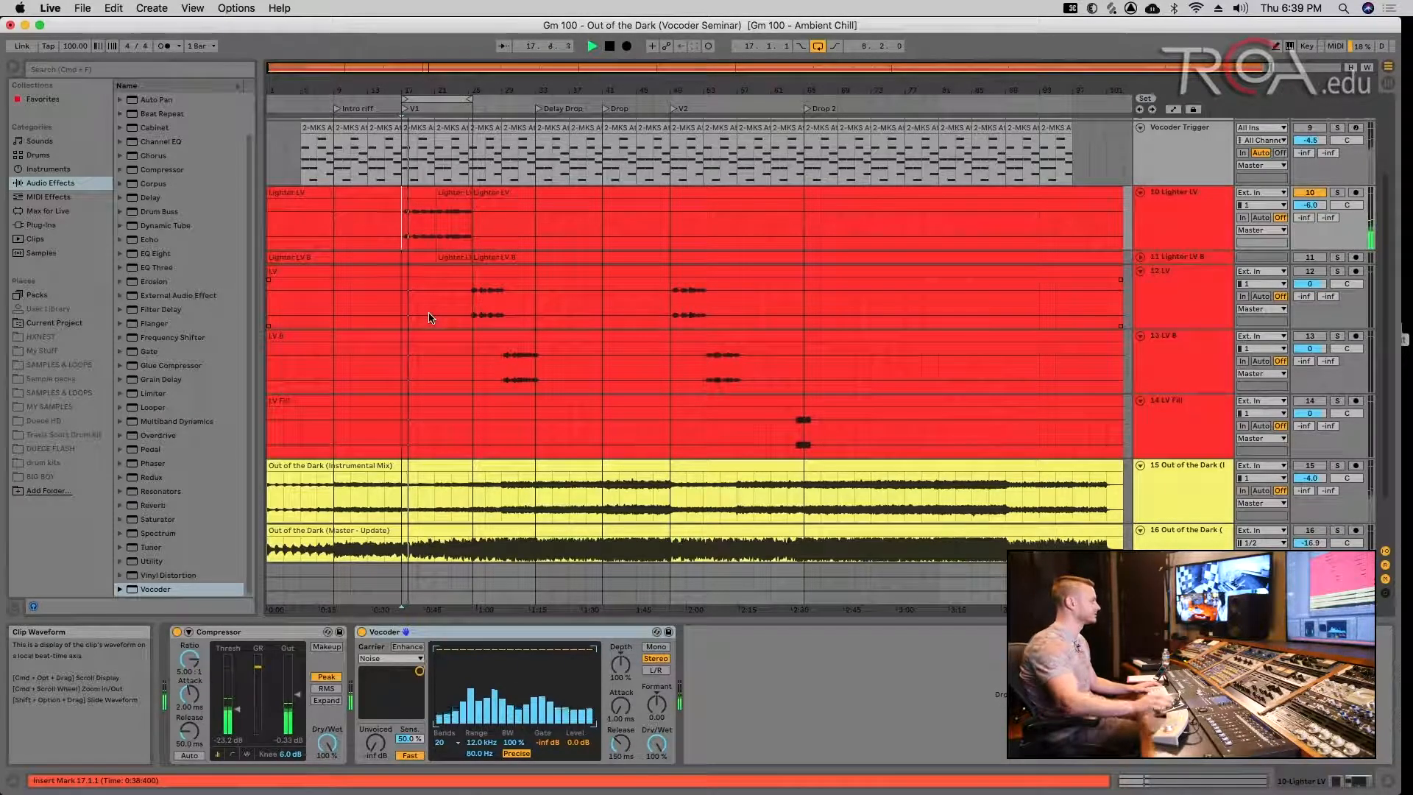
pyautogui.click(453, 561)
pyautogui.press('space')
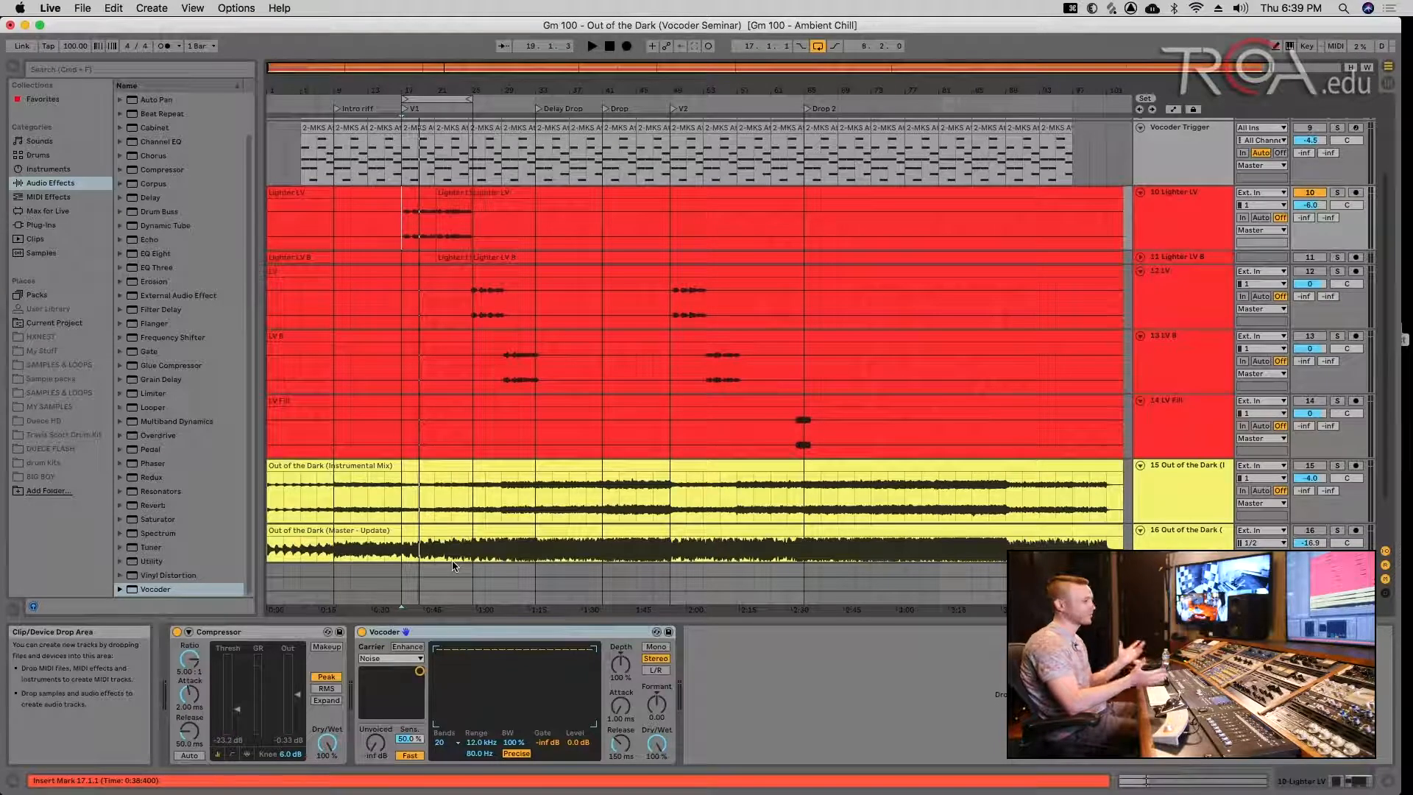
# - Examine the Vocoder's carrier choices Noise, External, Modulator and Pitch Tracking, keeping Noise as the carrier
pyautogui.click(410, 660)
pyautogui.click(411, 662)
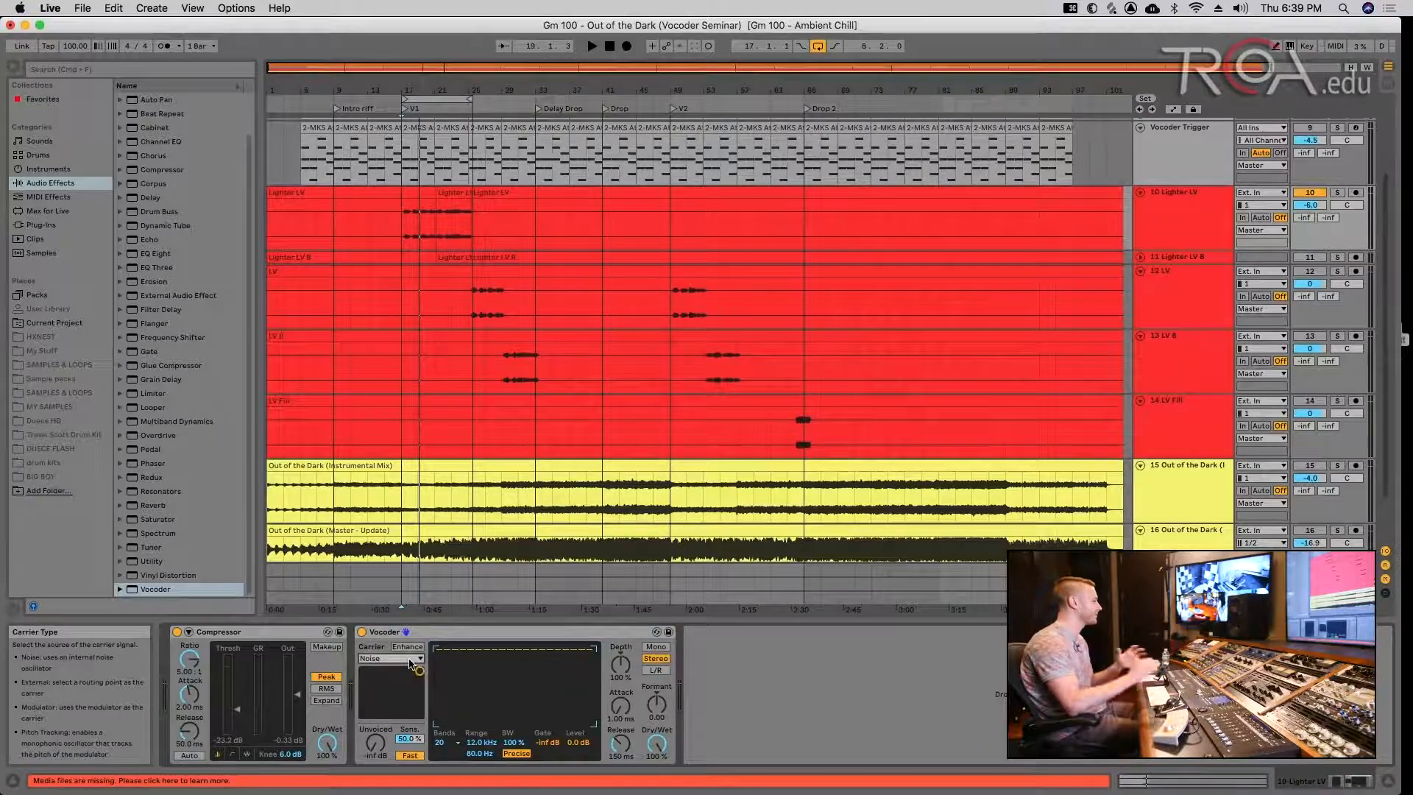
pyautogui.click(401, 659)
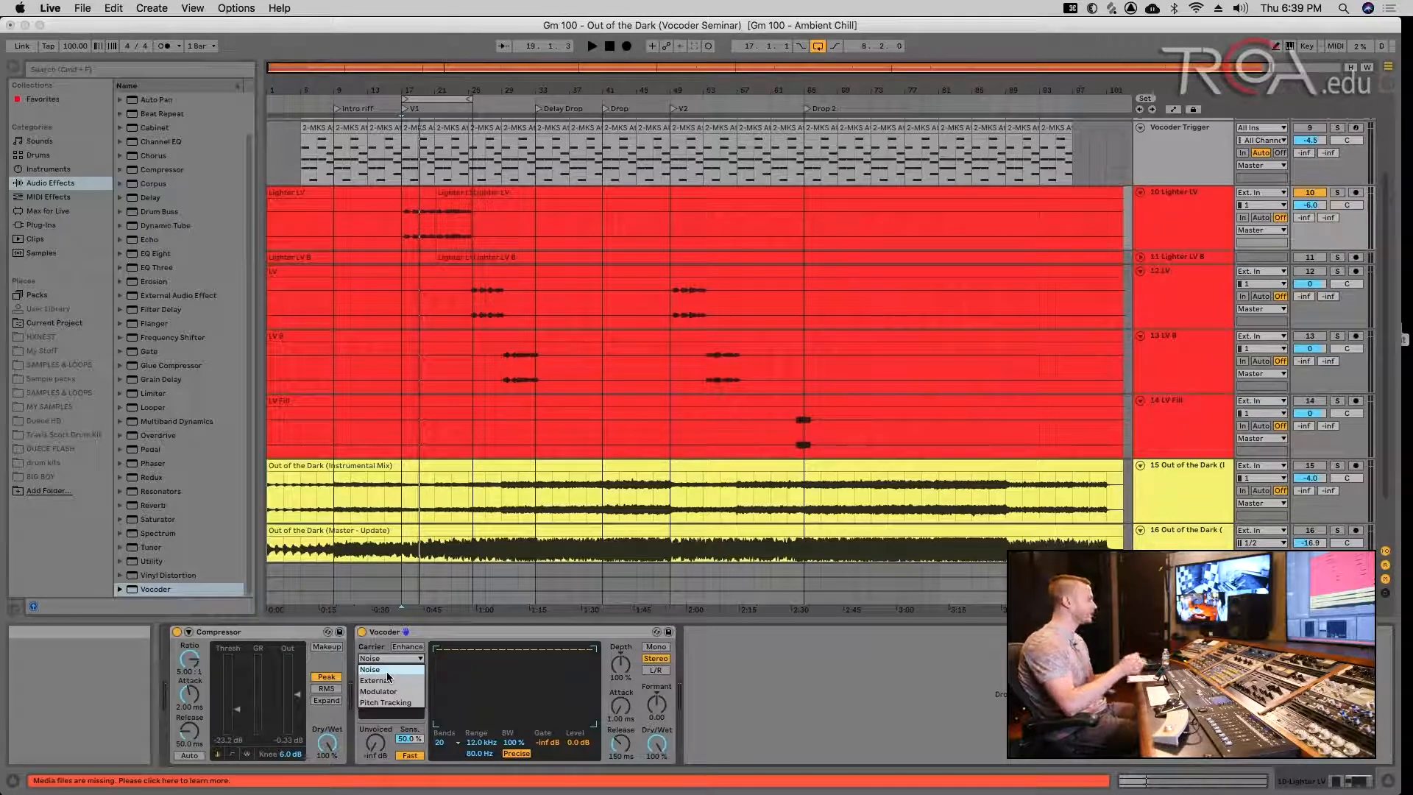
pyautogui.click(382, 644)
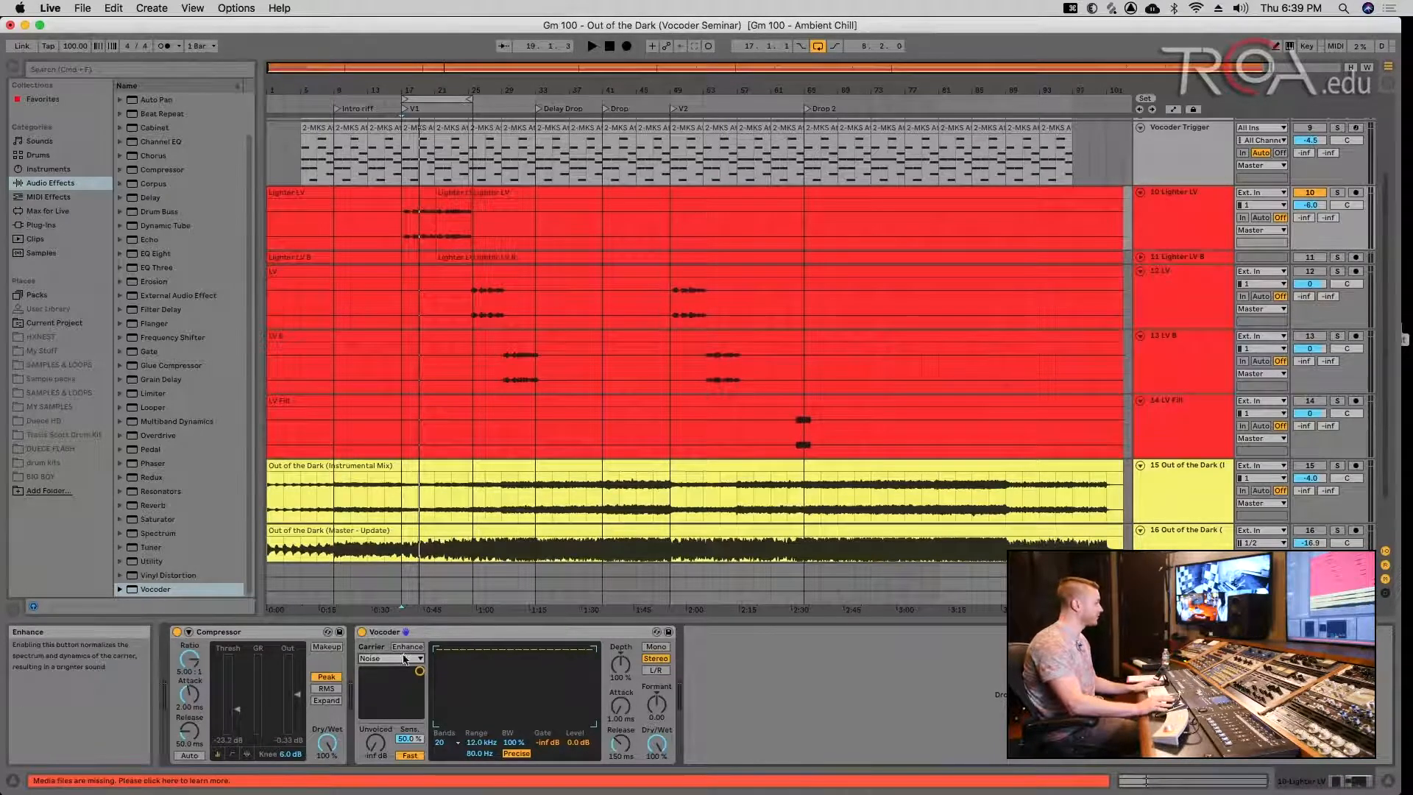
pyautogui.click(403, 659)
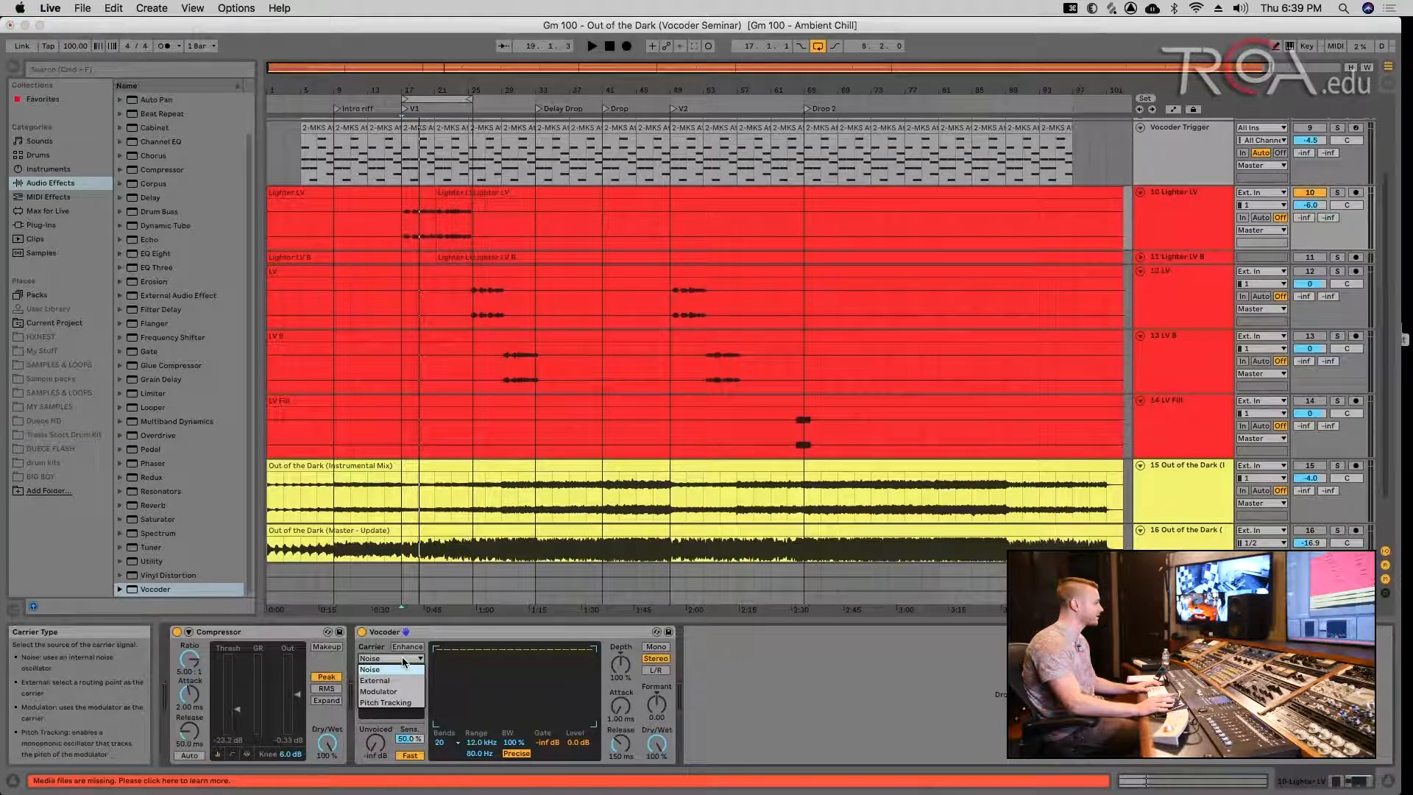
pyautogui.click(404, 660)
pyautogui.click(404, 659)
pyautogui.click(403, 659)
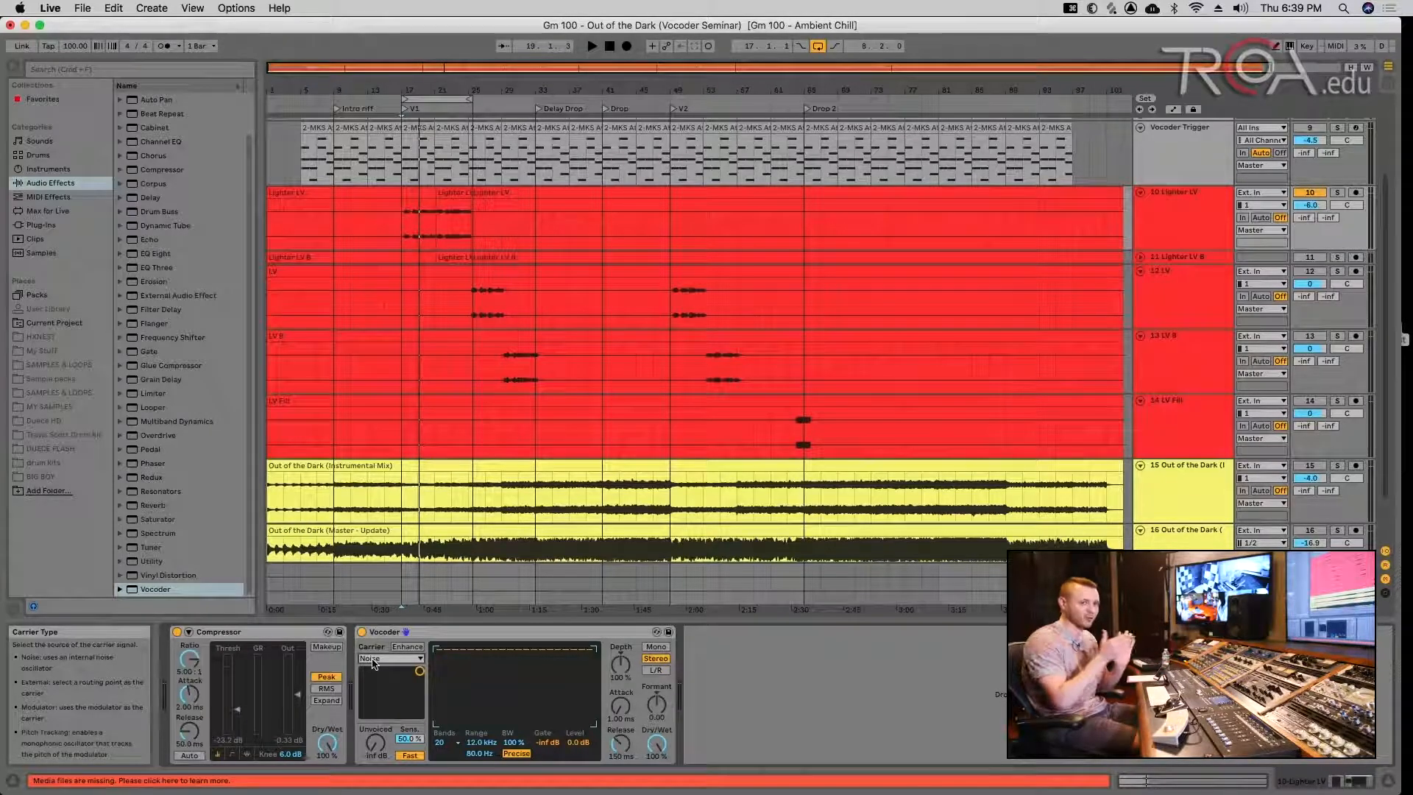
pyautogui.click(376, 659)
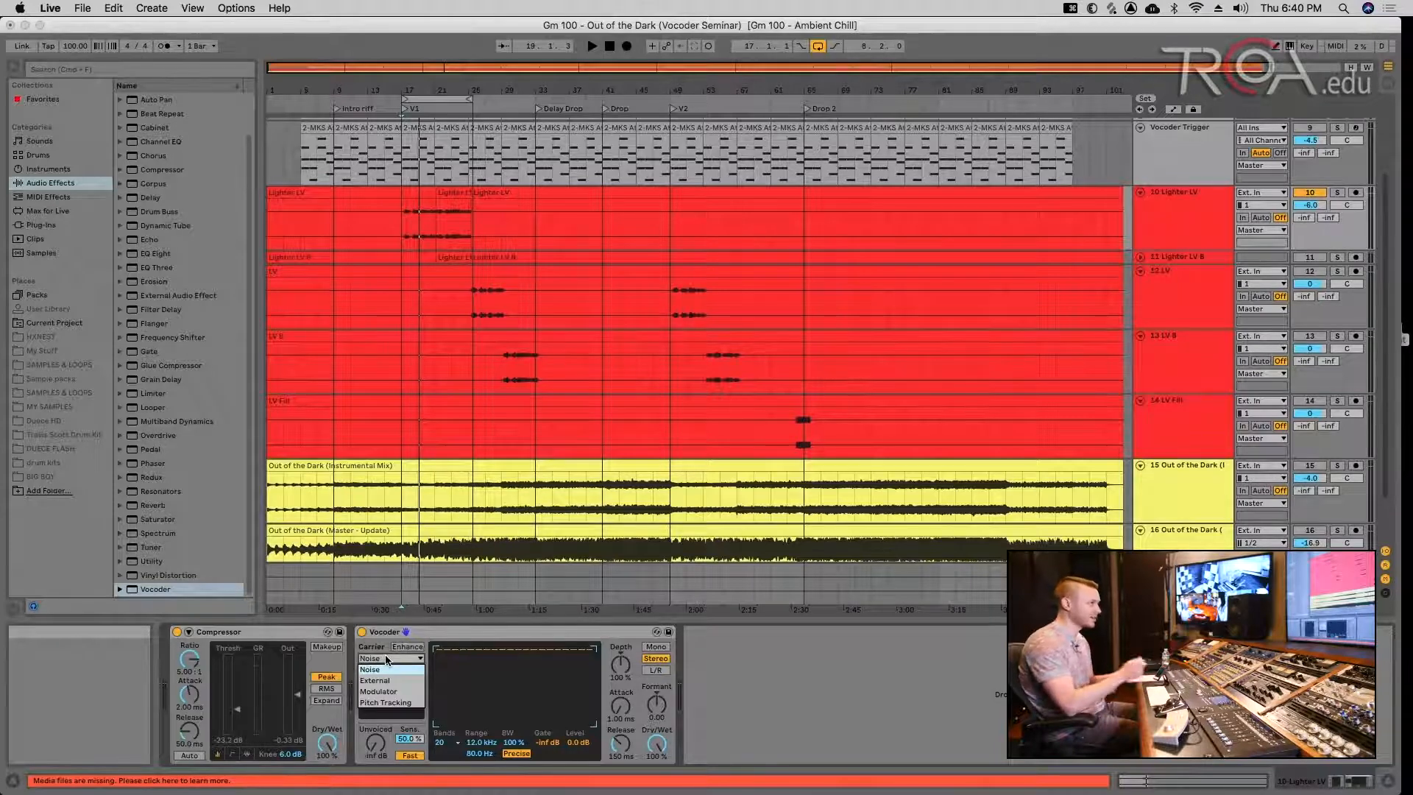
pyautogui.click(388, 660)
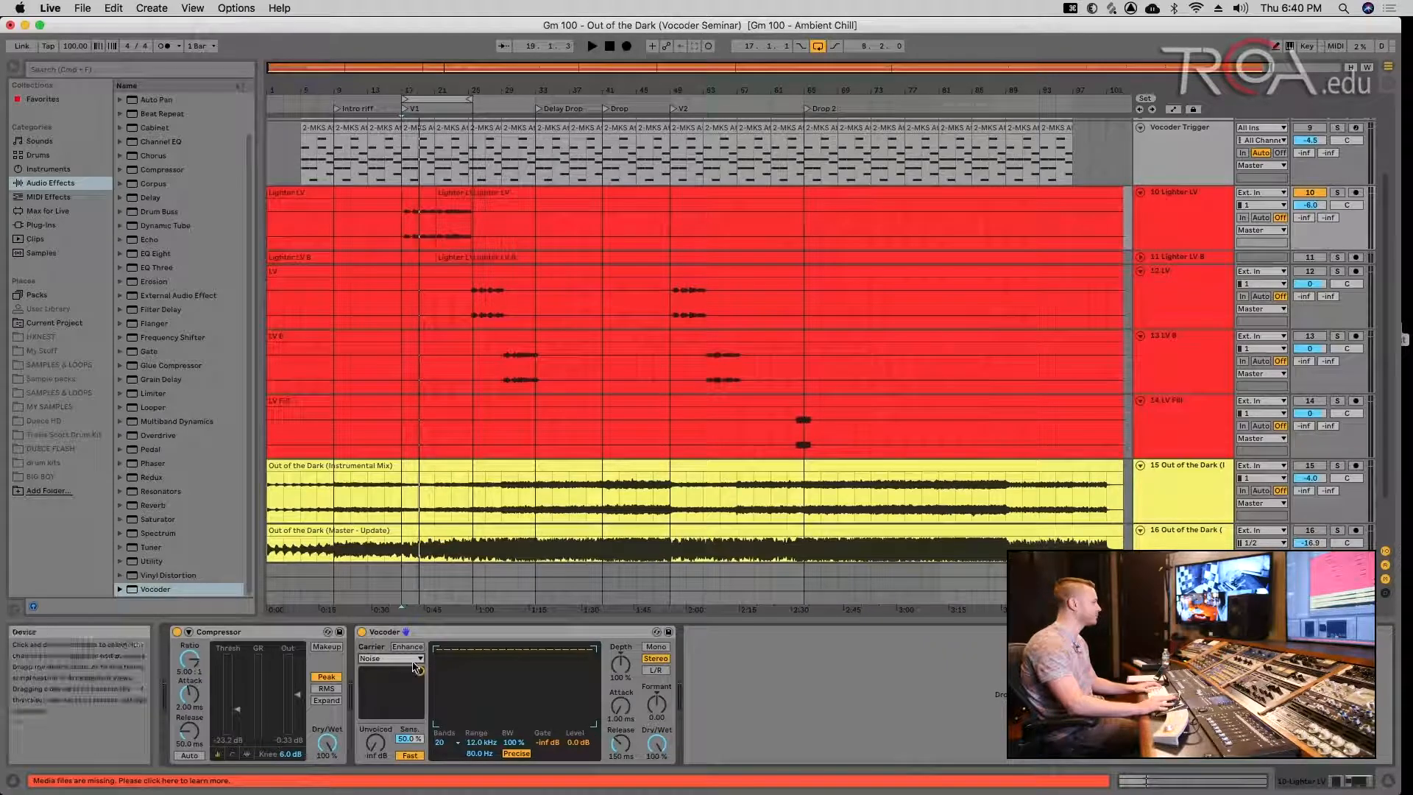
# - Lower the Noise carrier's sample rate and density to the middle of the noise controller while the vocal plays, and stop playback
pyautogui.press('space')
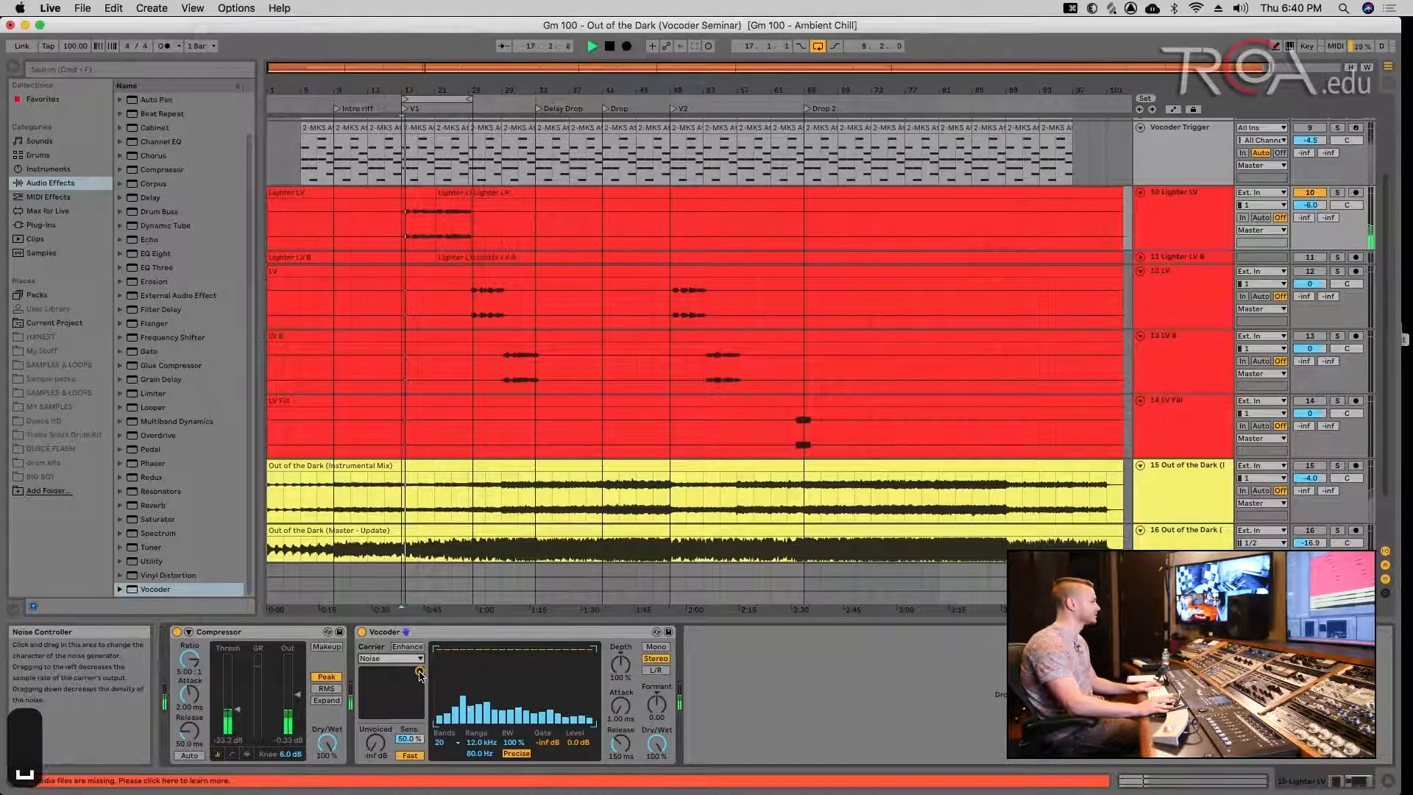
pyautogui.moveTo(420, 673); pyautogui.dragTo(392, 690)
pyautogui.press('space')
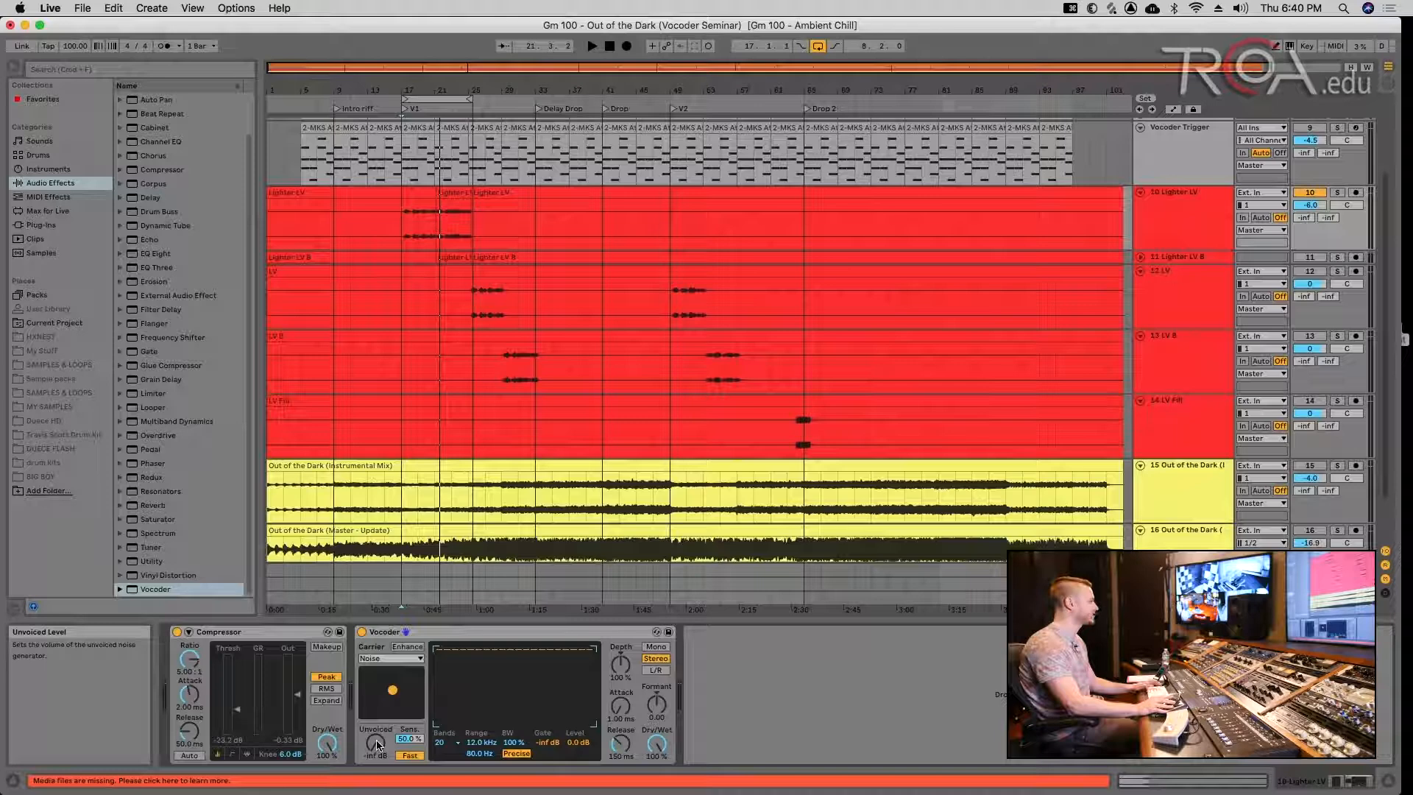
# - Set the Vocoder's unvoiced sensitivity to 42.2% during playback, and raise the Noise carrier's sample rate and density on the noise controller
pyautogui.press('space')
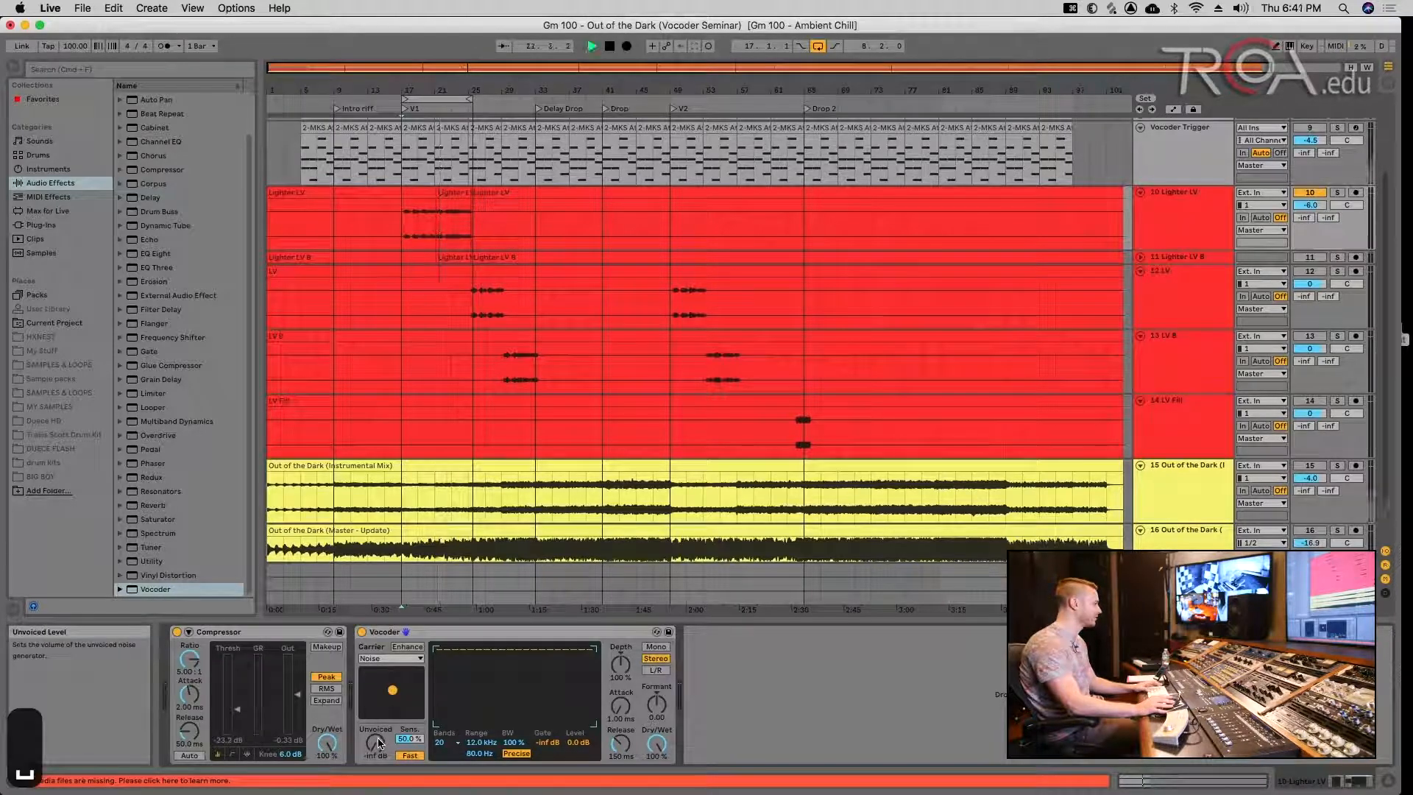
pyautogui.moveTo(376, 748); pyautogui.dragTo(377, 780)
pyautogui.press('space')
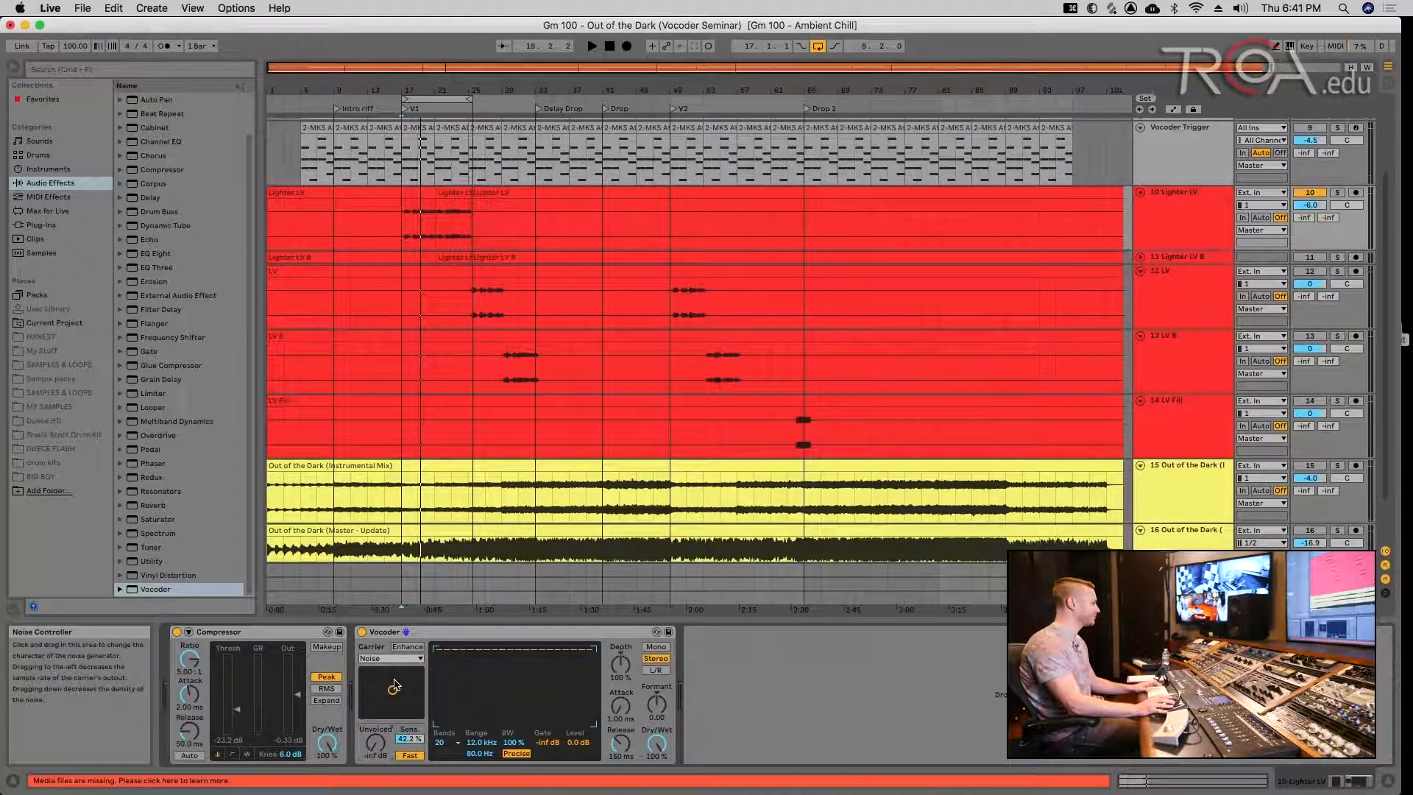
pyautogui.moveTo(392, 690); pyautogui.dragTo(404, 686)
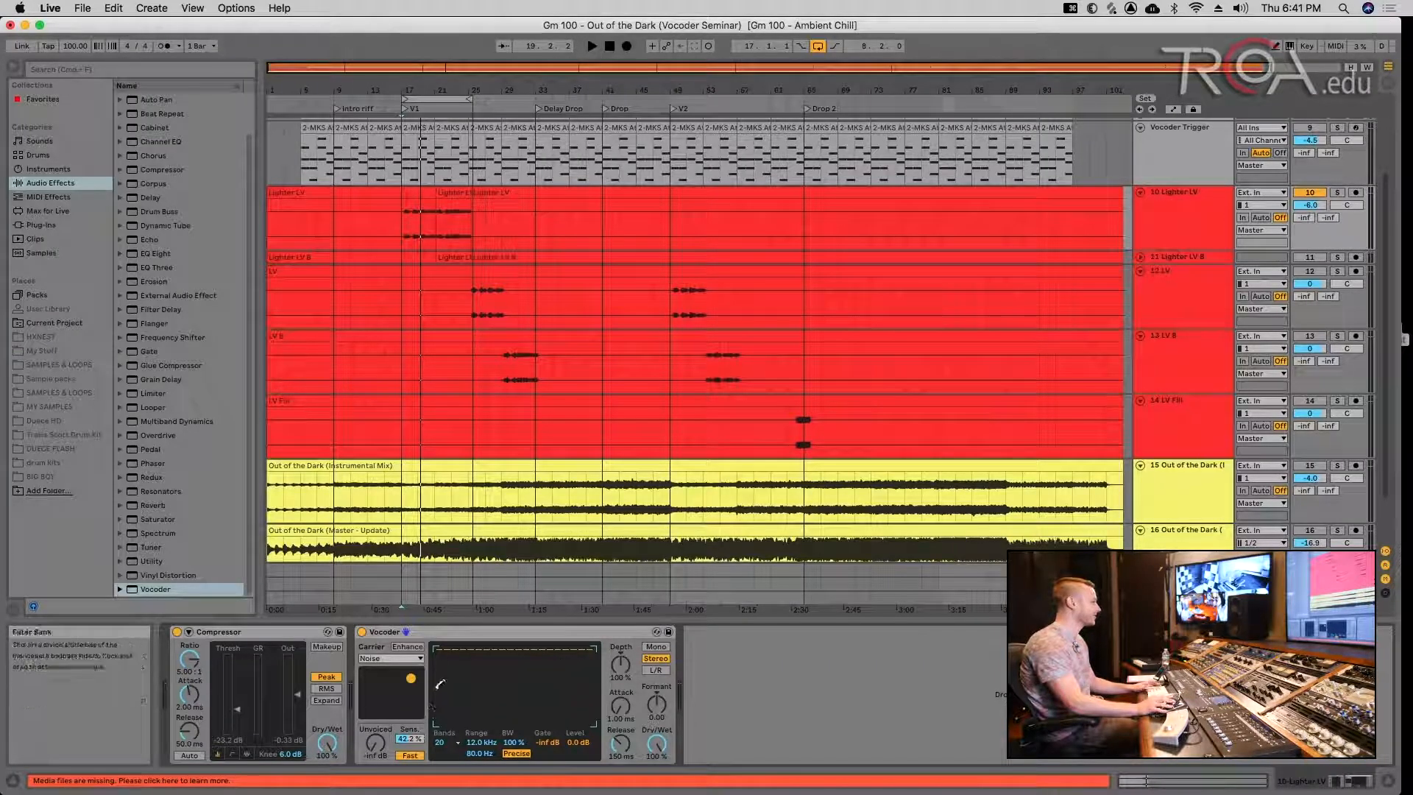
# - Try shaping the Vocoder's filter bank into a mid-range peak while the vocal plays, stop playback and restore all bands to full level
pyautogui.press('space')
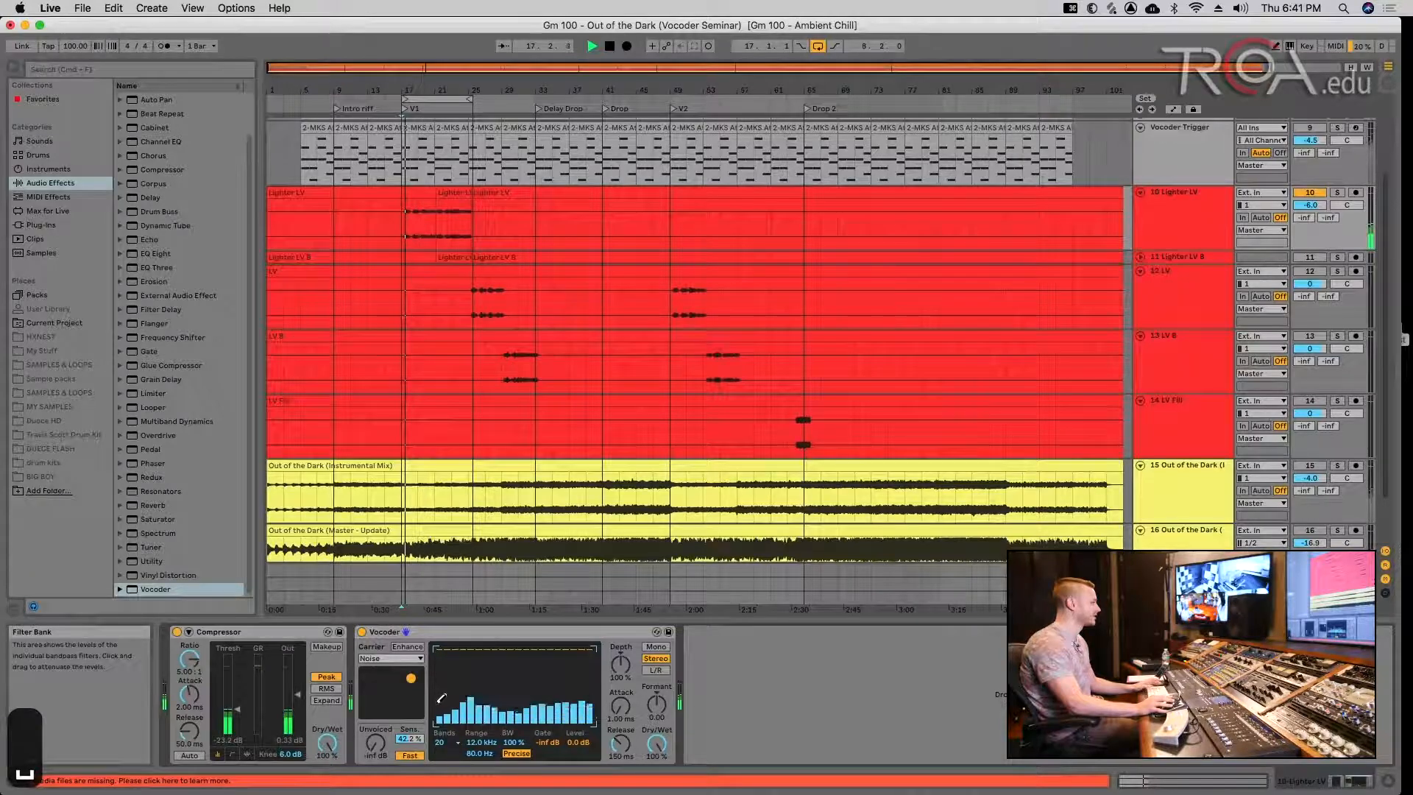
pyautogui.moveTo(487, 671)
pyautogui.mouseDown()
pyautogui.moveTo(581, 651)
pyautogui.moveTo(560, 669)
pyautogui.moveTo(592, 703)
pyautogui.mouseUp()
pyautogui.moveTo(503, 664); pyautogui.dragTo(530, 638)
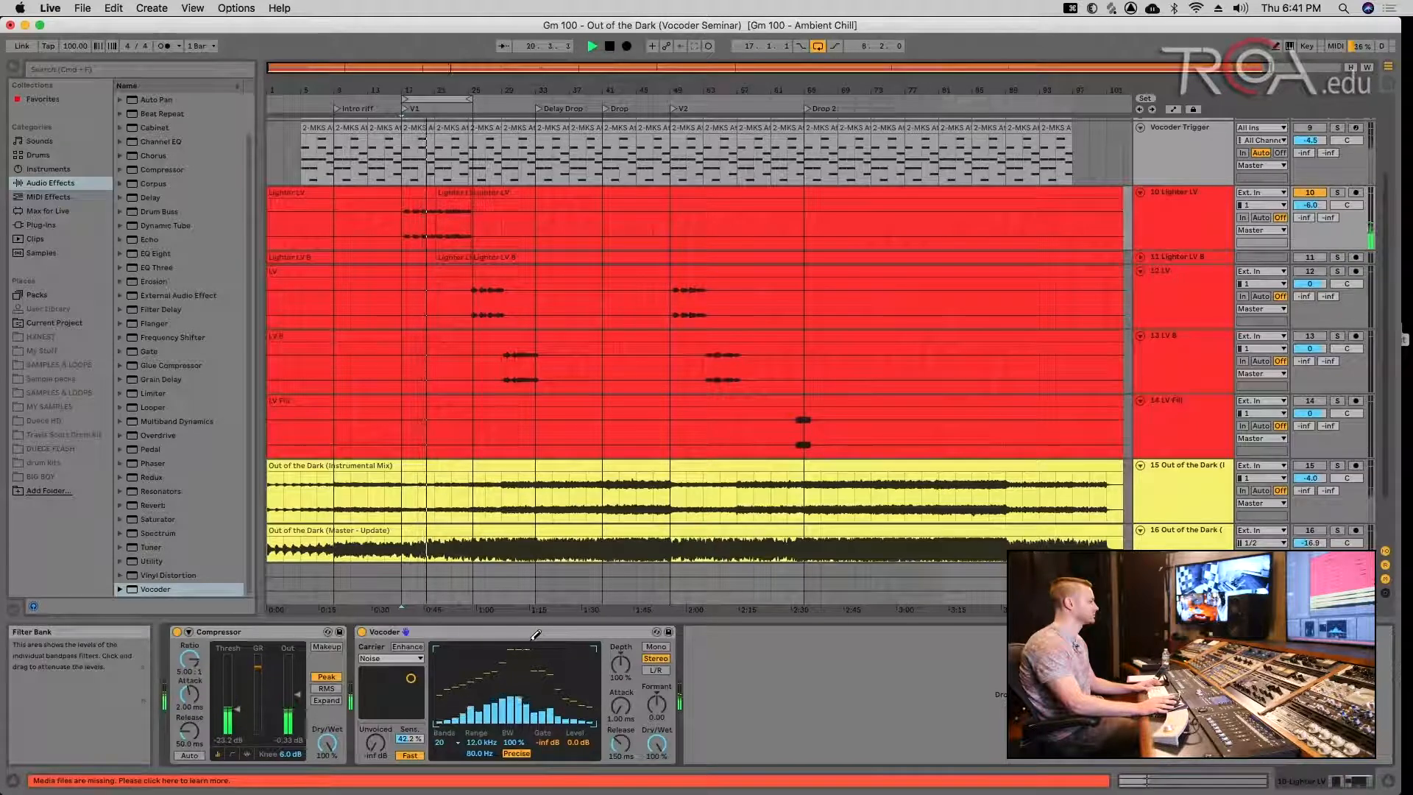
pyautogui.press('space')
pyautogui.moveTo(440, 644); pyautogui.dragTo(573, 639)
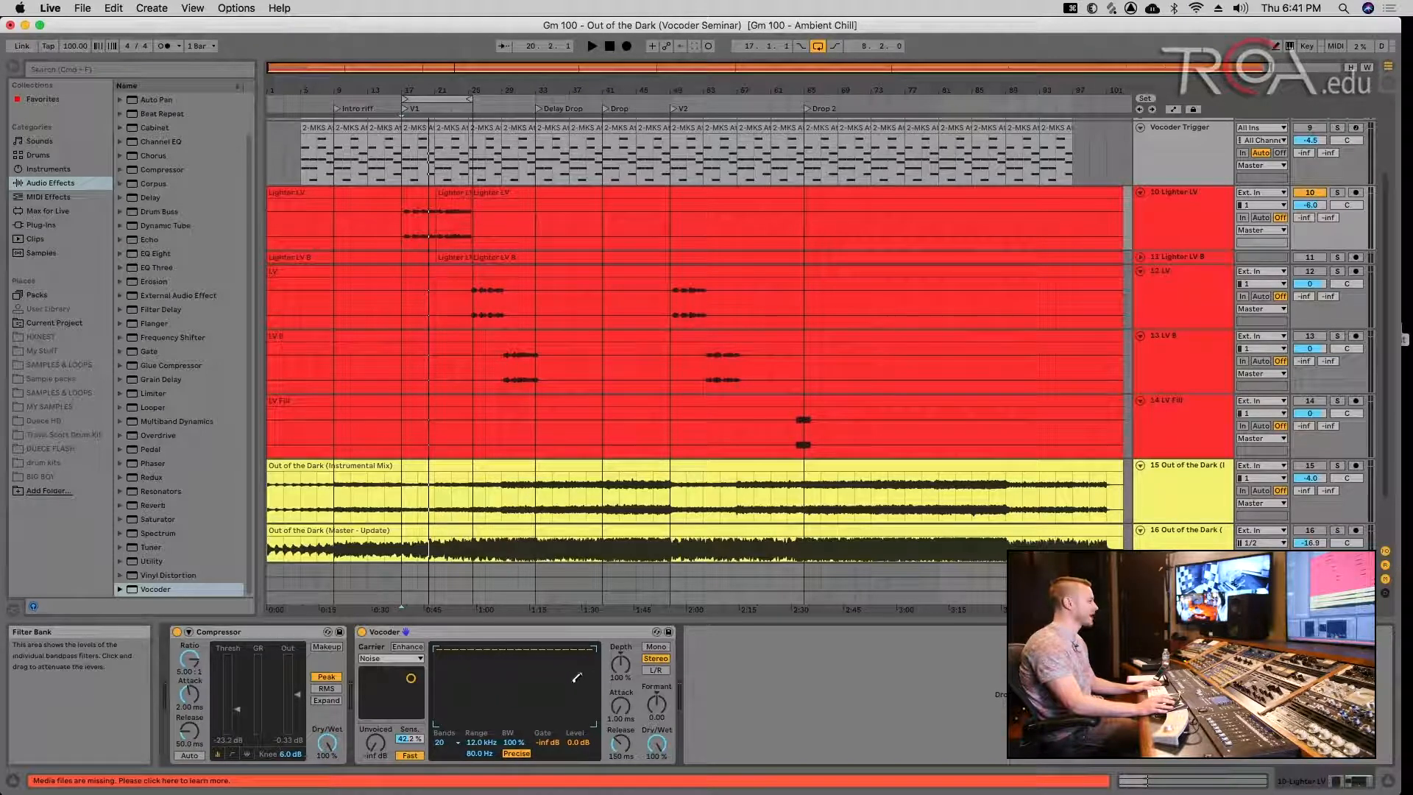
# - Reduce the Vocoder to 4 bands, try attenuating the lowest band and restore it, and start playback
pyautogui.click(441, 743)
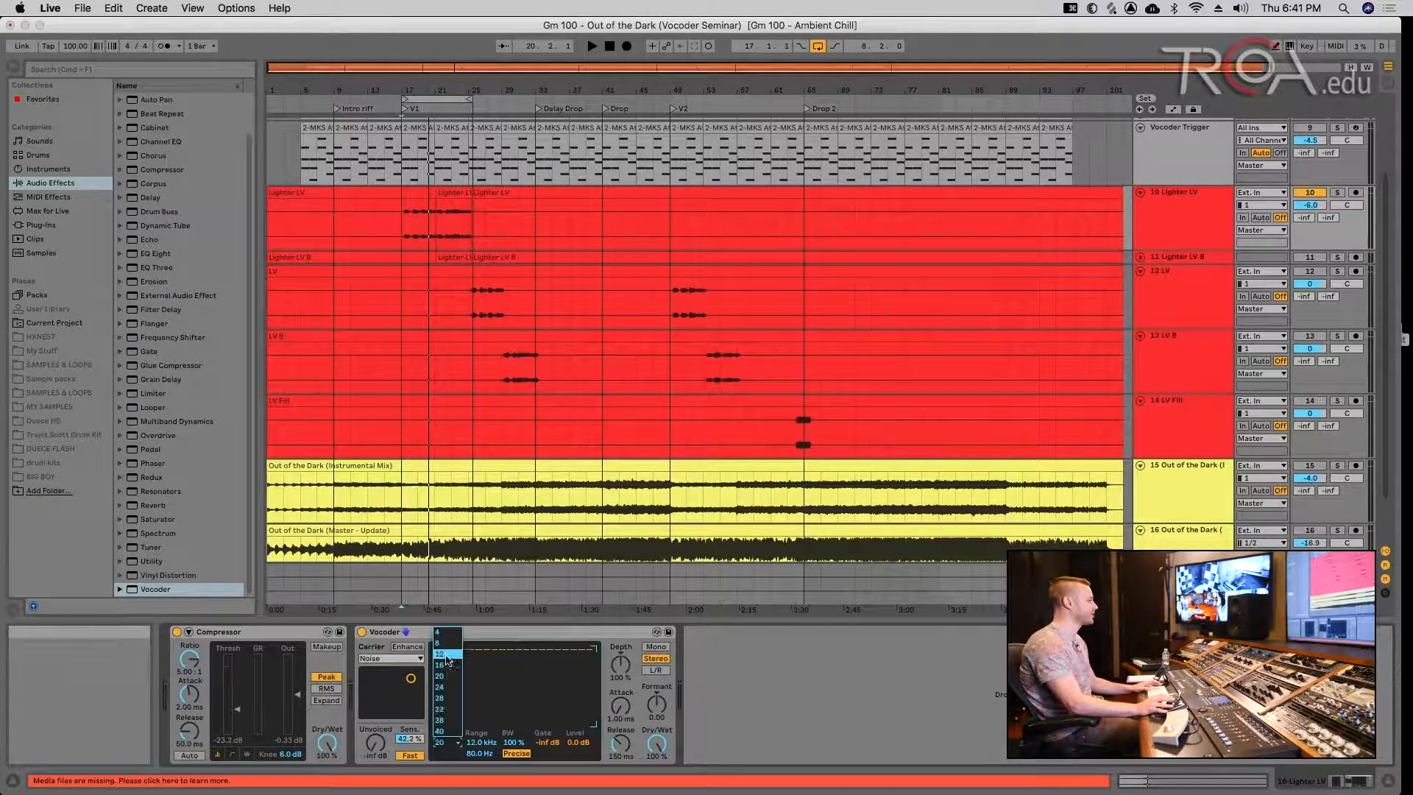
pyautogui.click(446, 635)
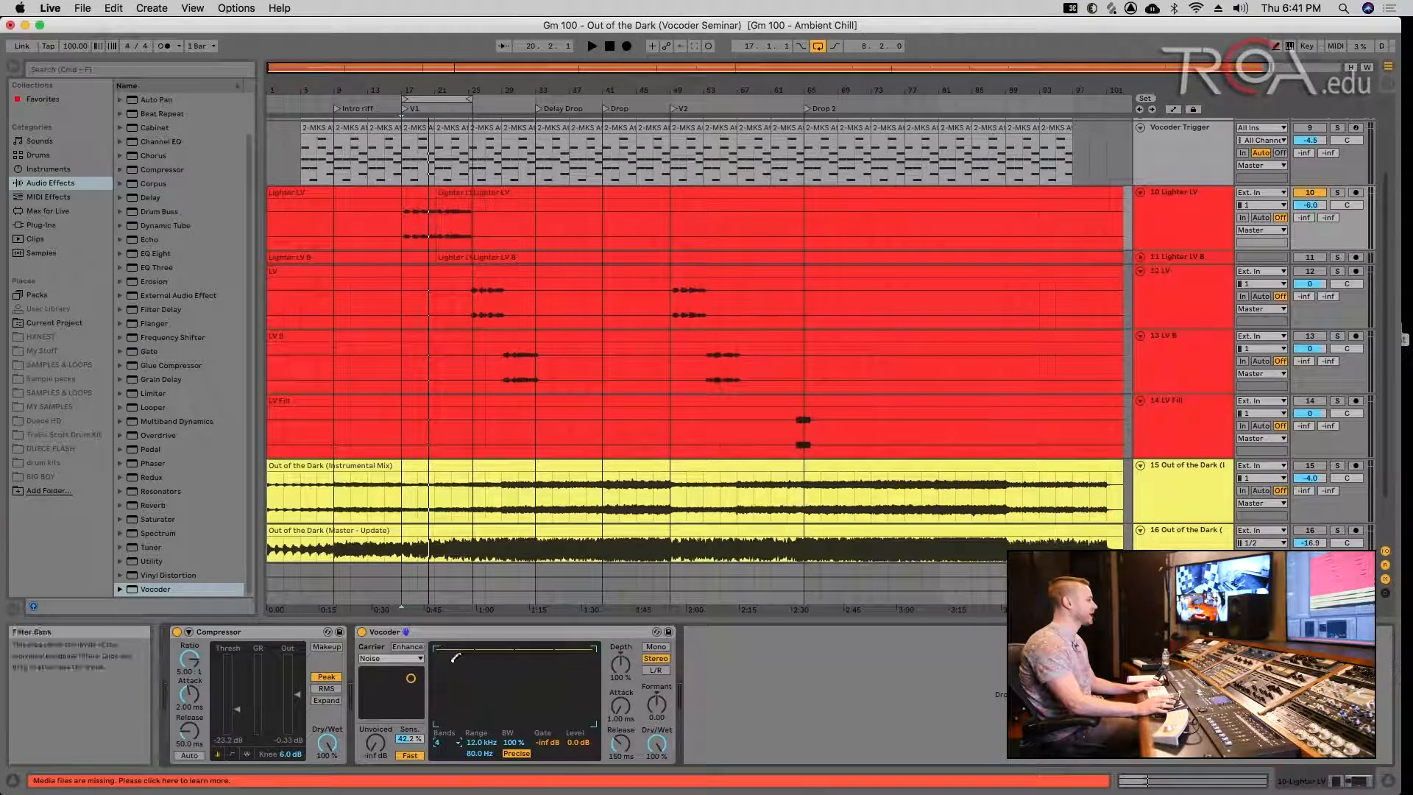
pyautogui.moveTo(449, 689); pyautogui.dragTo(452, 693)
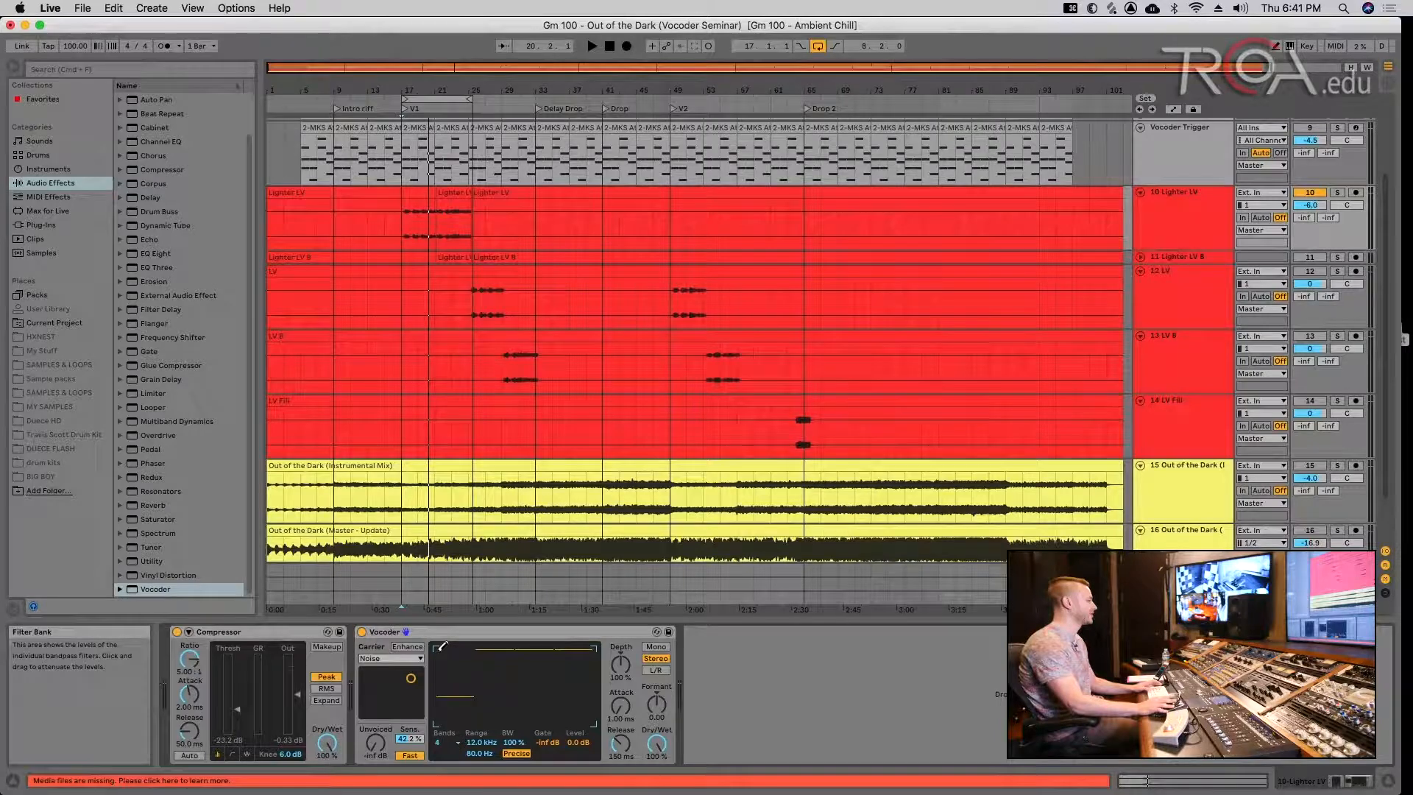
pyautogui.press('space')
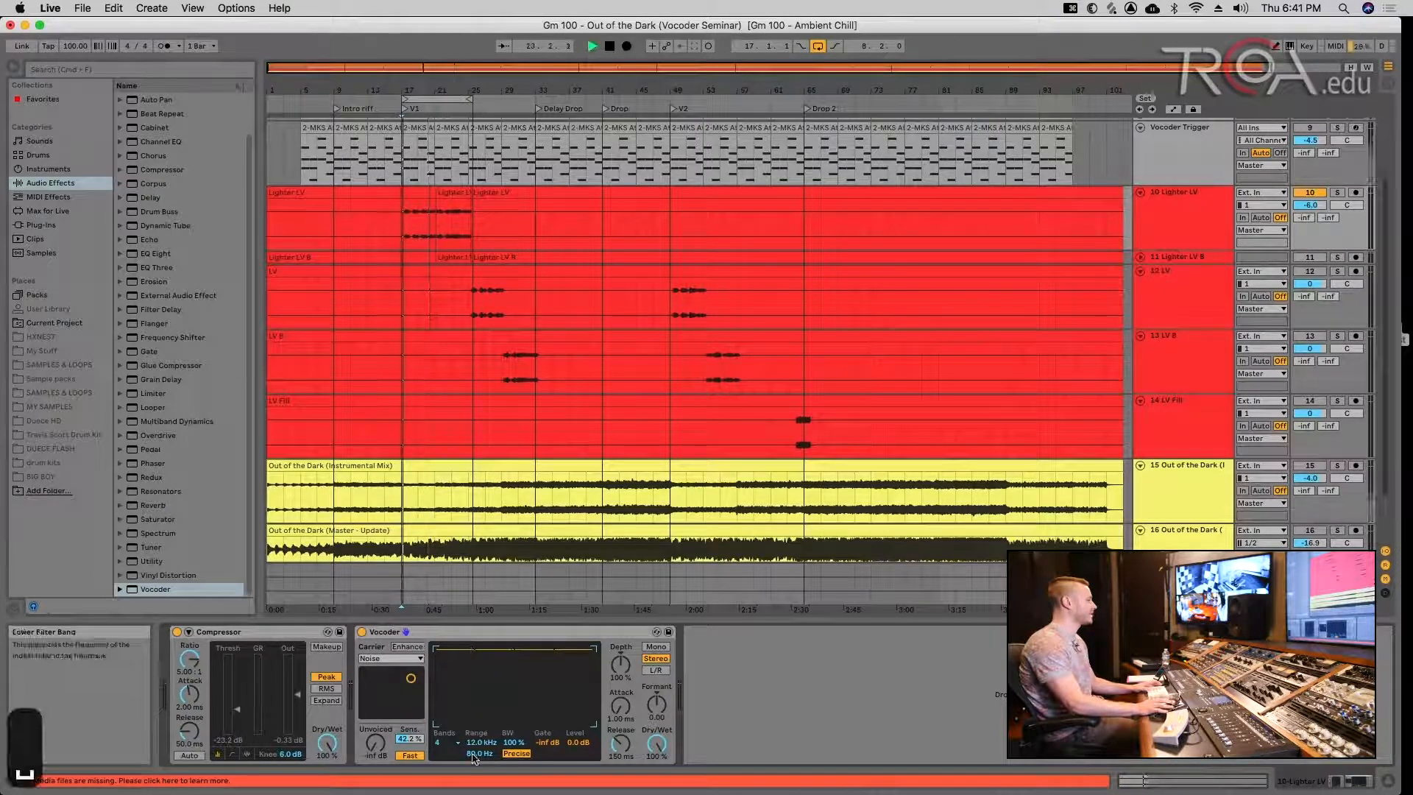
# - Switch the Vocoder to 40 bands while the vocal plays to hear the added detail, and stop playback
pyautogui.click(444, 748)
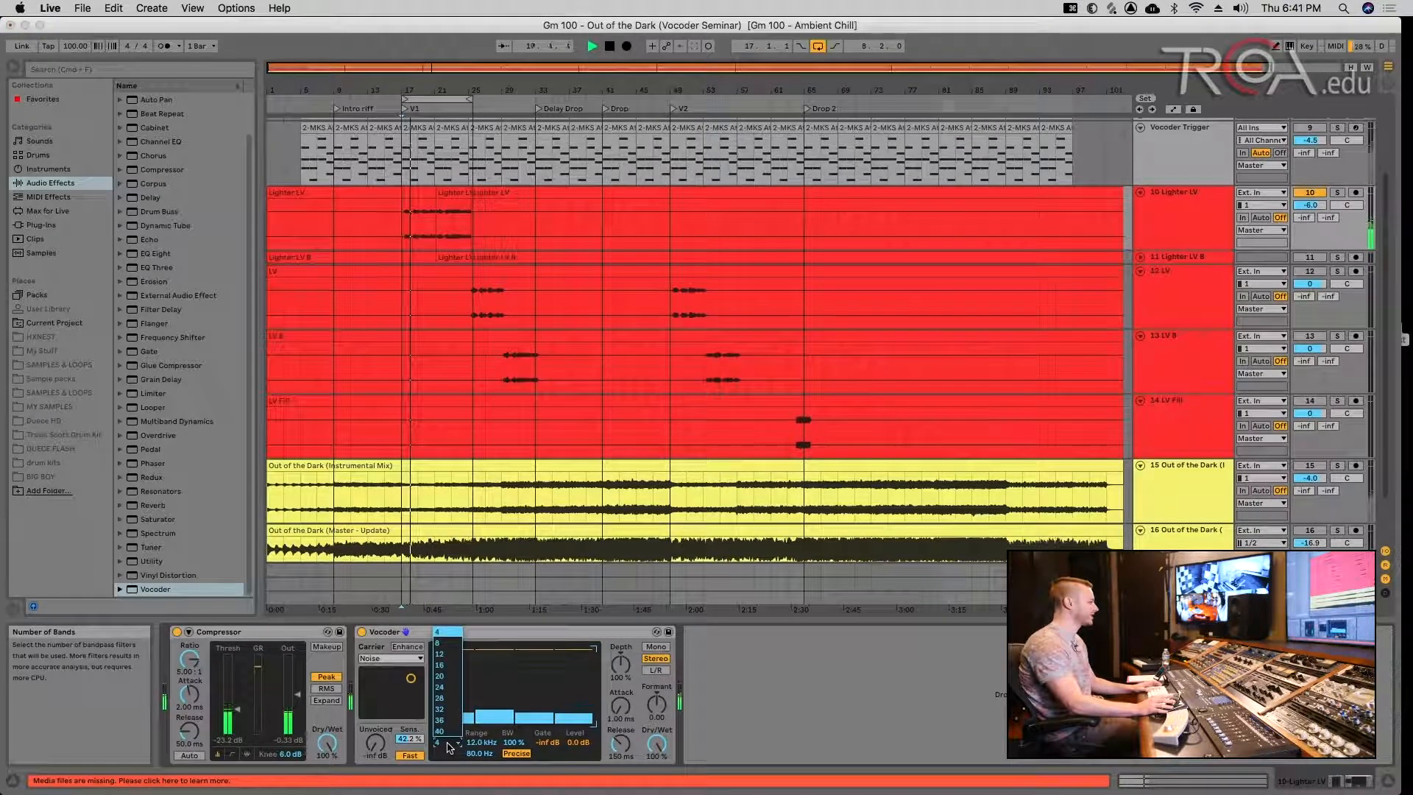
pyautogui.click(441, 731)
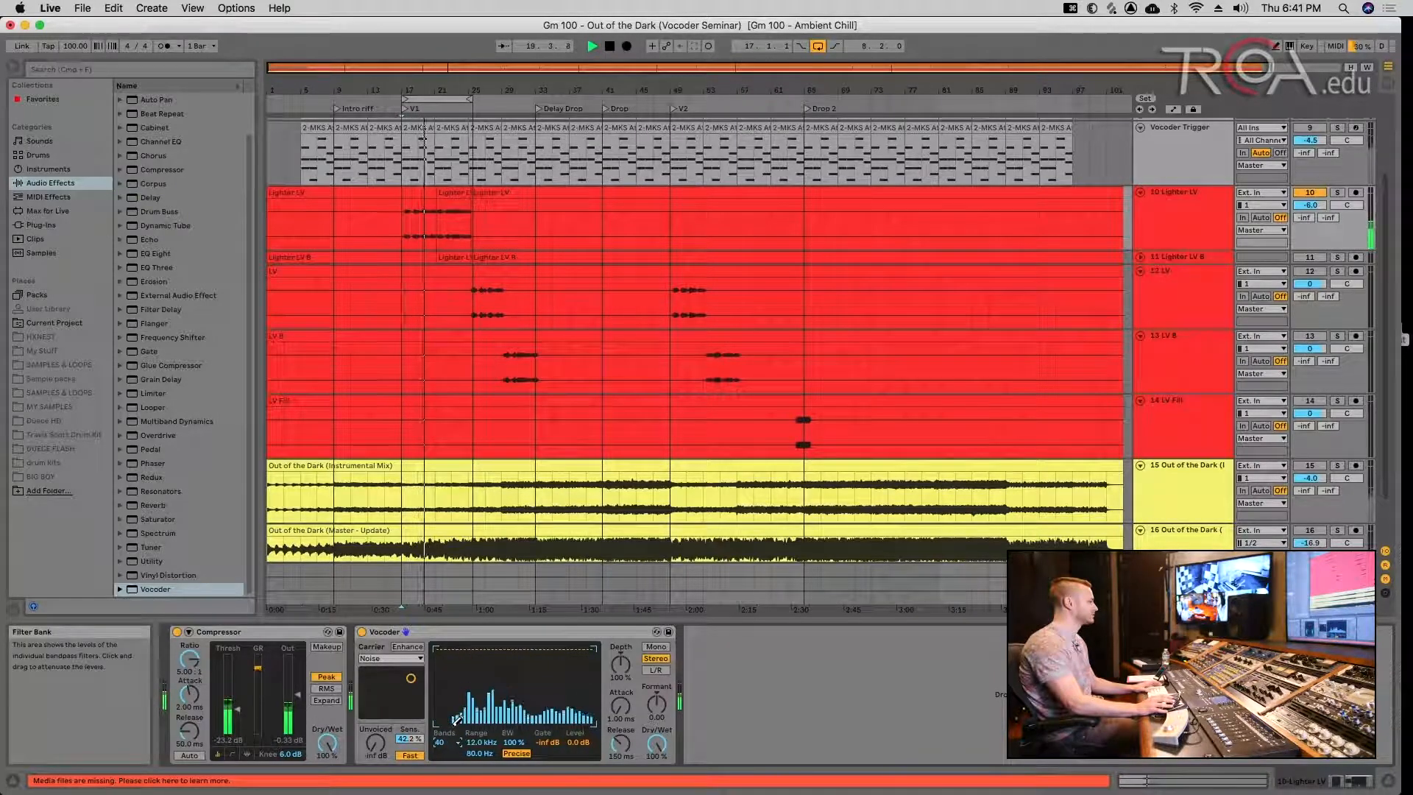
pyautogui.press('space')
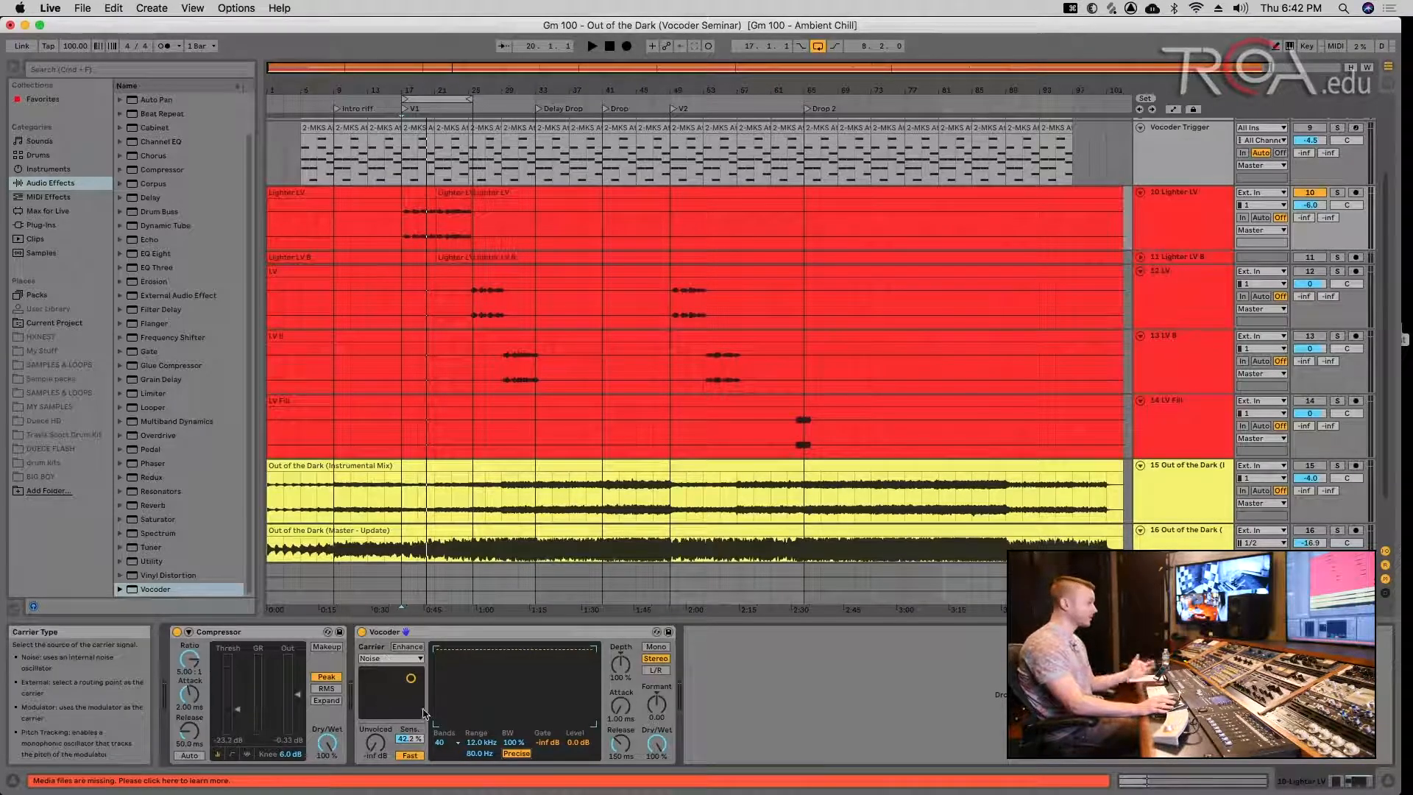
# - Set the Vocoder to 24 bands and change its carrier type to Modulator
pyautogui.click(449, 742)
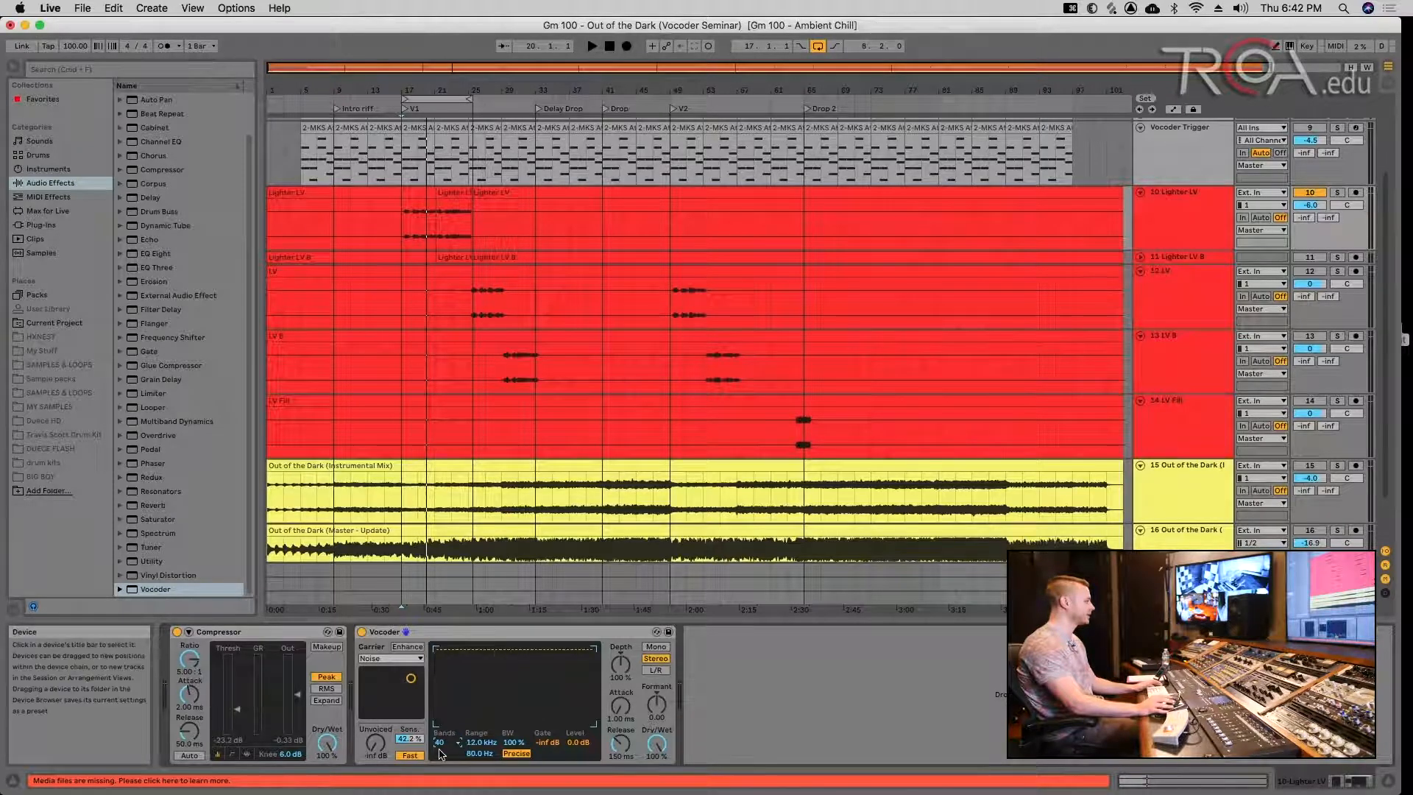
pyautogui.click(447, 698)
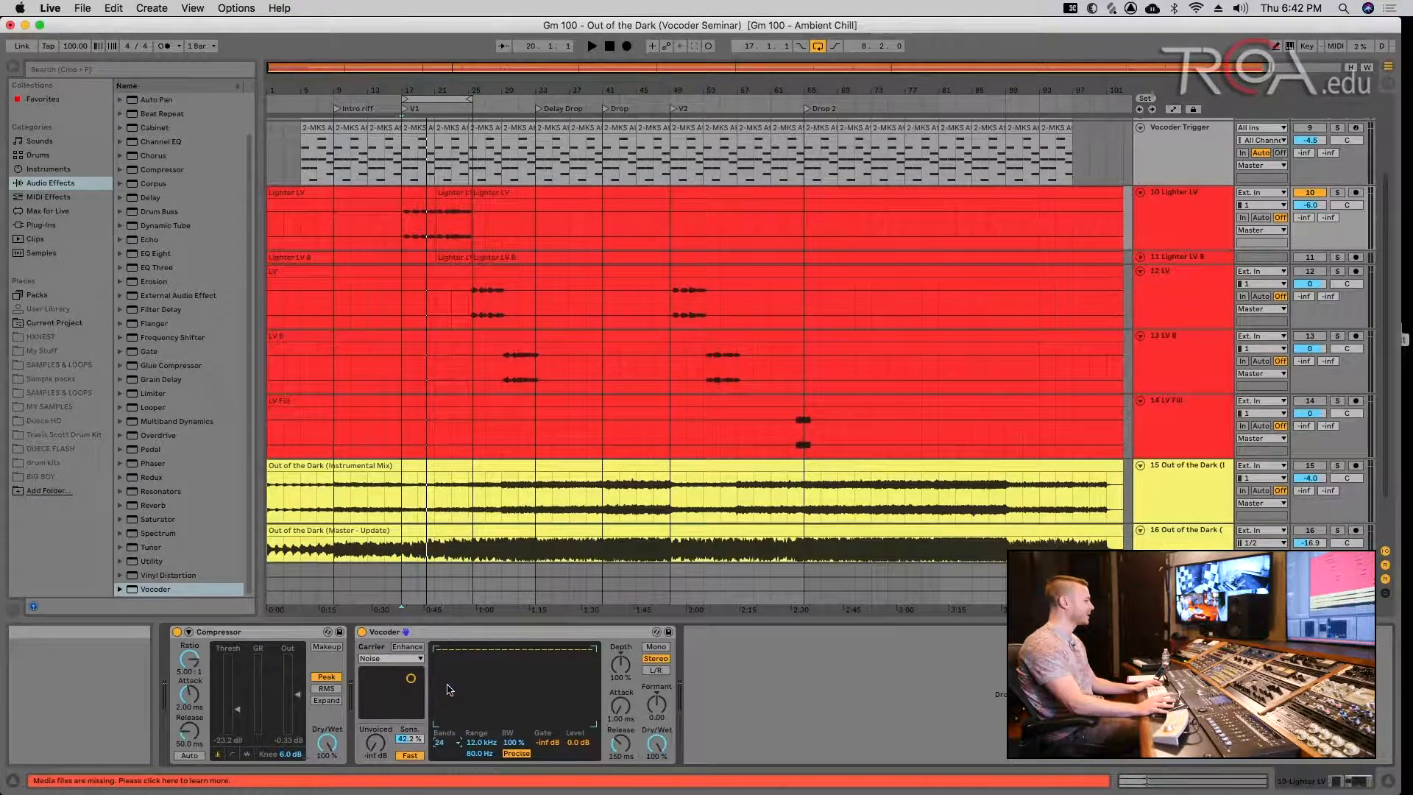
pyautogui.click(396, 660)
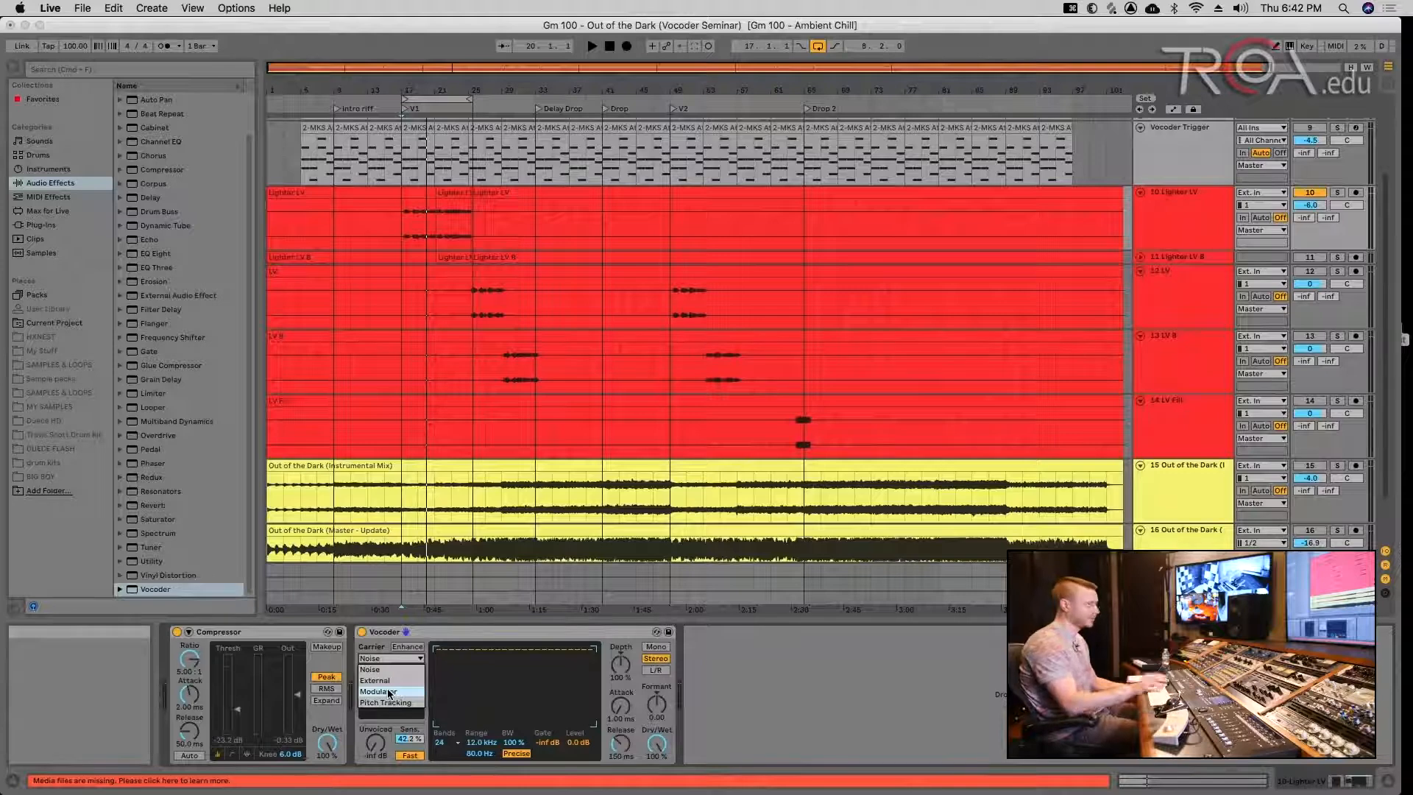
pyautogui.click(390, 692)
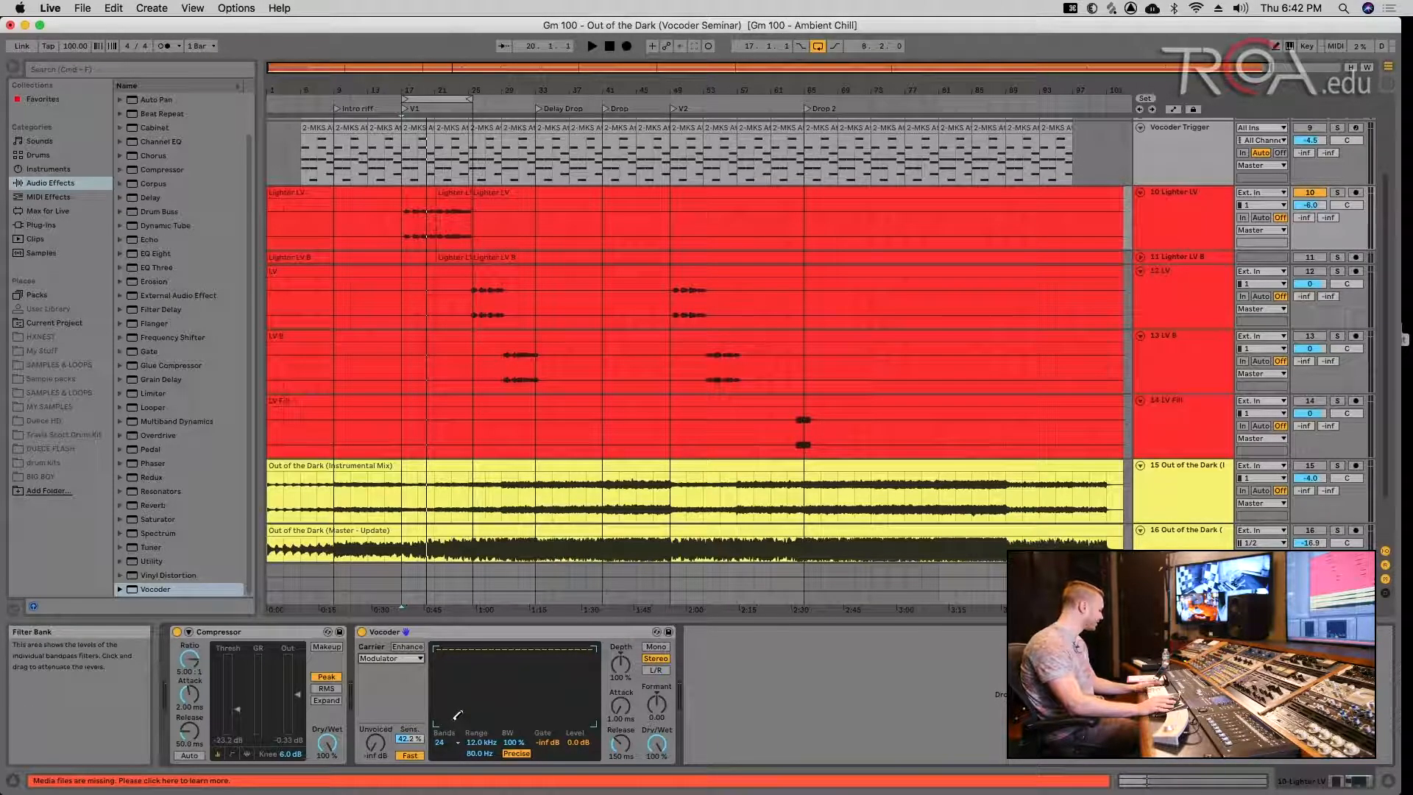
# - Play the vocal and try Vocoder depths of 72% and 121% with attenuated low bands, restore depth and bands, and stop playback
pyautogui.press('space')
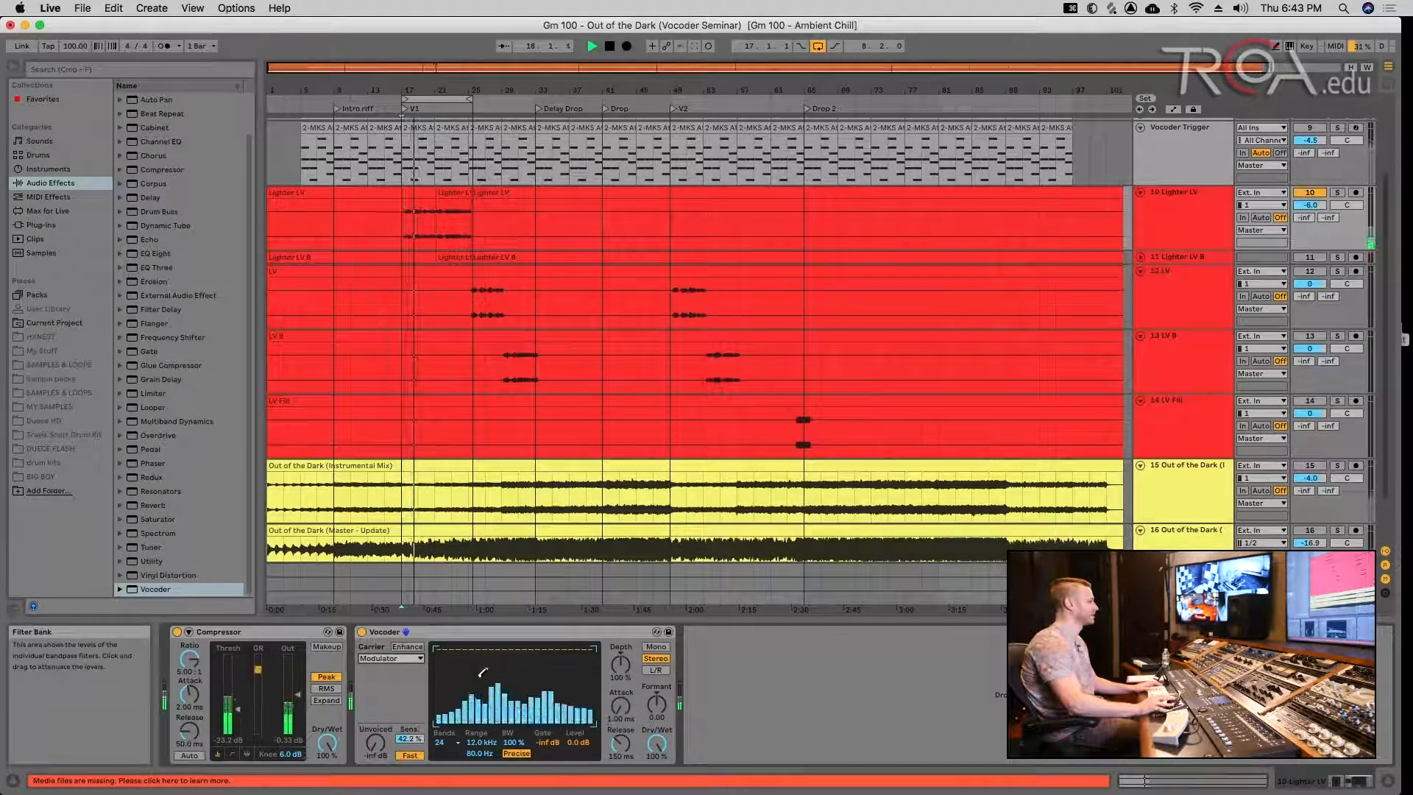
pyautogui.moveTo(621, 666); pyautogui.dragTo(620, 685)
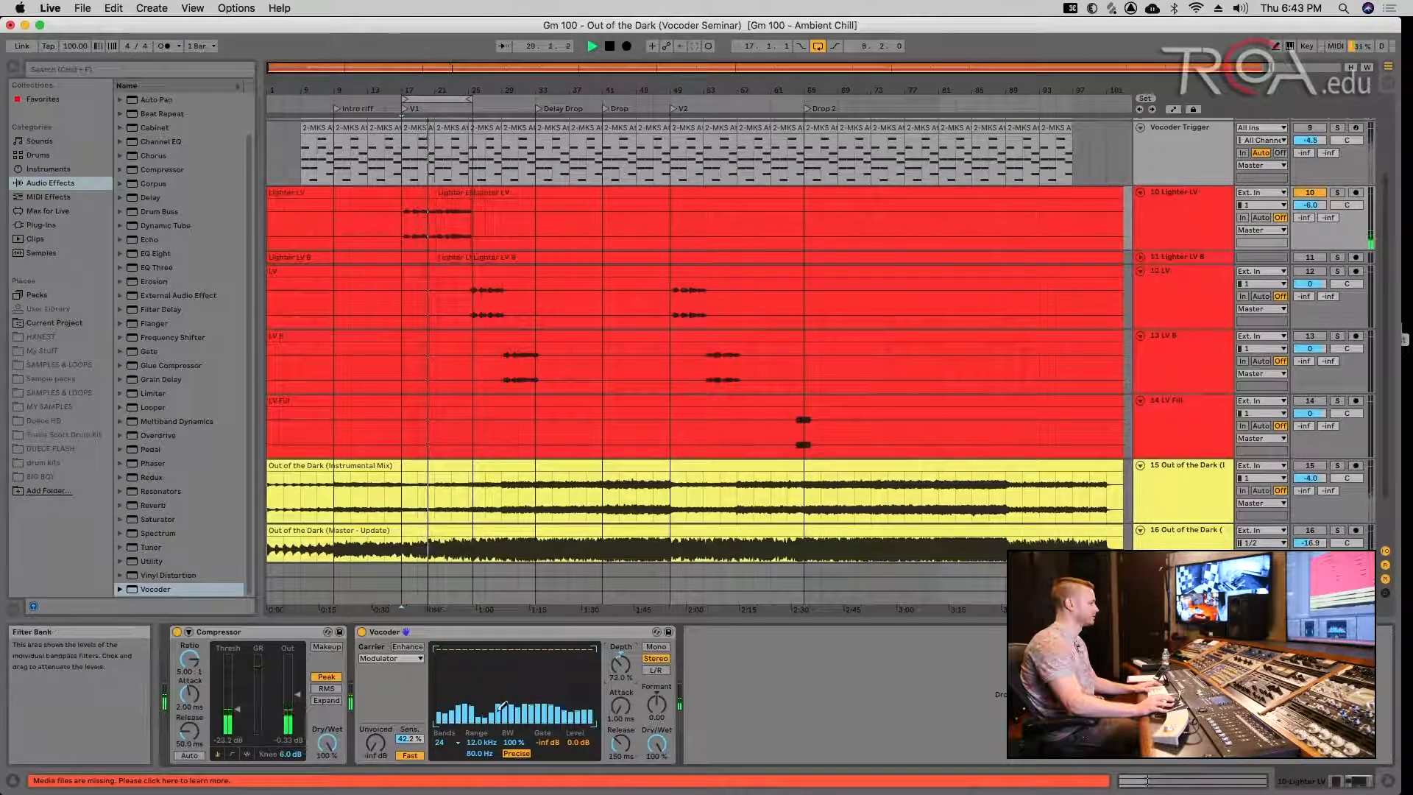
pyautogui.moveTo(446, 708)
pyautogui.mouseDown()
pyautogui.moveTo(506, 709)
pyautogui.moveTo(523, 651)
pyautogui.moveTo(440, 681)
pyautogui.mouseUp()
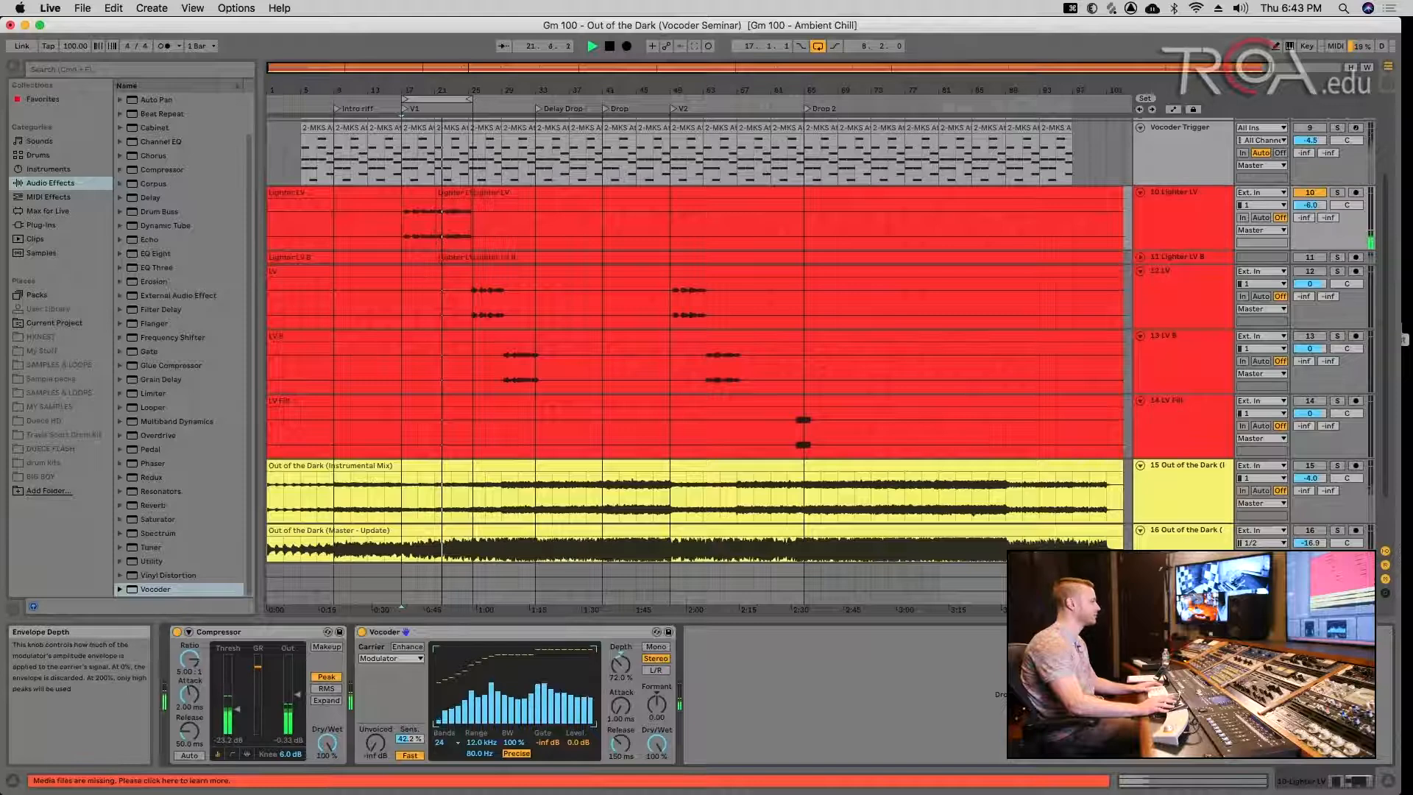
pyautogui.moveTo(621, 663); pyautogui.dragTo(621, 627)
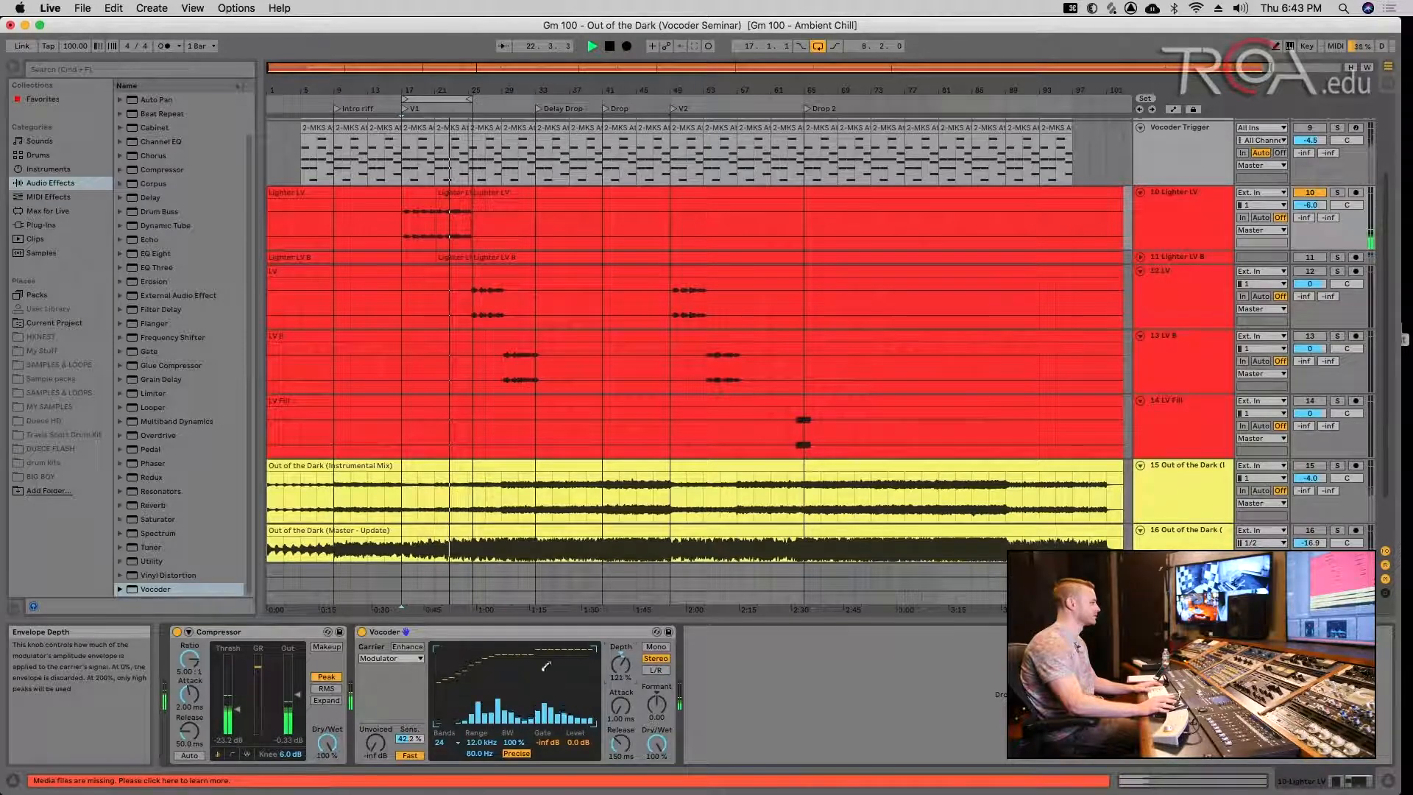
pyautogui.moveTo(438, 652); pyautogui.dragTo(502, 640)
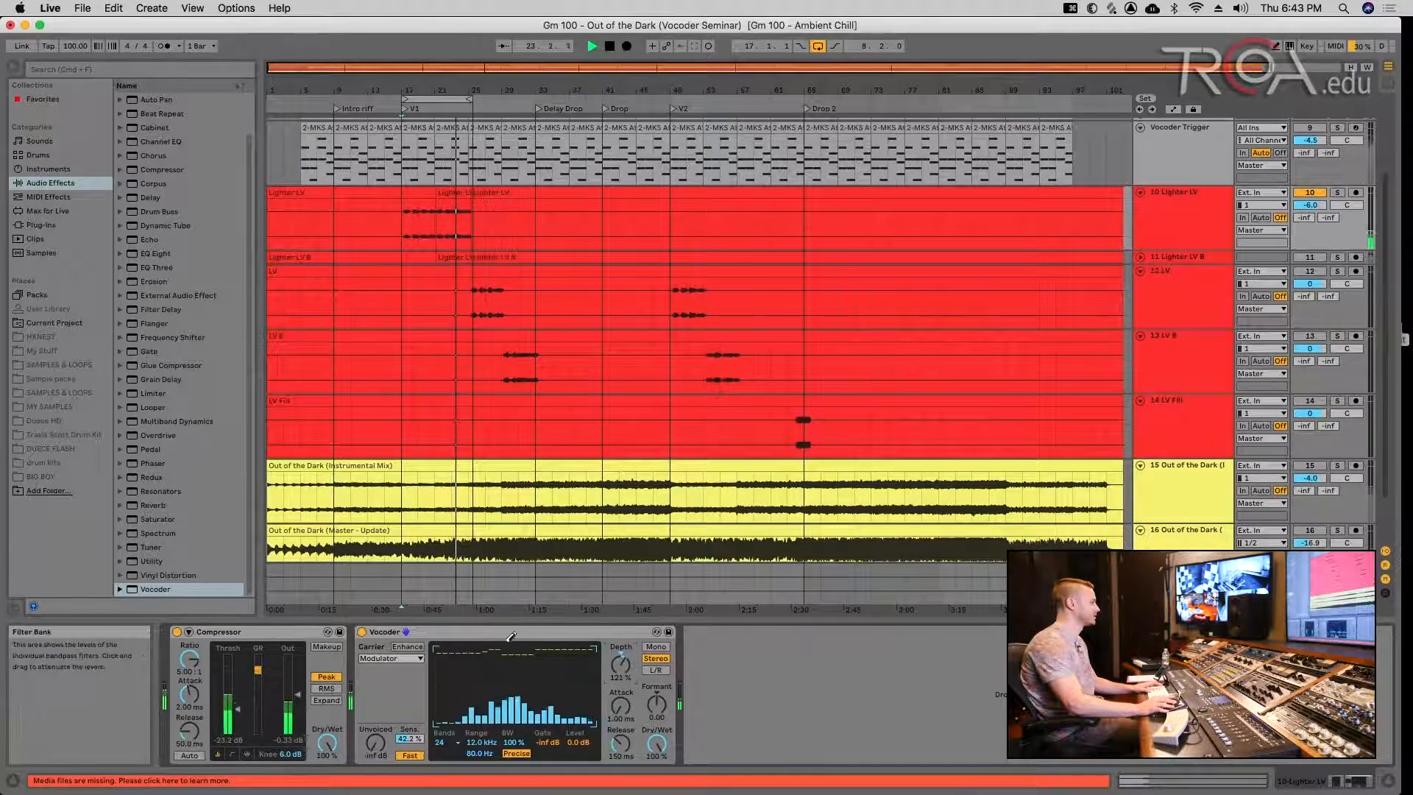
pyautogui.press('space')
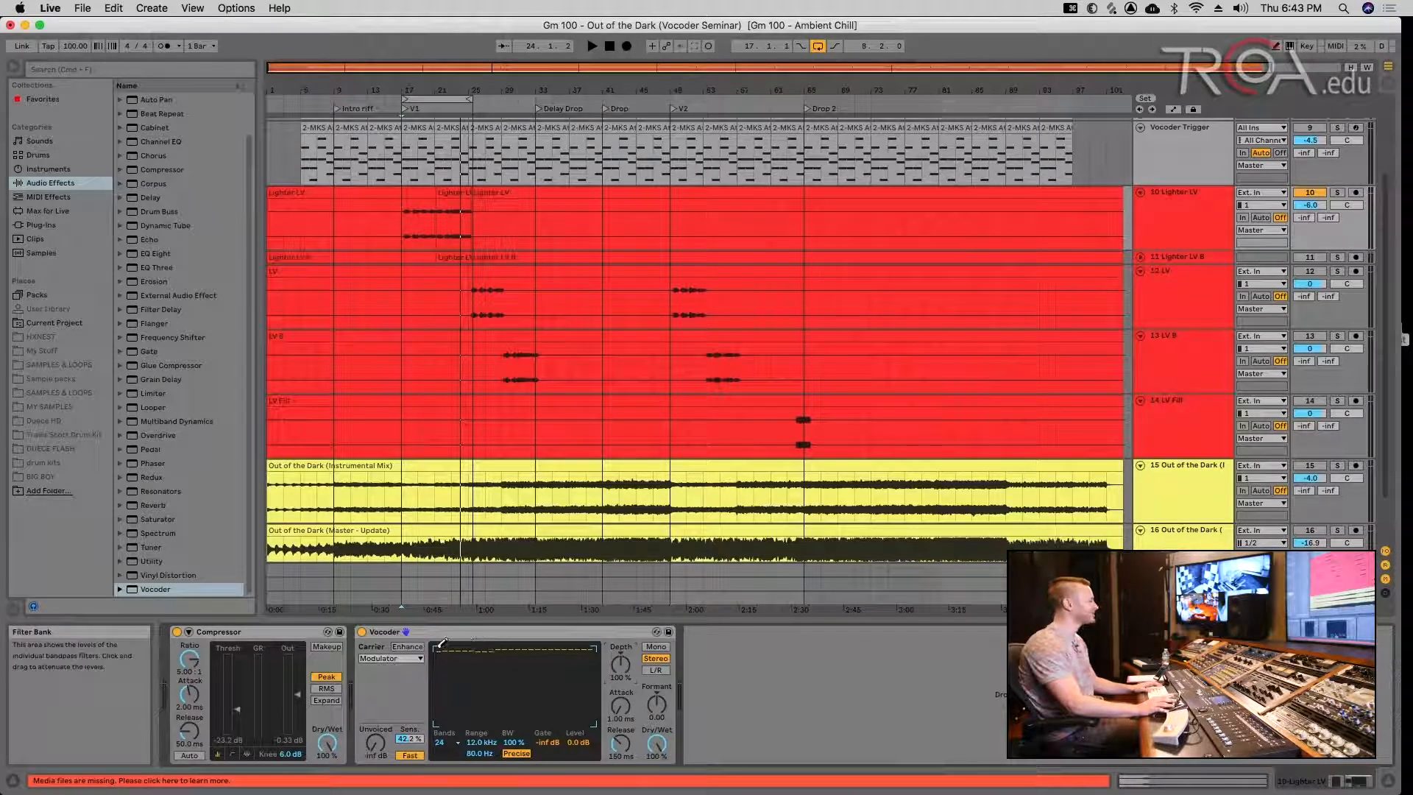
pyautogui.click(380, 659)
pyautogui.click(380, 658)
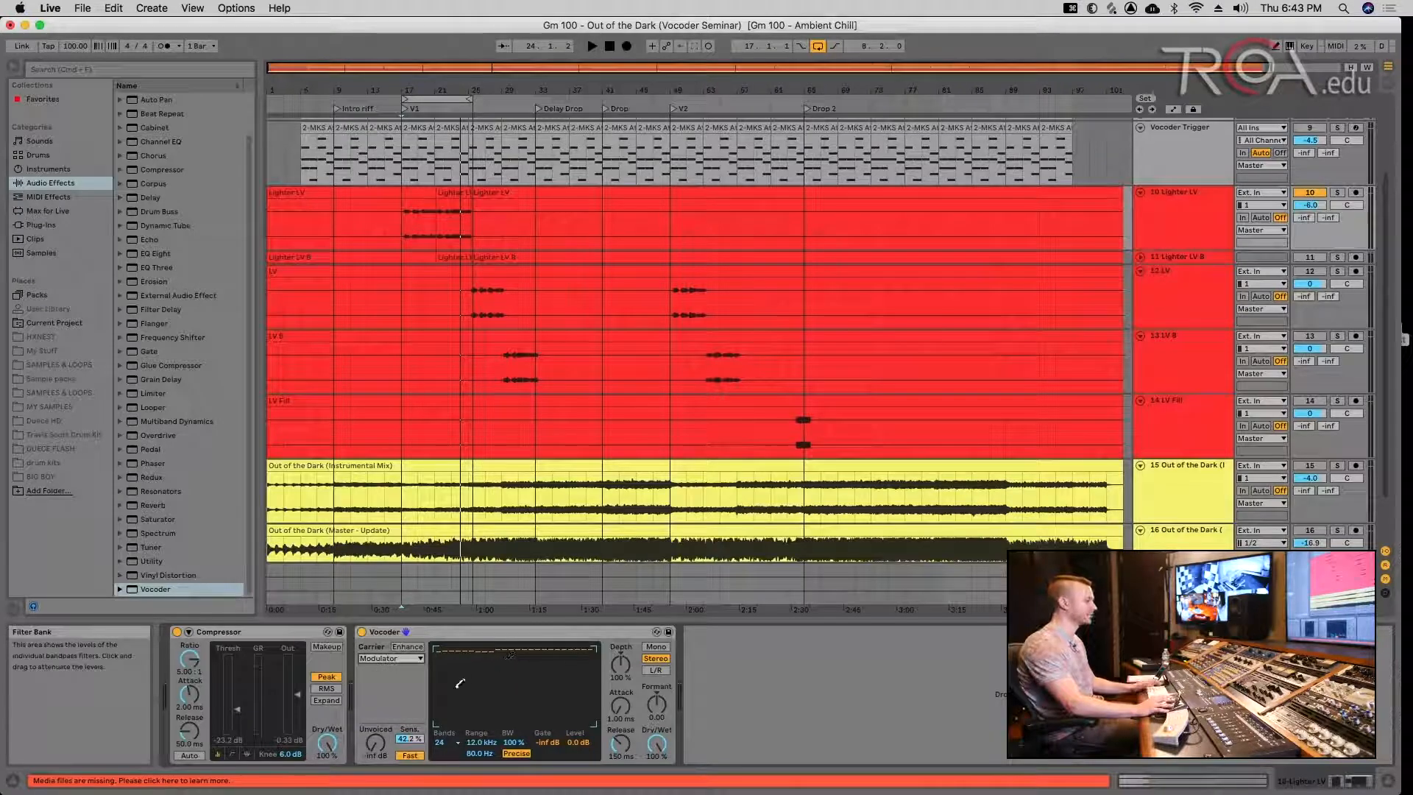
# - Try attenuating the Vocoder's high, low and middle bands, partly during playback, and restore the filter bank close to full level
pyautogui.press('space')
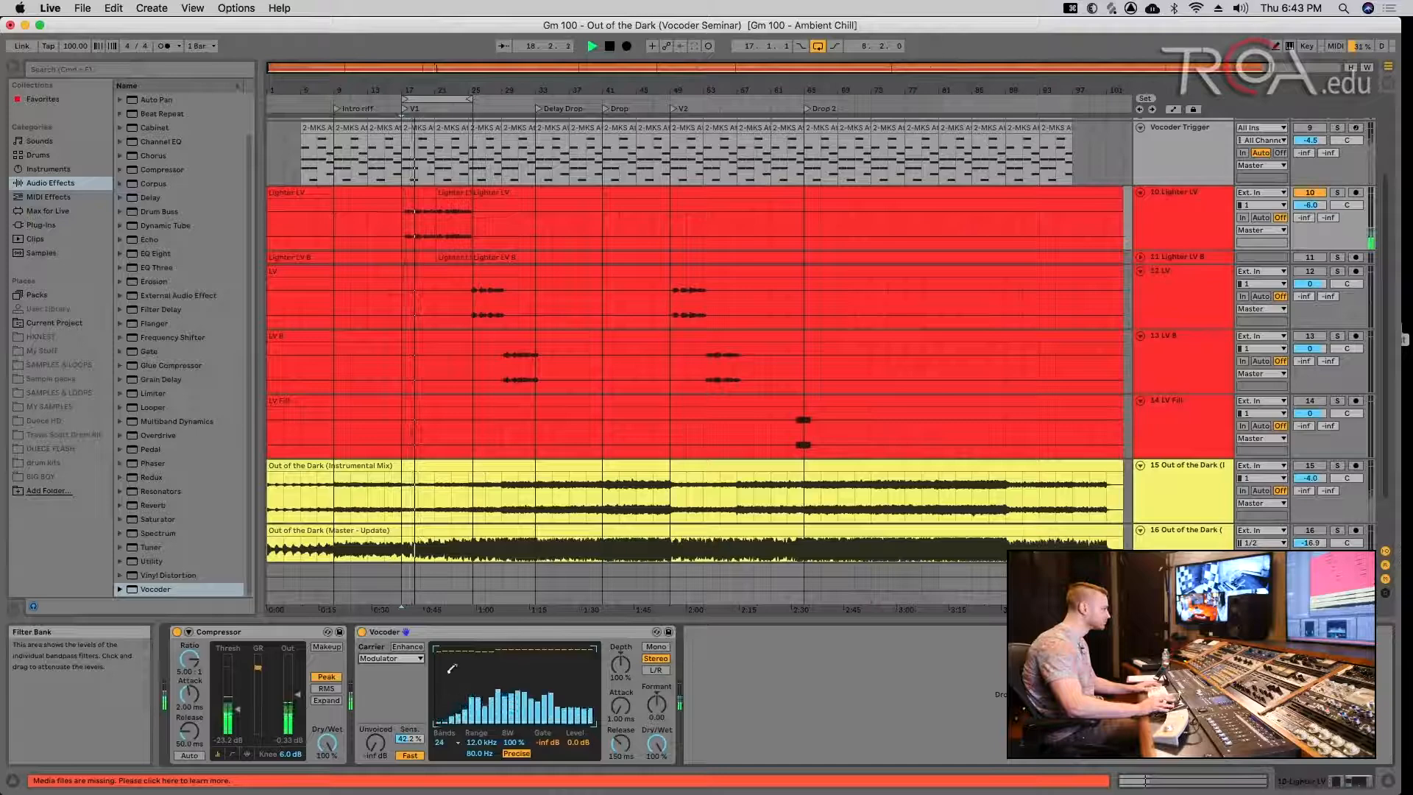
pyautogui.moveTo(529, 653)
pyautogui.mouseDown()
pyautogui.moveTo(592, 700)
pyautogui.moveTo(539, 685)
pyautogui.moveTo(493, 647)
pyautogui.mouseUp()
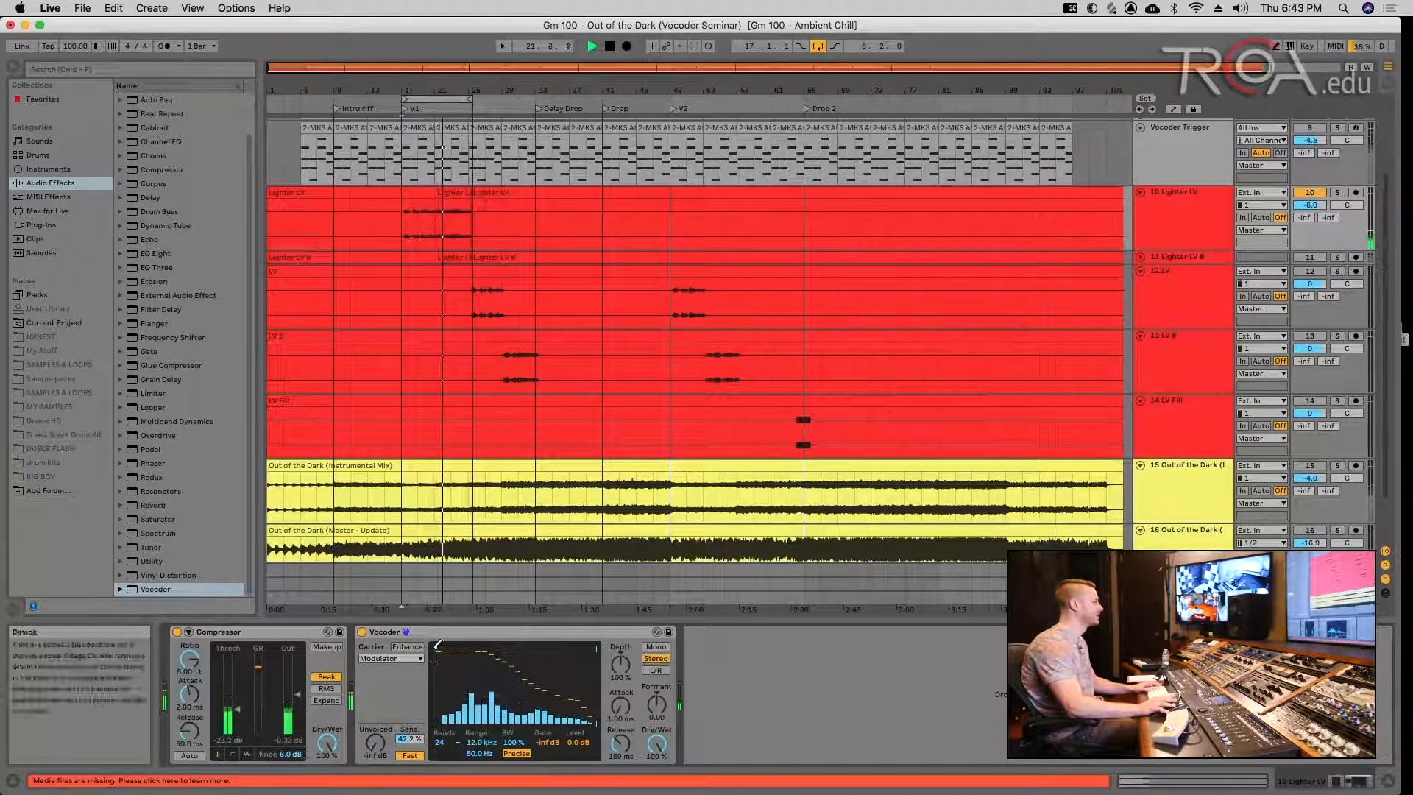
pyautogui.moveTo(438, 645); pyautogui.dragTo(594, 645)
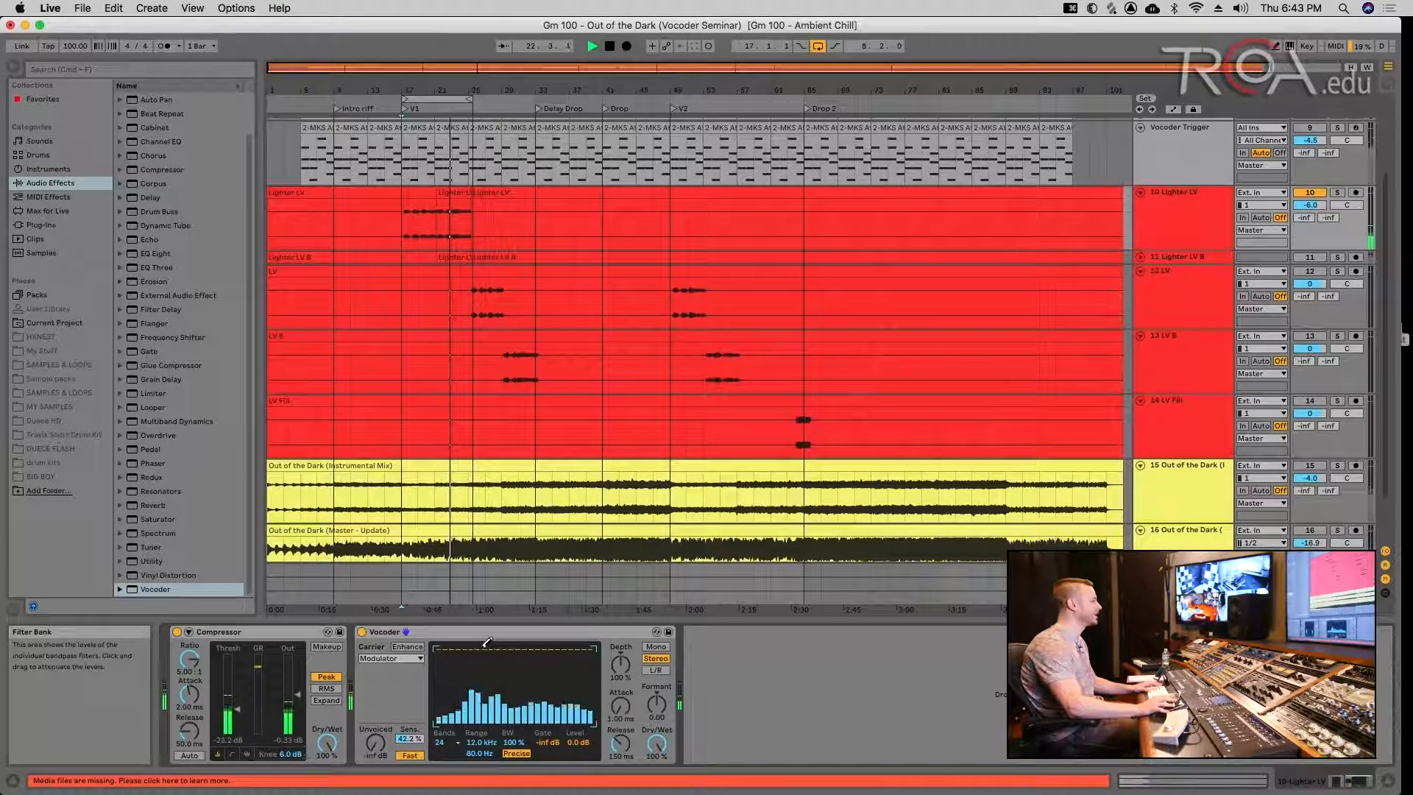
pyautogui.moveTo(504, 648); pyautogui.dragTo(439, 716)
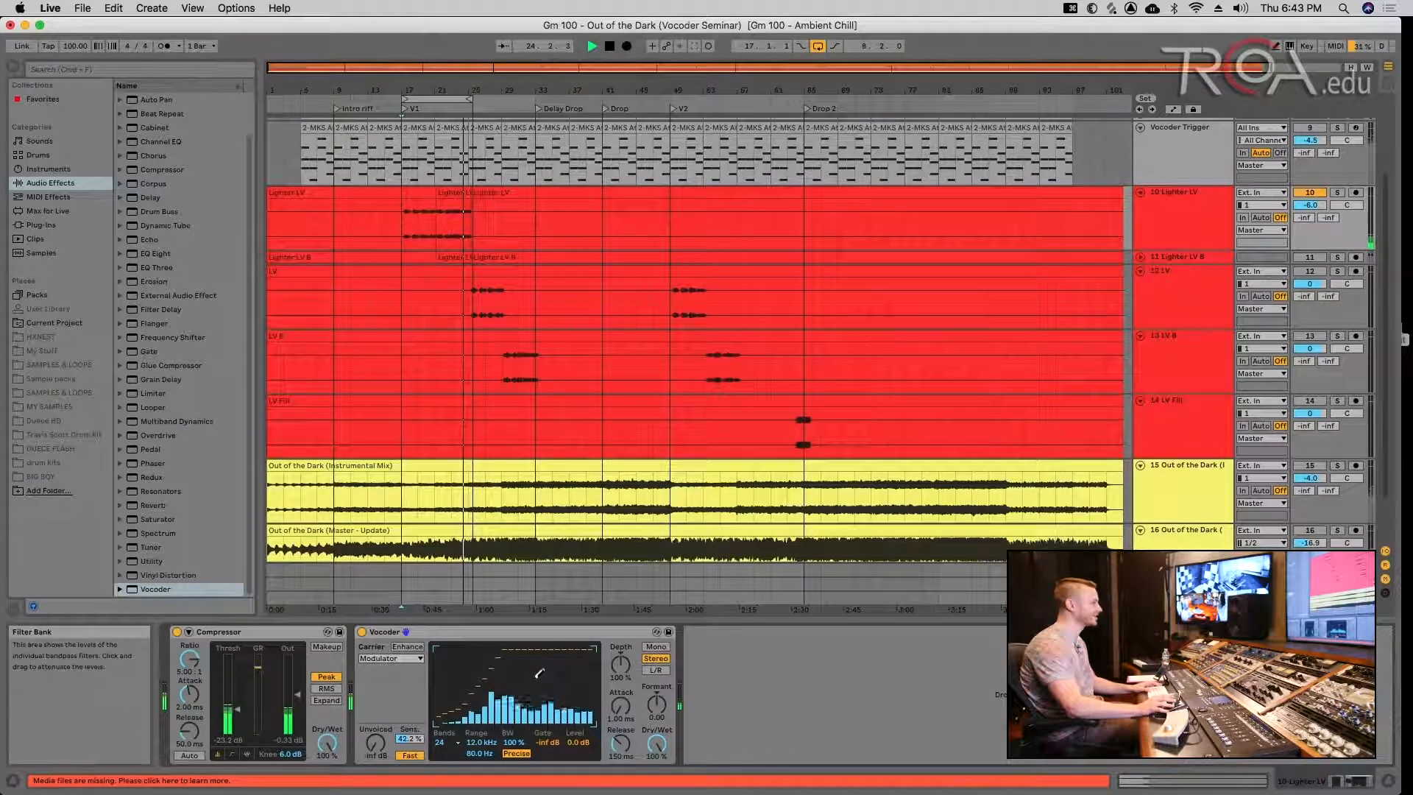
pyautogui.press('space')
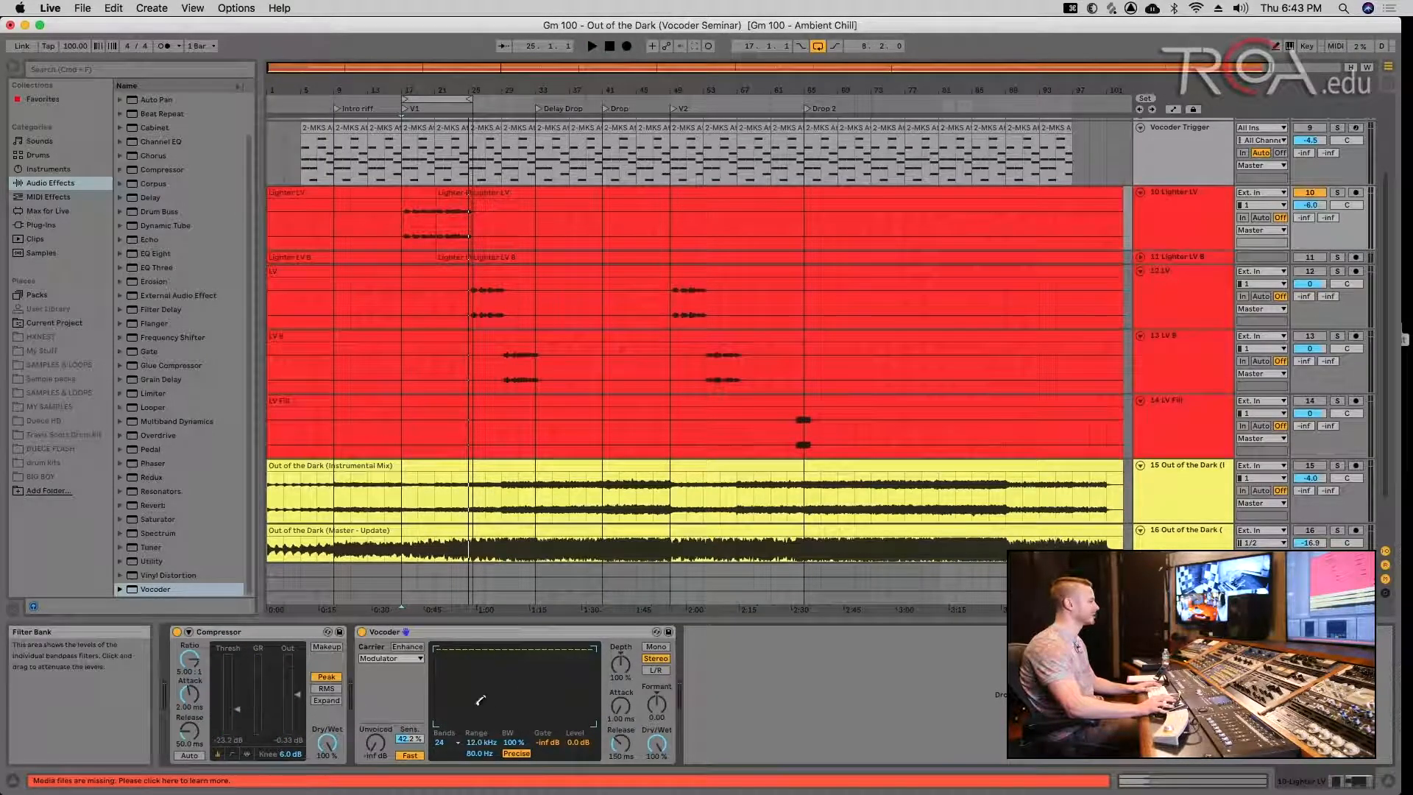
pyautogui.moveTo(478, 659)
pyautogui.mouseDown()
pyautogui.moveTo(557, 668)
pyautogui.moveTo(497, 685)
pyautogui.moveTo(578, 694)
pyautogui.mouseUp()
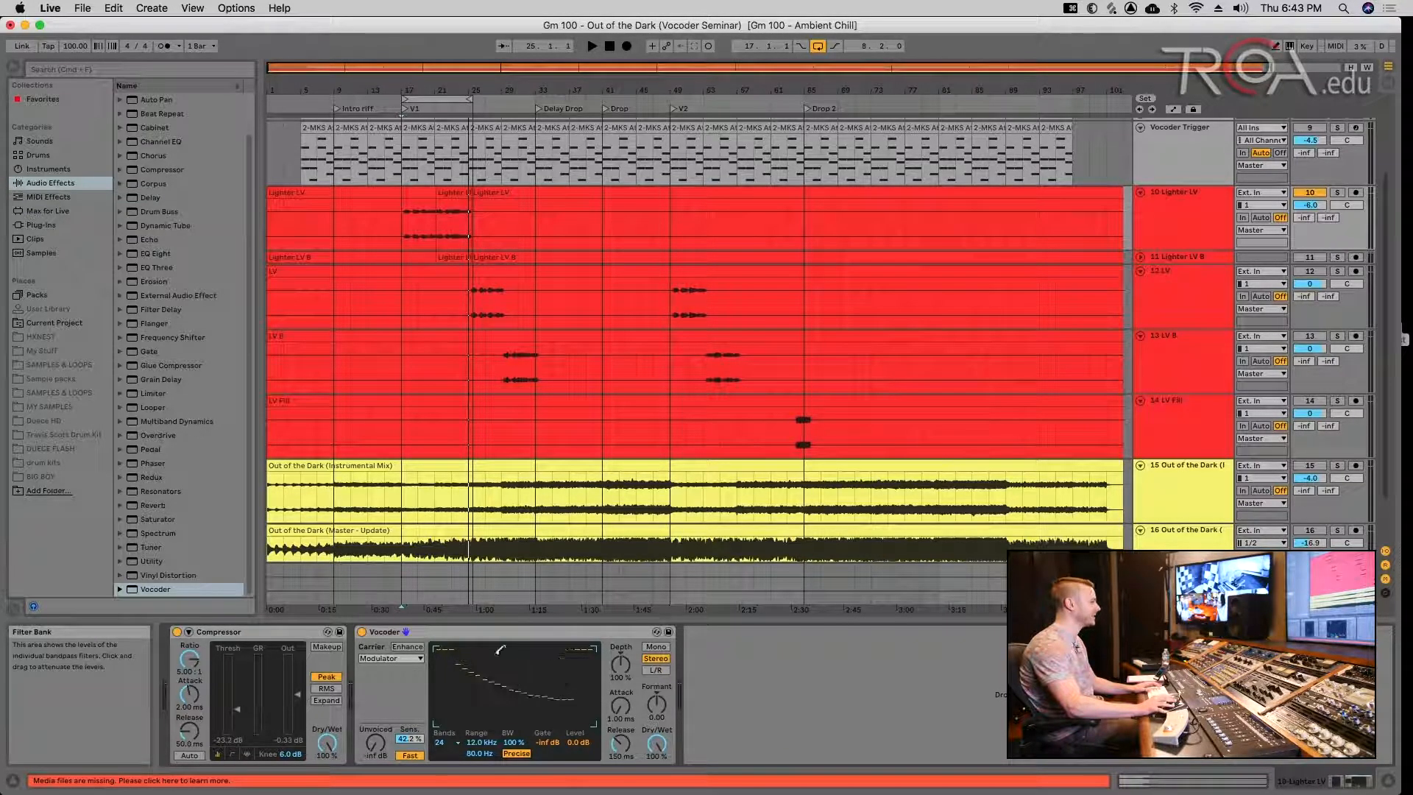
pyautogui.moveTo(451, 645)
pyautogui.mouseDown()
pyautogui.moveTo(589, 647)
pyautogui.moveTo(563, 648)
pyautogui.mouseUp()
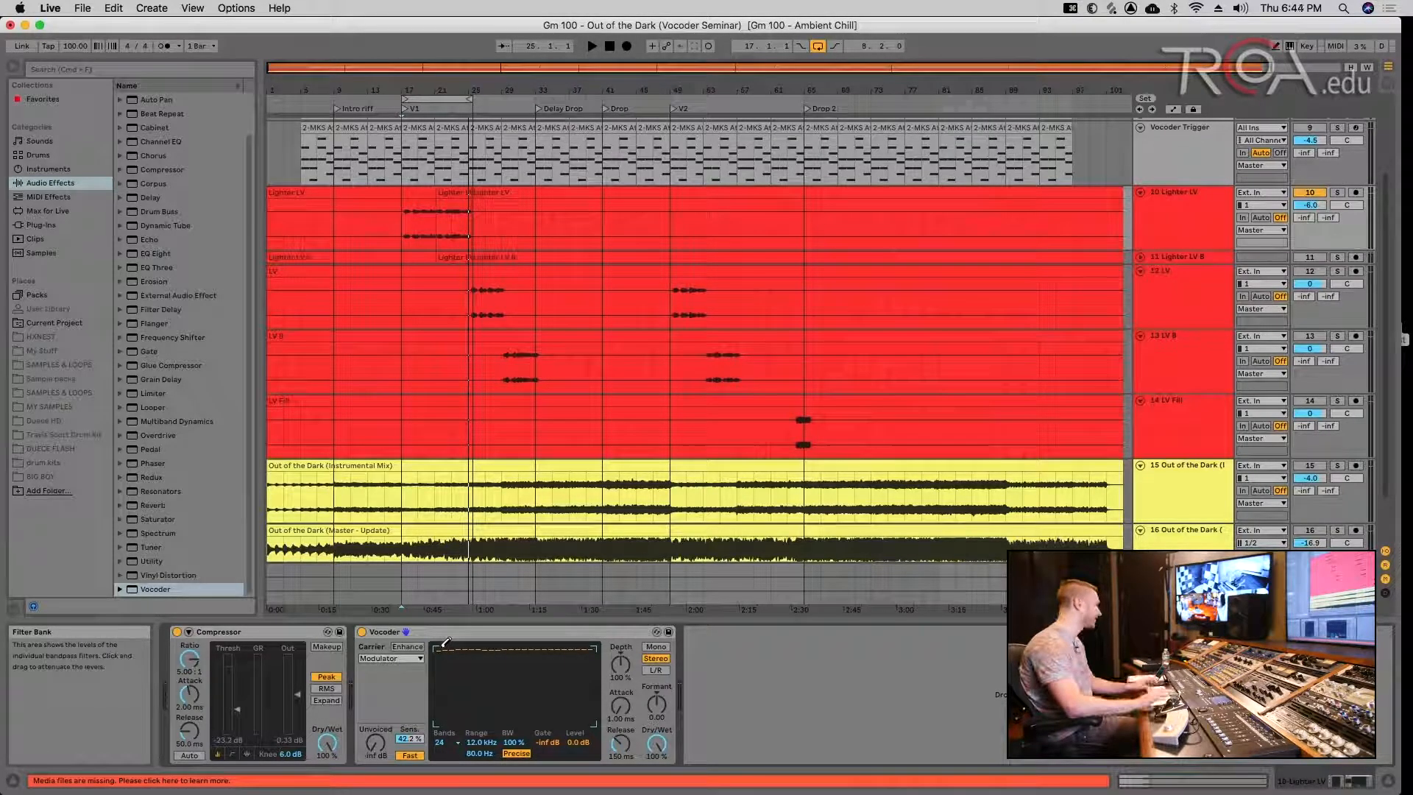
# - Change the Vocoder's carrier type to Pitch Tracking and even out the lower bands near full level
pyautogui.click(409, 660)
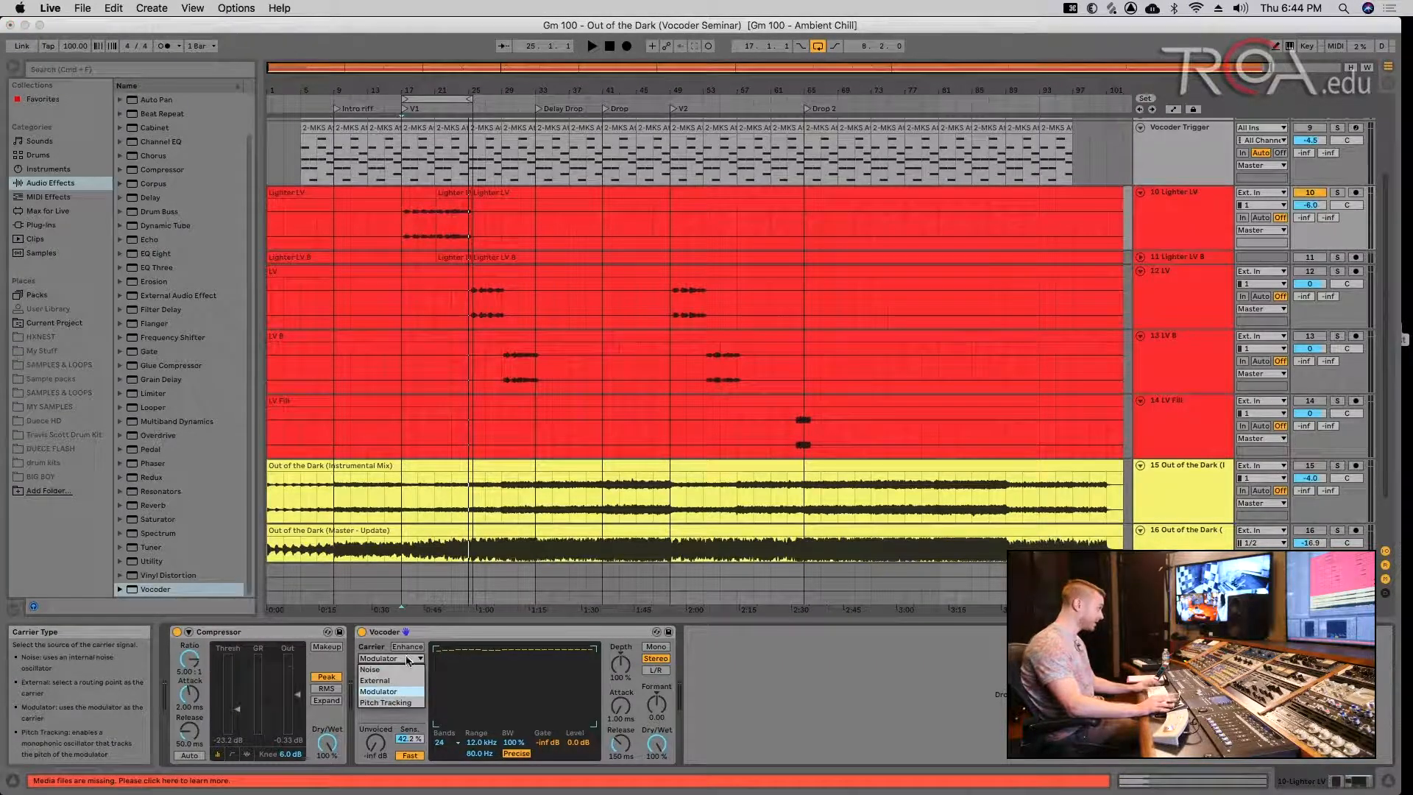
pyautogui.click(403, 709)
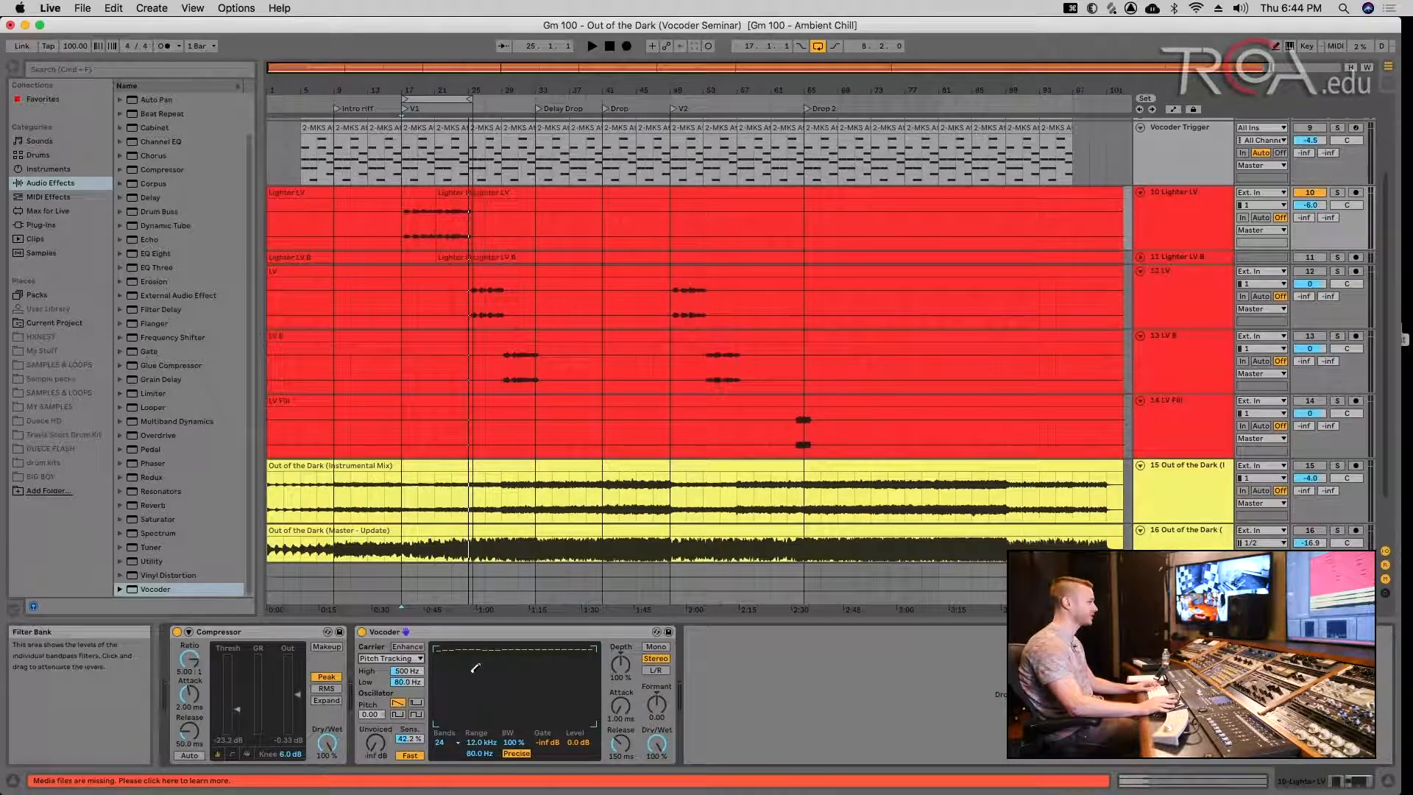
pyautogui.moveTo(440, 648); pyautogui.dragTo(507, 646)
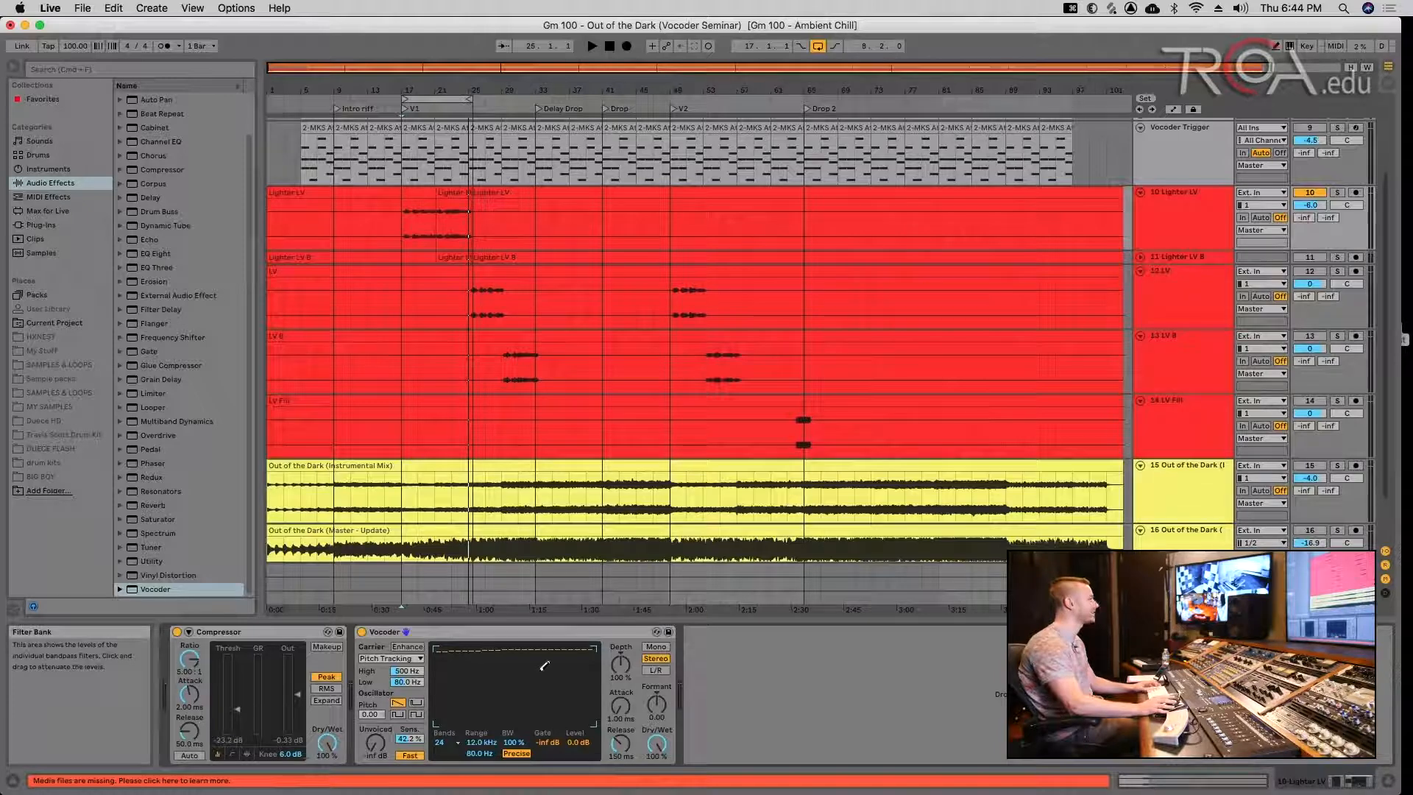
# - Play the vocal while lowering the upper pitch detection limit to about 326 Hz, and stop playback
pyautogui.press('space')
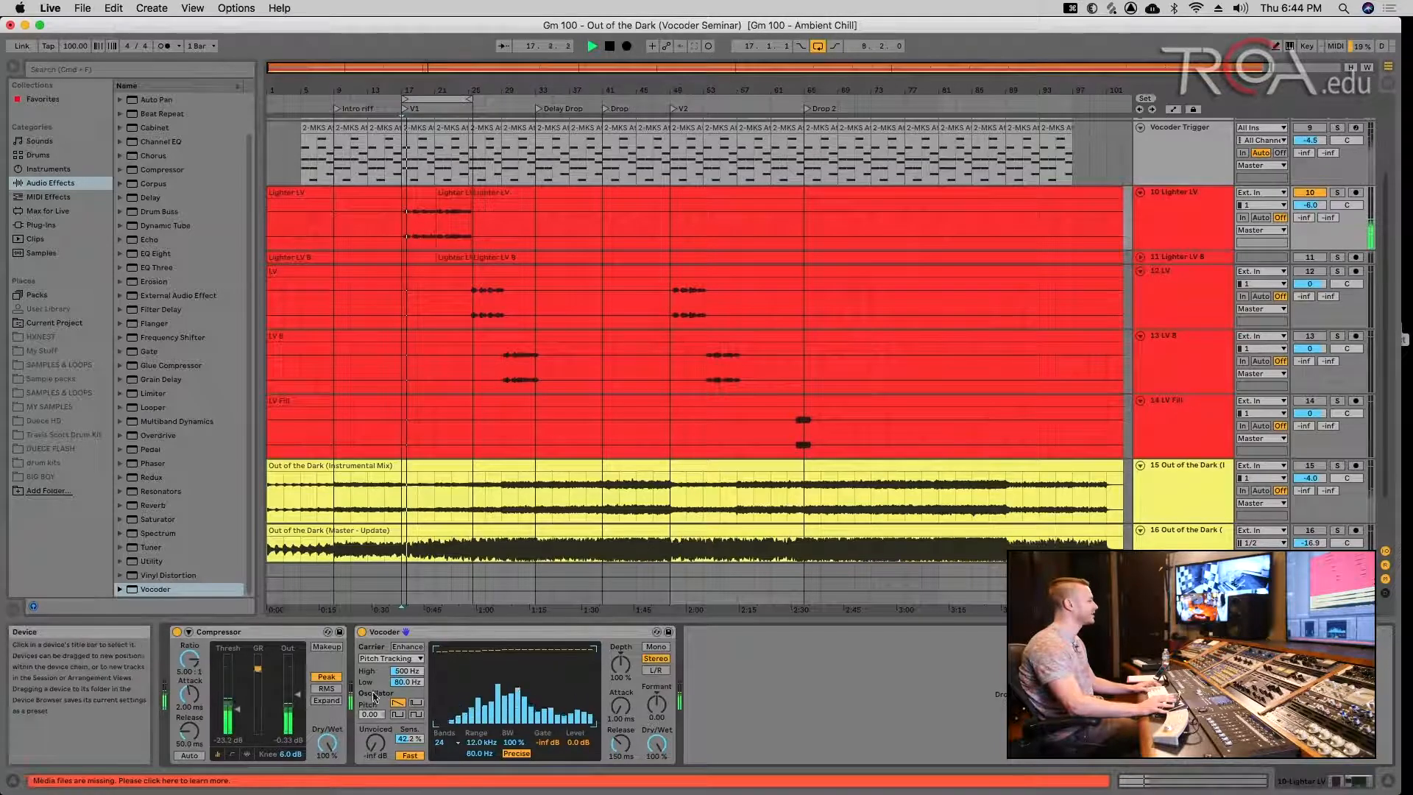
pyautogui.moveTo(407, 671)
pyautogui.mouseDown()
pyautogui.moveTo(407, 655)
pyautogui.moveTo(409, 681)
pyautogui.mouseUp()
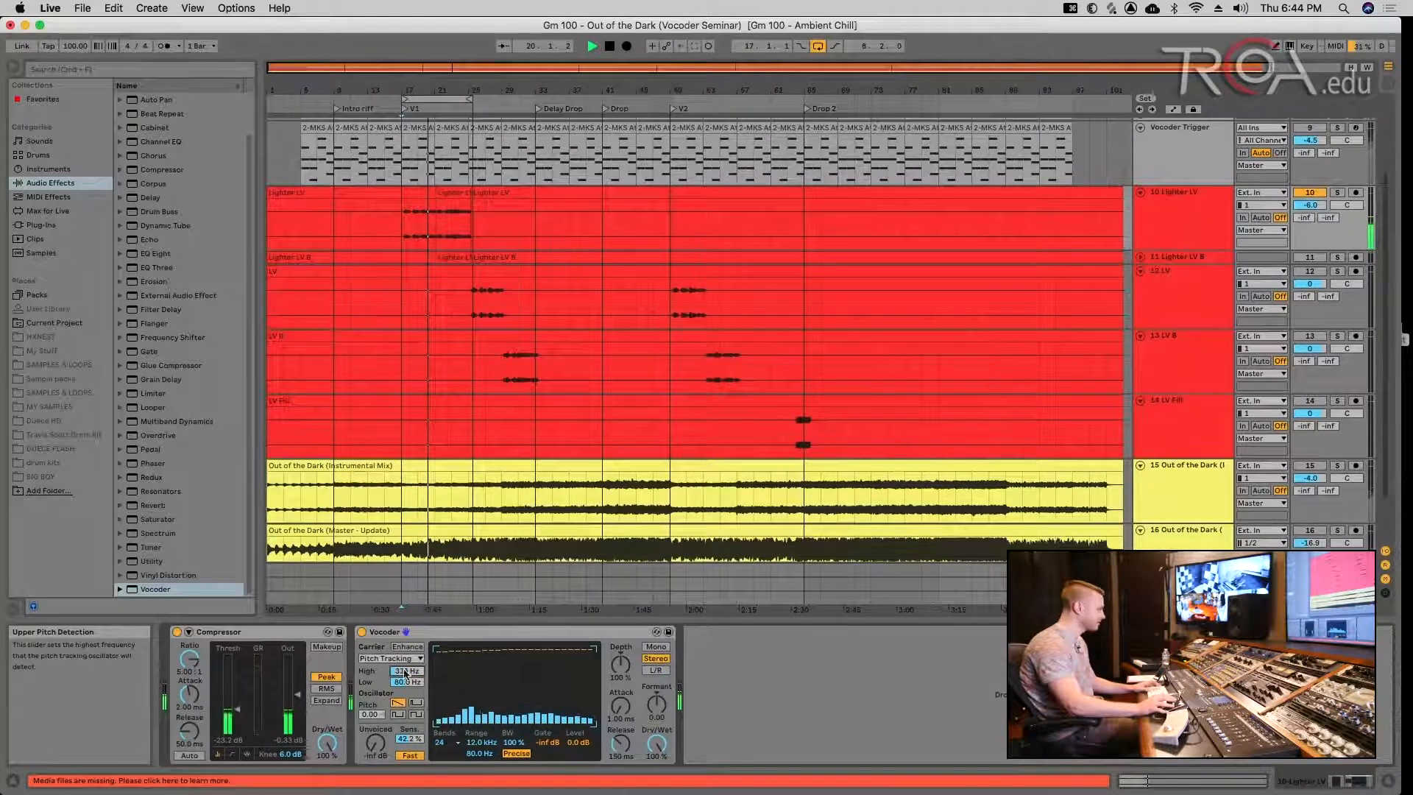
pyautogui.press('space')
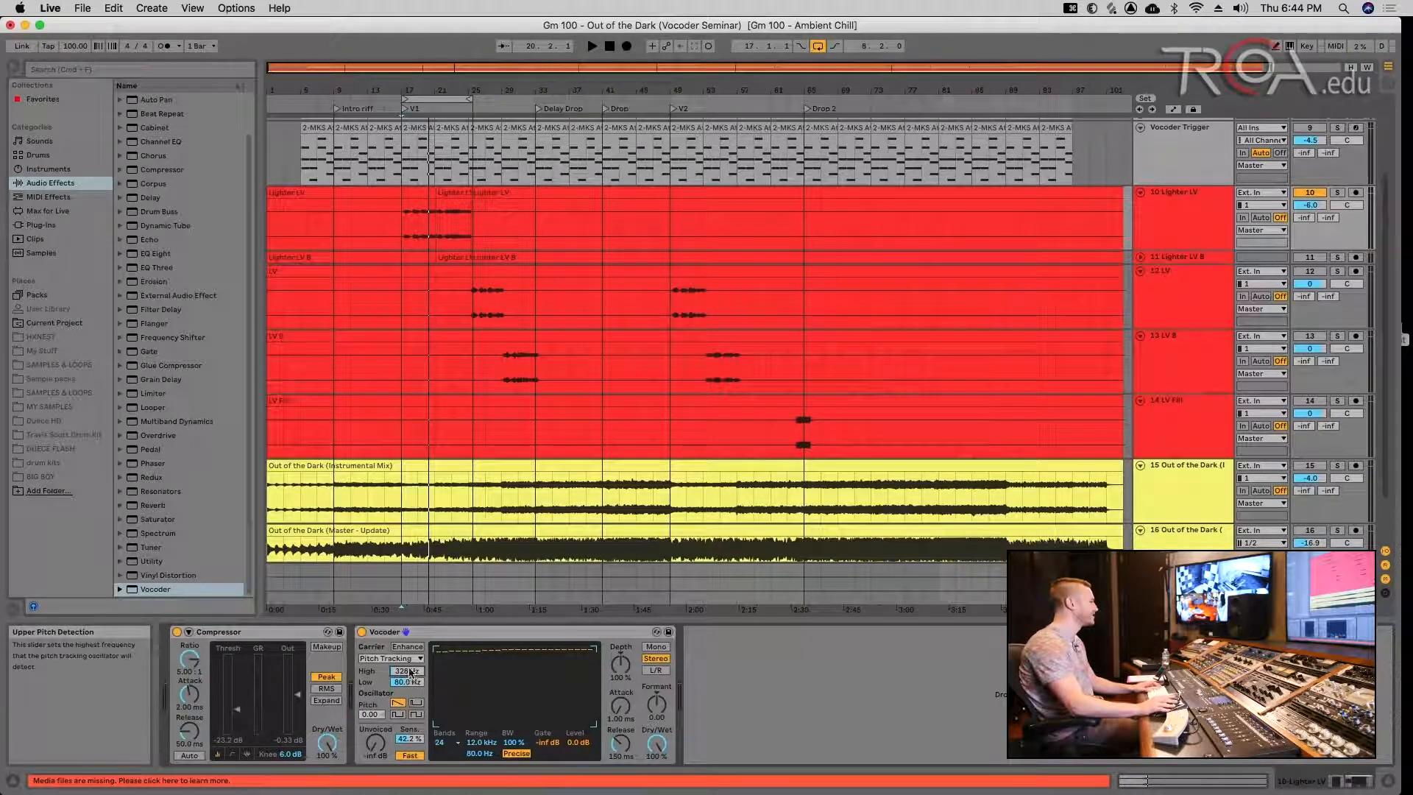
# - Audition pitch detection limits of 2.13 kHz high and 225 Hz low, and reset them to 500 Hz and 80 Hz
pyautogui.press('space')
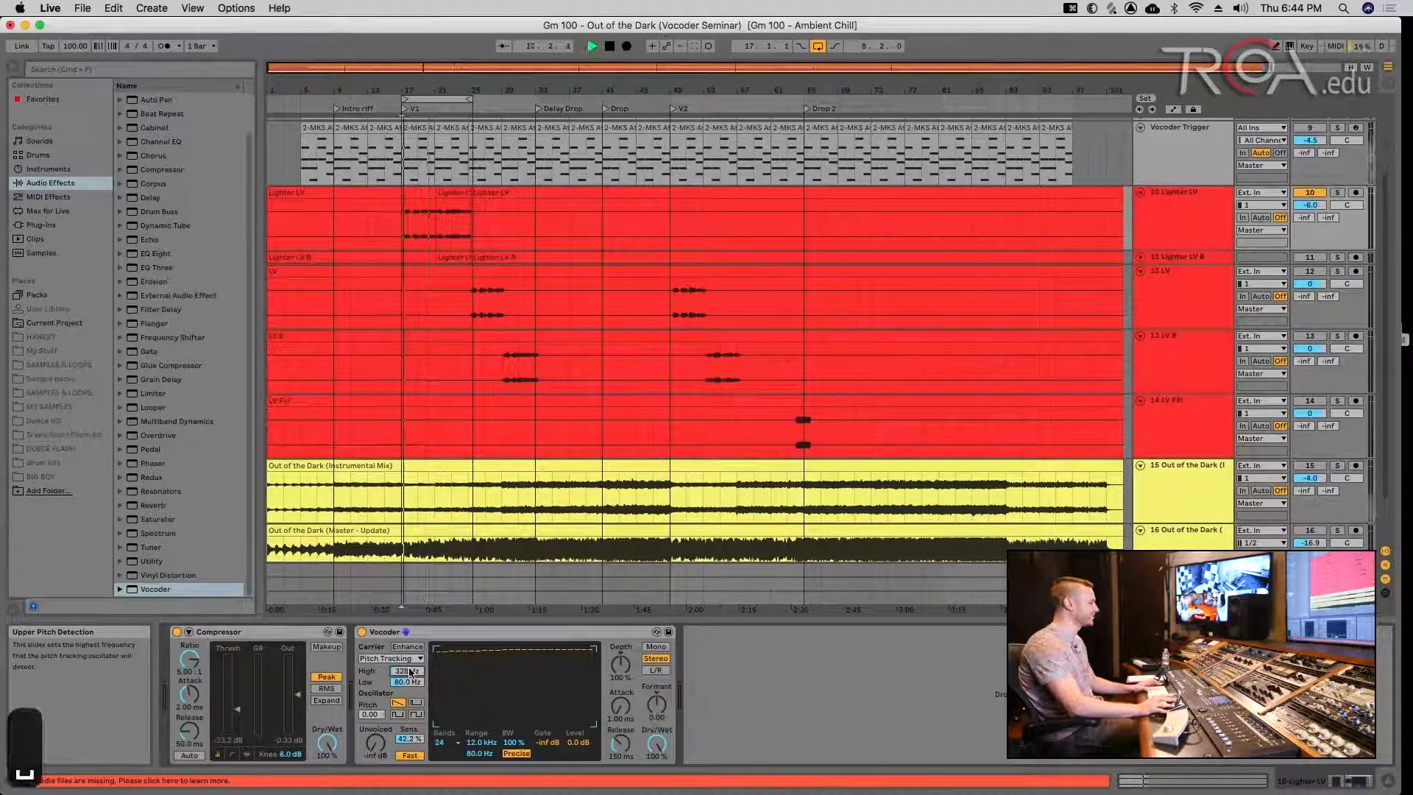
pyautogui.moveTo(410, 673); pyautogui.dragTo(408, 637)
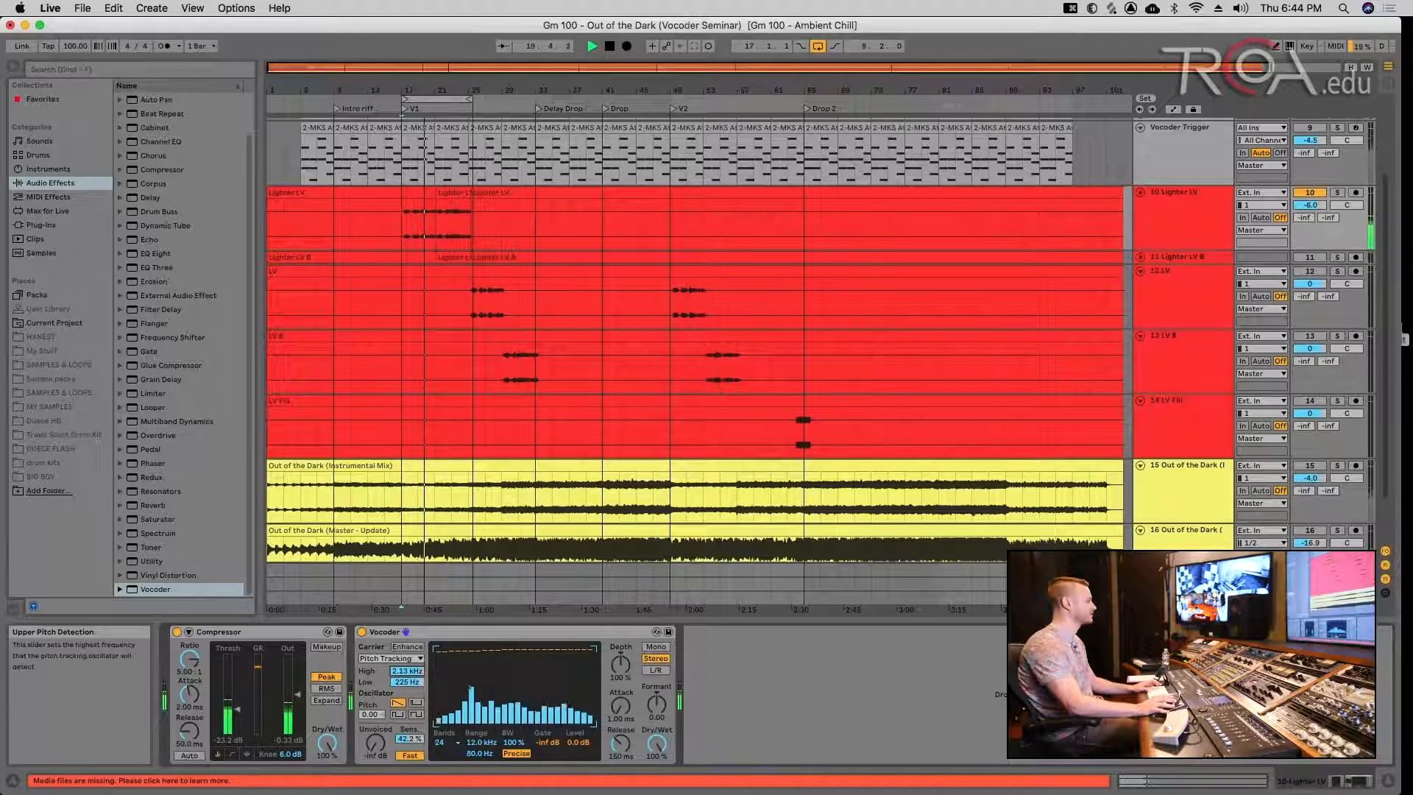
pyautogui.press('space')
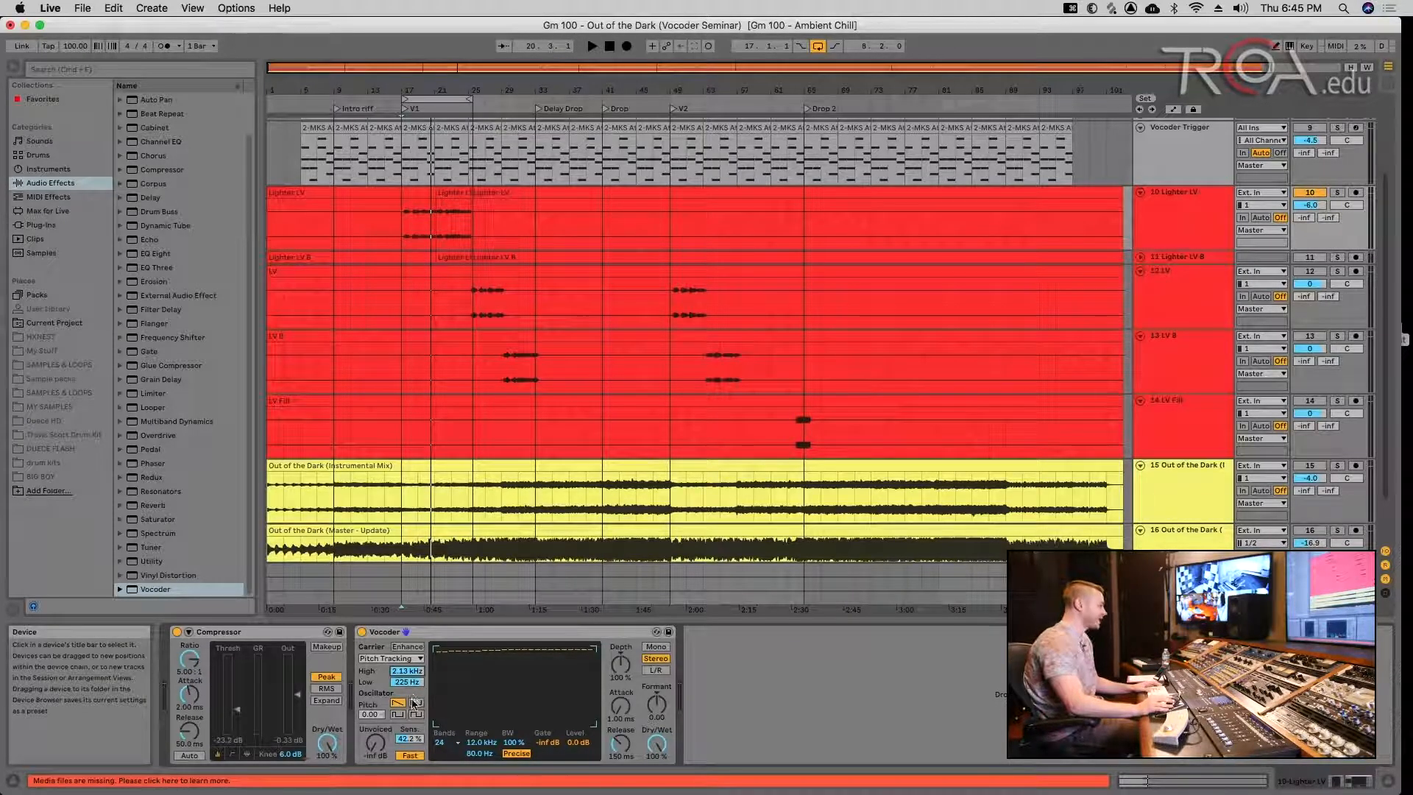
pyautogui.press('space')
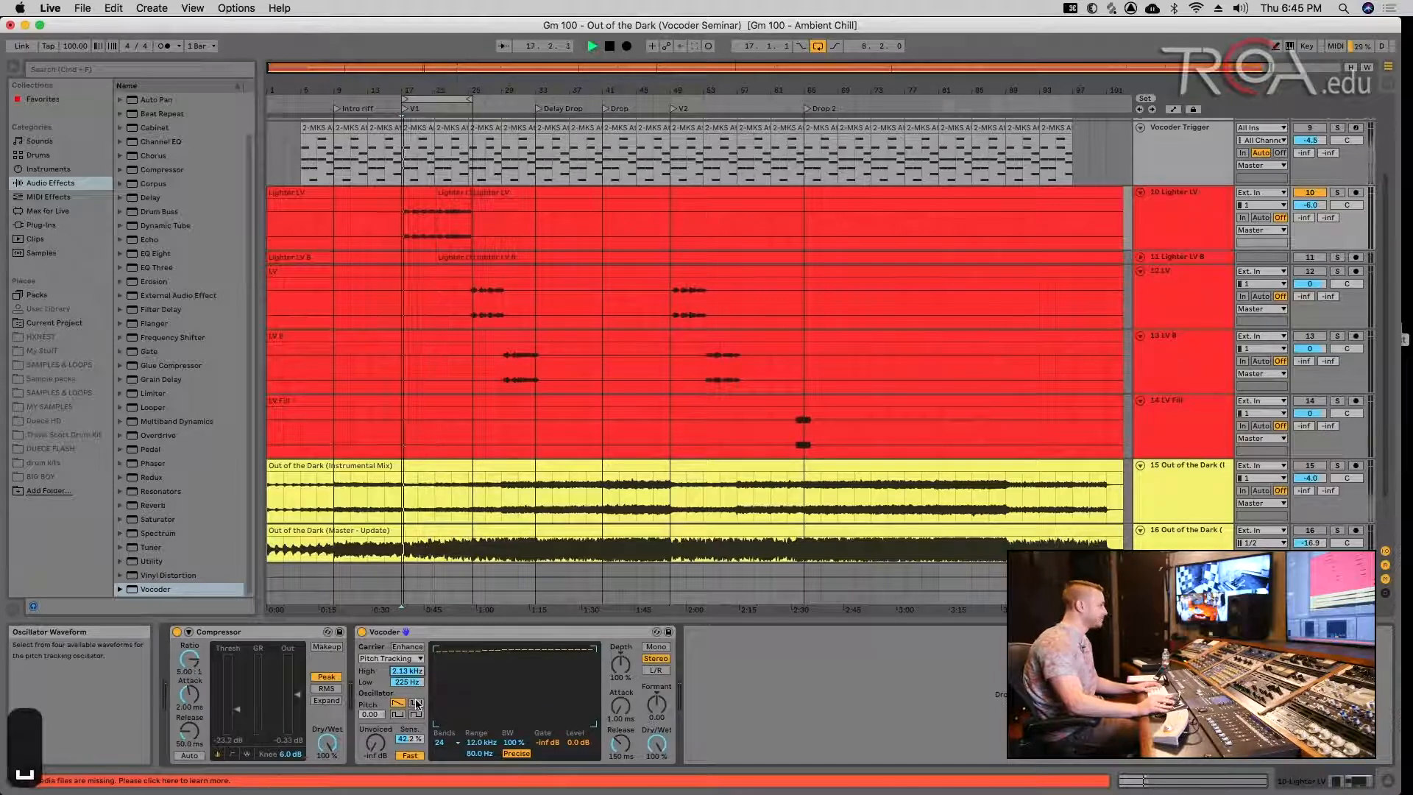
pyautogui.doubleClick(406, 673)
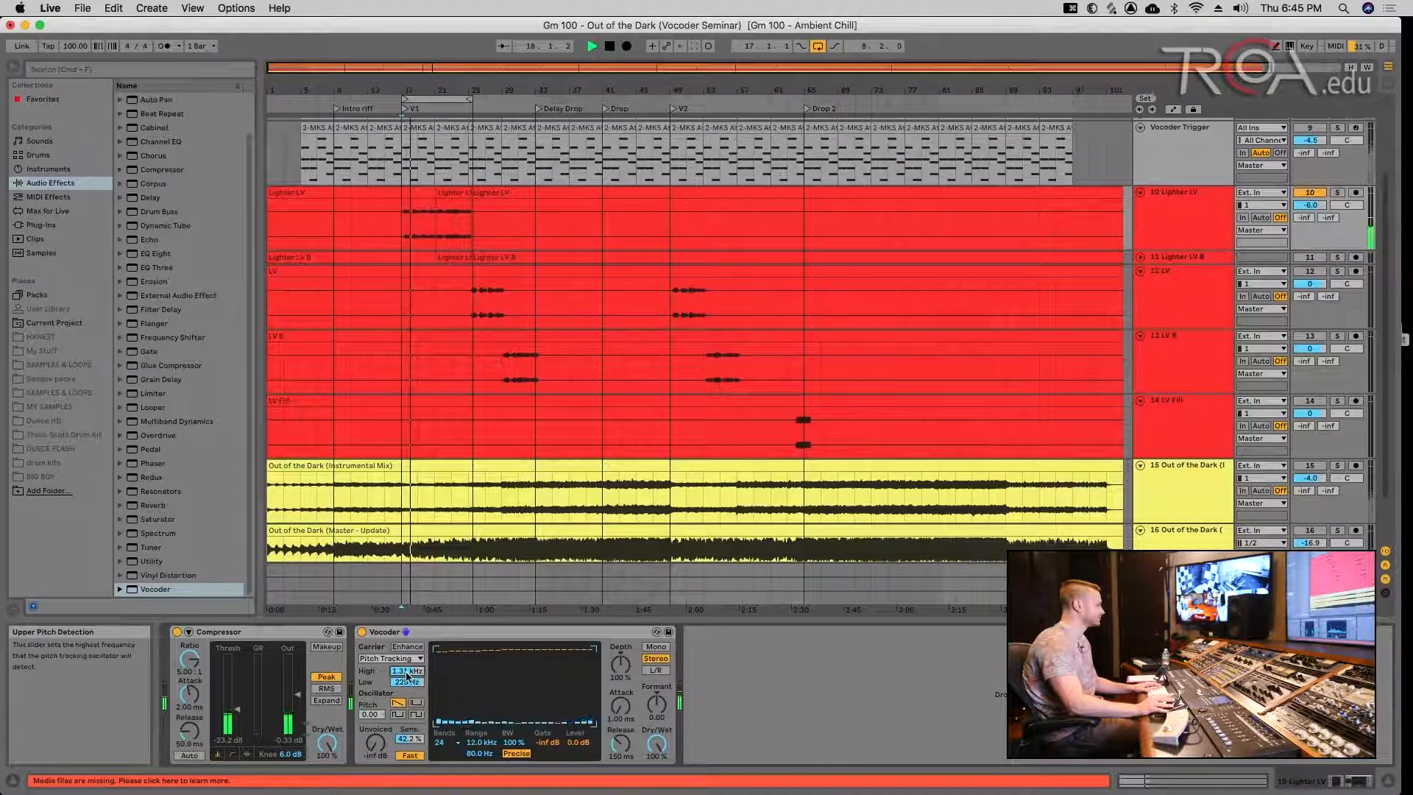
pyautogui.doubleClick(408, 683)
# - Compare the pitch tracking oscillator's waveforms, return to sawtooth, set its pitch to -1.12, and stop playback
pyautogui.click(415, 704)
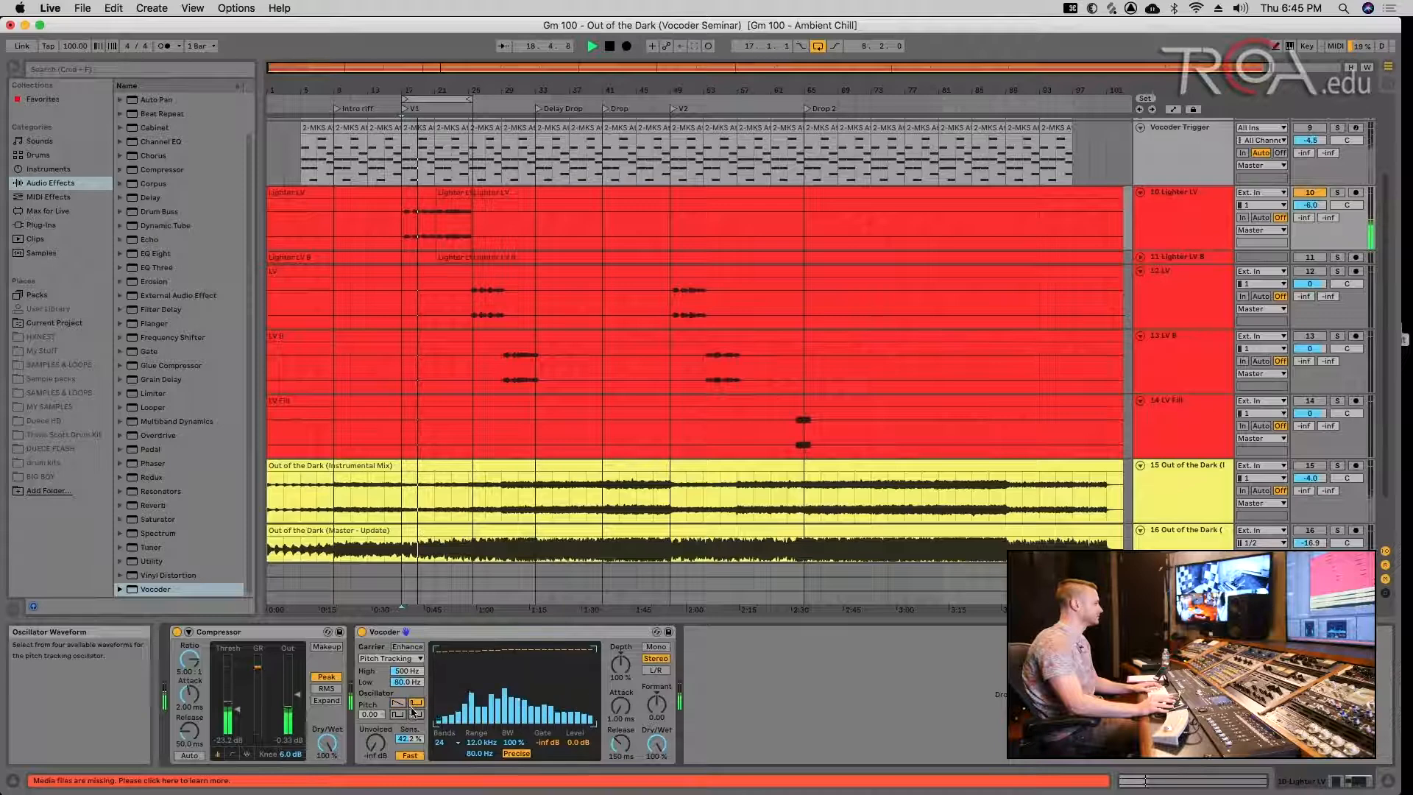
pyautogui.click(417, 715)
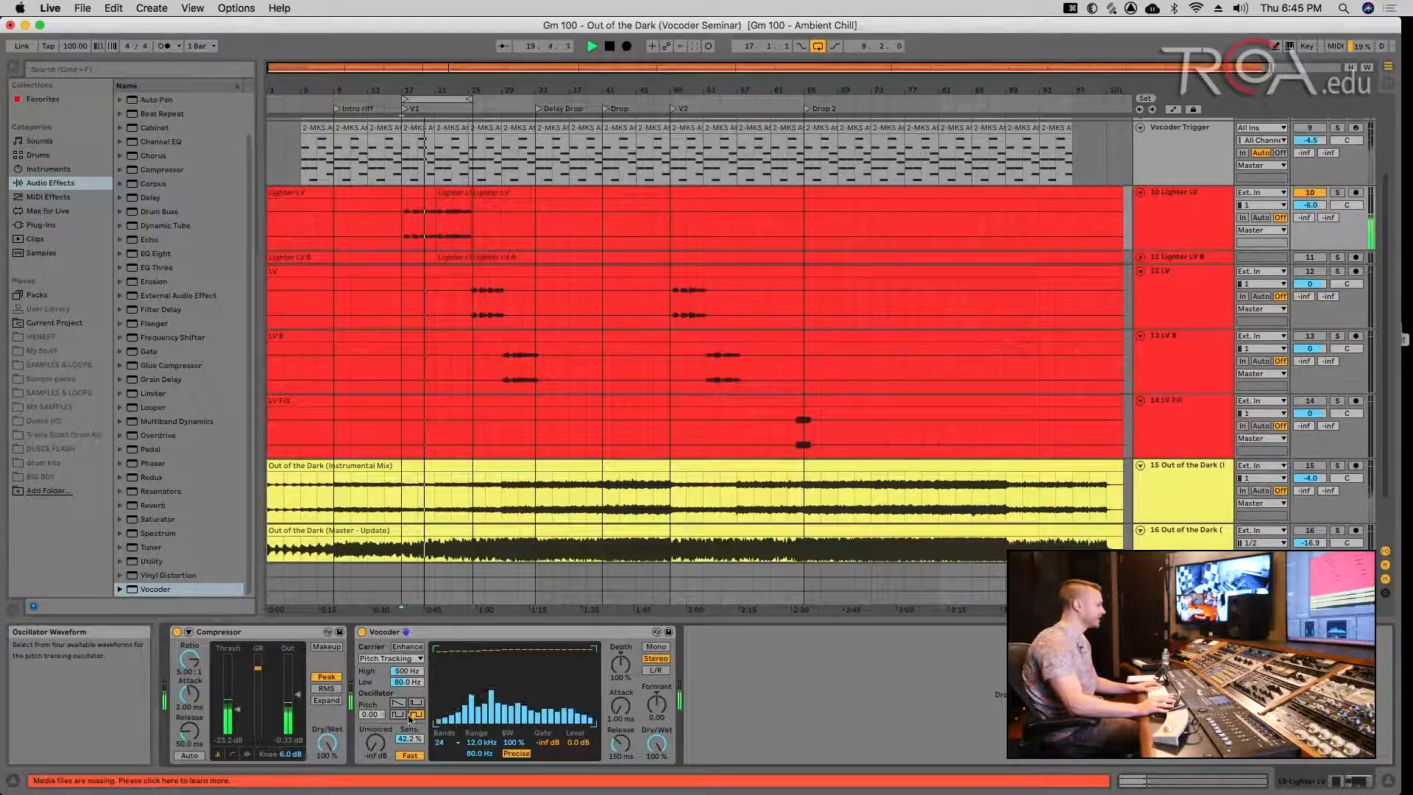
pyautogui.click(398, 704)
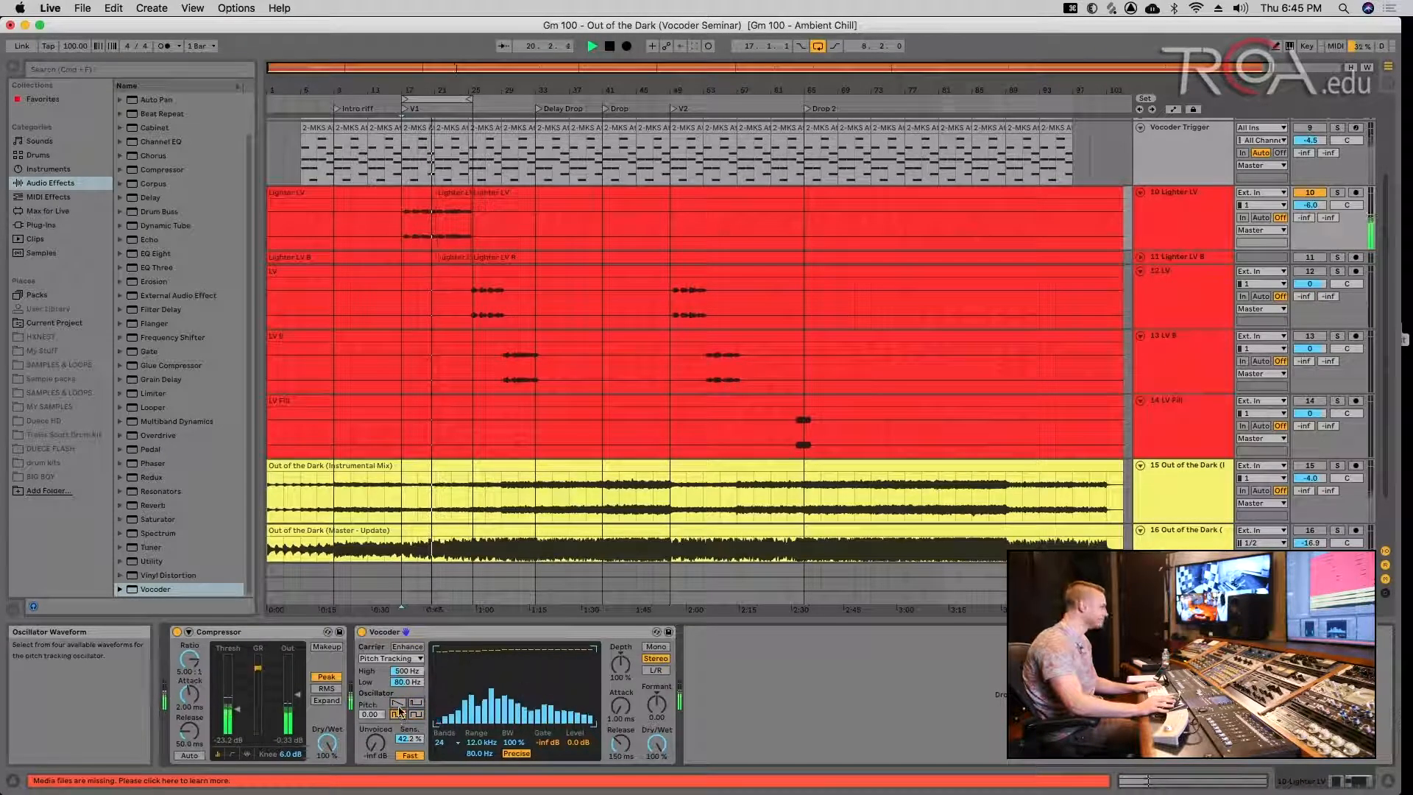
pyautogui.moveTo(370, 716); pyautogui.dragTo(409, 716)
pyautogui.press('space')
# - Raise the Vocoder's unvoiced sensitivity to 100% and unvoiced level to -26 dB, and briefly audition the vocal
pyautogui.moveTo(388, 763); pyautogui.dragTo(389, 780)
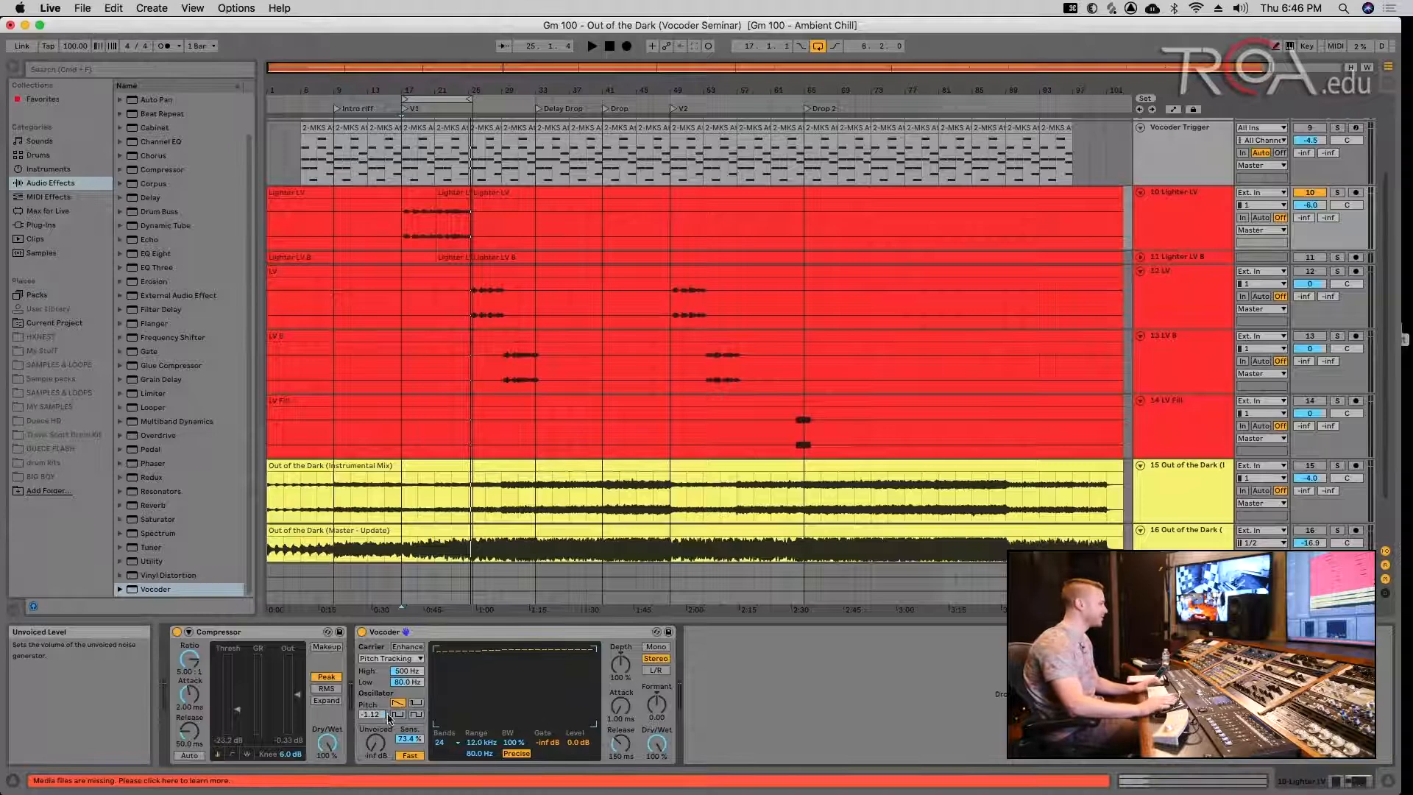
pyautogui.moveTo(375, 742); pyautogui.dragTo(410, 738)
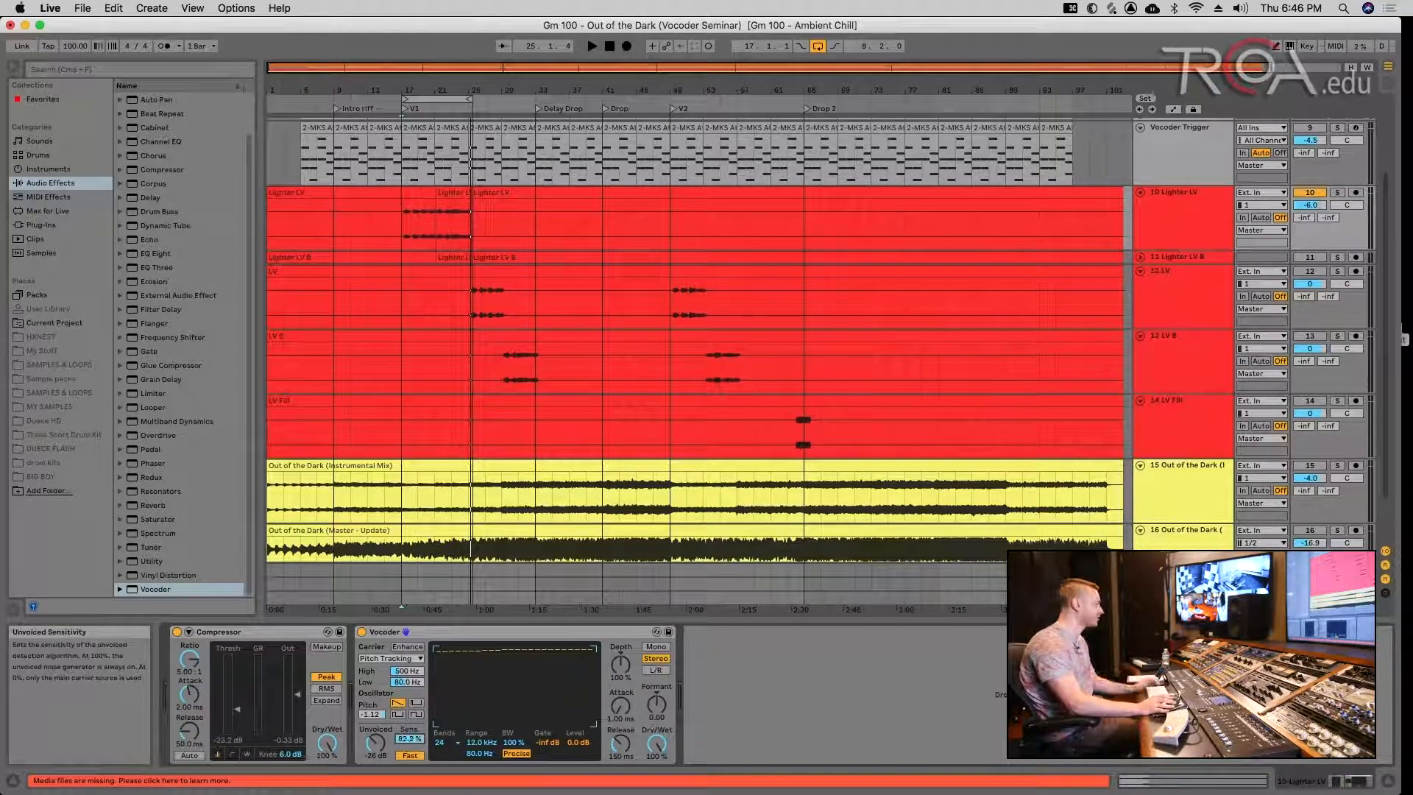
pyautogui.press('space')
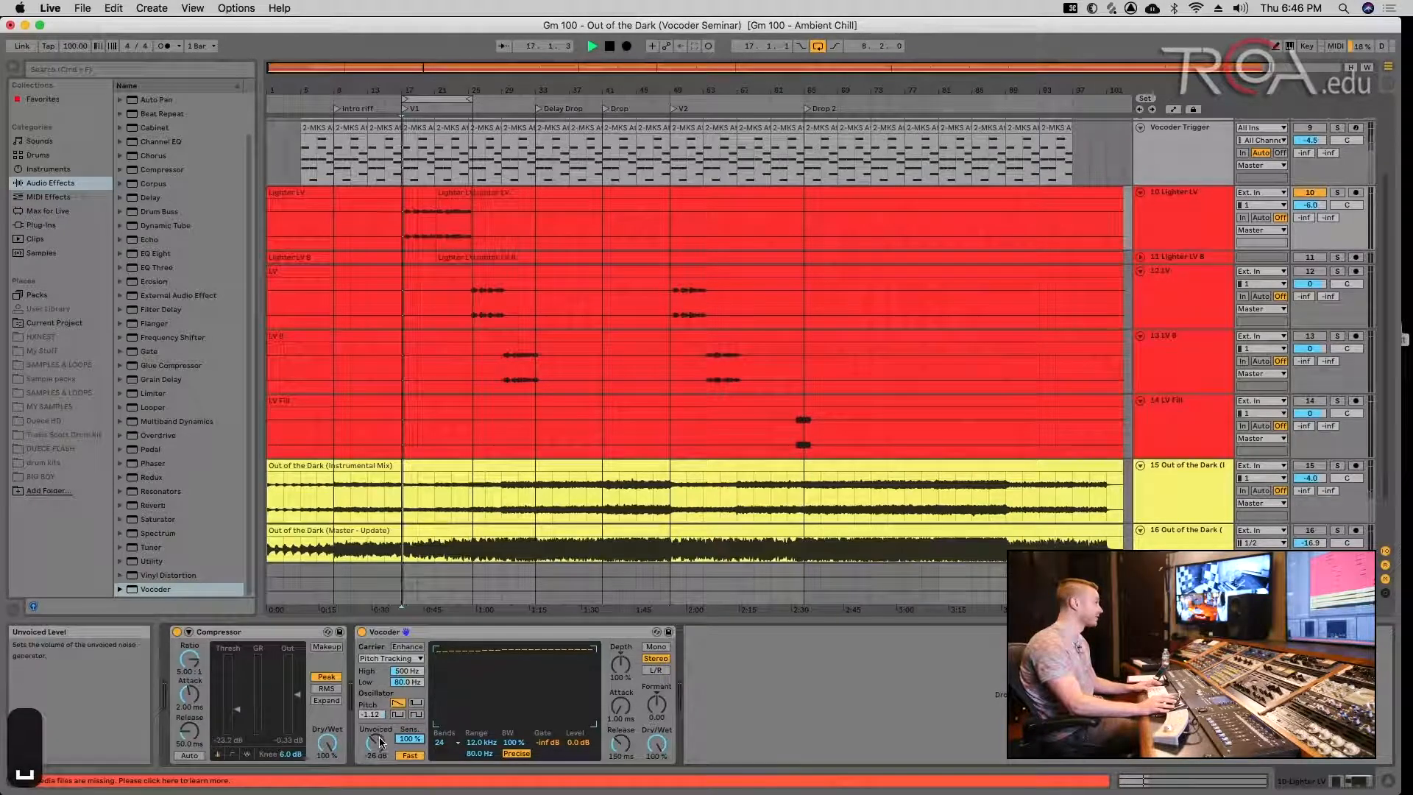
pyautogui.press('space')
# - Lower the unvoiced sensitivity to 3.12%, audition the vocal with a raised unvoiced level, and return that level to -inf dB
pyautogui.moveTo(402, 739); pyautogui.dragTo(402, 787)
pyautogui.press('space')
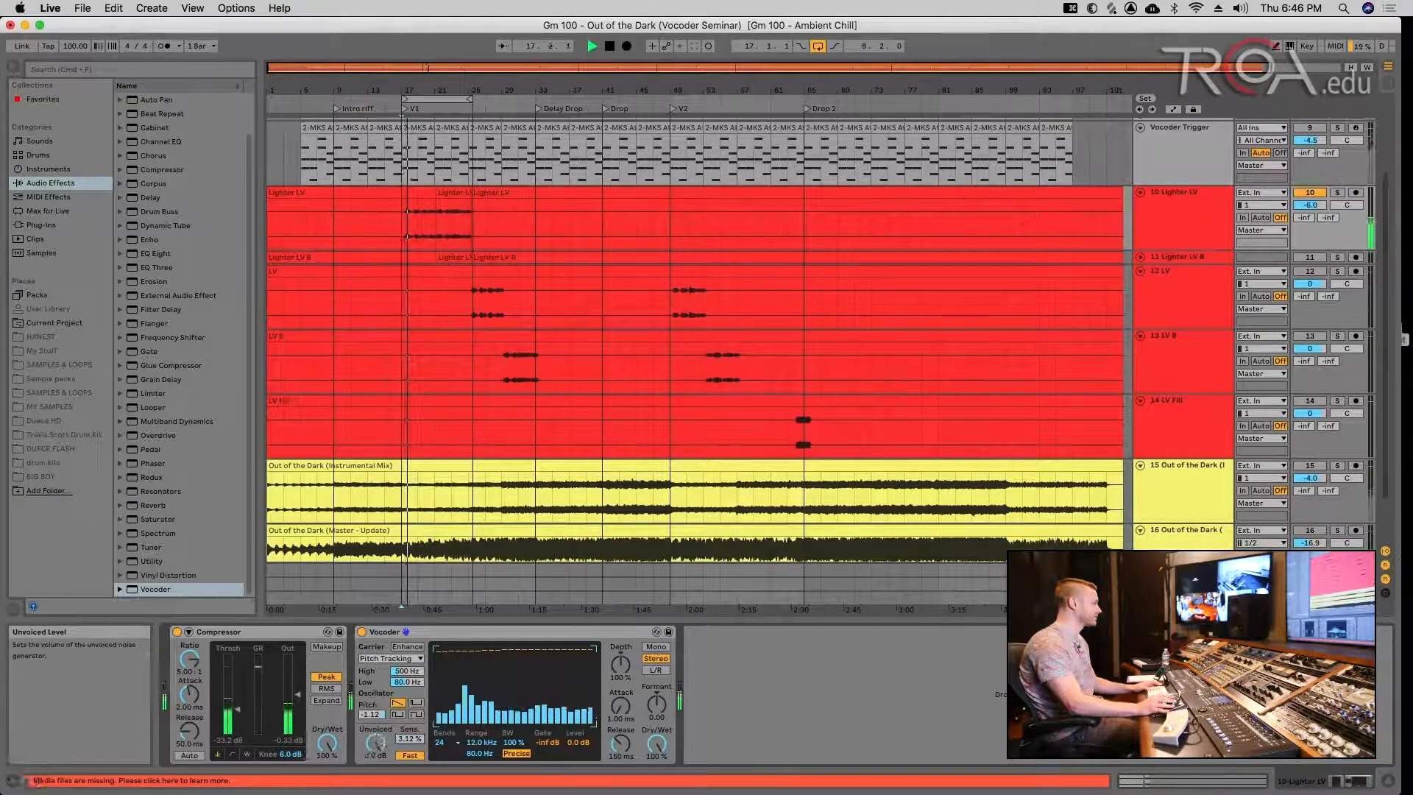
pyautogui.press('space')
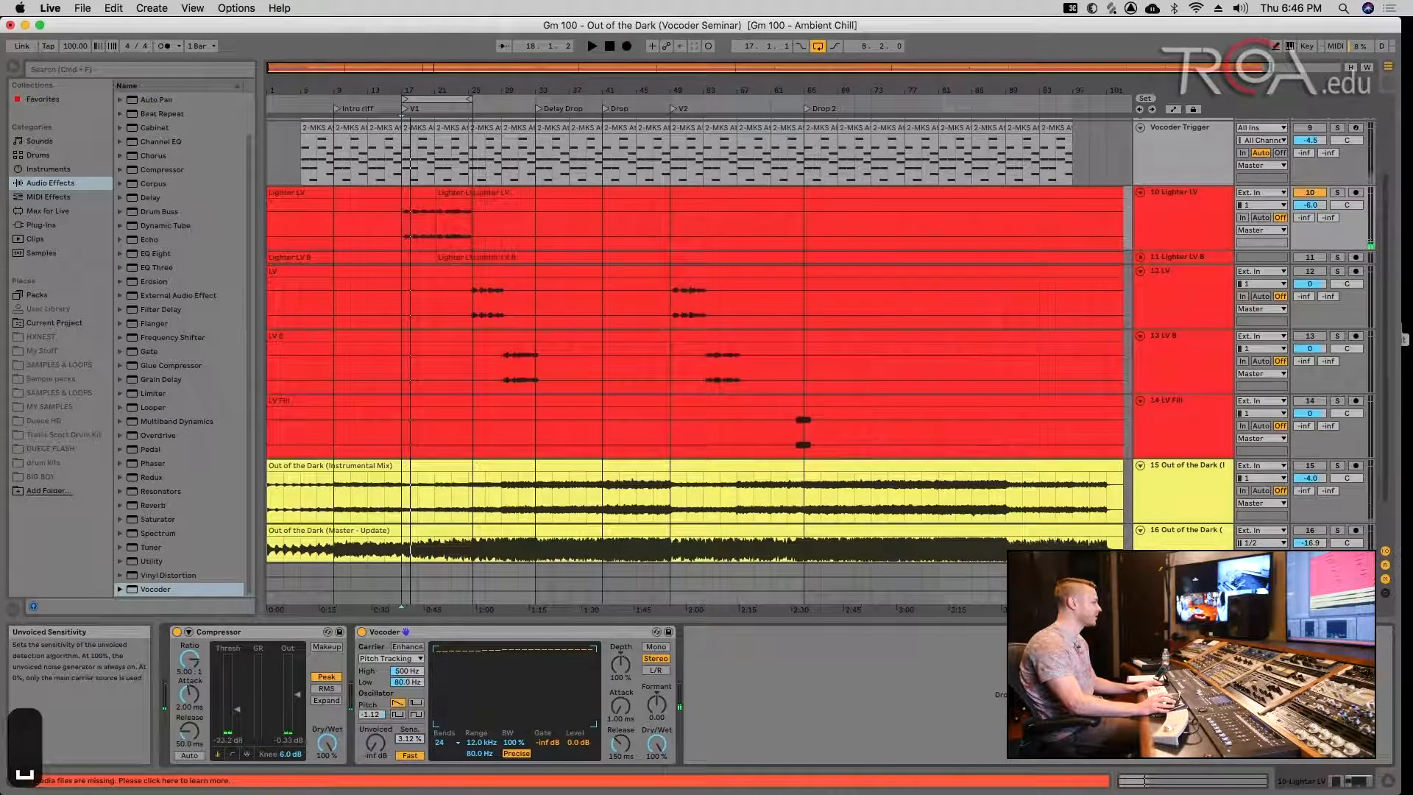
# - Reset the unvoiced sensitivity to 50% and switch the unvoiced speed to Slow
pyautogui.doubleClick(407, 741)
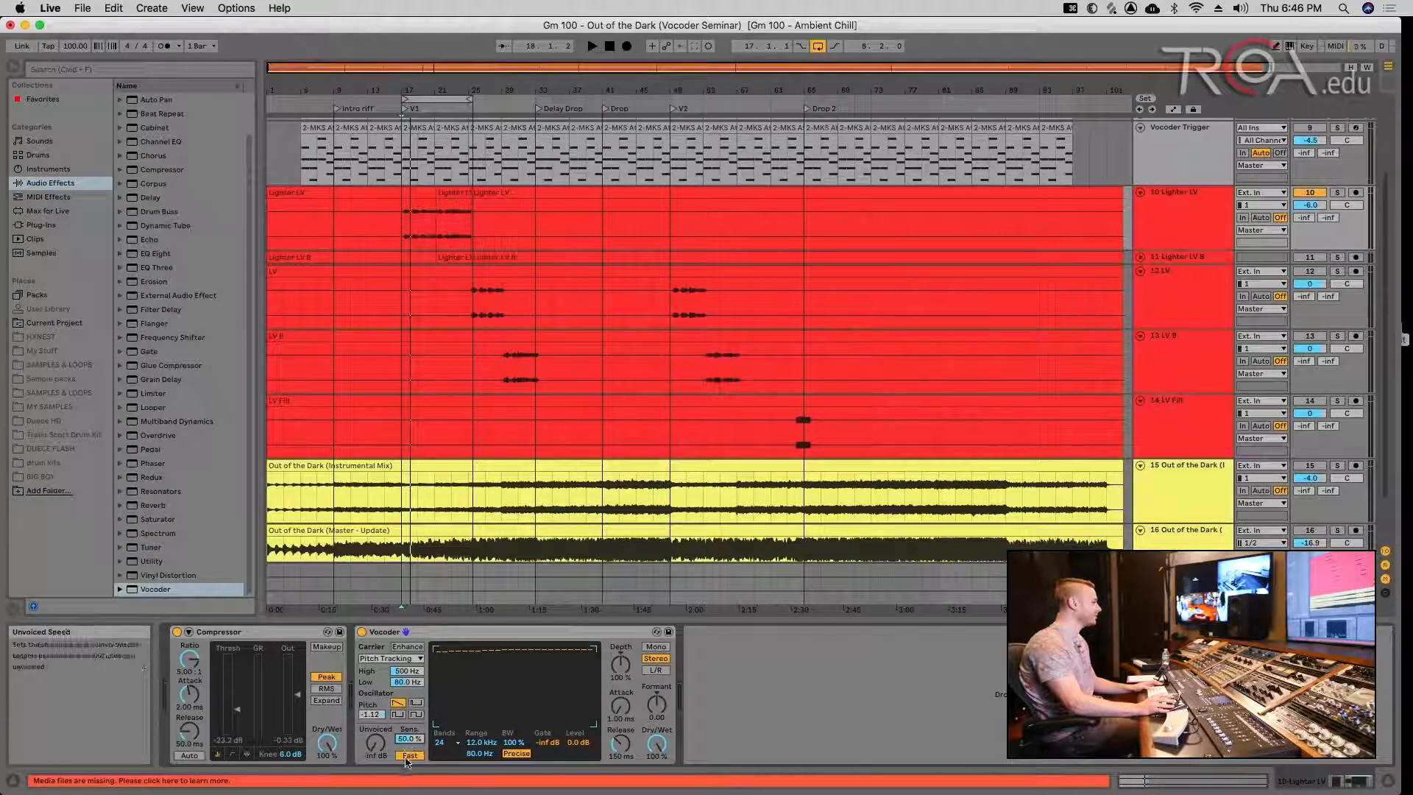
pyautogui.click(409, 756)
pyautogui.click(407, 758)
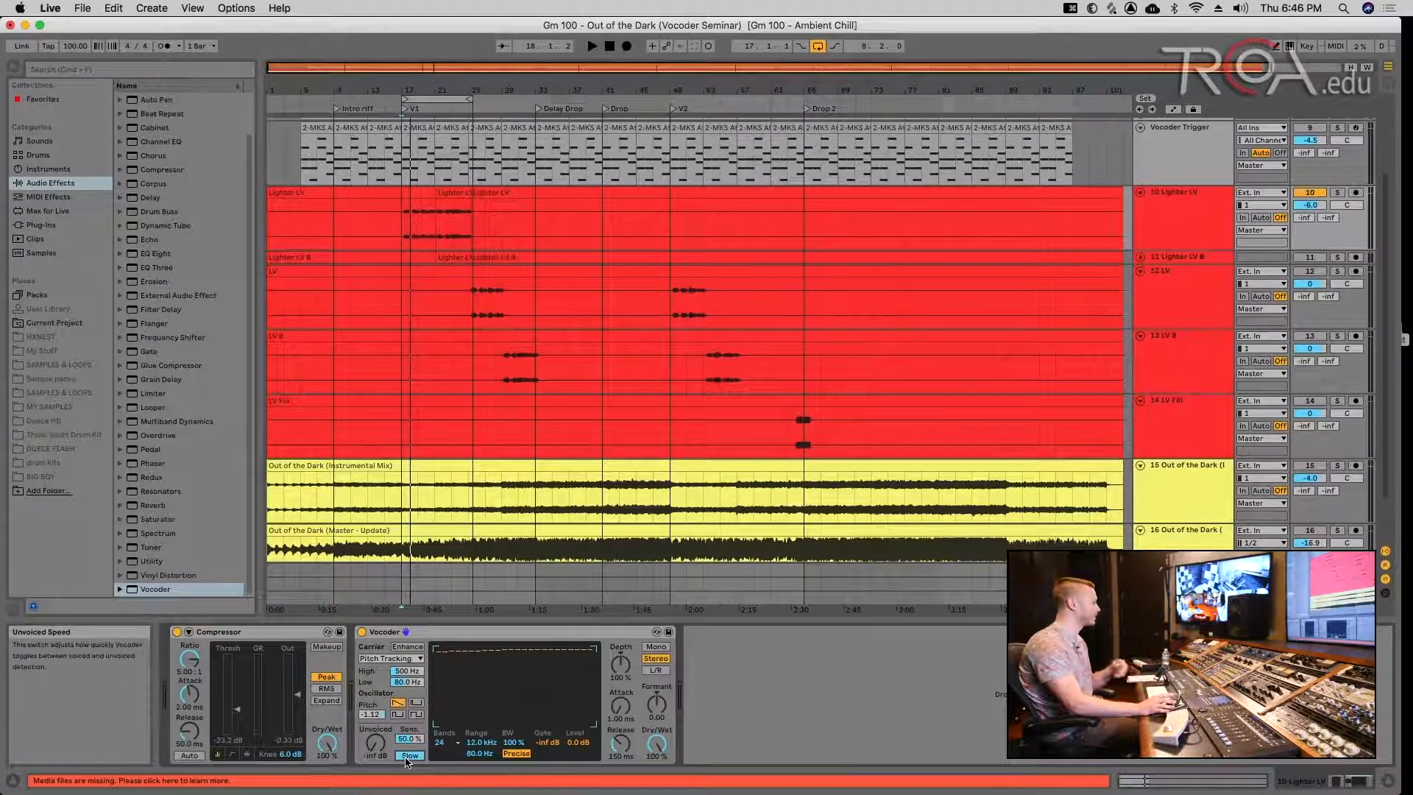
# - Set the unvoiced speed to Fast and step the Vocoder's carrier through External, Noise and Modulator, ending on Pitch Tracking
pyautogui.click(408, 755)
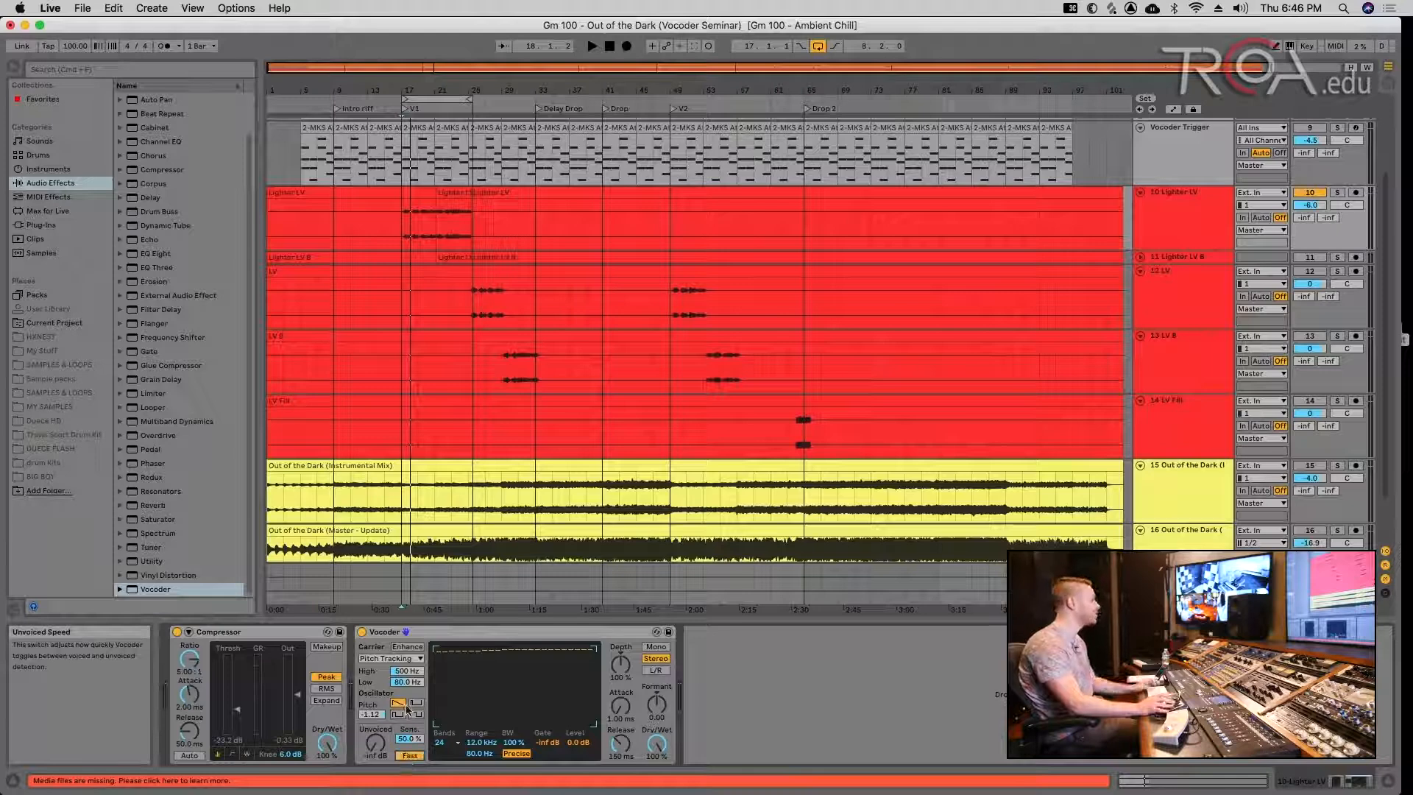
pyautogui.click(388, 659)
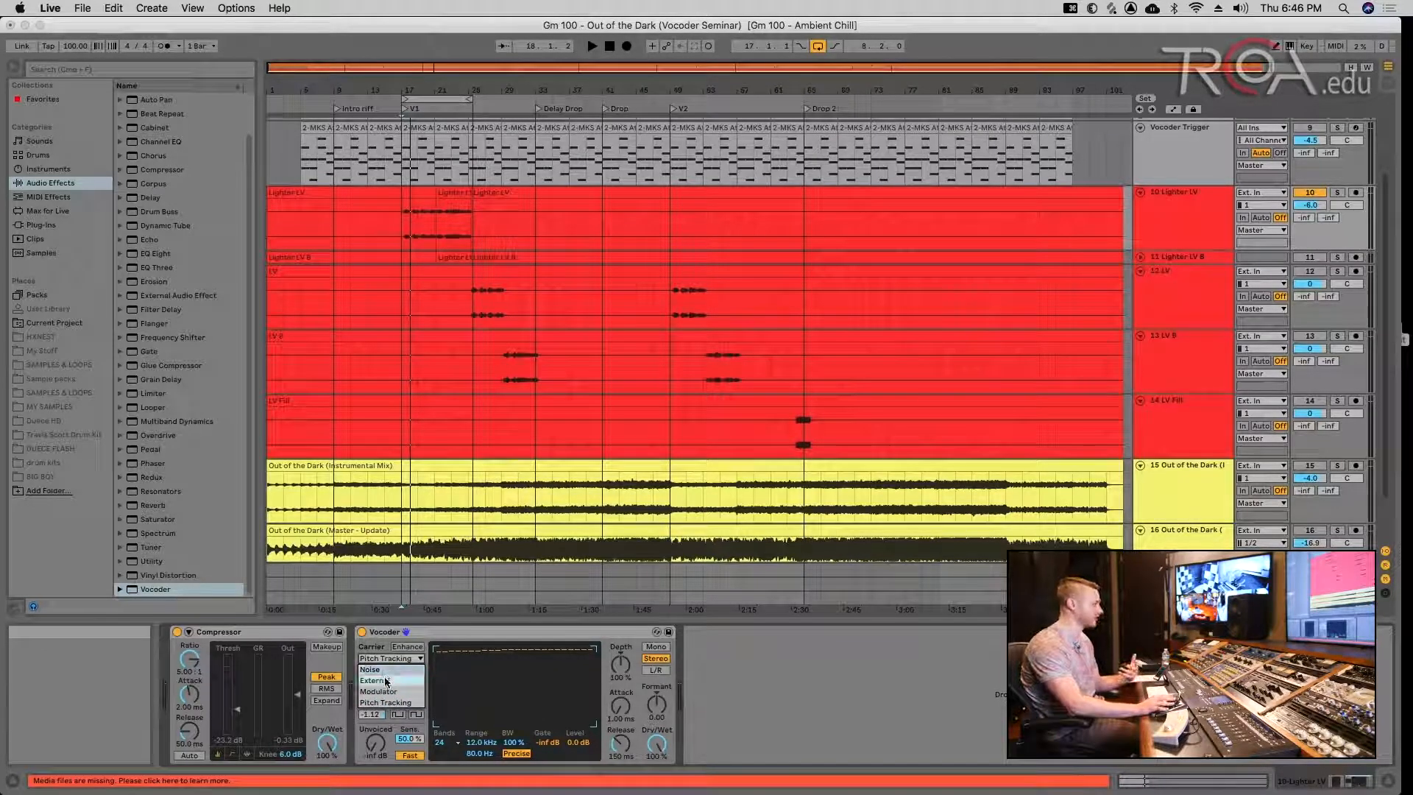
pyautogui.click(386, 681)
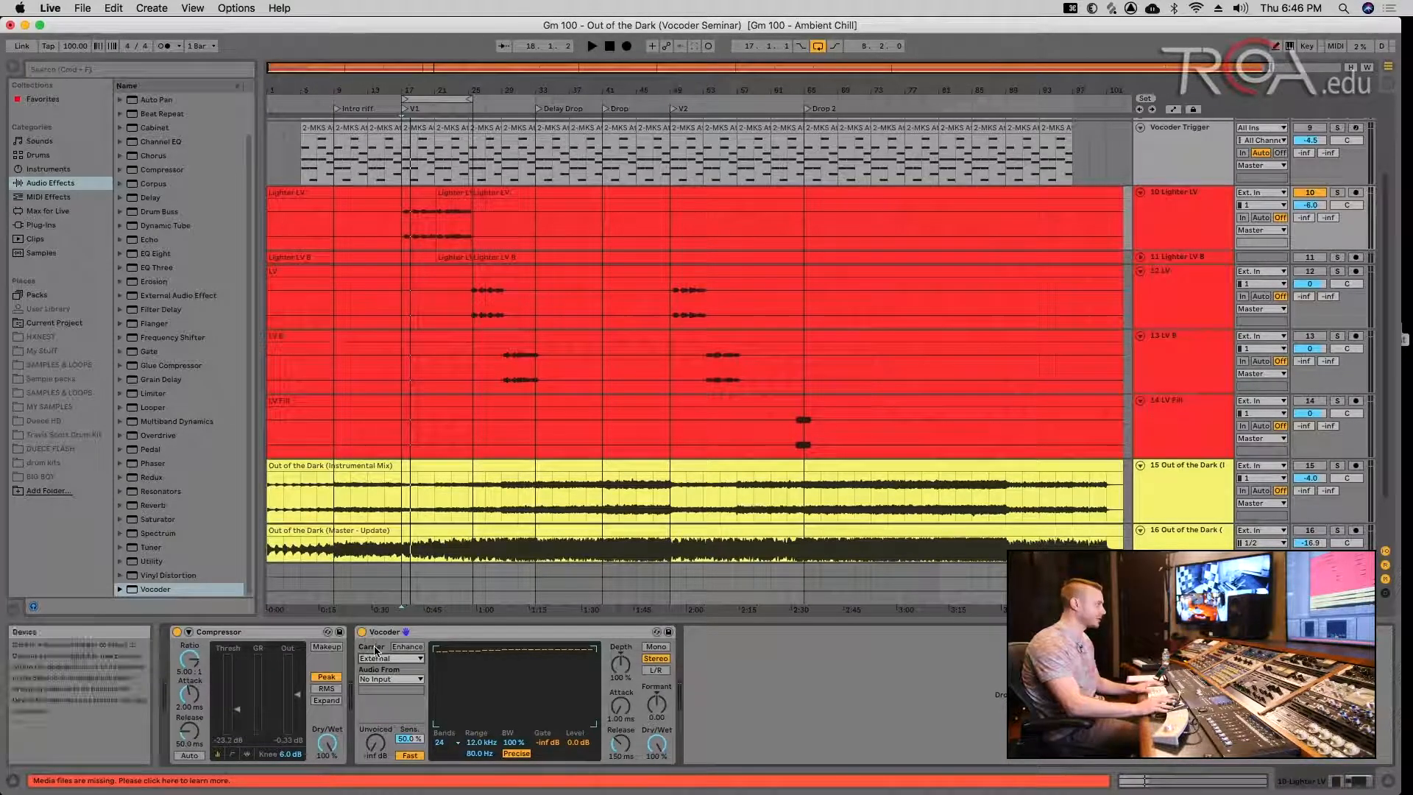
pyautogui.click(382, 659)
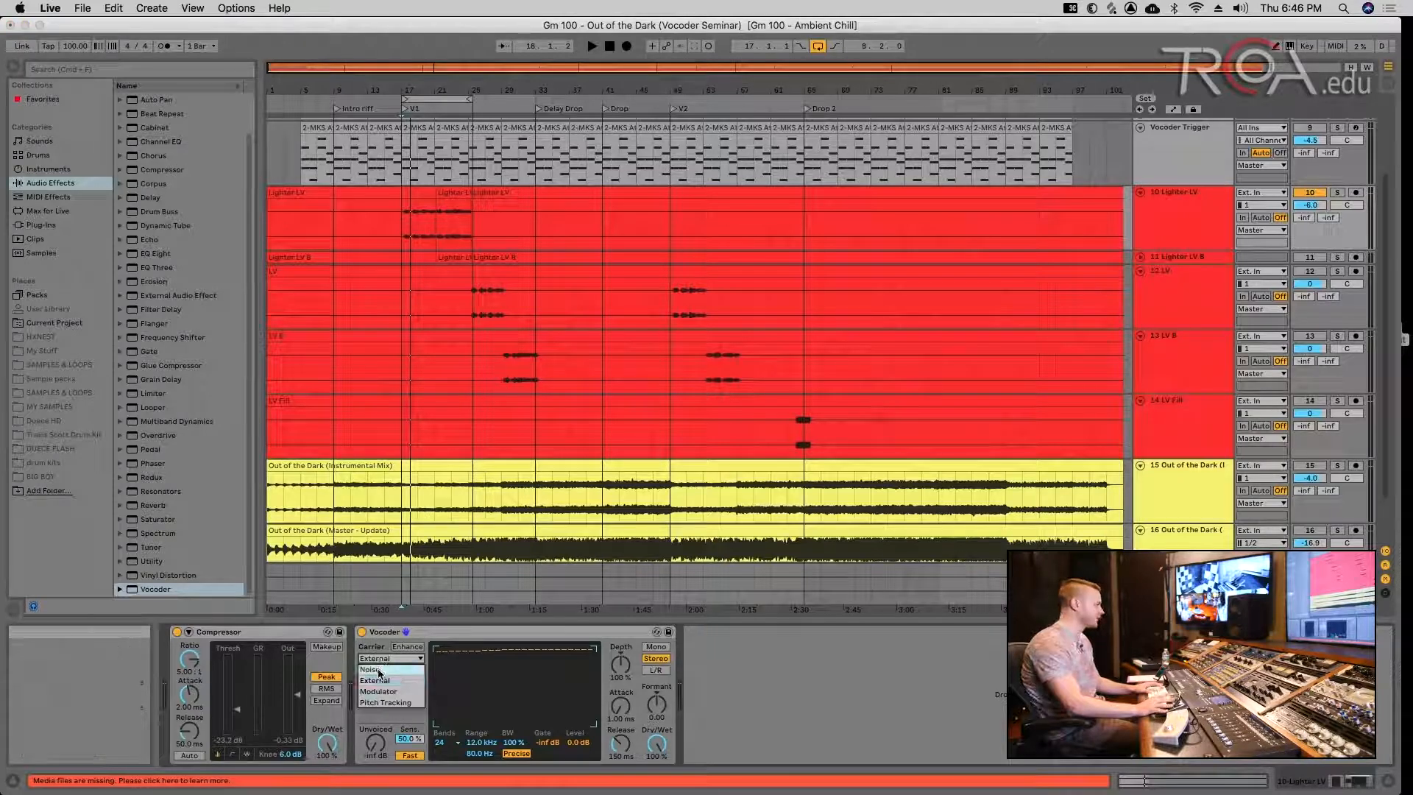
pyautogui.click(380, 670)
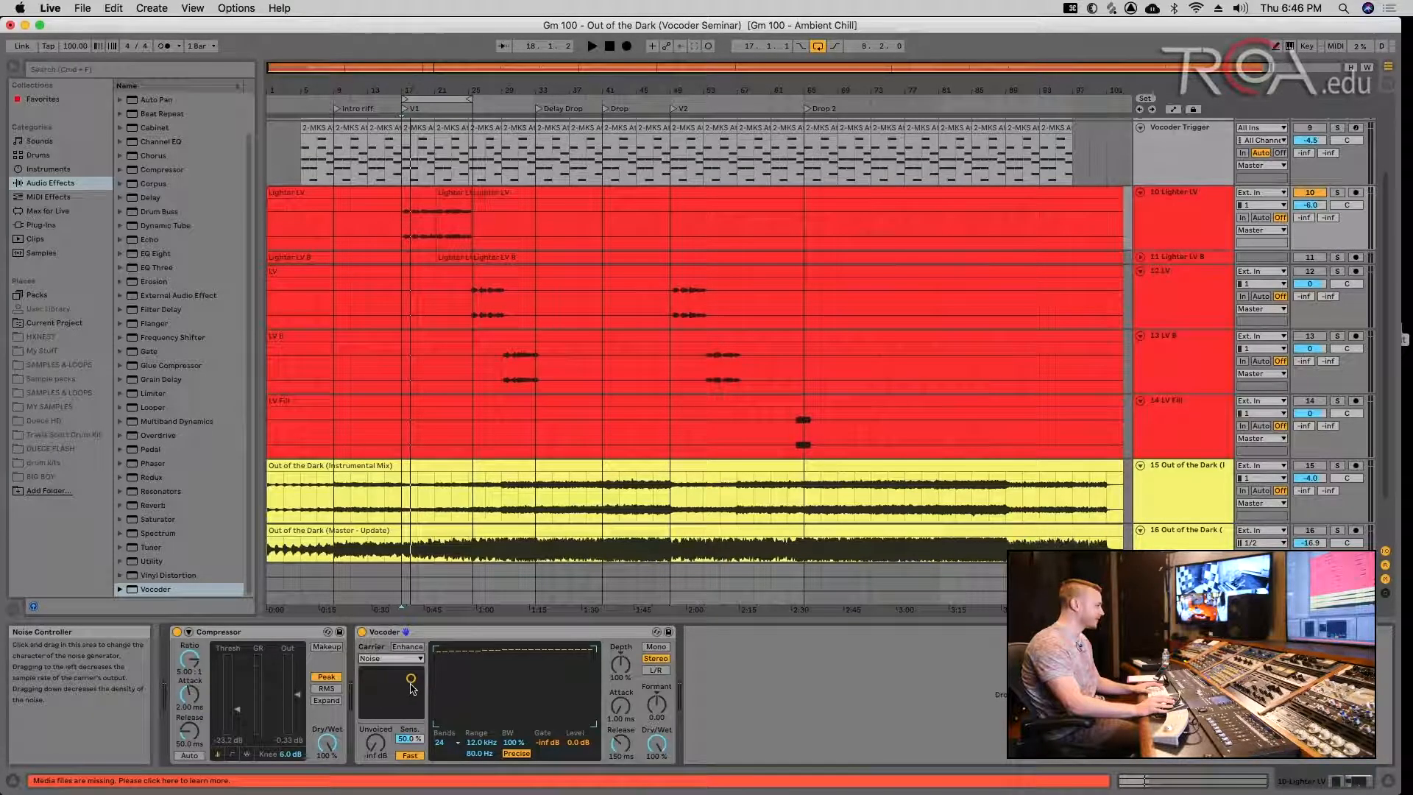
pyautogui.click(389, 659)
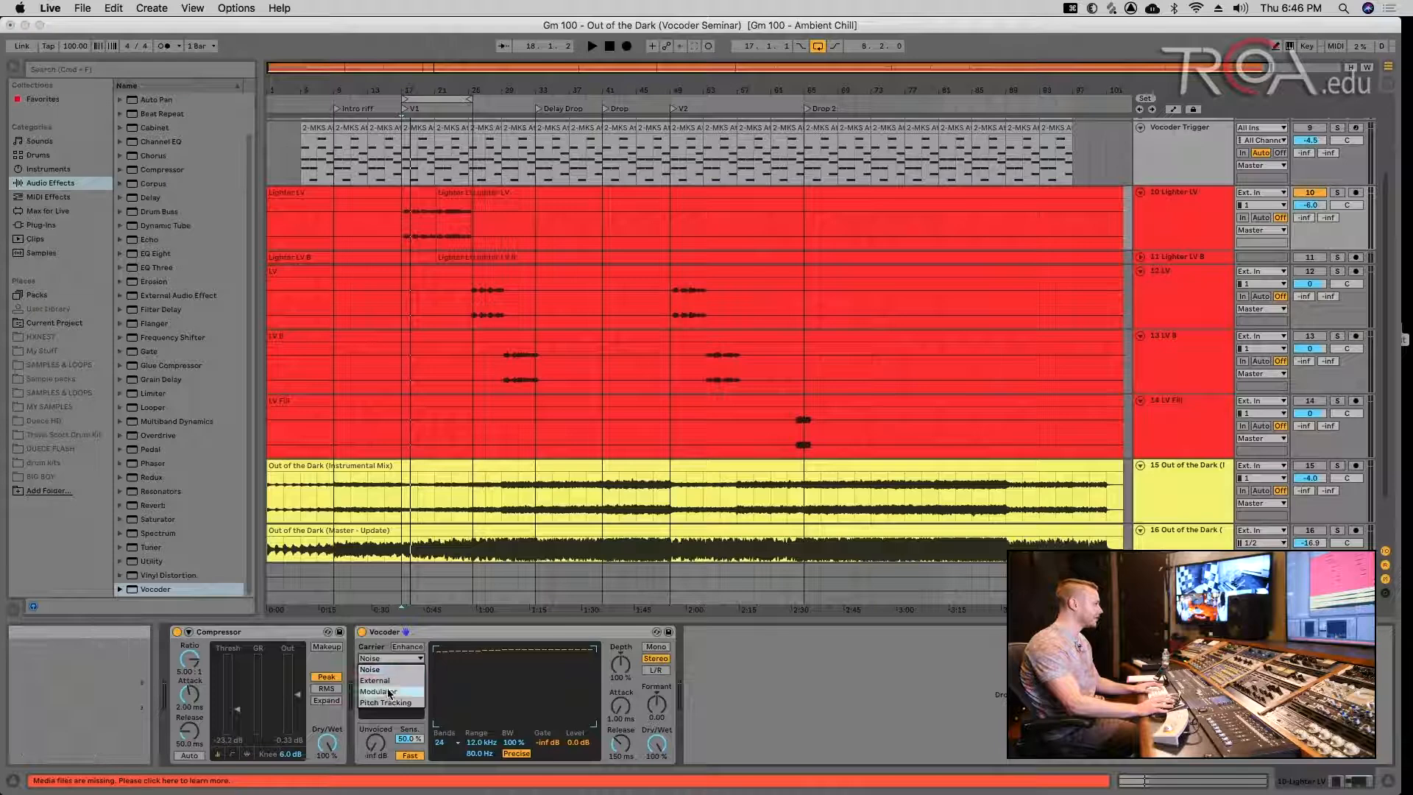
pyautogui.click(390, 692)
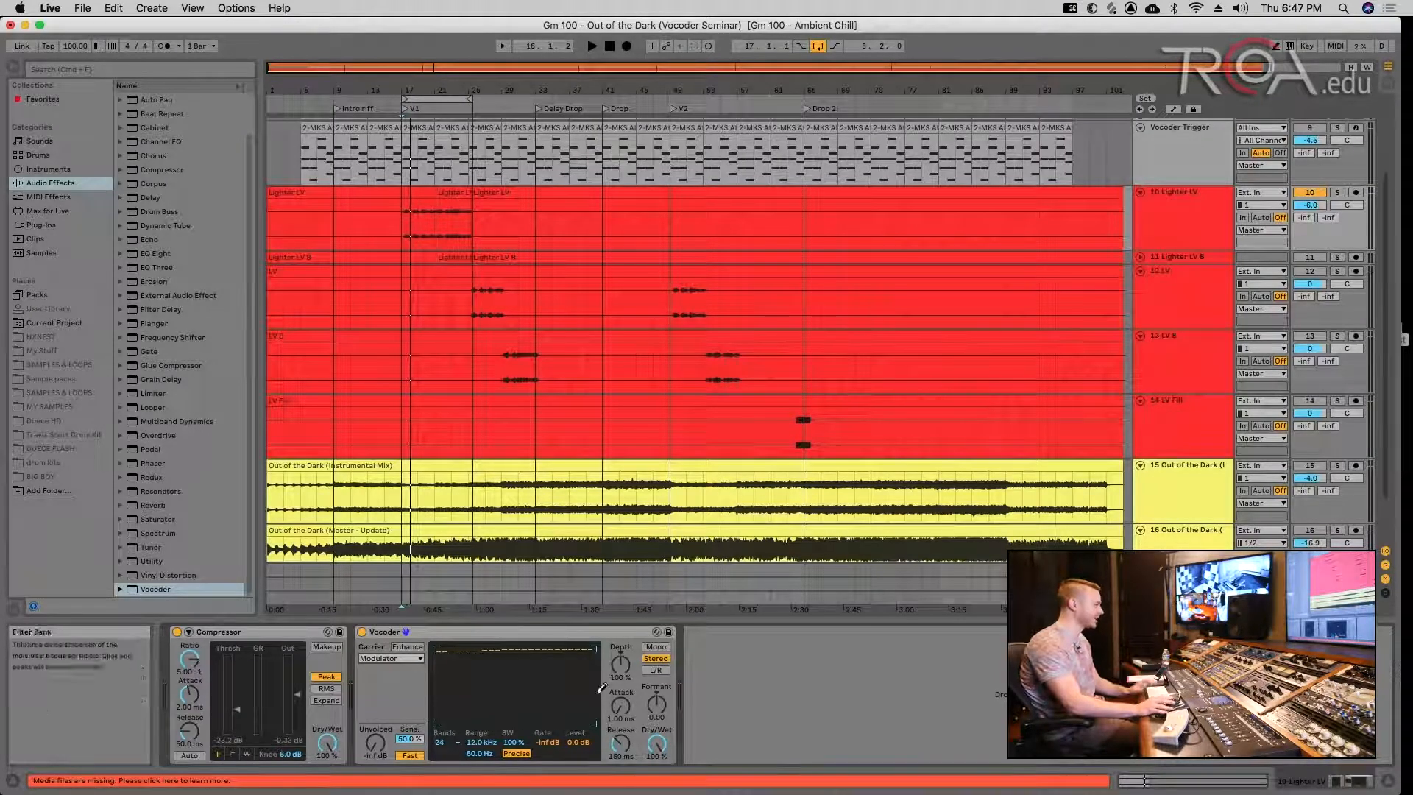
pyautogui.click(416, 659)
pyautogui.click(390, 702)
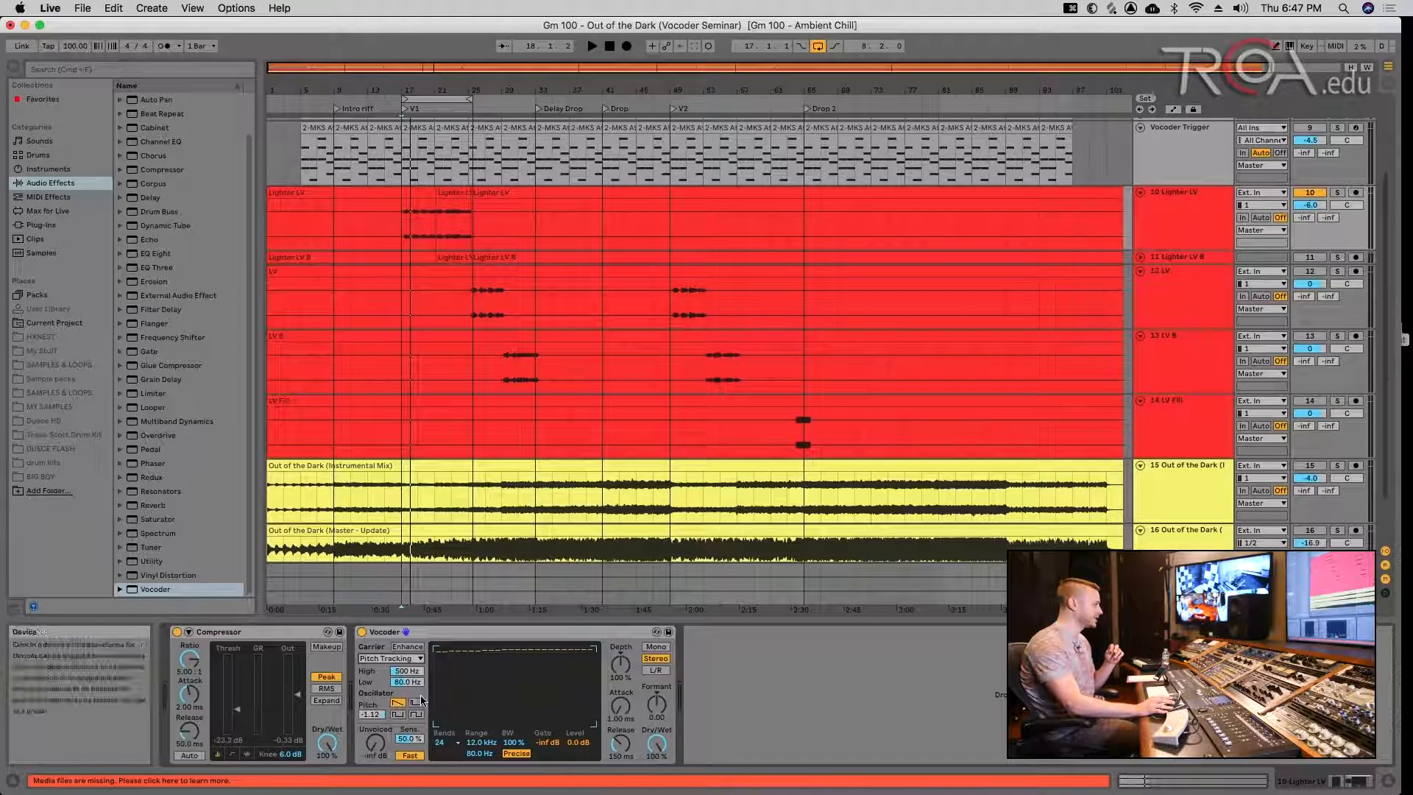
# - Reset the pitch tracking oscillator's pitch to 0.00 and switch the Vocoder's carrier to External
pyautogui.doubleClick(370, 717)
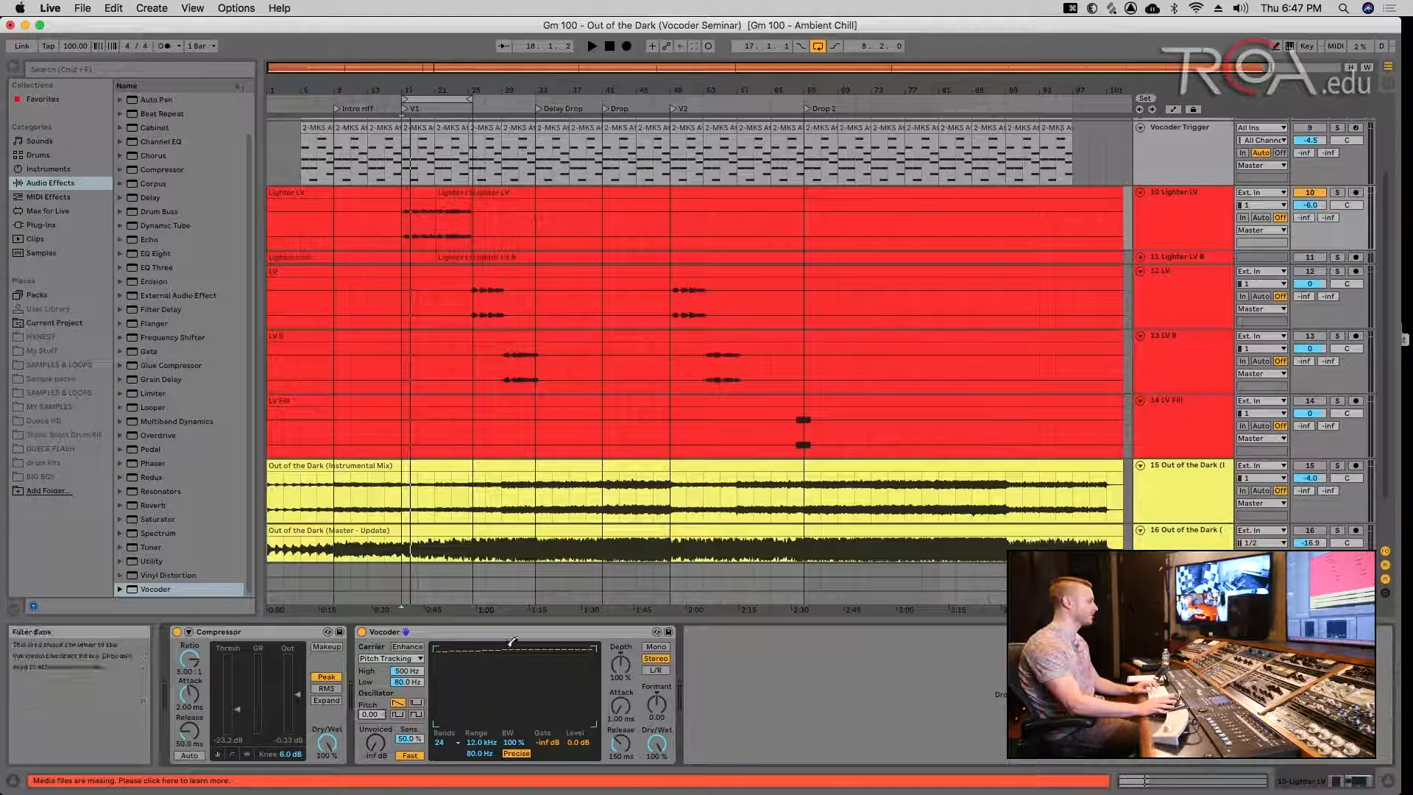
pyautogui.click(410, 659)
pyautogui.click(379, 680)
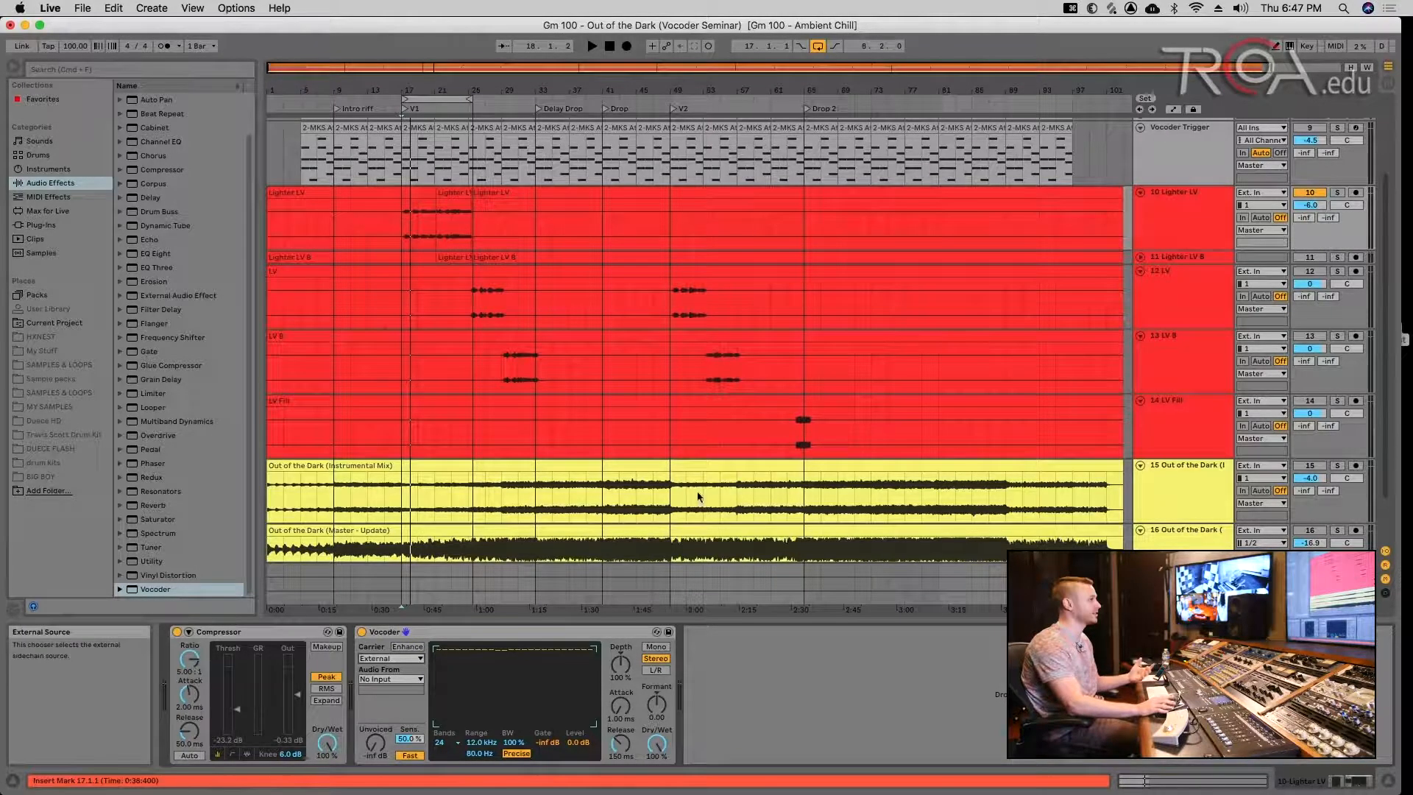
# - Look over the arrangement's tracks and view the audio sources offered for the external carrier without choosing one
pyautogui.scroll(5, 808, 440)
pyautogui.scroll(-4, 808, 440)
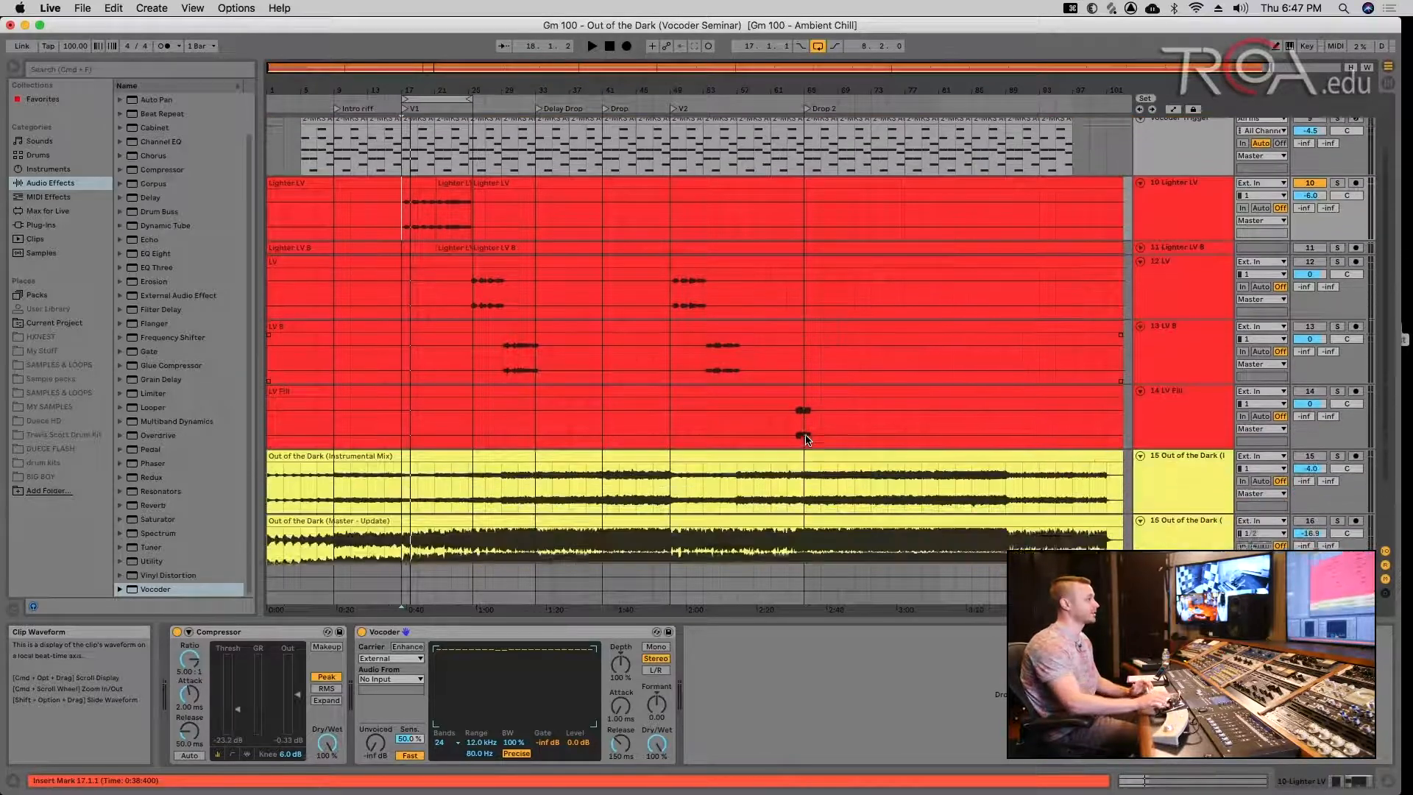
pyautogui.scroll(-1, 808, 441)
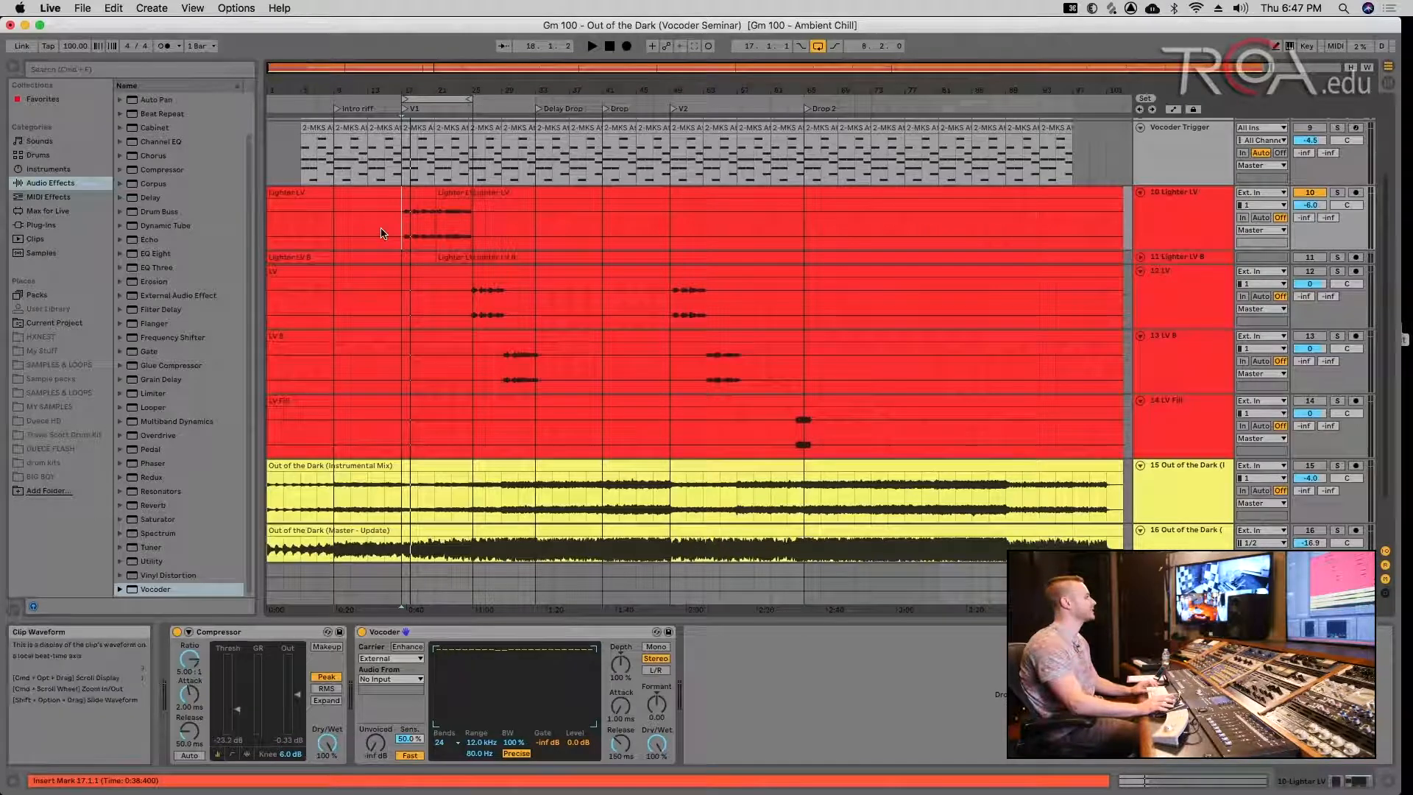
pyautogui.scroll(-1, 388, 397)
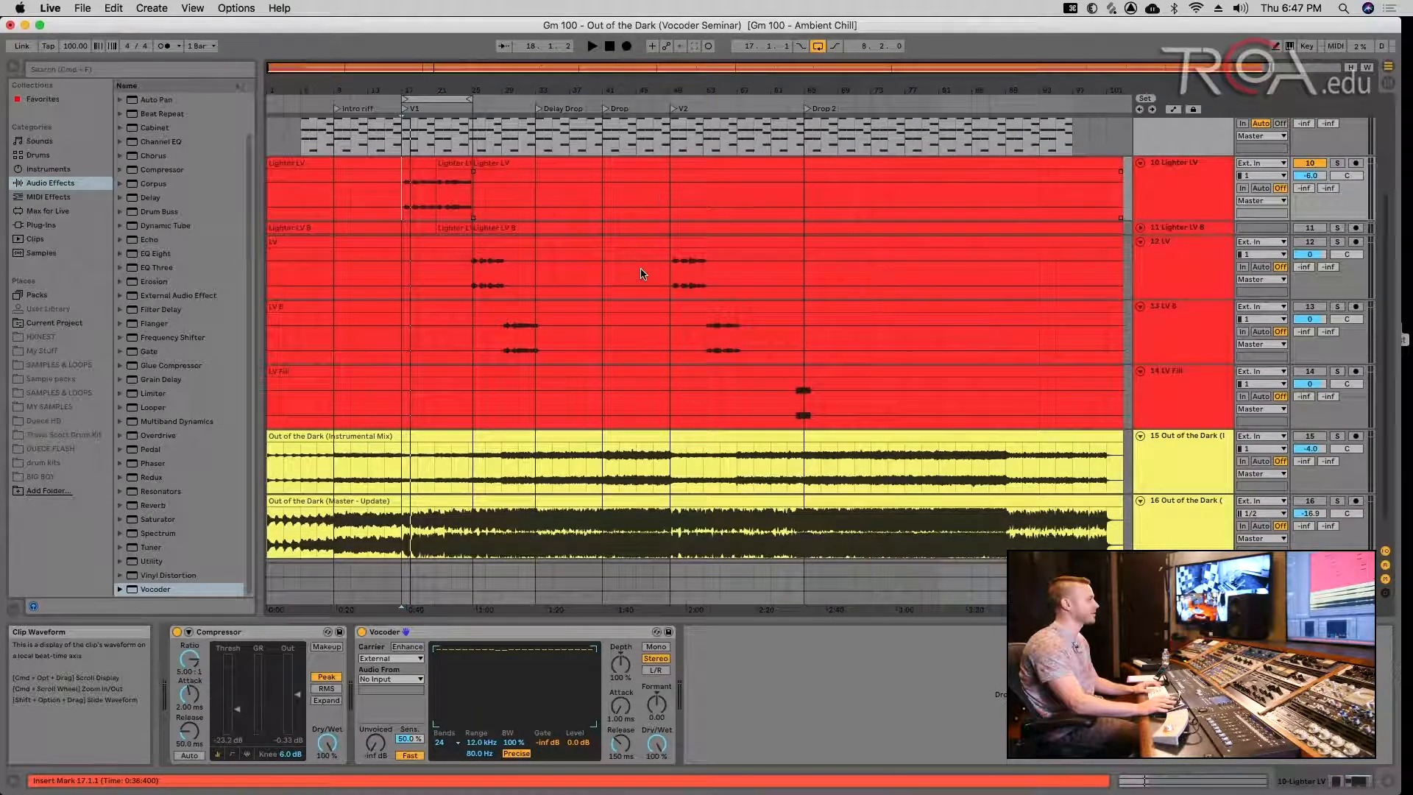
pyautogui.scroll(-1, 560, 383)
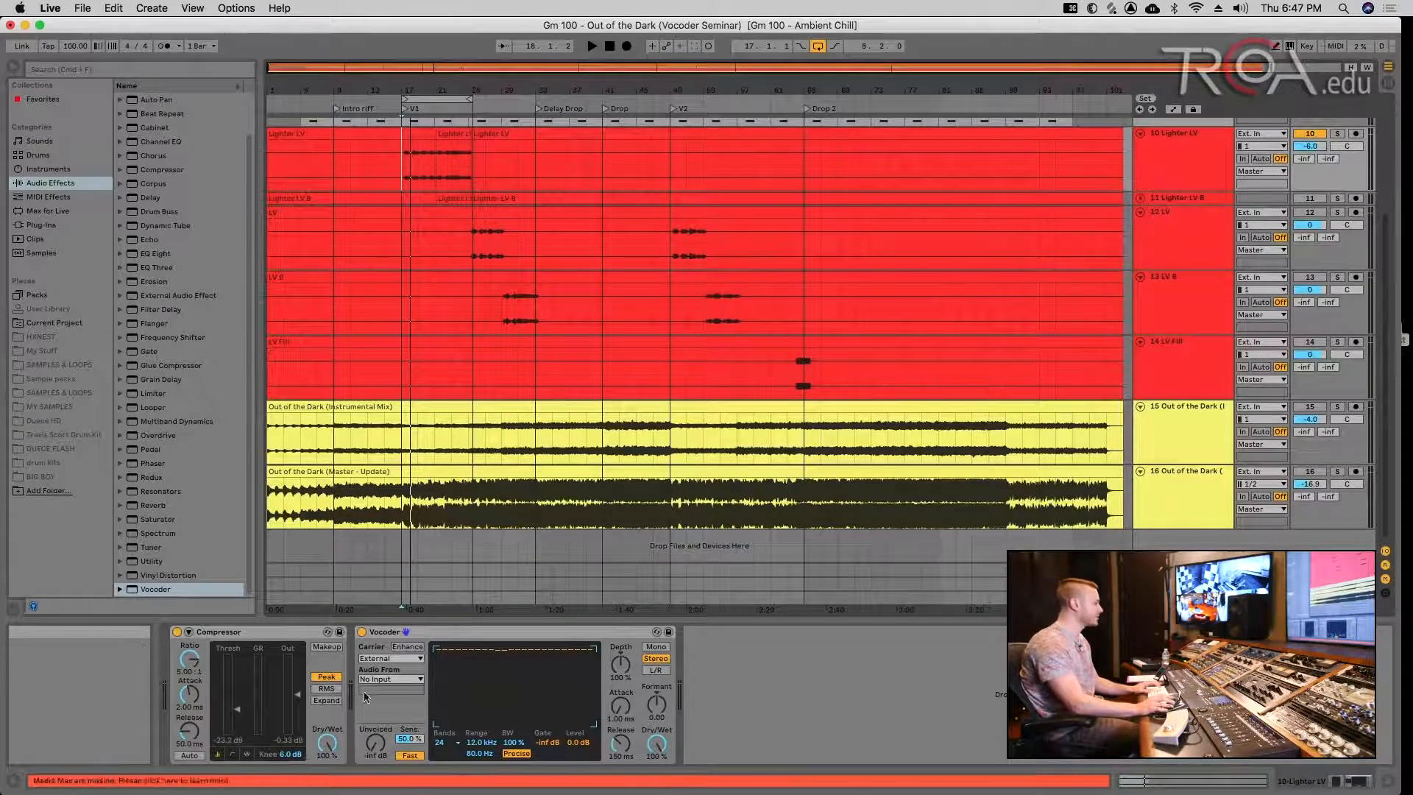
pyautogui.click(384, 679)
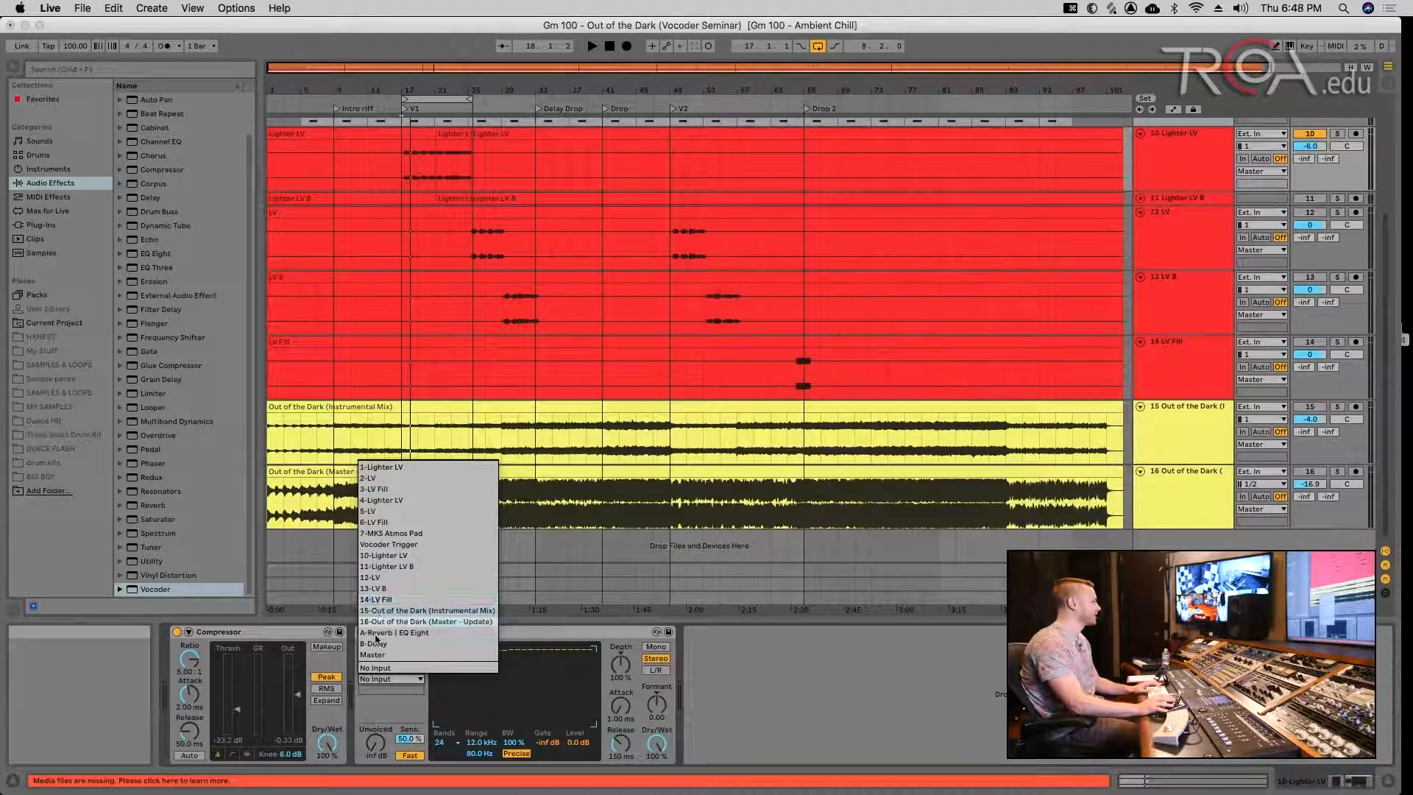
pyautogui.click(809, 667)
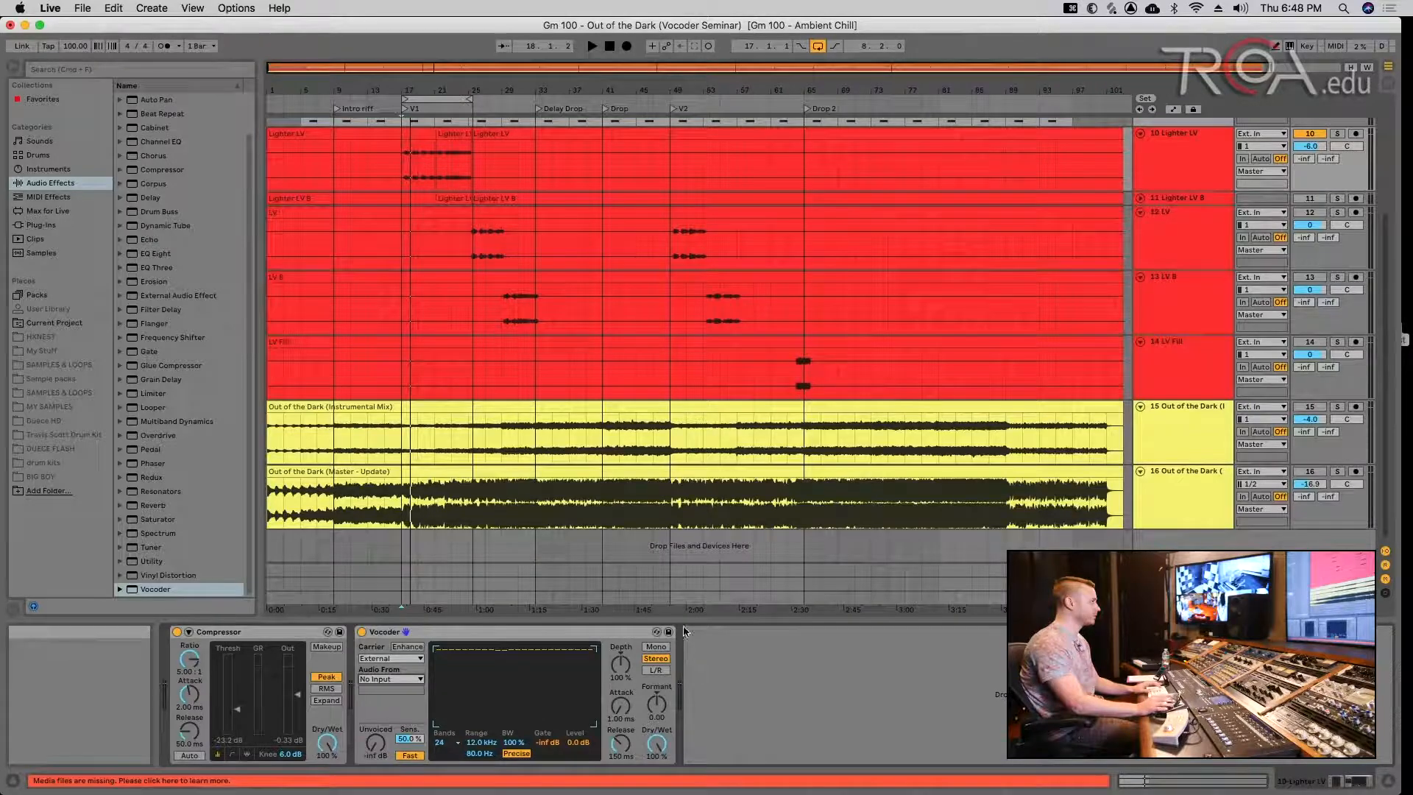
# - Show the Vocoder Trigger track's instrument and view its MIDI clip at bar 89 in the clip view
pyautogui.scroll(5, 781, 526)
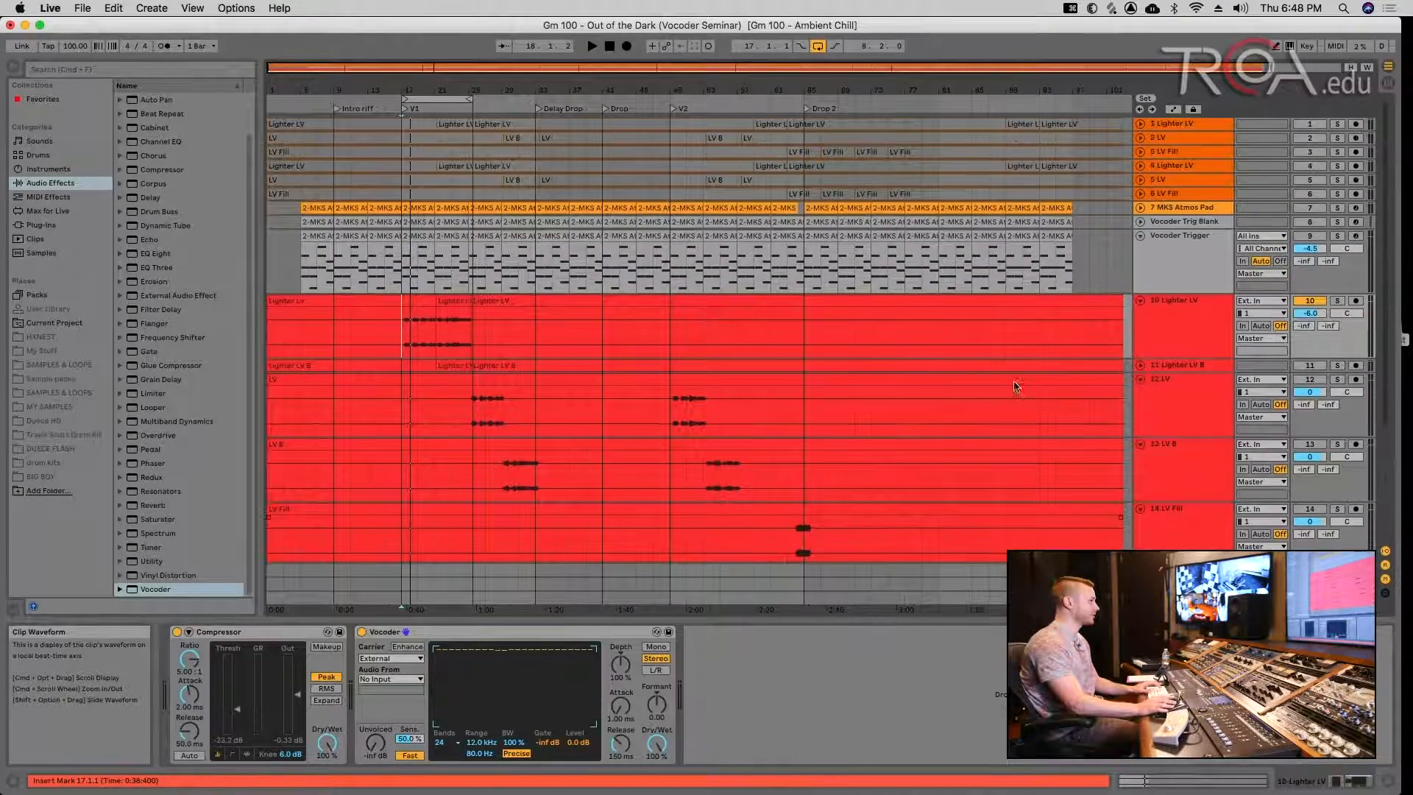
pyautogui.click(1162, 249)
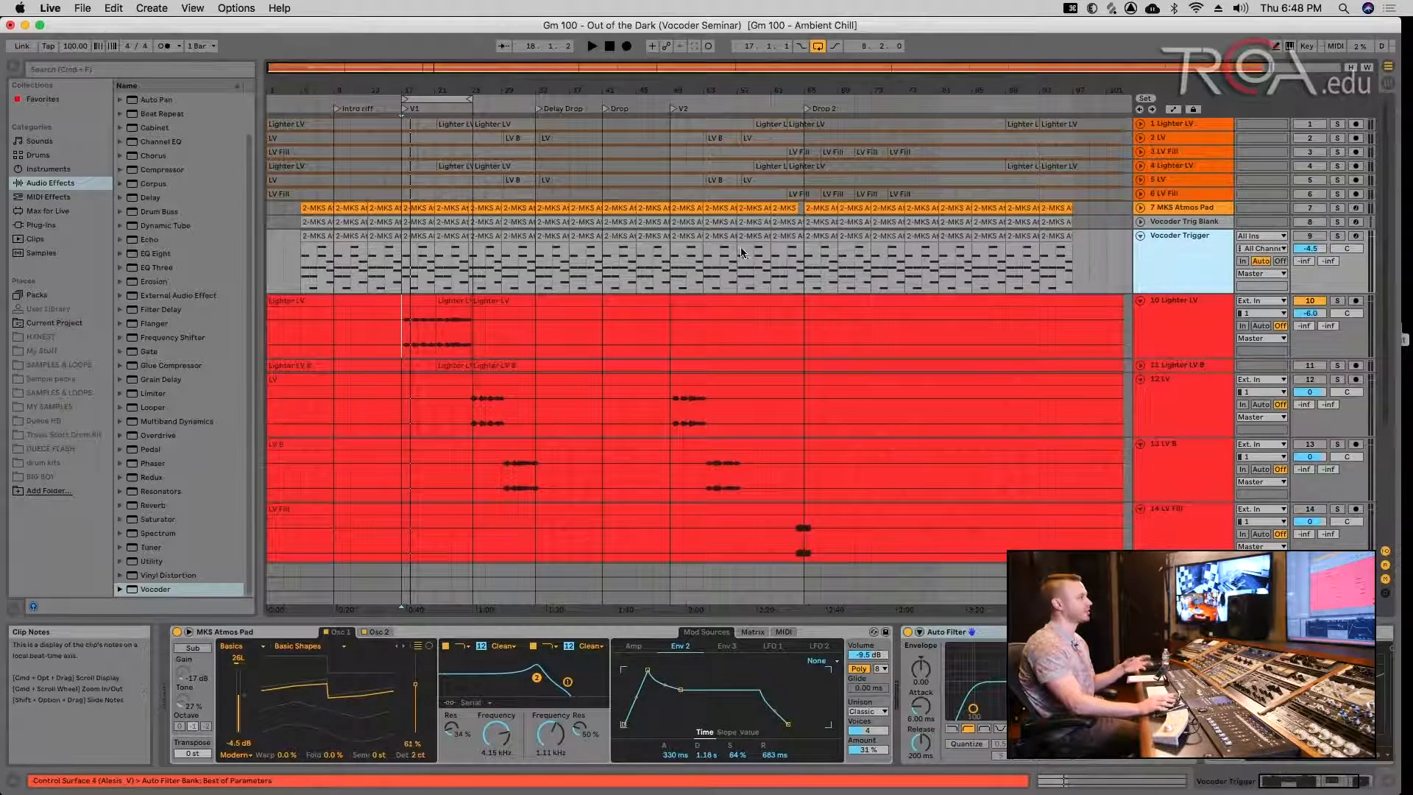
pyautogui.hotkey('shift', 'Tab')
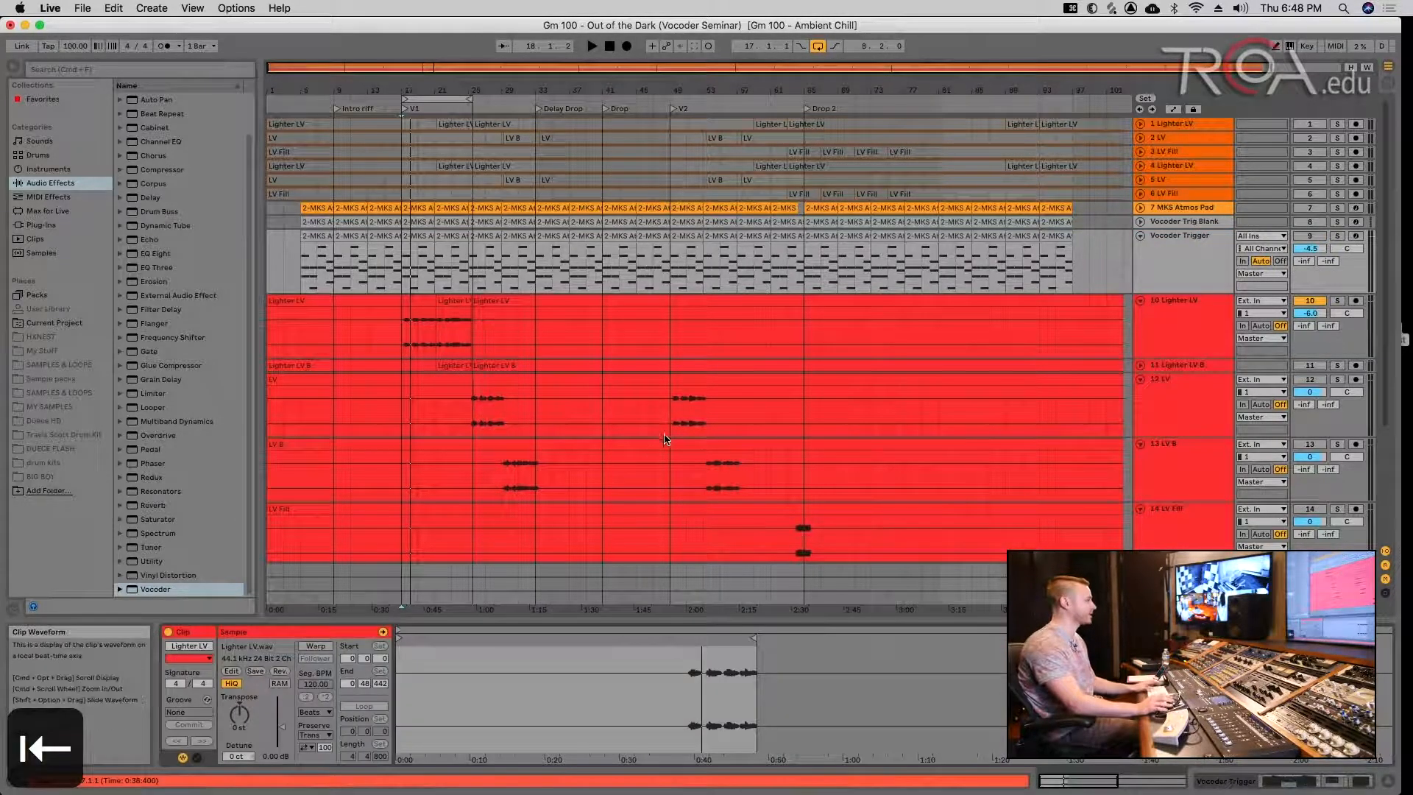
pyautogui.click(1023, 254)
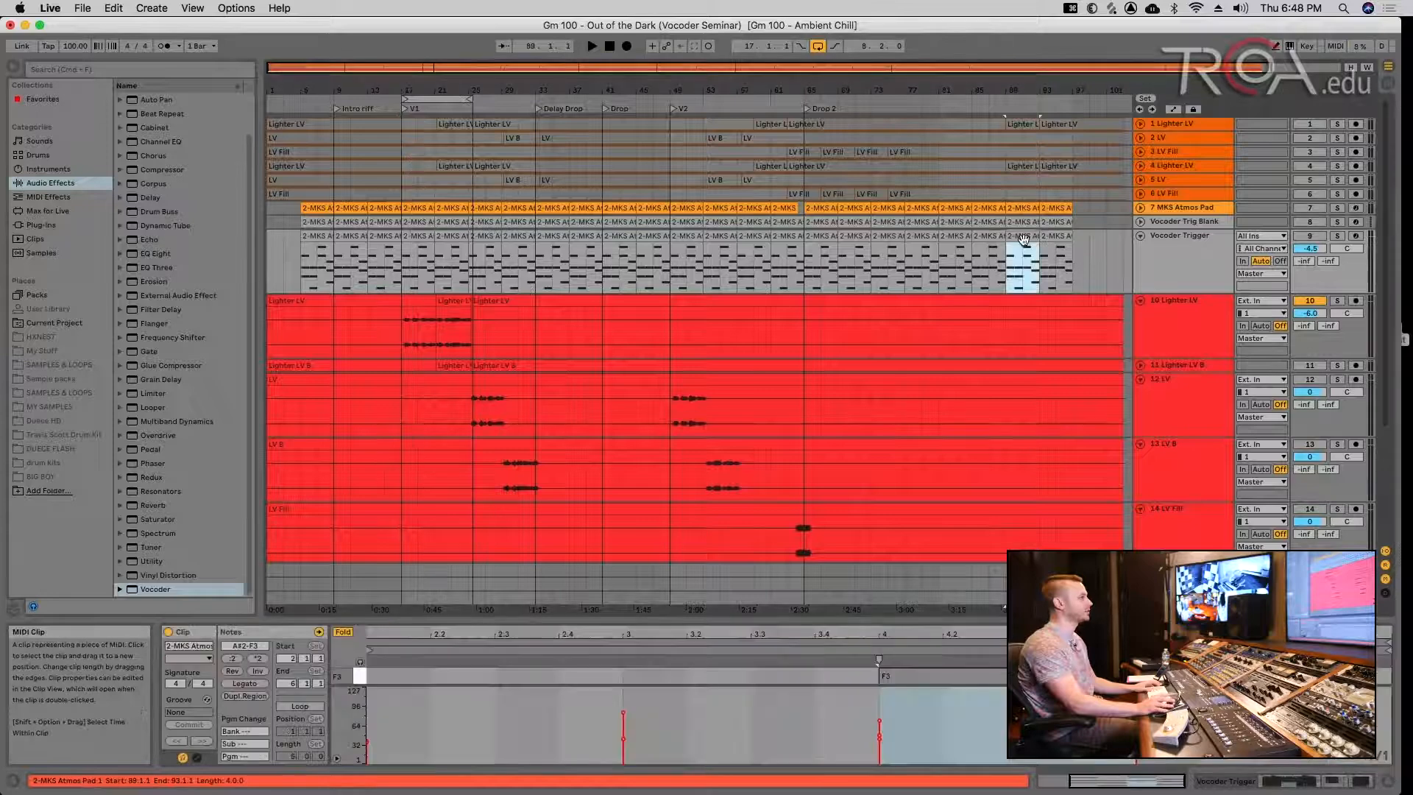
pyautogui.hotkey('shift', 'Tab')
pyautogui.hotkey('shift', 'Tab')
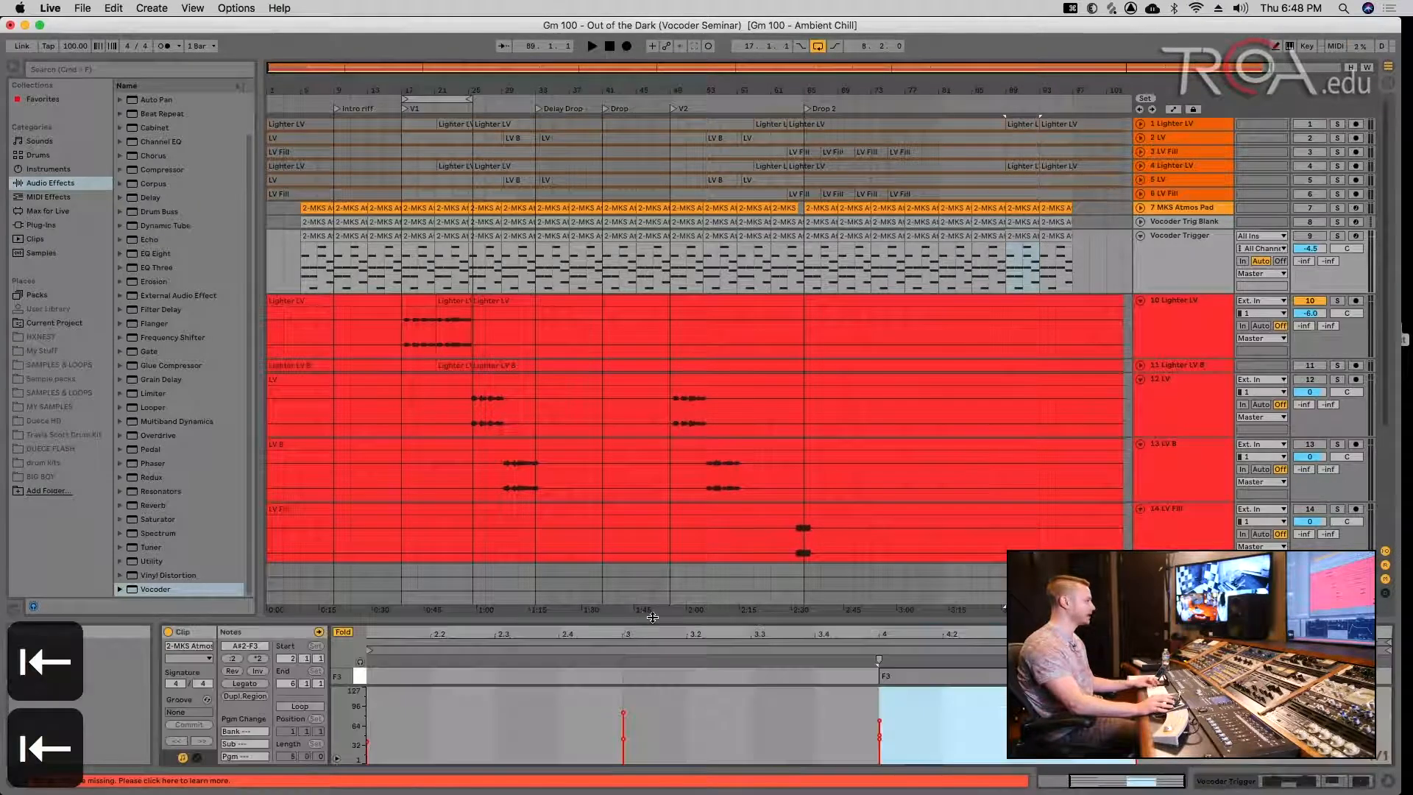
# - Enlarge the clip's note editor and shrink its velocity lane to examine the chord notes, and return to the track's devices
pyautogui.moveTo(640, 622); pyautogui.dragTo(648, 456)
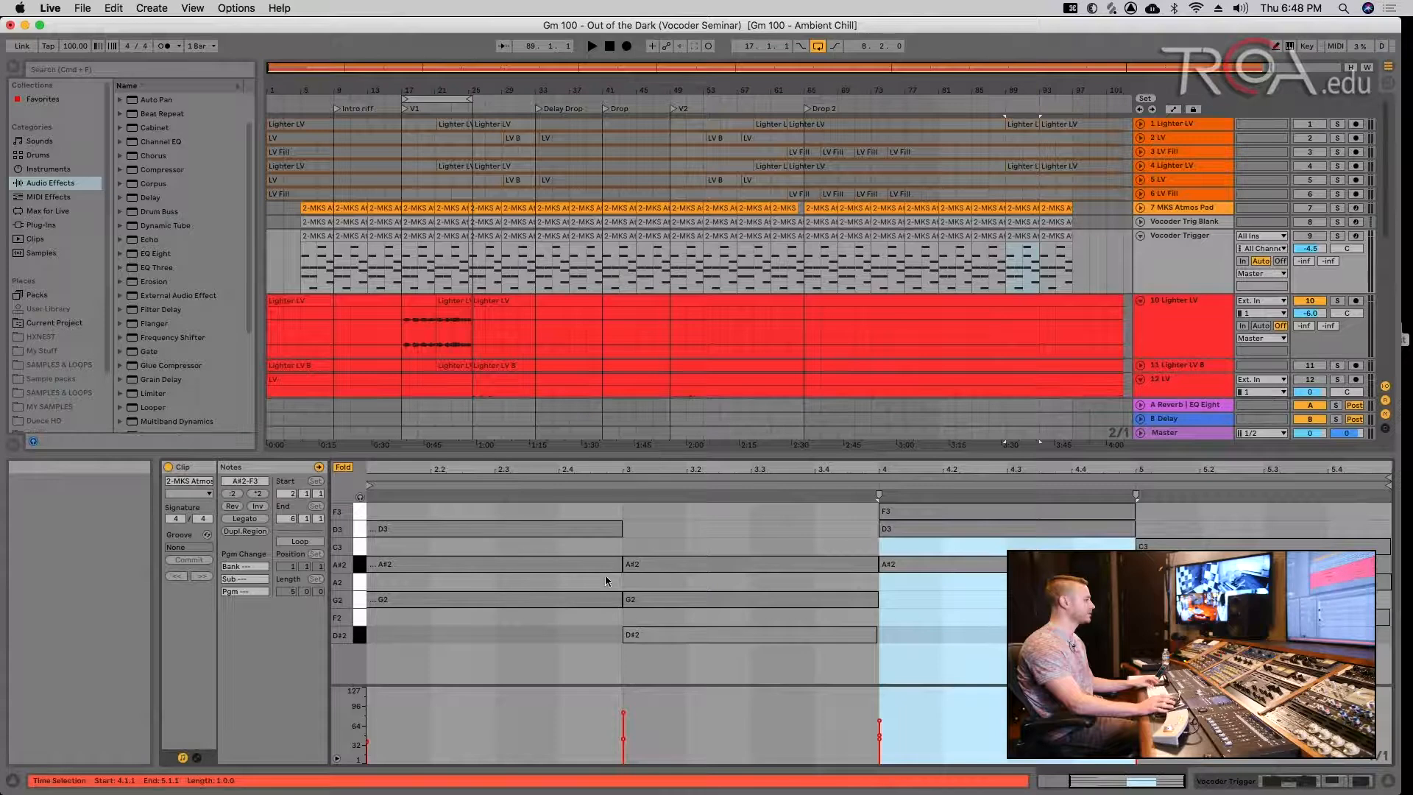
pyautogui.click(582, 682)
pyautogui.moveTo(581, 685); pyautogui.dragTo(572, 753)
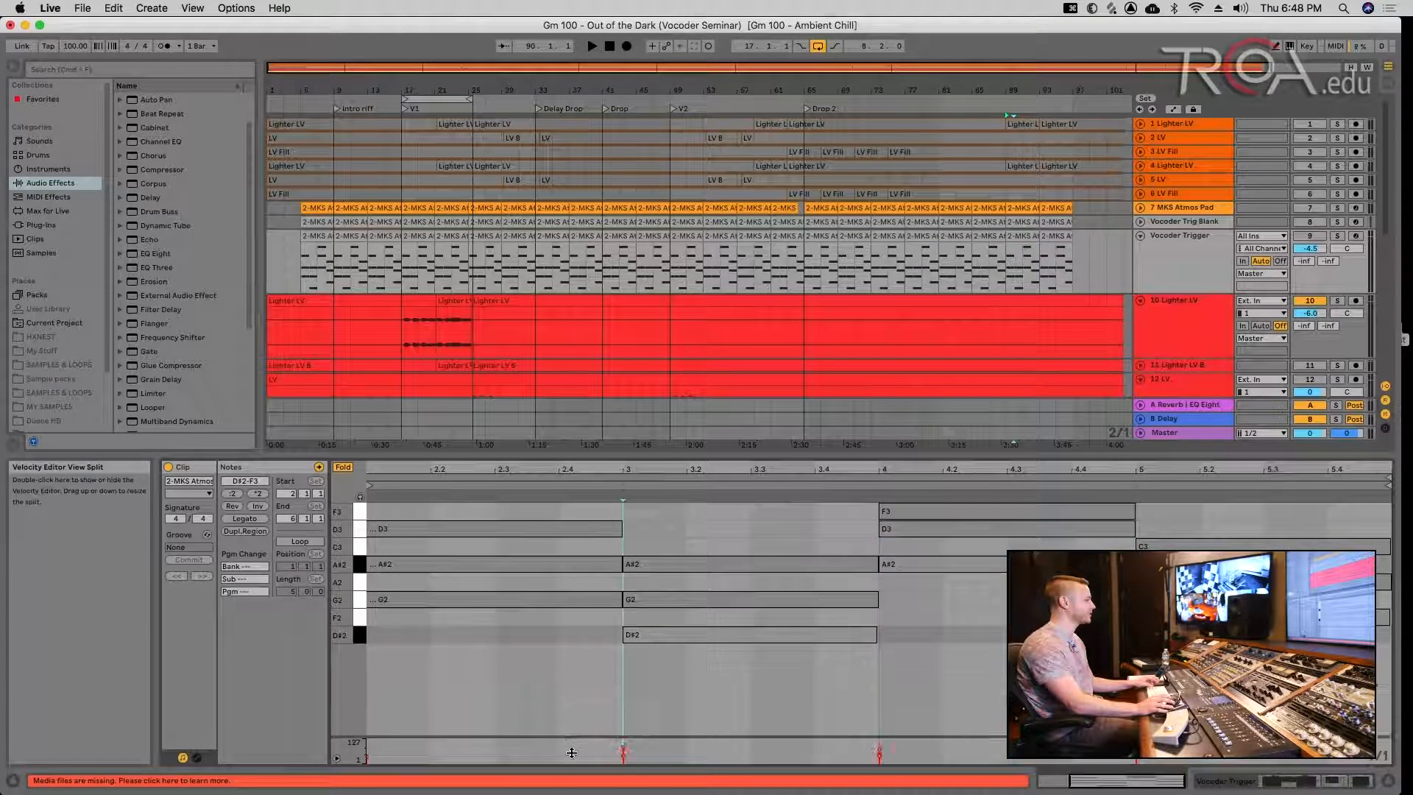
pyautogui.moveTo(489, 456); pyautogui.dragTo(478, 524)
pyautogui.click(345, 533)
pyautogui.click(345, 533)
pyautogui.click(471, 616)
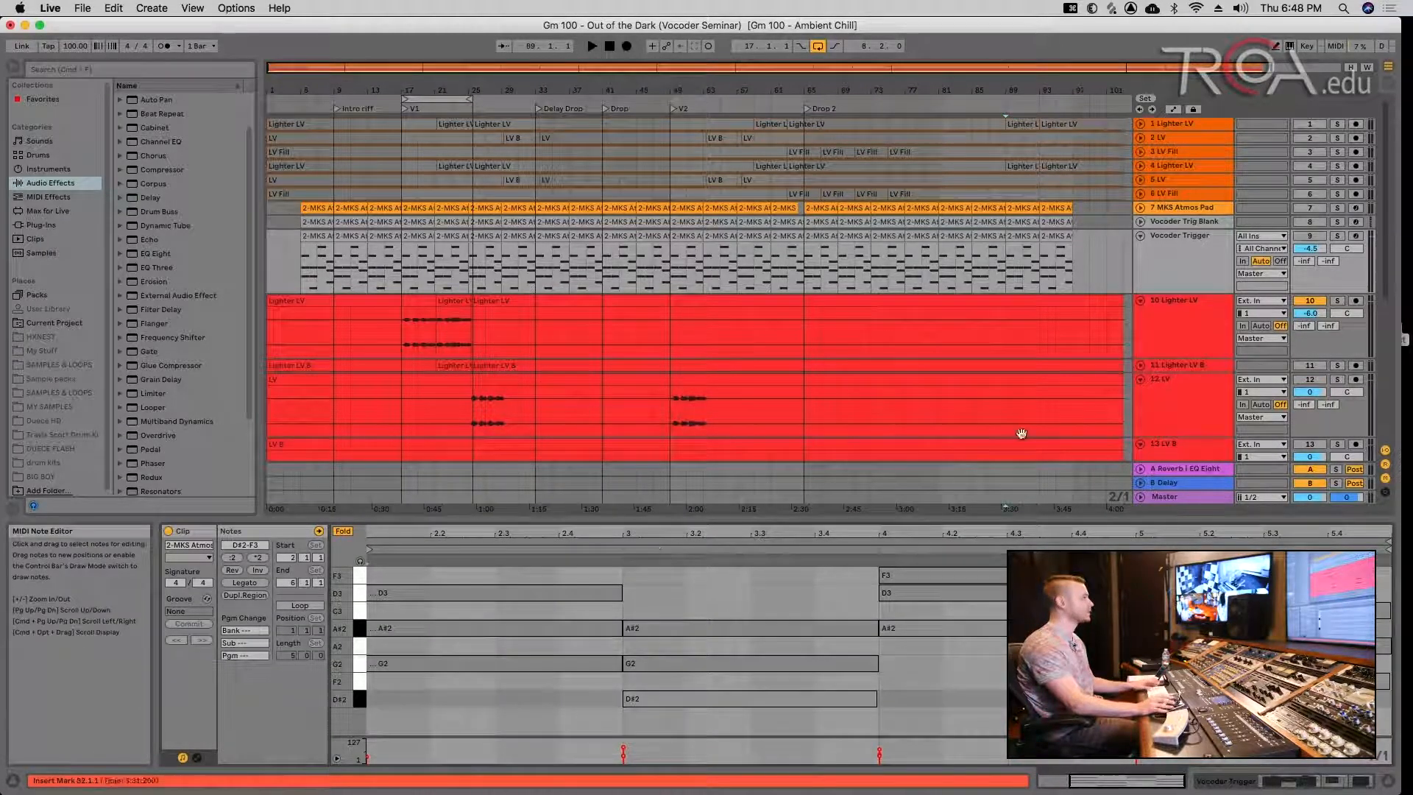
pyautogui.hotkey('shift', 'Tab')
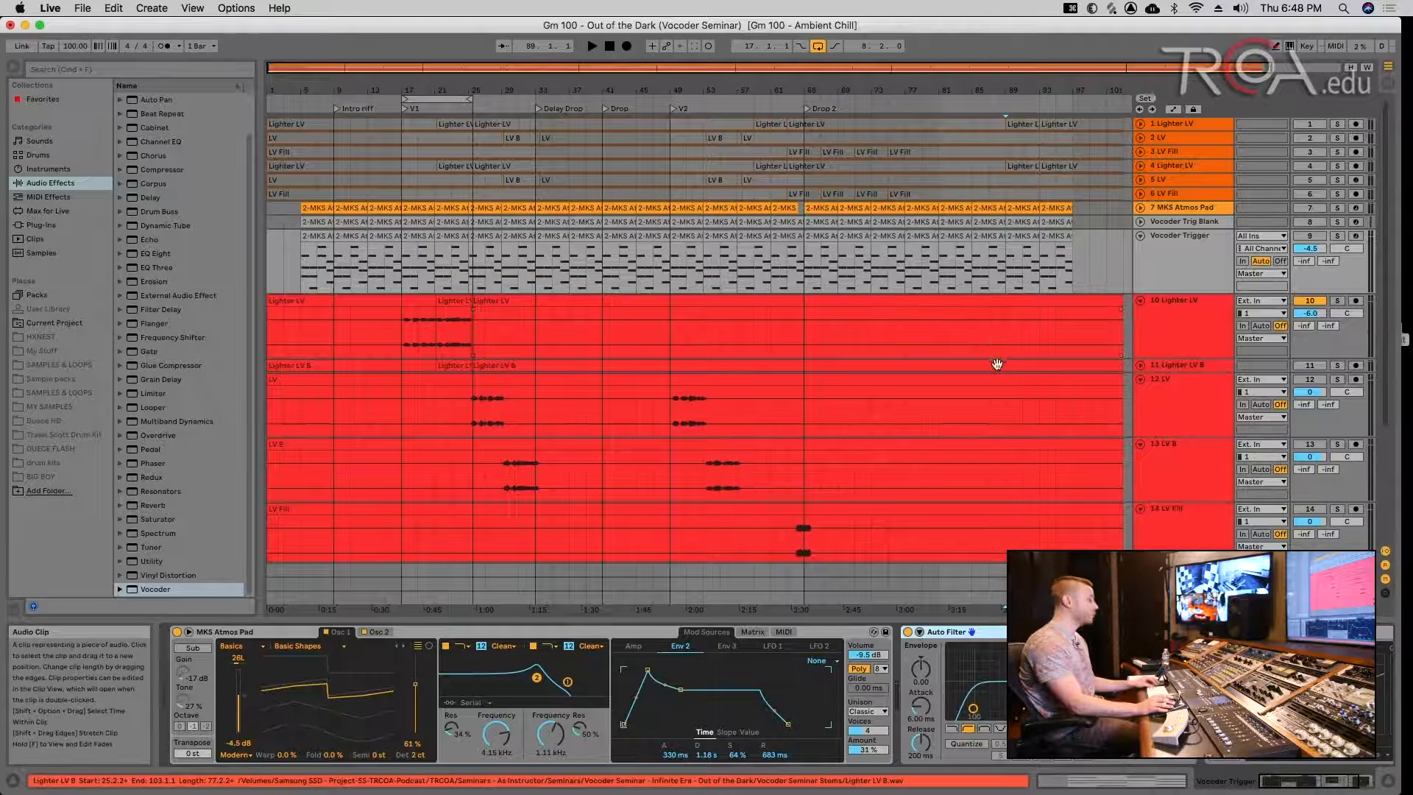
# - Show the device chain of track 10 Lighter LV to view its Compressor and Vocoder
pyautogui.scroll(-5, 997, 368)
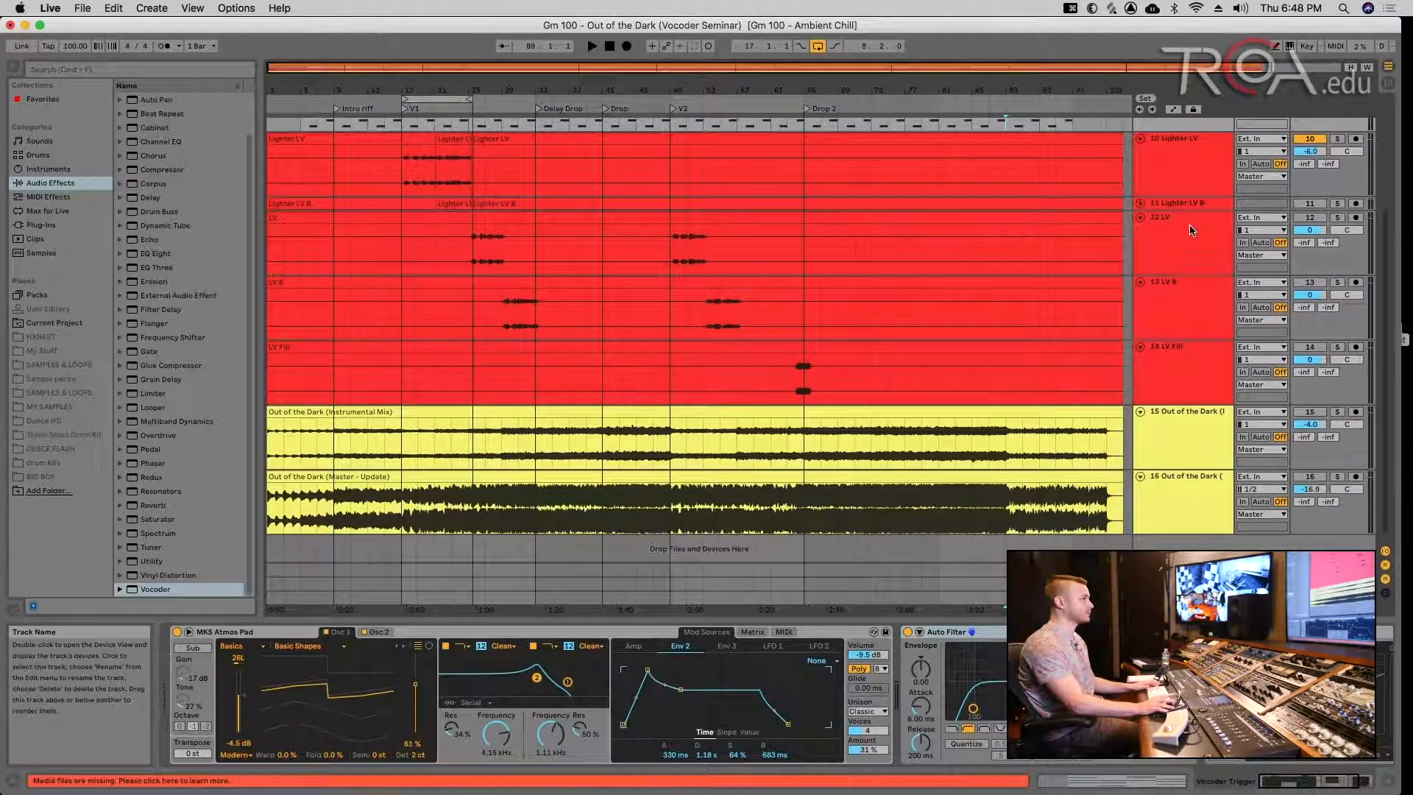
pyautogui.click(1191, 167)
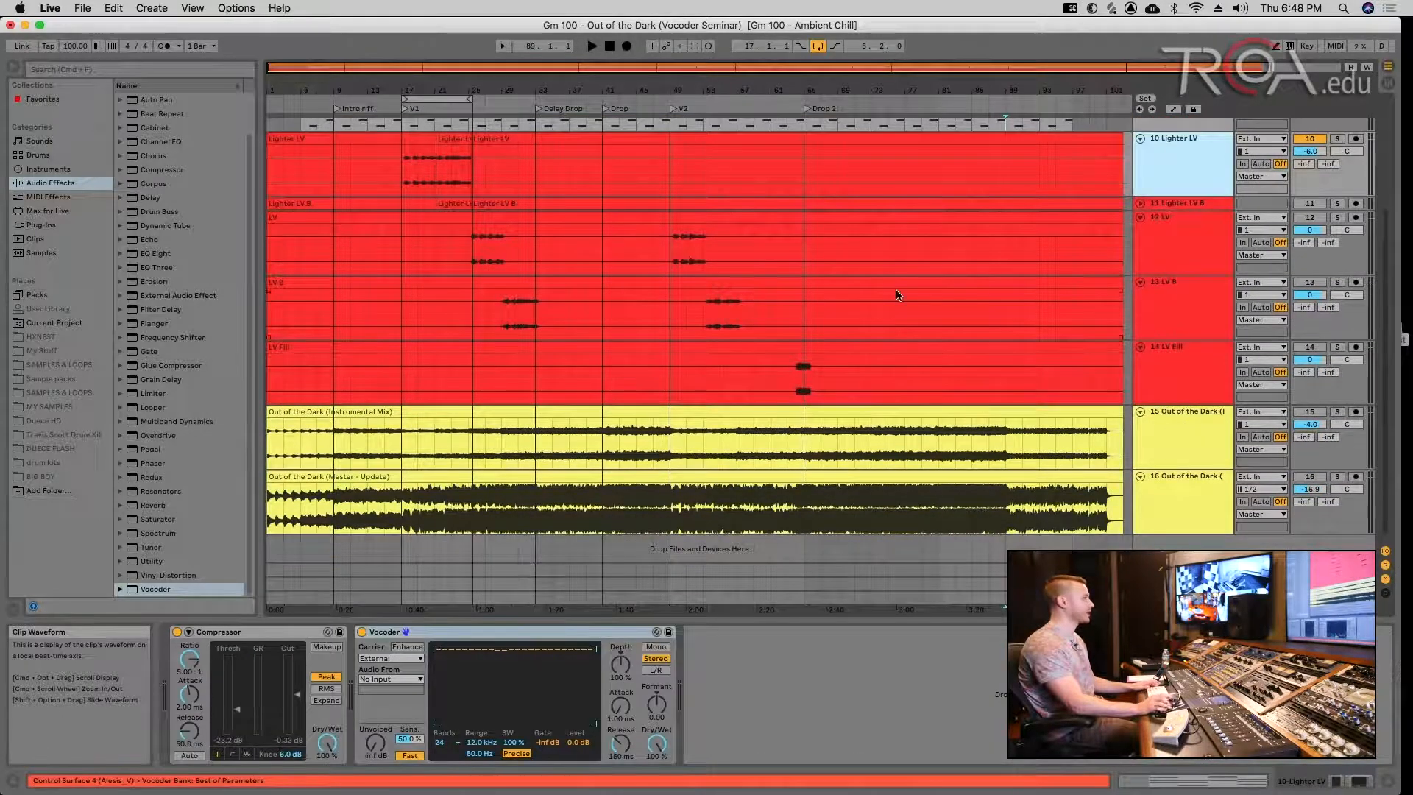
pyautogui.scroll(4, 898, 290)
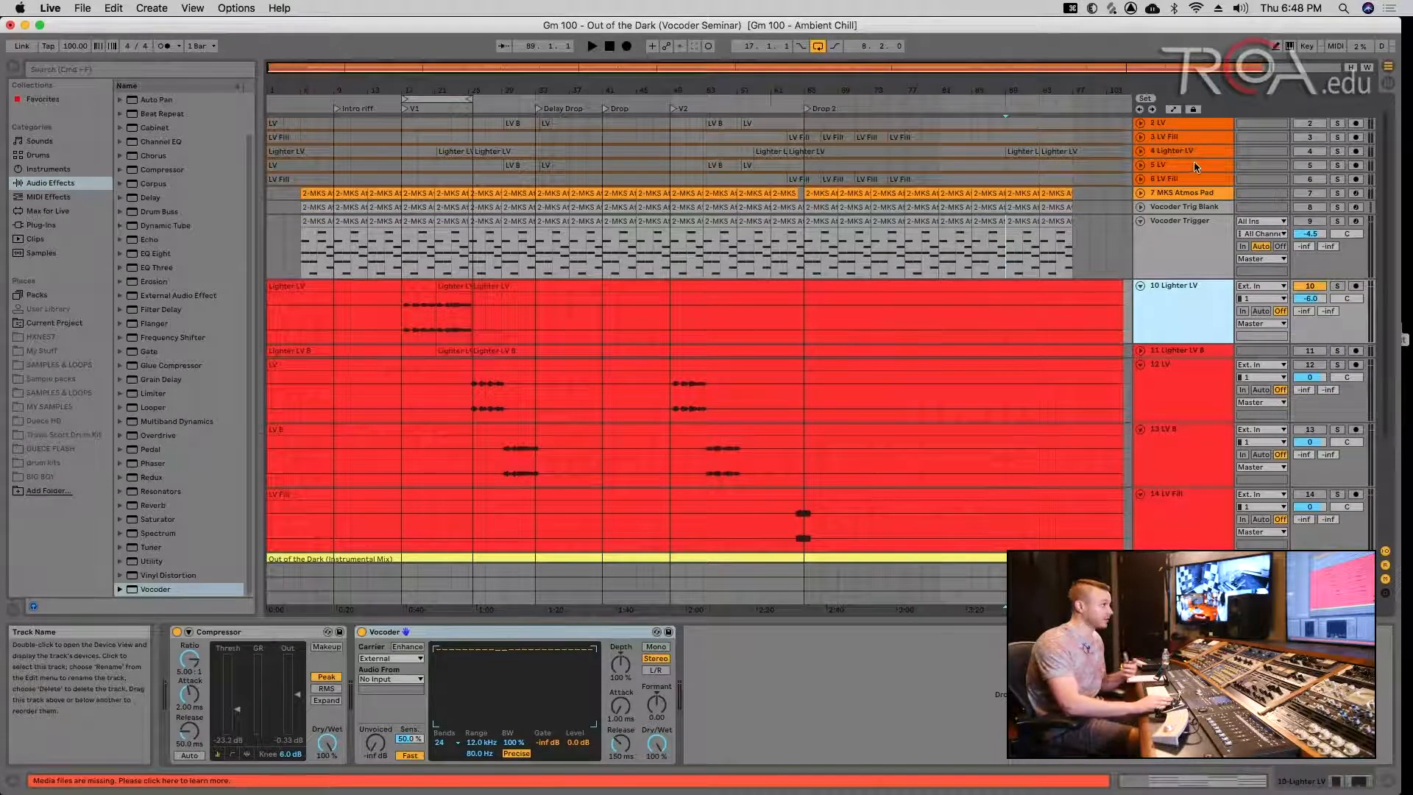
# - Expand the MKS Atmos Pad track, solo it and start playback
pyautogui.click(1175, 195)
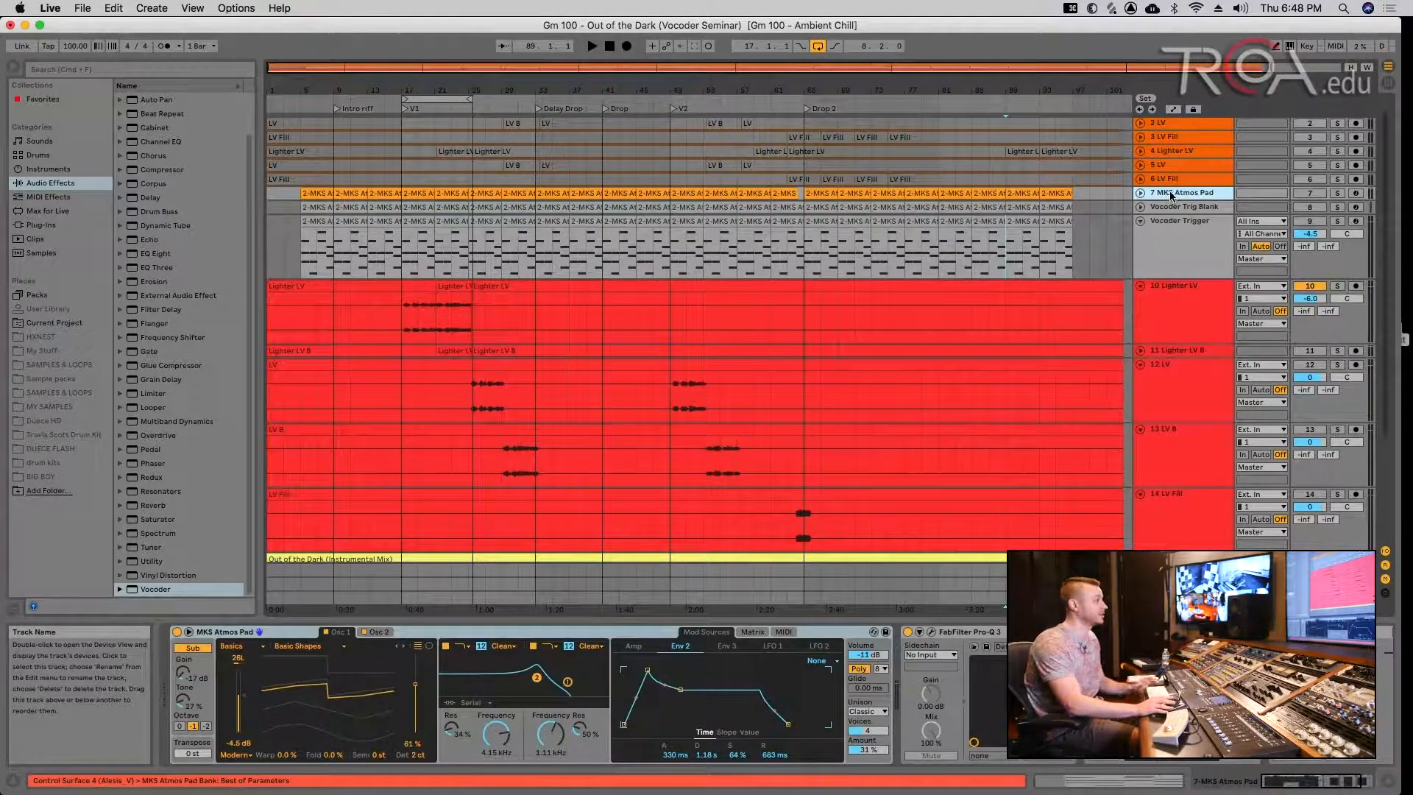
pyautogui.click(1142, 193)
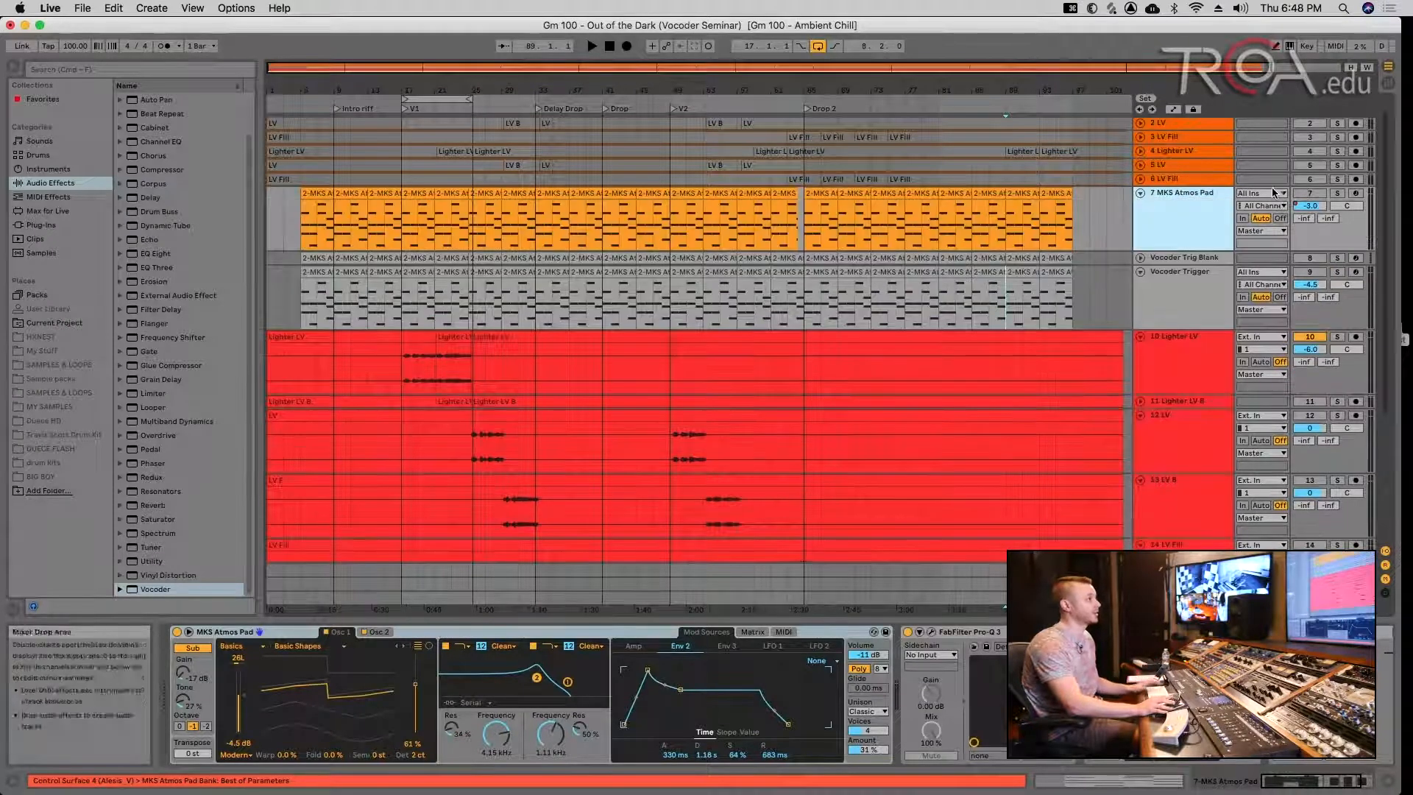
pyautogui.click(1338, 192)
pyautogui.press('space')
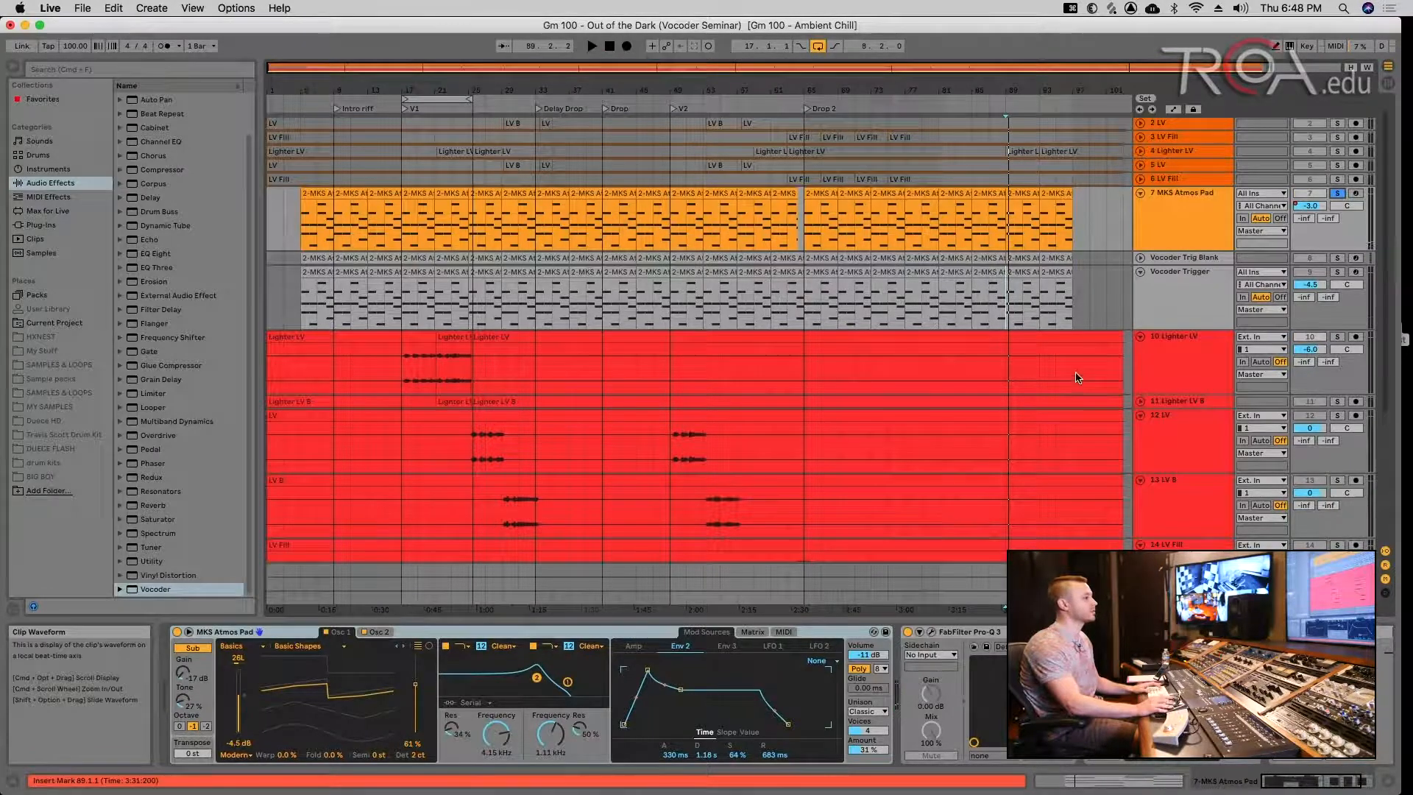
# - Select the Master track and briefly audition the soloed pad through it
pyautogui.scroll(-6, 1074, 374)
pyautogui.scroll(-1, 1076, 378)
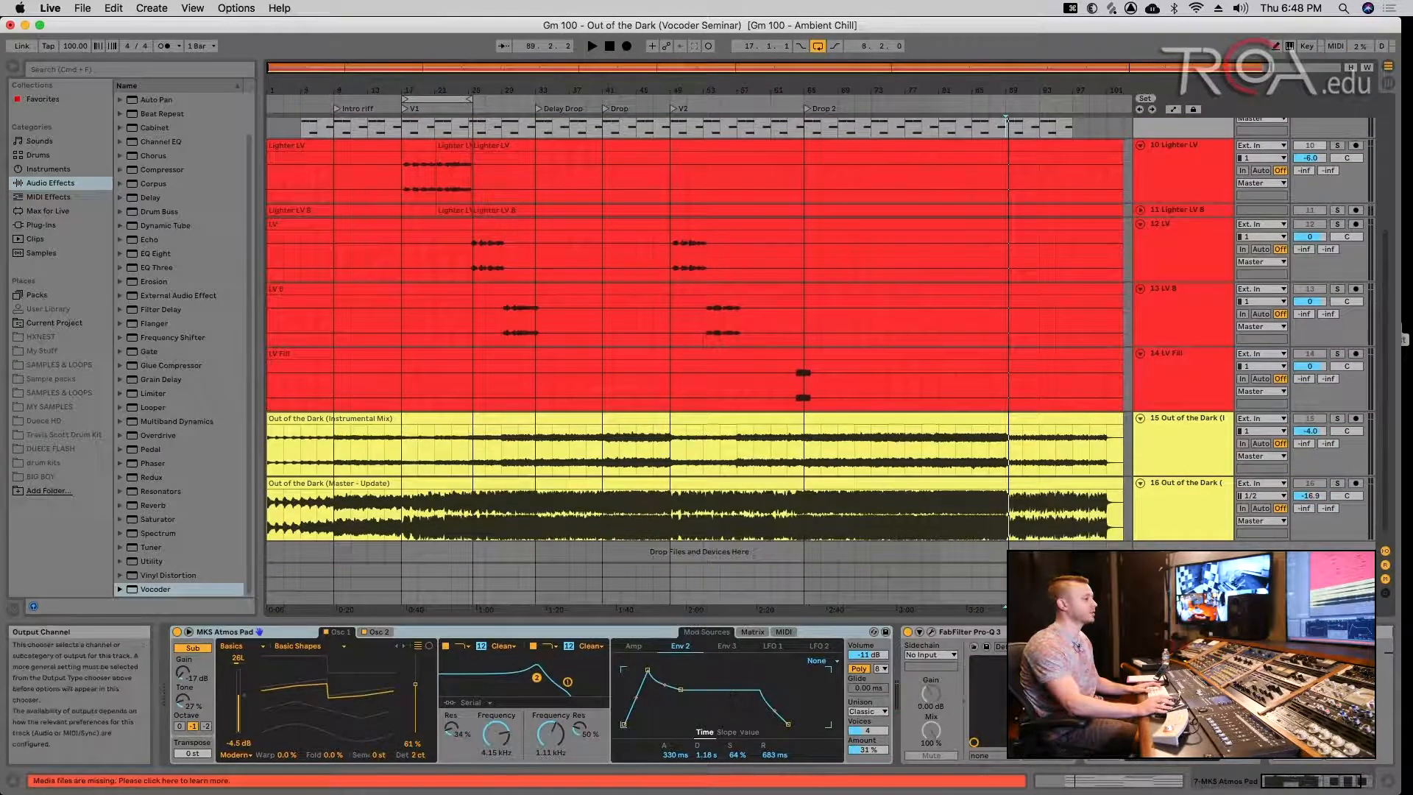
pyautogui.click(1182, 597)
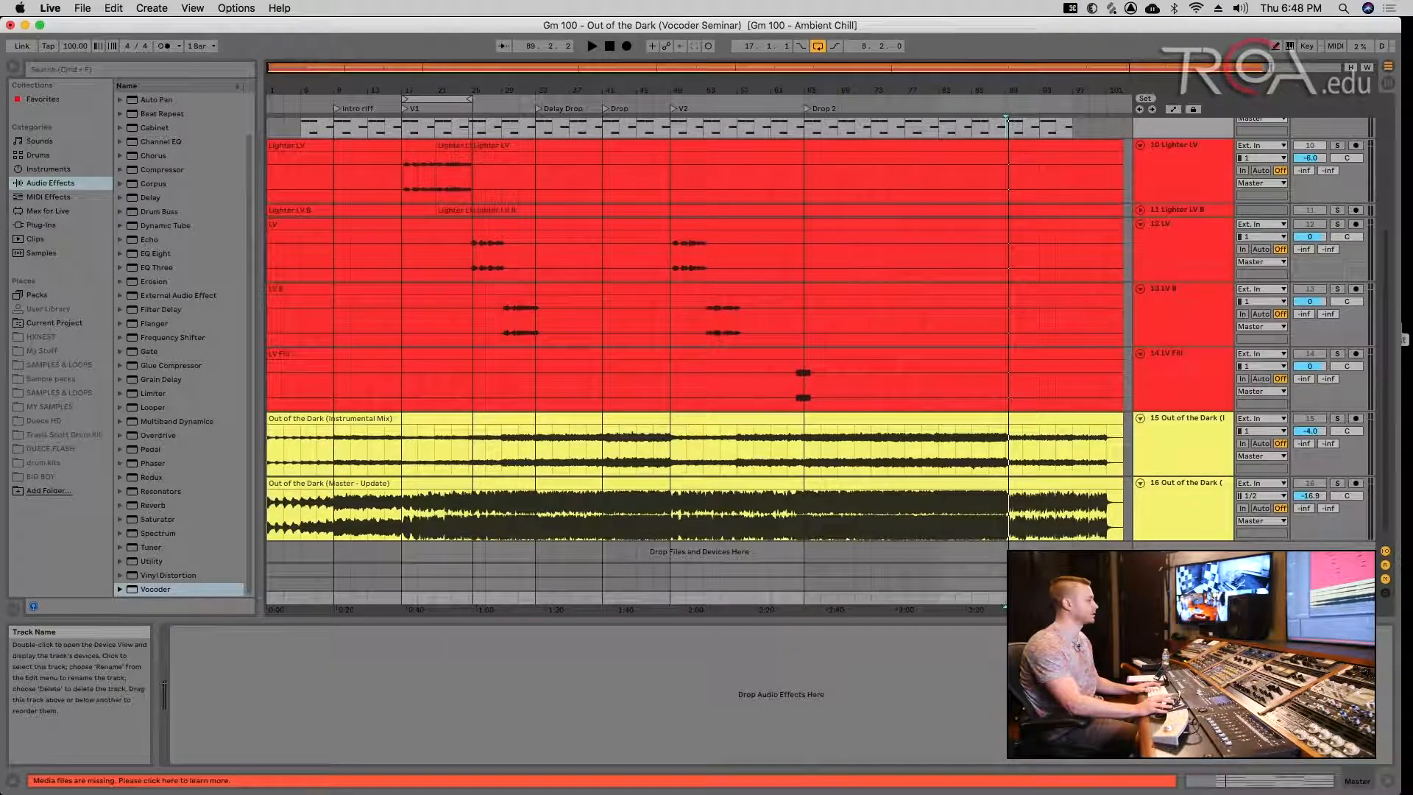
pyautogui.scroll(4, 1170, 353)
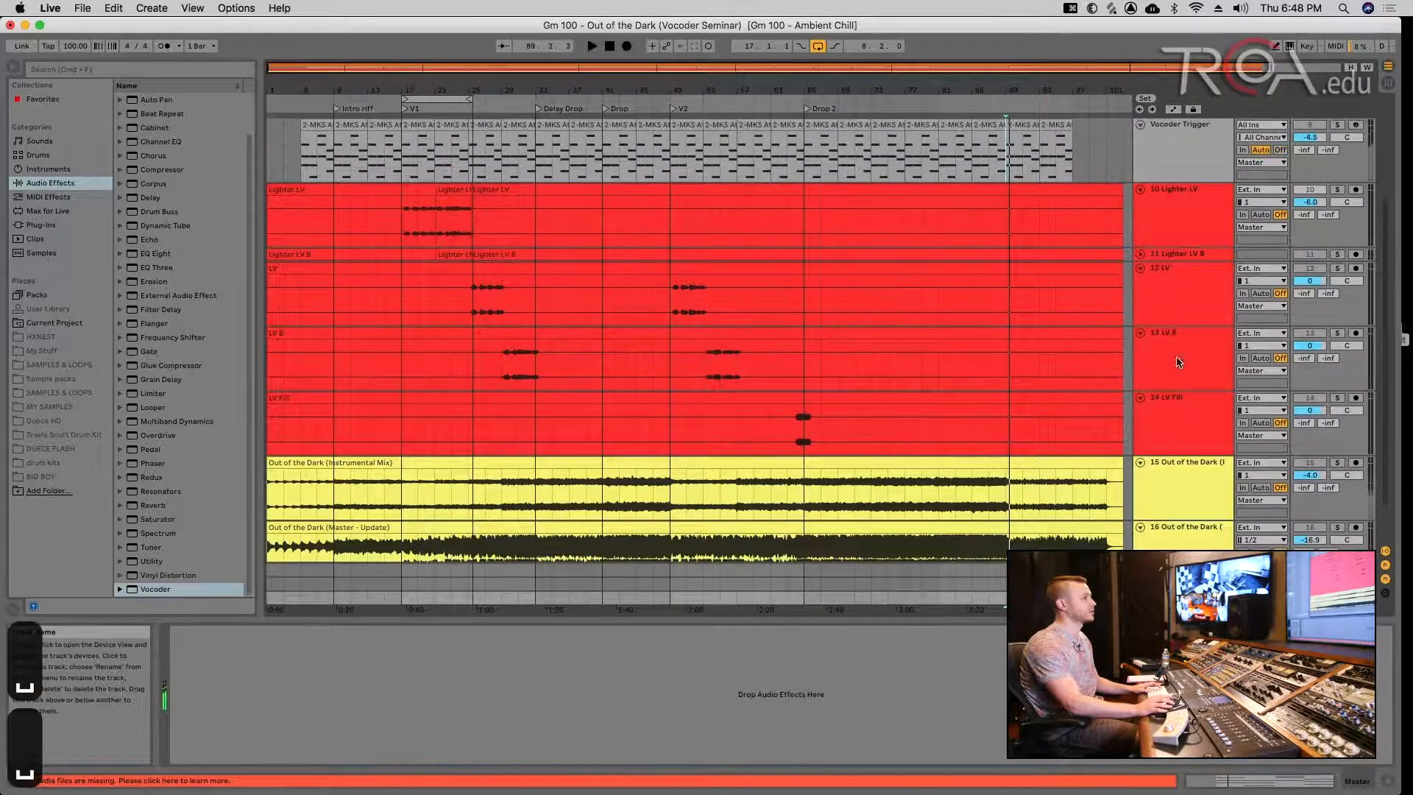
pyautogui.scroll(4, 1183, 392)
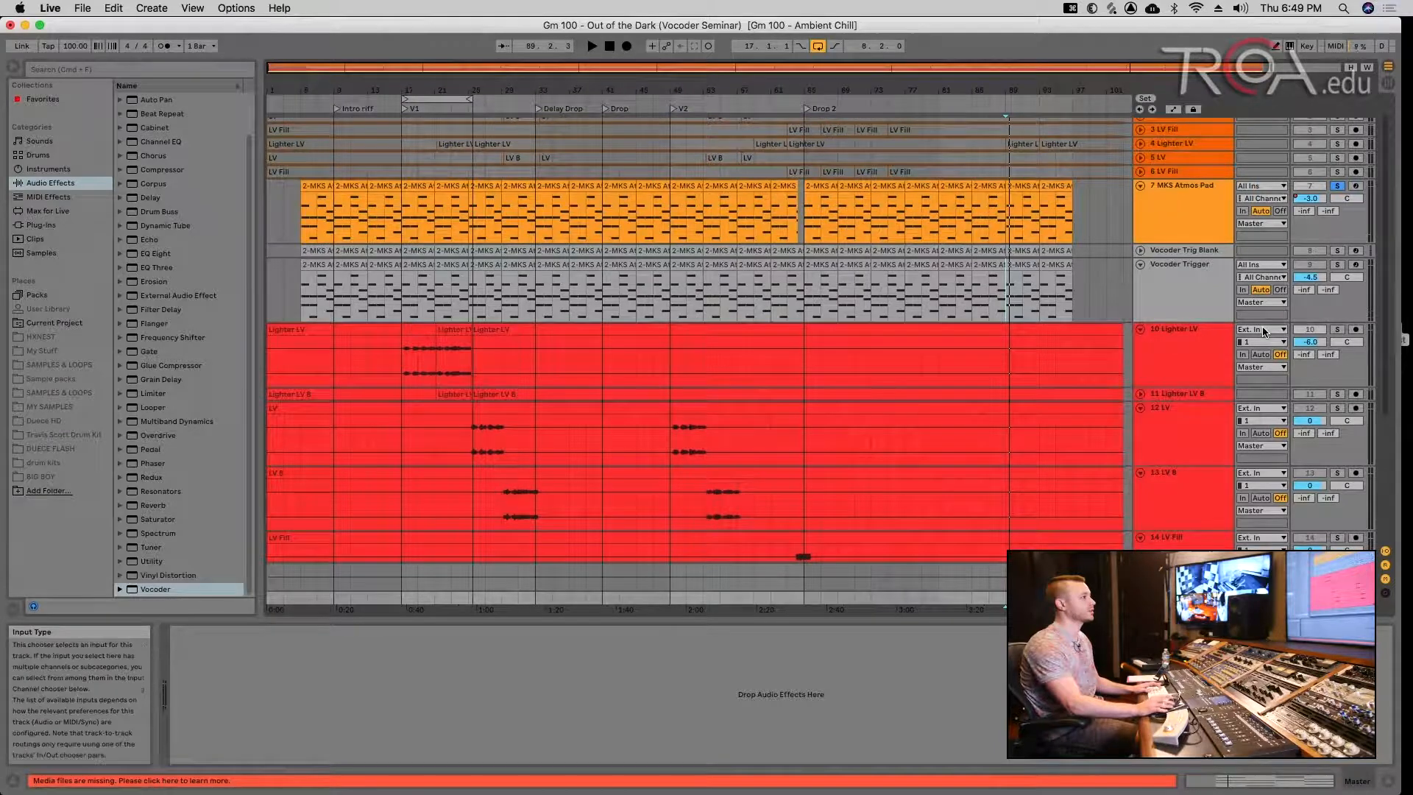
# - Audition the soloed MKS Atmos Pad from the end of the arrangement and from the Intro riff marker
pyautogui.scroll(-8, 1264, 332)
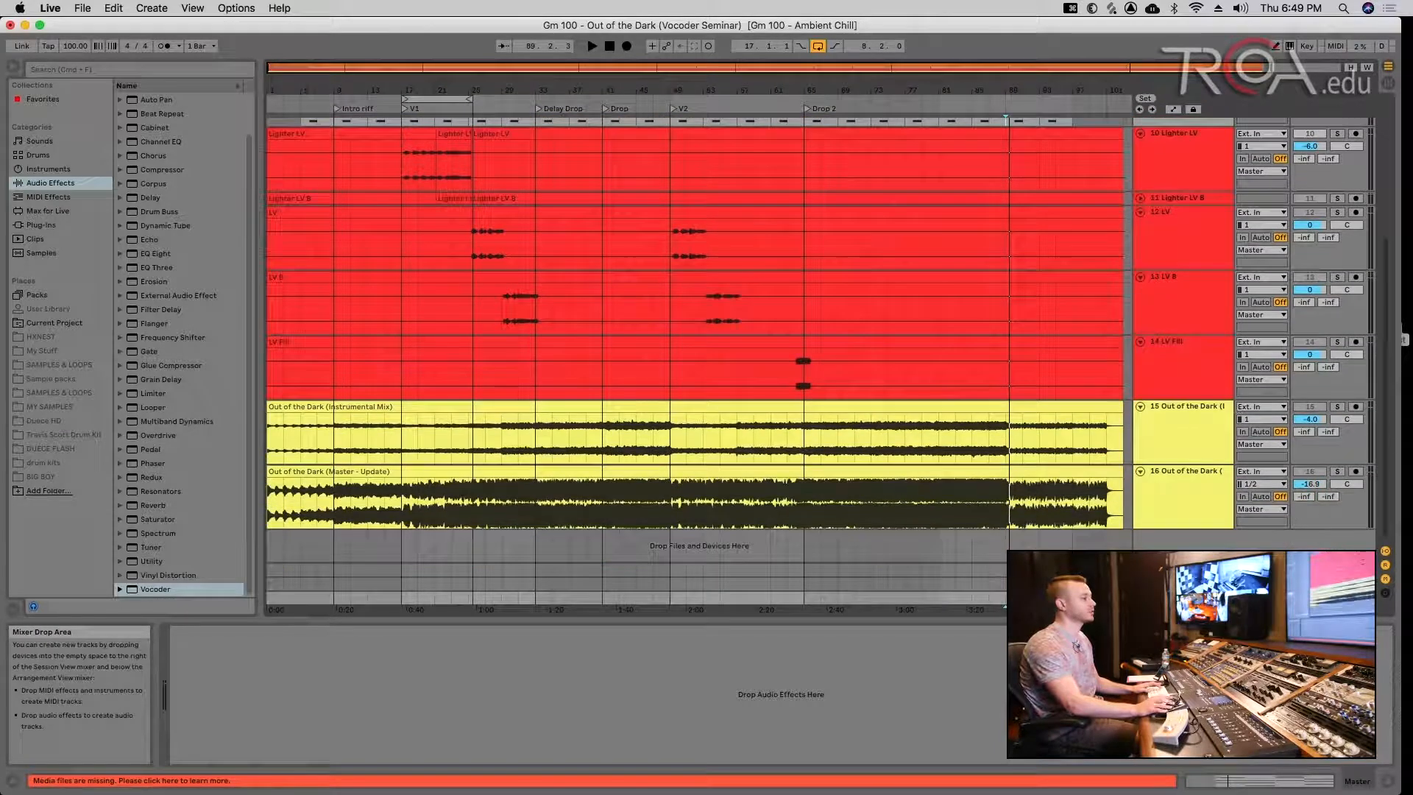
pyautogui.press('space')
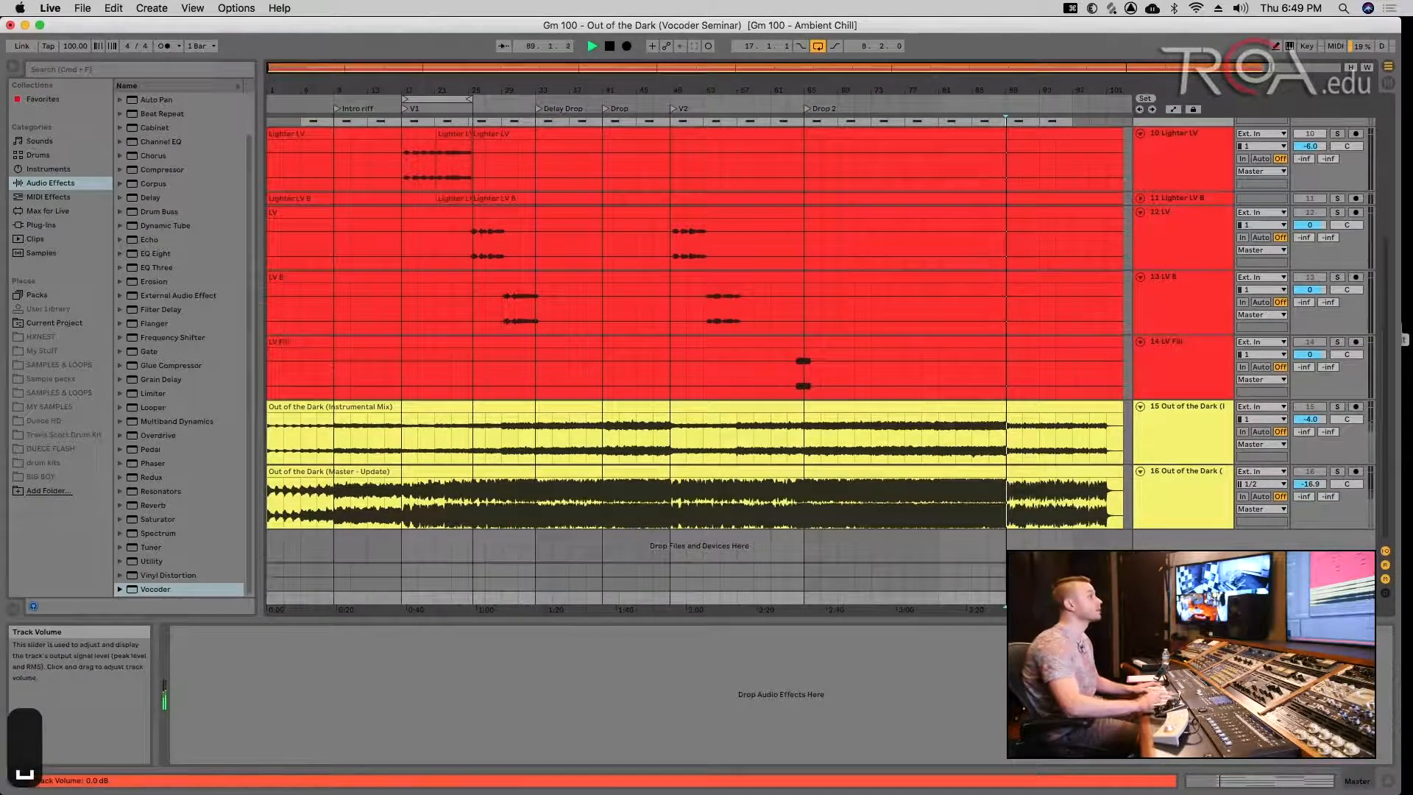
pyautogui.scroll(8, 1178, 331)
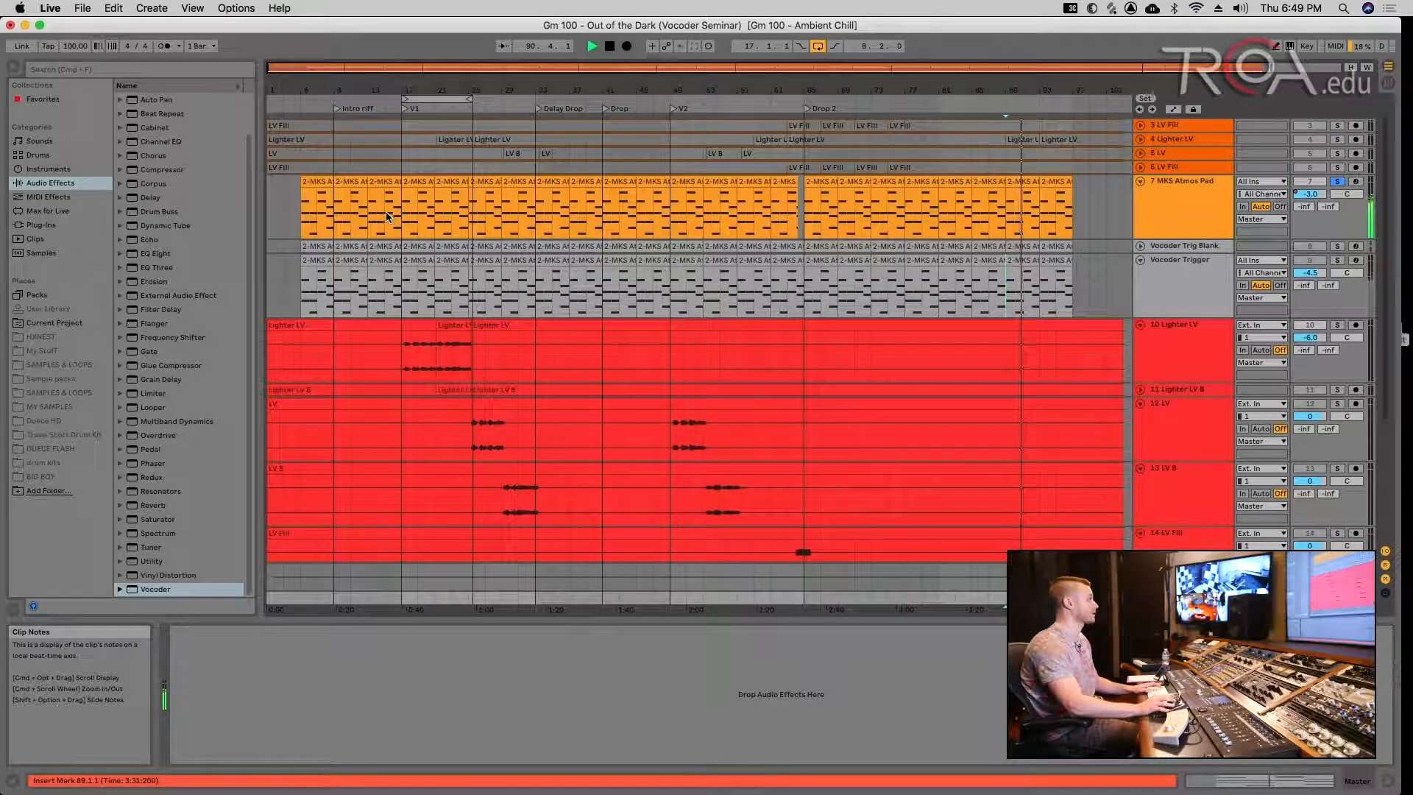
pyautogui.press('space')
pyautogui.click(330, 203)
pyautogui.press('space')
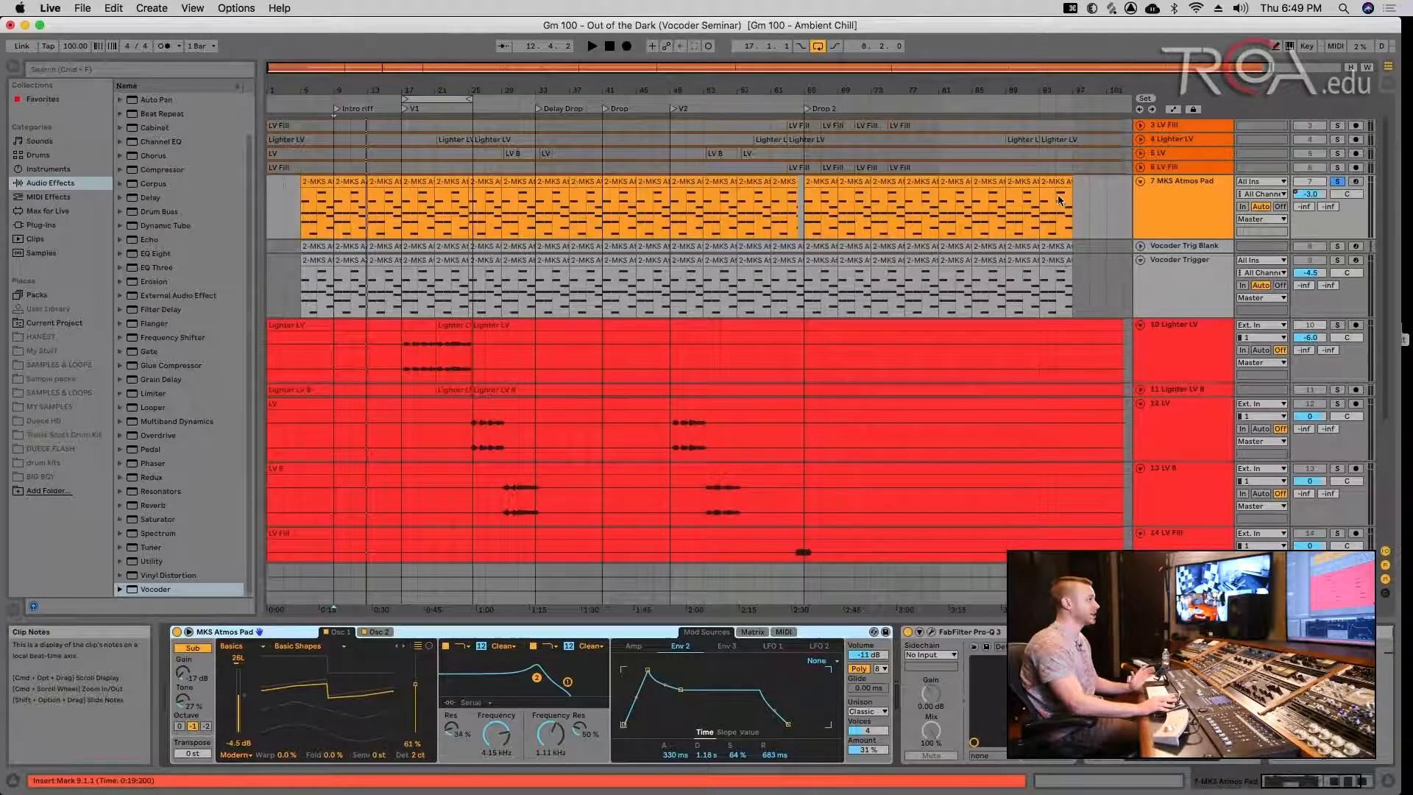
# - Unsolo the MKS Atmos Pad and compare the device chains of the Vocoder Trigger and 10 Lighter LV tracks
pyautogui.click(1165, 281)
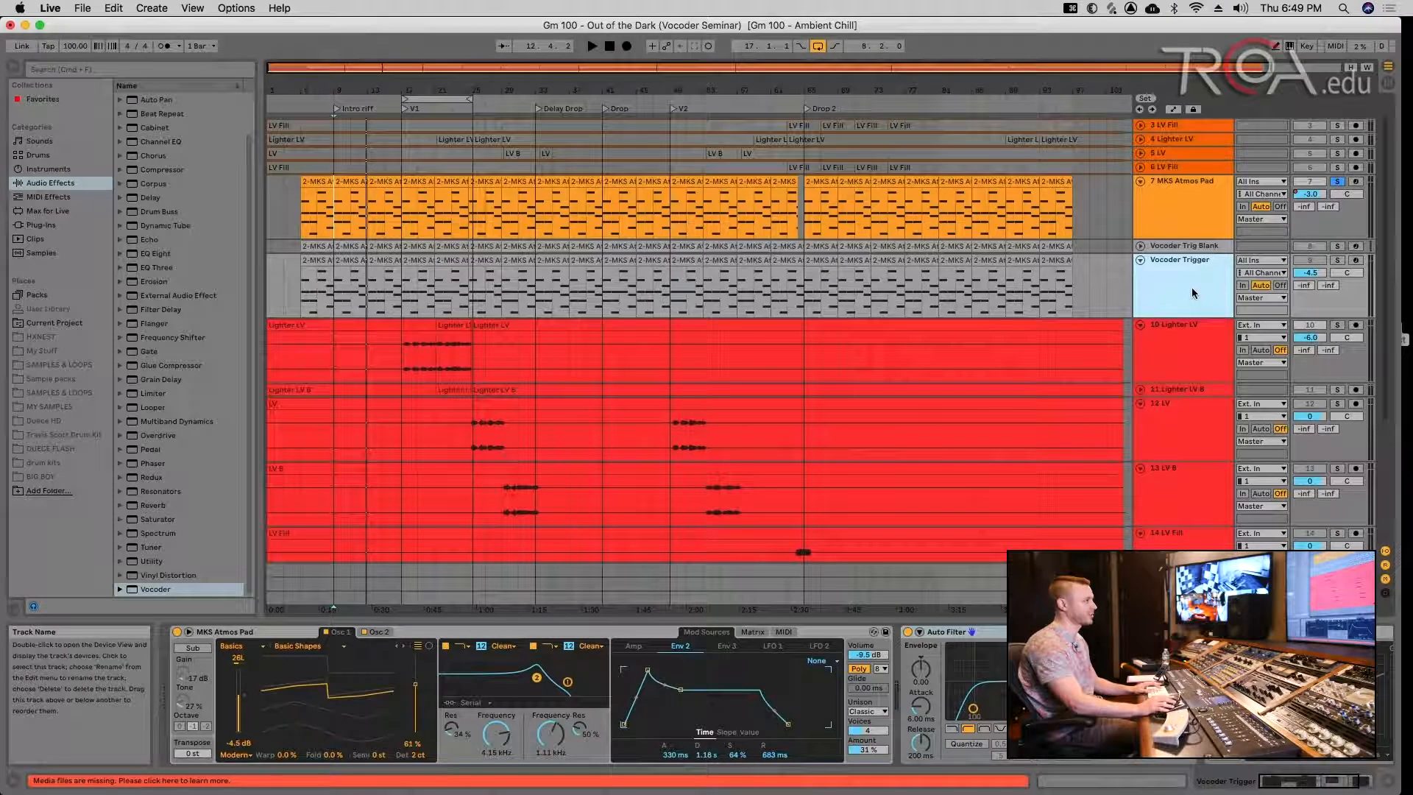
pyautogui.click(1336, 182)
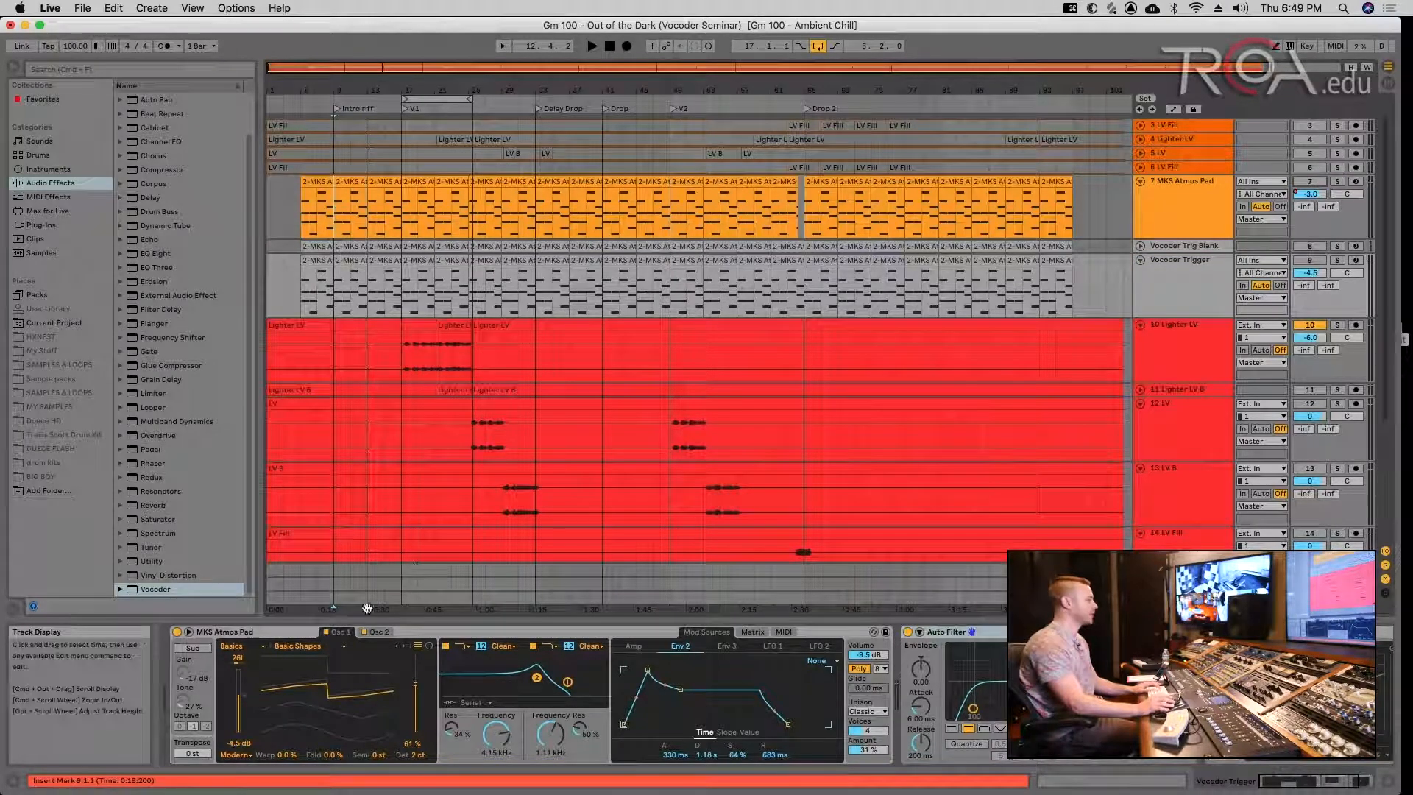
pyautogui.click(1190, 357)
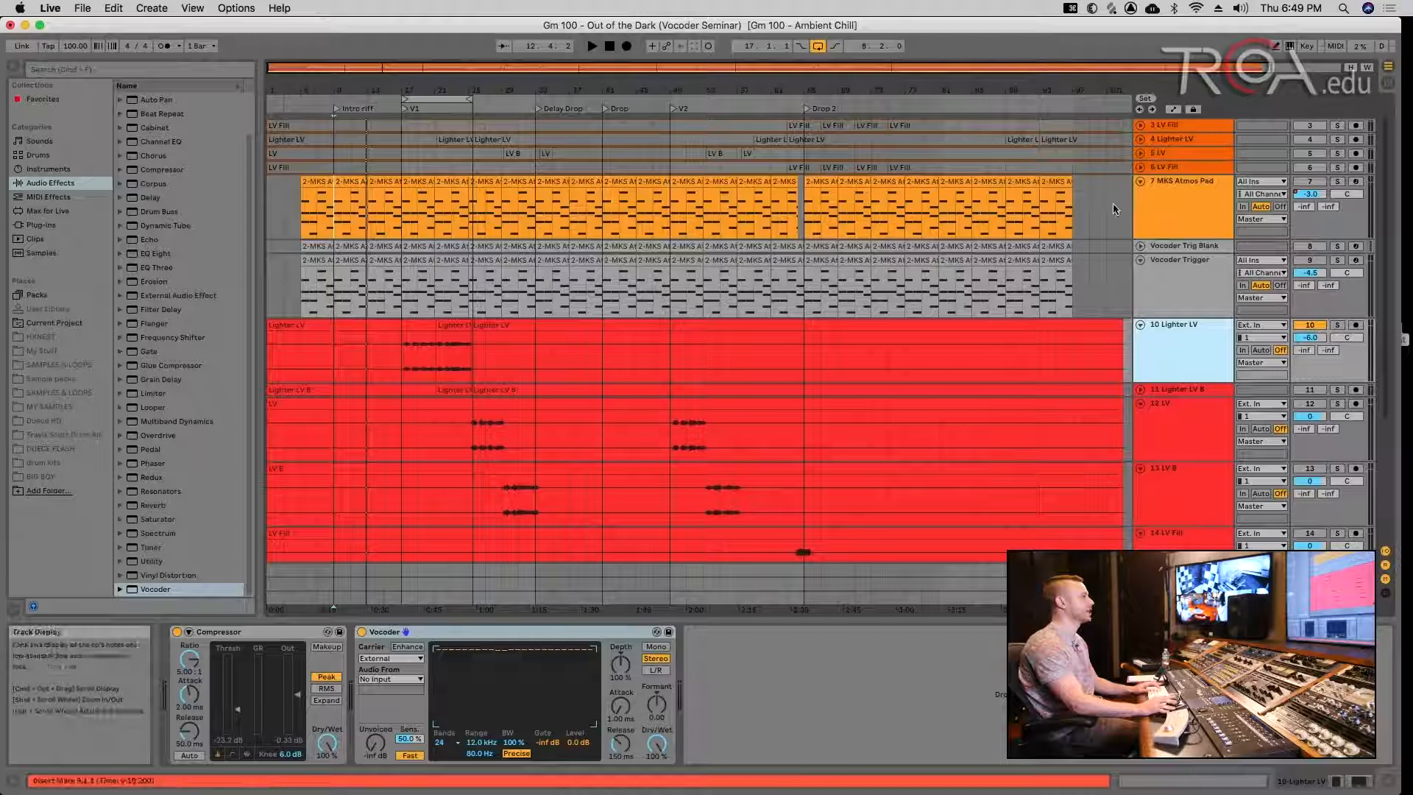
pyautogui.click(1171, 271)
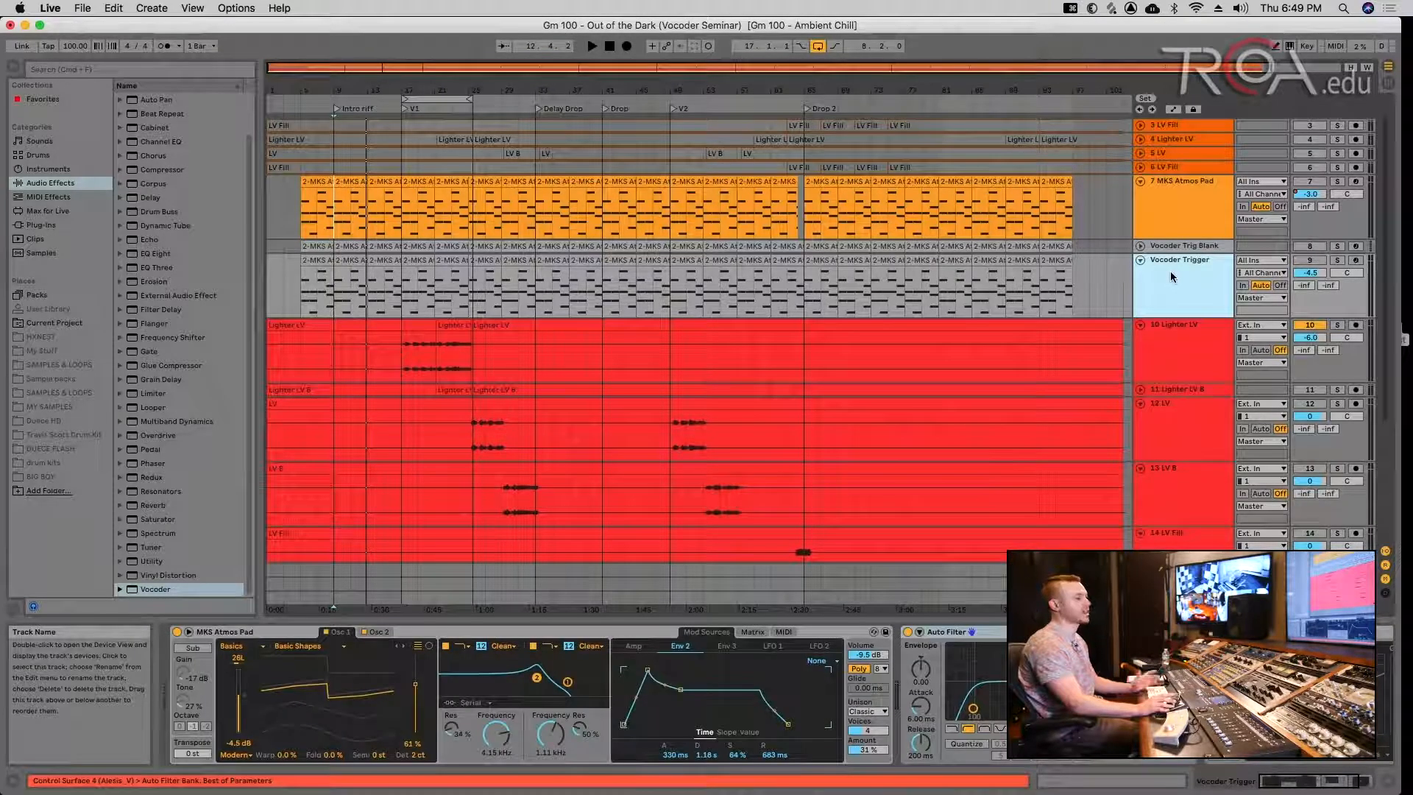
pyautogui.click(1304, 262)
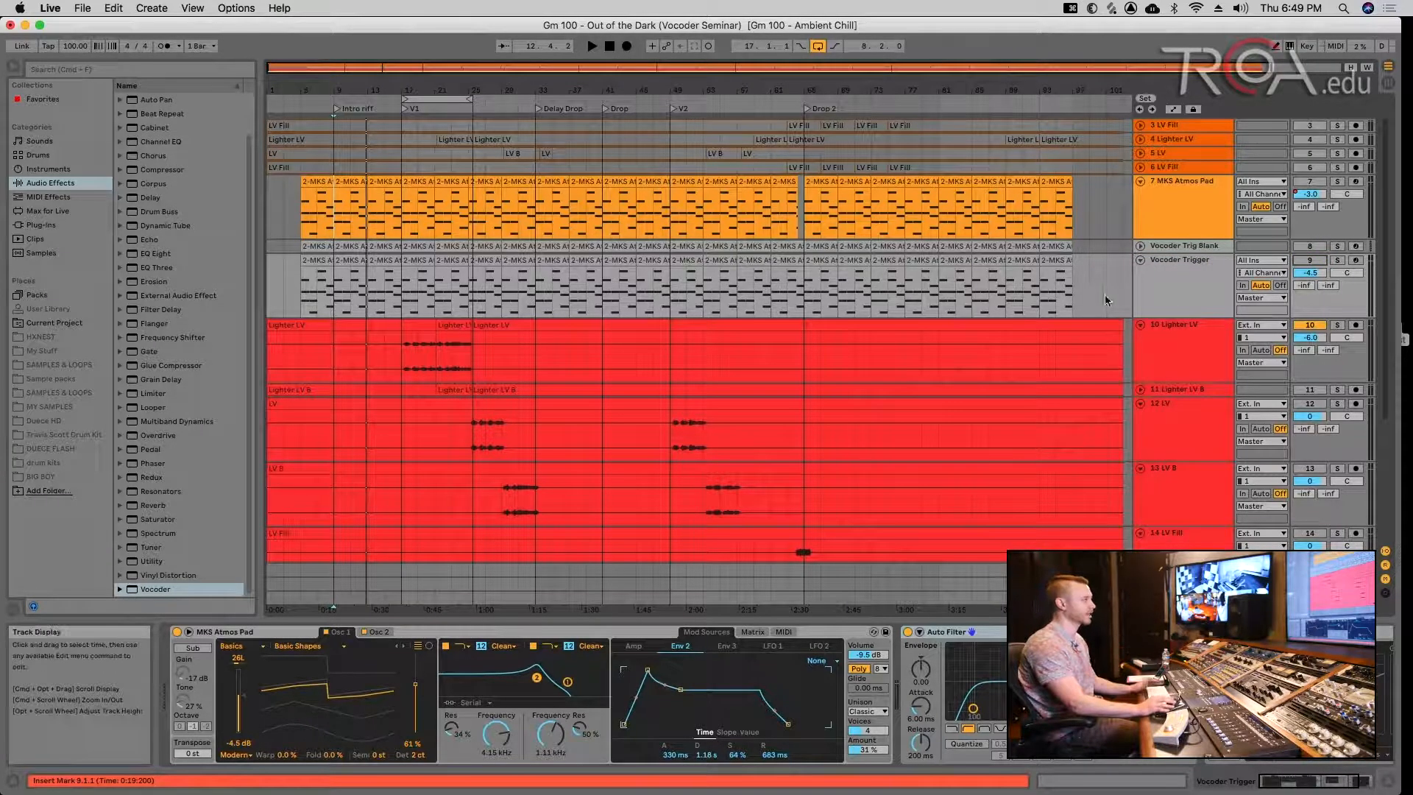
# - Set the external carrier source of the Lighter LV track's Vocoder to Vocoder Trigger
pyautogui.click(1159, 340)
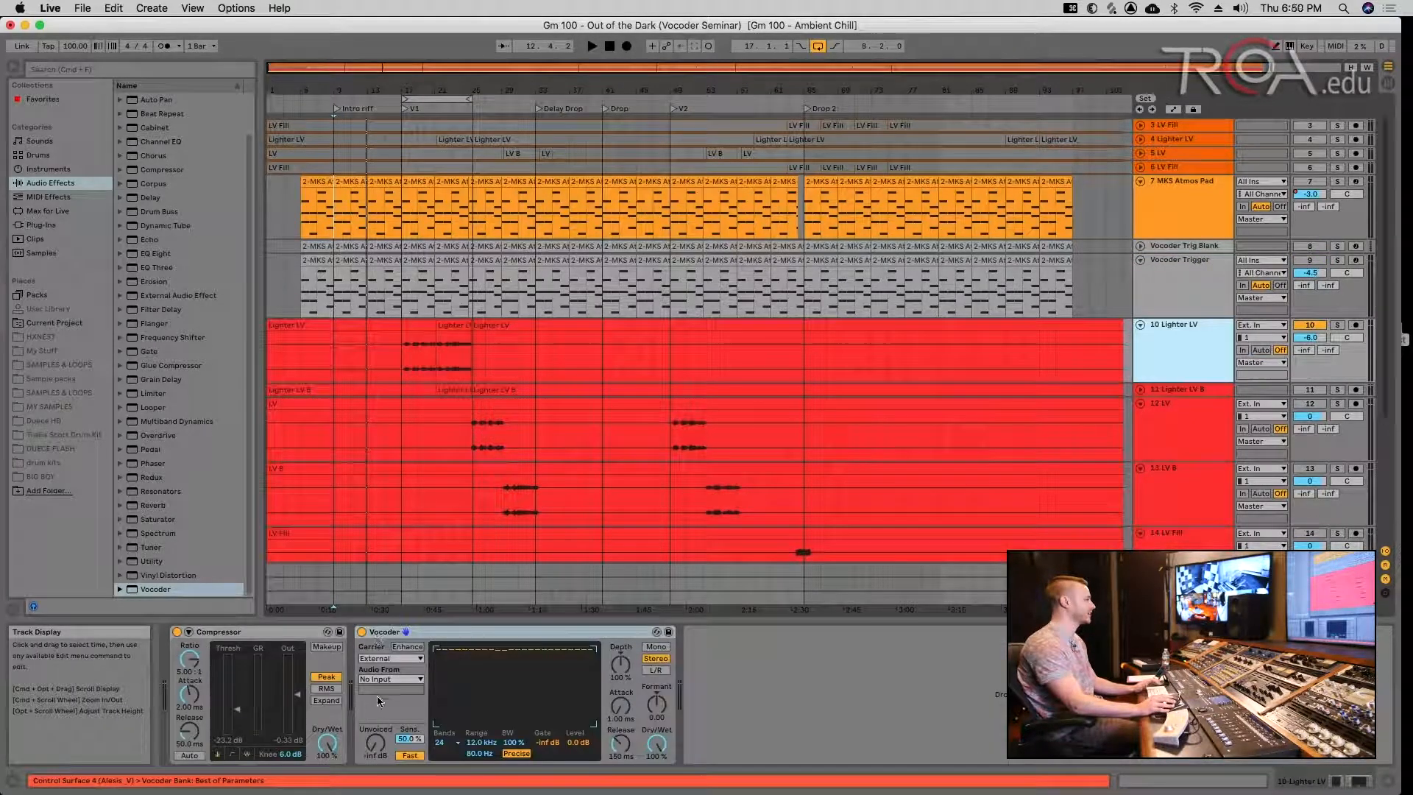
pyautogui.click(391, 679)
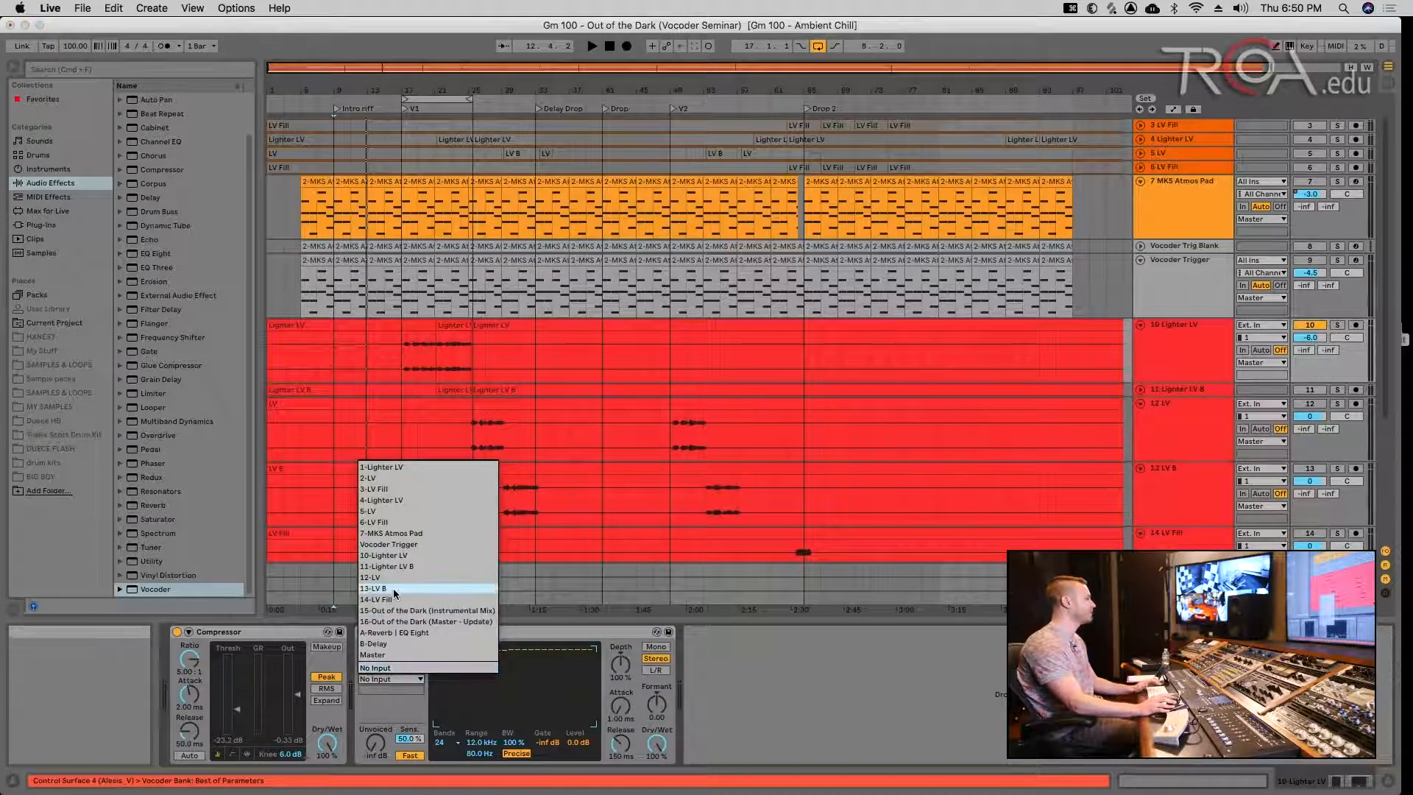
pyautogui.click(389, 544)
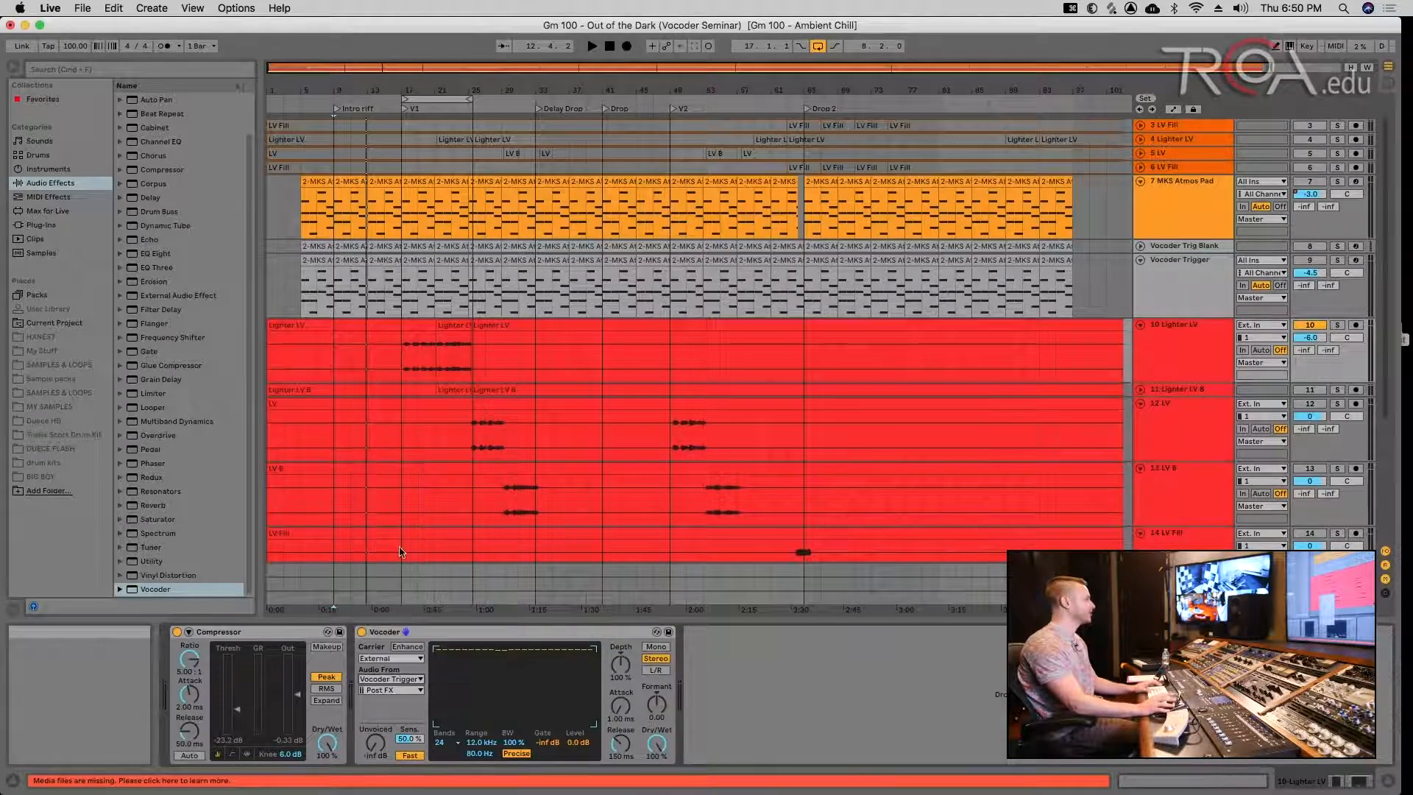
# - Audition the vocoded Lighter LV from the V1 marker and attenuate the lowest bands in the Vocoder's filter bank
pyautogui.click(402, 347)
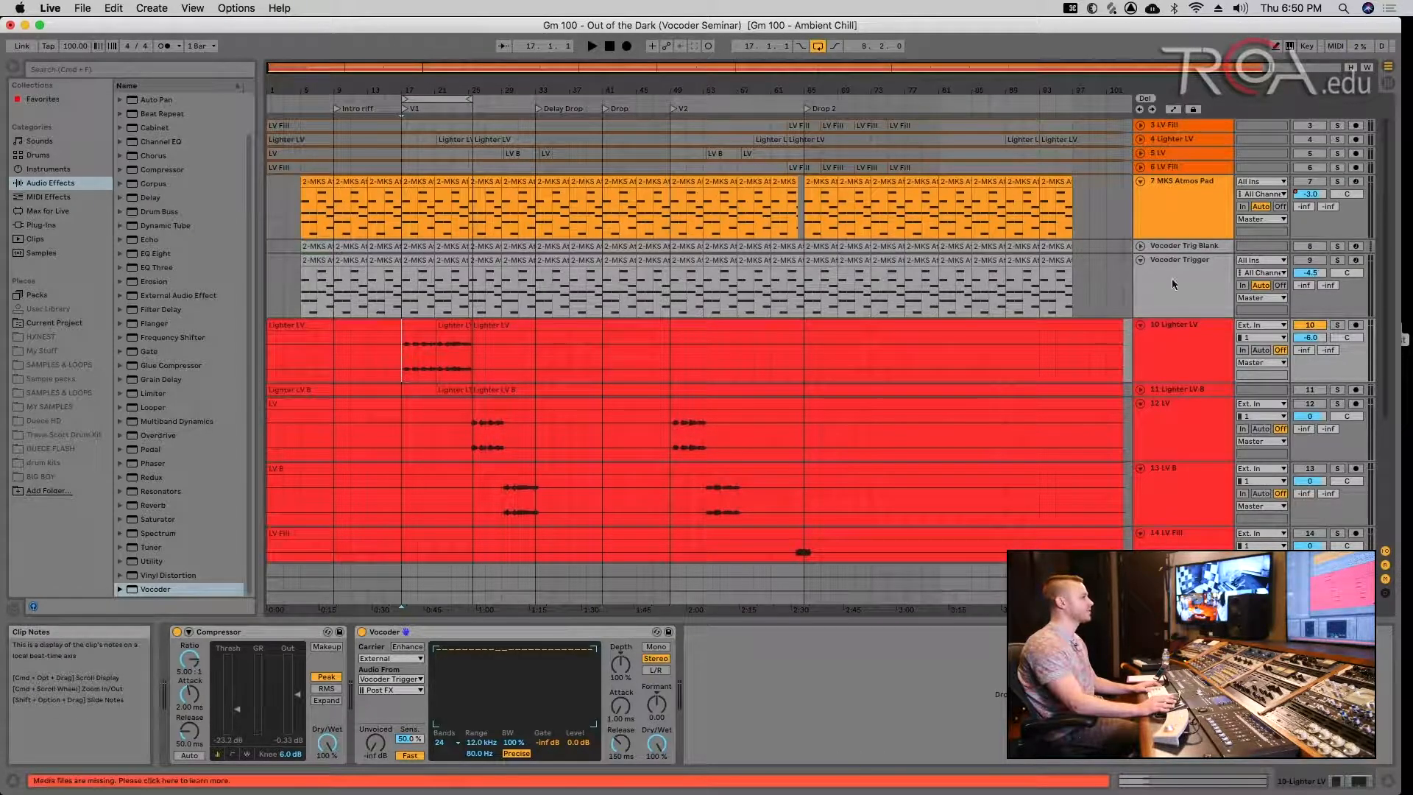
pyautogui.click(1143, 285)
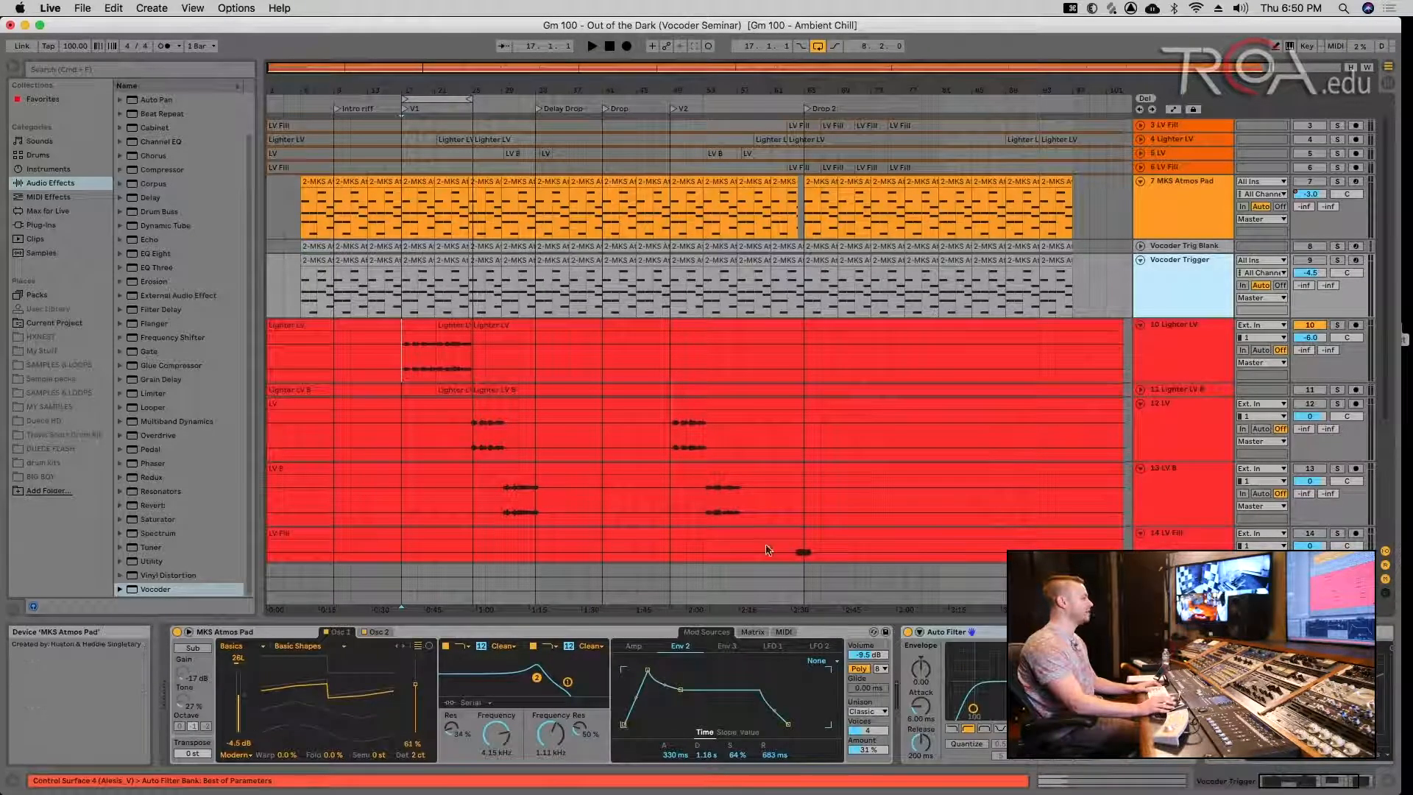
pyautogui.click(1209, 343)
pyautogui.press('space')
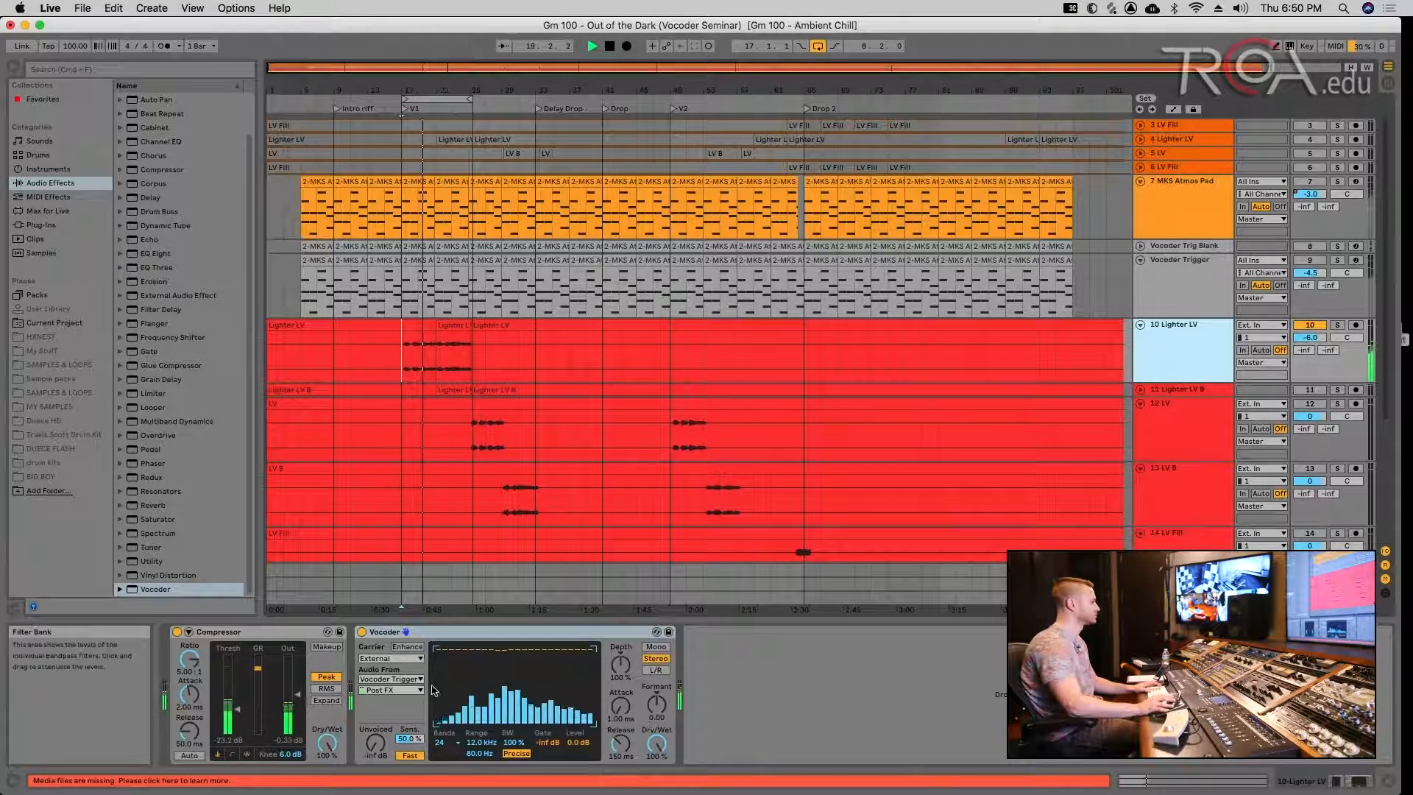
pyautogui.moveTo(432, 692)
pyautogui.mouseDown()
pyautogui.moveTo(480, 653)
pyautogui.moveTo(444, 668)
pyautogui.mouseUp()
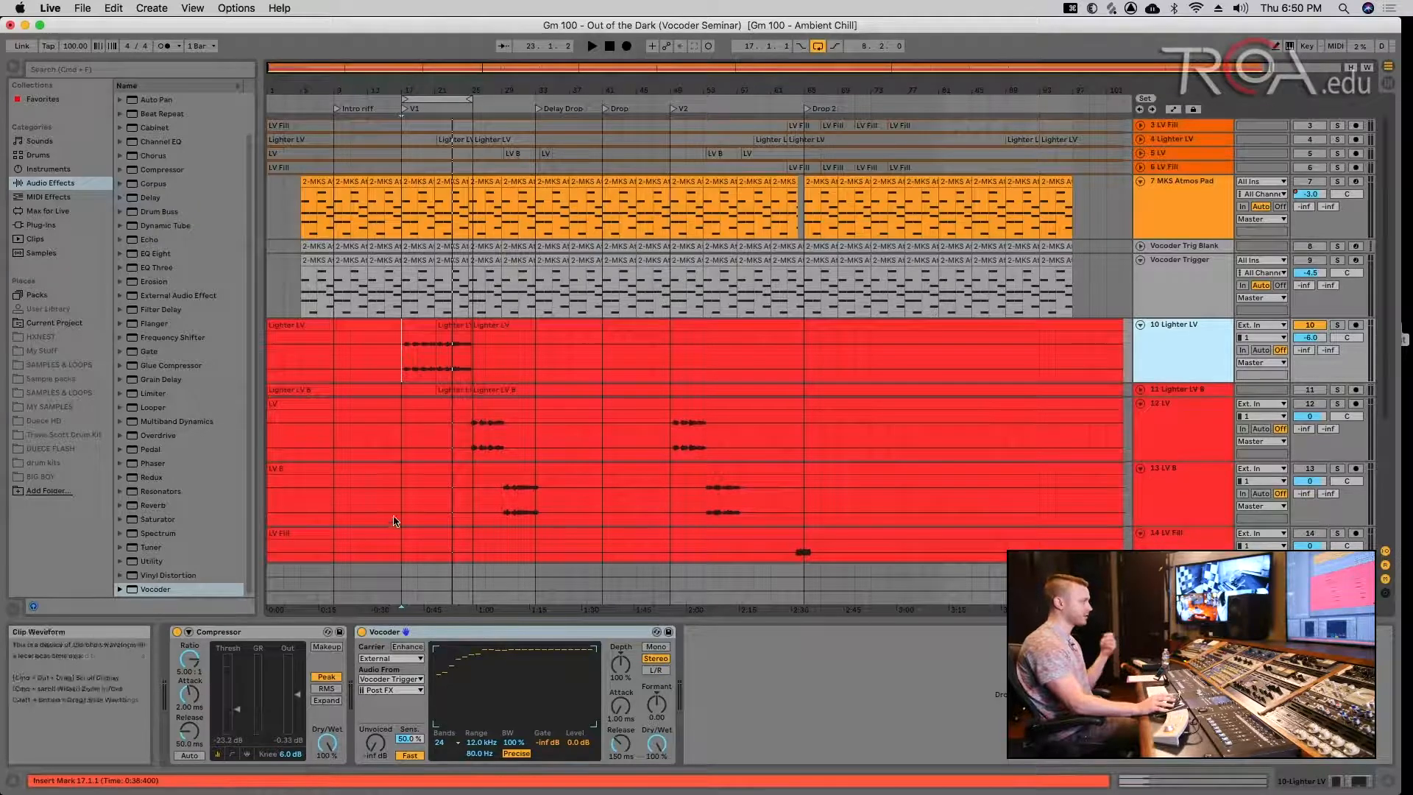
# - Examine the Vocoder's Pre FX, Post FX and Post Mixer source options and the Vocoder Trigger track's device chain
pyautogui.click(408, 690)
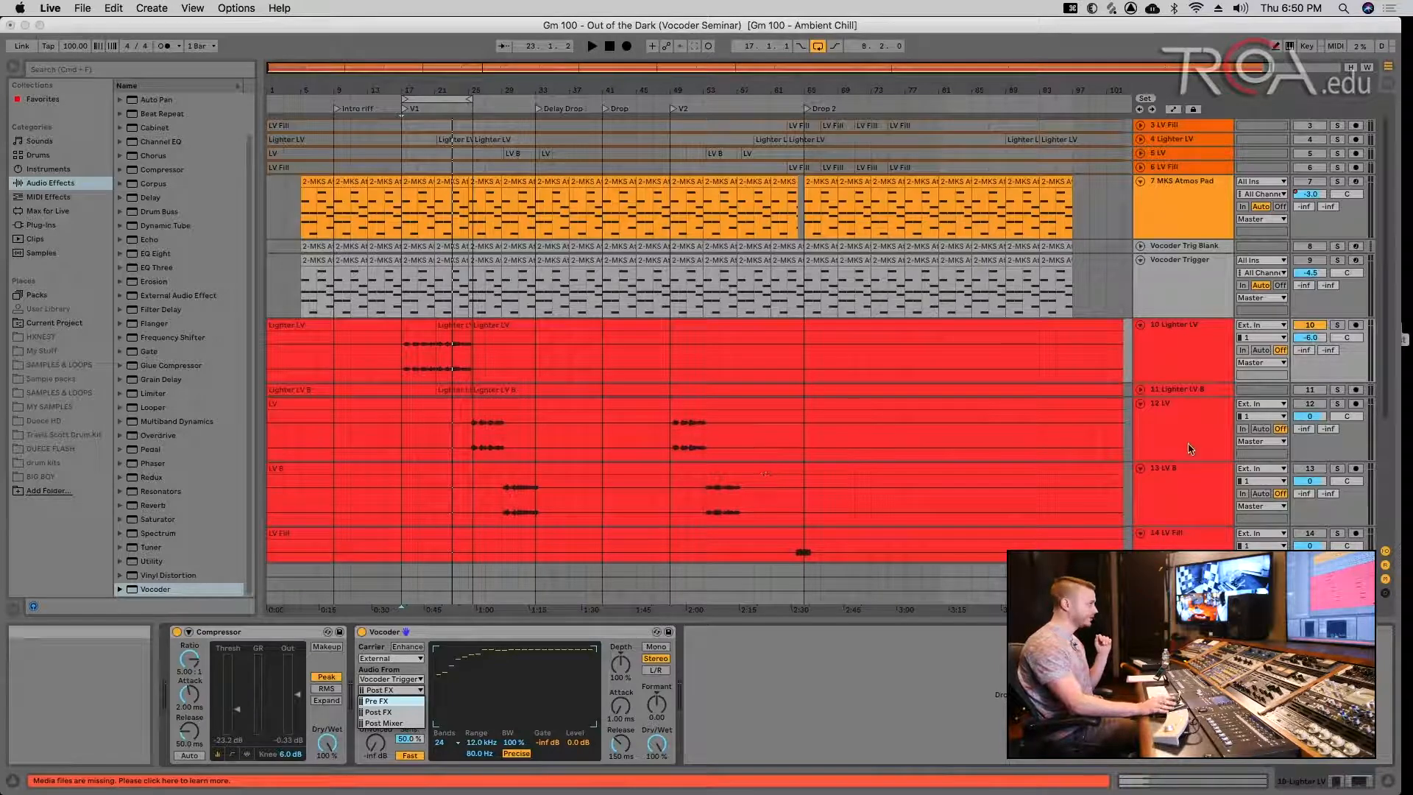
pyautogui.click(1216, 281)
pyautogui.click(1203, 274)
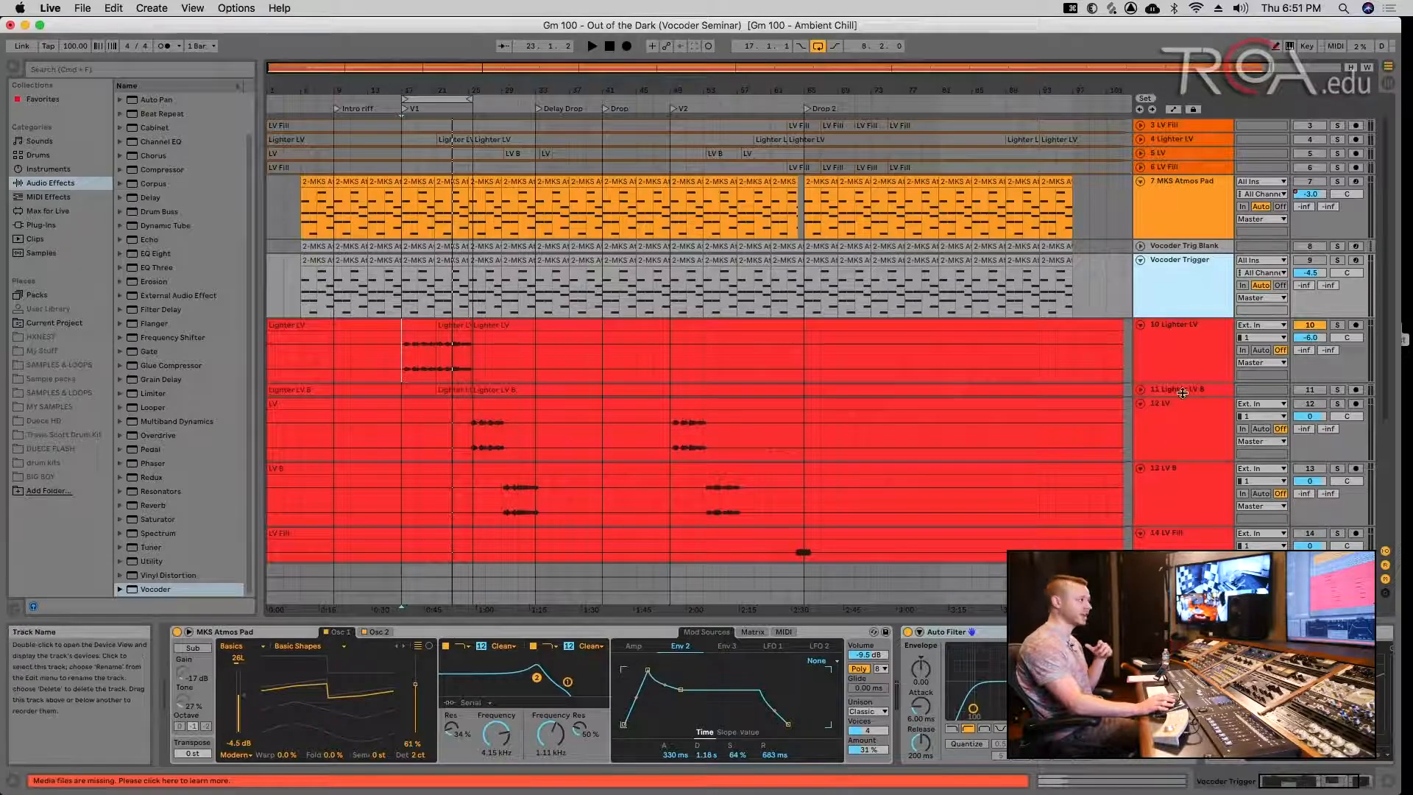
pyautogui.click(1205, 354)
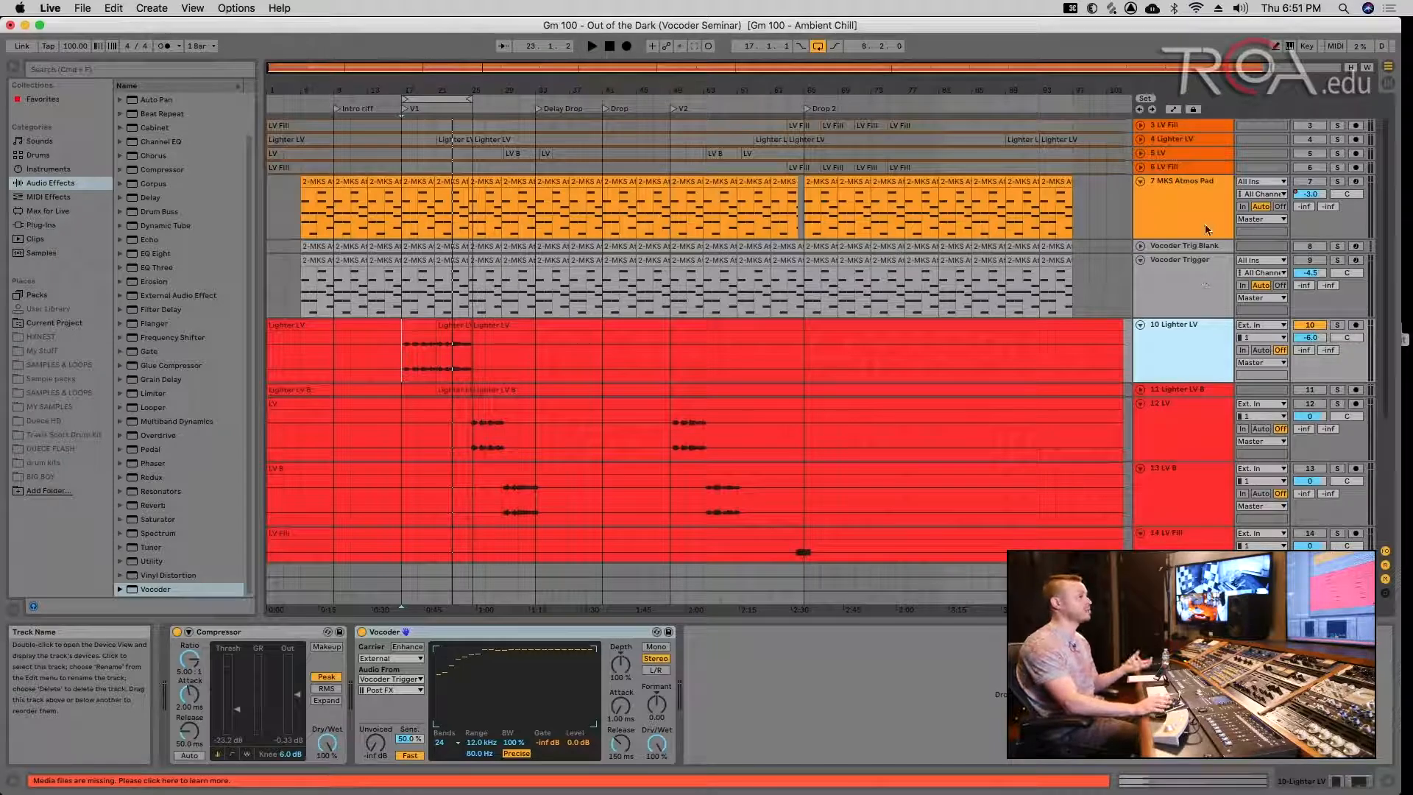
pyautogui.click(1187, 280)
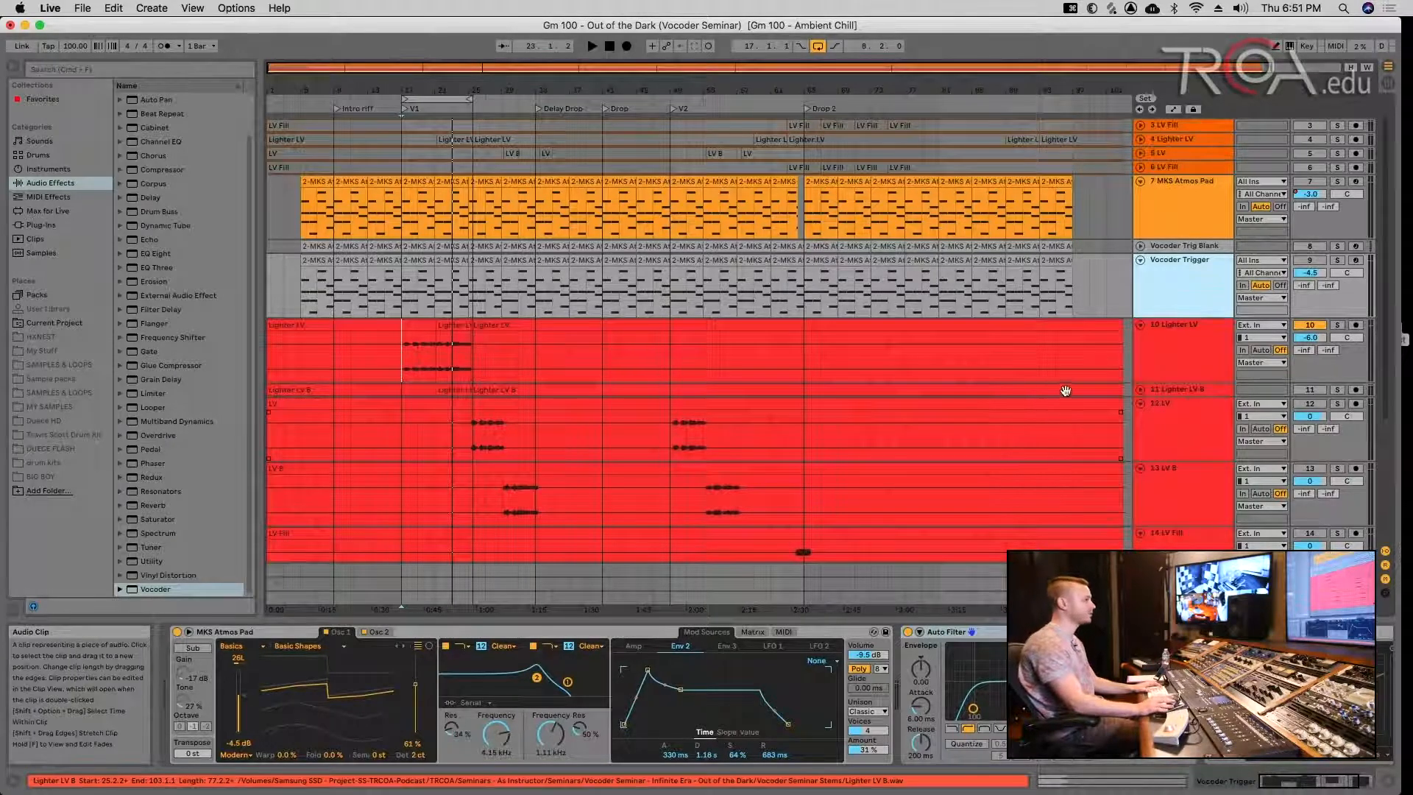
# - Restore the Lighter LV Vocoder's filter bank to full level and audition the vocal with 20 bands
pyautogui.click(1161, 377)
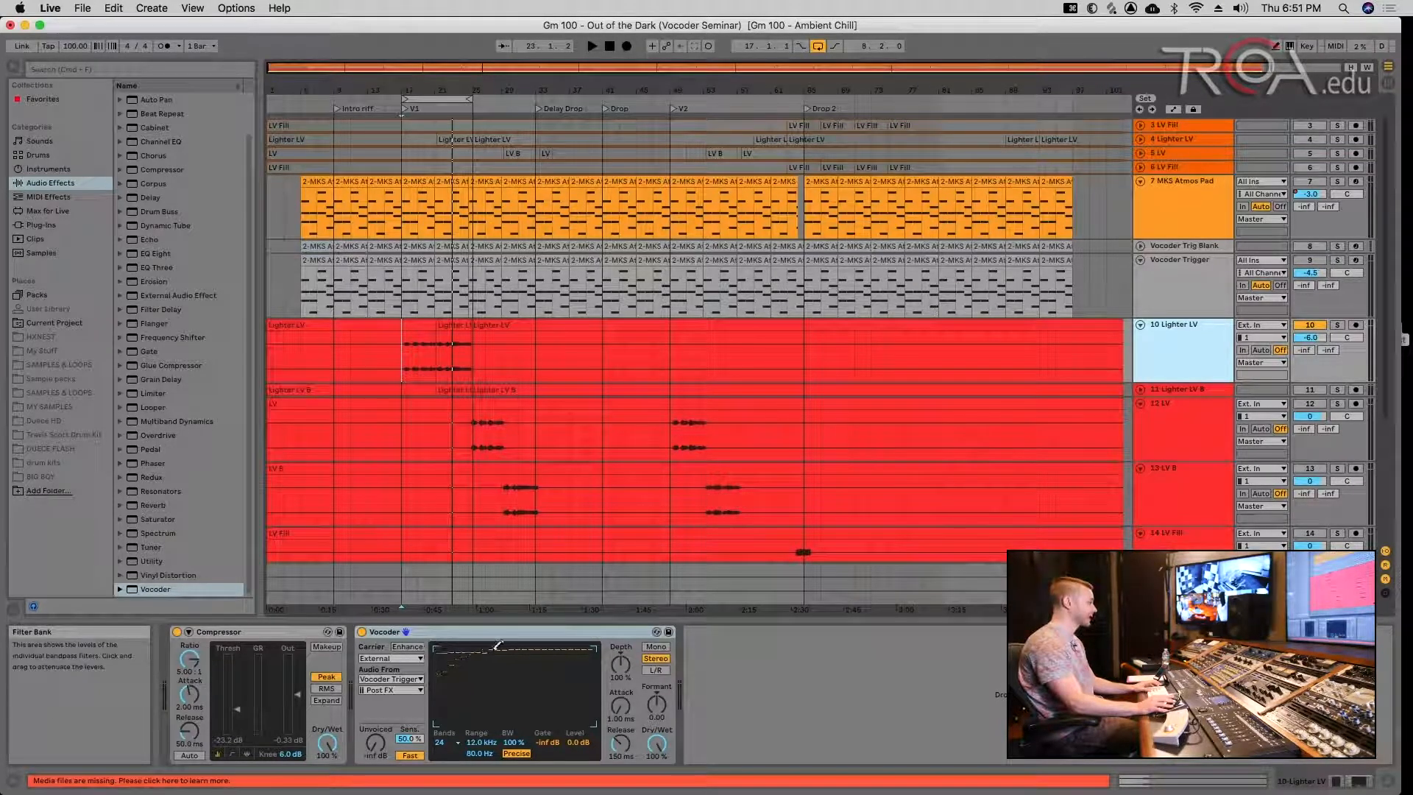
pyautogui.moveTo(468, 639)
pyautogui.mouseDown()
pyautogui.moveTo(449, 639)
pyautogui.moveTo(494, 636)
pyautogui.mouseUp()
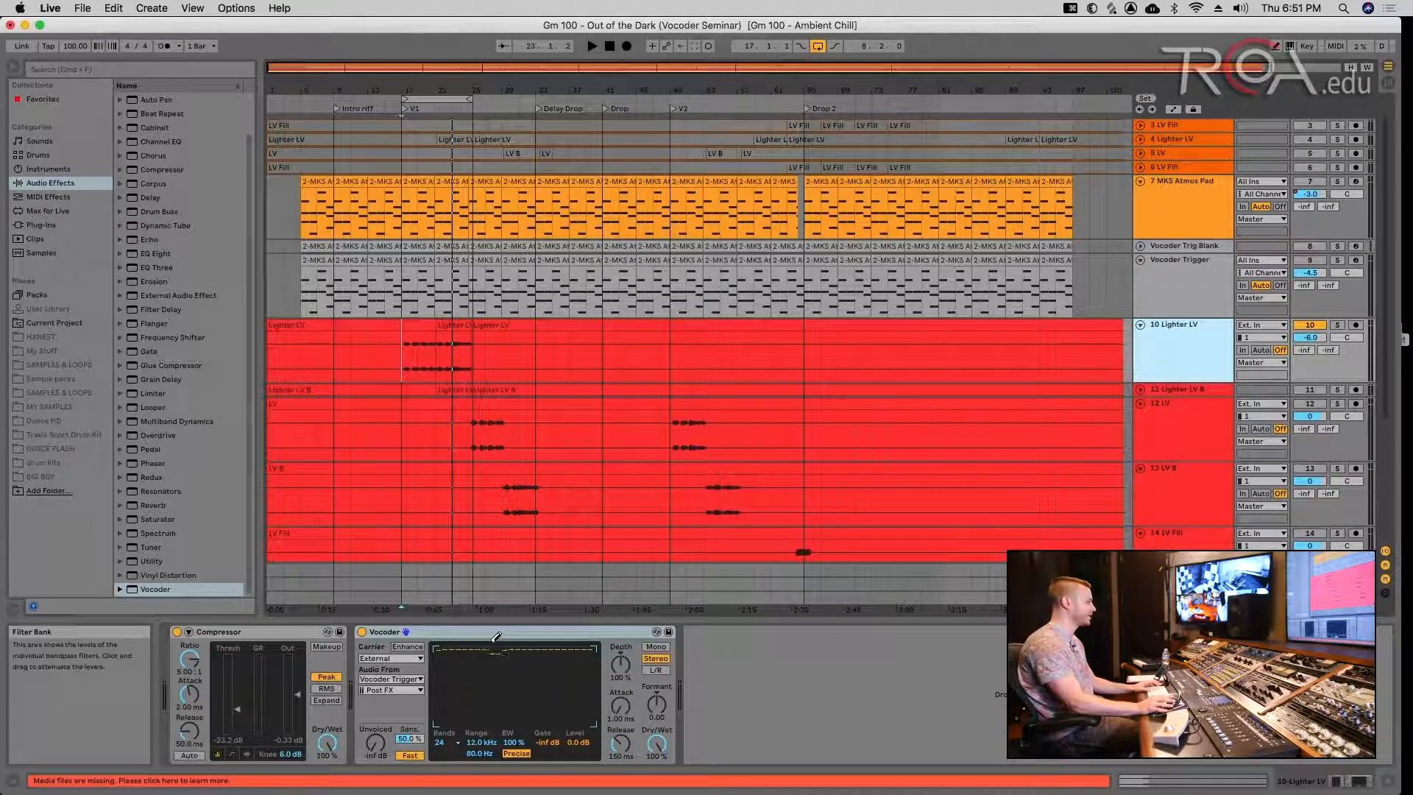
pyautogui.click(445, 742)
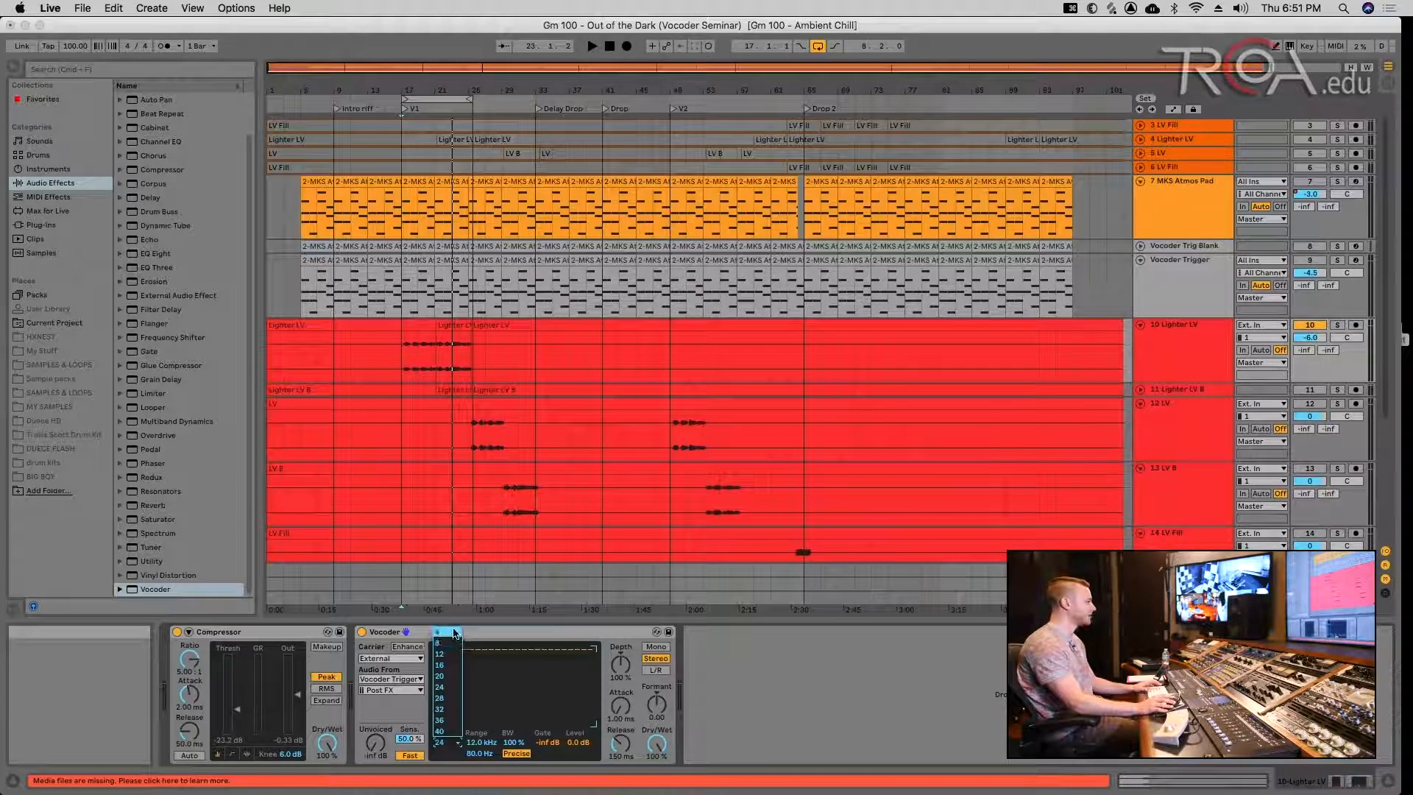
pyautogui.click(447, 676)
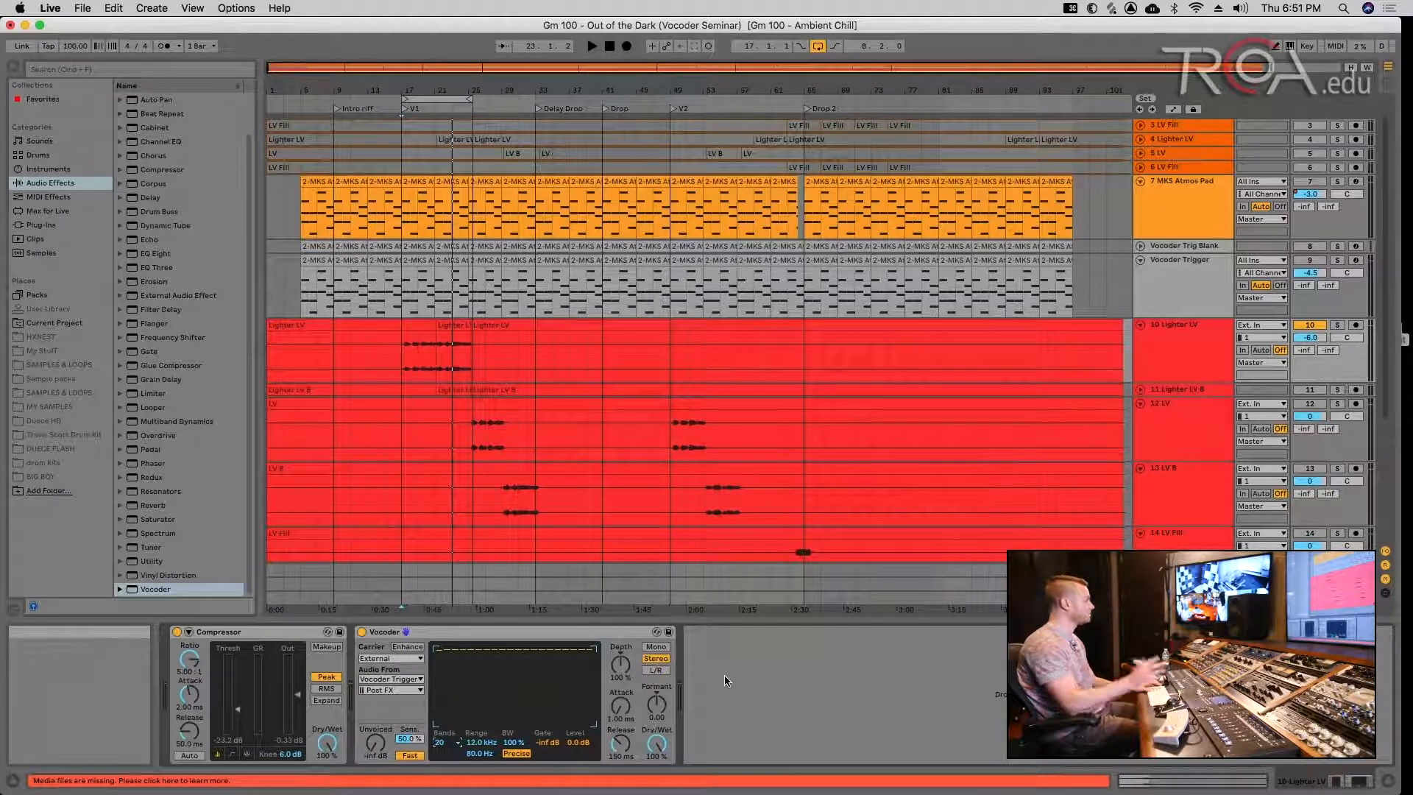
pyautogui.press('space')
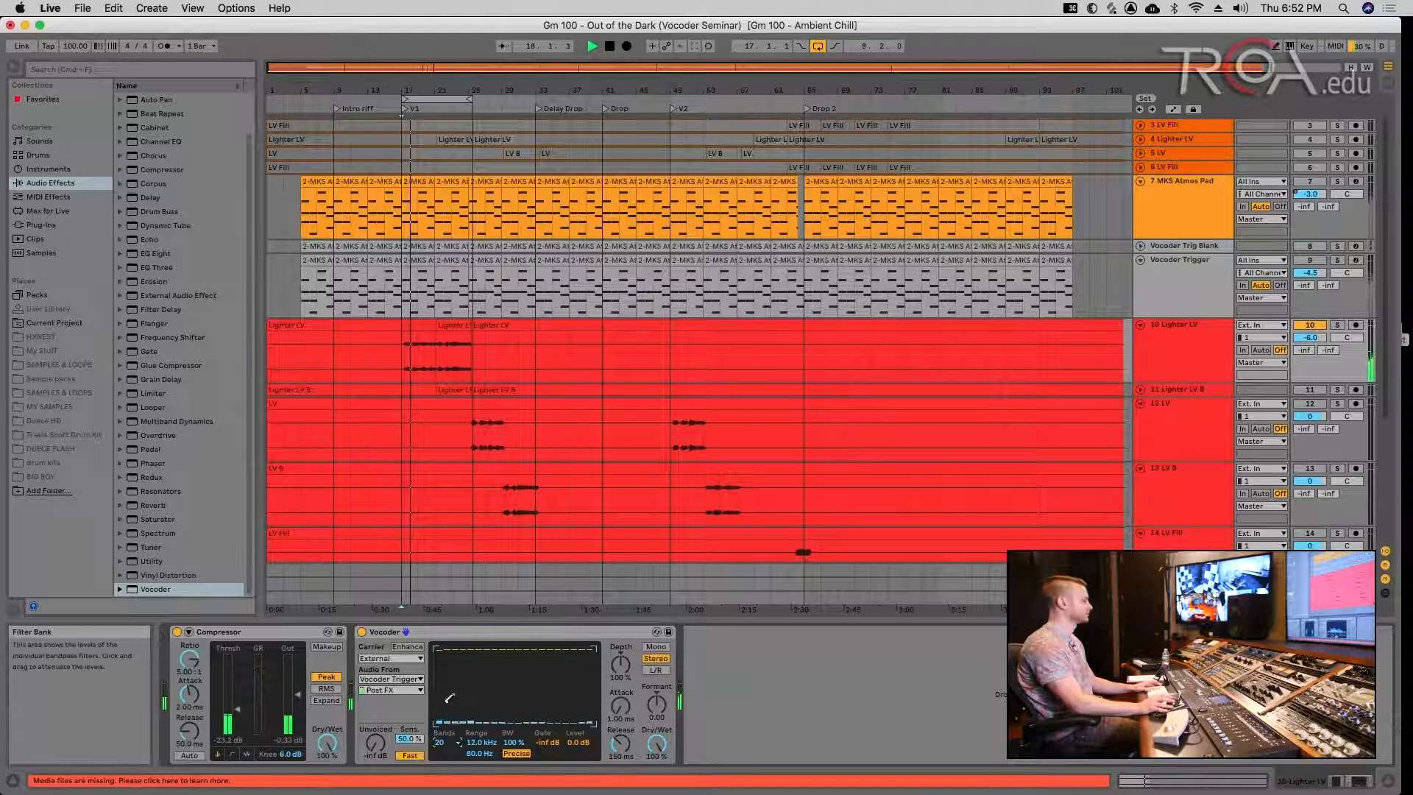
# - Reduce the Vocoder to 4 bands and audition the vocal from the V1 marker
pyautogui.click(450, 744)
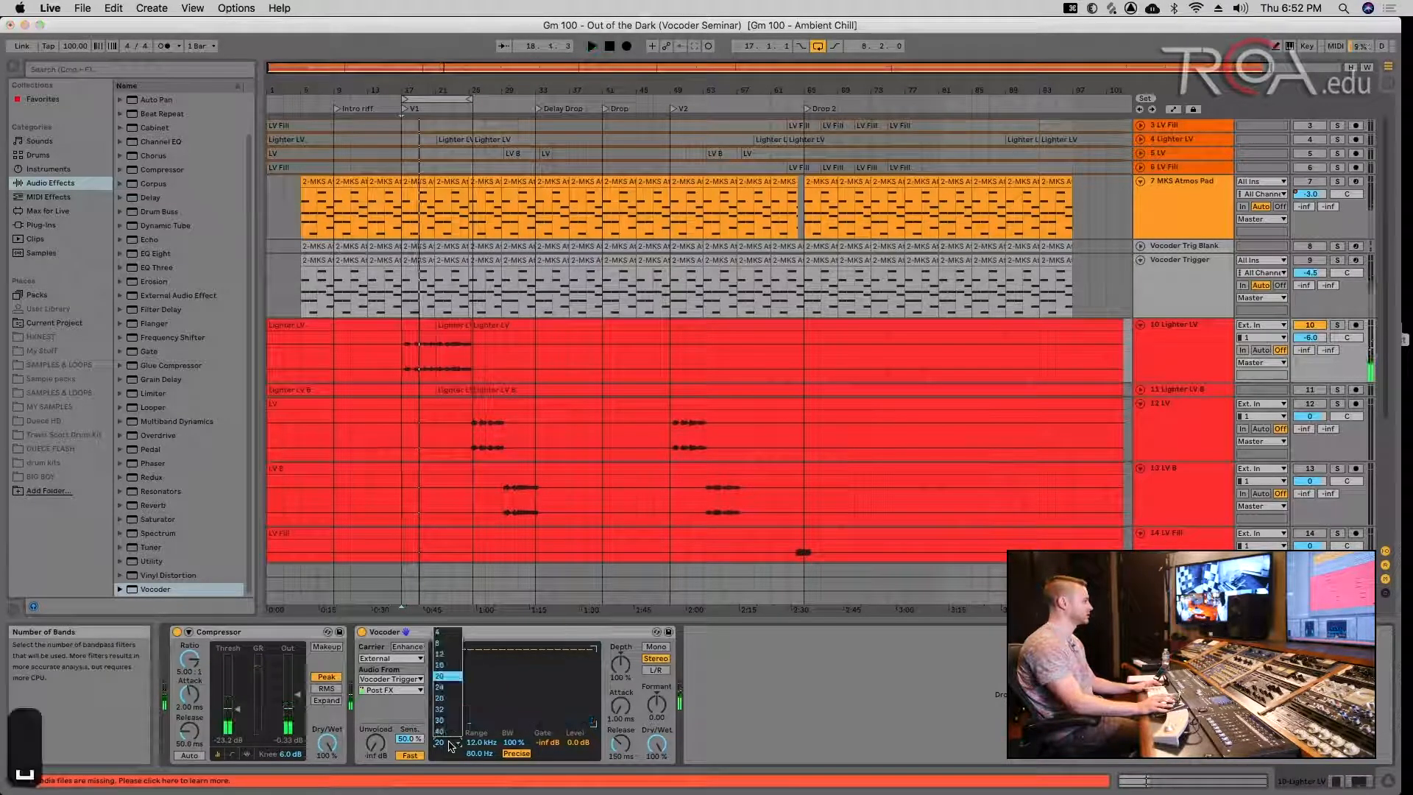
pyautogui.click(447, 633)
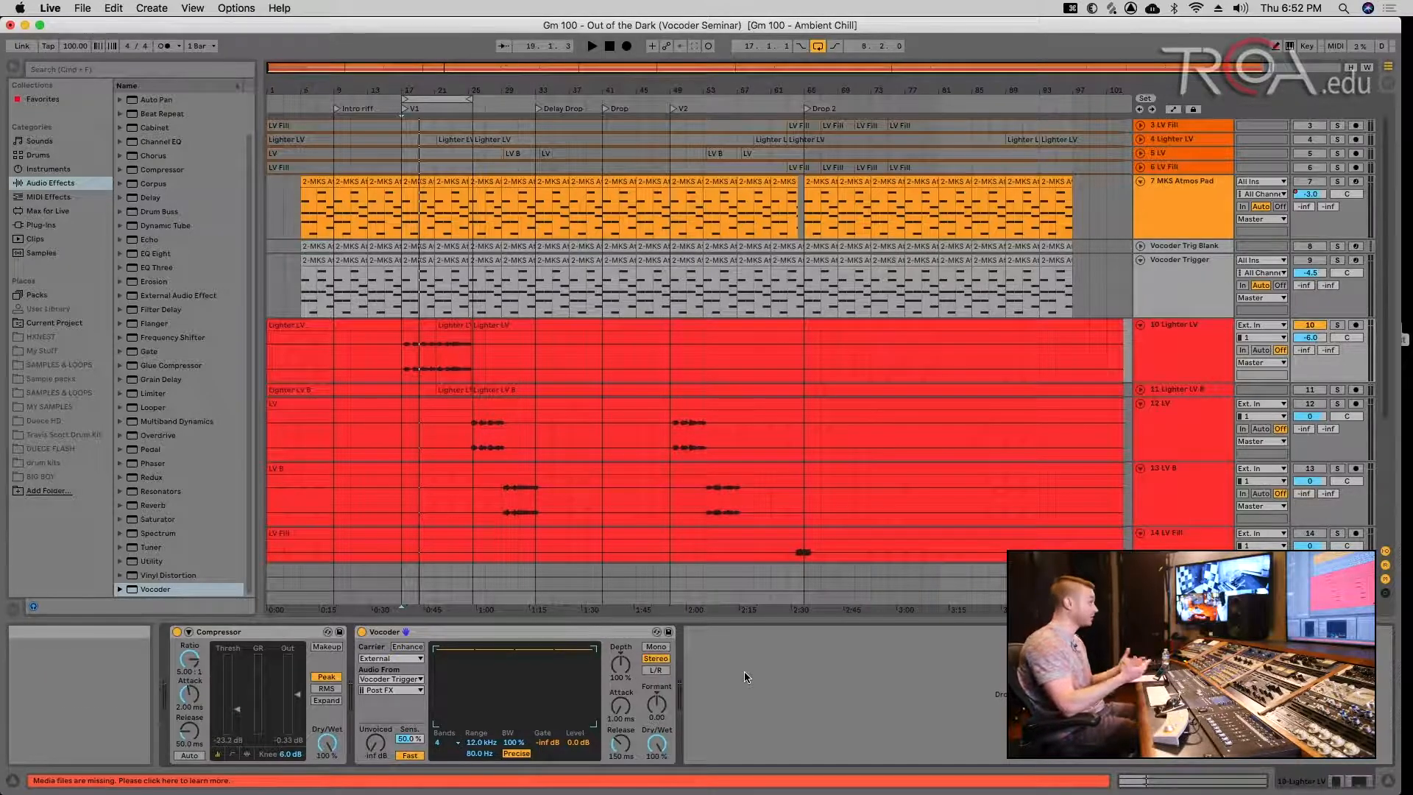
pyautogui.press('space')
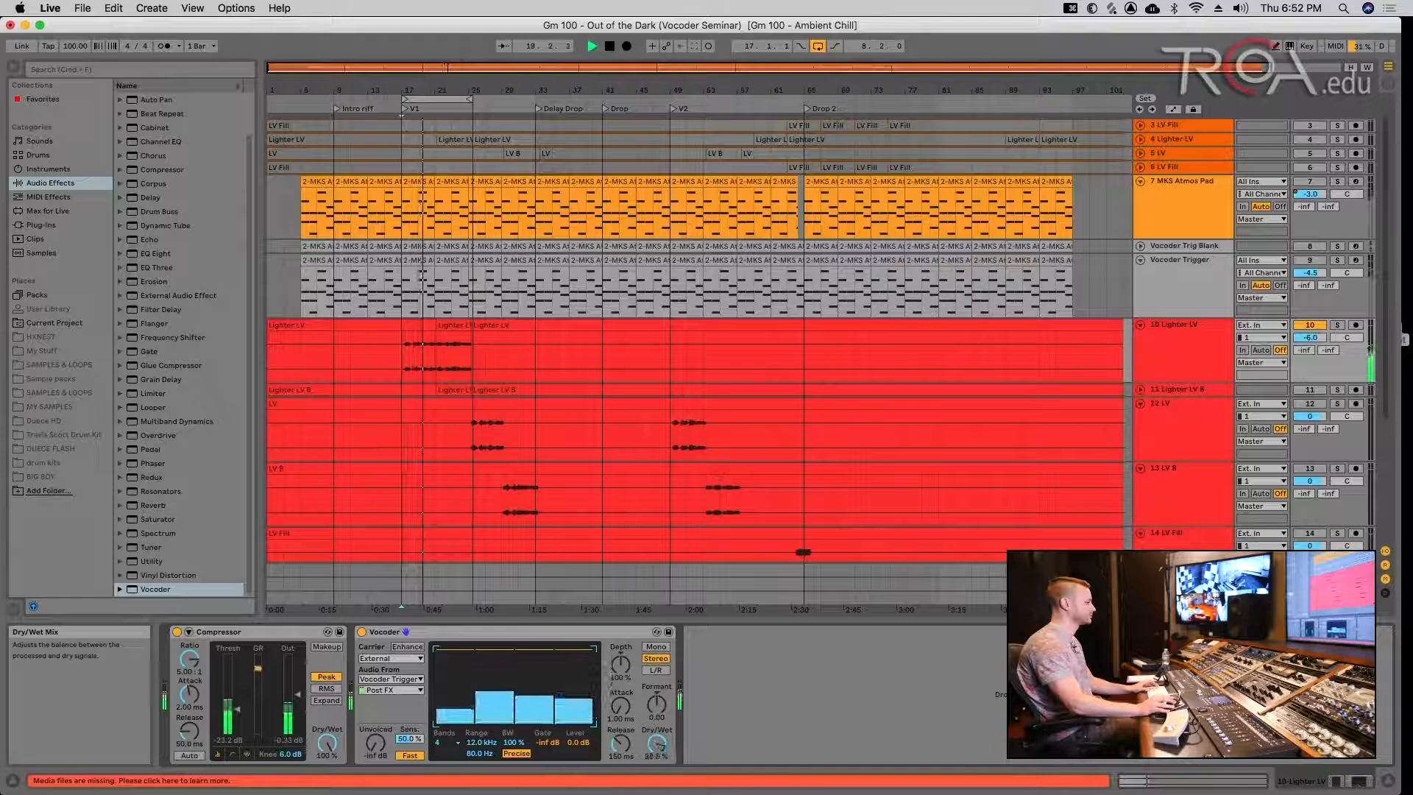
# - Balance the vocal during playback with the Compressor's output gain at about -6.94 dB and the Vocoder's level at -1.5 dB
pyautogui.moveTo(576, 743); pyautogui.dragTo(578, 745)
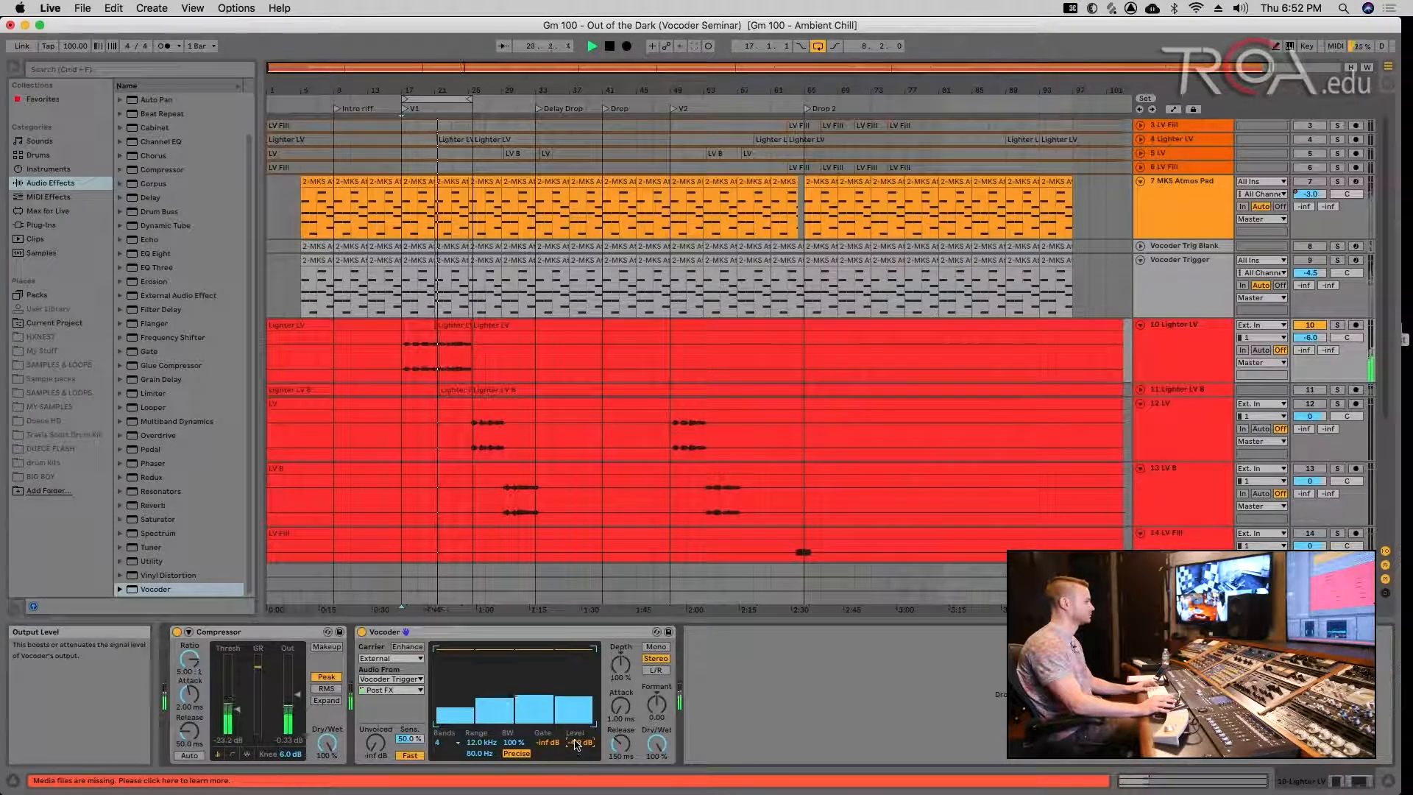
pyautogui.moveTo(294, 701); pyautogui.dragTo(298, 705)
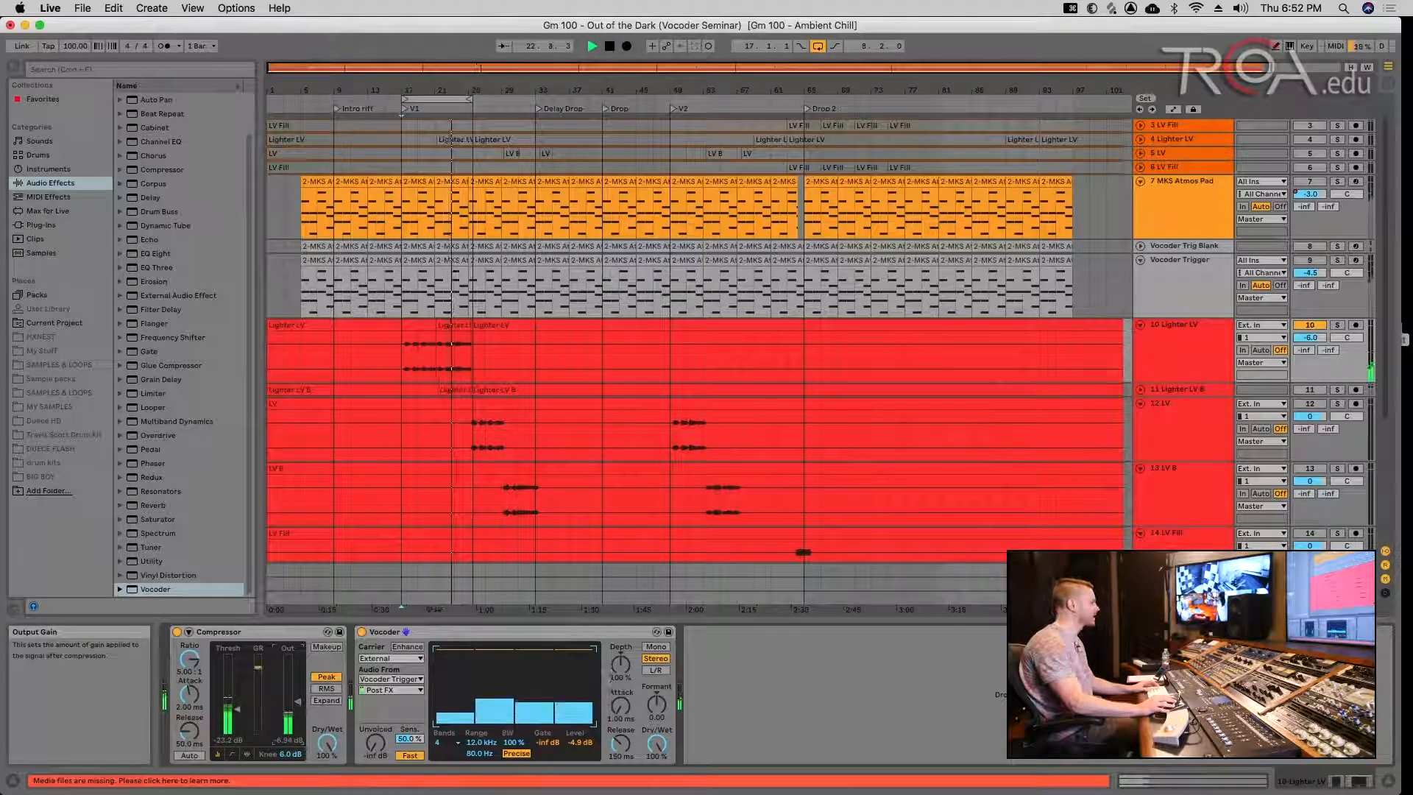
pyautogui.press('space')
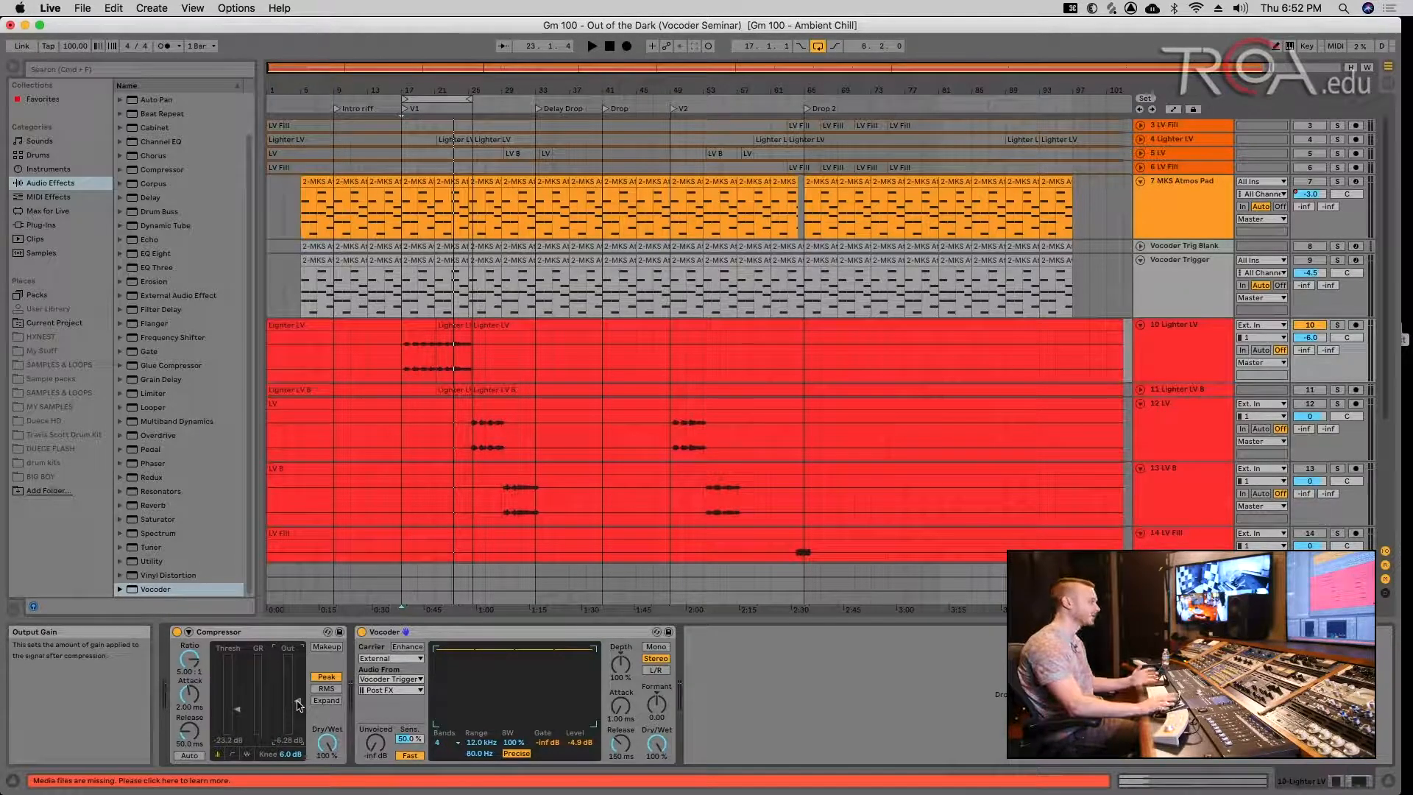
pyautogui.moveTo(298, 698); pyautogui.dragTo(299, 700)
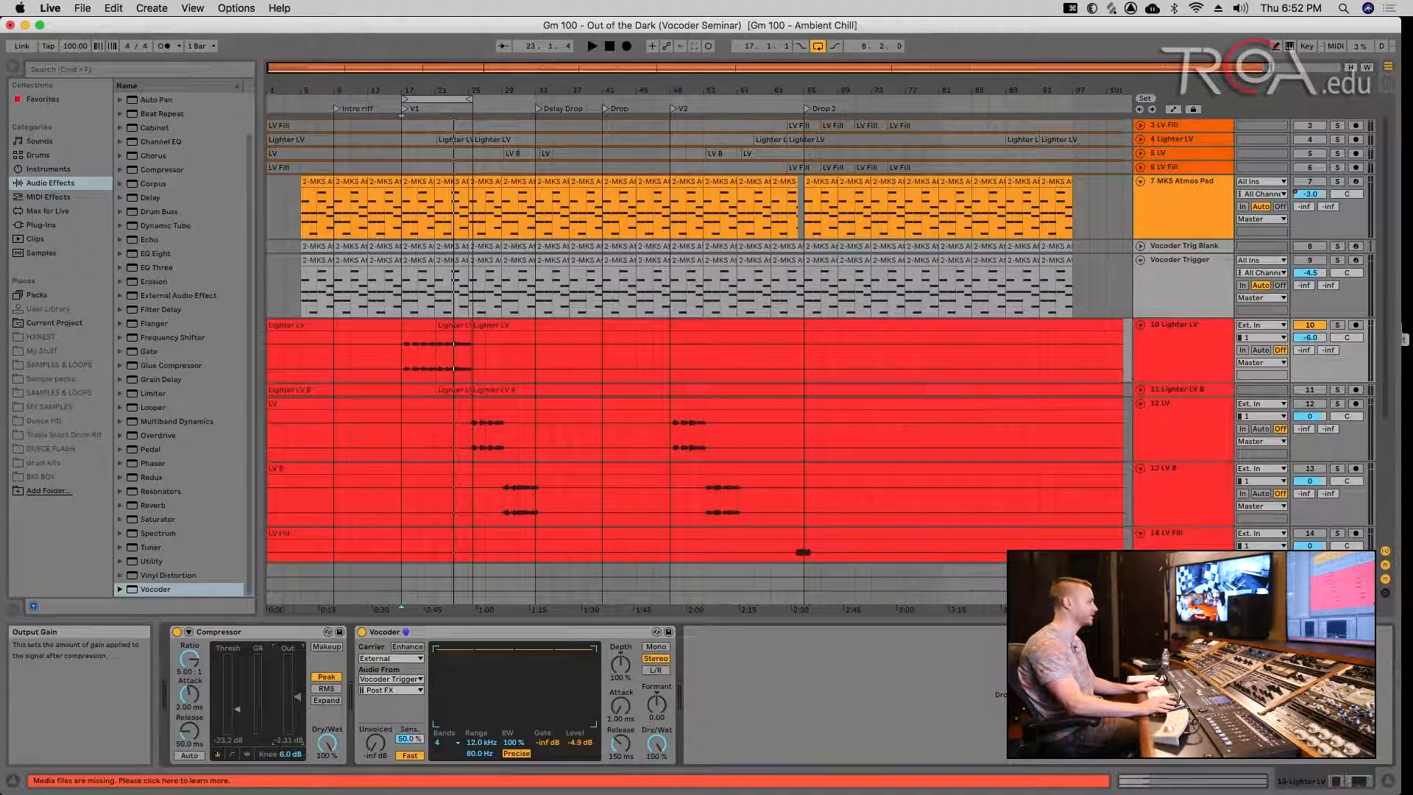
pyautogui.press('space')
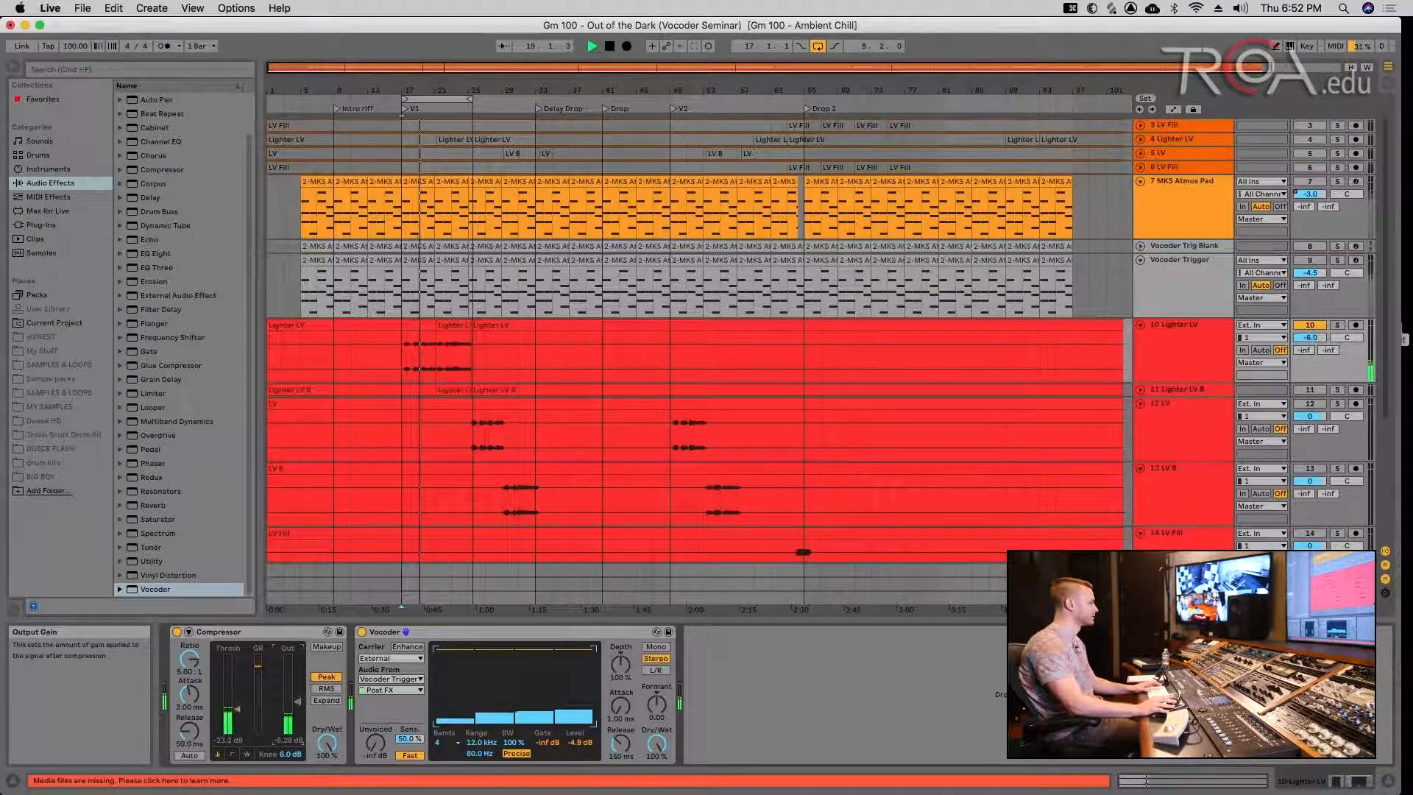
pyautogui.doubleClick(579, 743)
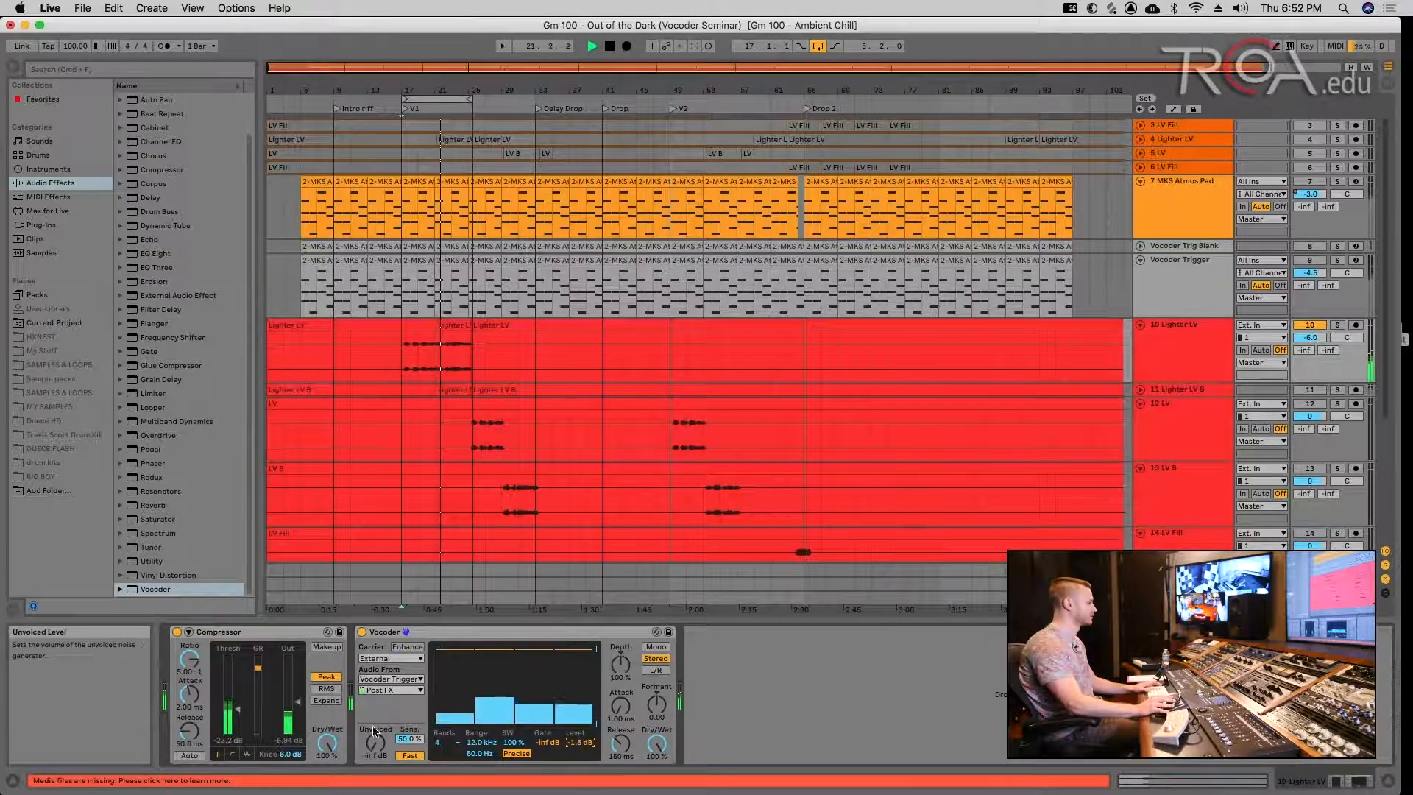
# - Set the Vocoder's number of bands to 8 while the vocal plays
pyautogui.click(445, 742)
pyautogui.click(446, 644)
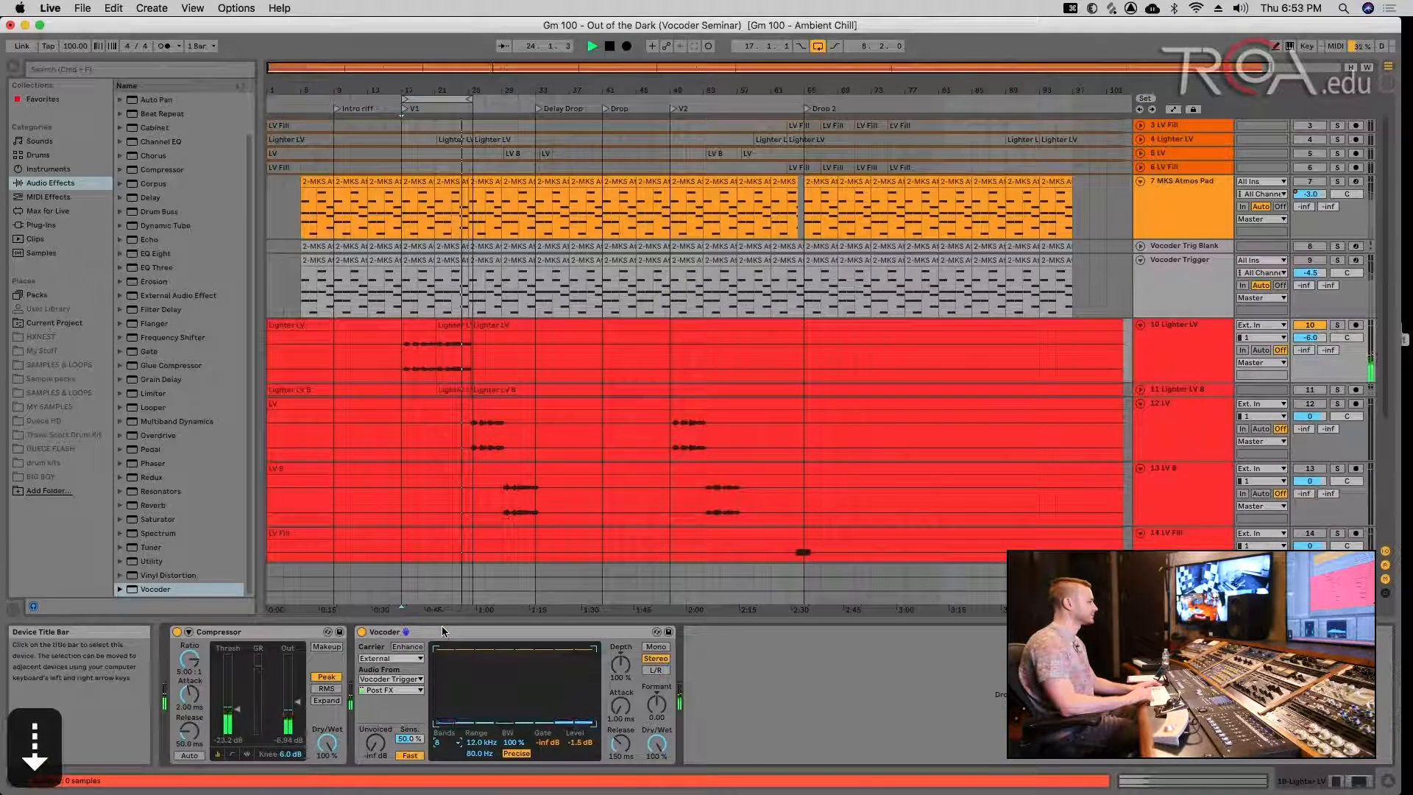
# - Raise the Vocoder's number of bands stepwise from 12 to 40 while the vocal plays, stopping playback at 40
pyautogui.press('Down')
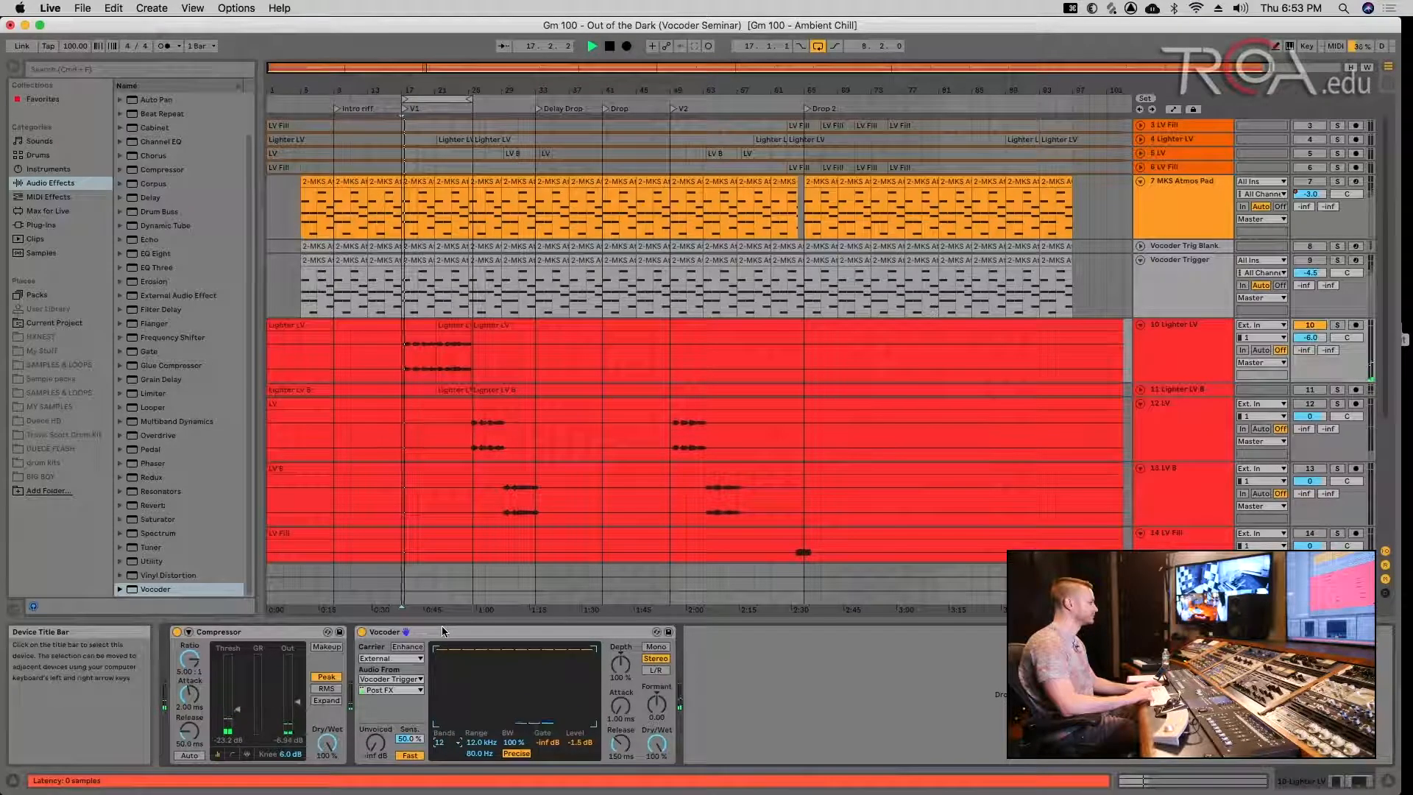
pyautogui.press('Down')
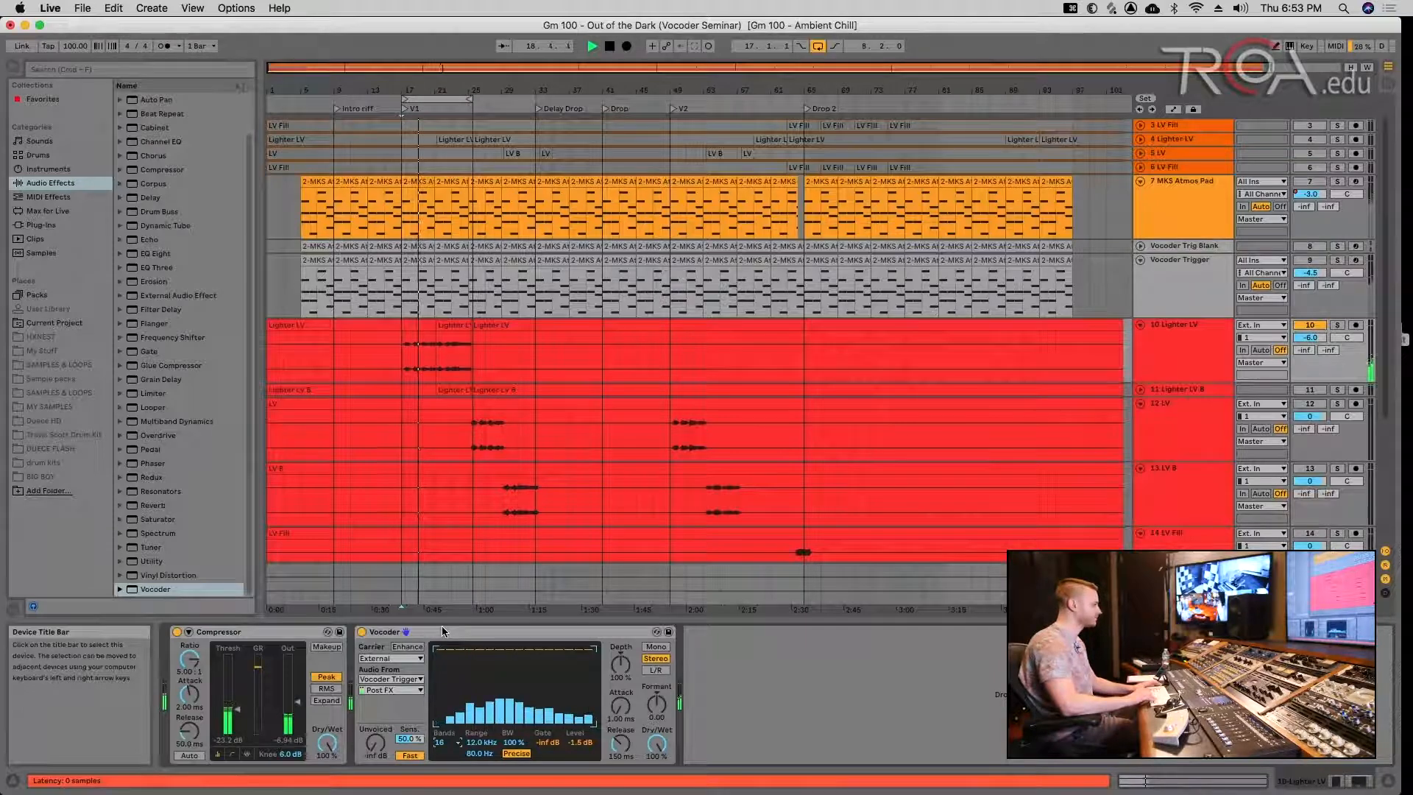
pyautogui.press('Down')
pyautogui.press('Down')
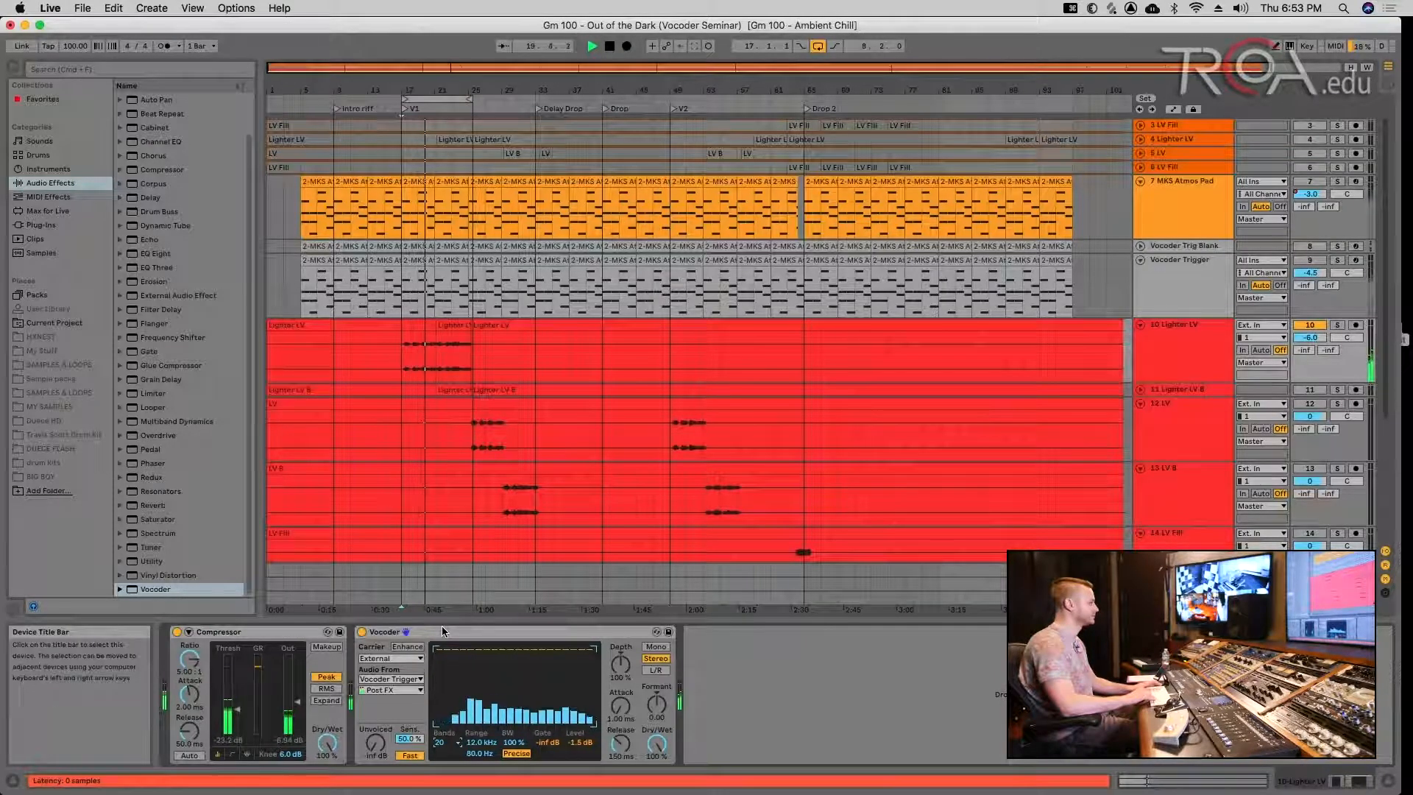
pyautogui.press('Down')
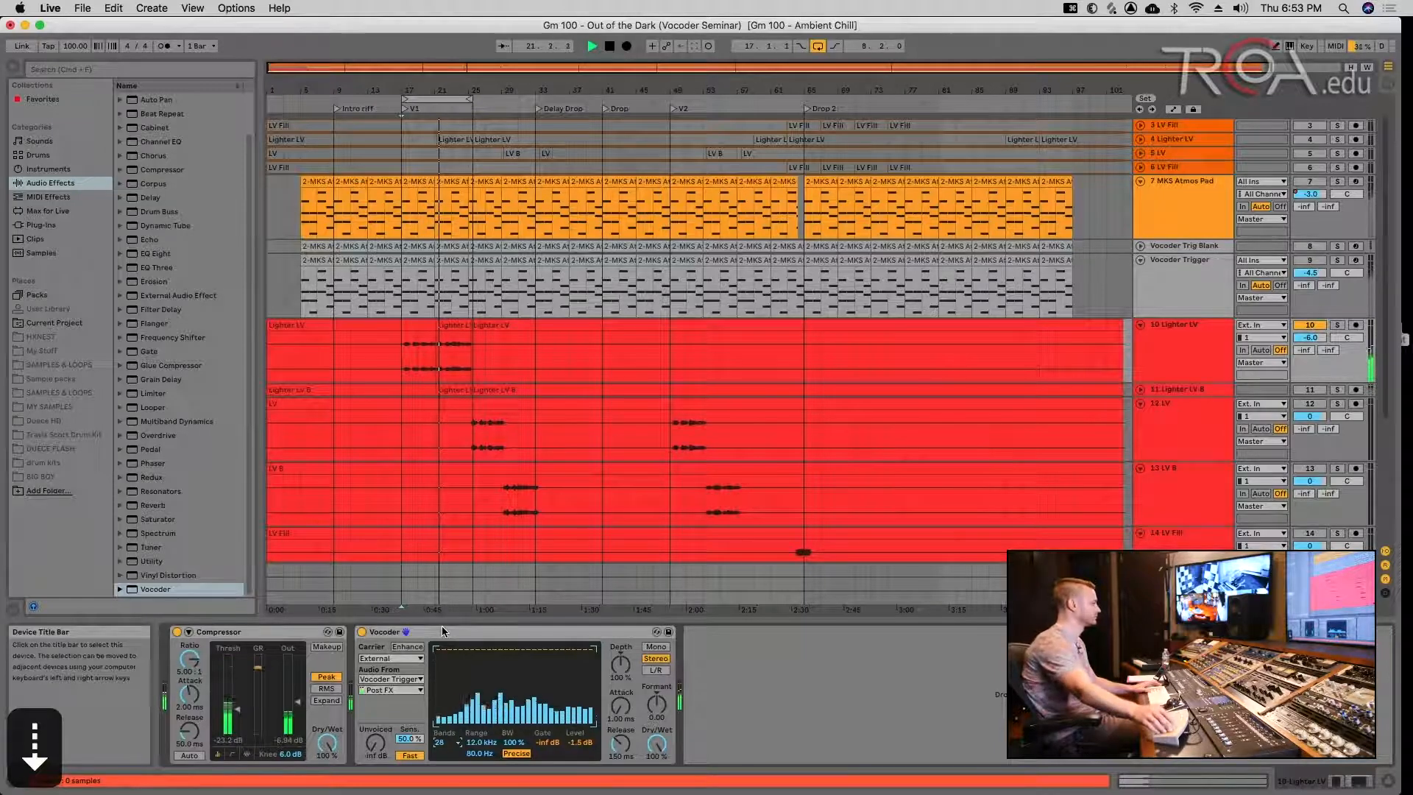
pyautogui.press('Down')
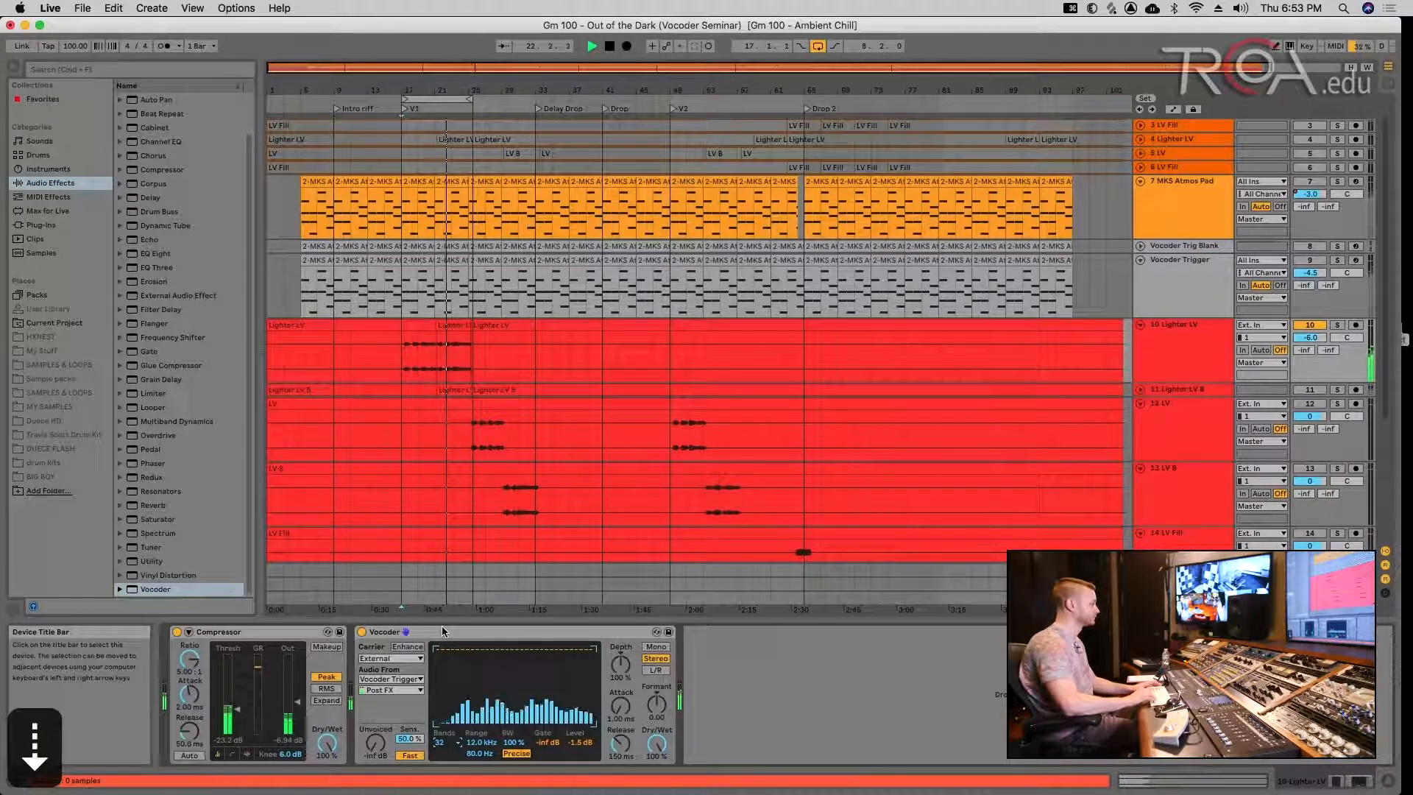
pyautogui.press('Down')
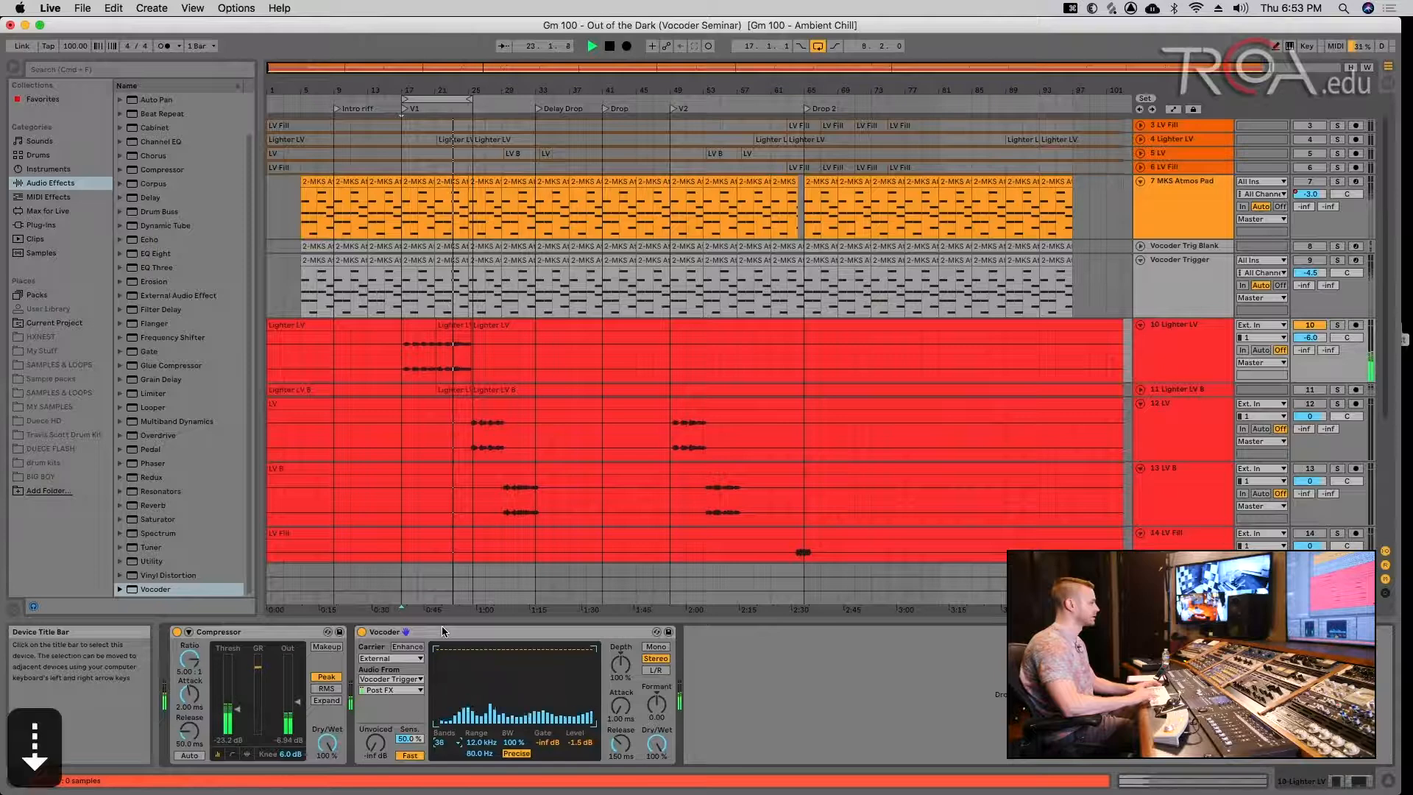
pyautogui.press('Down')
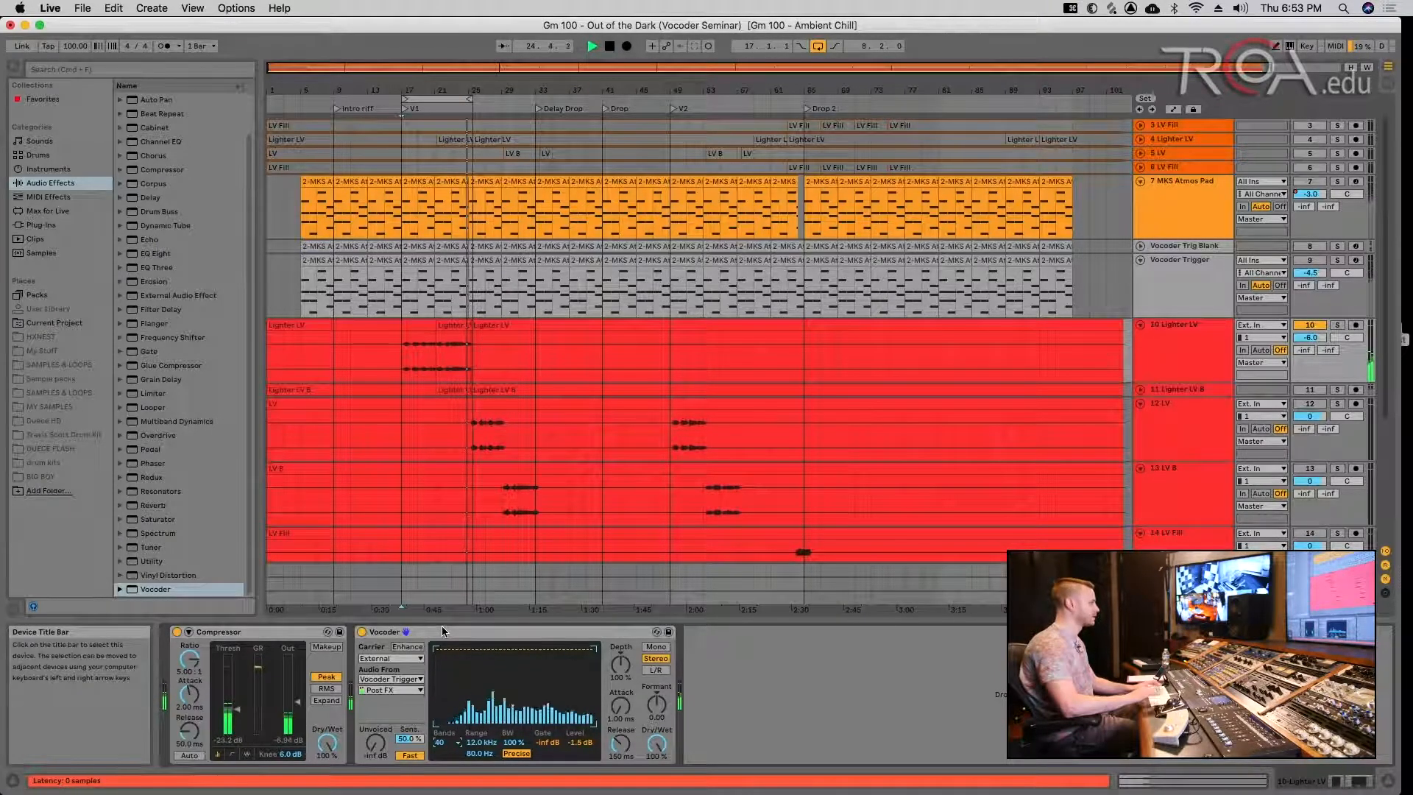
pyautogui.press('space')
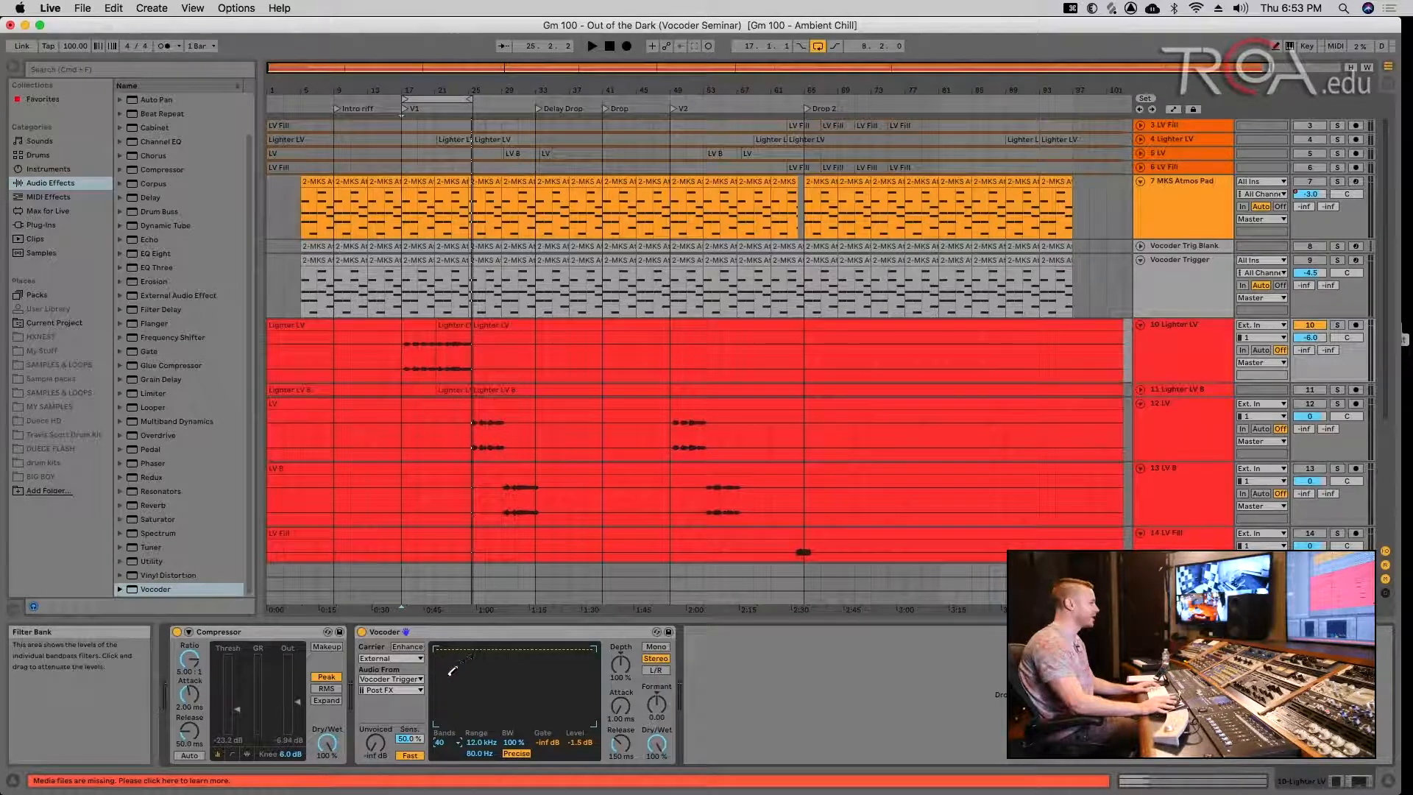
# - Roll off the lowest bands in the Vocoder's filter bank with a rising curve while auditioning the vocal
pyautogui.press('space')
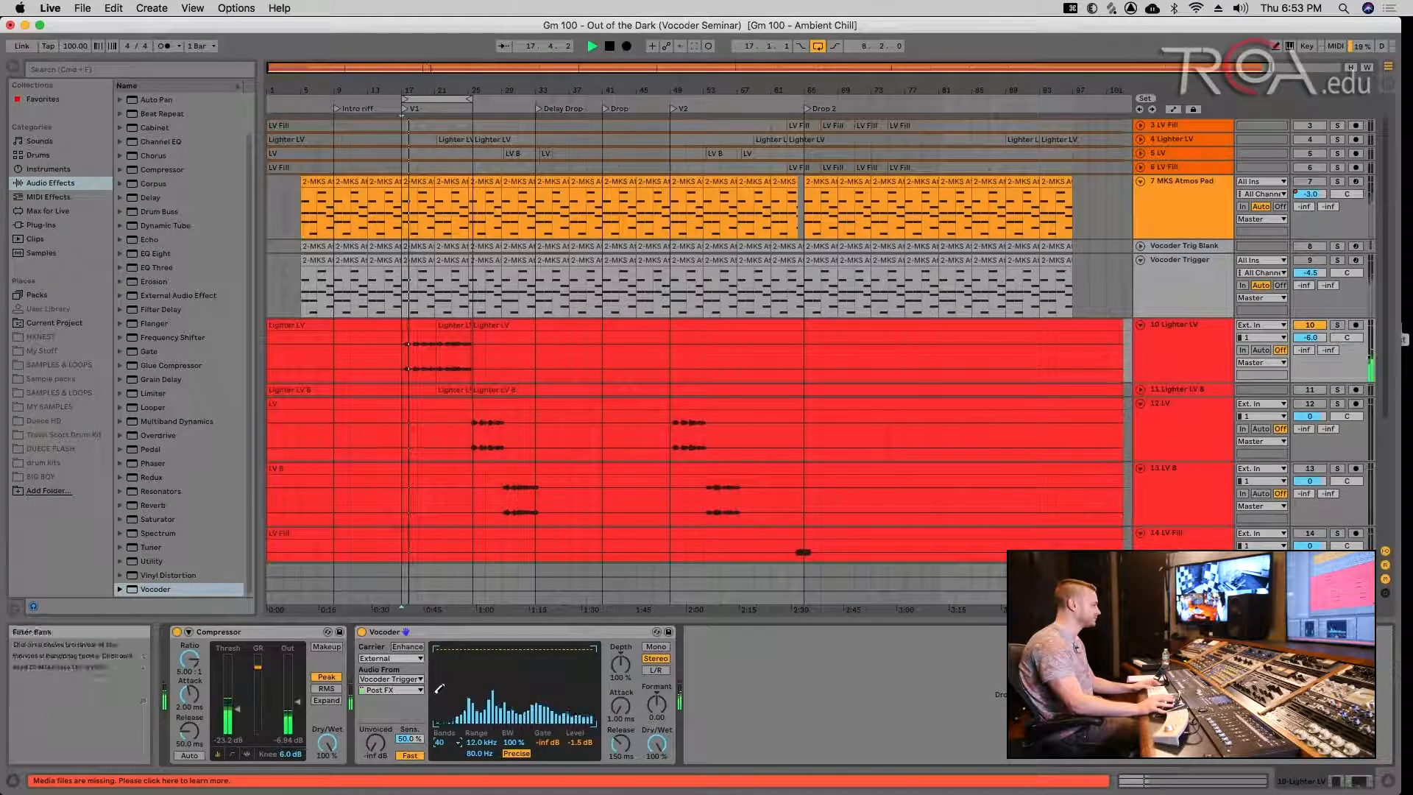
pyautogui.moveTo(445, 675); pyautogui.dragTo(484, 641)
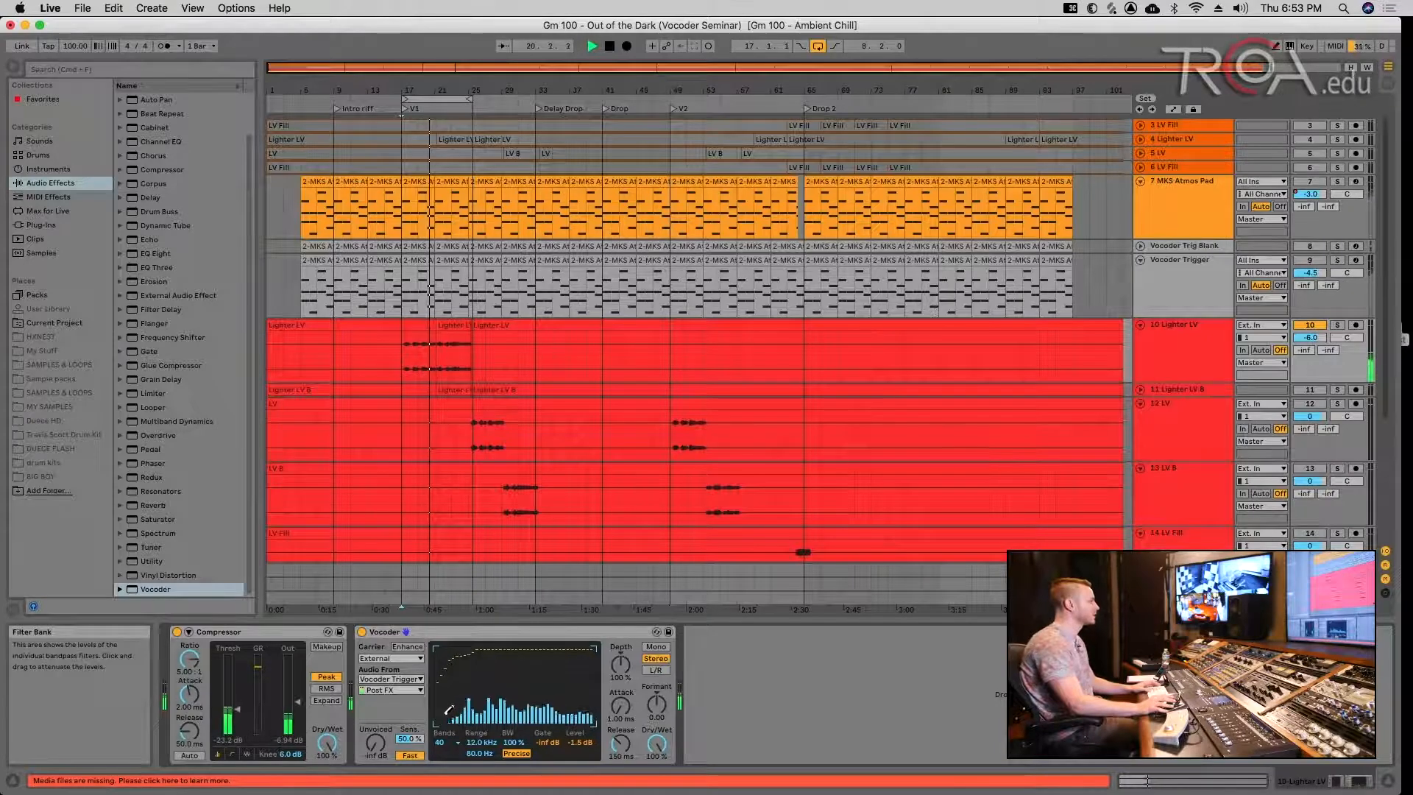
pyautogui.press('space')
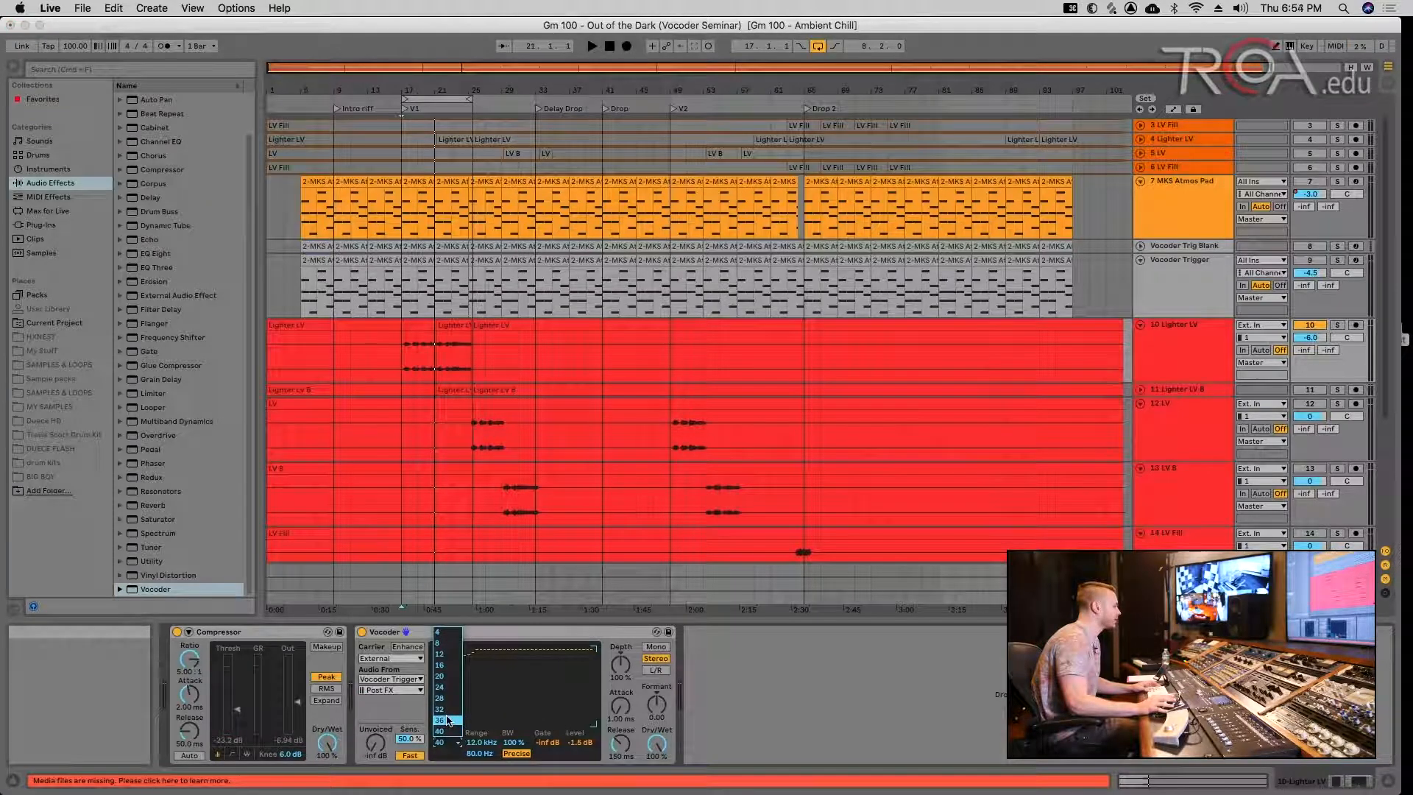
# - Restore the lowest bands of the Vocoder's filter bank to nearly full level during playback, keeping 40 bands
pyautogui.click(503, 681)
pyautogui.press('space')
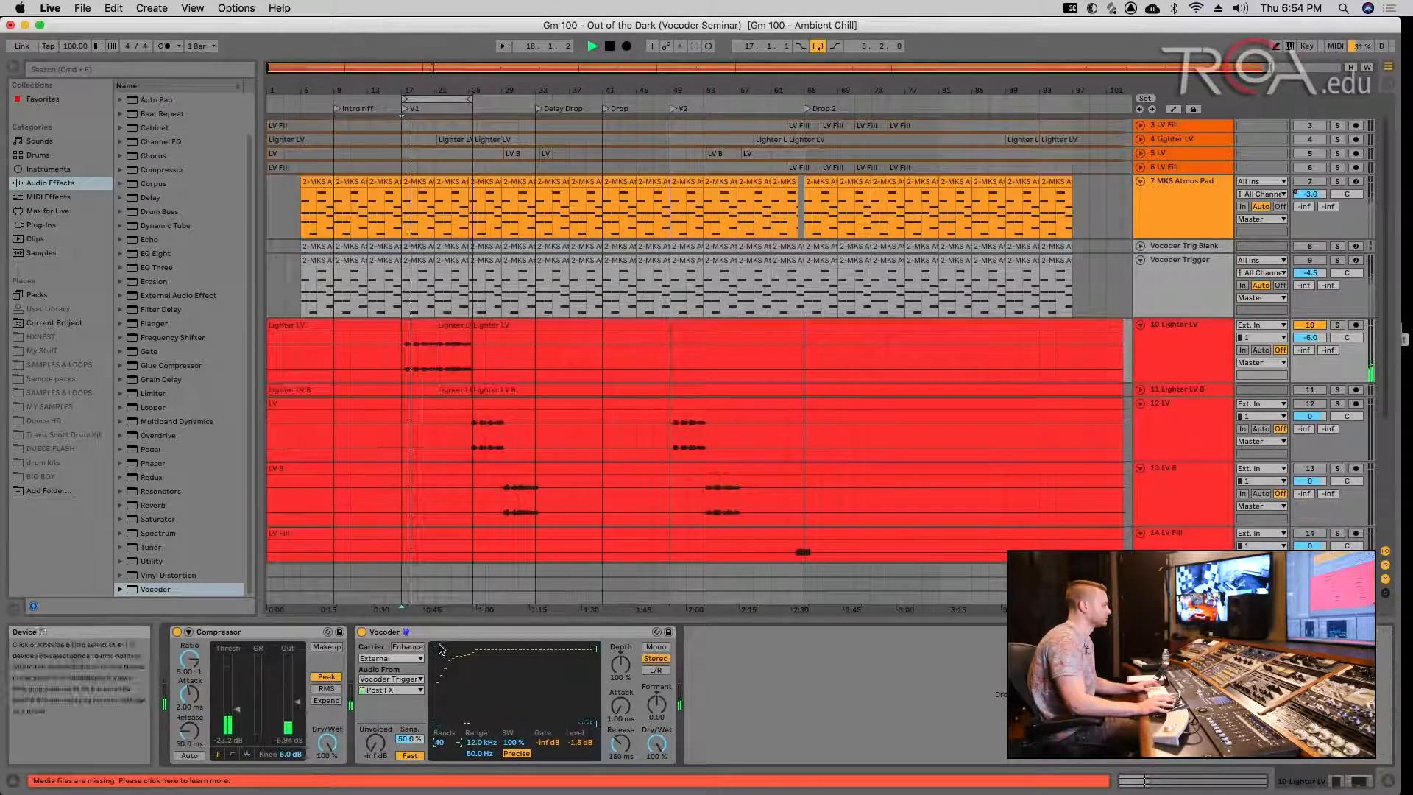
pyautogui.moveTo(440, 648); pyautogui.dragTo(480, 646)
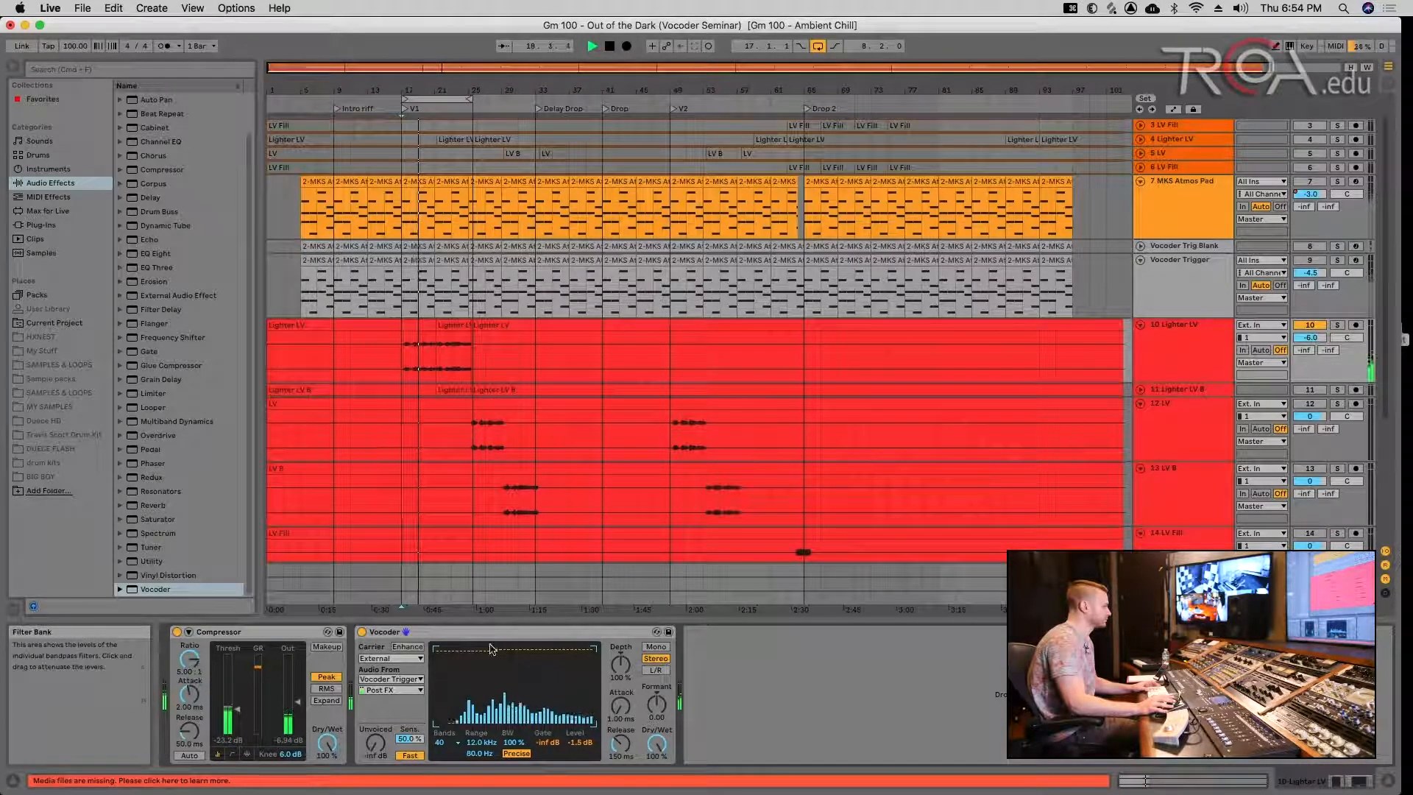
# - Compare the Vocoder's Retro and Precise filter modes on the playing vocal, ending on Retro
pyautogui.click(515, 753)
pyautogui.press('space')
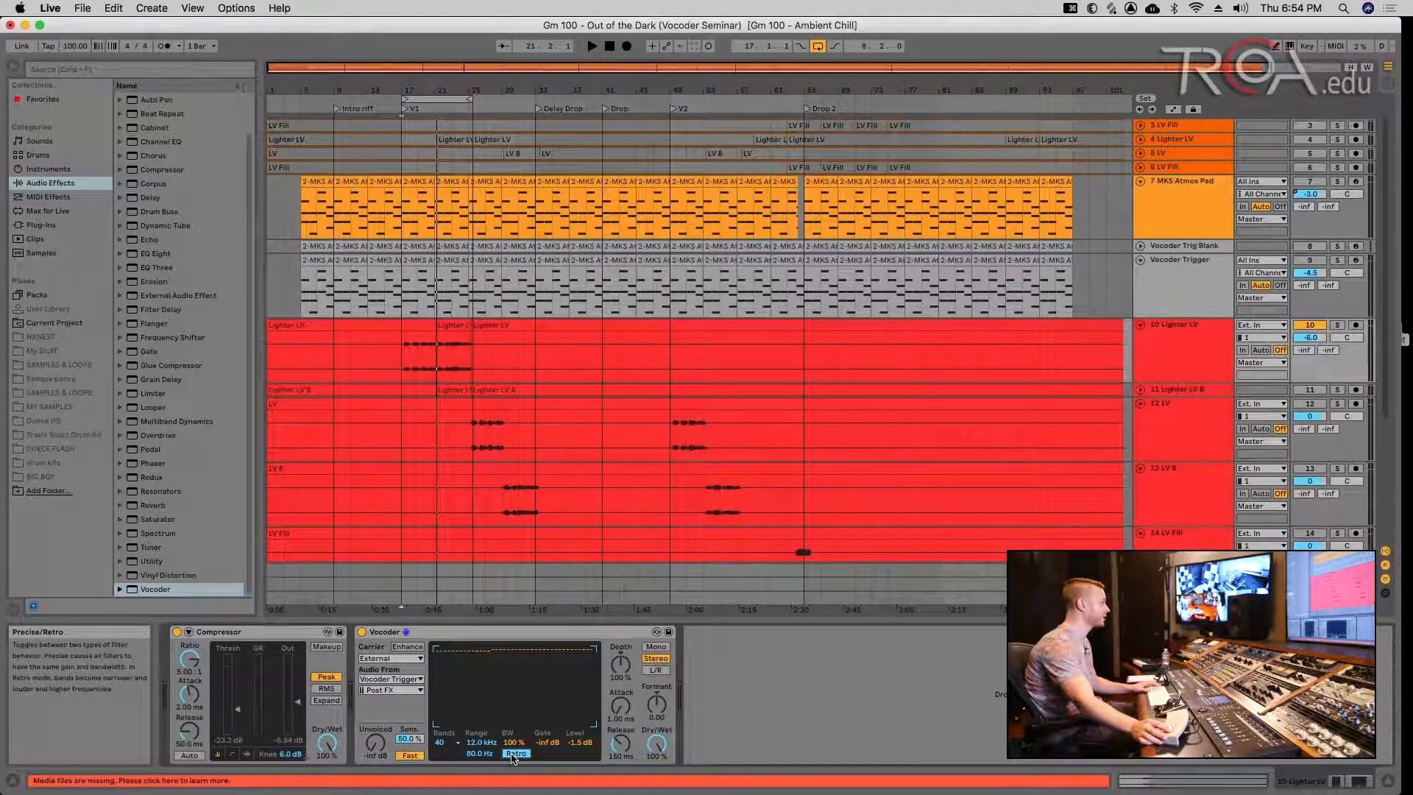
pyautogui.press('space')
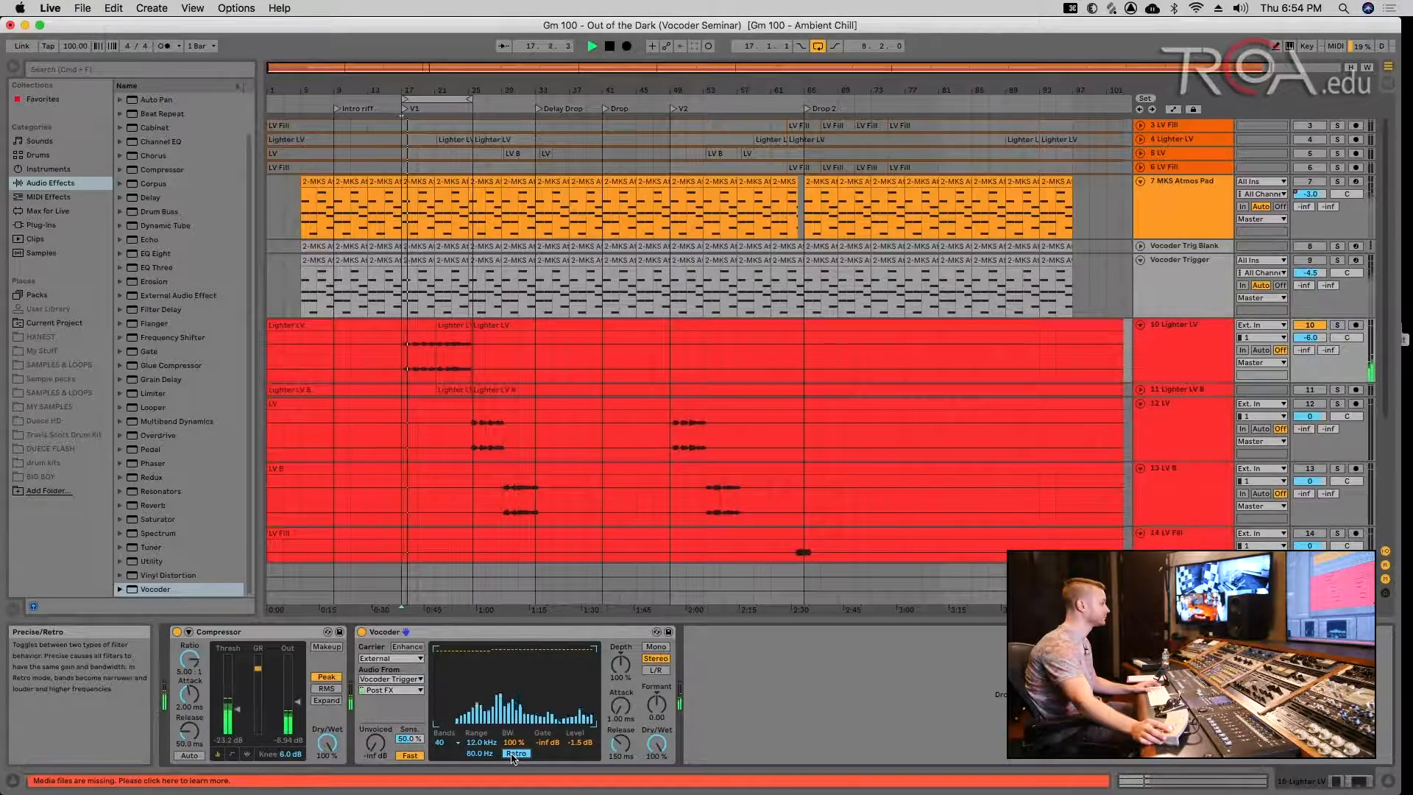
pyautogui.click(516, 754)
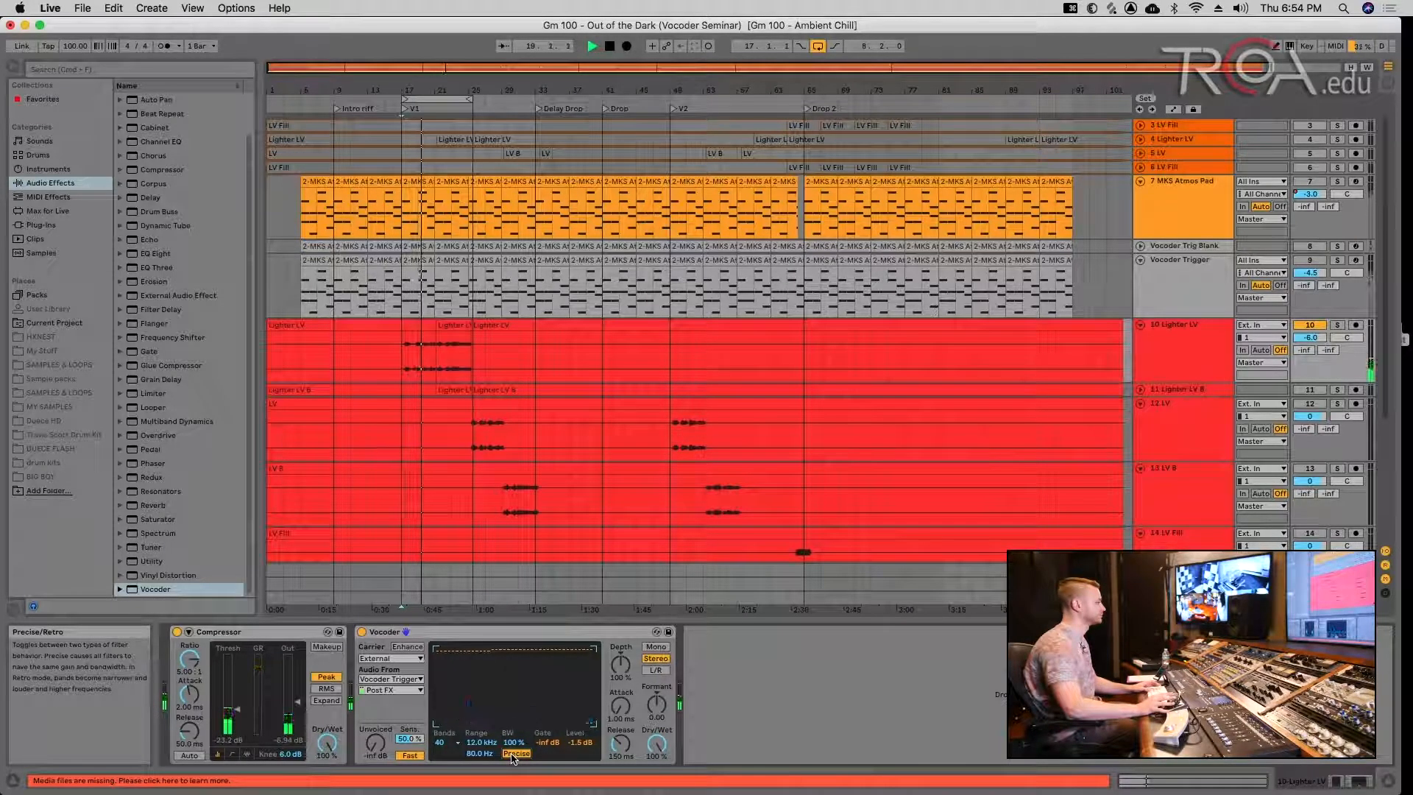
pyautogui.click(515, 754)
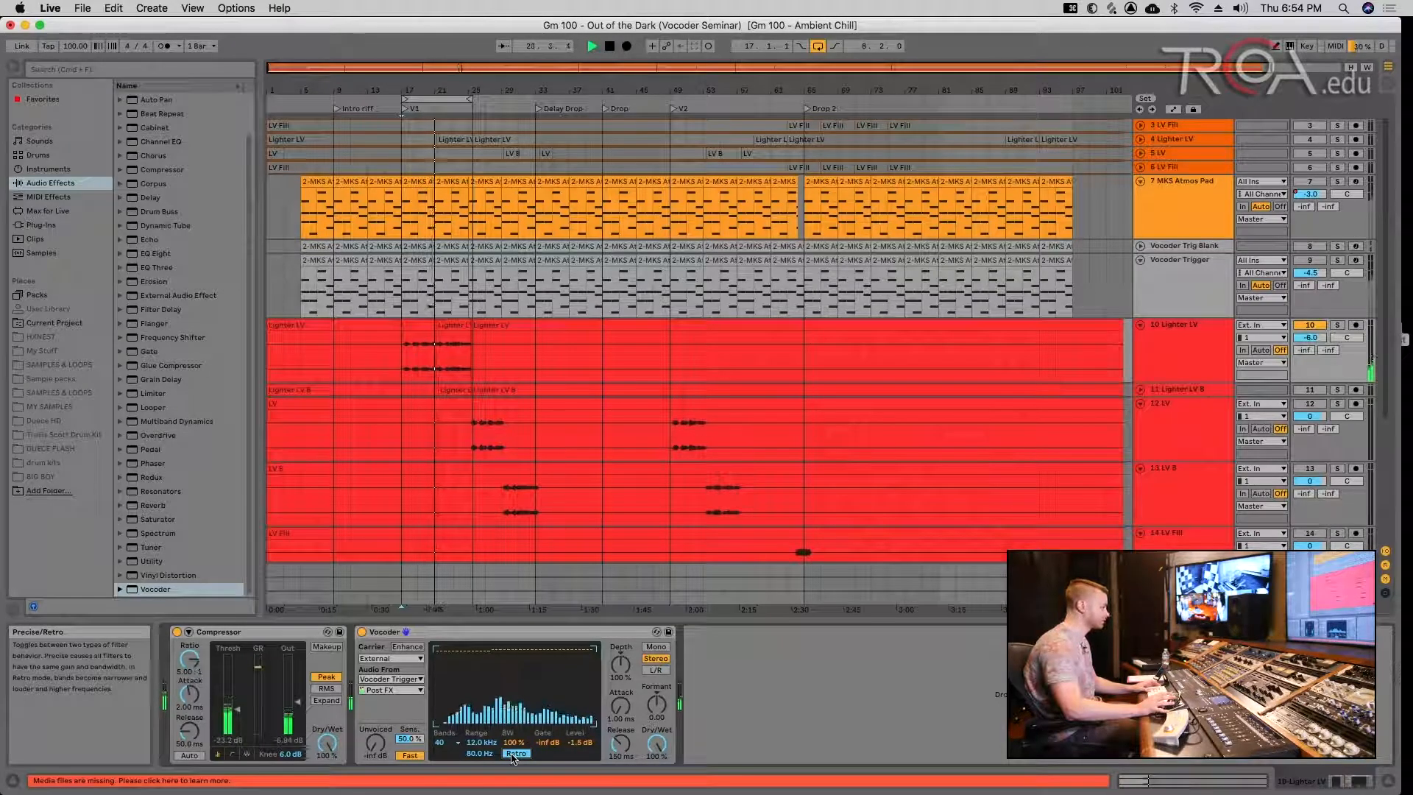
pyautogui.press('space')
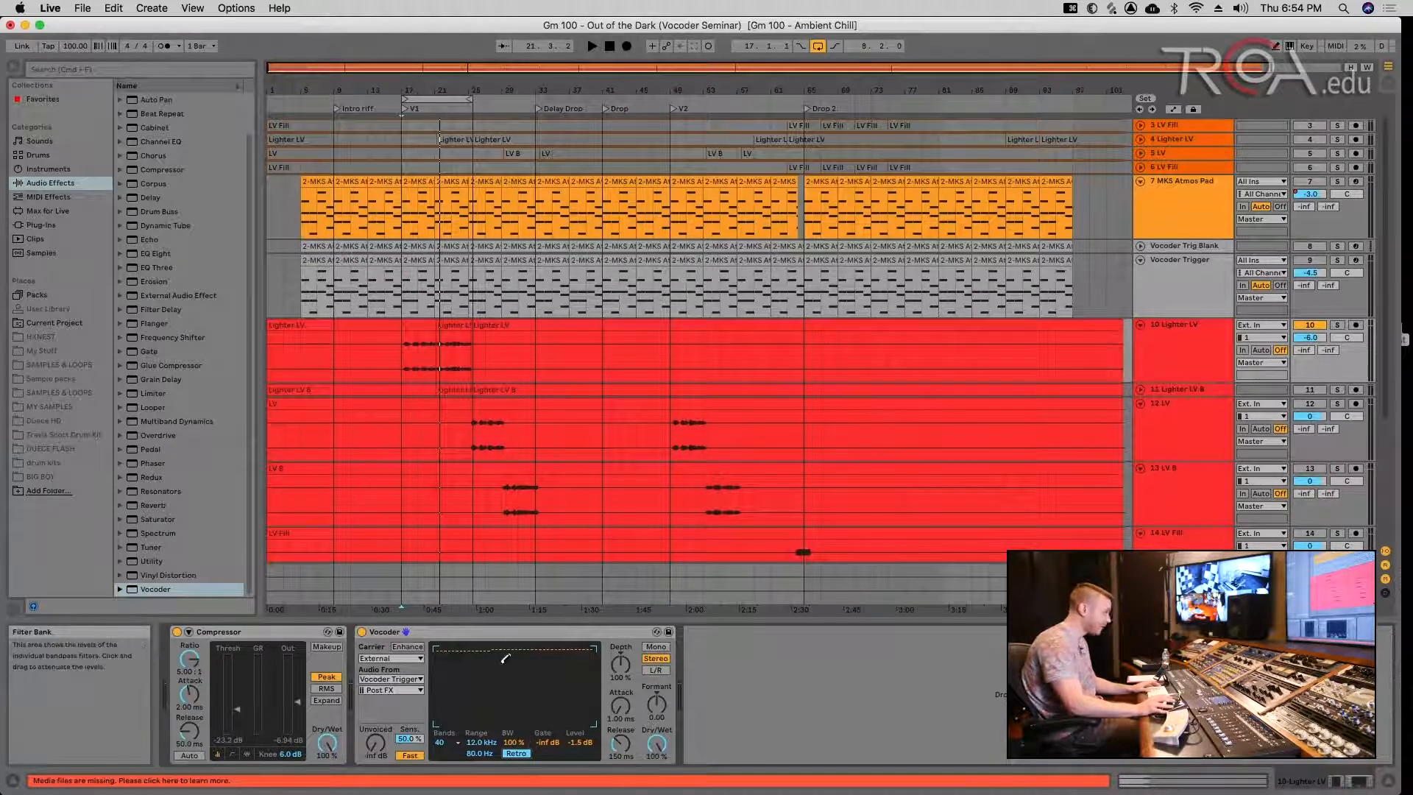
# - Audition the vocal with the Vocoder's filter bandwidth at 200 % and at about 10 %, and return it to 100 %
pyautogui.press('space')
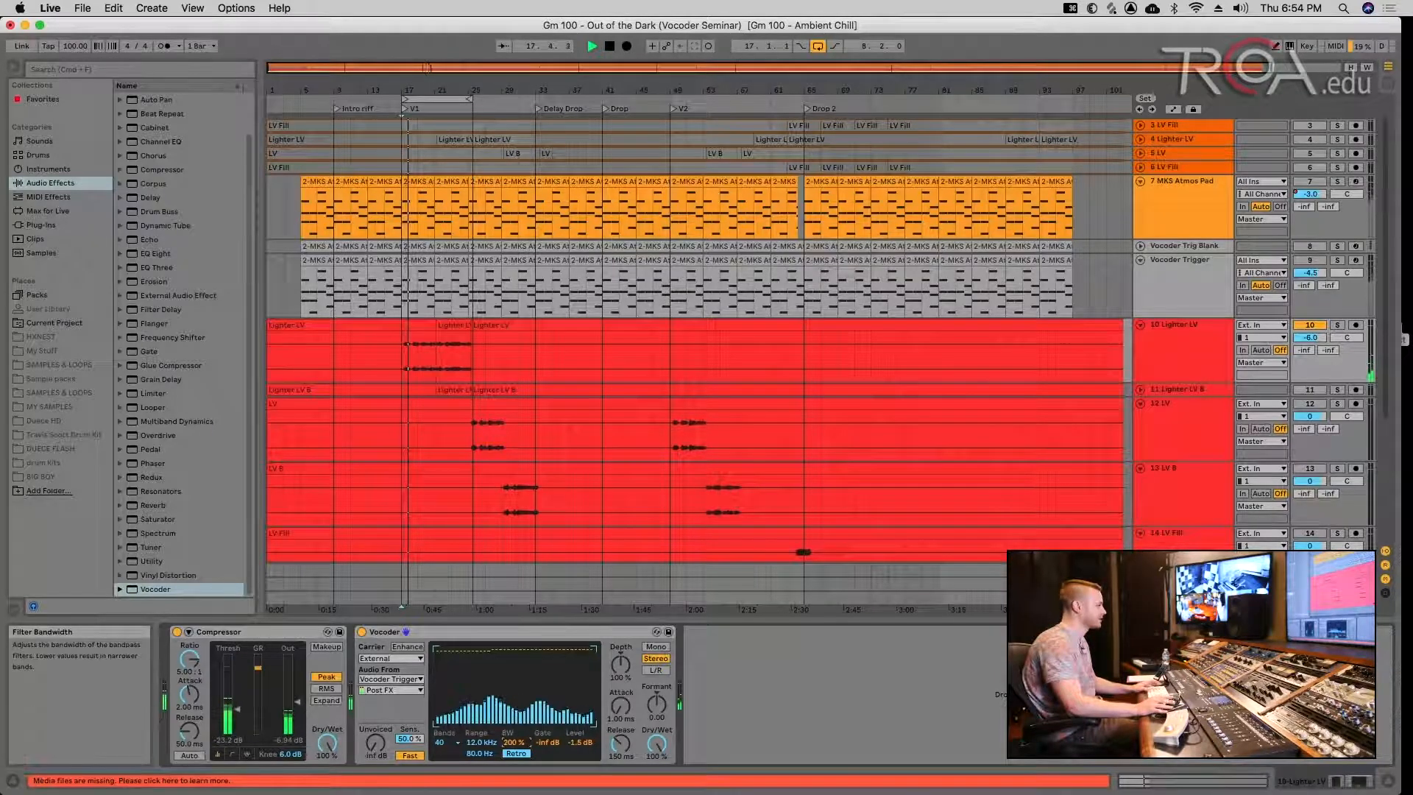
pyautogui.moveTo(515, 743); pyautogui.dragTo(514, 684)
pyautogui.moveTo(514, 742); pyautogui.dragTo(515, 674)
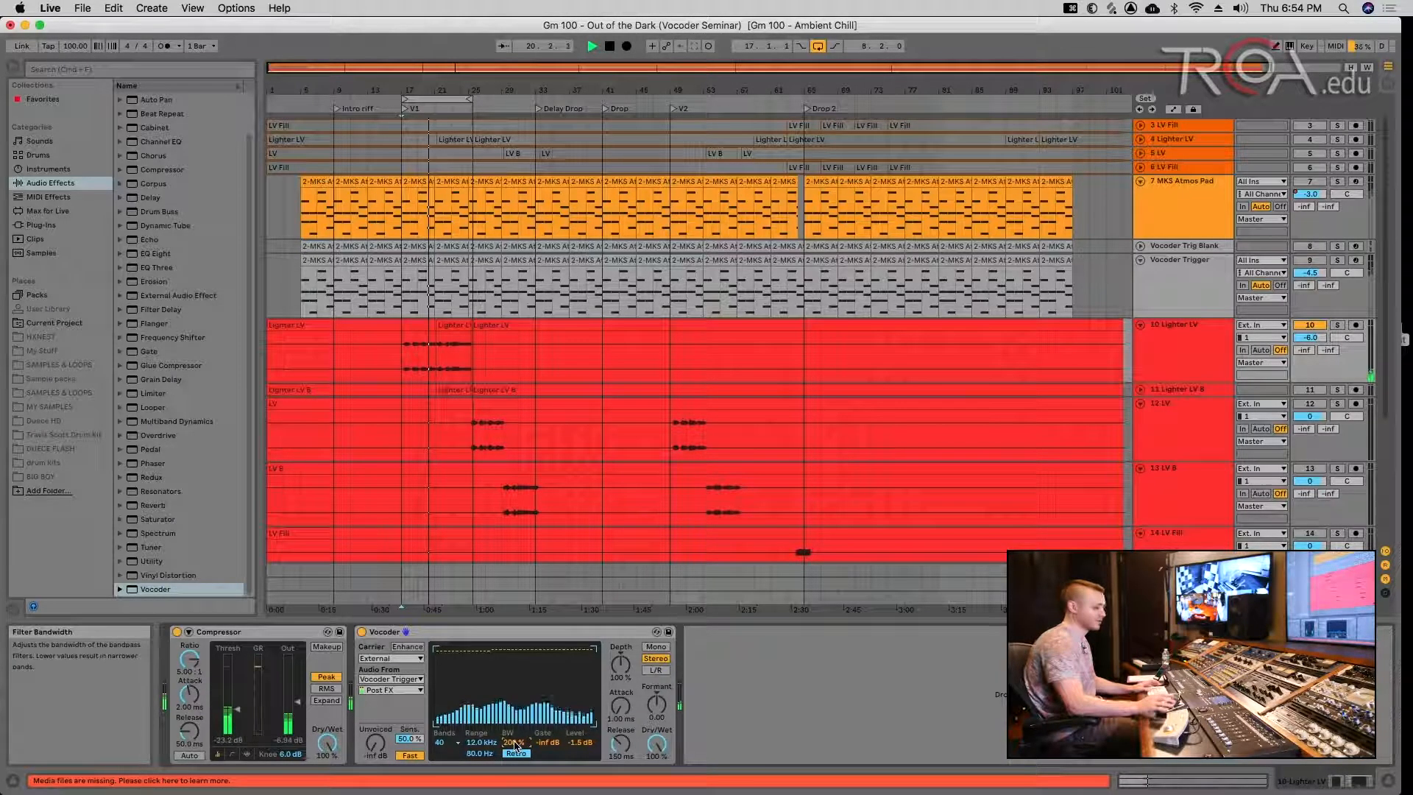
pyautogui.moveTo(514, 745); pyautogui.dragTo(514, 788)
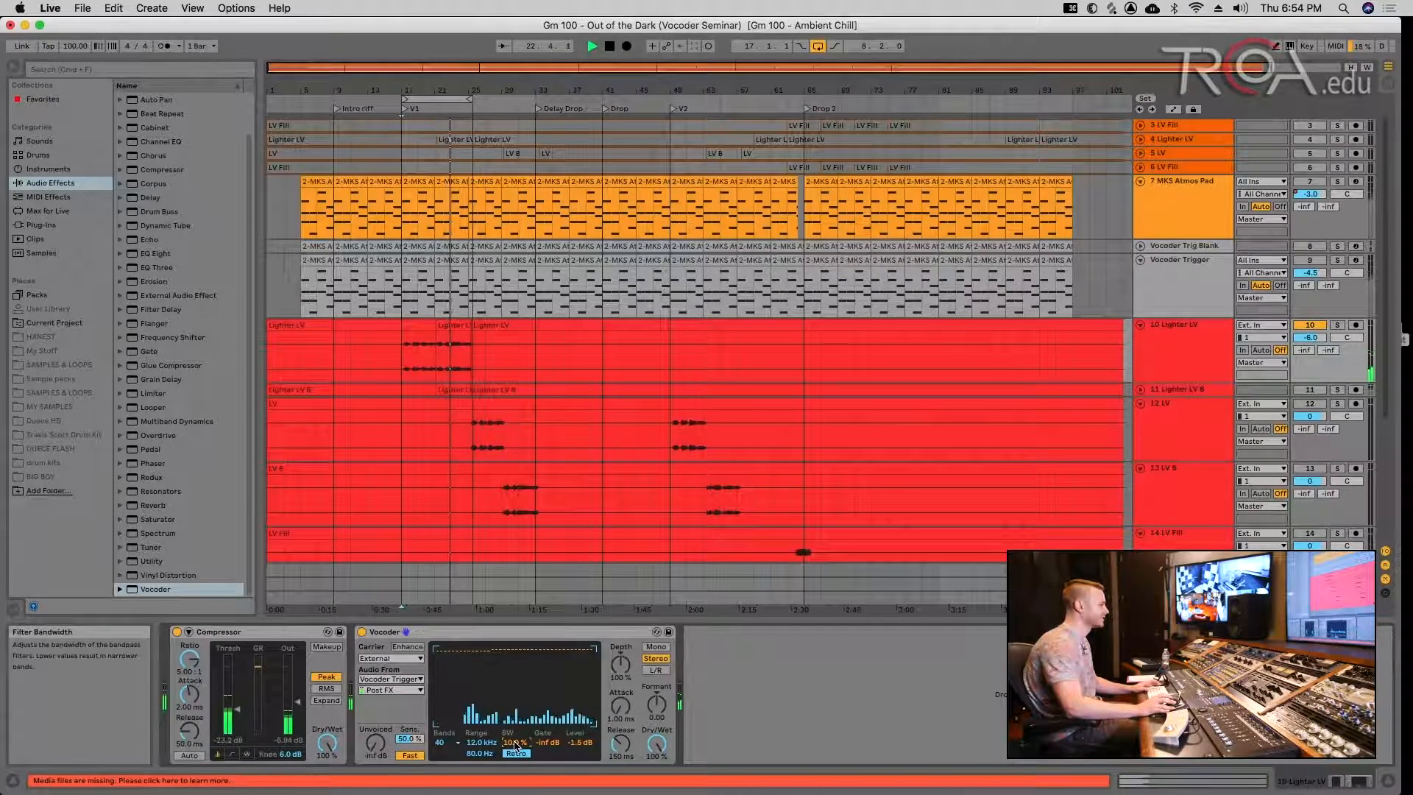
pyautogui.press('space')
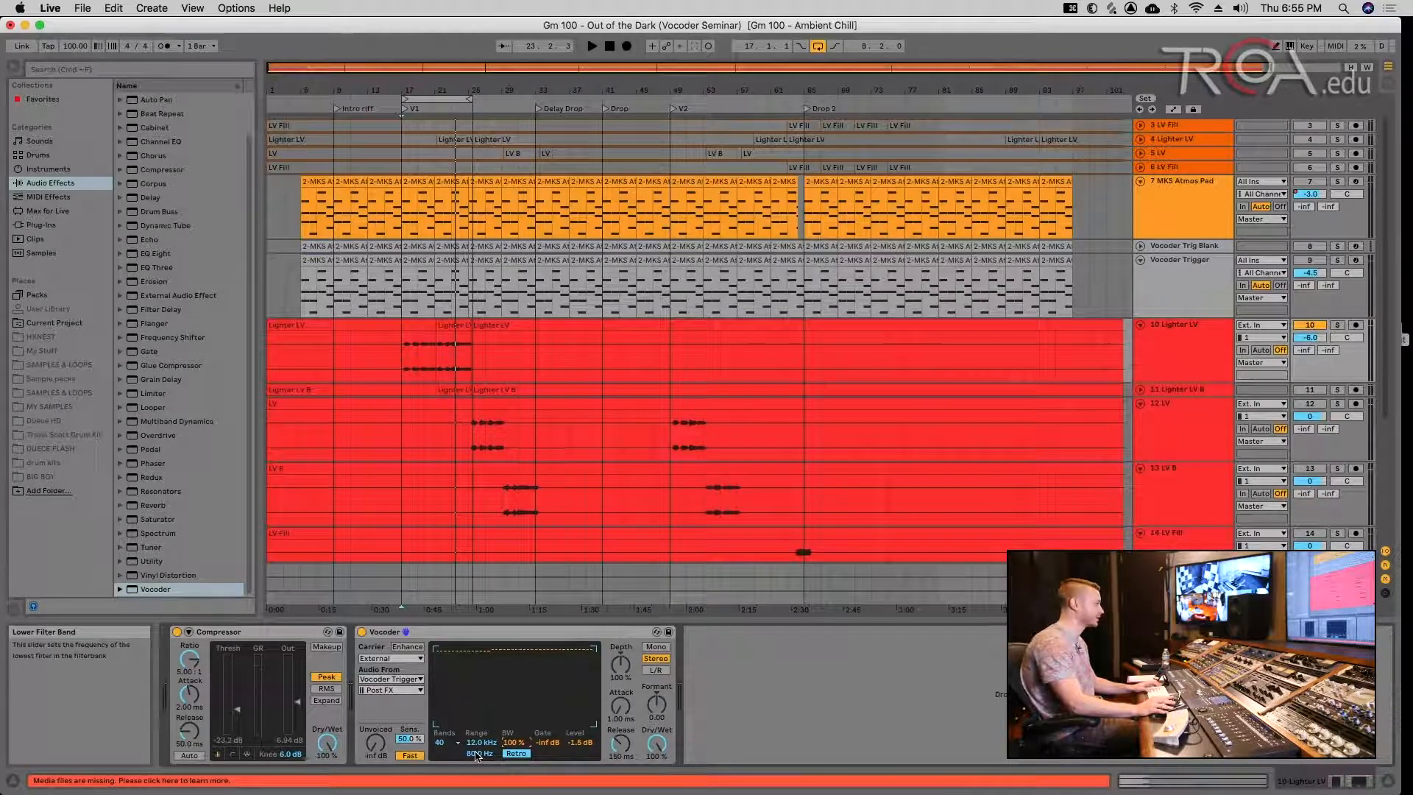
# - Audition a narrowed Vocoder range with the upper limit at 1.48 kHz, and reset the range to 80.0 Hz–12.0 kHz
pyautogui.press('space')
pyautogui.moveTo(481, 743)
pyautogui.mouseDown()
pyautogui.moveTo(481, 706)
pyautogui.moveTo(482, 790)
pyautogui.moveTo(480, 726)
pyautogui.mouseUp()
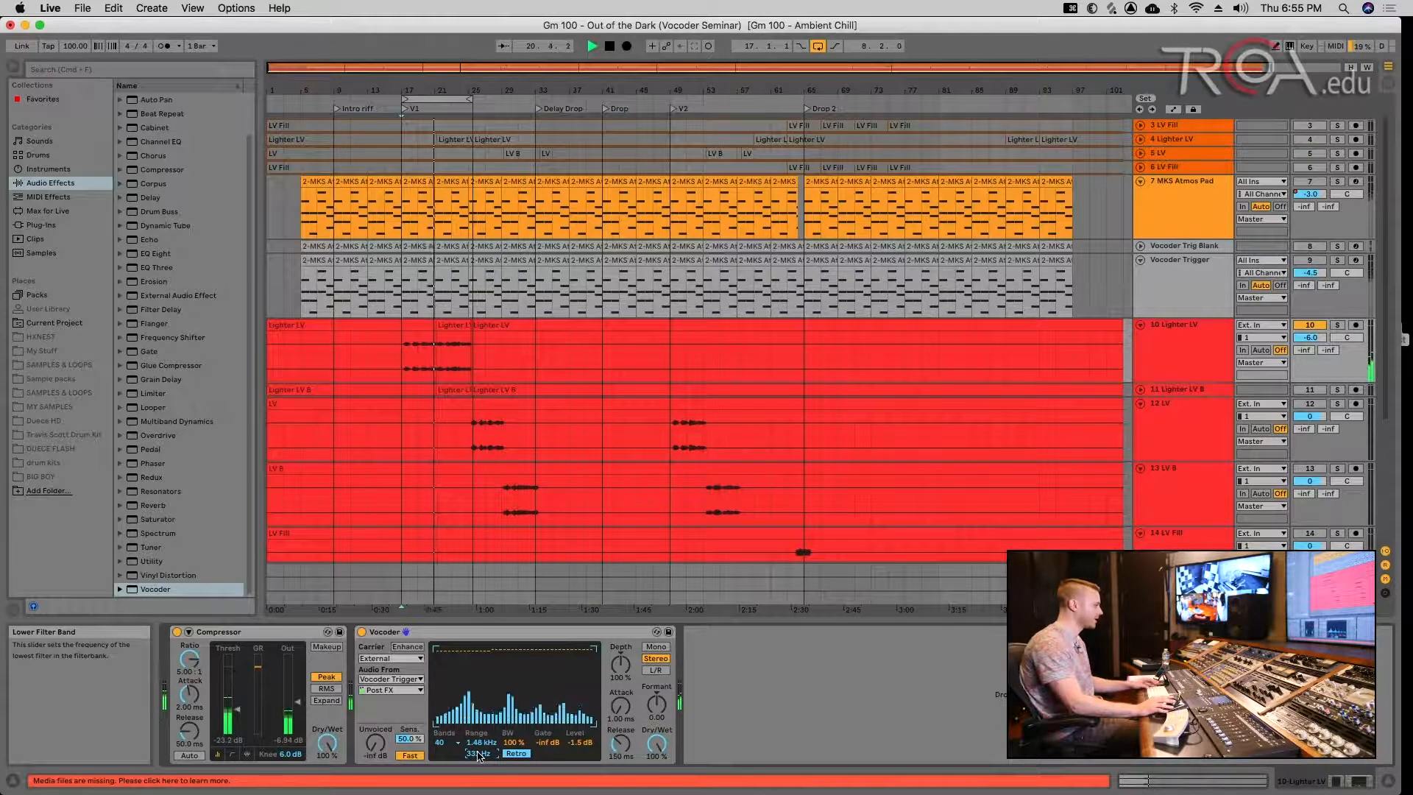
pyautogui.doubleClick(479, 755)
pyautogui.doubleClick(483, 744)
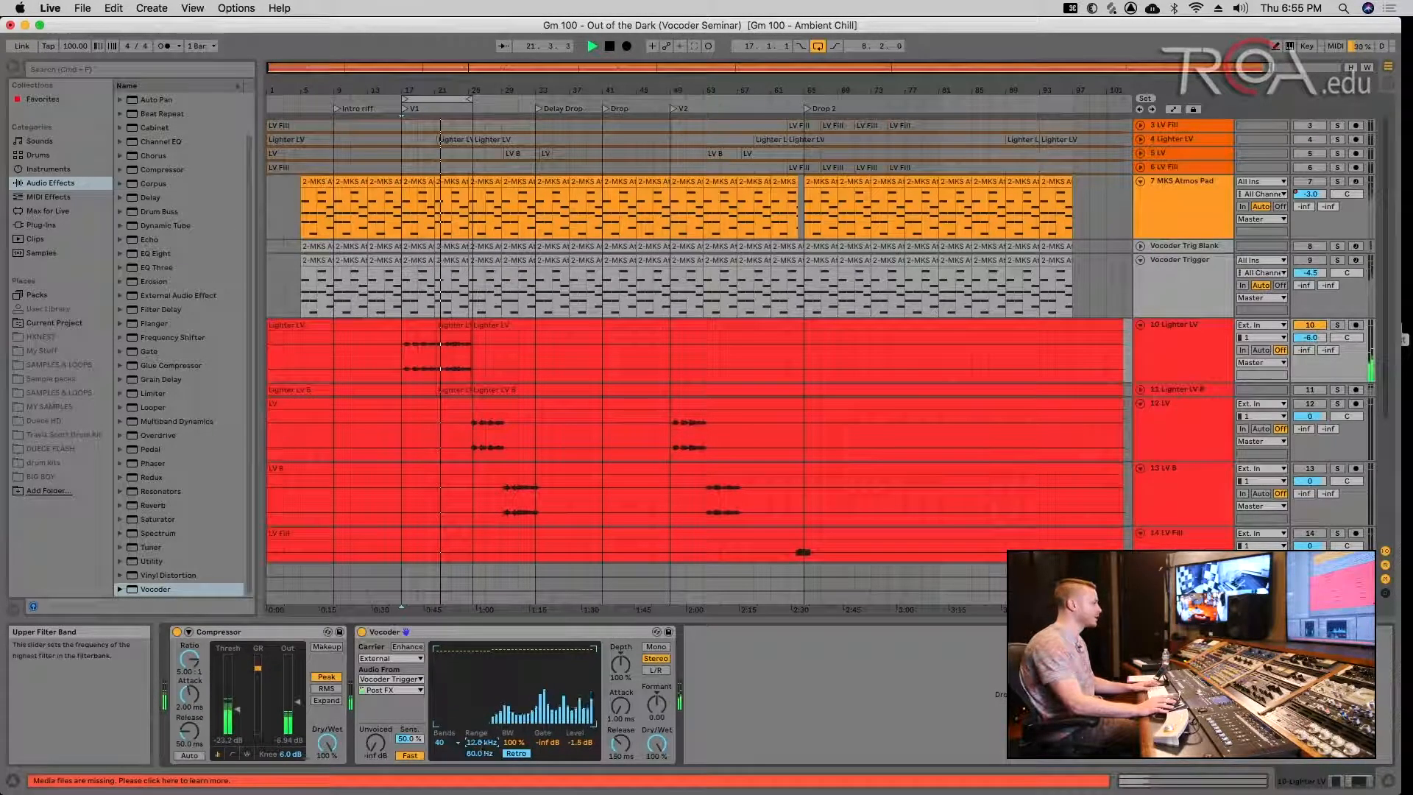
pyautogui.press('space')
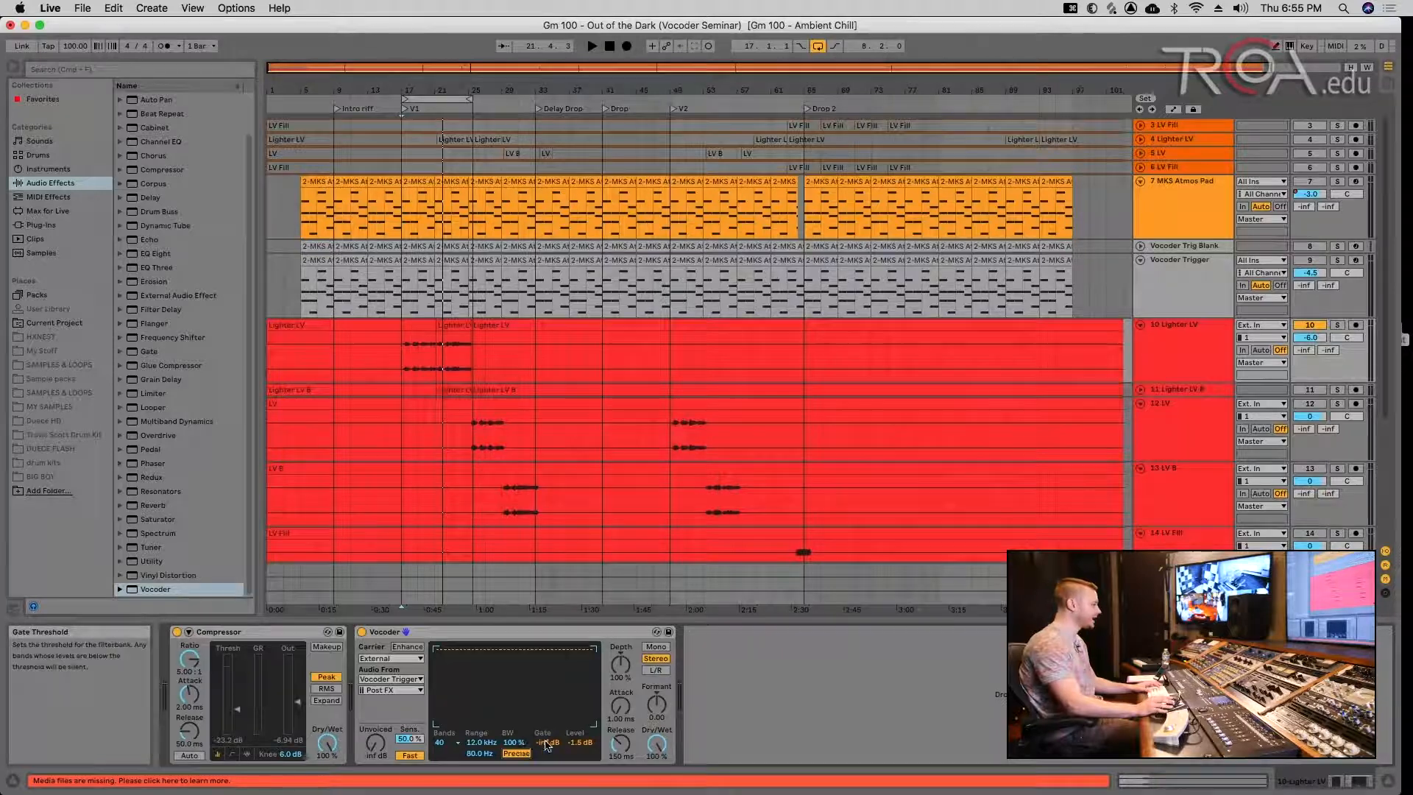
# - Audition the vocal with the Vocoder's gate threshold at -55 dB and about -35 dB, and return it to -inf dB
pyautogui.press('space')
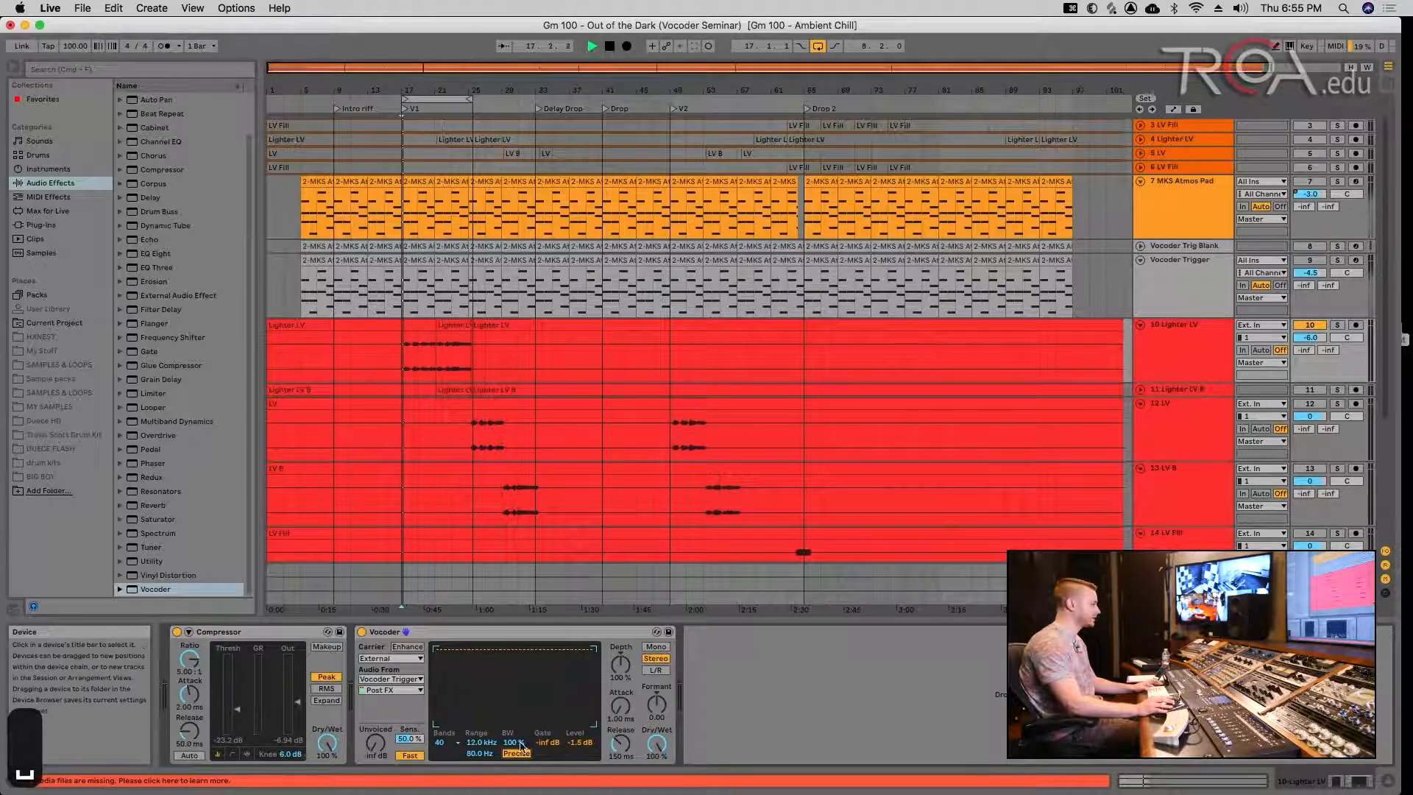
pyautogui.moveTo(512, 743)
pyautogui.mouseDown()
pyautogui.moveTo(512, 787)
pyautogui.moveTo(512, 725)
pyautogui.mouseUp()
pyautogui.press('Delete')
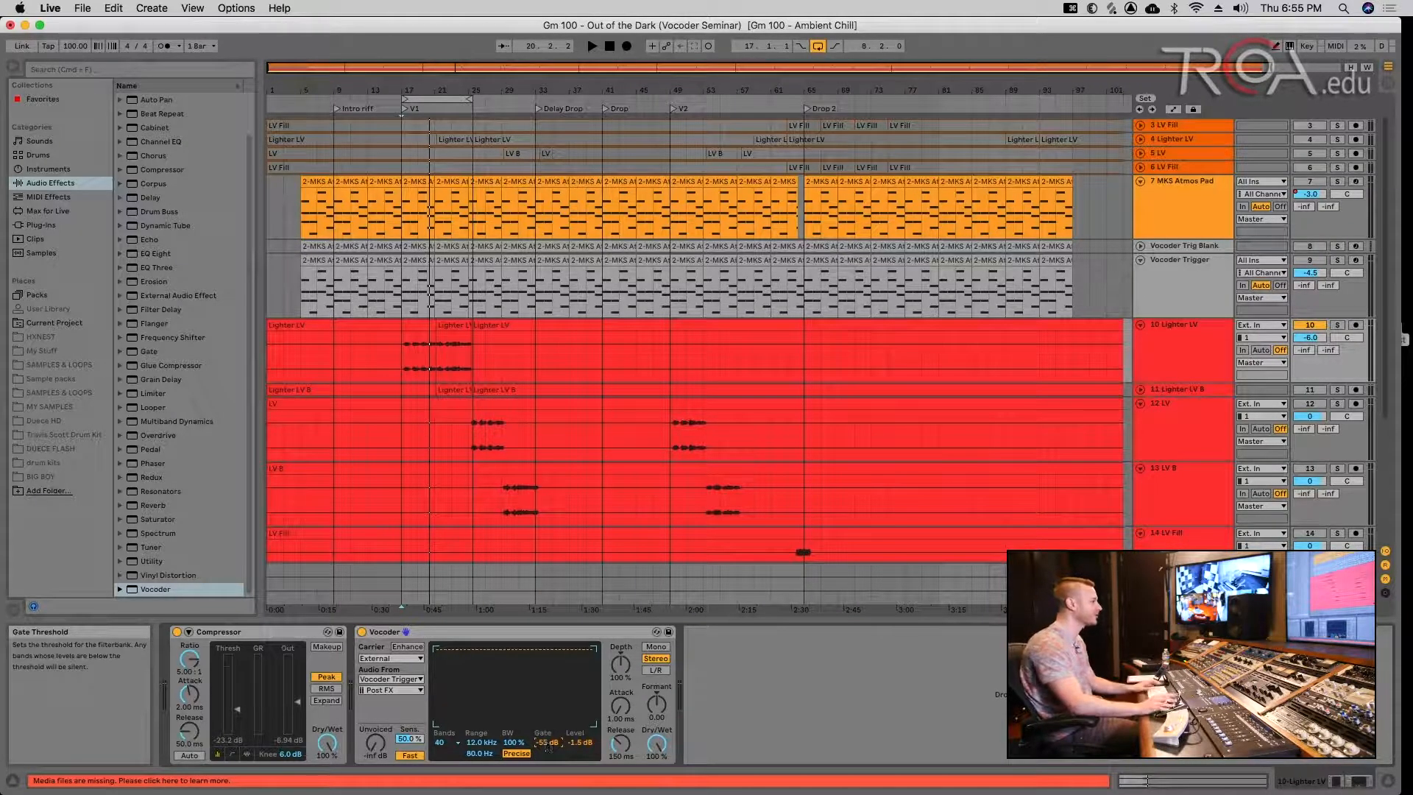
pyautogui.press('space')
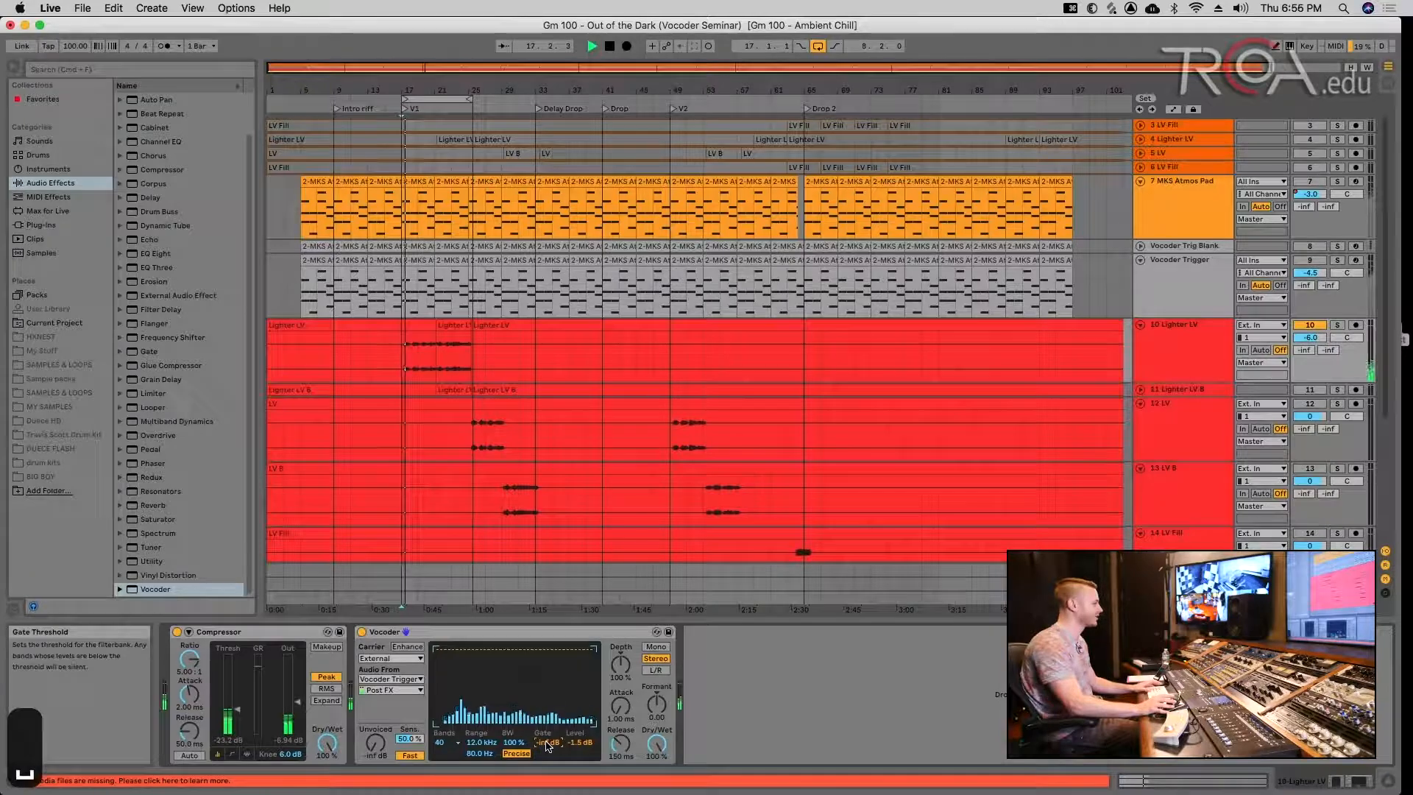
pyautogui.moveTo(543, 742)
pyautogui.mouseDown()
pyautogui.moveTo(542, 704)
pyautogui.moveTo(545, 725)
pyautogui.mouseUp()
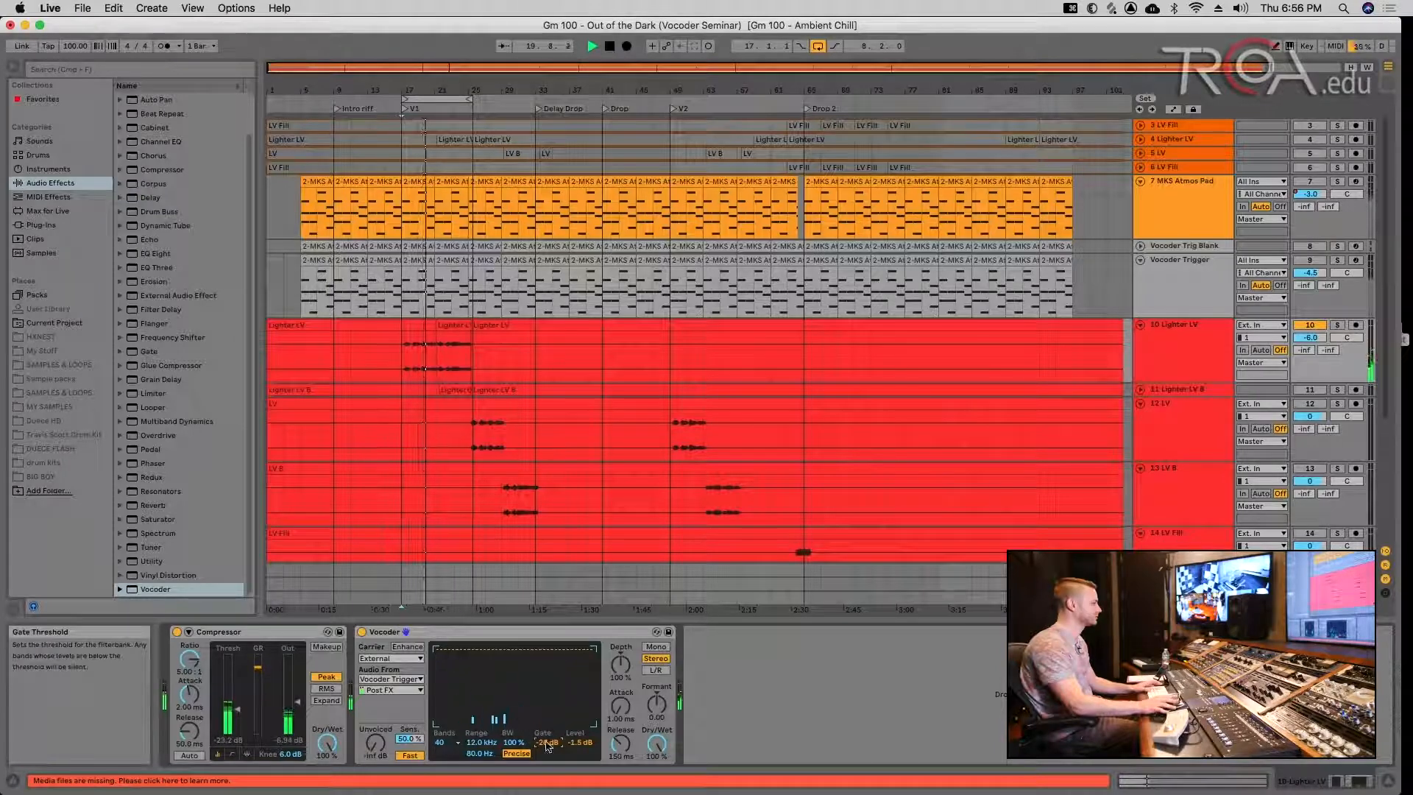
pyautogui.moveTo(545, 743); pyautogui.dragTo(553, 745)
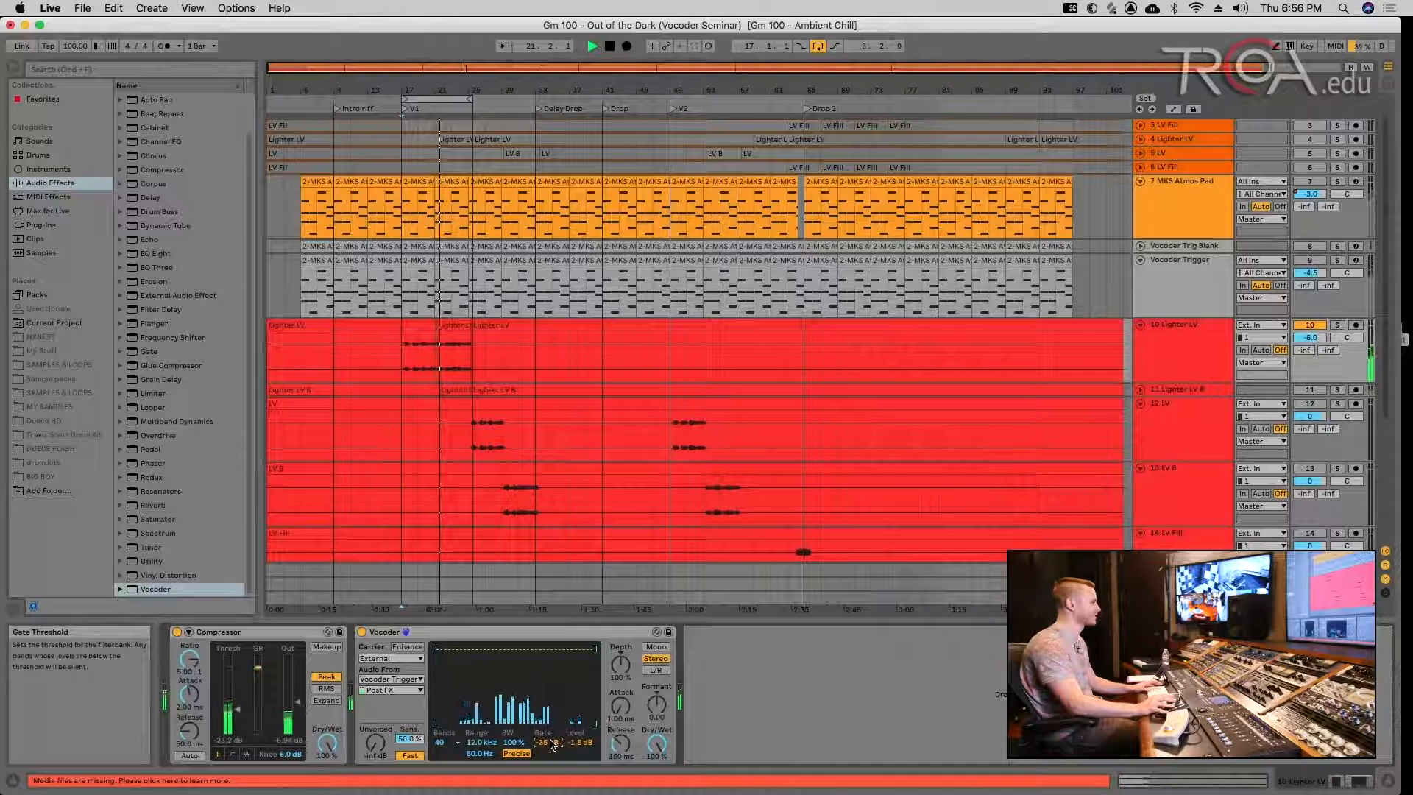
pyautogui.press('space')
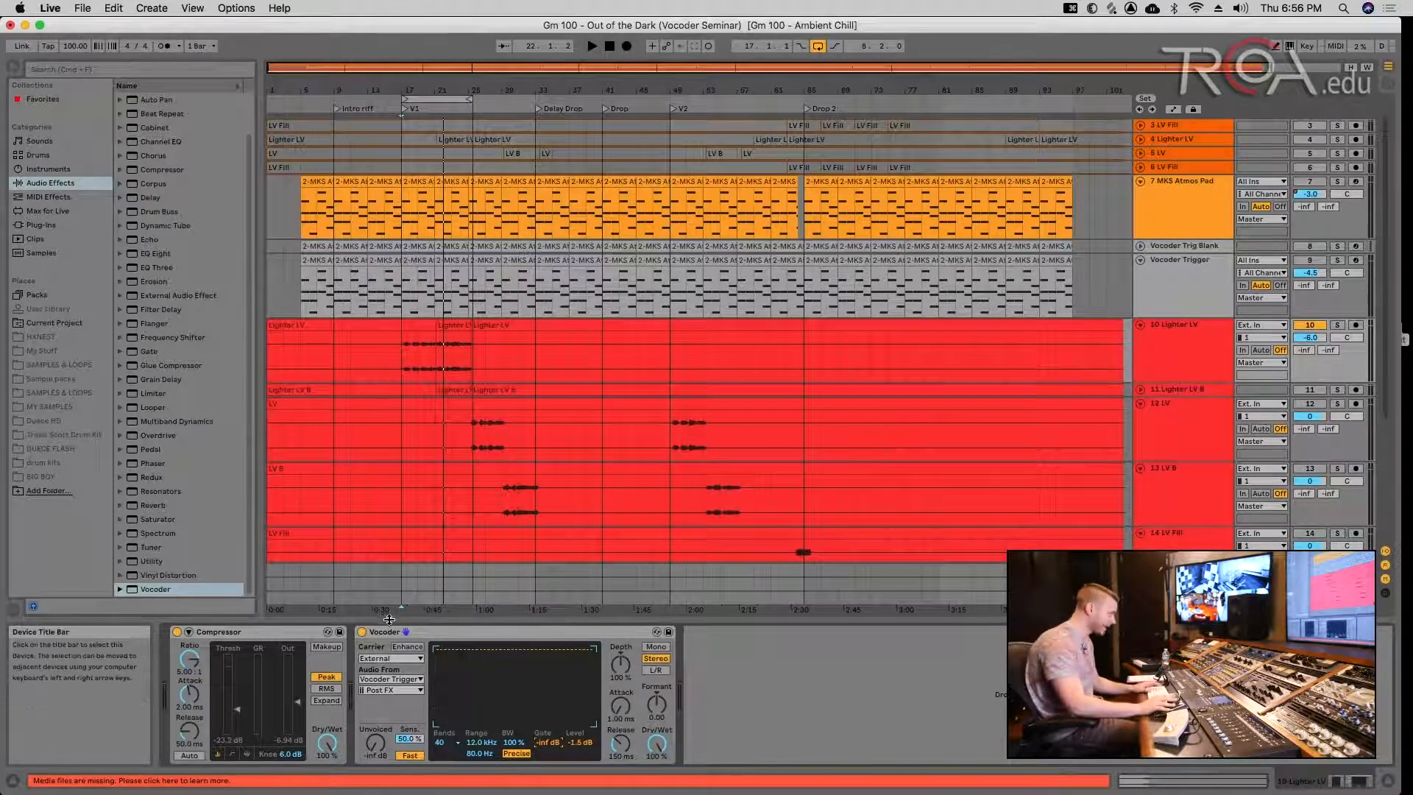
# - Select the Vocoder device on the Lighter LV track
pyautogui.click(421, 637)
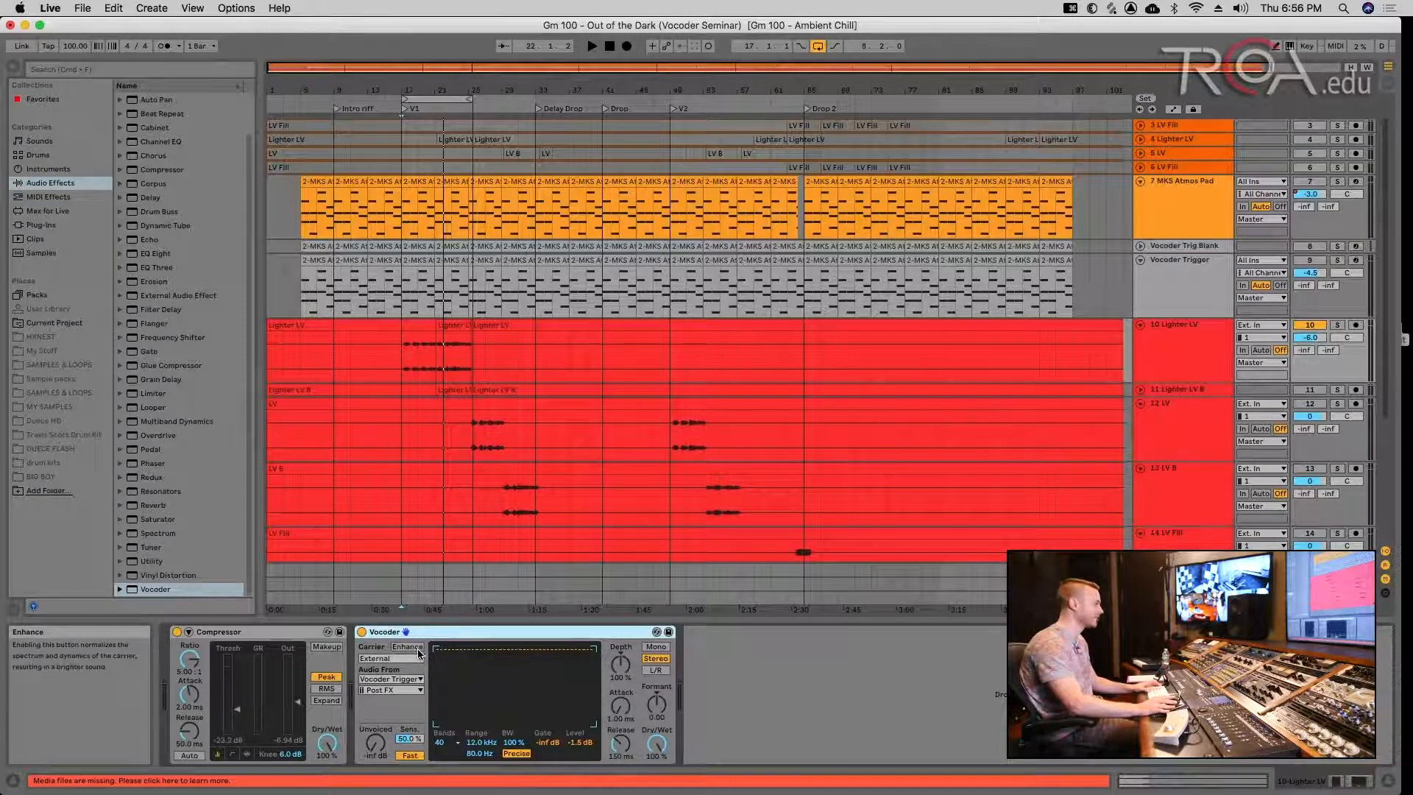
# - Audition the Vocoder's carrier Enhance option during looped playback, switching it on and back off
pyautogui.press('space')
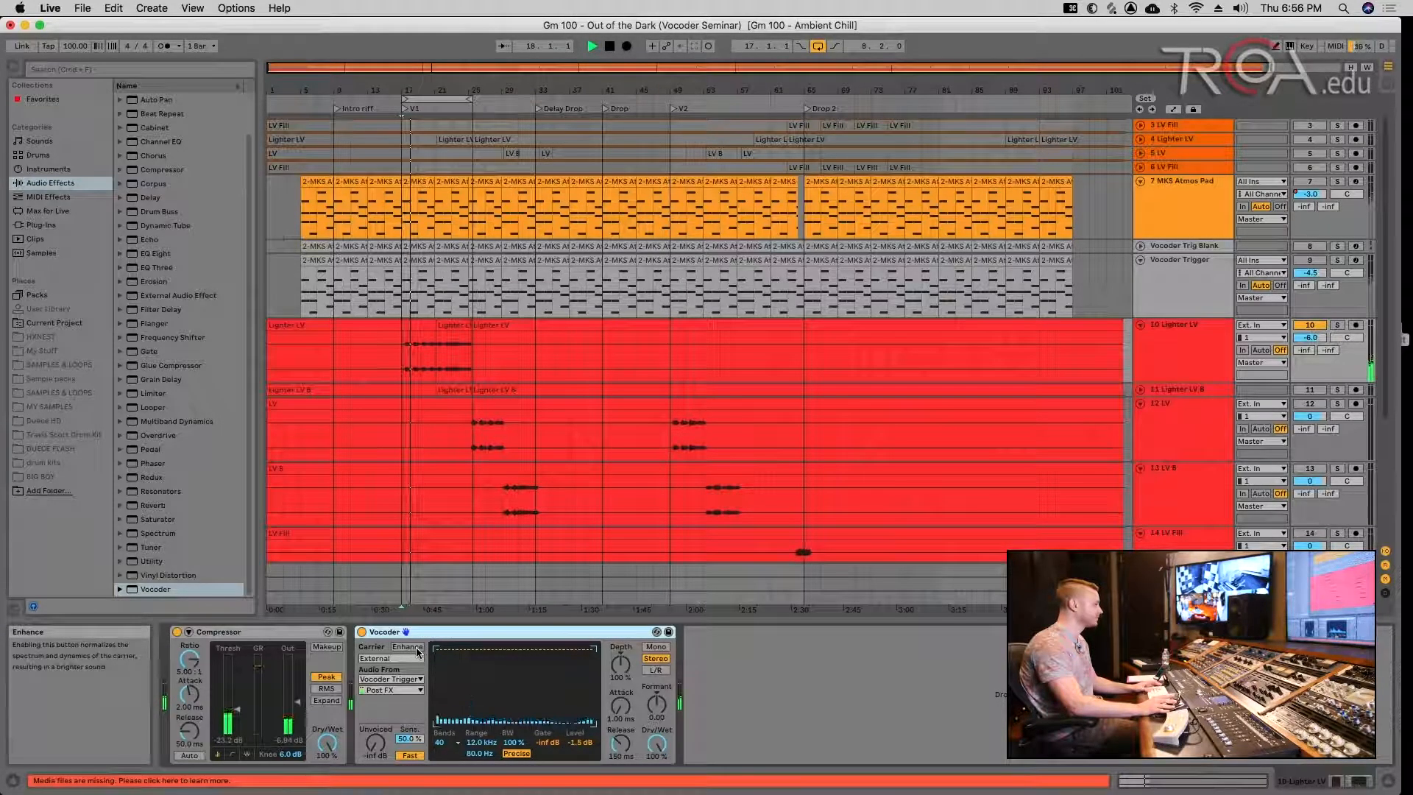
pyautogui.click(418, 648)
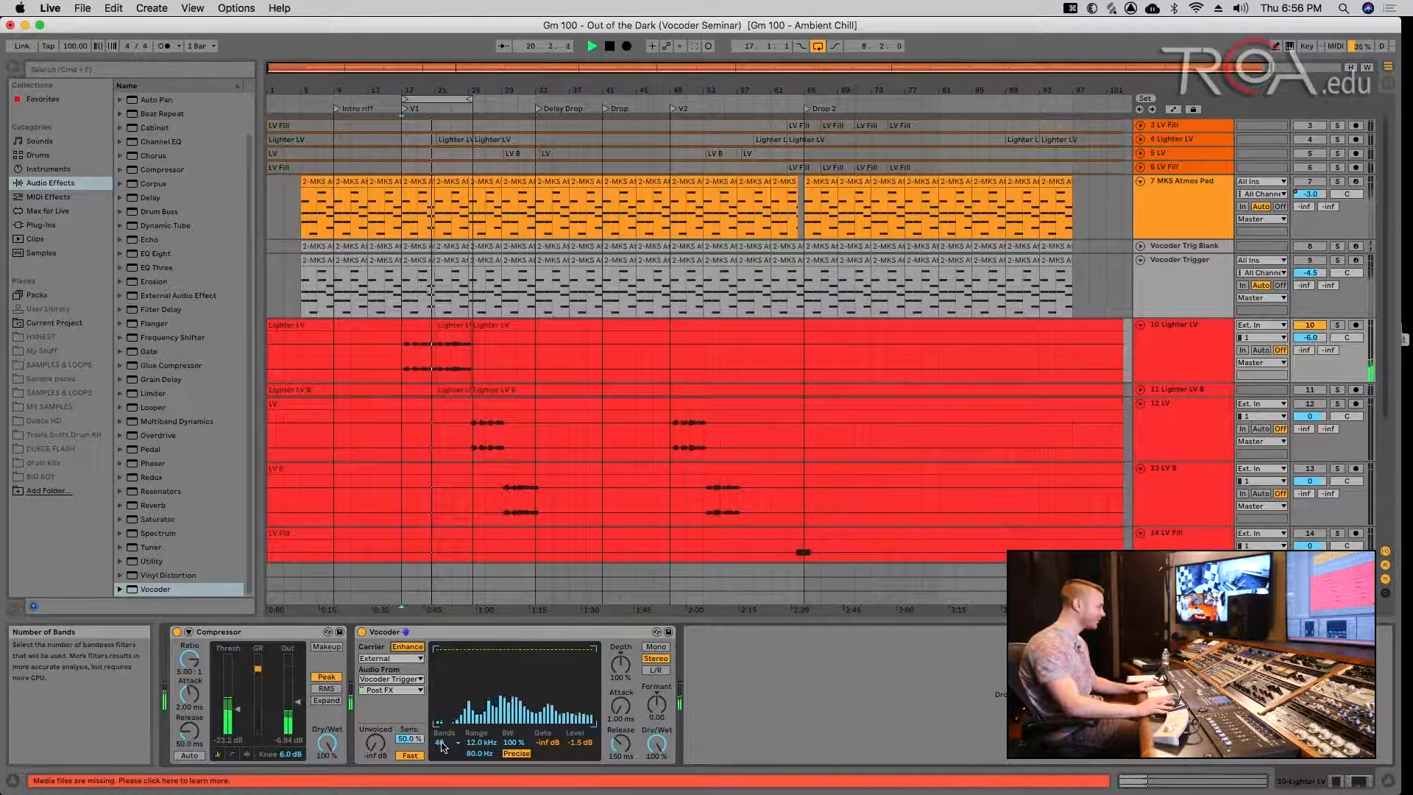
pyautogui.click(406, 648)
pyautogui.press('space')
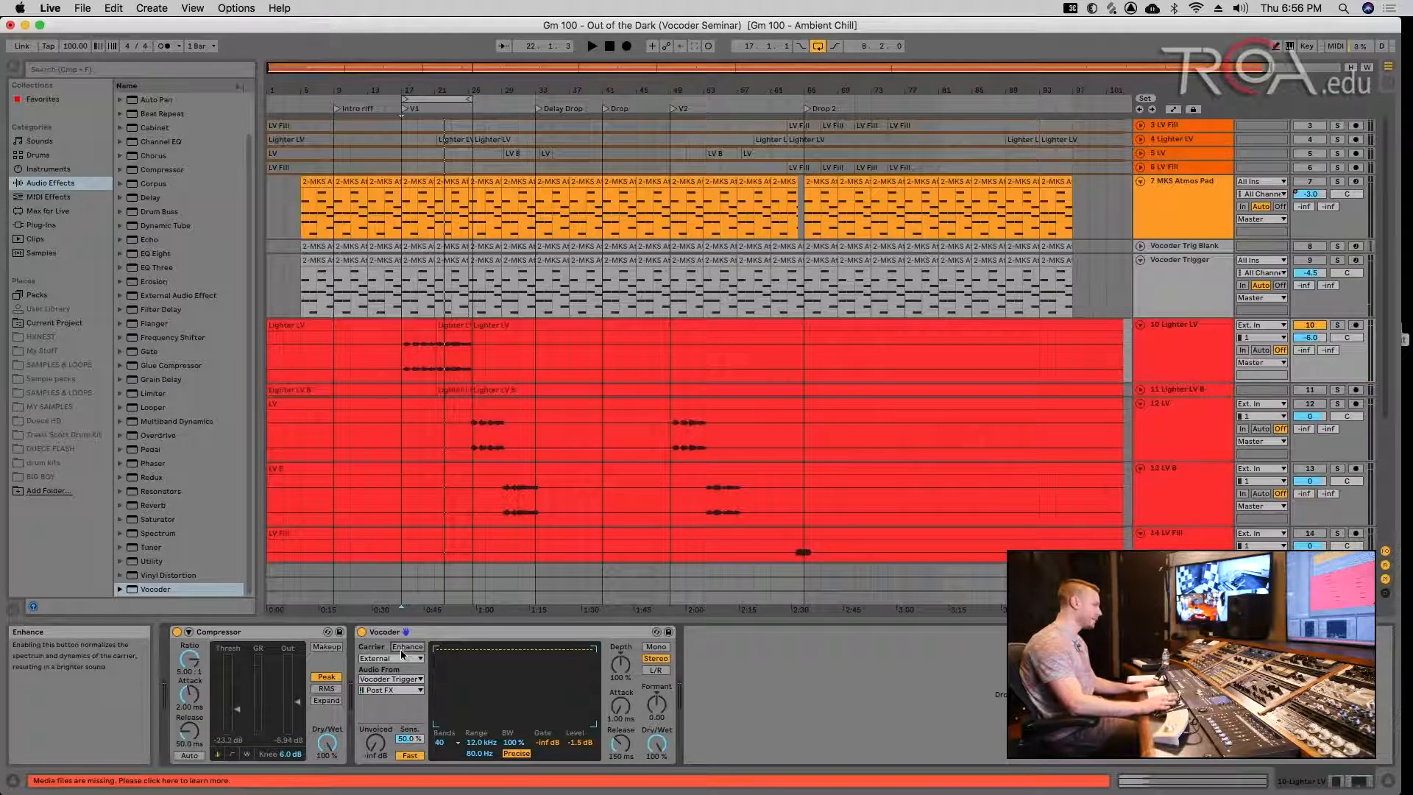
# - Set the Vocoder's unvoiced sensitivity to 75.8% and its Unvoiced level to -39 dB while listening to the loop
pyautogui.press('space')
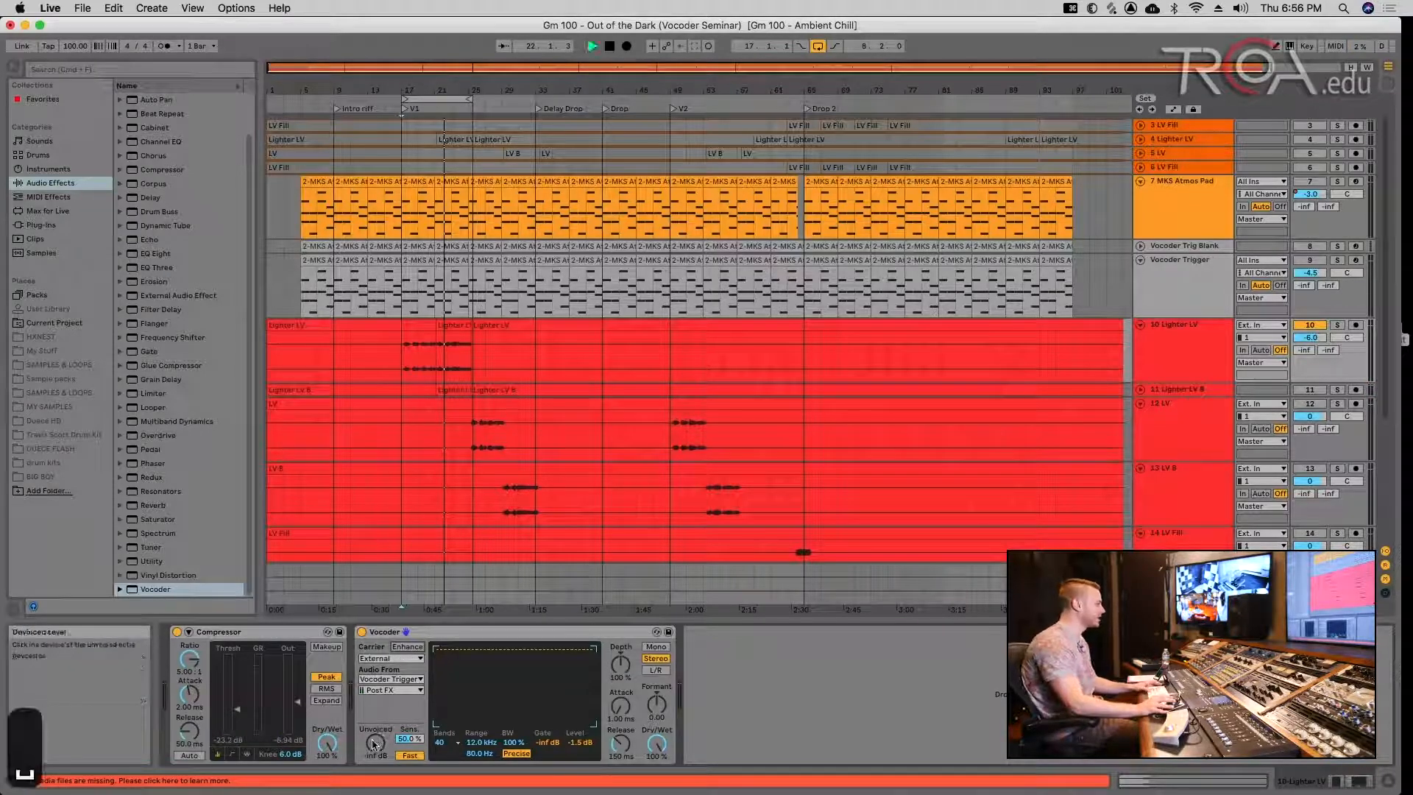
pyautogui.moveTo(382, 745); pyautogui.dragTo(410, 719)
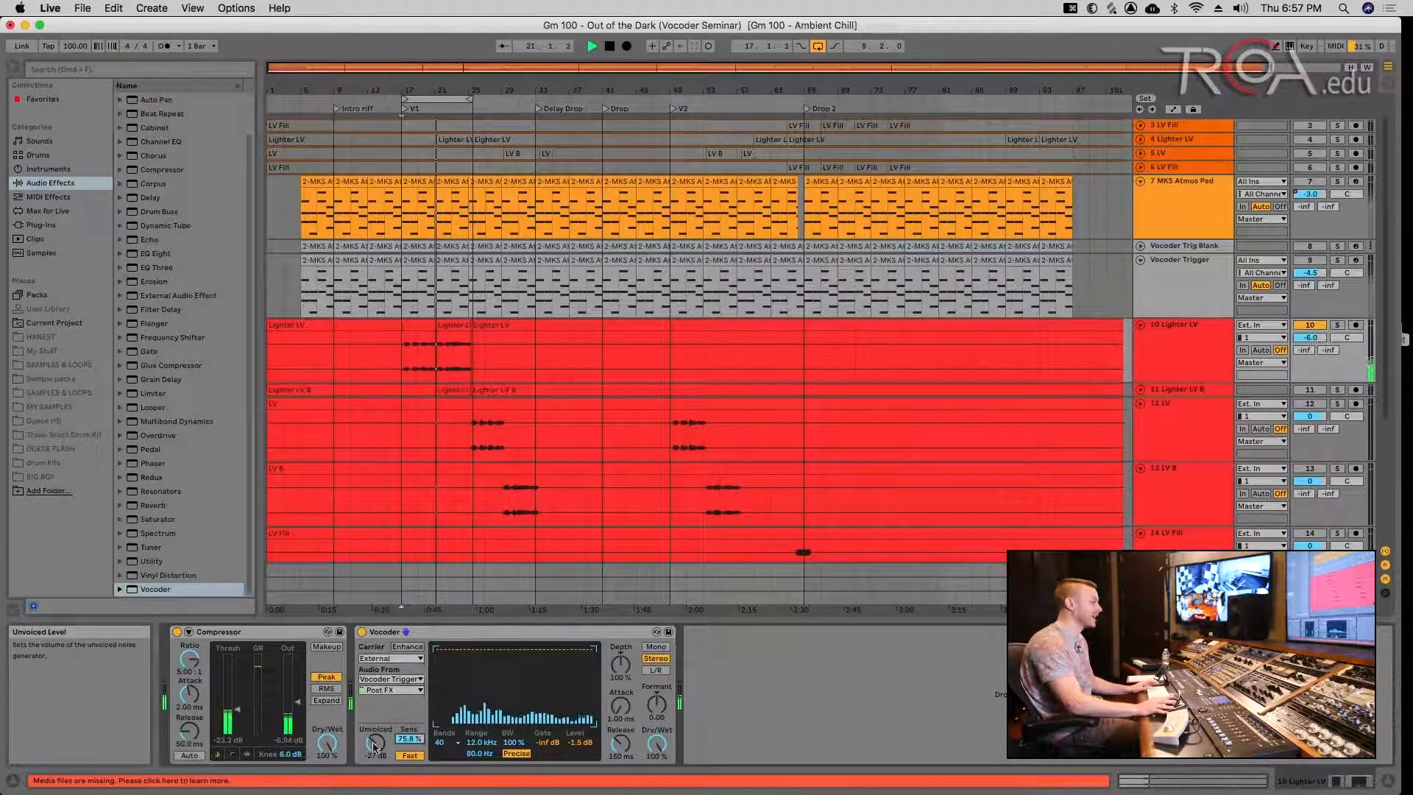
pyautogui.moveTo(377, 745)
pyautogui.mouseDown()
pyautogui.moveTo(377, 780)
pyautogui.moveTo(377, 762)
pyautogui.mouseUp()
pyautogui.press('space')
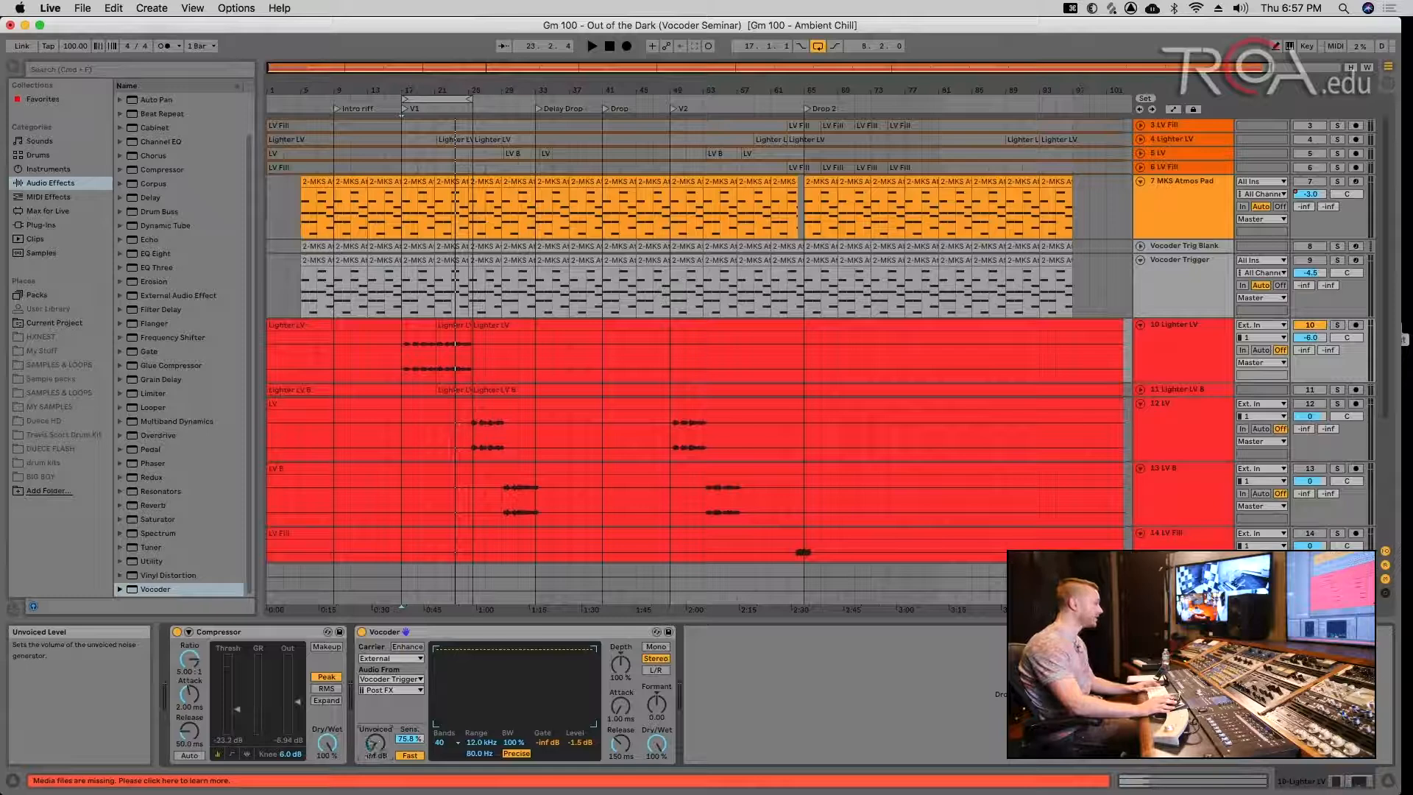
pyautogui.press('space')
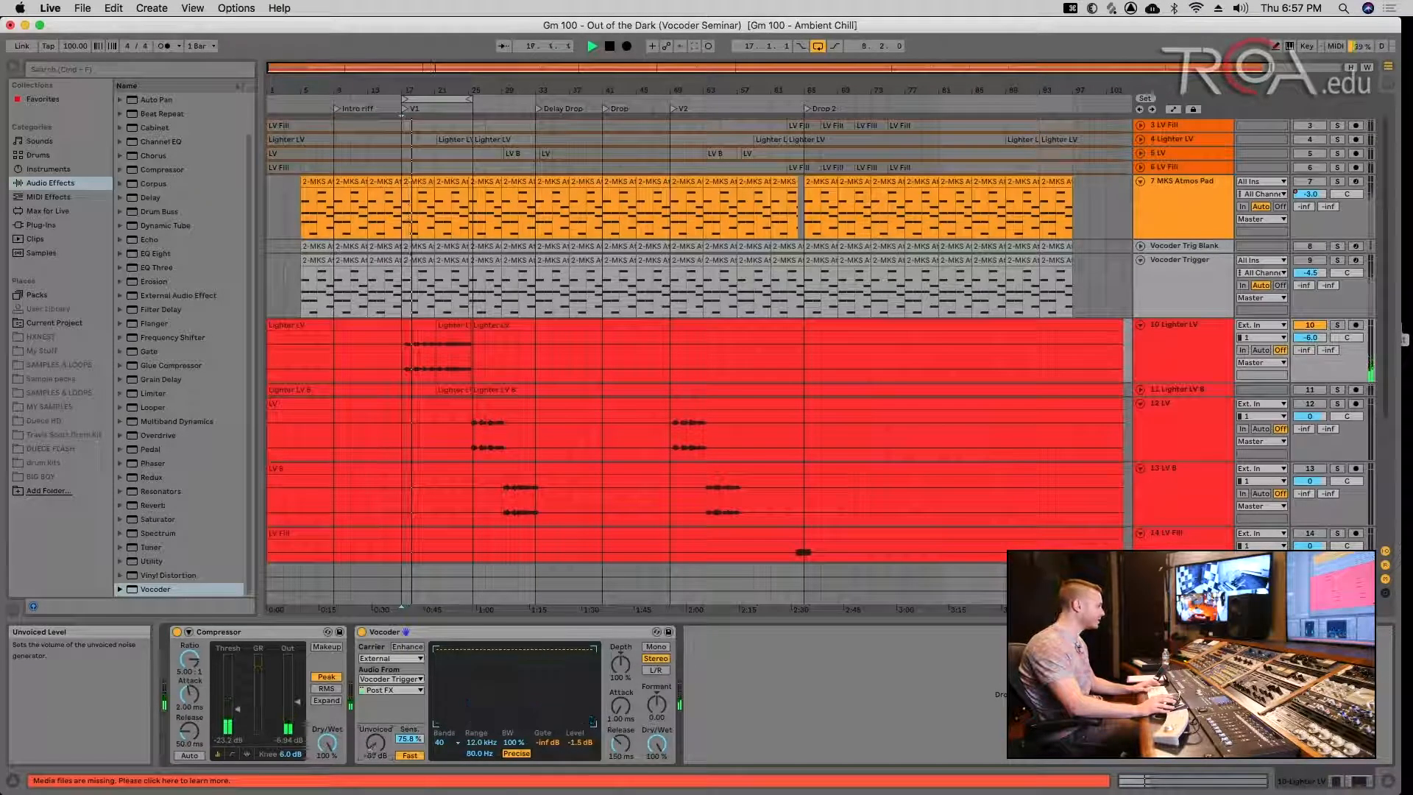
pyautogui.moveTo(375, 743); pyautogui.dragTo(379, 742)
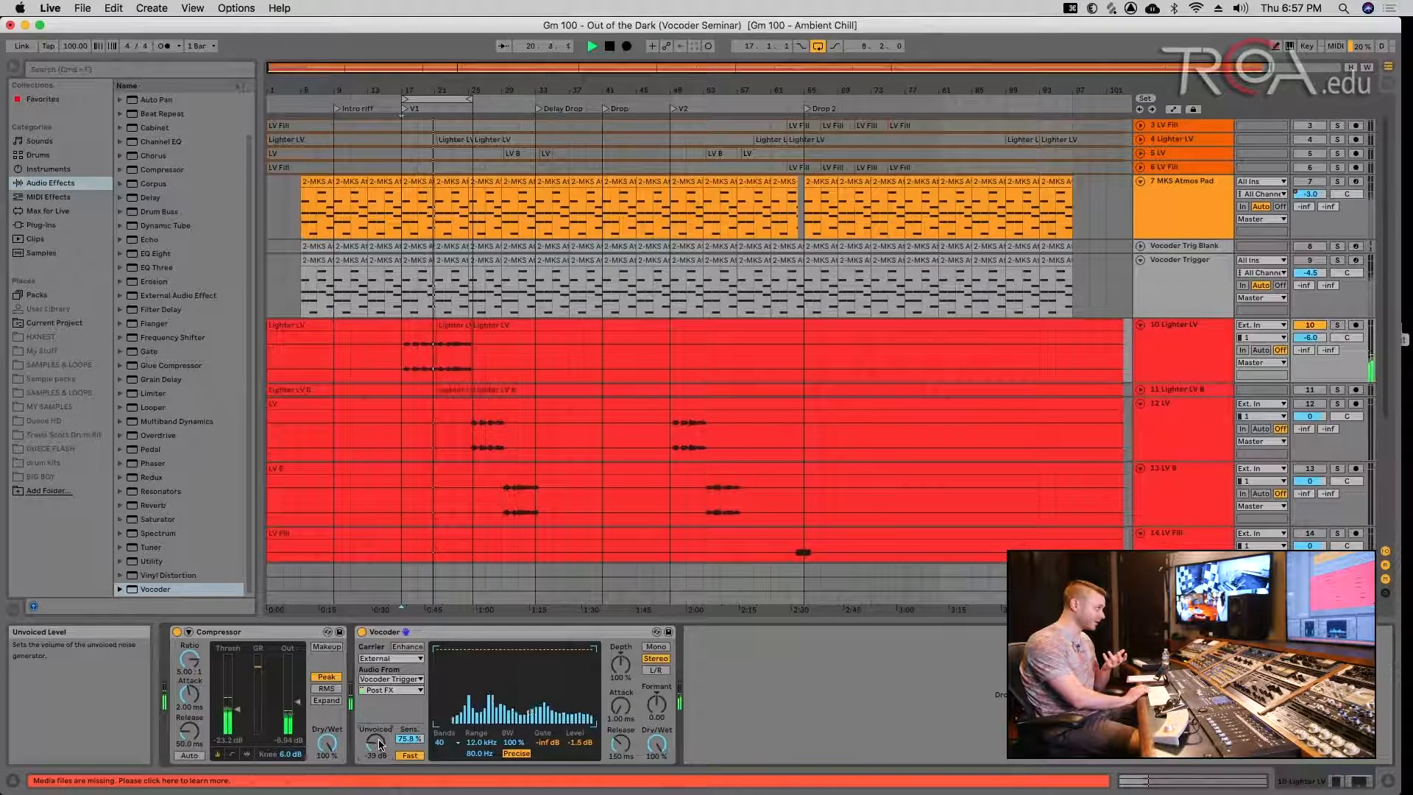
pyautogui.press('space')
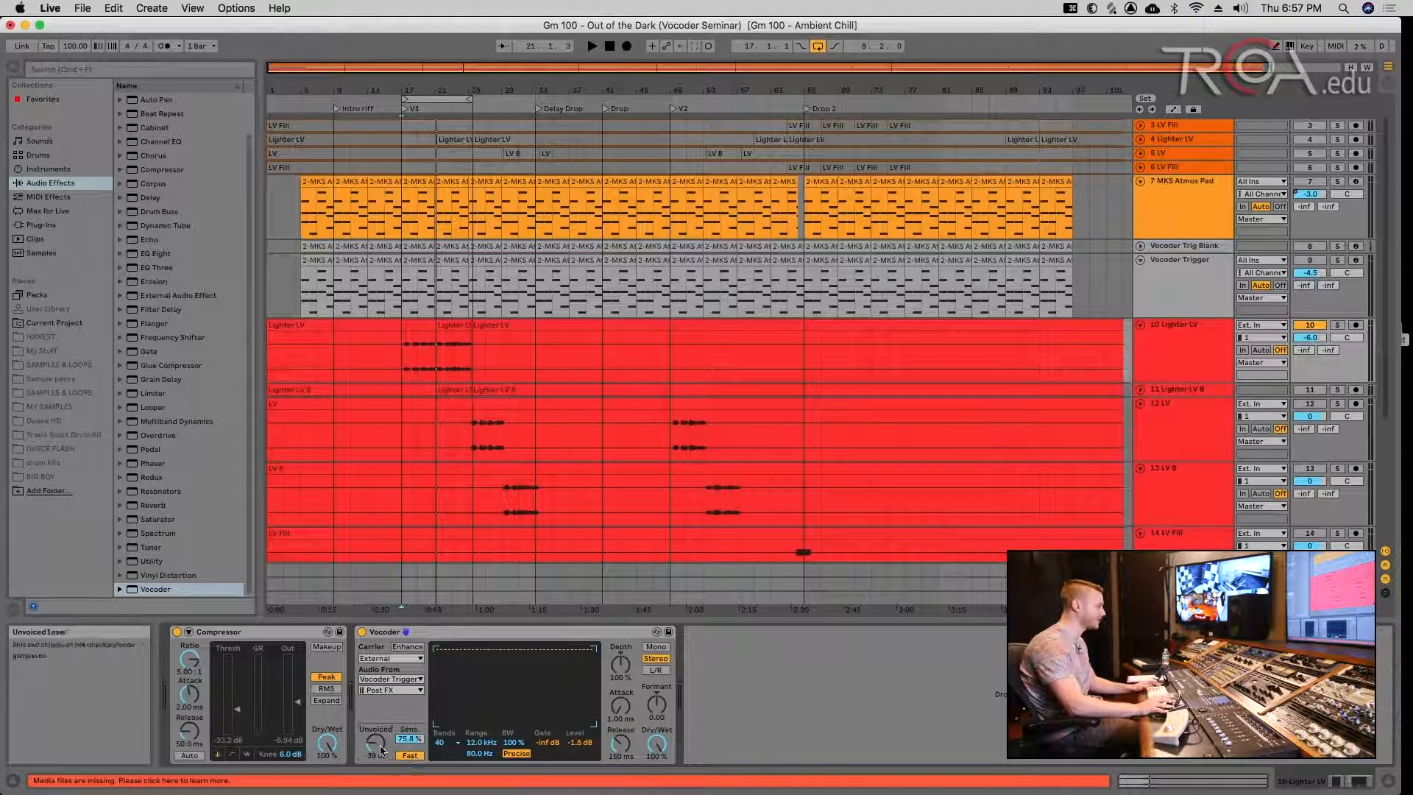
# - Compare the Vocoder's Slow and Fast unvoiced speeds during playback, keep Fast, and set the Unvoiced level to -34 dB
pyautogui.press('space')
pyautogui.click(410, 756)
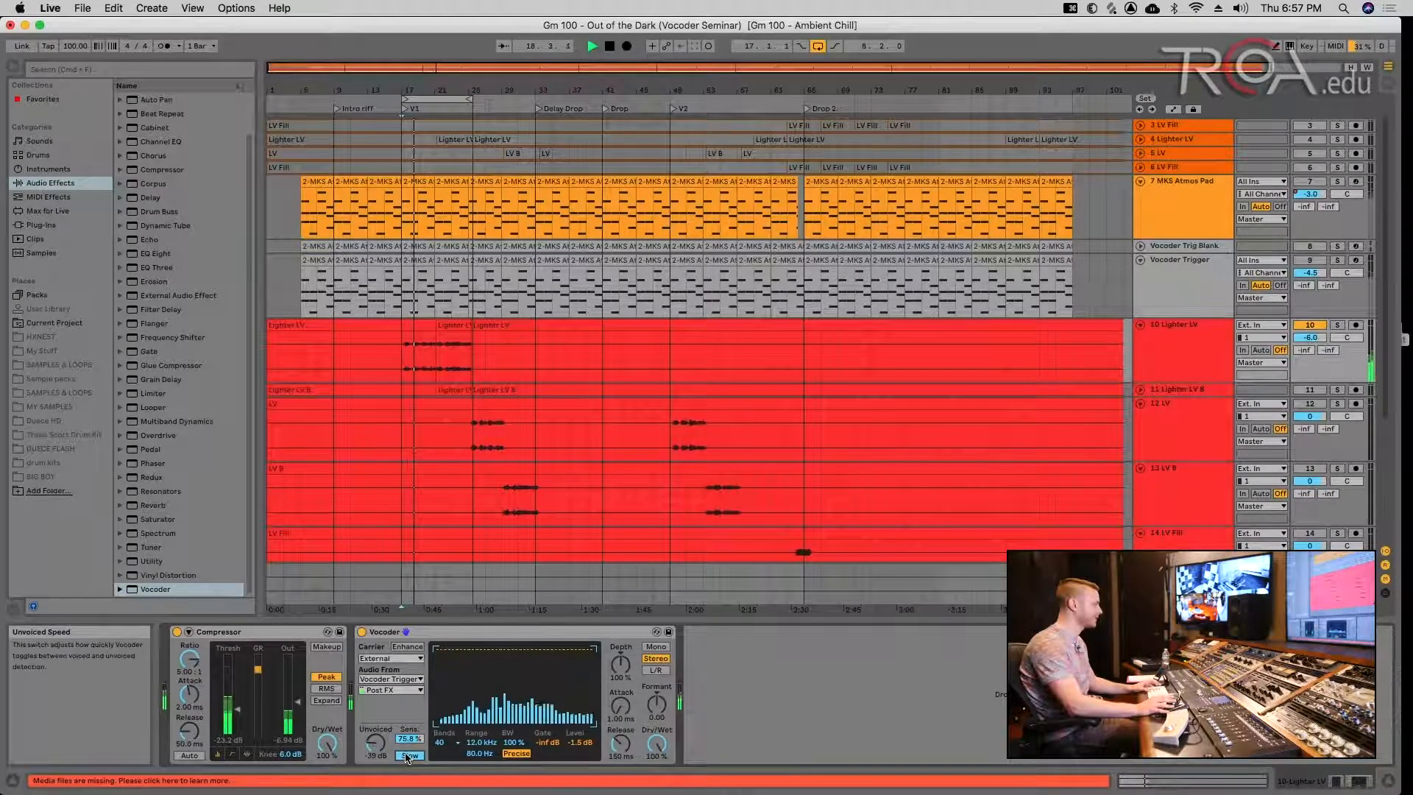
pyautogui.click(410, 756)
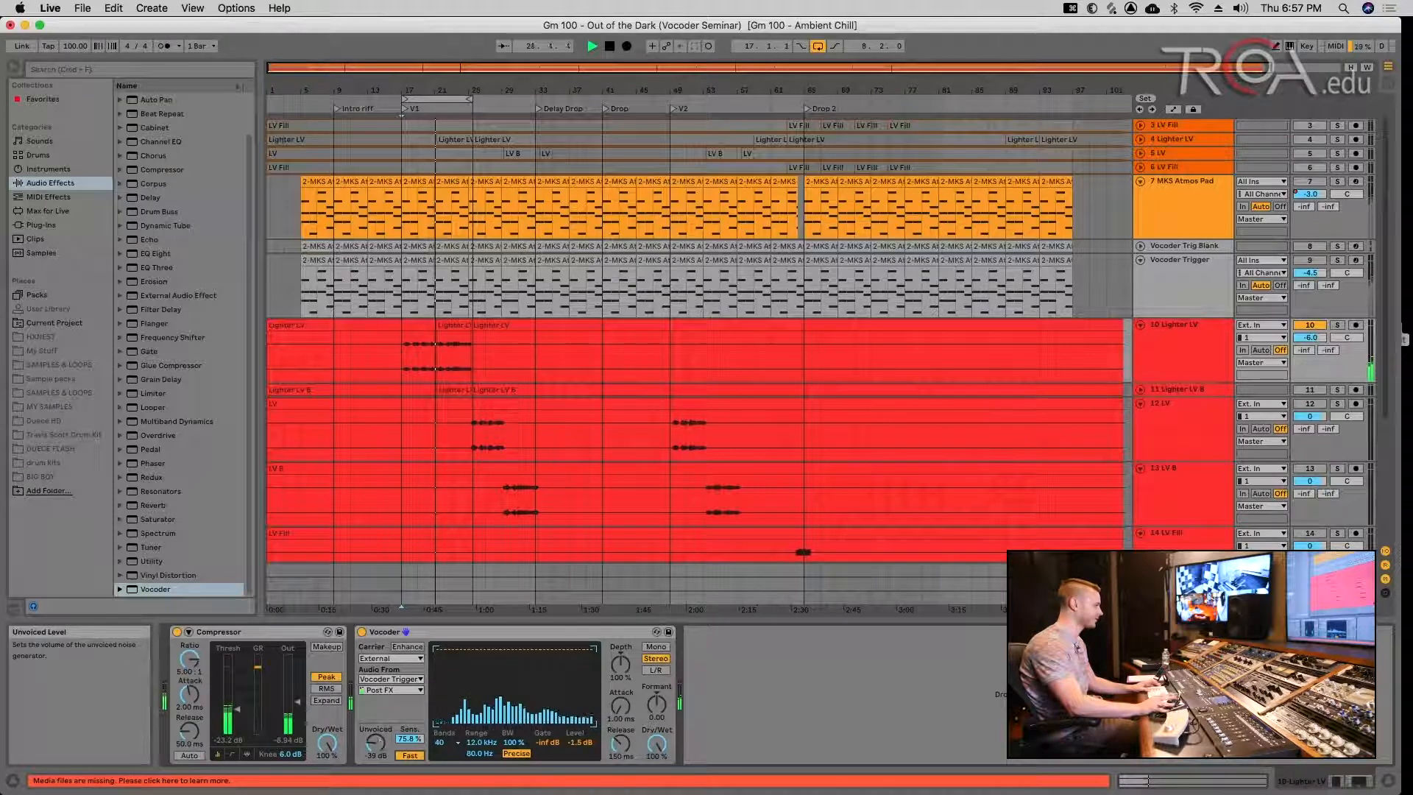
pyautogui.moveTo(375, 743); pyautogui.dragTo(375, 737)
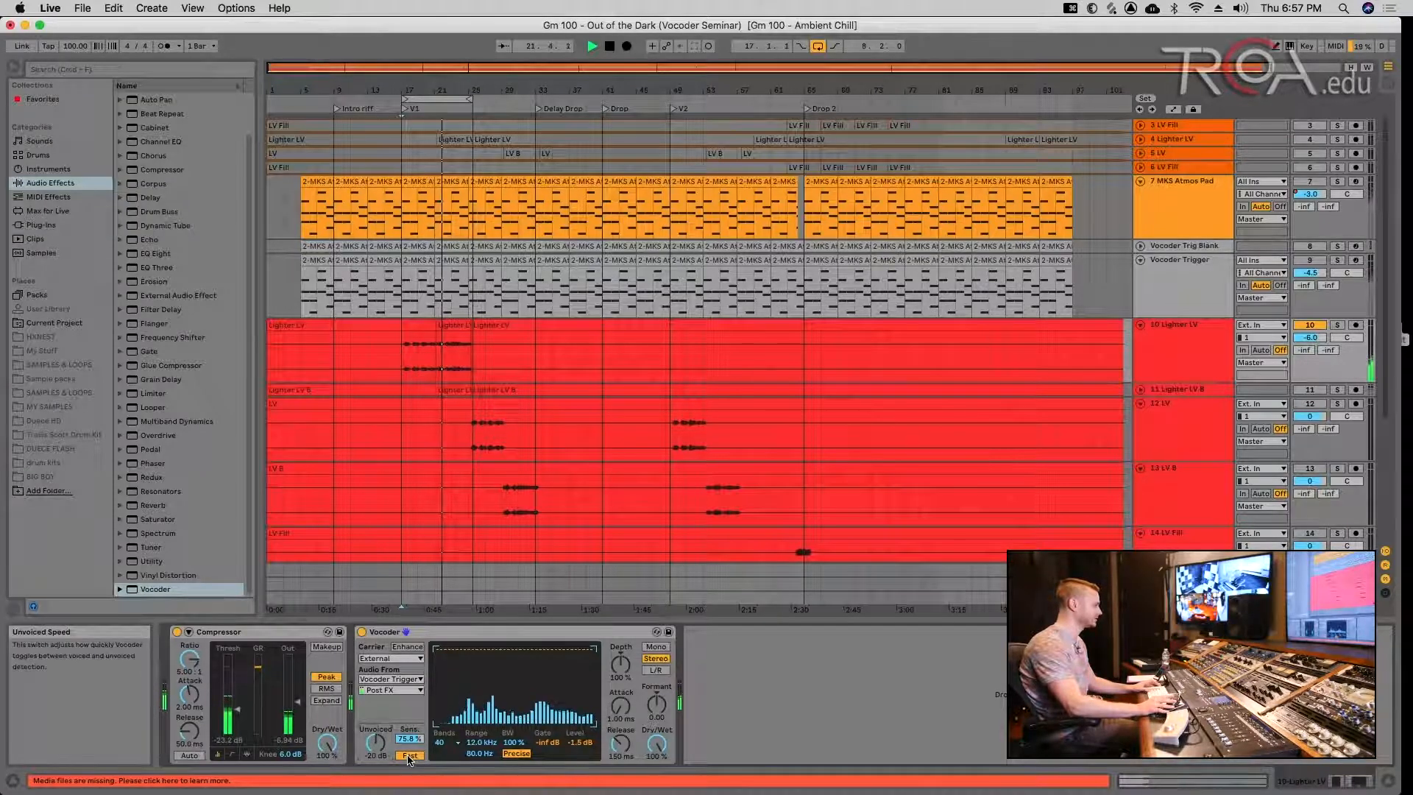
pyautogui.click(410, 756)
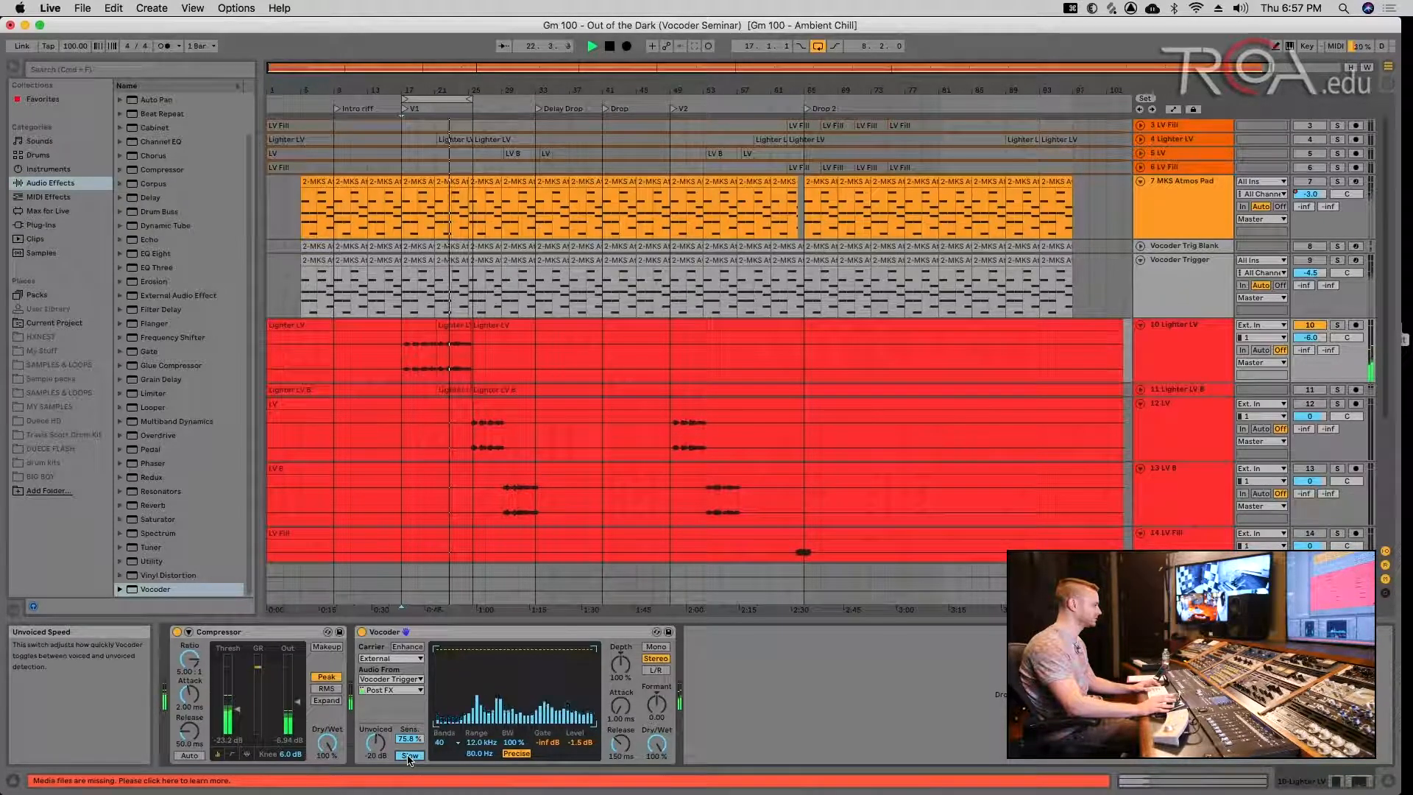
pyautogui.moveTo(378, 742); pyautogui.dragTo(381, 746)
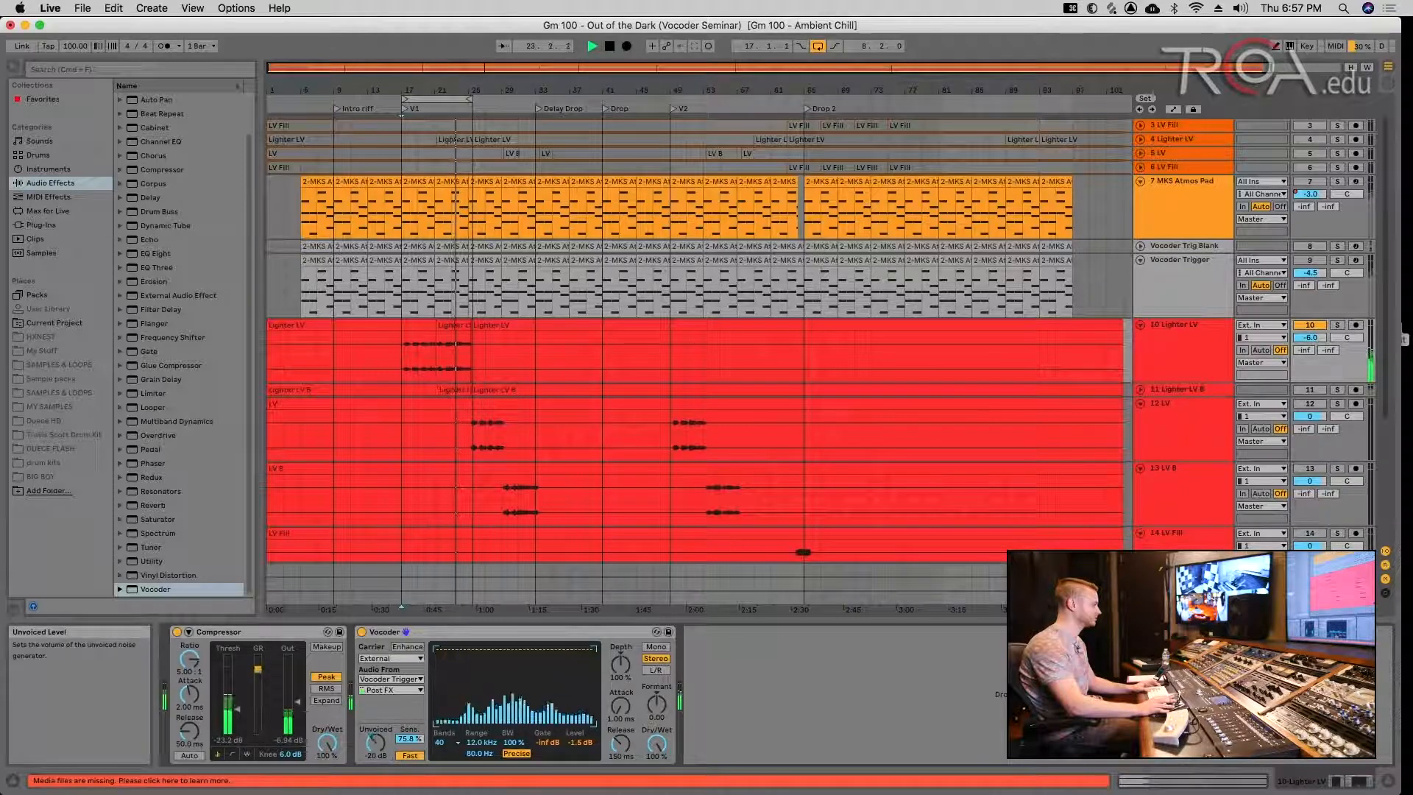
pyautogui.press('space')
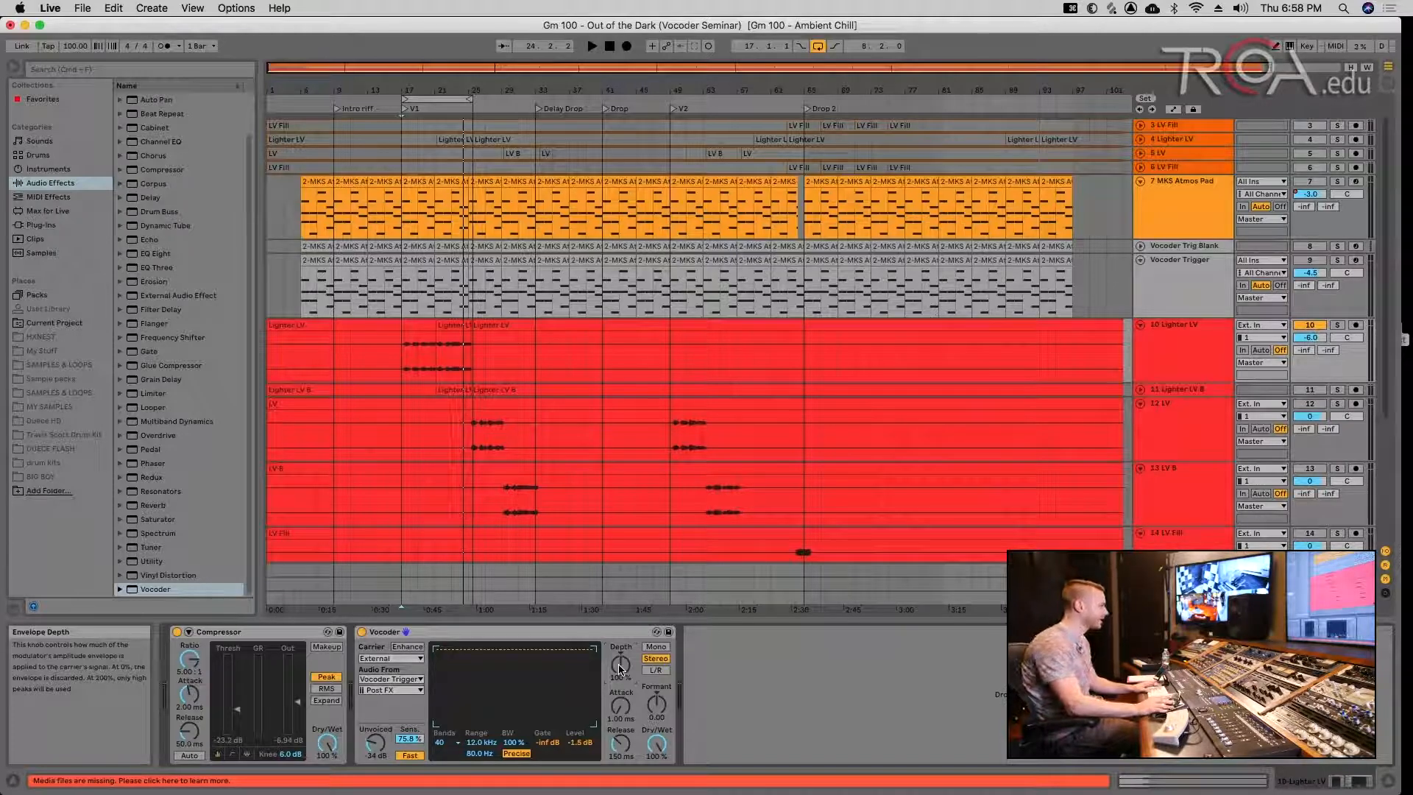
# - Try higher and lower envelope Depth values on the Vocoder during playback, ending at 92%
pyautogui.press('space')
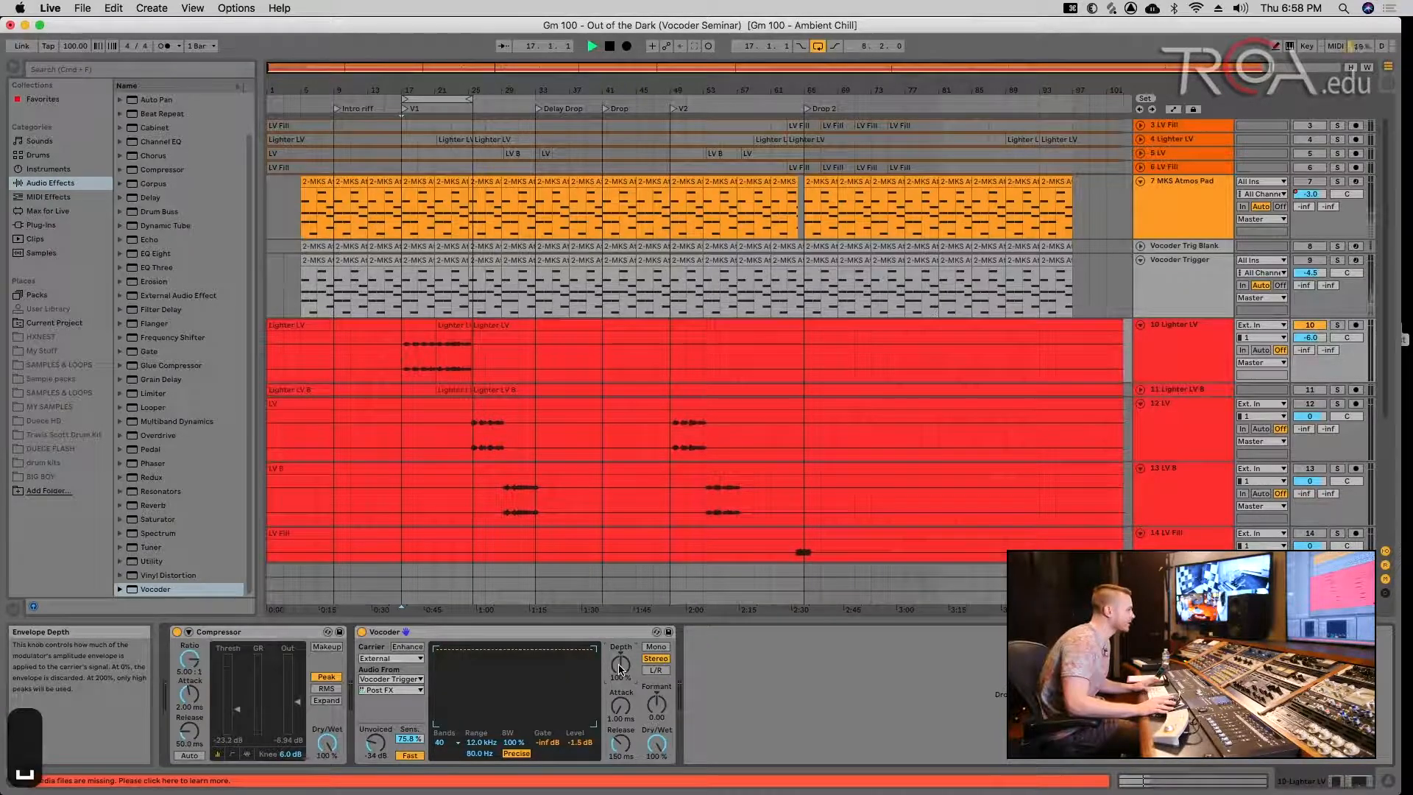
pyautogui.moveTo(619, 672); pyautogui.dragTo(620, 664)
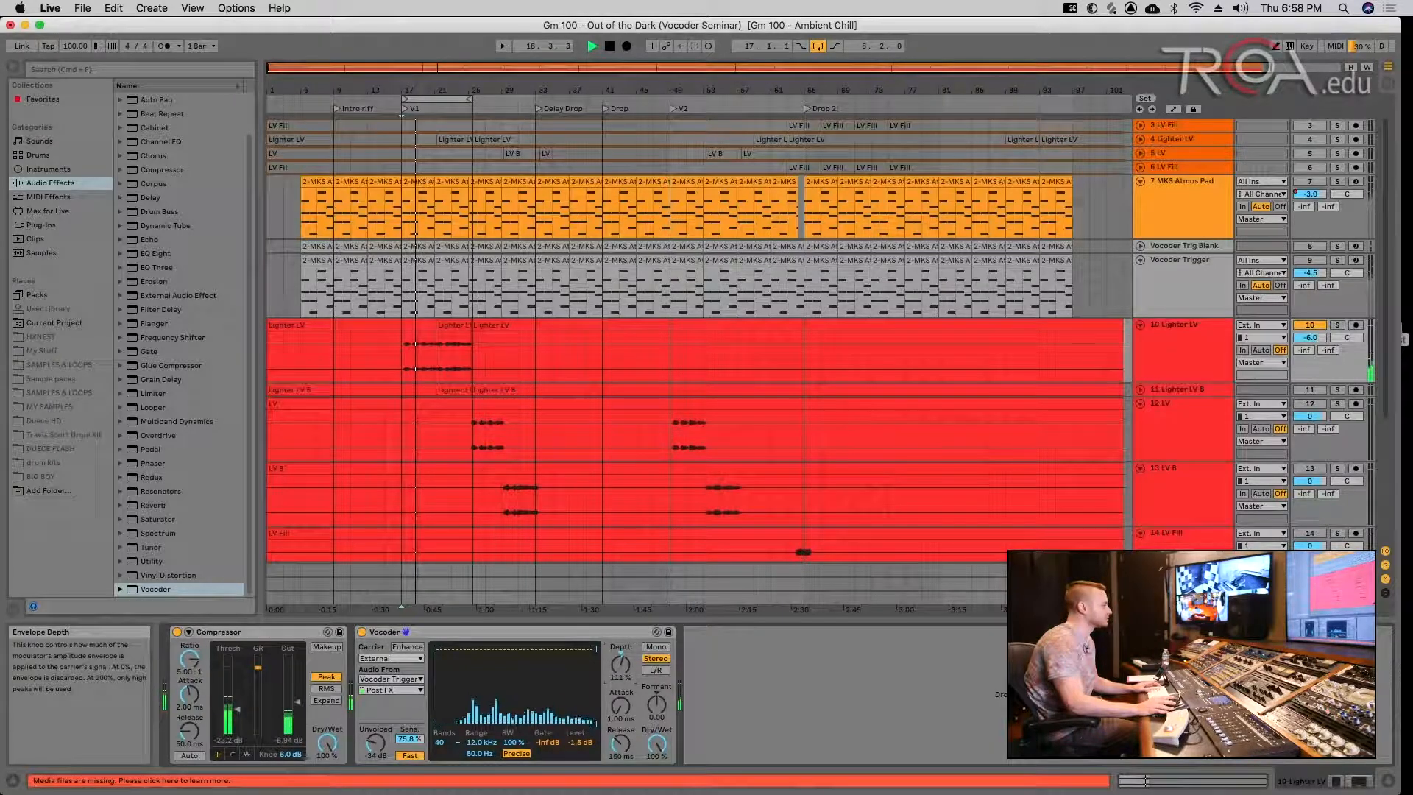
pyautogui.moveTo(620, 664)
pyautogui.mouseDown()
pyautogui.moveTo(620, 736)
pyautogui.moveTo(620, 631)
pyautogui.moveTo(620, 675)
pyautogui.mouseUp()
pyautogui.press('space')
pyautogui.press('space')
pyautogui.moveTo(622, 666); pyautogui.dragTo(622, 680)
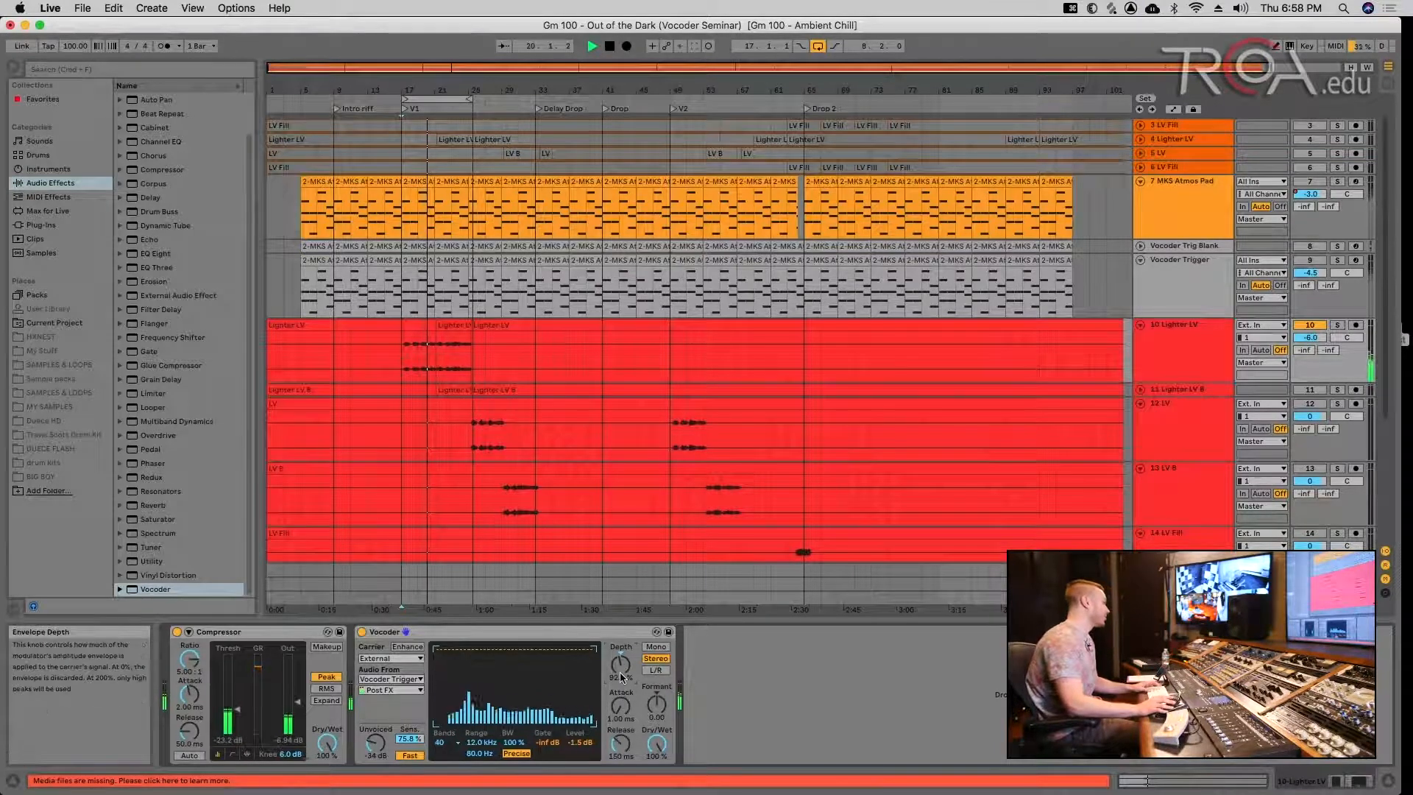
pyautogui.press('space')
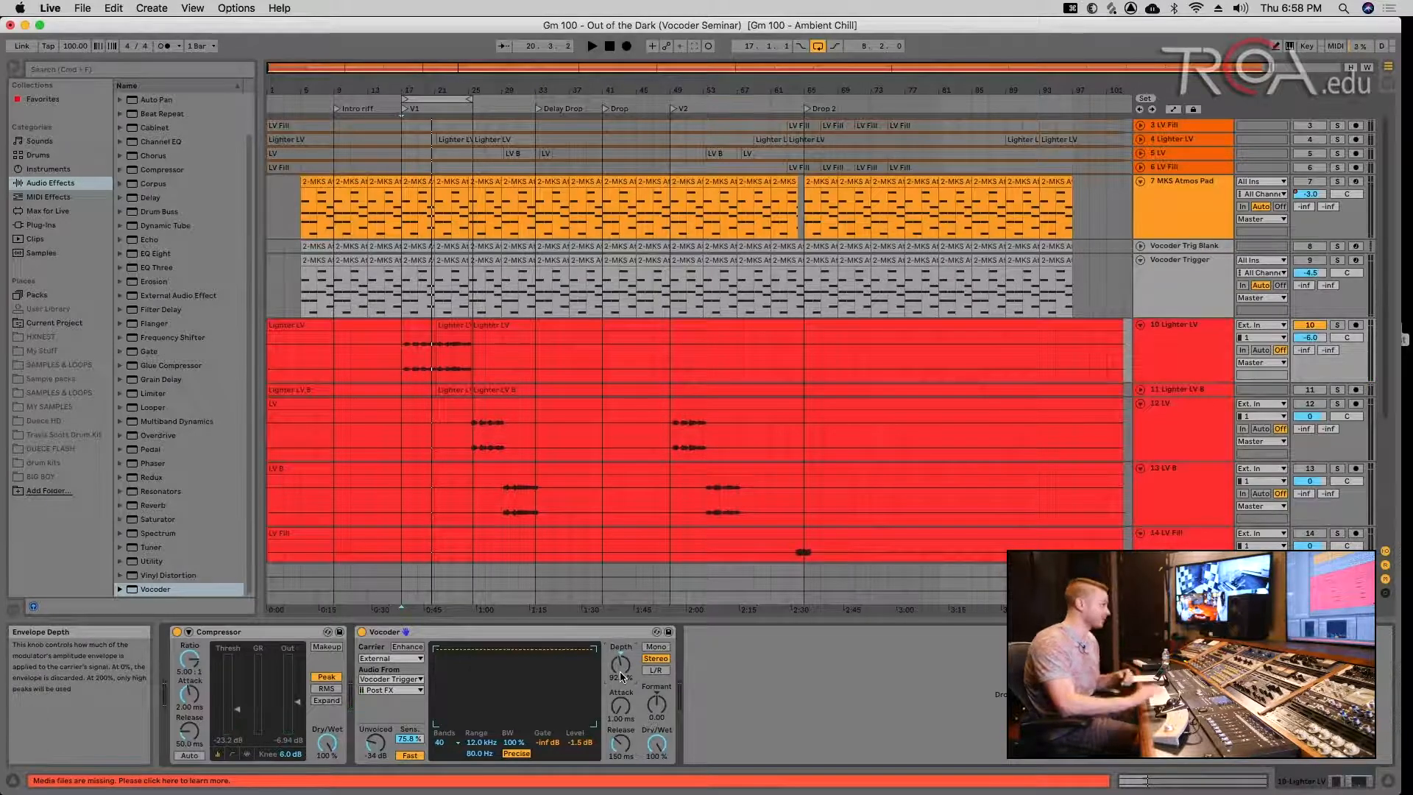
# - Show the Vocoder Trigger track's devices and toggle the synth's Sub oscillator on and back off
pyautogui.click(1170, 302)
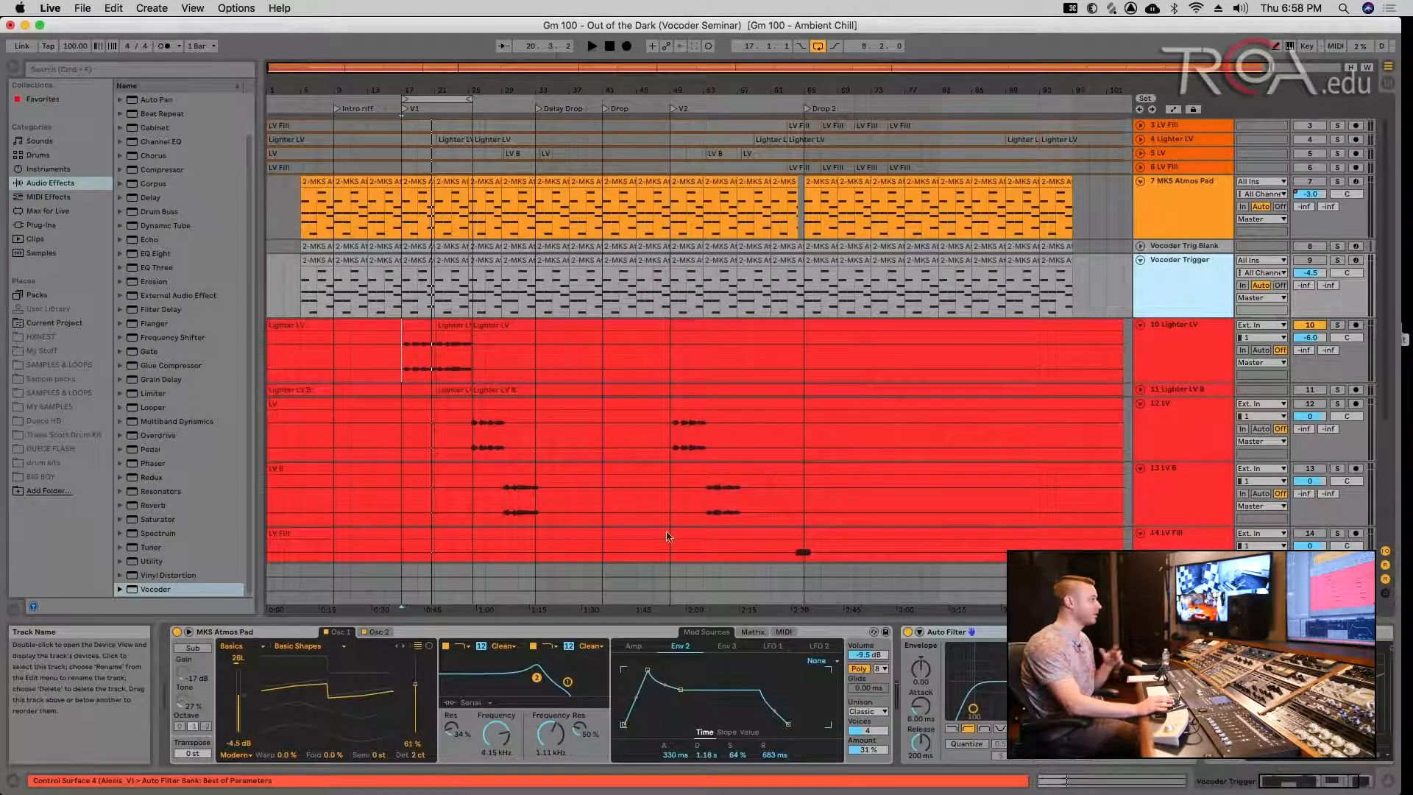
pyautogui.click(190, 650)
pyautogui.click(191, 649)
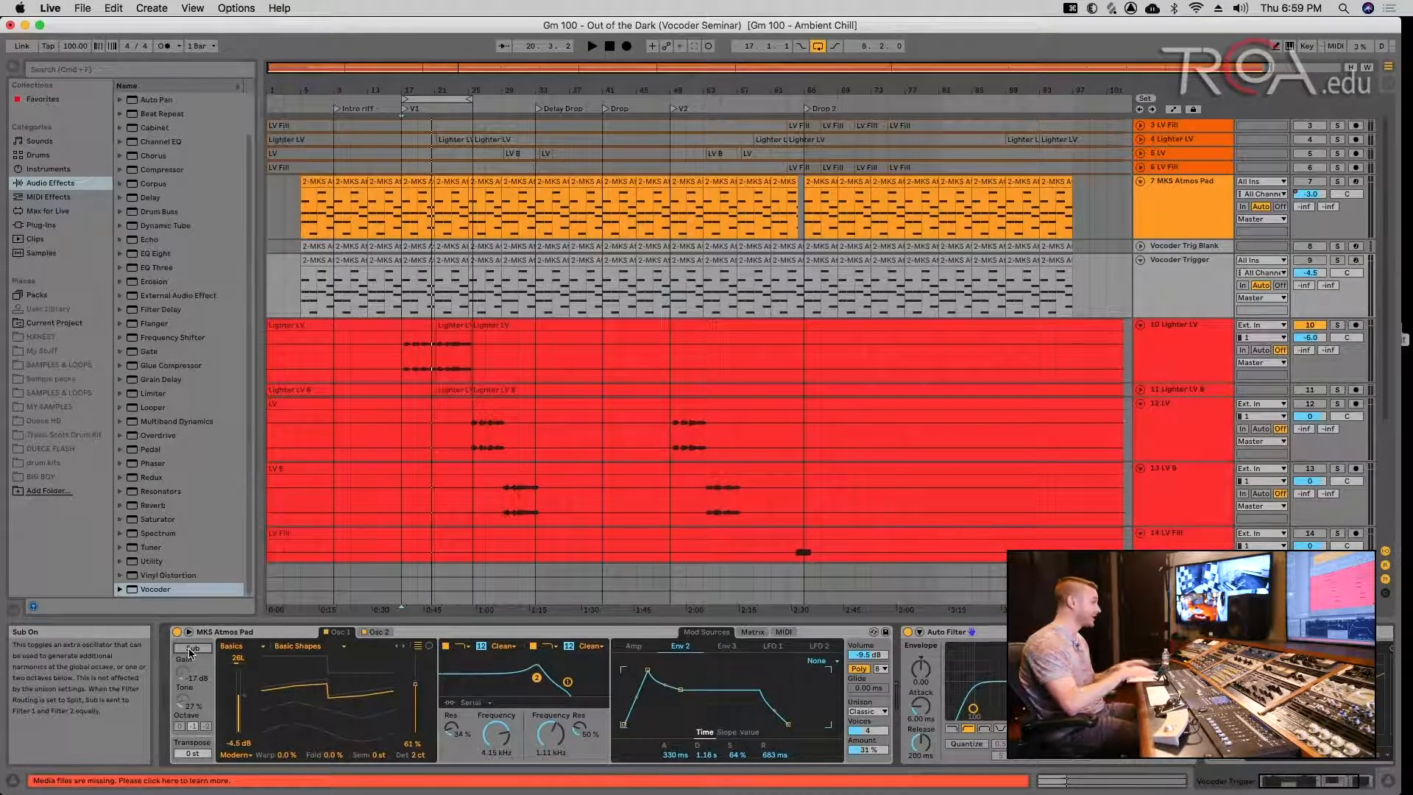
pyautogui.click(1162, 288)
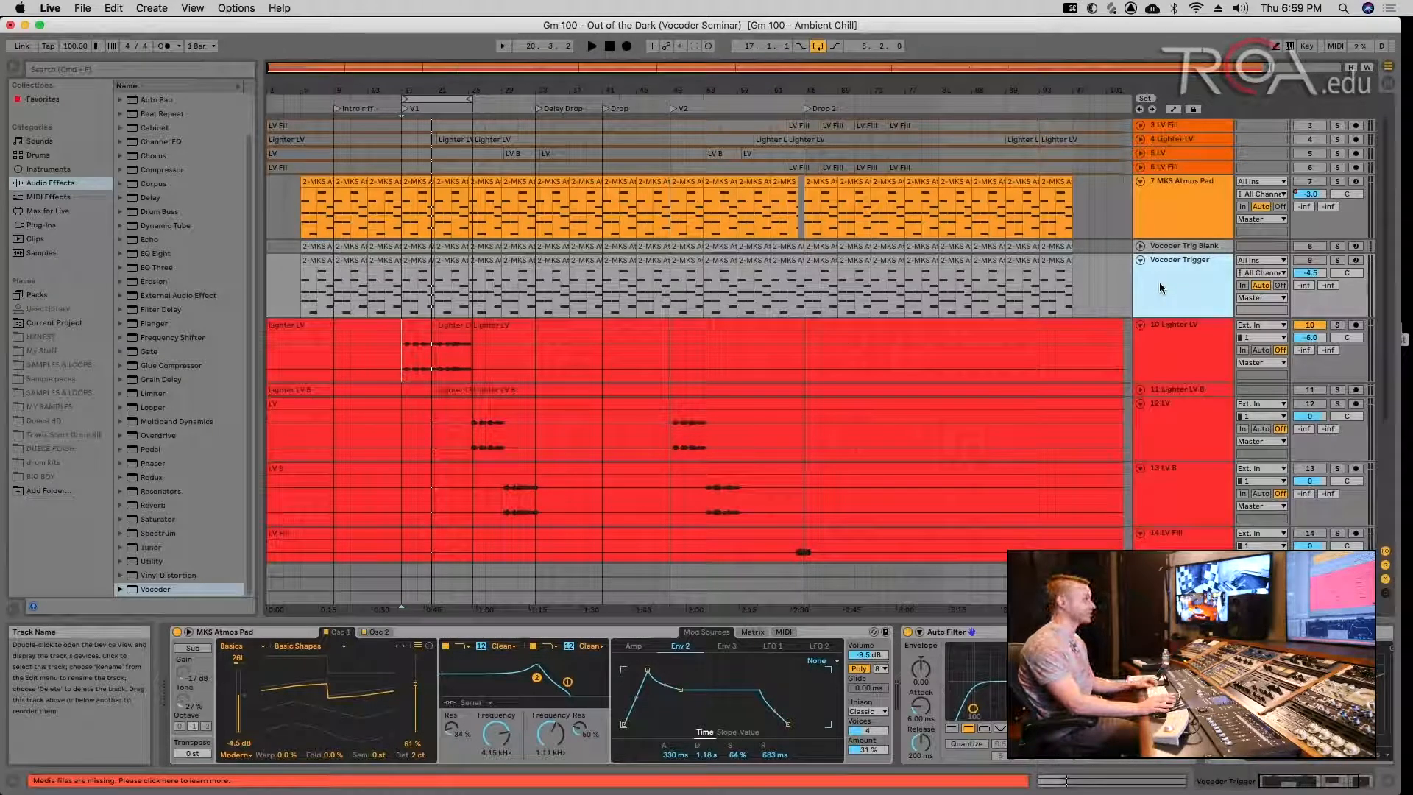
# - Return to the Lighter LV track's devices and reset the Vocoder's Depth to 100%
pyautogui.click(1153, 361)
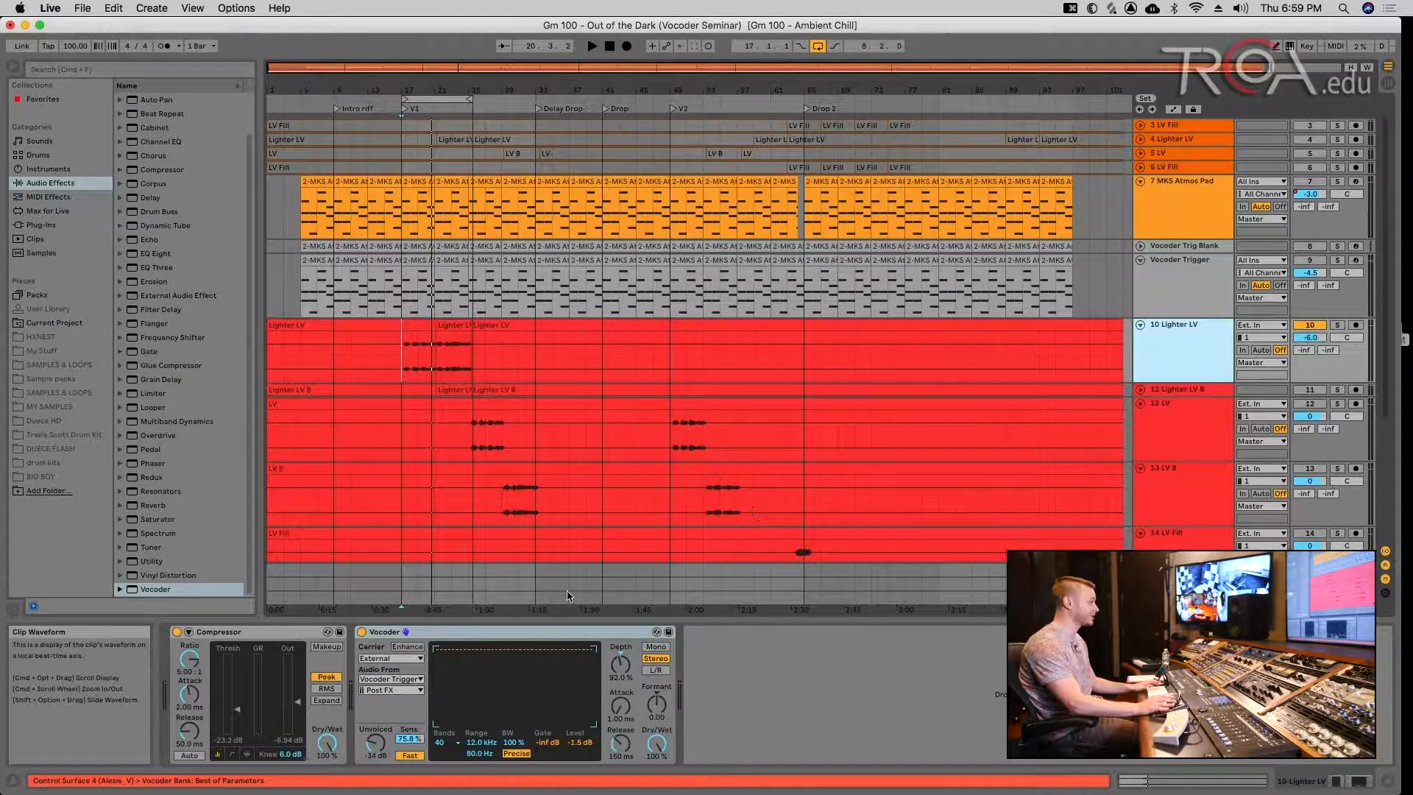
pyautogui.doubleClick(620, 668)
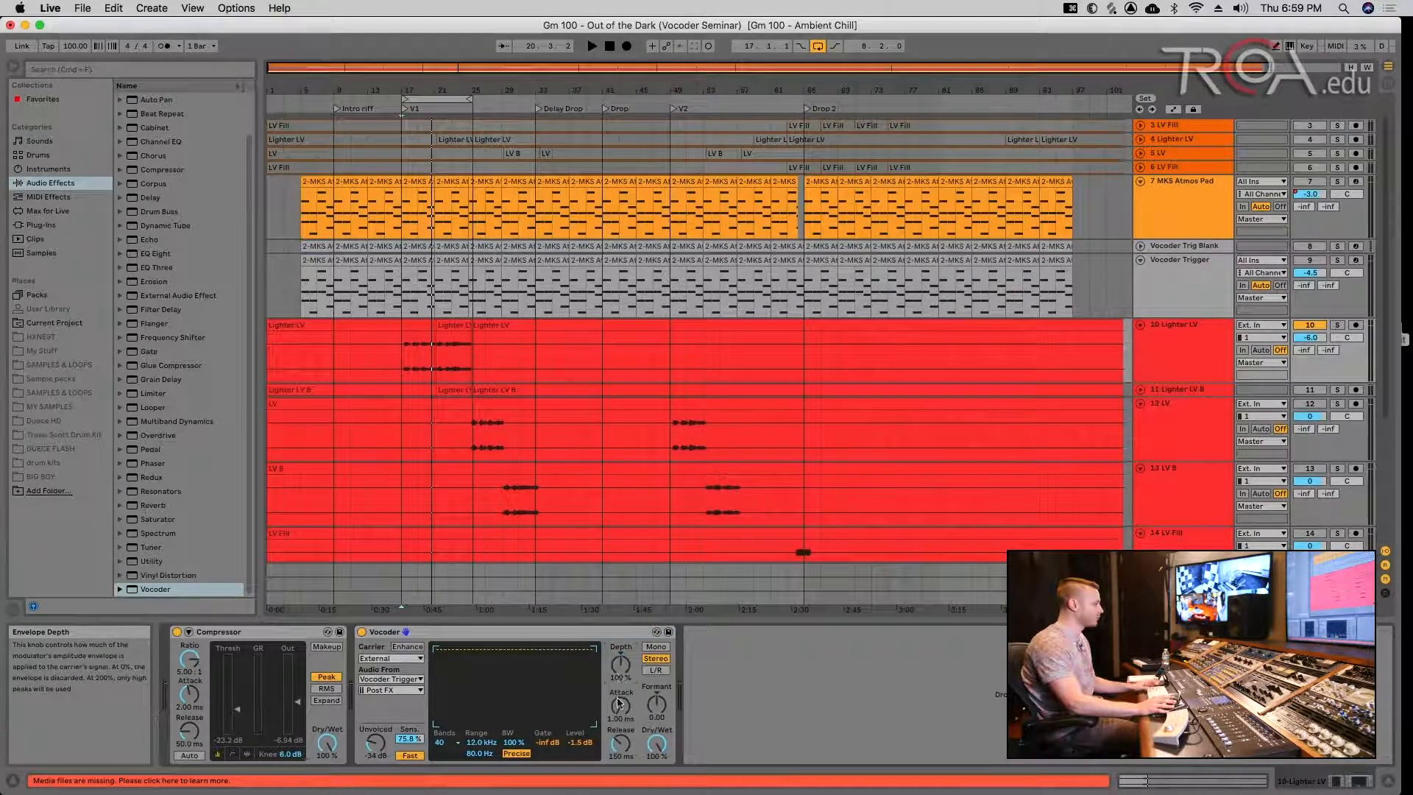
# - Try a lower Formant shift on the Vocoder during playback and reset it to 0.00
pyautogui.press('space')
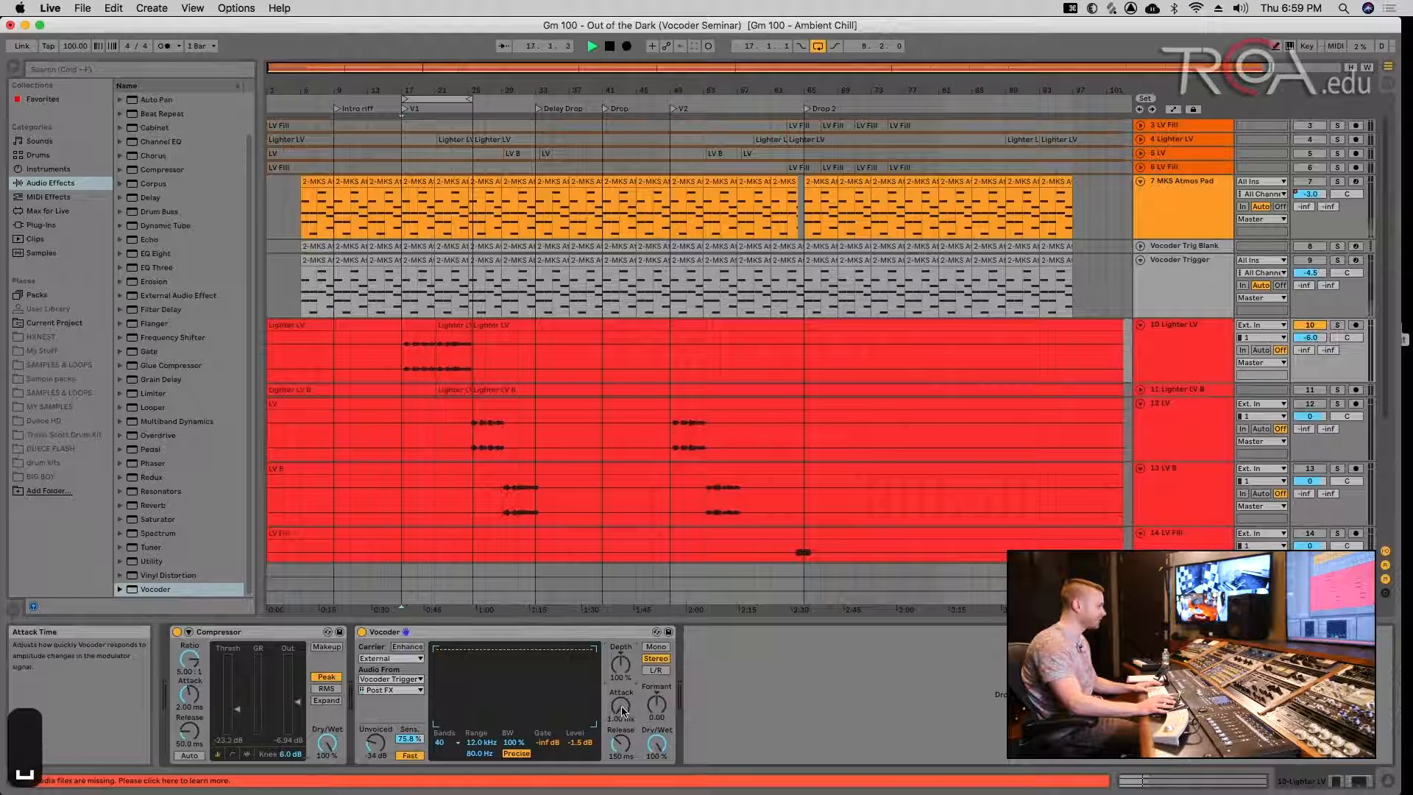
pyautogui.moveTo(666, 708); pyautogui.dragTo(667, 782)
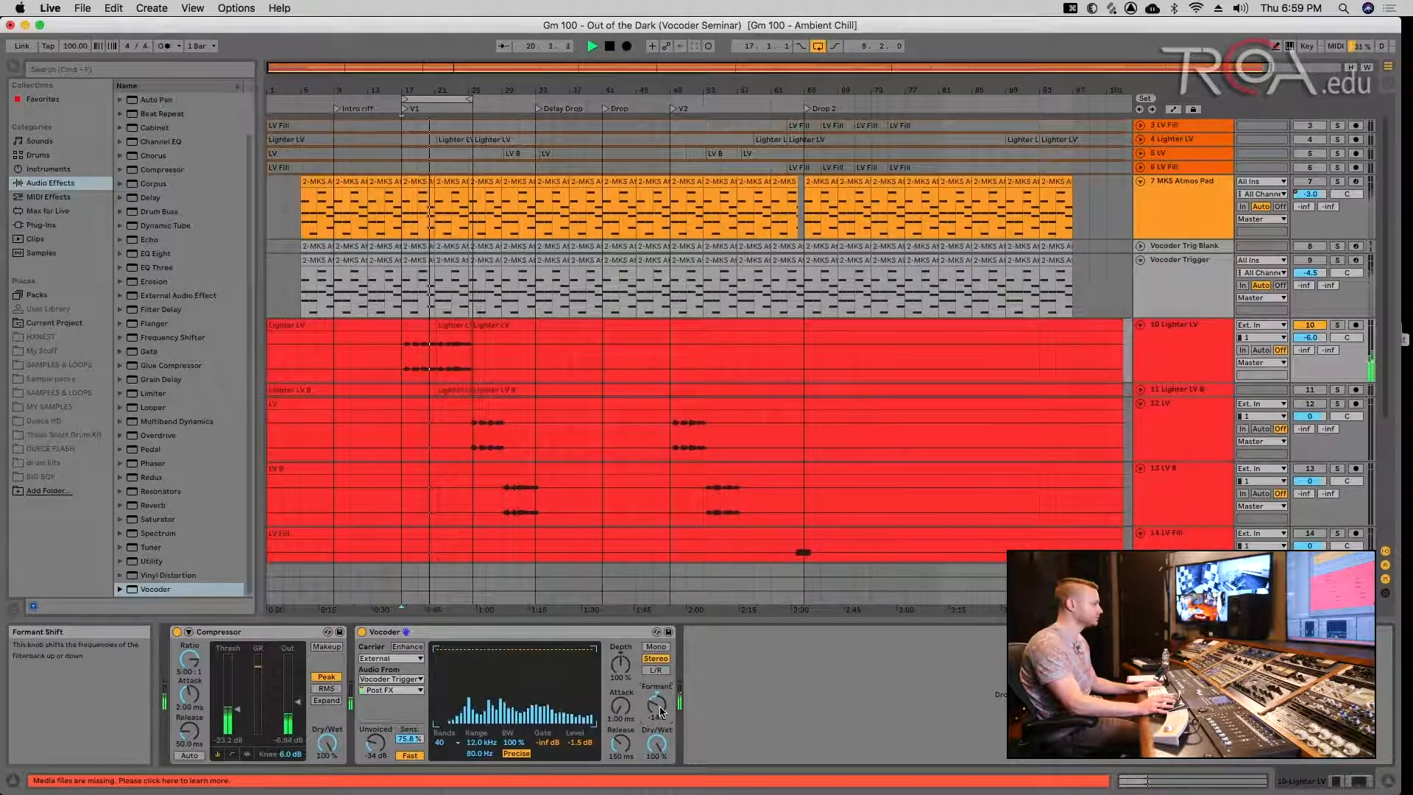
pyautogui.doubleClick(660, 712)
pyautogui.press('space')
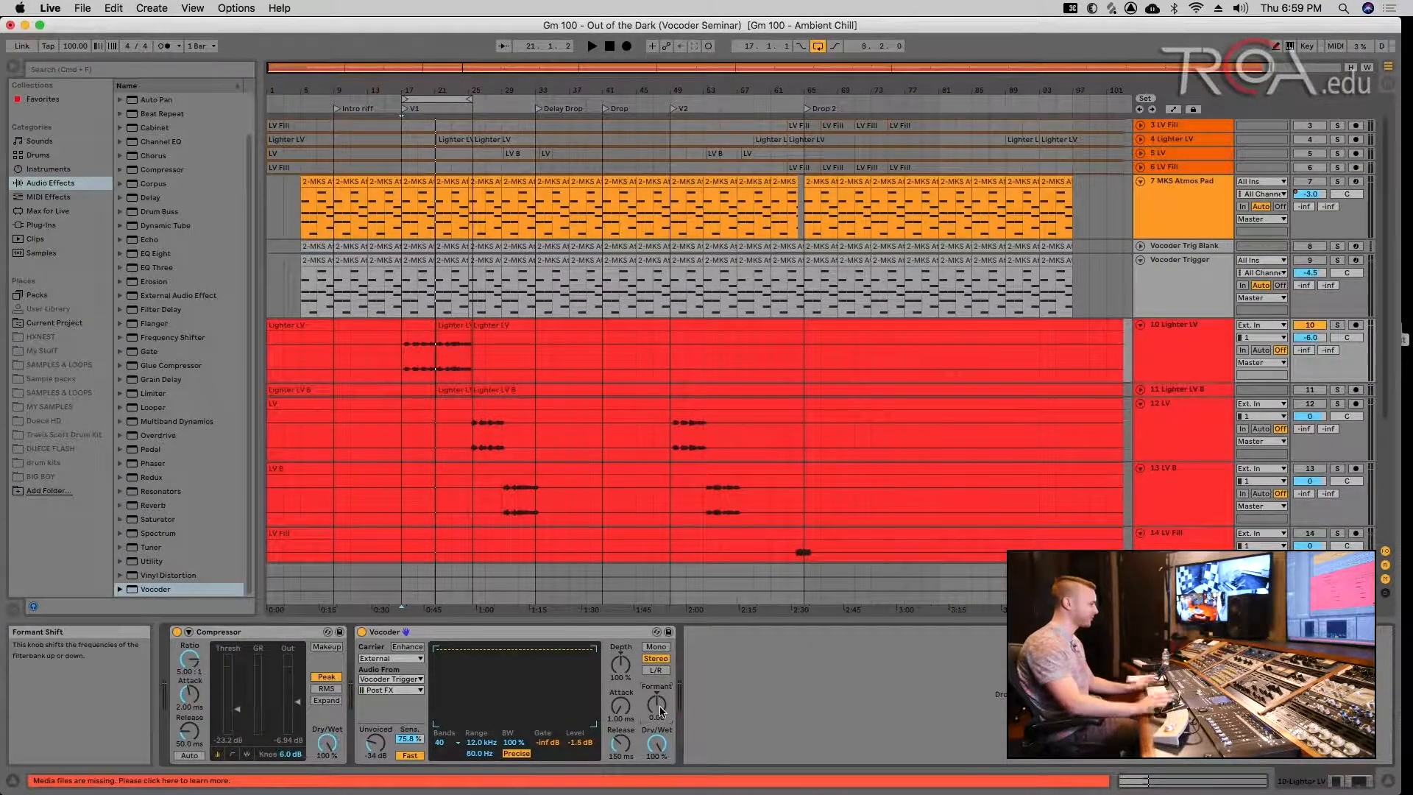
# - Try a much longer Attack time on the Vocoder during playback and return it to 1.00 ms
pyautogui.press('space')
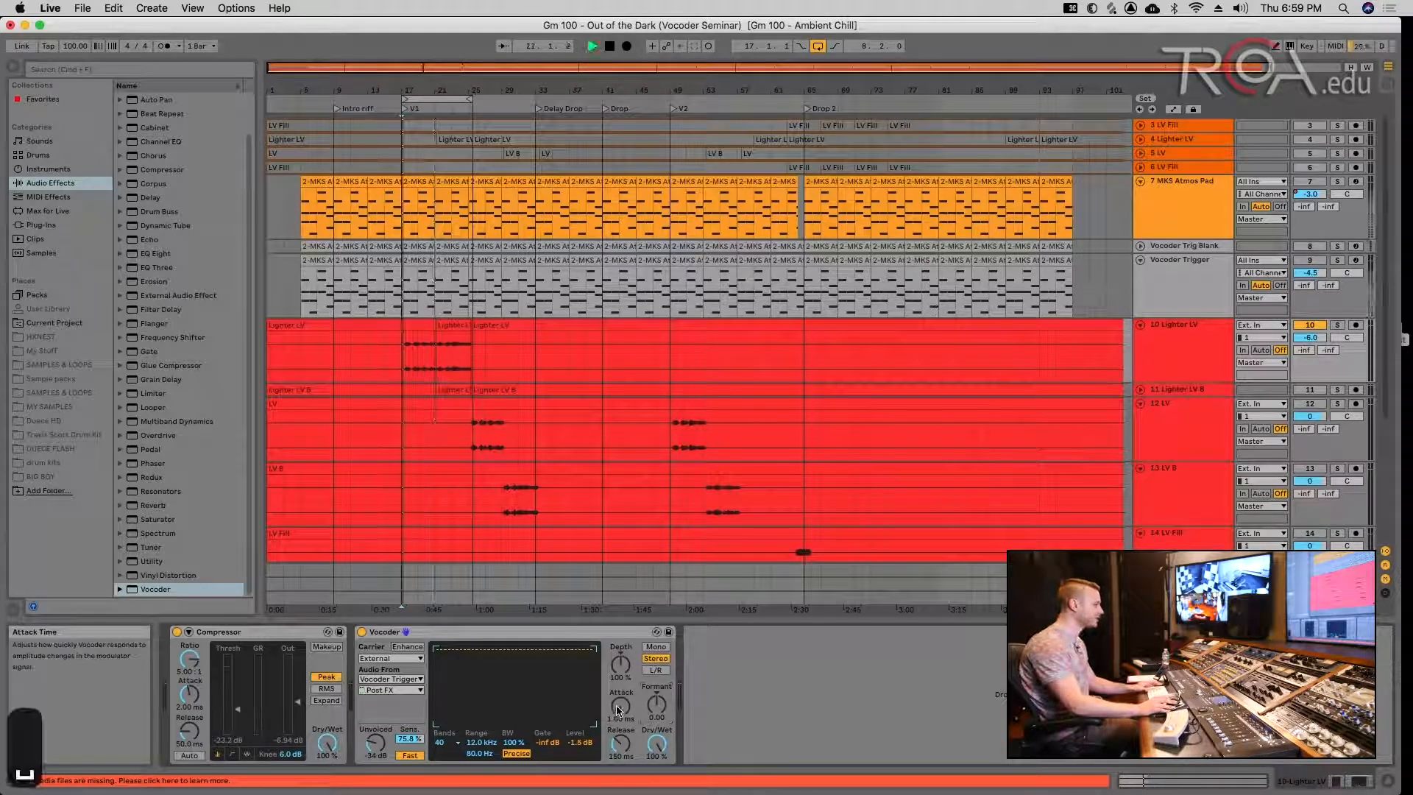
pyautogui.moveTo(618, 710); pyautogui.dragTo(619, 611)
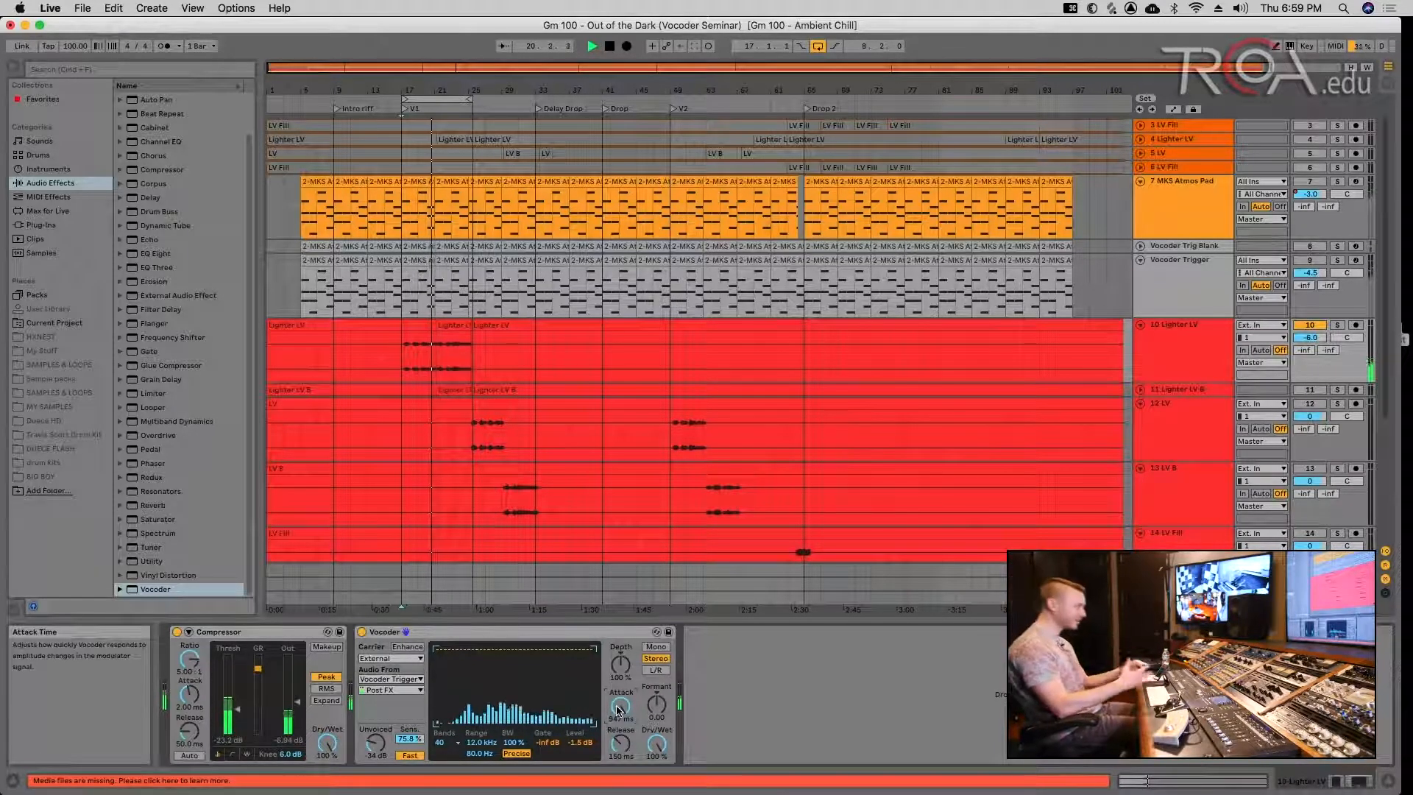
pyautogui.moveTo(621, 706)
pyautogui.mouseDown()
pyautogui.moveTo(621, 648)
pyautogui.moveTo(621, 751)
pyautogui.moveTo(621, 709)
pyautogui.mouseUp()
pyautogui.press('space')
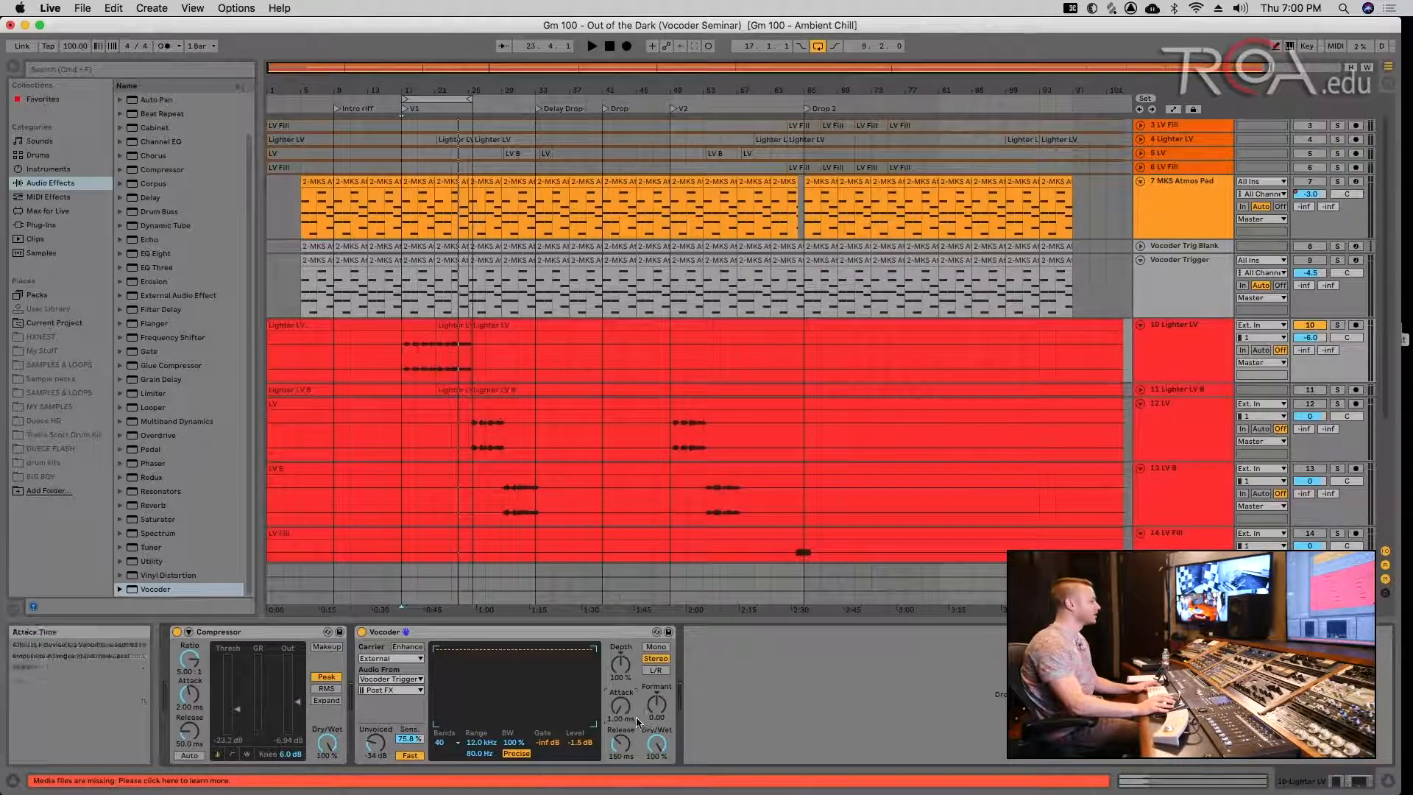
# - Set the Vocoder's Dry/Wet mix to 50% and its Attack time to about 208 ms, auditioning the blend during playback
pyautogui.press('space')
pyautogui.moveTo(621, 706)
pyautogui.mouseDown()
pyautogui.moveTo(621, 693)
pyautogui.moveTo(626, 707)
pyautogui.mouseUp()
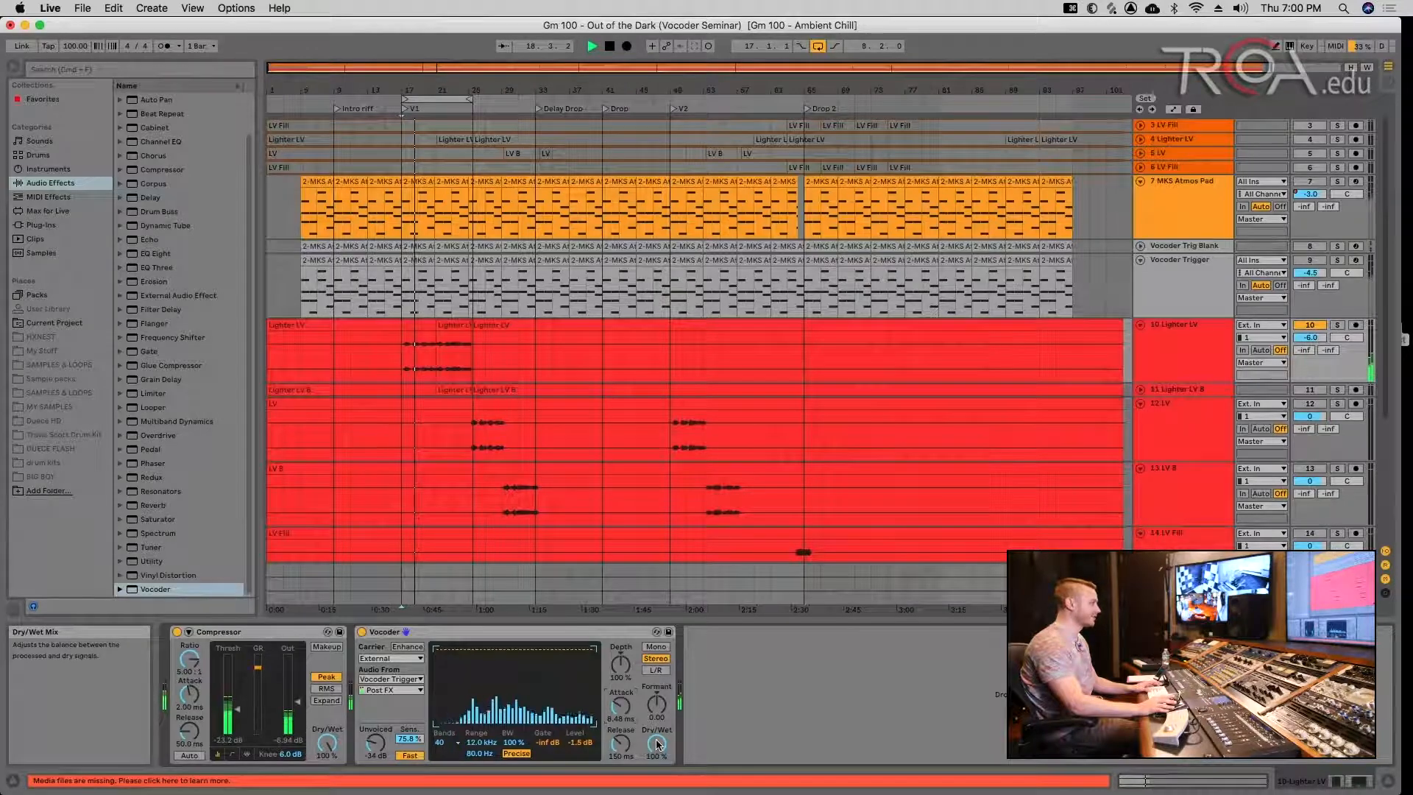
pyautogui.moveTo(620, 711); pyautogui.dragTo(657, 754)
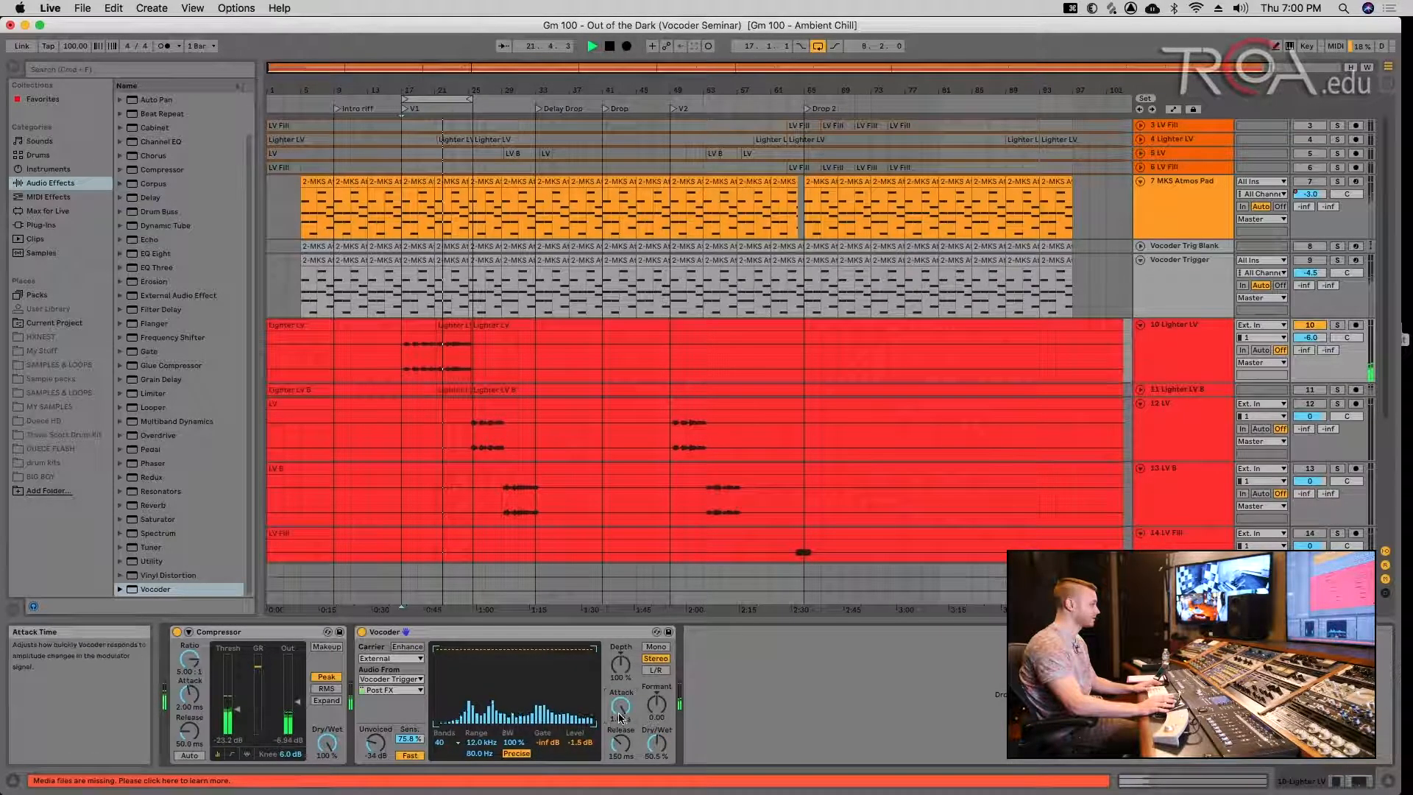
pyautogui.press('space')
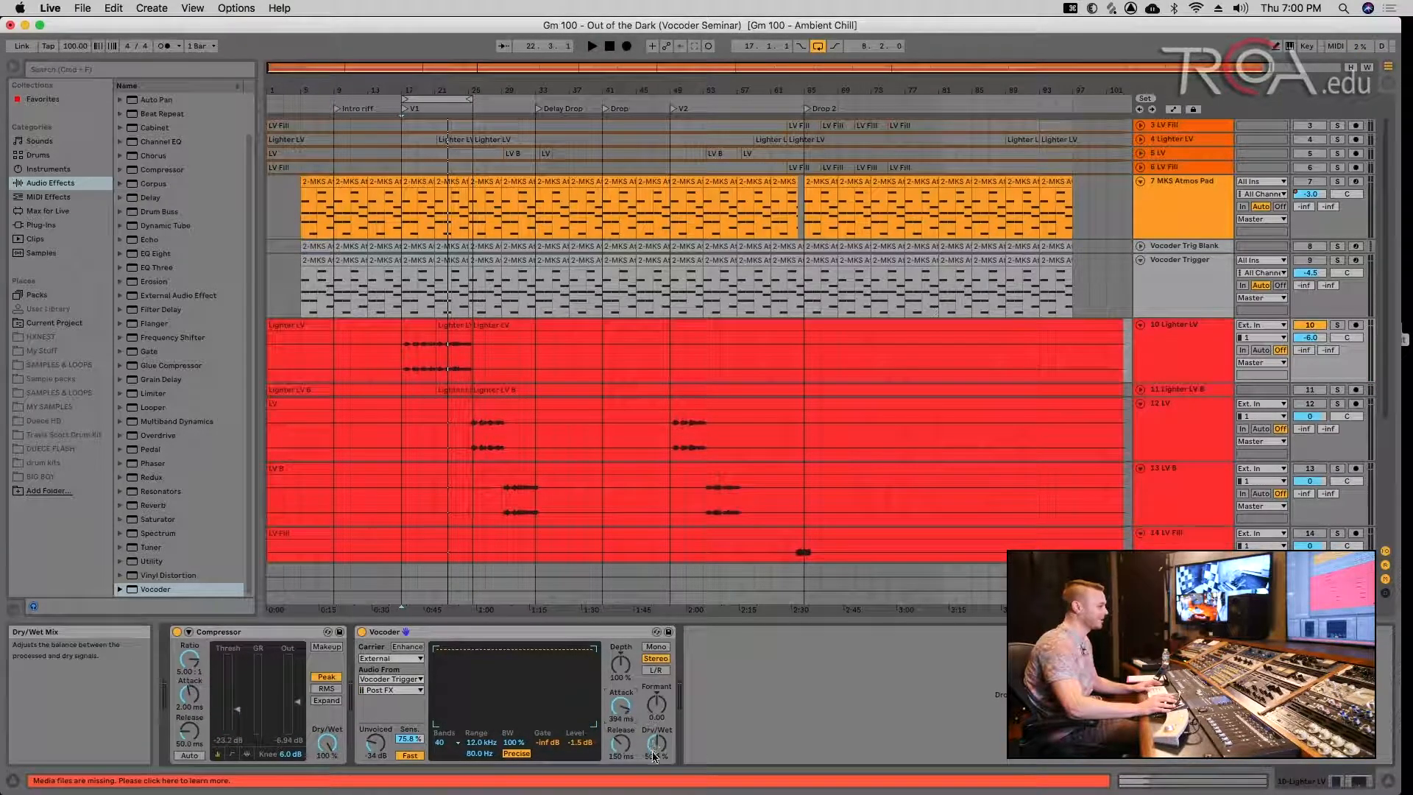
pyautogui.write('50')
pyautogui.press('Return')
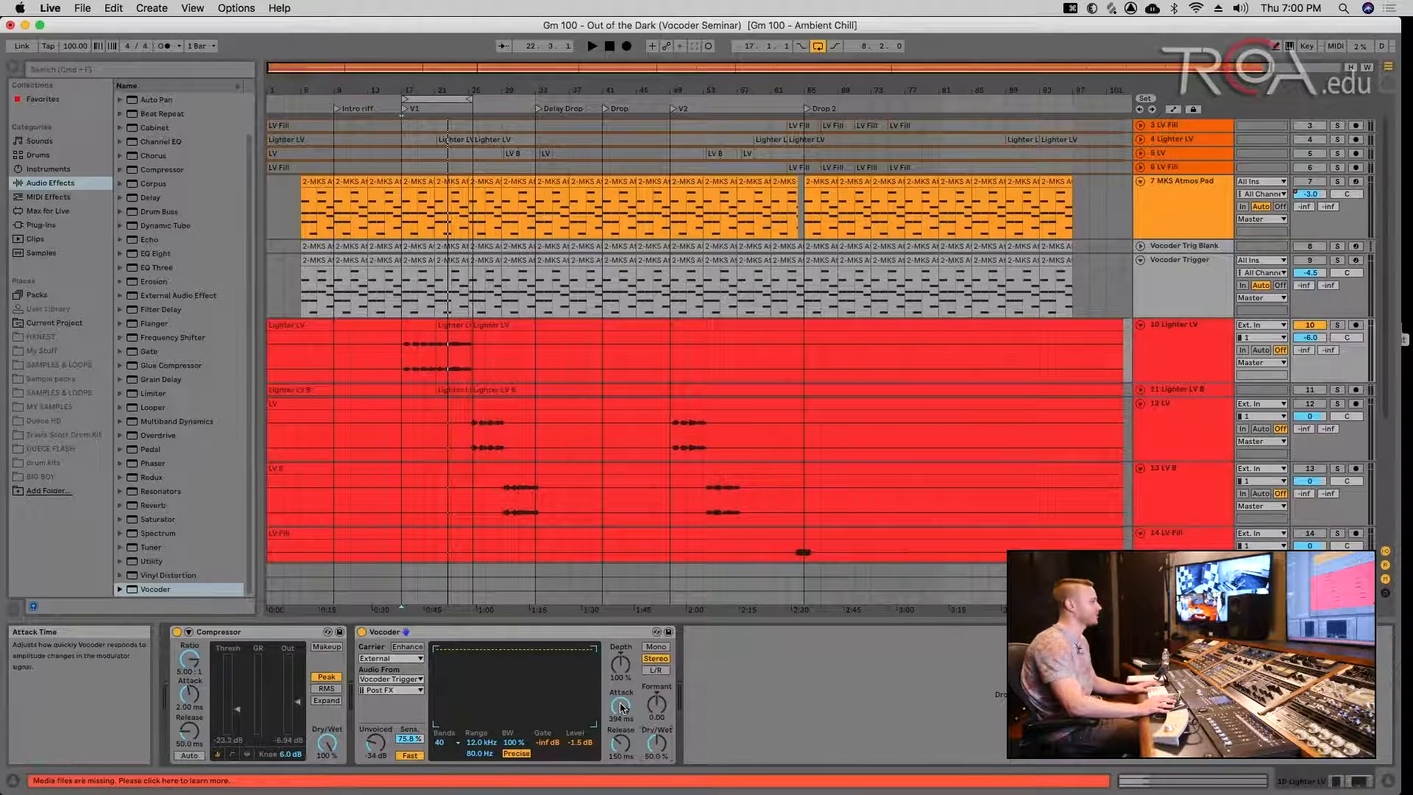
pyautogui.moveTo(621, 705); pyautogui.dragTo(623, 707)
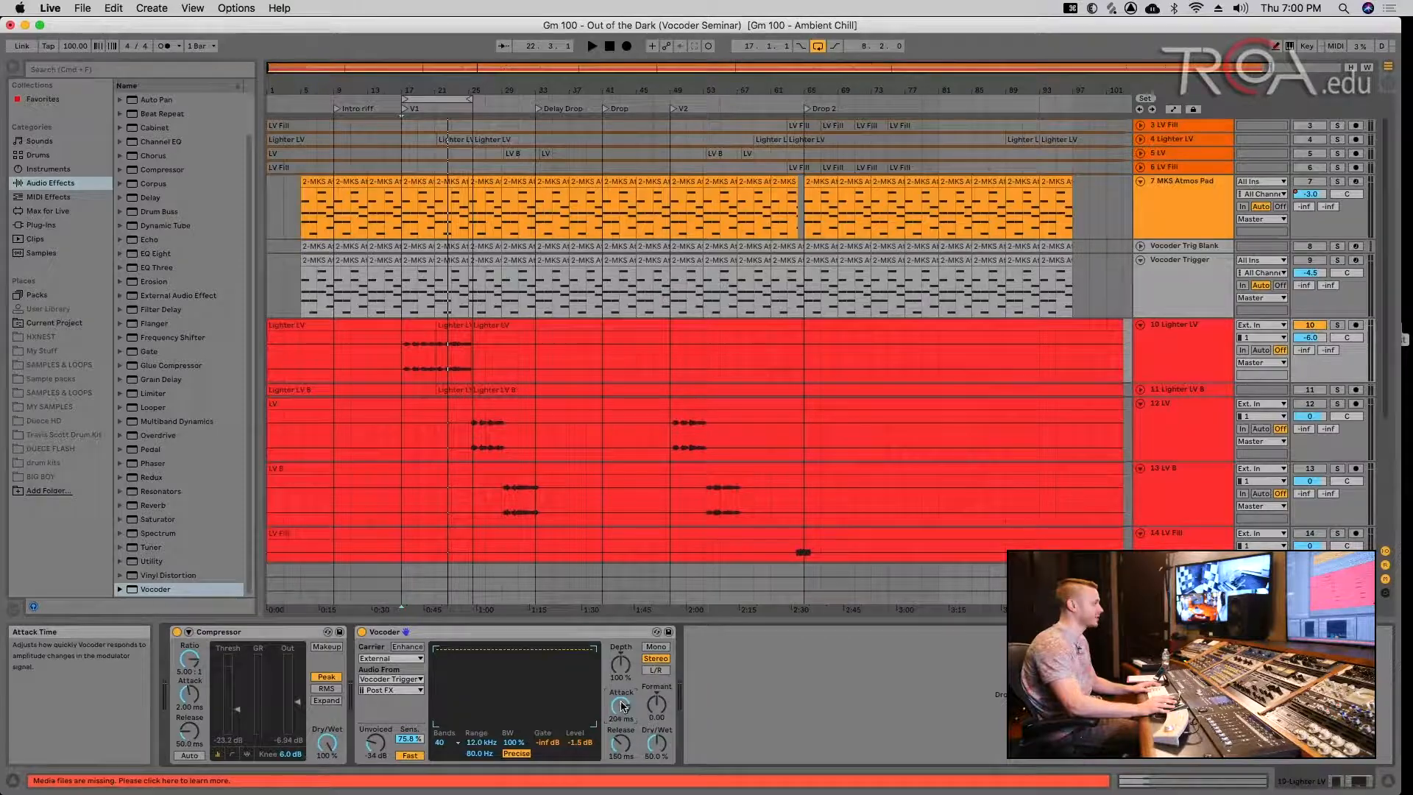
# - Return the Vocoder's Attack time to 1.00 ms during playback
pyautogui.press('space')
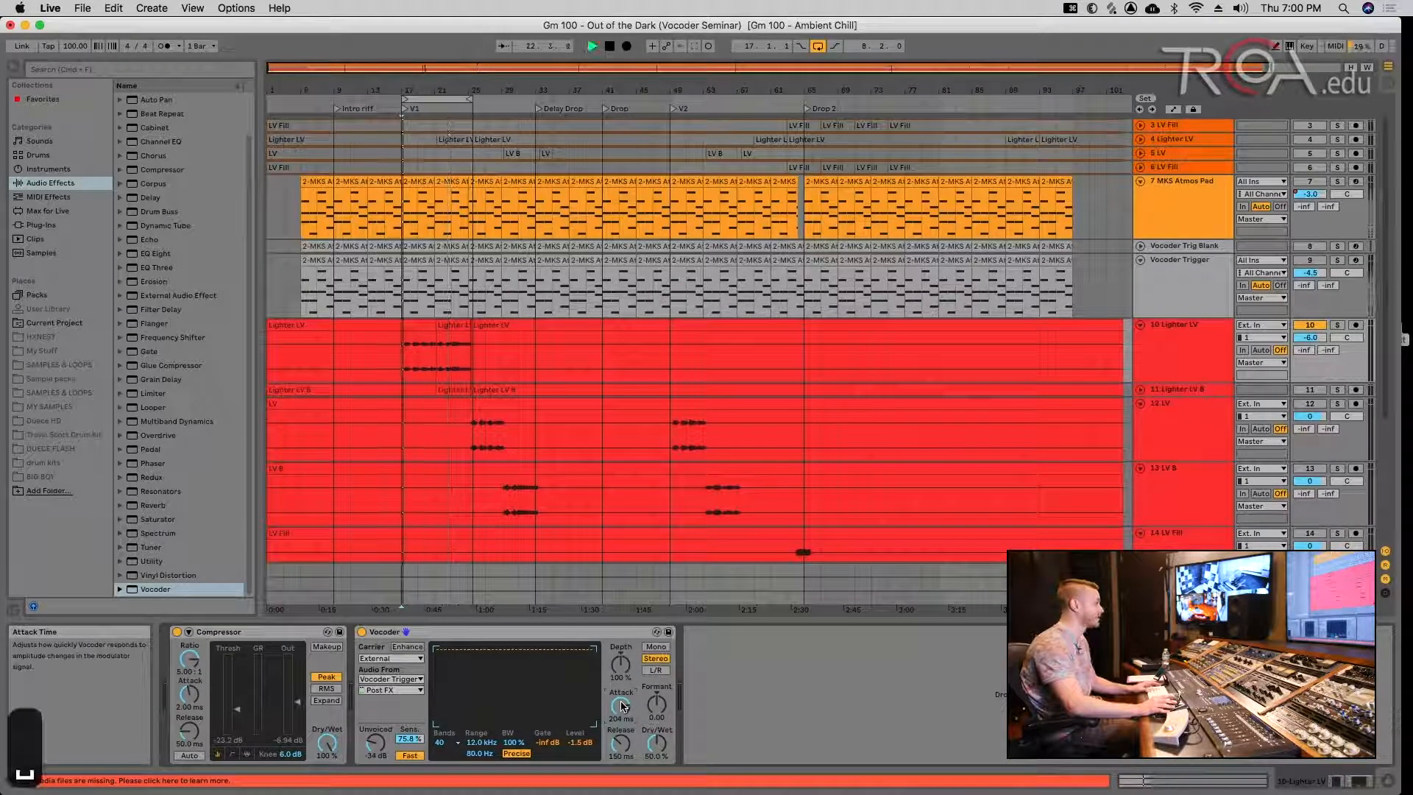
pyautogui.moveTo(621, 705); pyautogui.dragTo(622, 706)
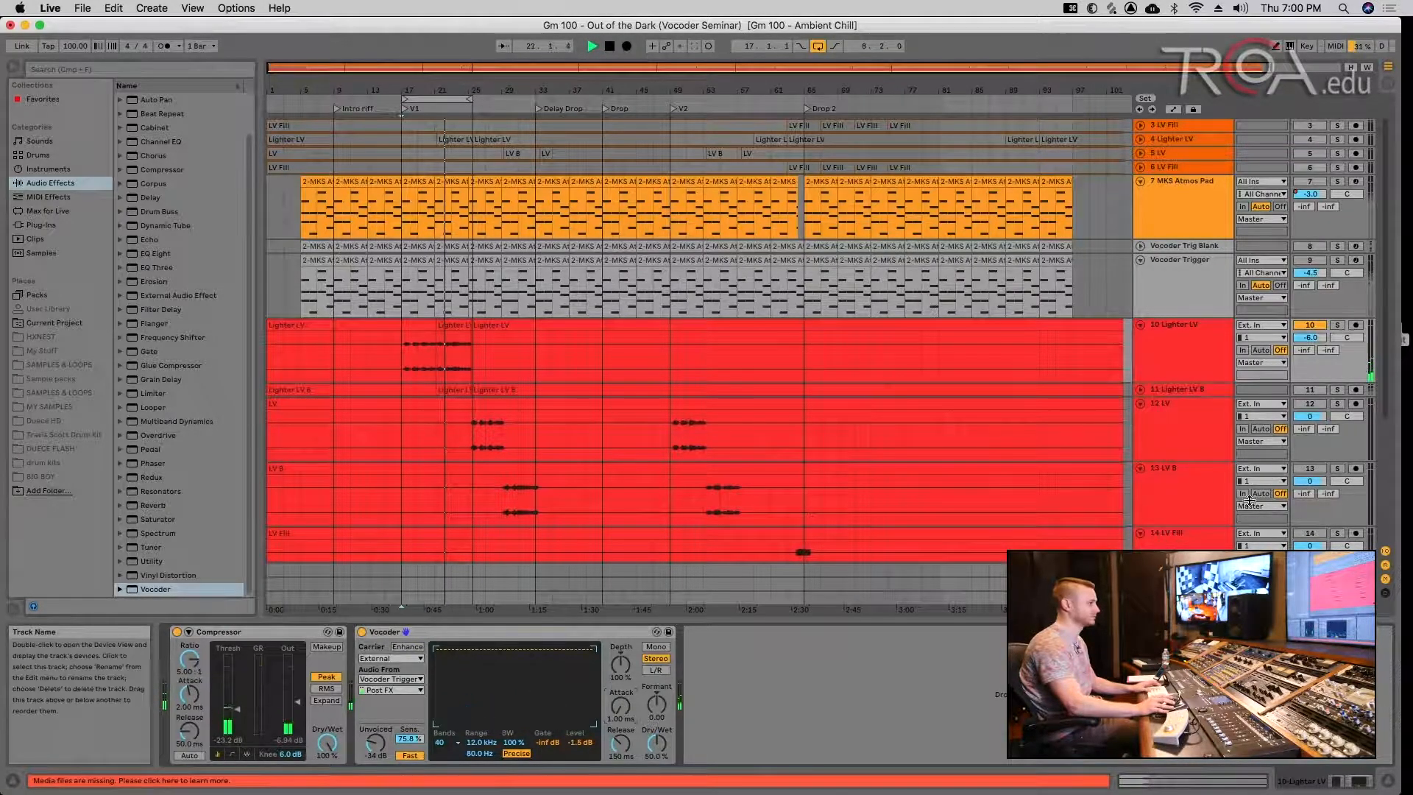
# - Activate the Out of the Dark instrumental mix track, lower its volume to -6.2 dB, and audition it with the vocoded vocal
pyautogui.scroll(-3, 1293, 525)
pyautogui.scroll(-2, 1293, 525)
pyautogui.press('space')
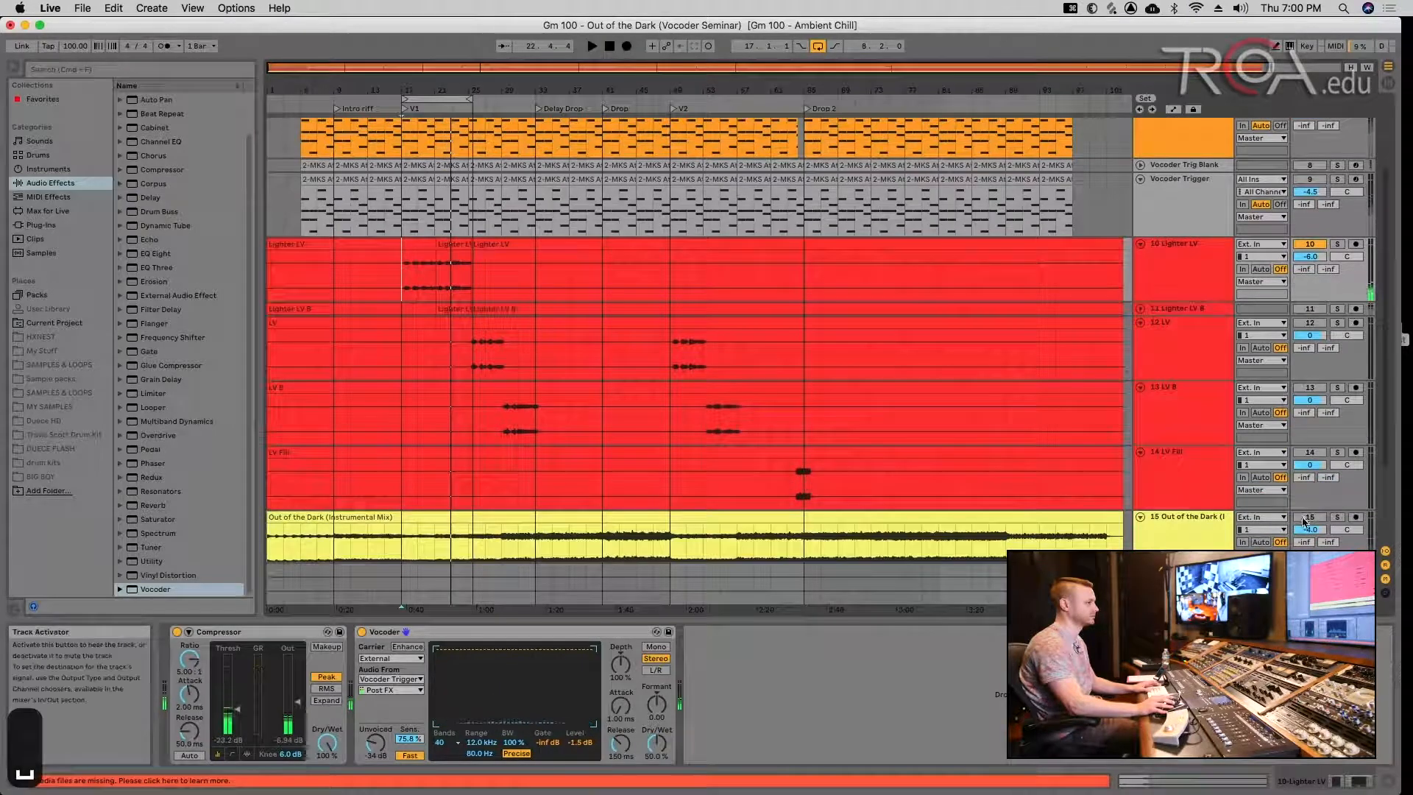
pyautogui.press('space')
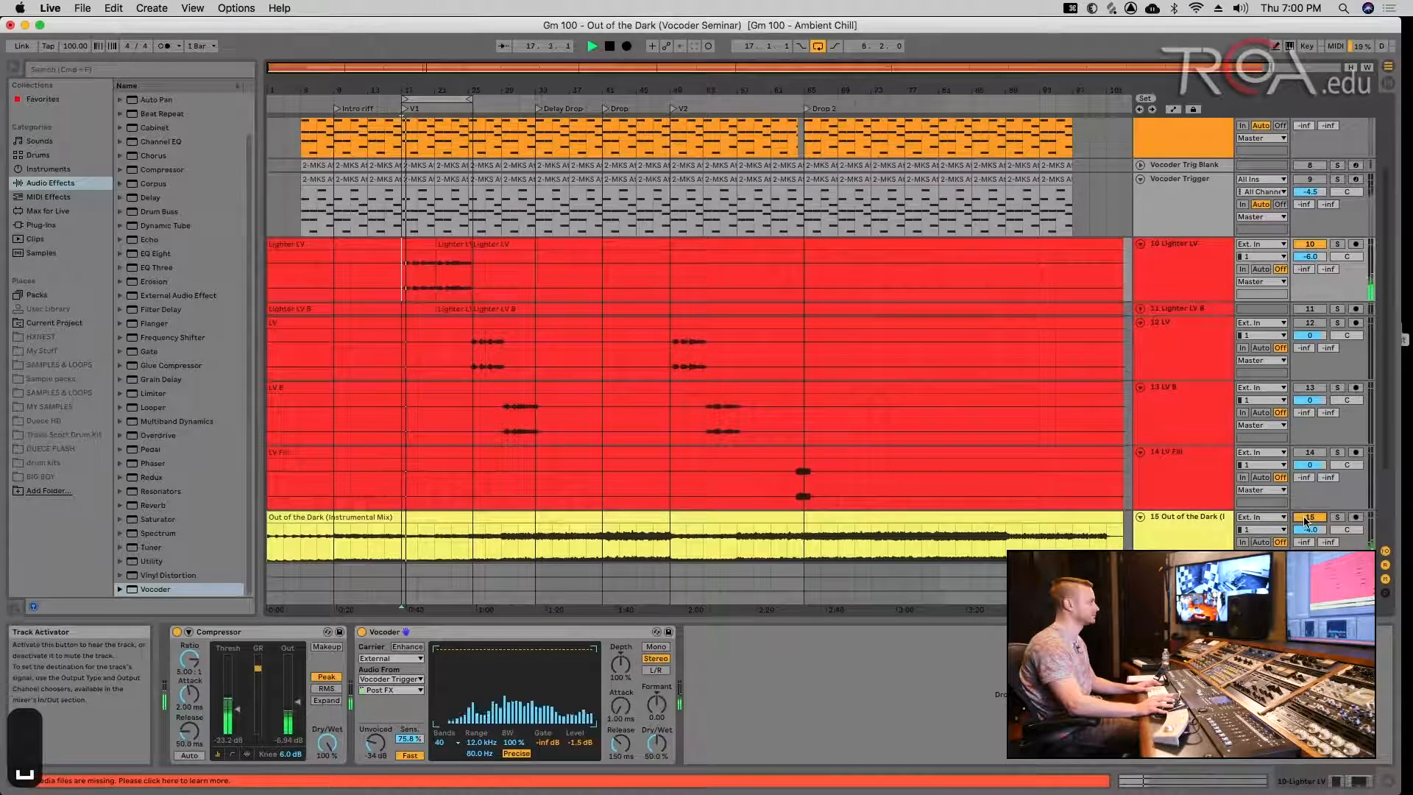
pyautogui.scroll(-5, 1305, 521)
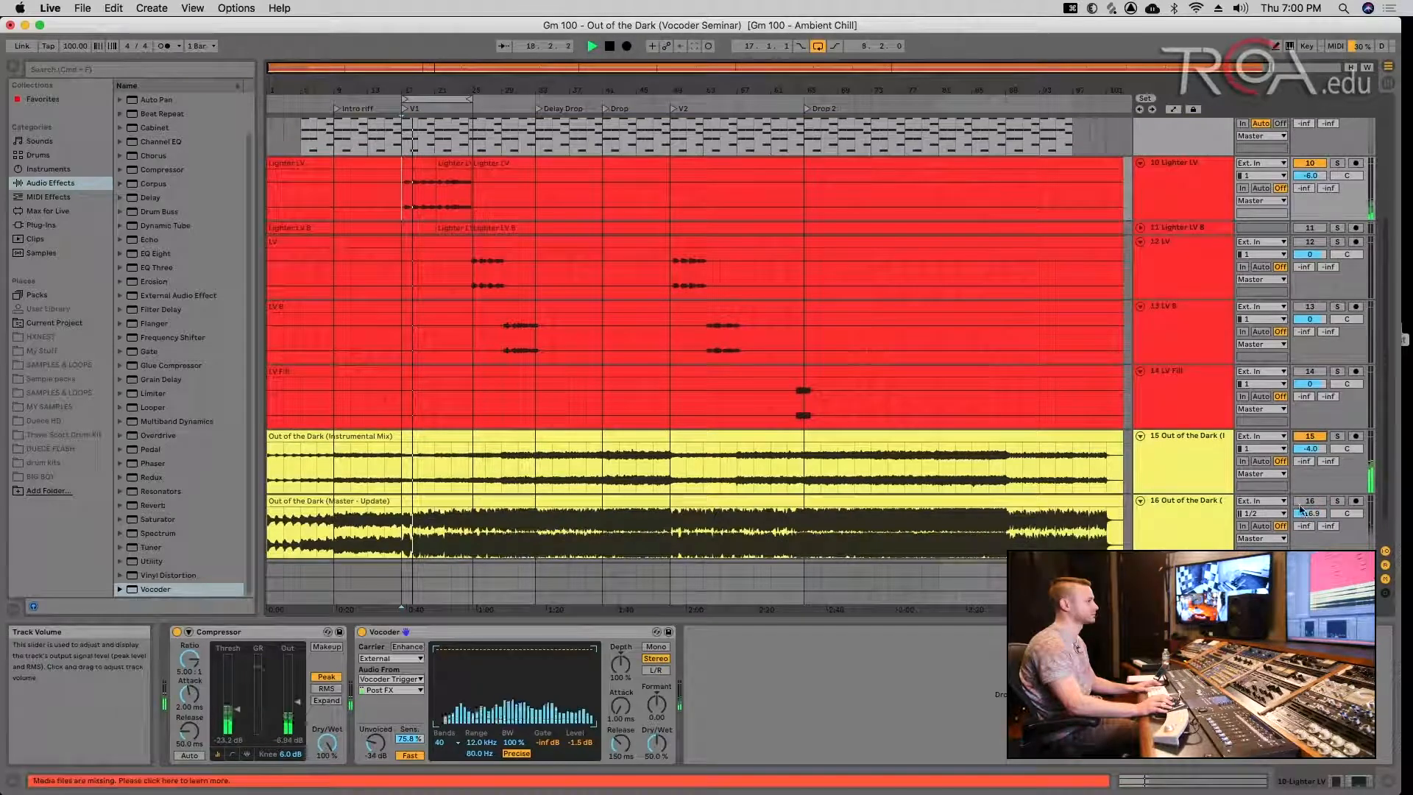
pyautogui.moveTo(1310, 448); pyautogui.dragTo(1309, 457)
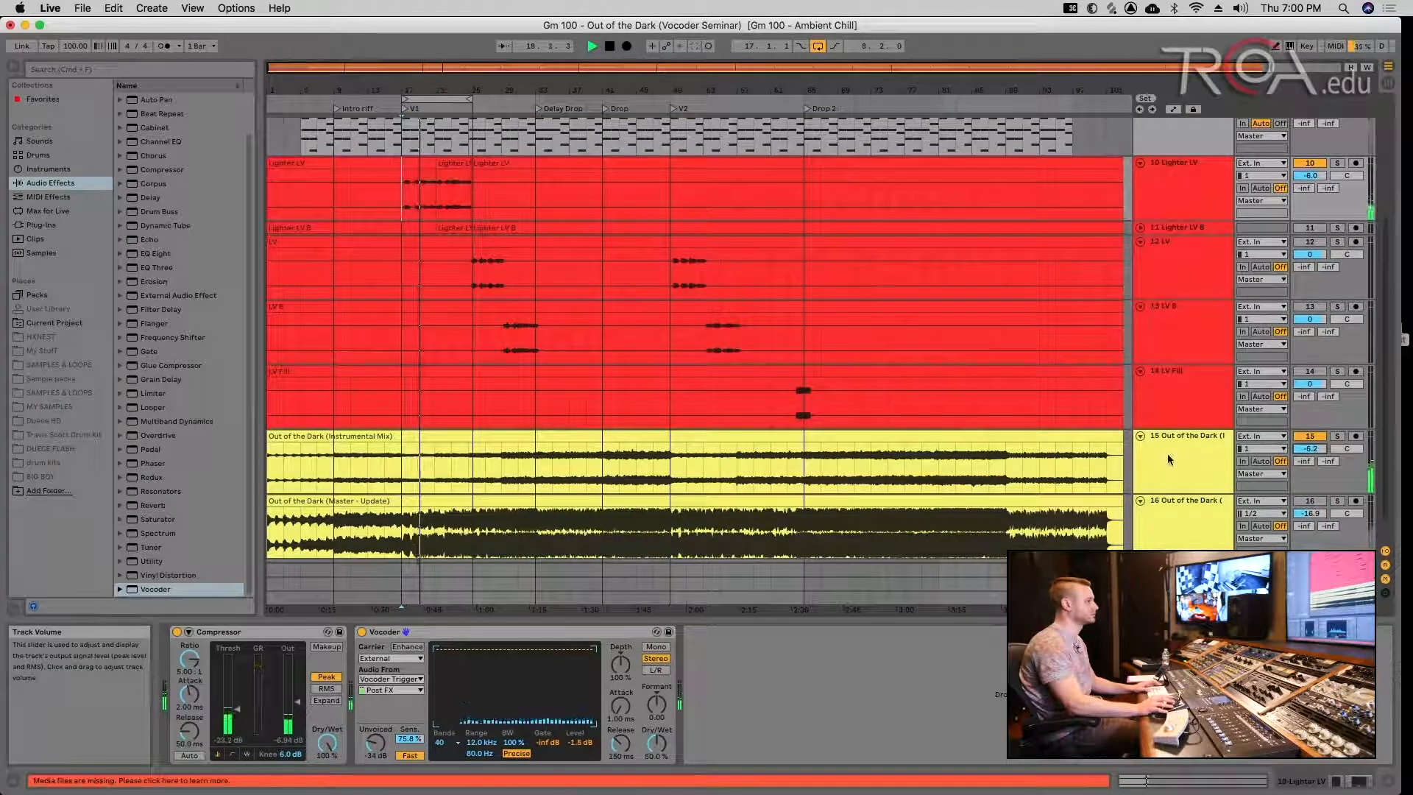
pyautogui.press('space')
# - Raise the Vocoder's Dry/Wet mix to 100% and mute the Out of the Dark instrumental mix track
pyautogui.scroll(1, 1299, 453)
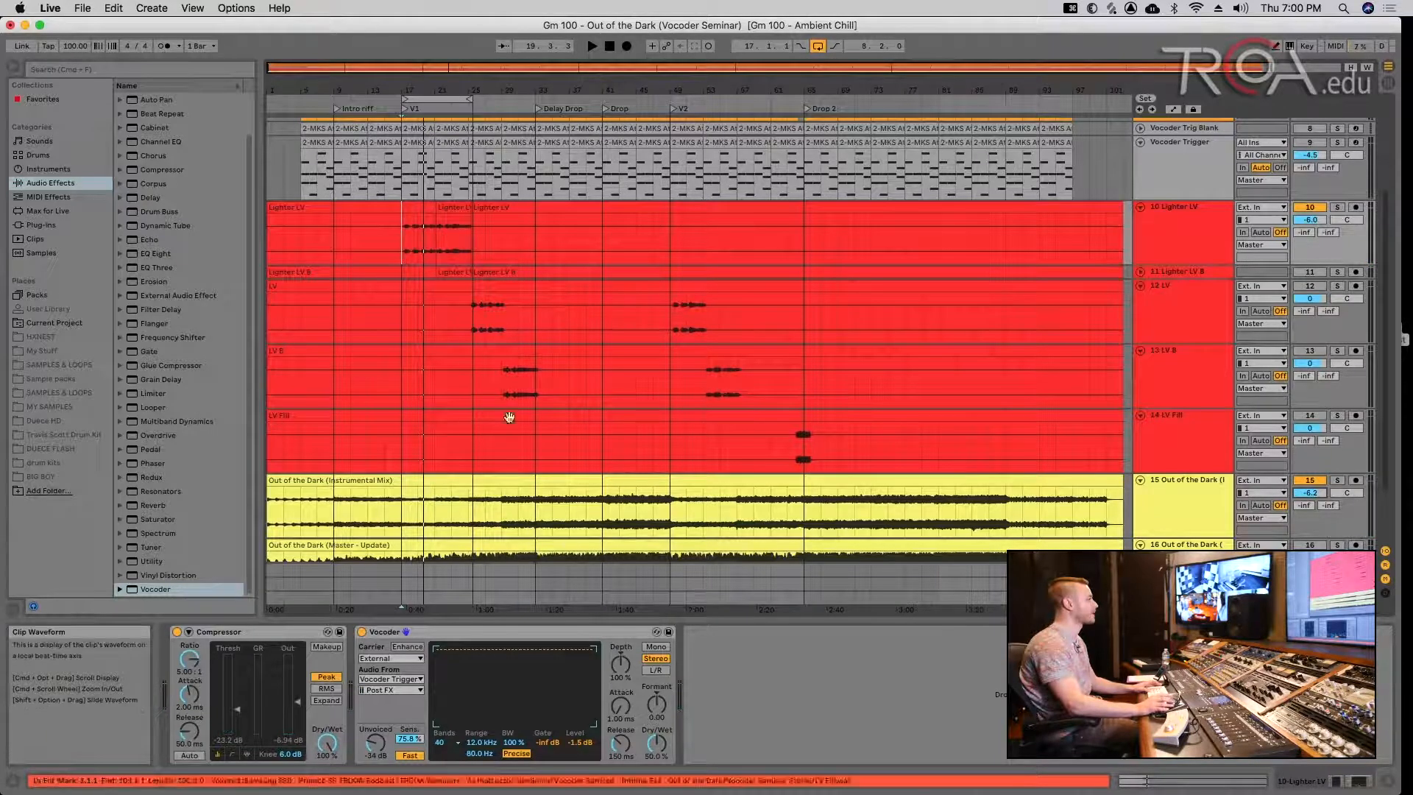
pyautogui.moveTo(657, 745); pyautogui.dragTo(657, 707)
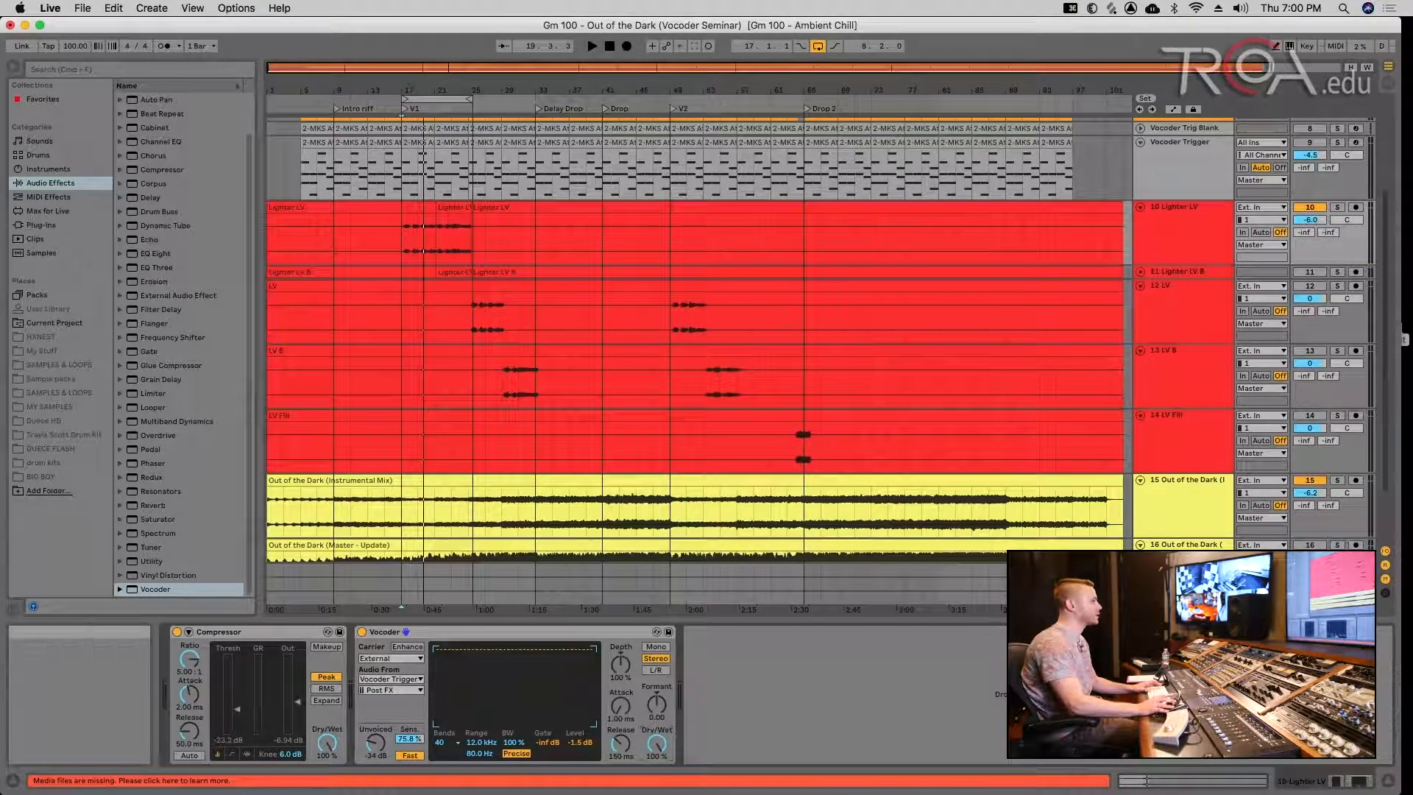
pyautogui.click(1316, 481)
pyautogui.scroll(2, 1203, 477)
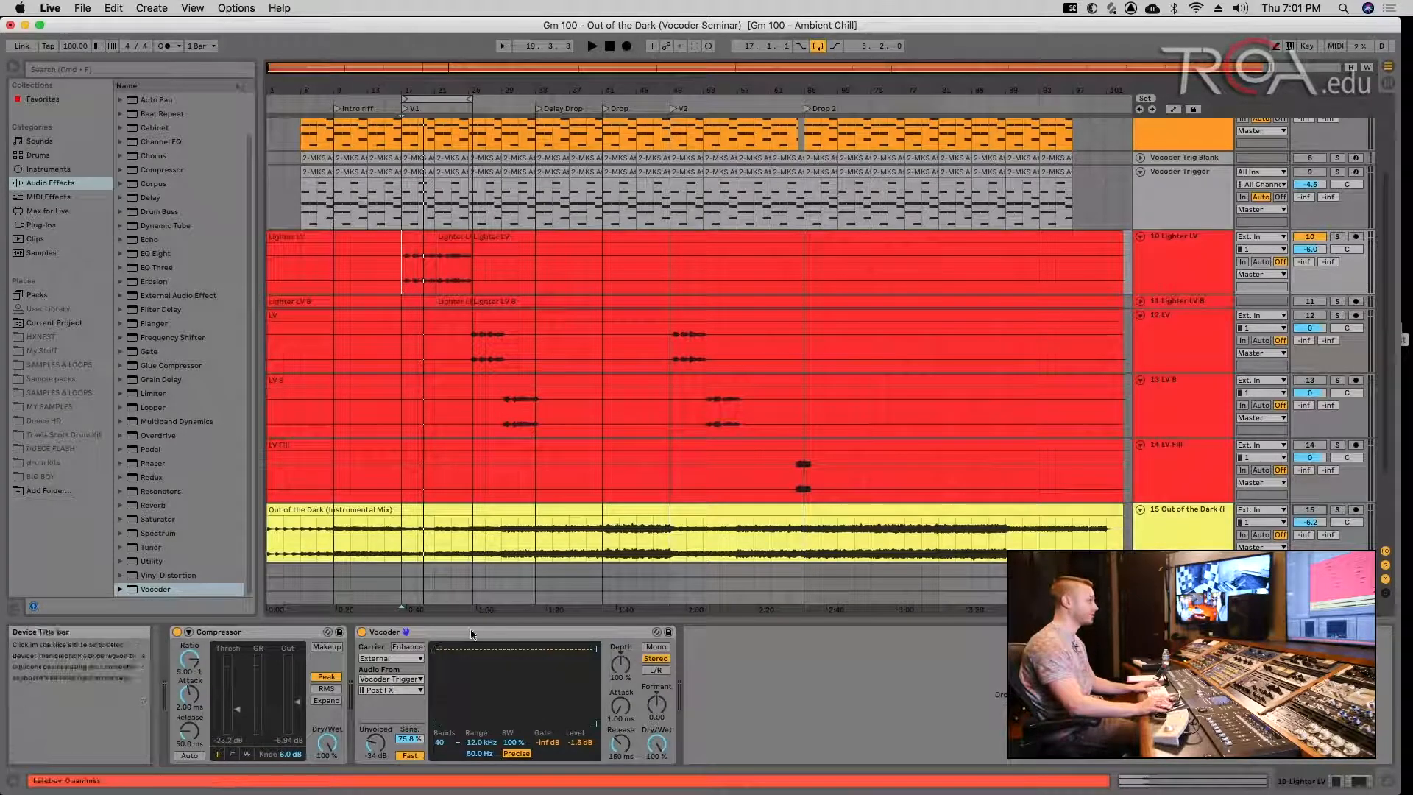
# - Sweep the second filter's frequency in the Vocoder Trigger track's MKS Atmos Pad during playback, leaving it at about 1.31 kHz
pyautogui.click(1176, 190)
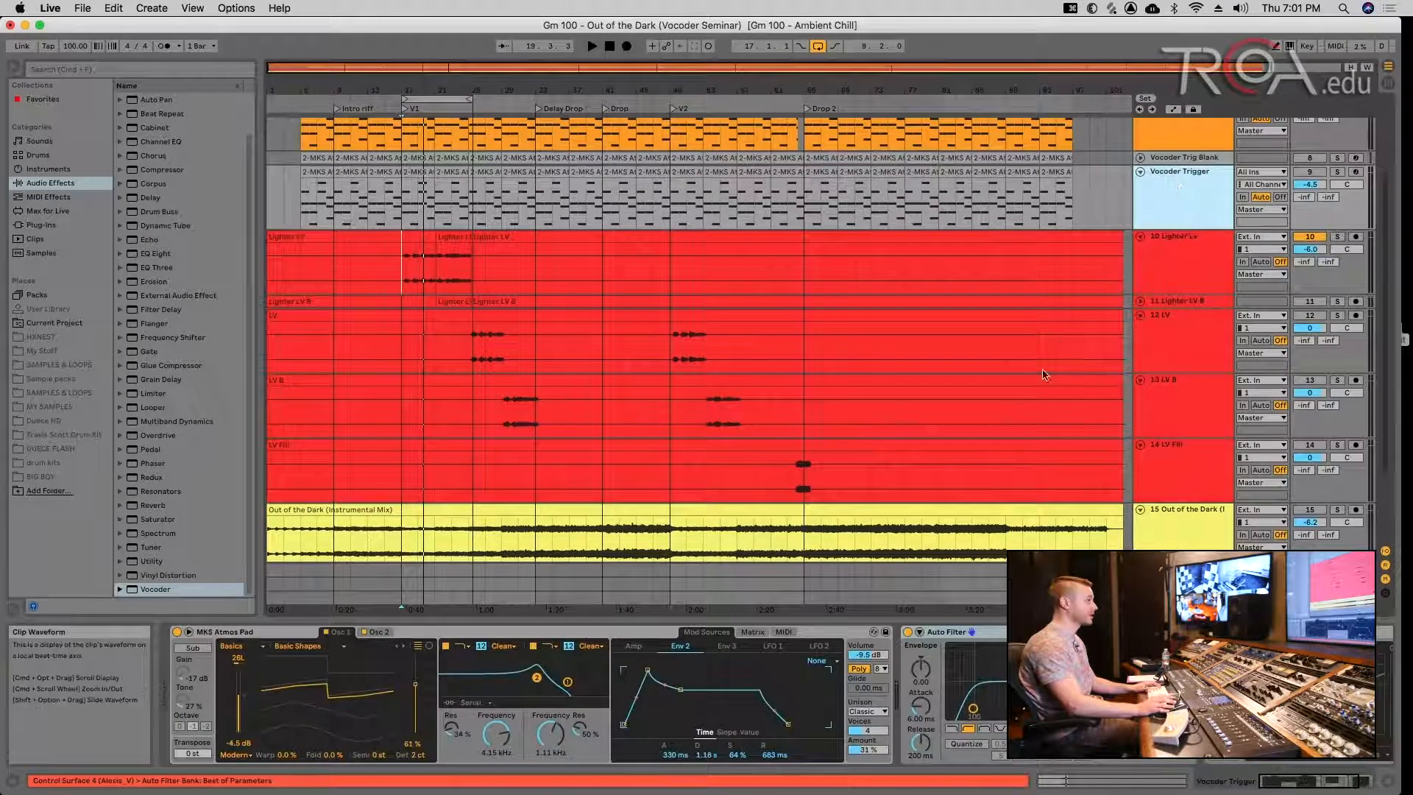
pyautogui.press('space')
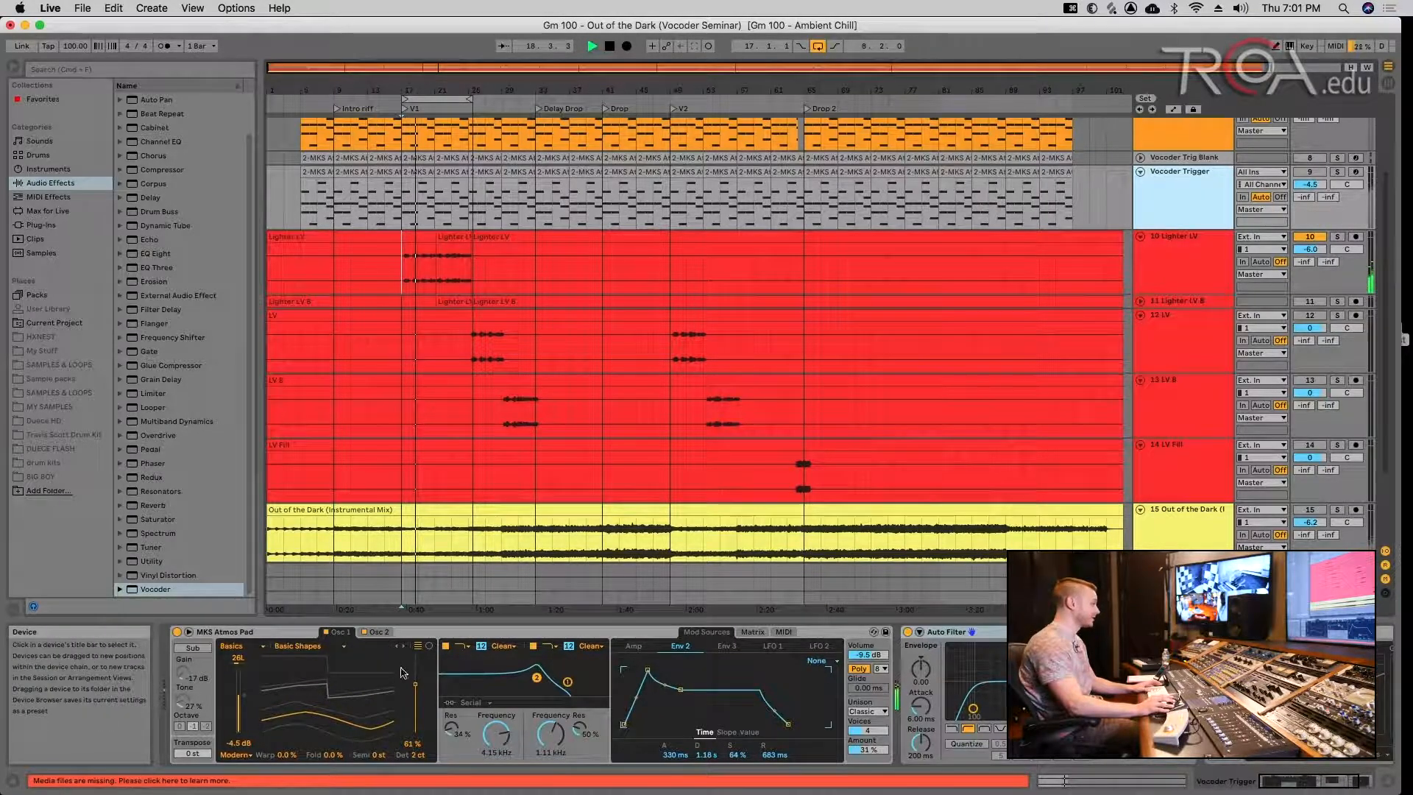
pyautogui.moveTo(537, 677); pyautogui.dragTo(605, 677)
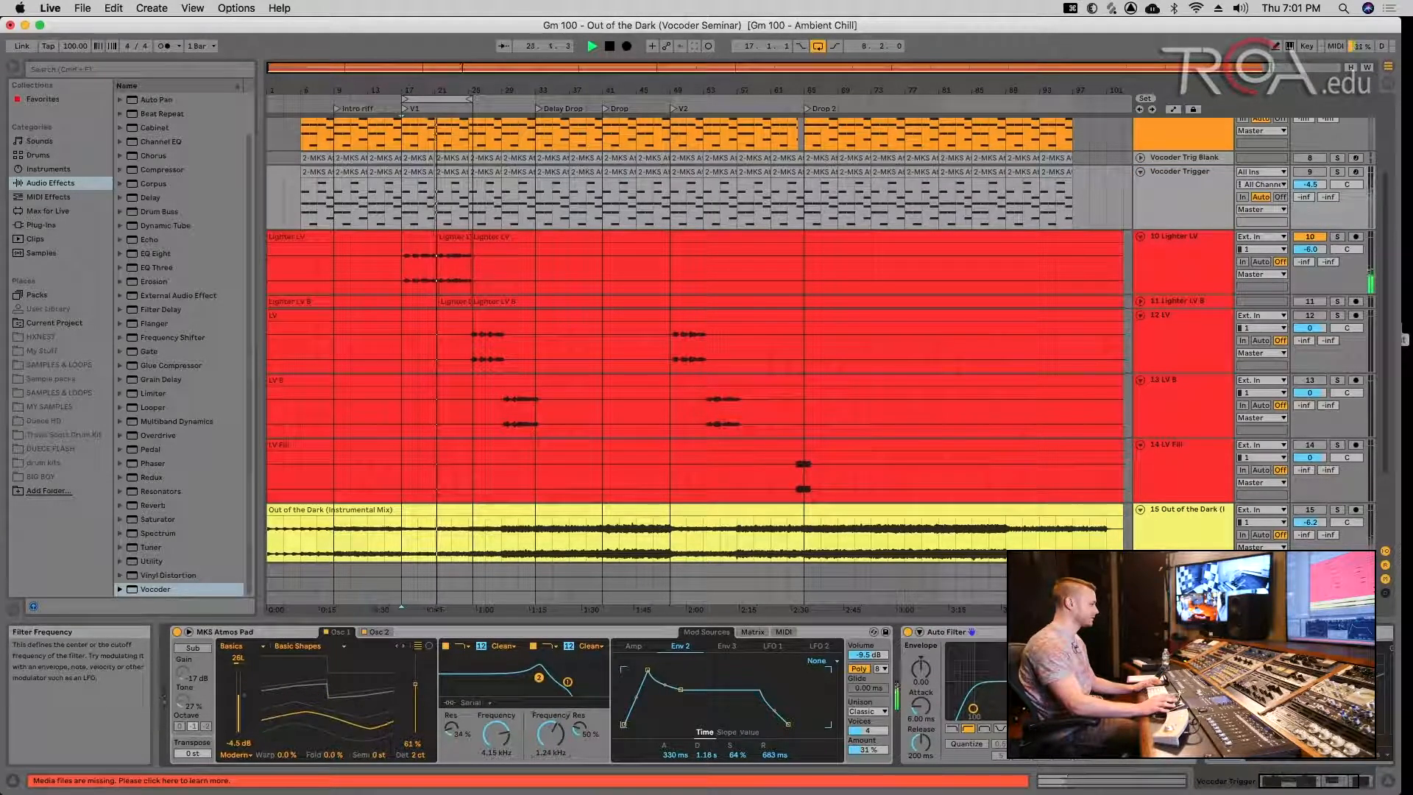
pyautogui.moveTo(553, 735); pyautogui.dragTo(553, 769)
pyautogui.press('space')
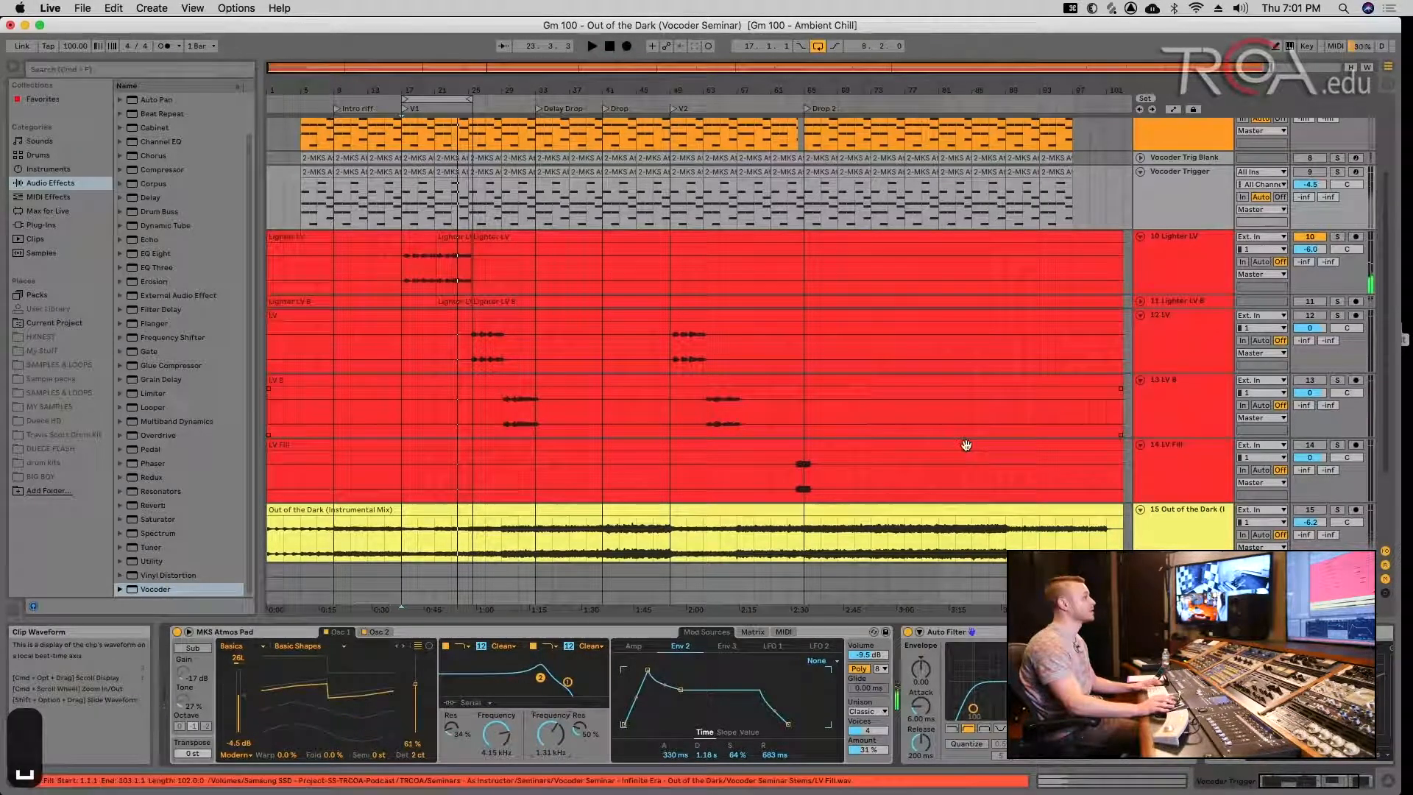
# - Unfold the Vocoder Trig Blank track, inspect its empty device chain, and show the Lighter LV track's devices
pyautogui.scroll(2, 1094, 306)
pyautogui.click(1163, 190)
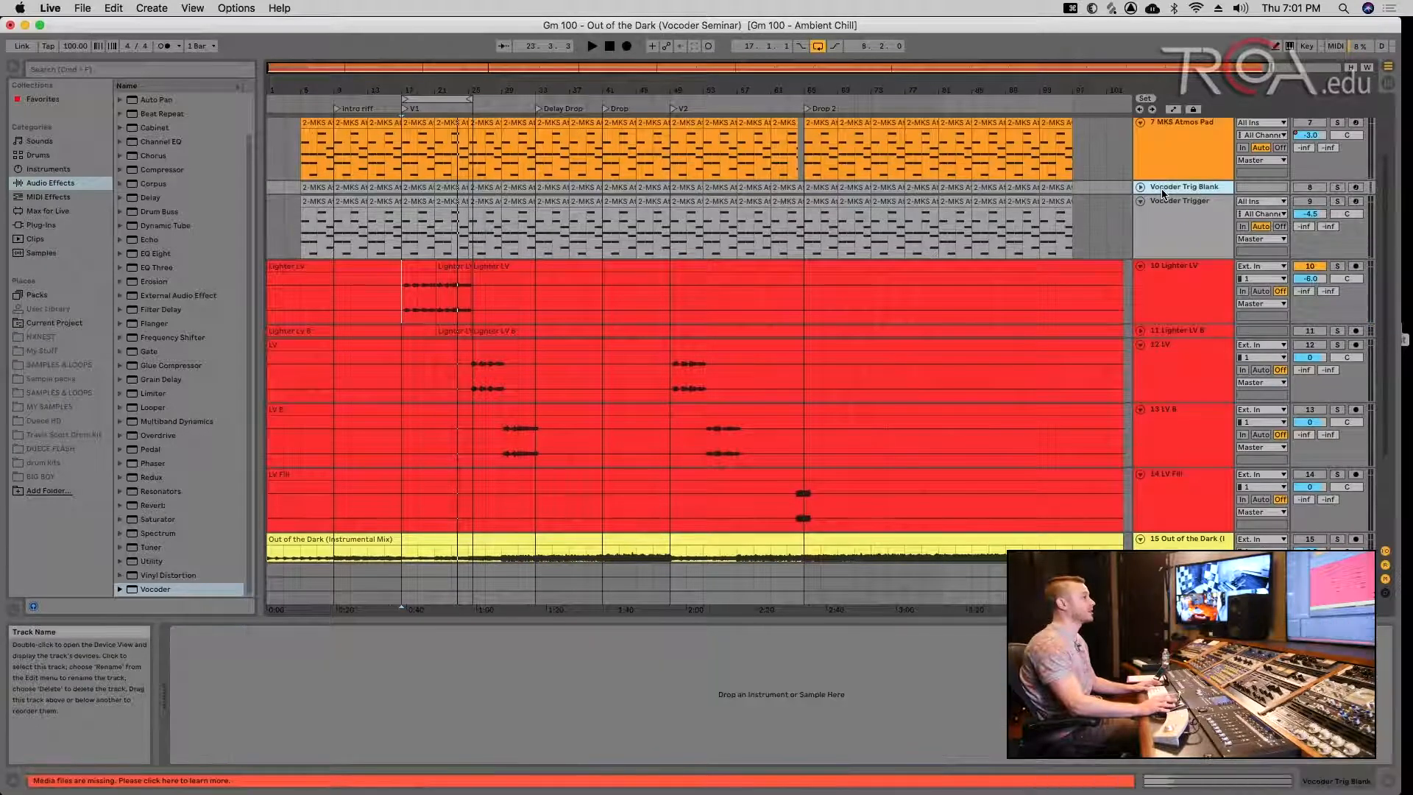
pyautogui.click(1141, 188)
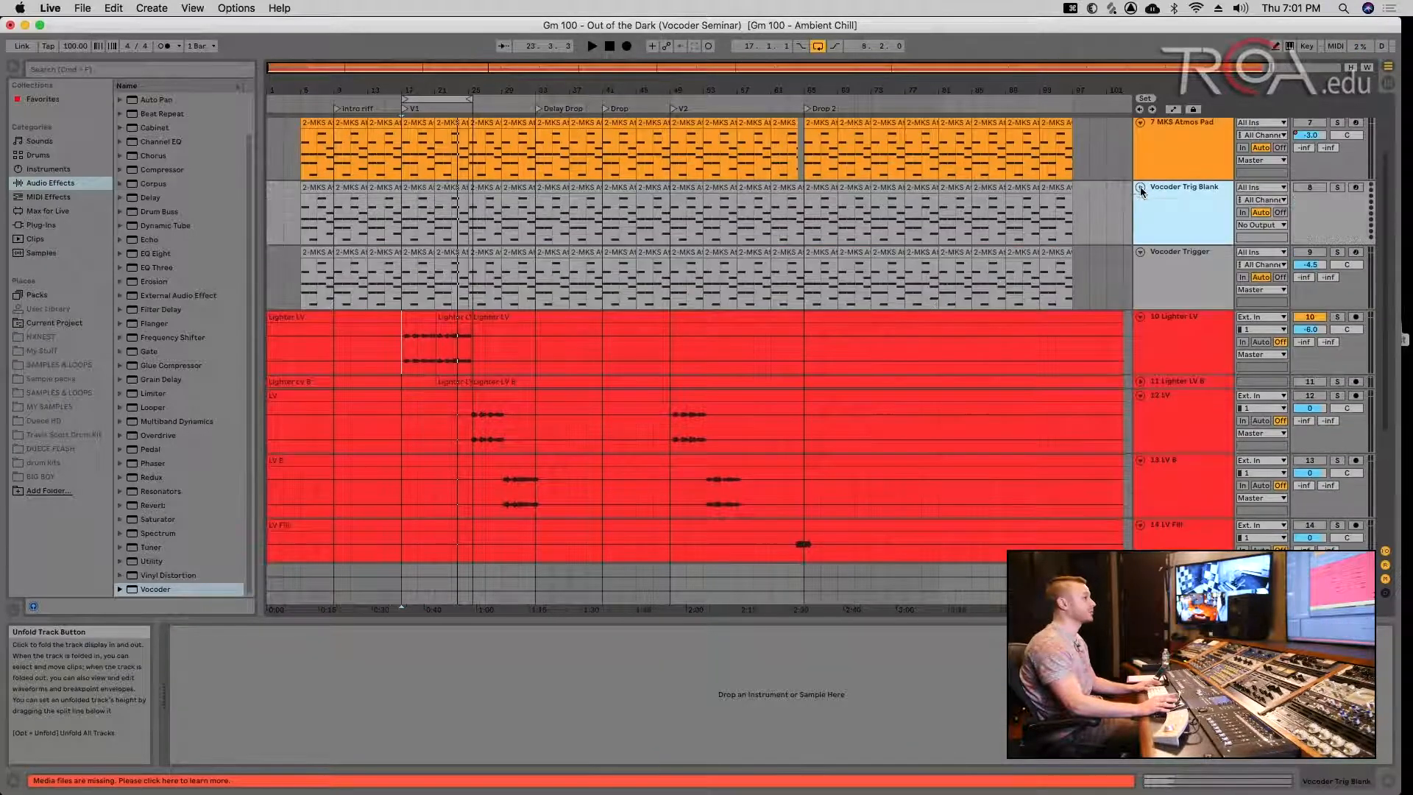
pyautogui.click(1173, 340)
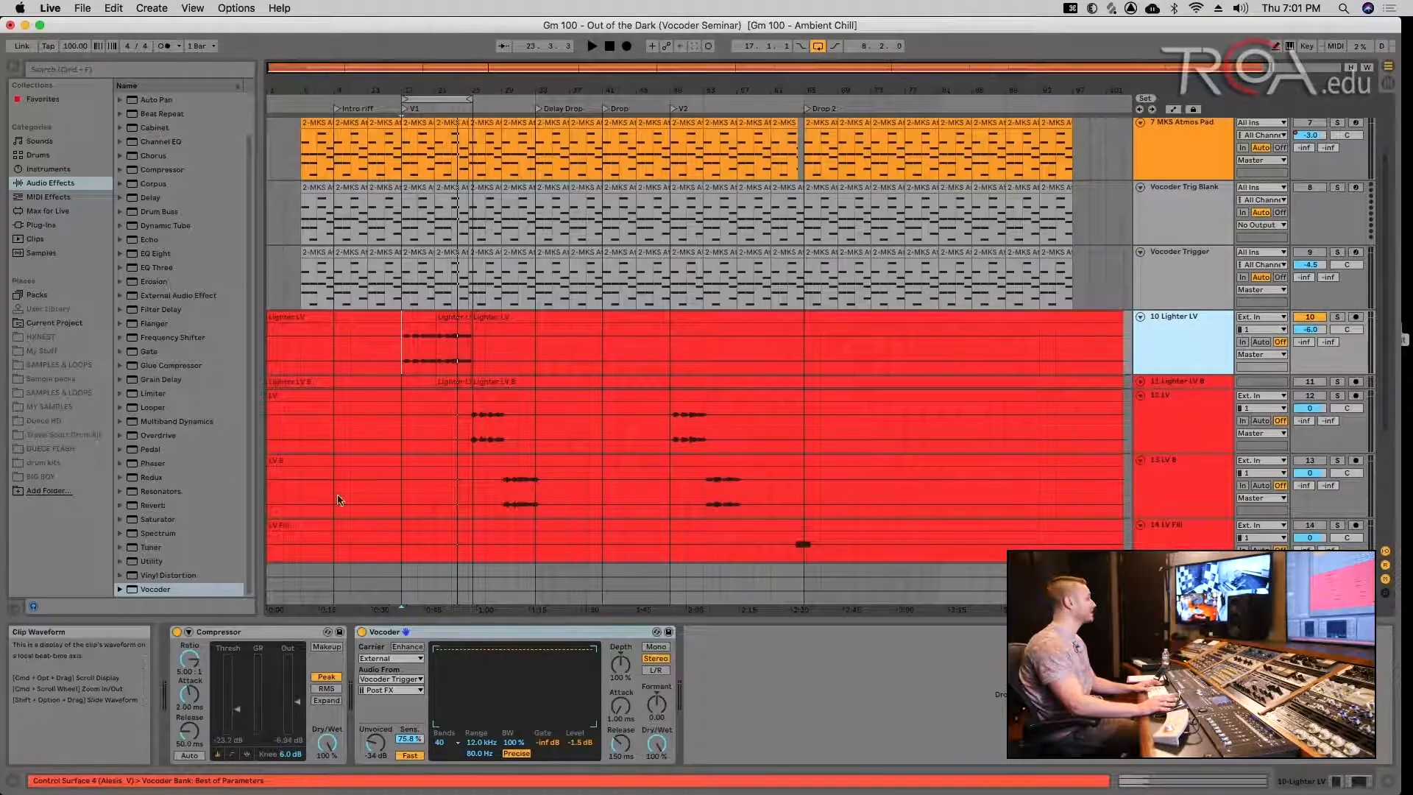
# - Load the ANA 2 plug-in instrument onto the Vocoder Trig Blank track and close its plug-in window
pyautogui.click(1158, 223)
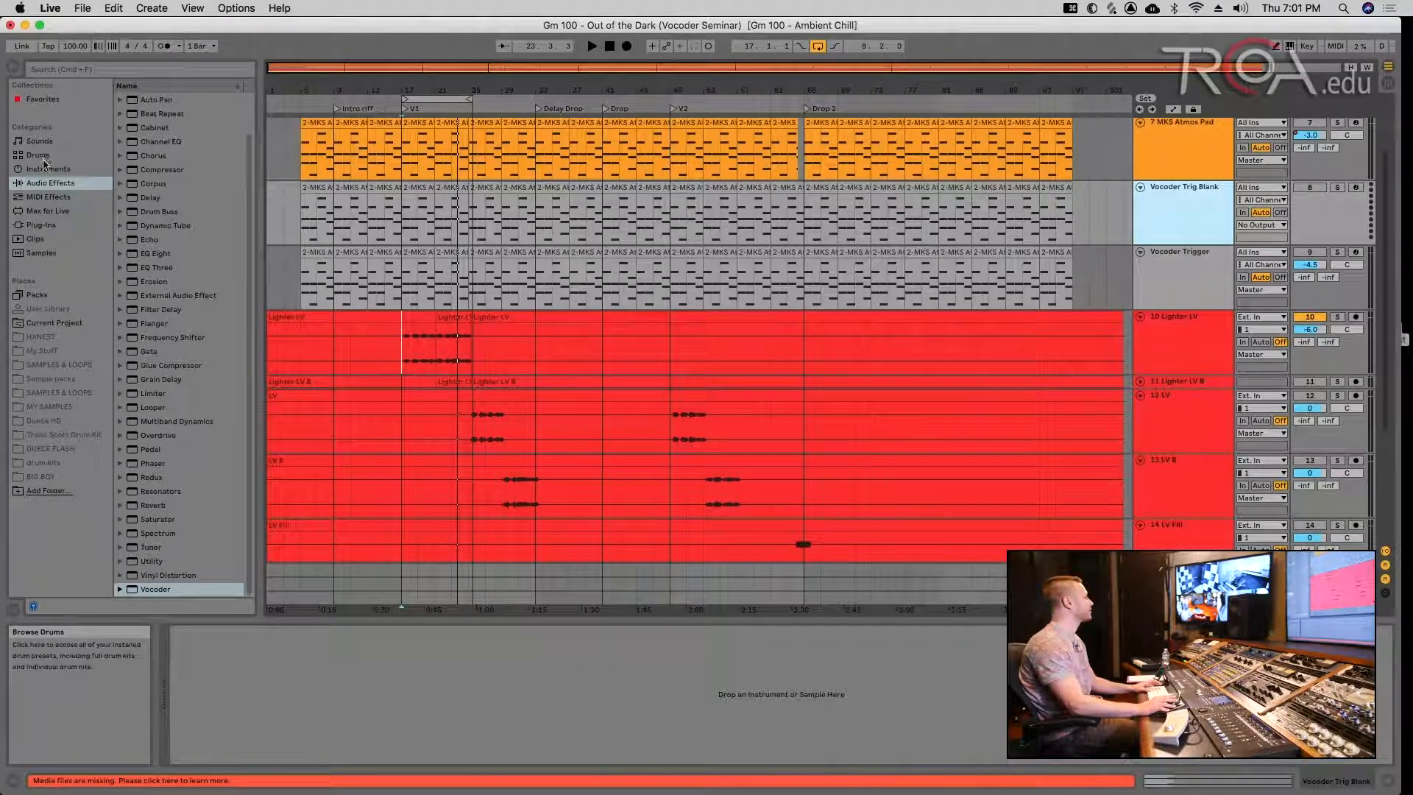
pyautogui.click(46, 168)
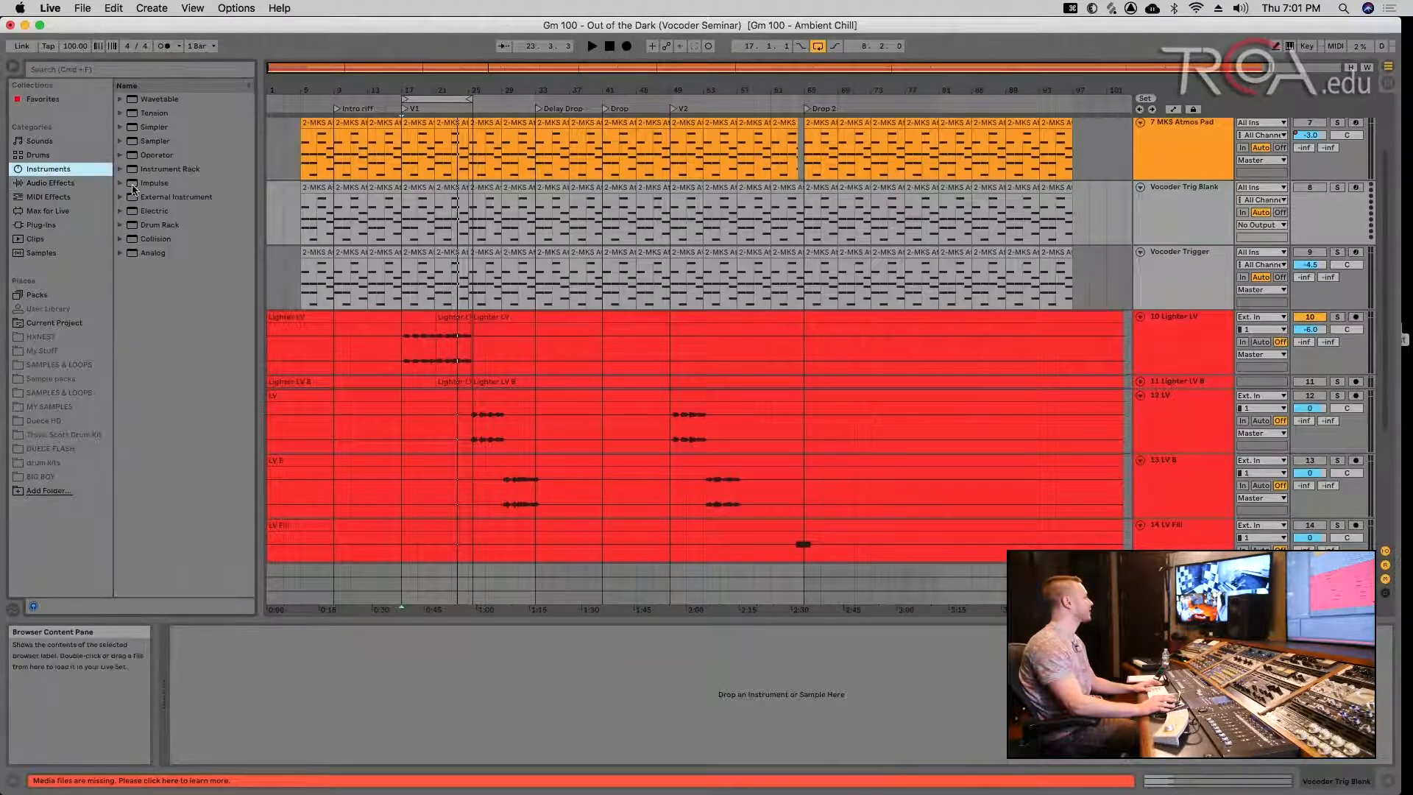
pyautogui.click(45, 225)
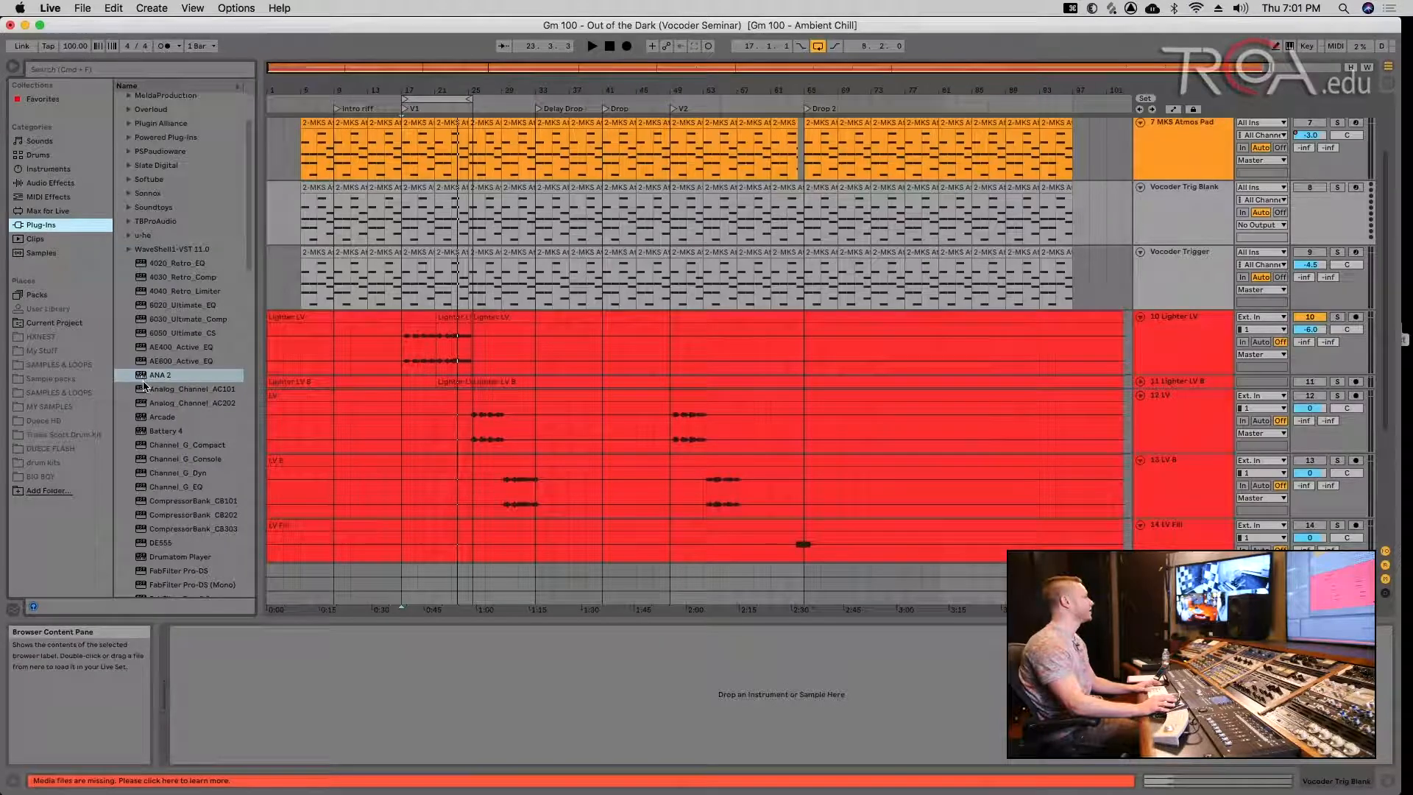
pyautogui.moveTo(146, 379); pyautogui.dragTo(228, 655)
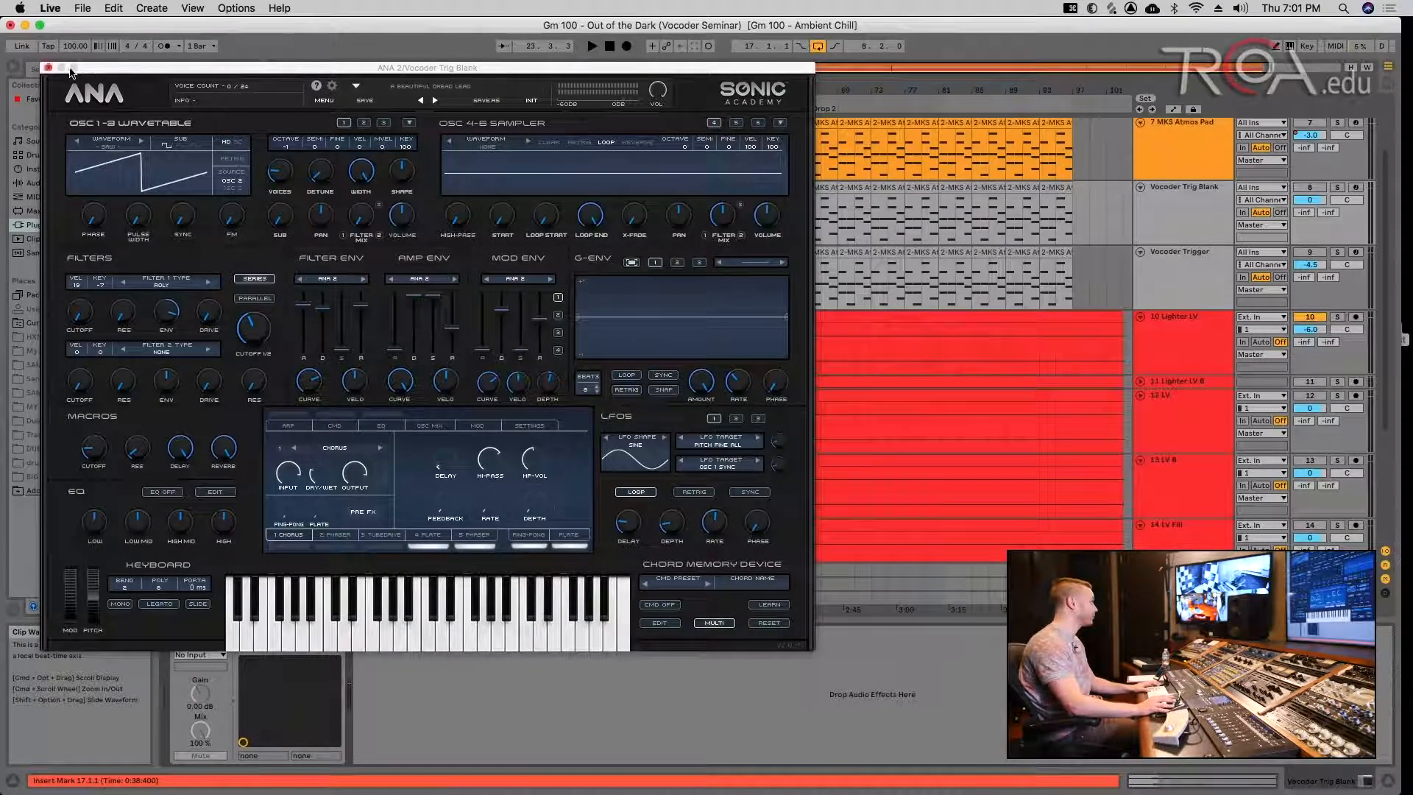
pyautogui.click(48, 69)
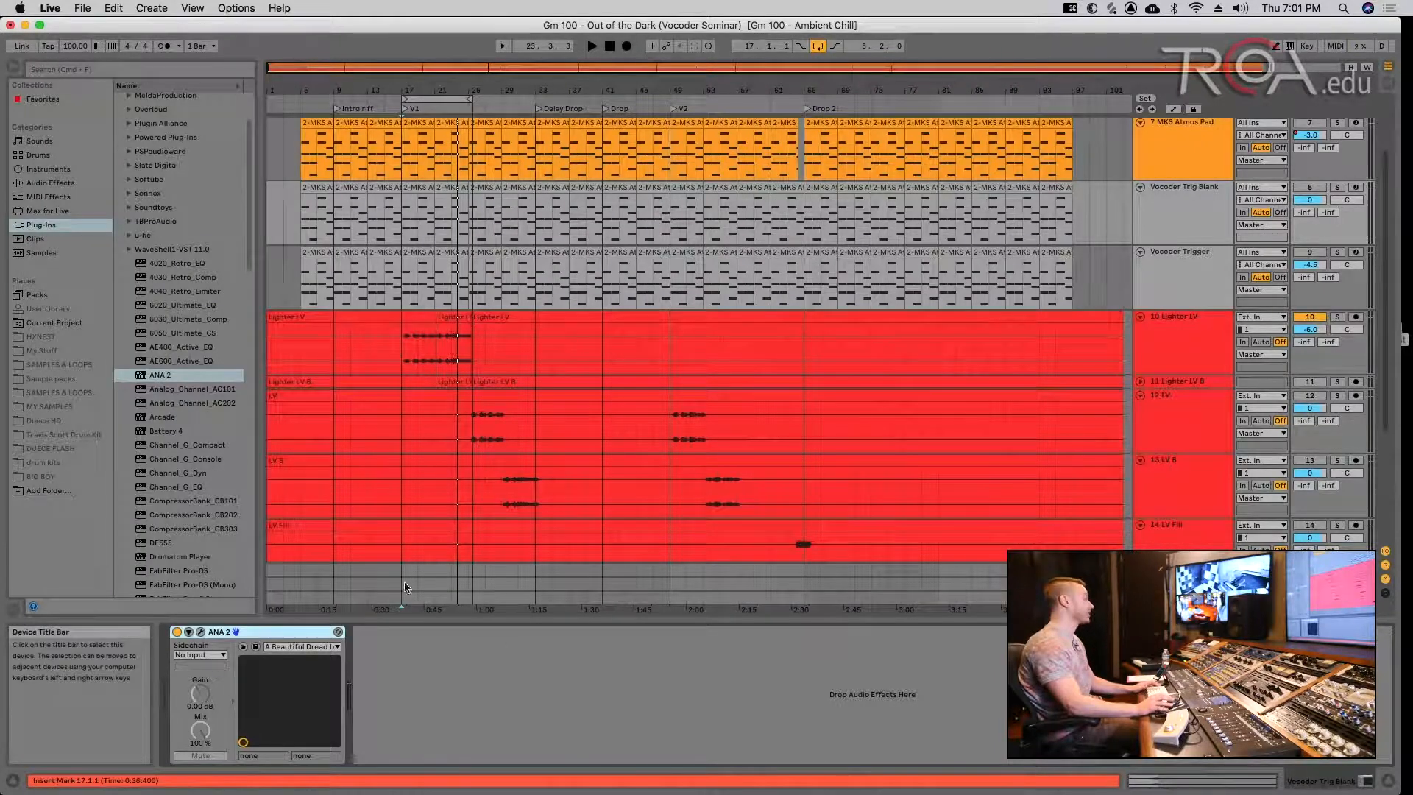
# - Compare the MKS Atmos Pad and Vocoder Trig Blank instruments, and set the Lighter LV Vocoder's external carrier source to Vocoder Trig Blank
pyautogui.scroll(2, 1157, 295)
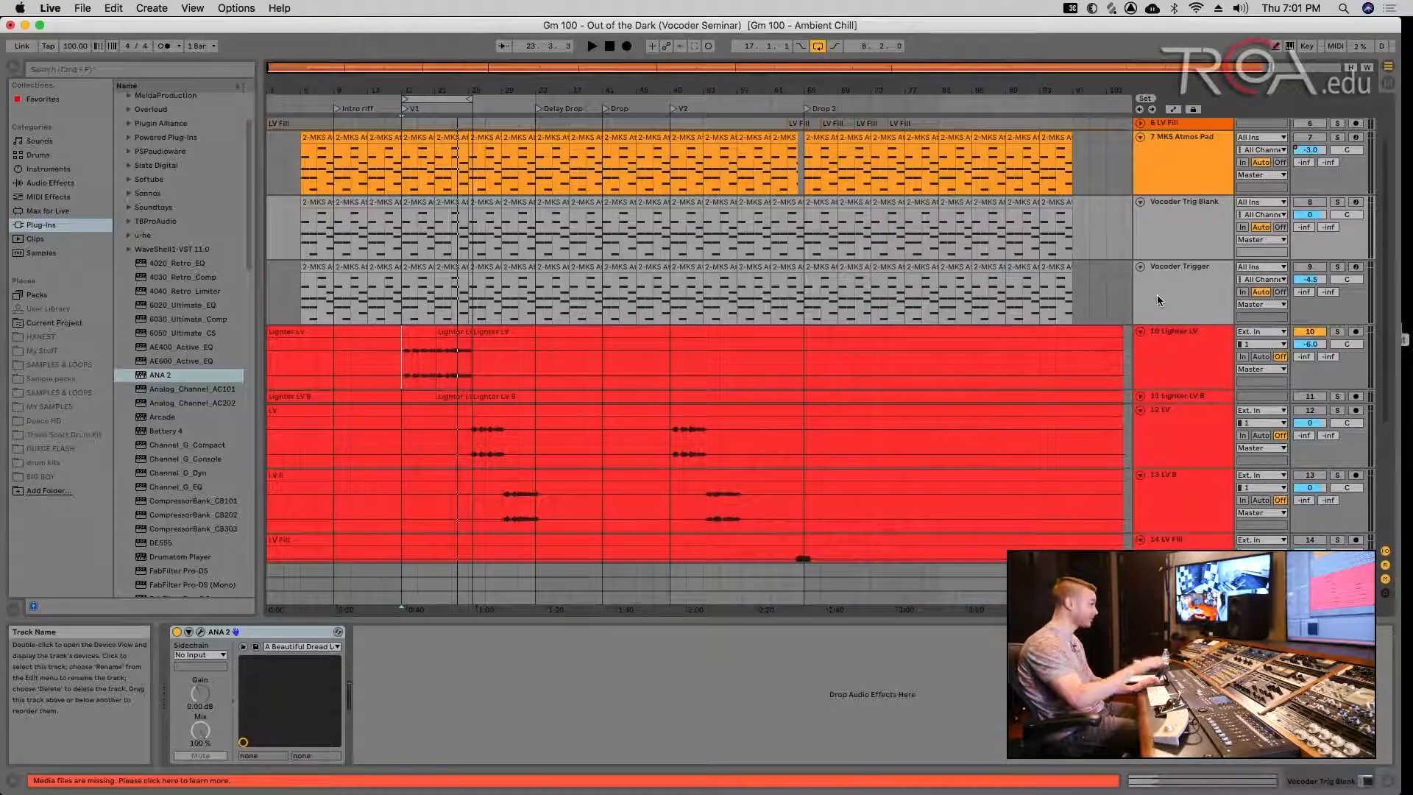
pyautogui.click(1170, 148)
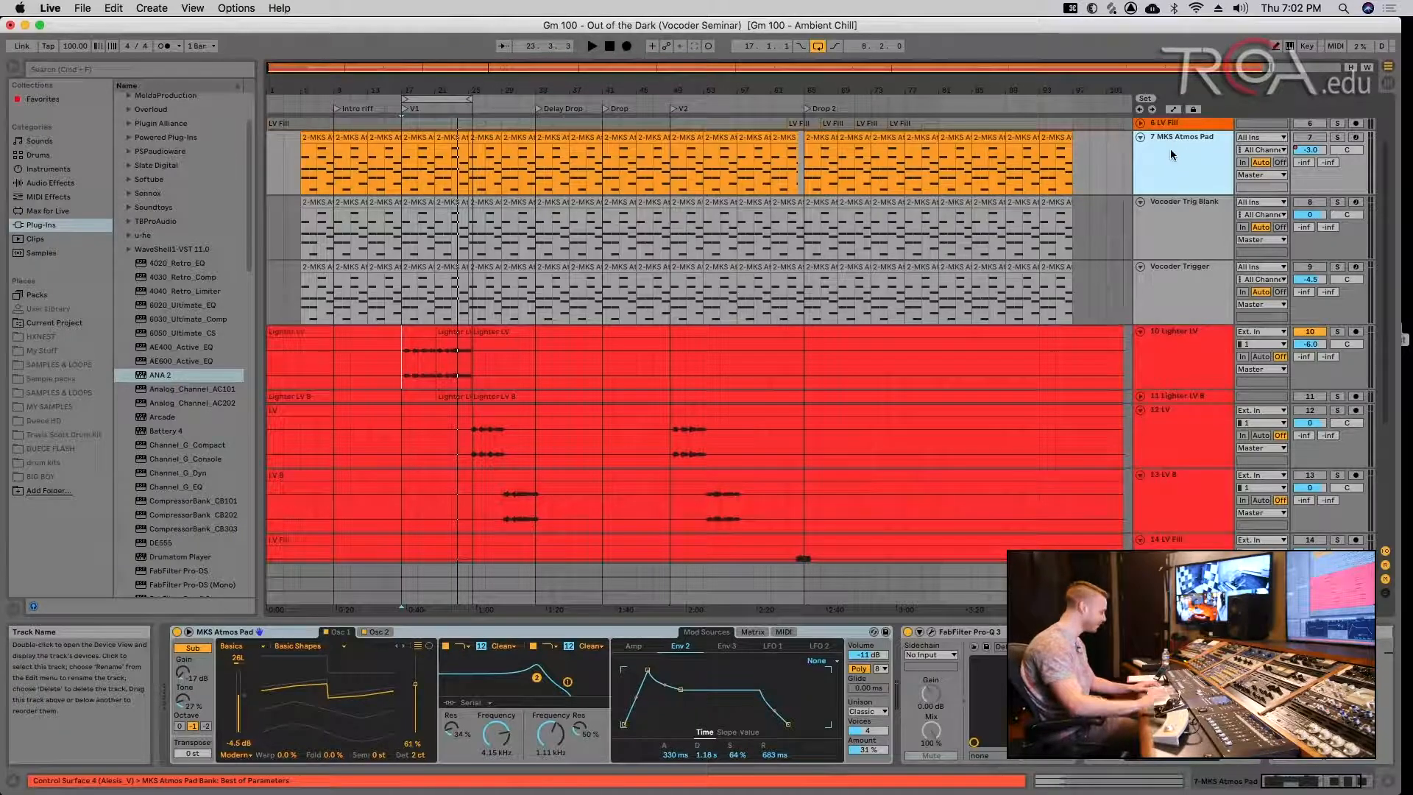
pyautogui.click(1177, 235)
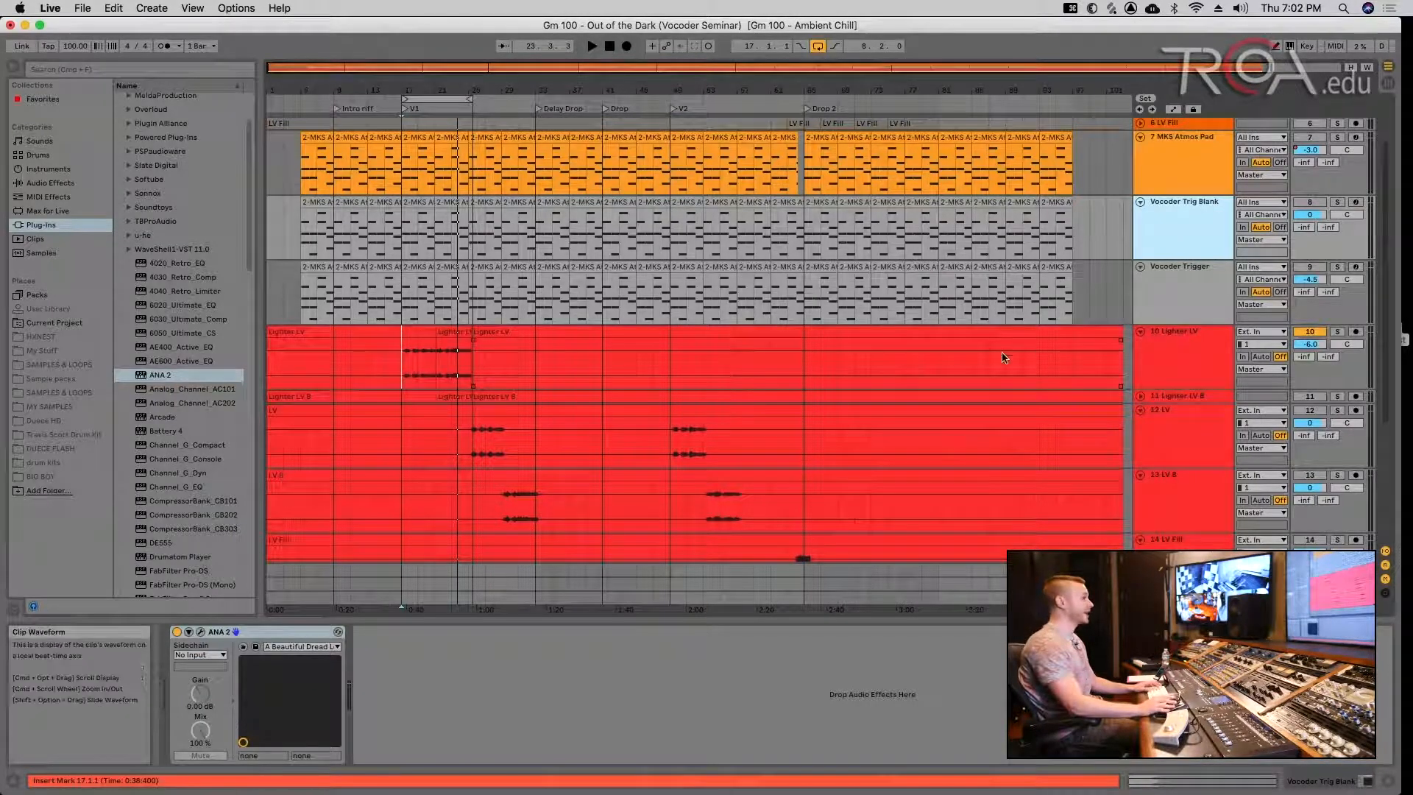
pyautogui.click(1170, 372)
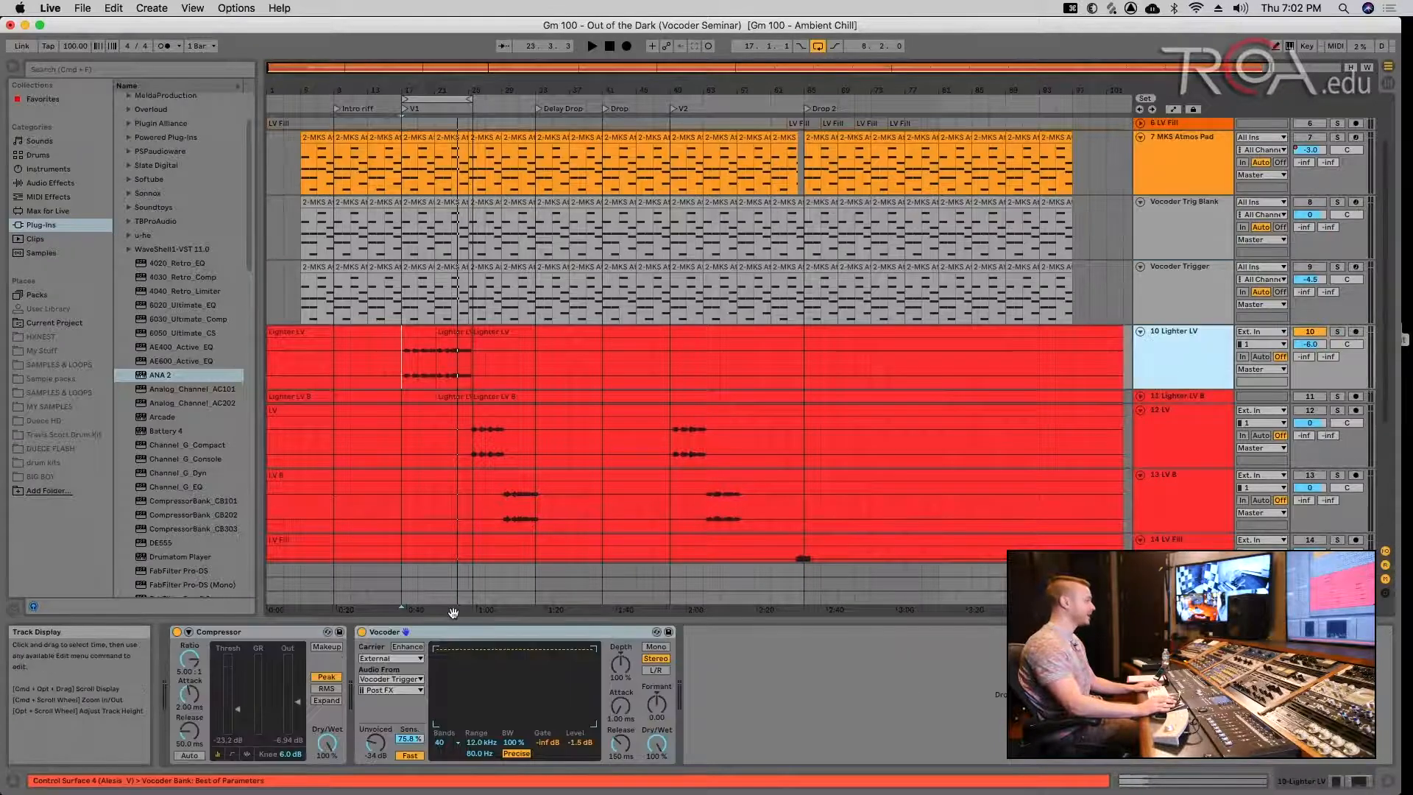
pyautogui.click(408, 680)
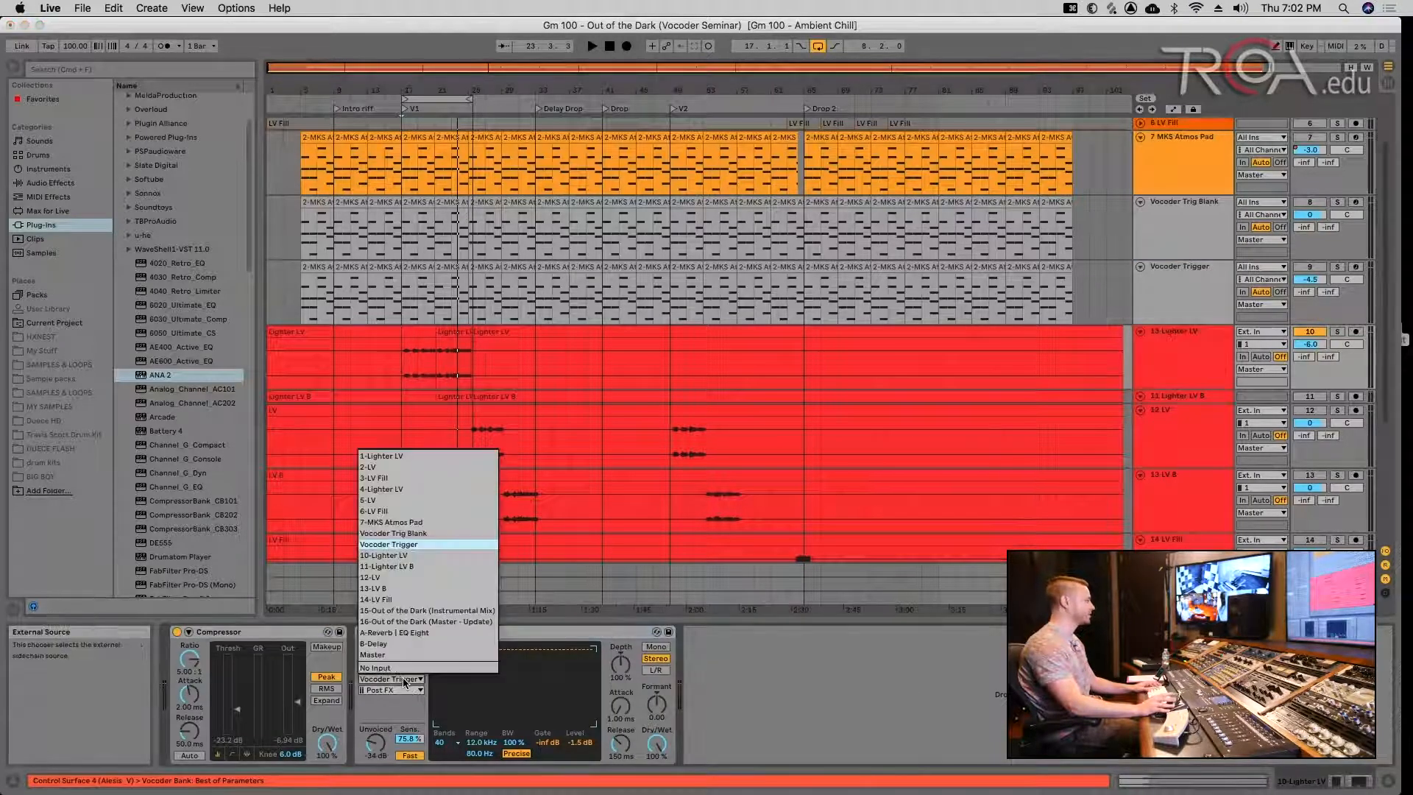
pyautogui.click(412, 535)
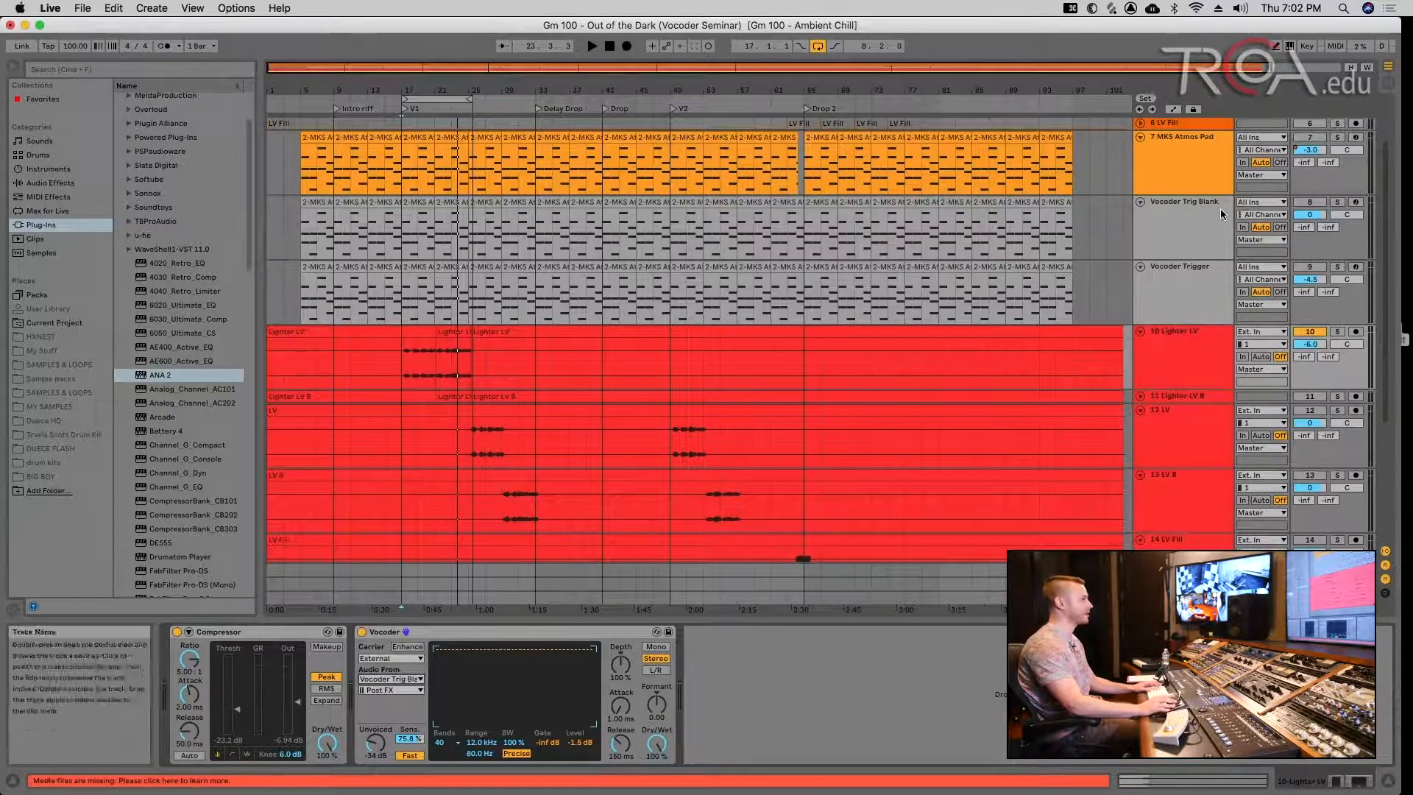
# - Load the Flute Man preset from the Poly category into ANA 2 on the Vocoder Trig Blank track, and close the preset browser
pyautogui.click(1181, 216)
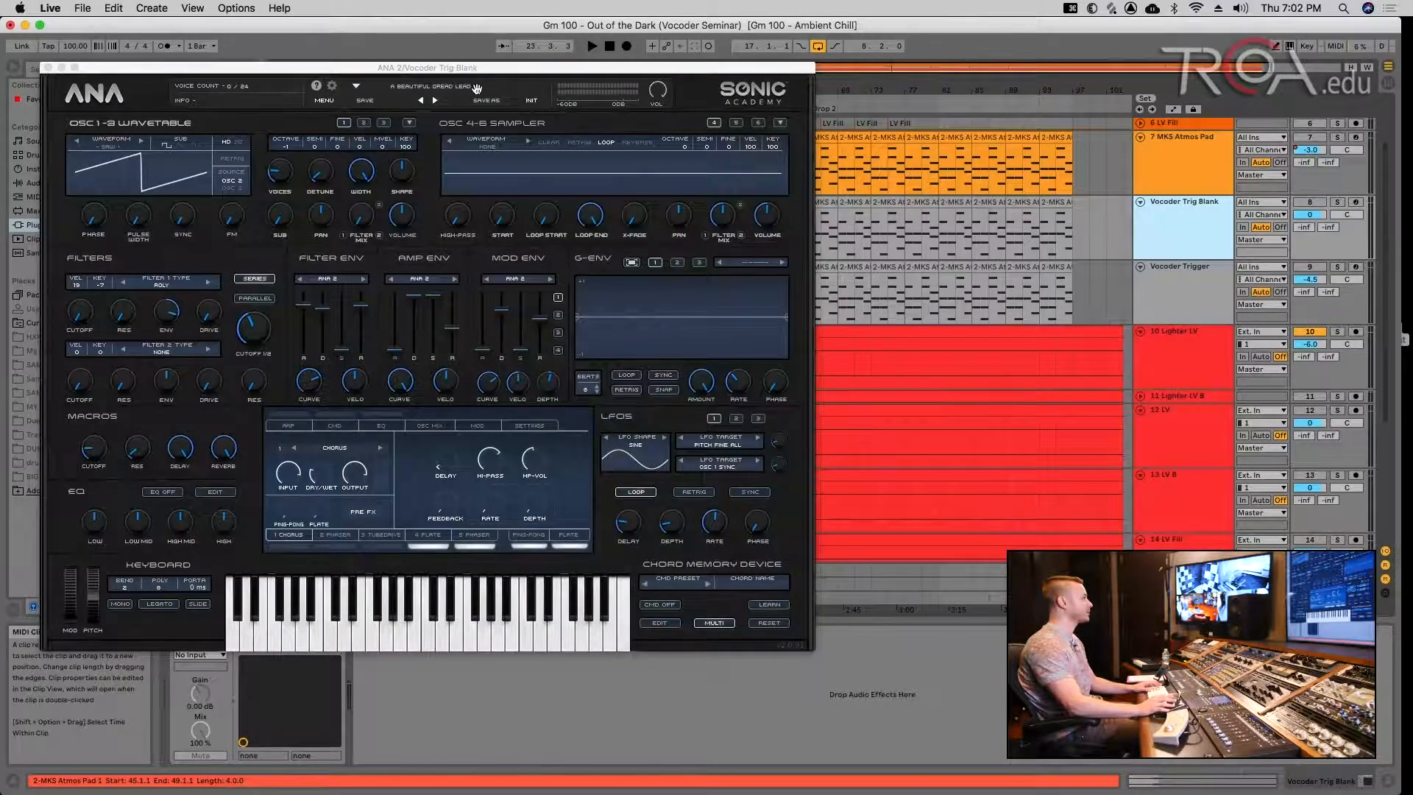
pyautogui.click(455, 89)
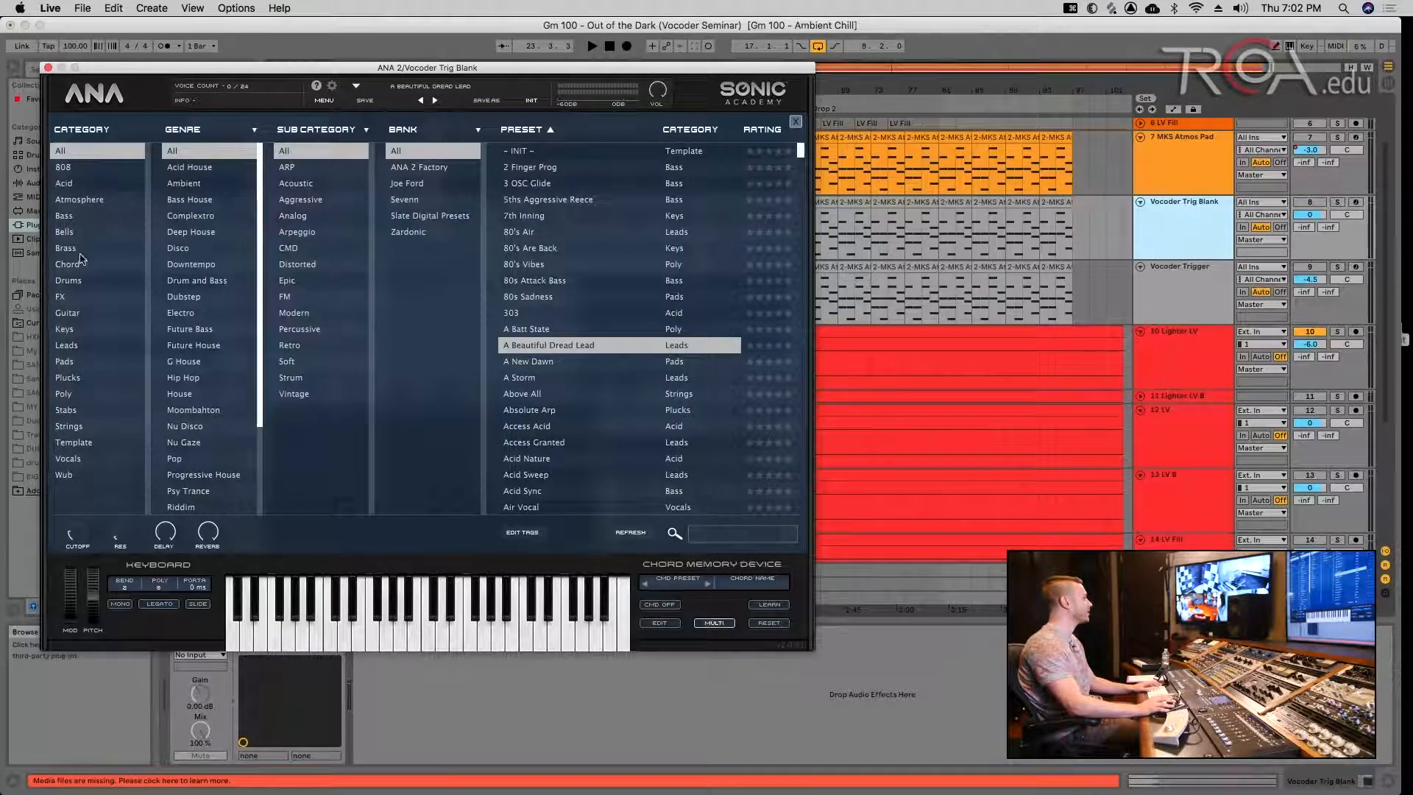
pyautogui.click(68, 393)
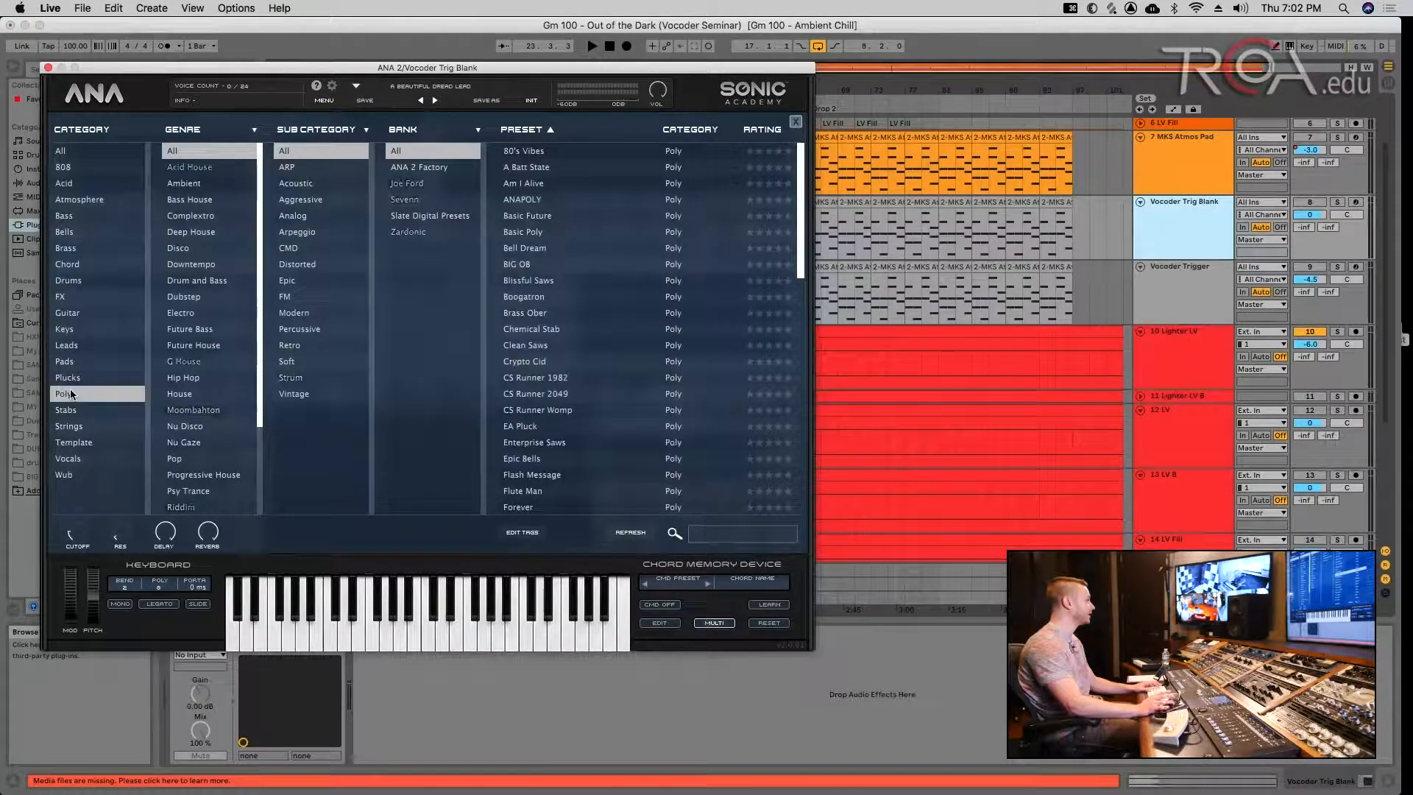
pyautogui.scroll(-2, 559, 214)
pyautogui.scroll(-2, 560, 214)
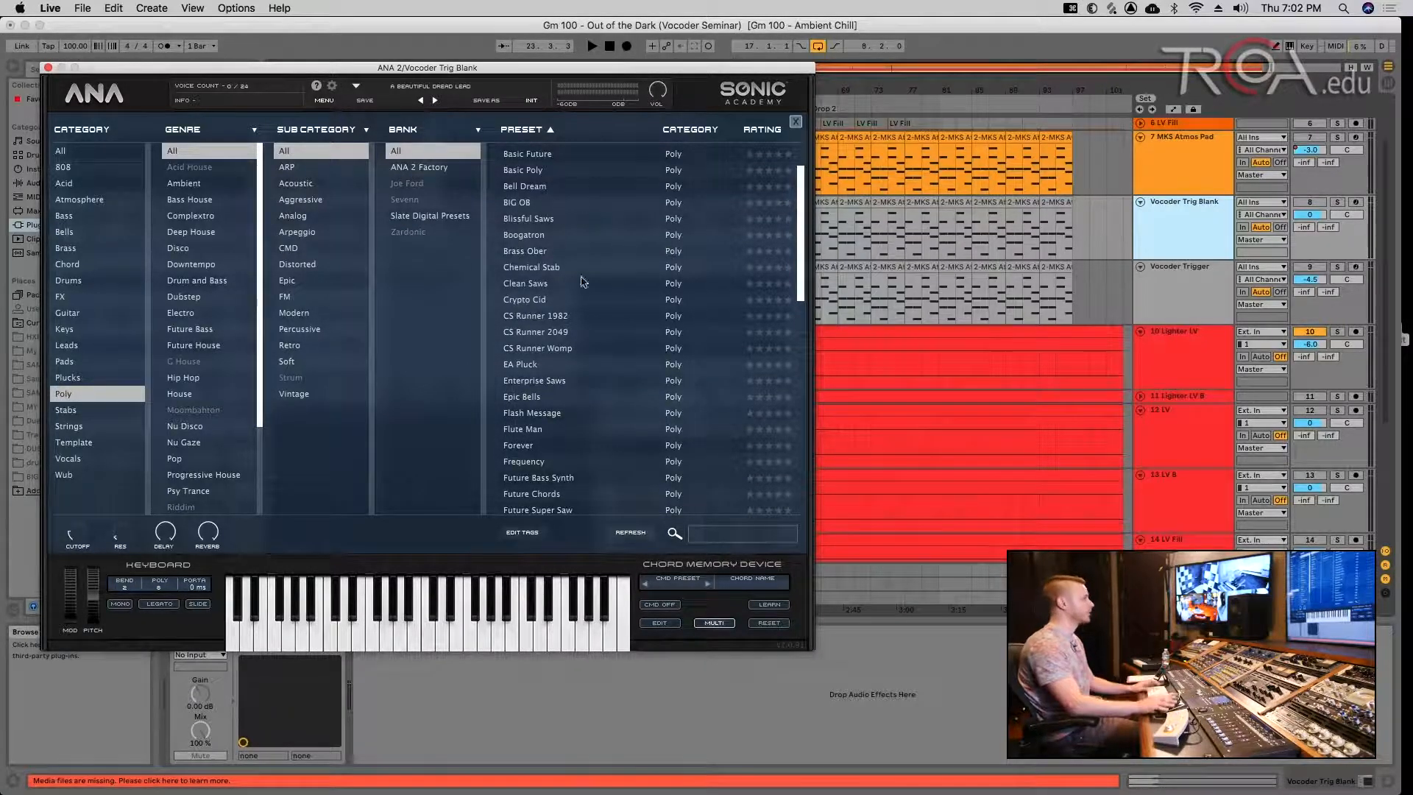
pyautogui.scroll(-2, 568, 313)
pyautogui.scroll(-3, 568, 313)
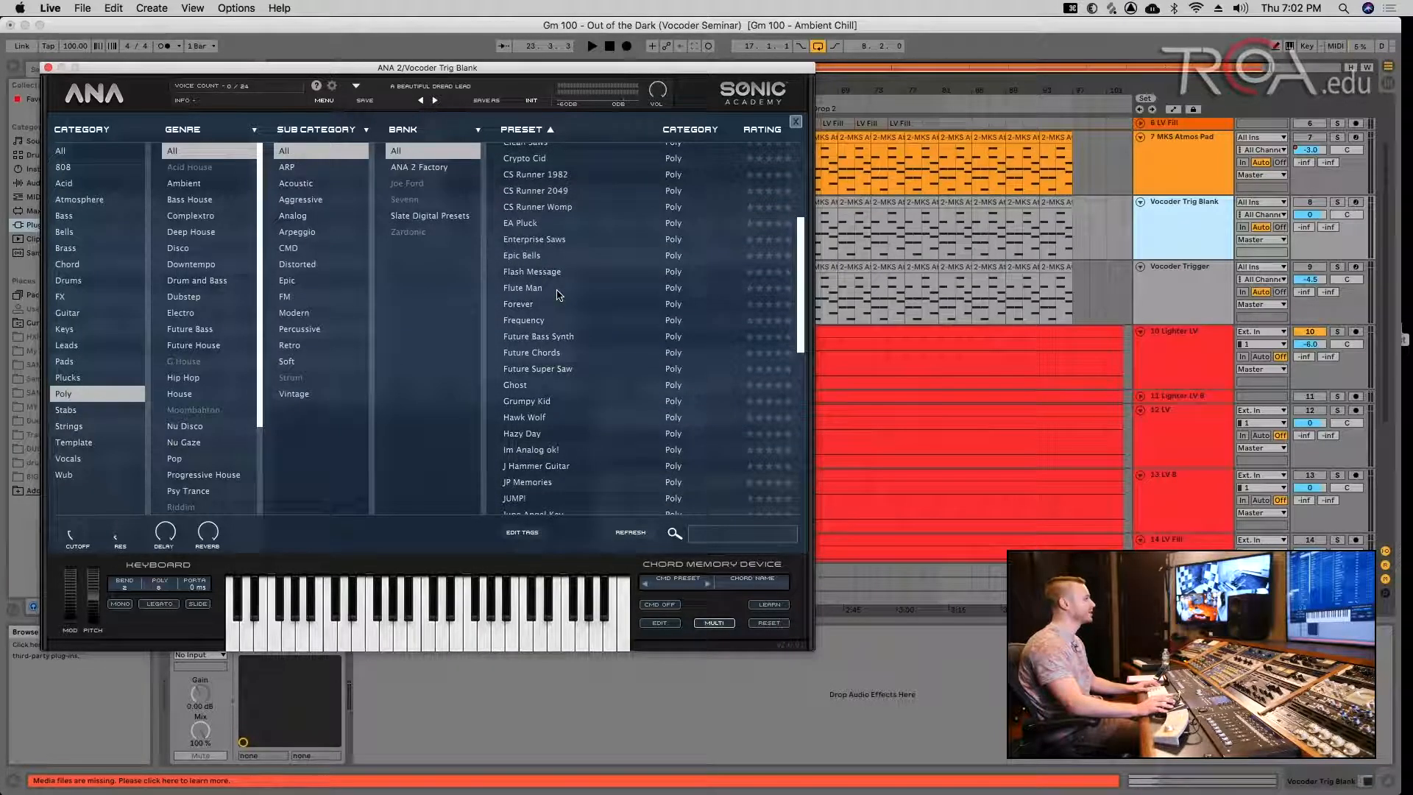
pyautogui.click(557, 290)
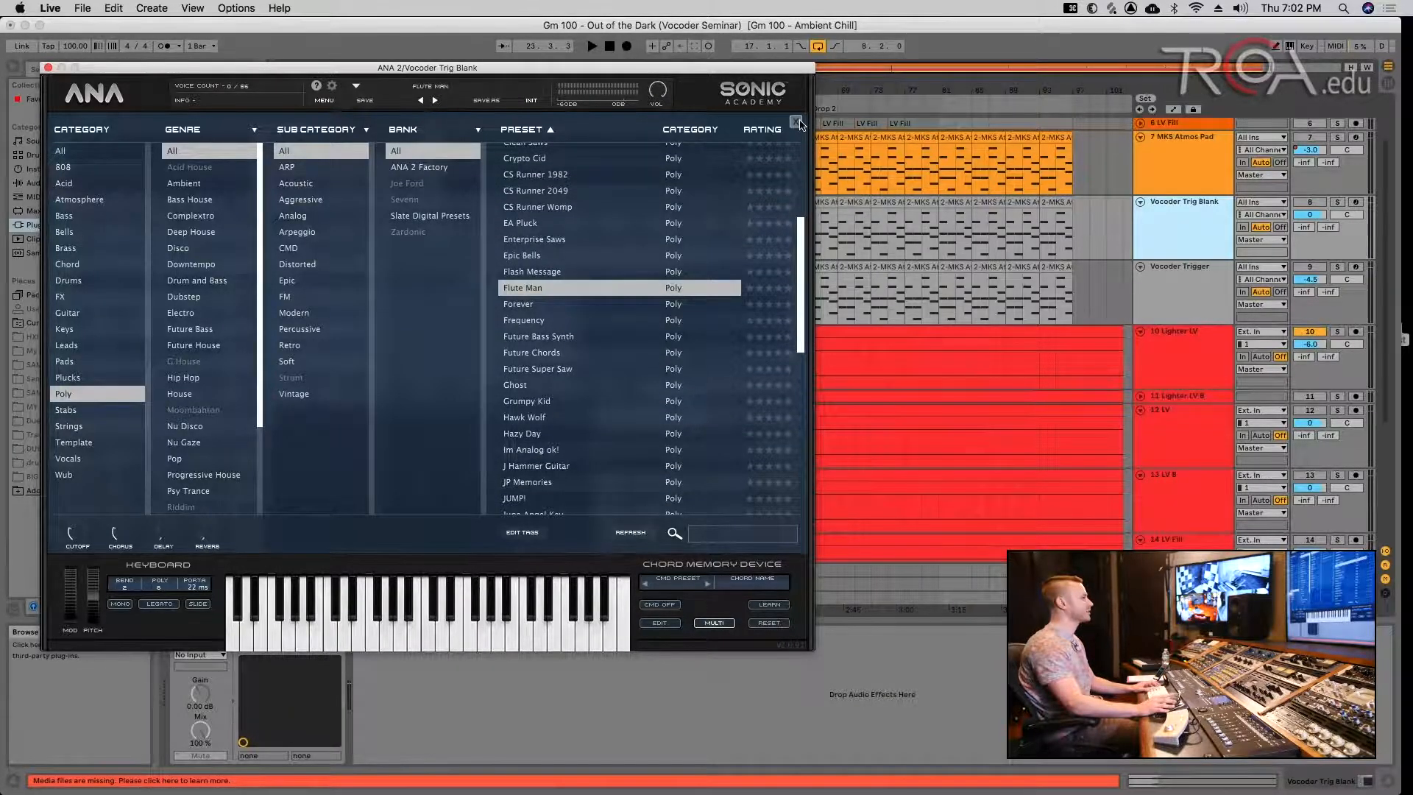
pyautogui.click(797, 122)
# - Audition the vocoded vocal with the Flute Man carrier, stop playback, and reopen ANA 2's preset browser
pyautogui.press('space')
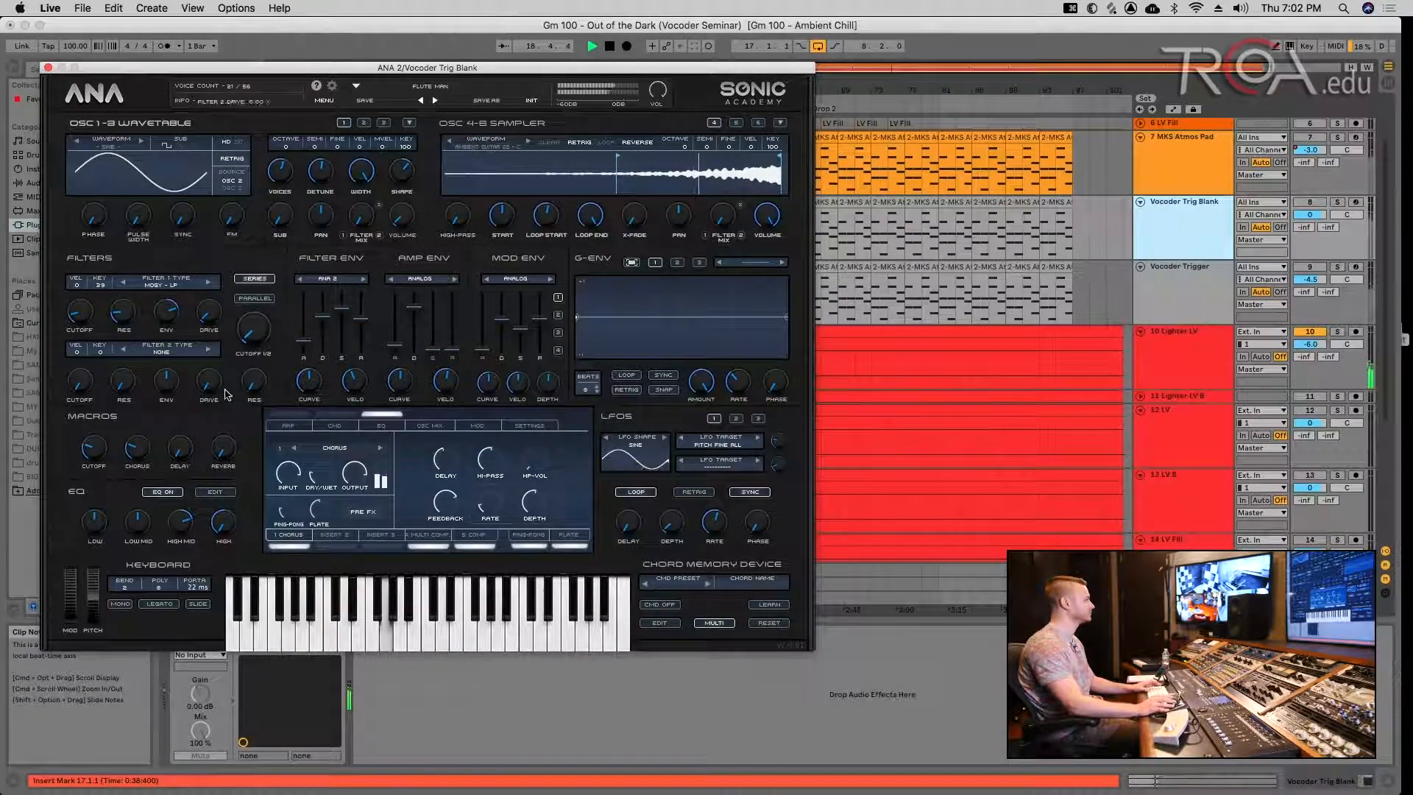
pyautogui.press('space')
pyautogui.click(440, 89)
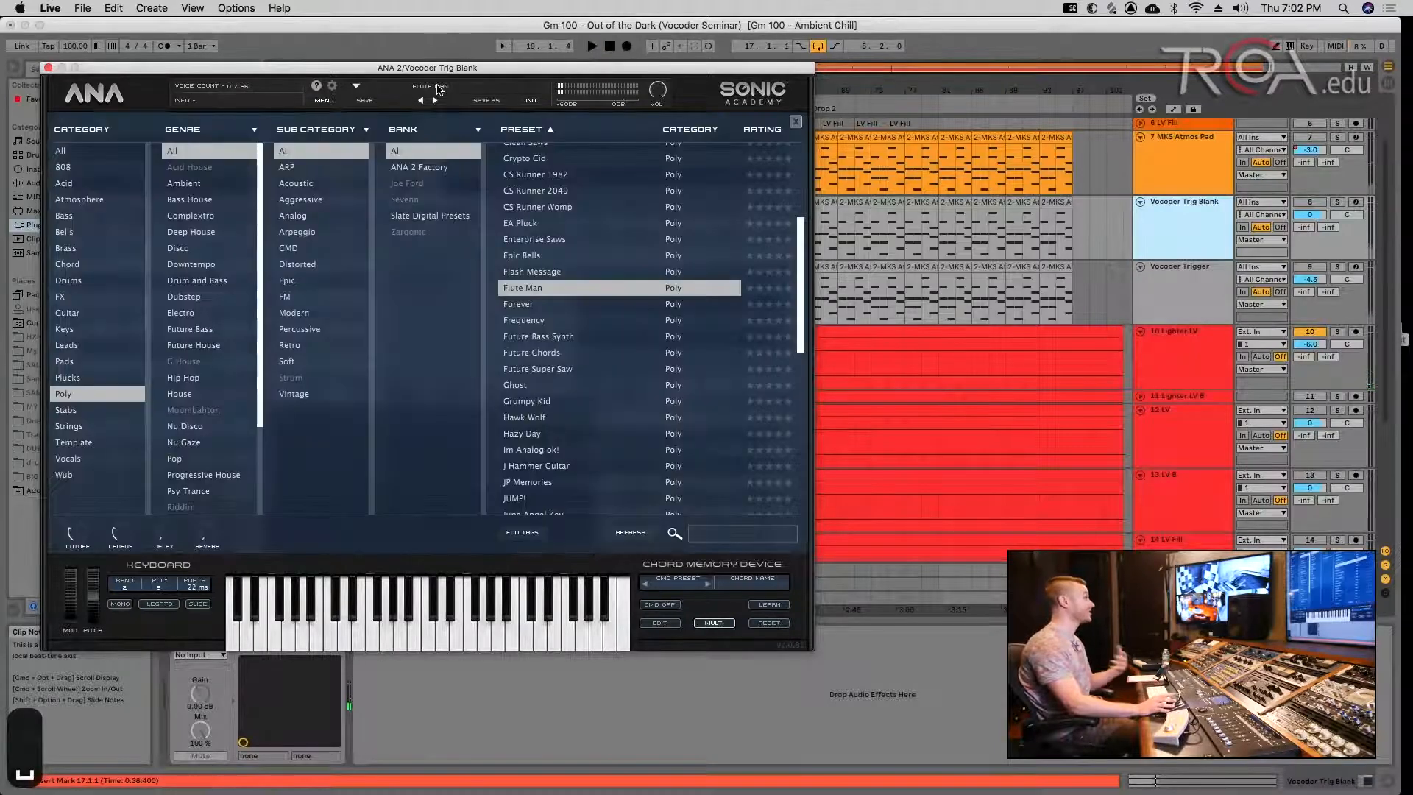
# - Audition the Poly presets Ghost, Grumpy Kid and Hawk Wolf during playback, and load Hazy Day into ANA 2
pyautogui.scroll(-4, 554, 283)
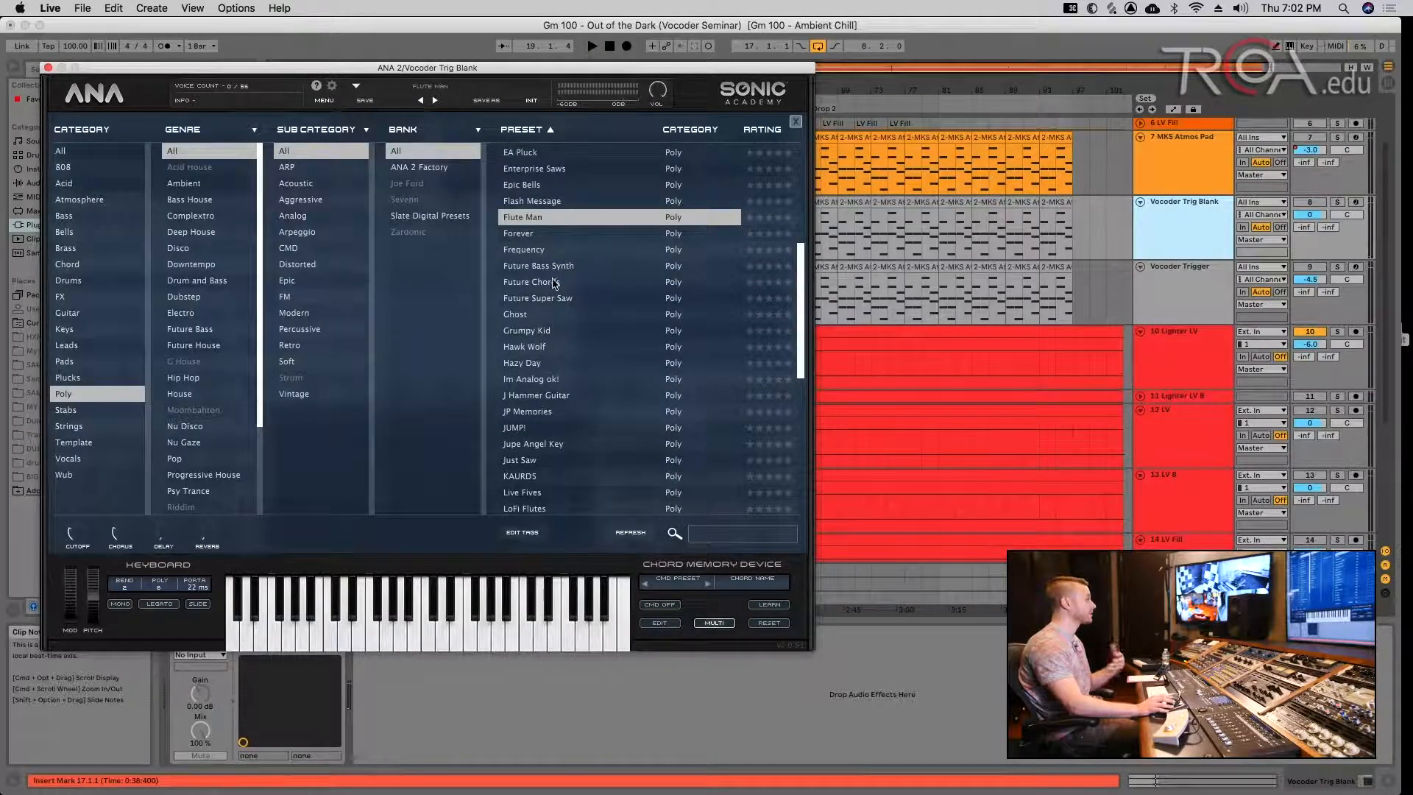
pyautogui.click(533, 315)
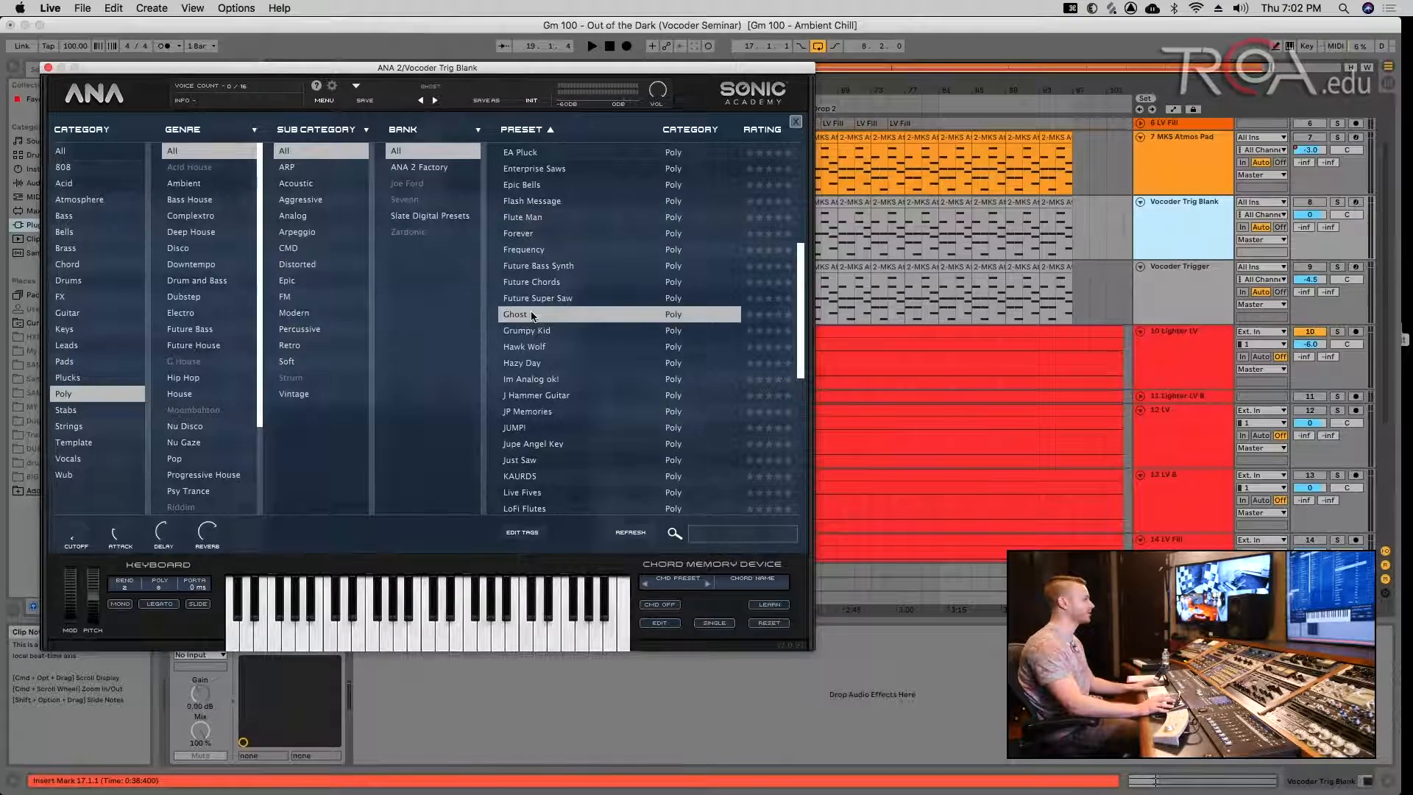
pyautogui.press('space')
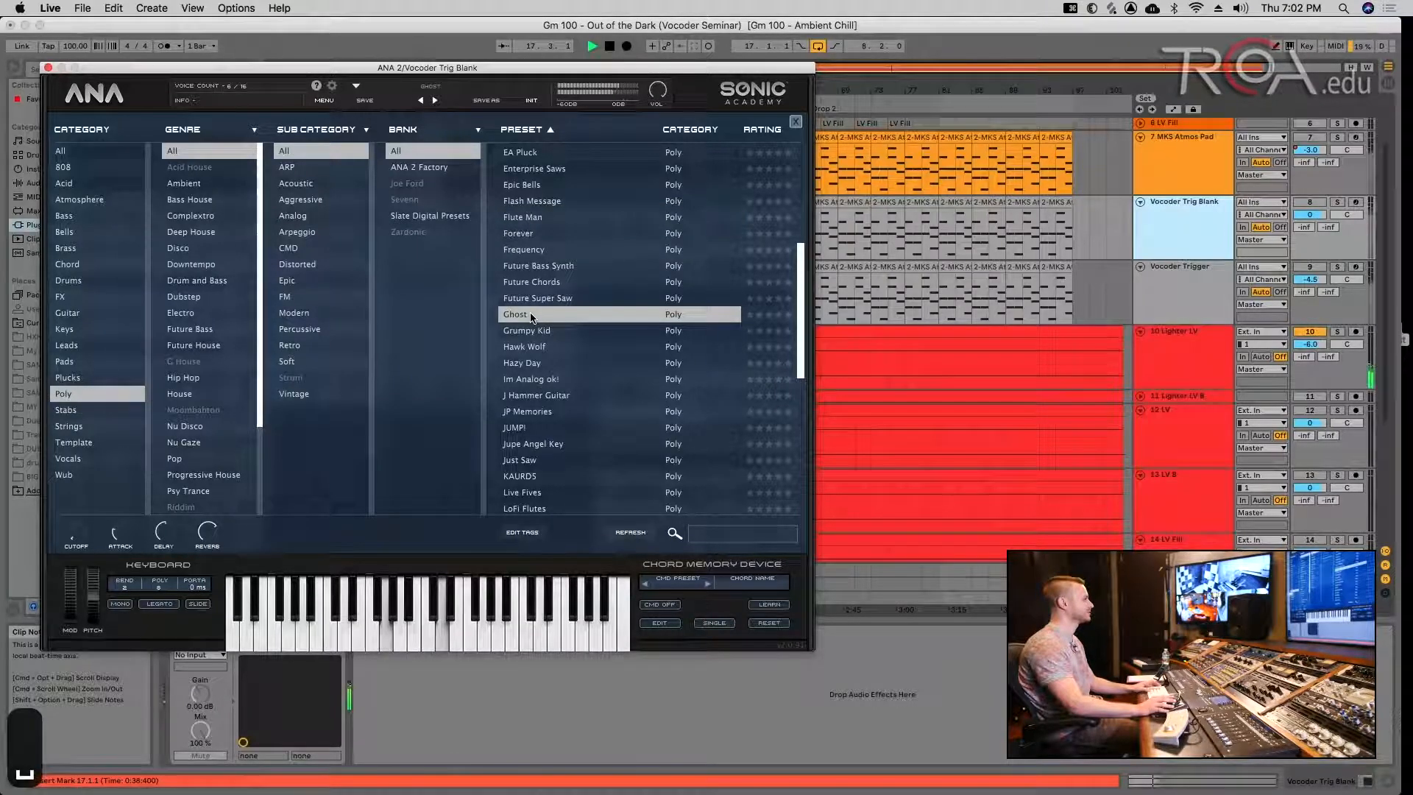
pyautogui.click(531, 333)
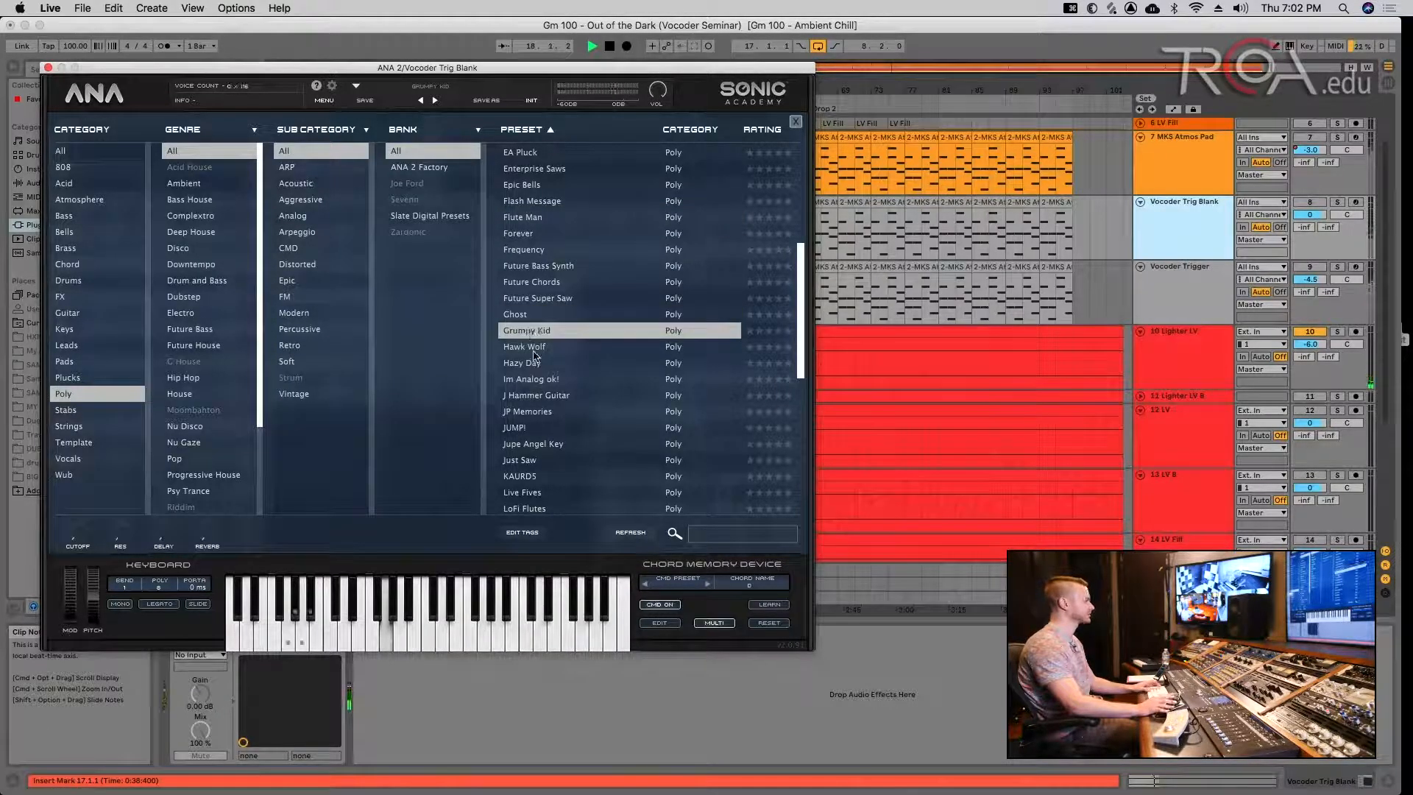
pyautogui.click(534, 349)
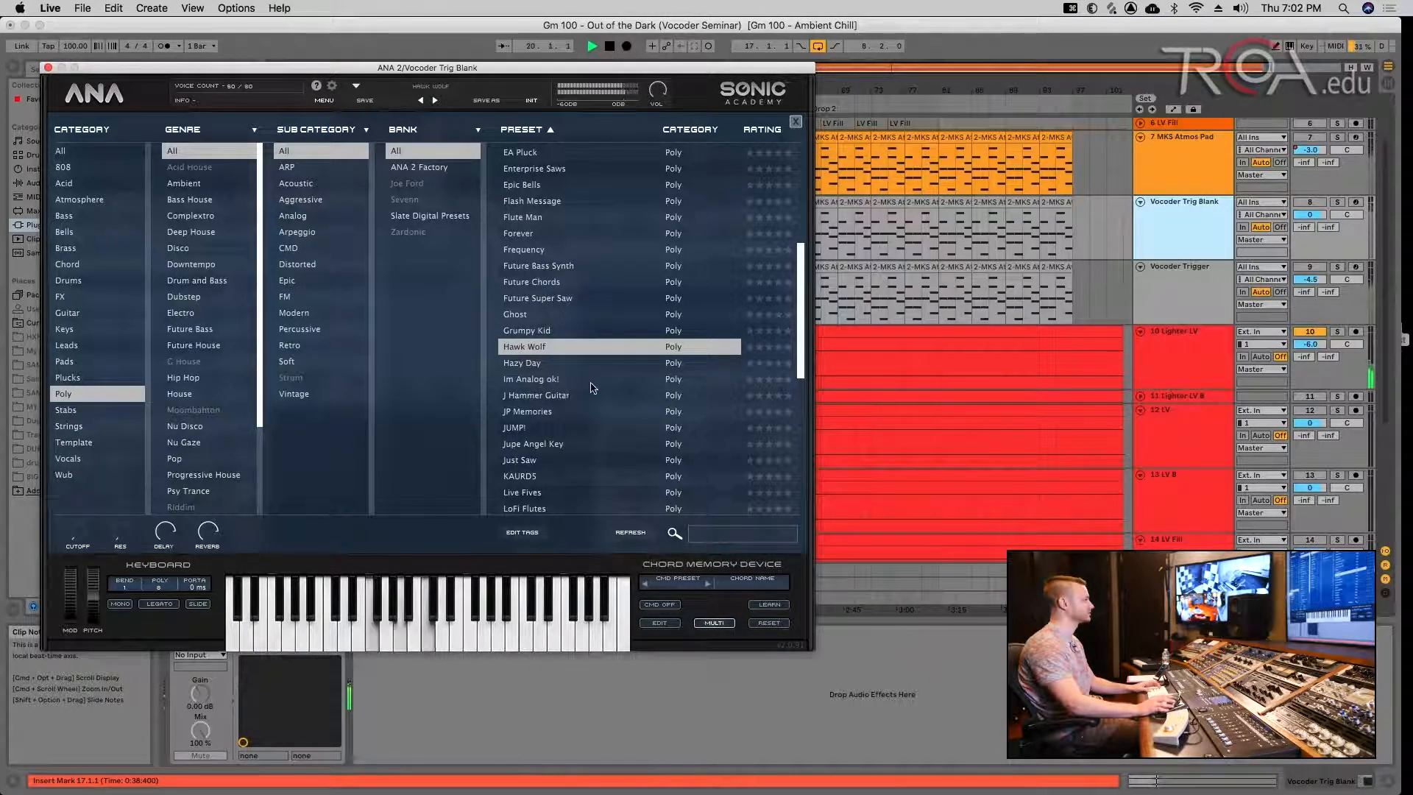
pyautogui.click(583, 365)
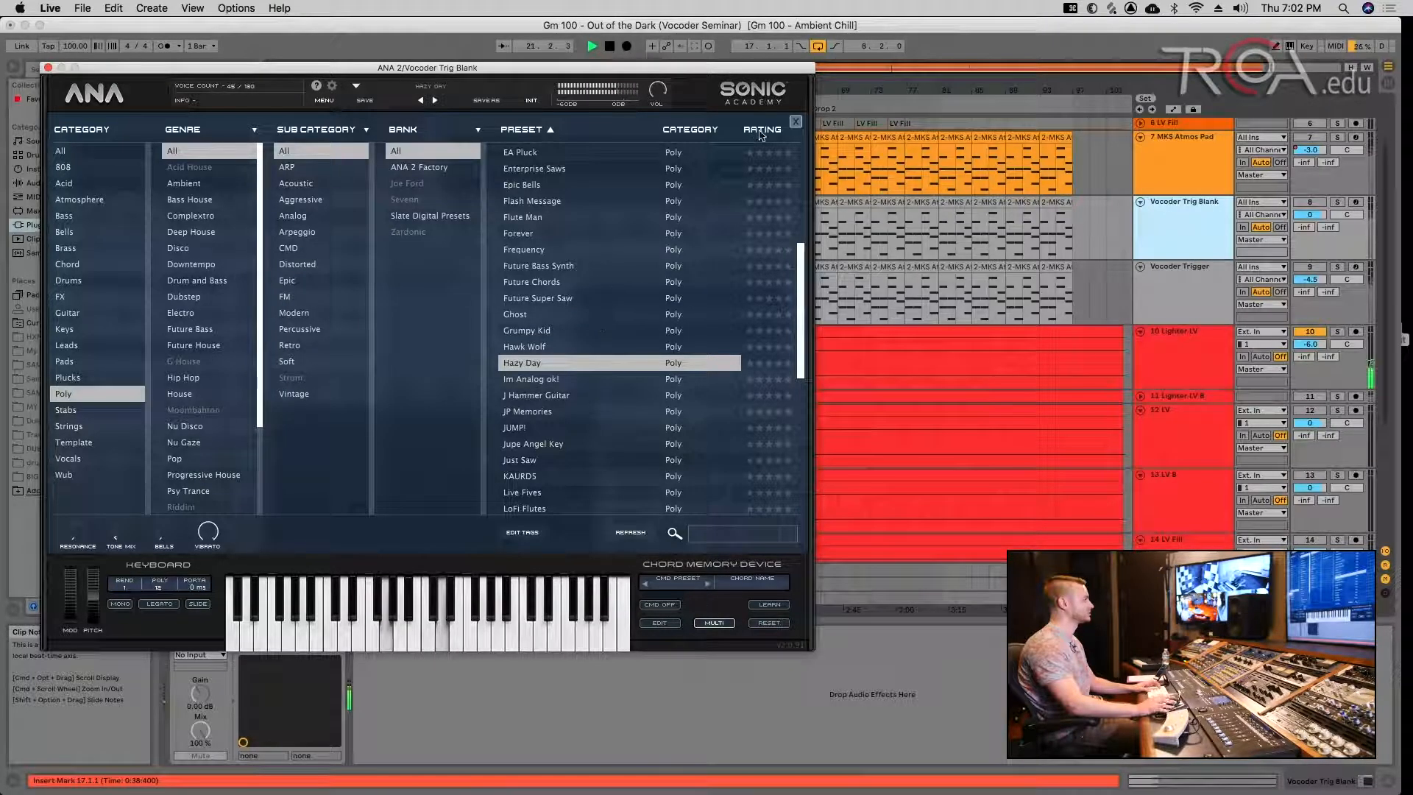
# - Close ANA 2's preset browser and plug-in window, and stop playback
pyautogui.click(795, 122)
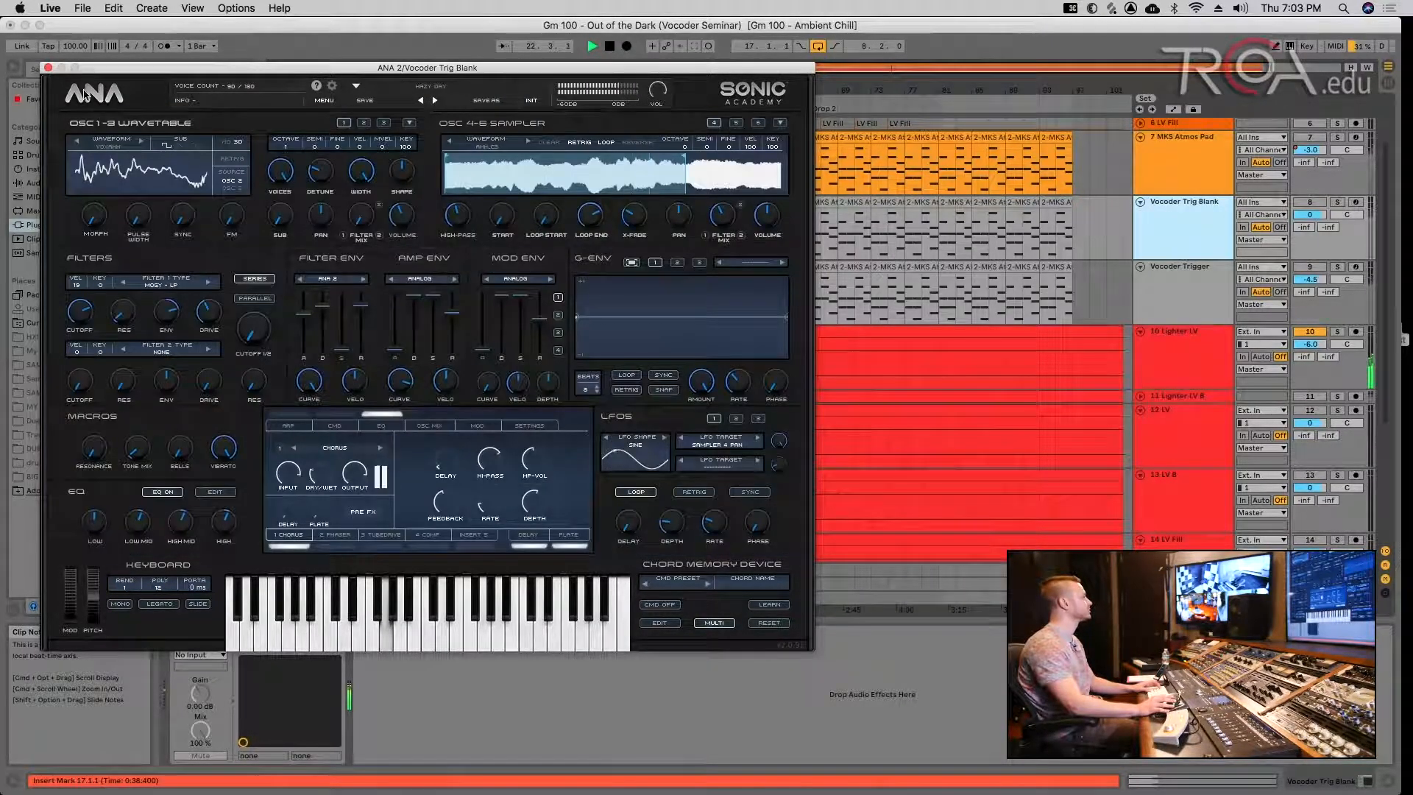
pyautogui.click(49, 67)
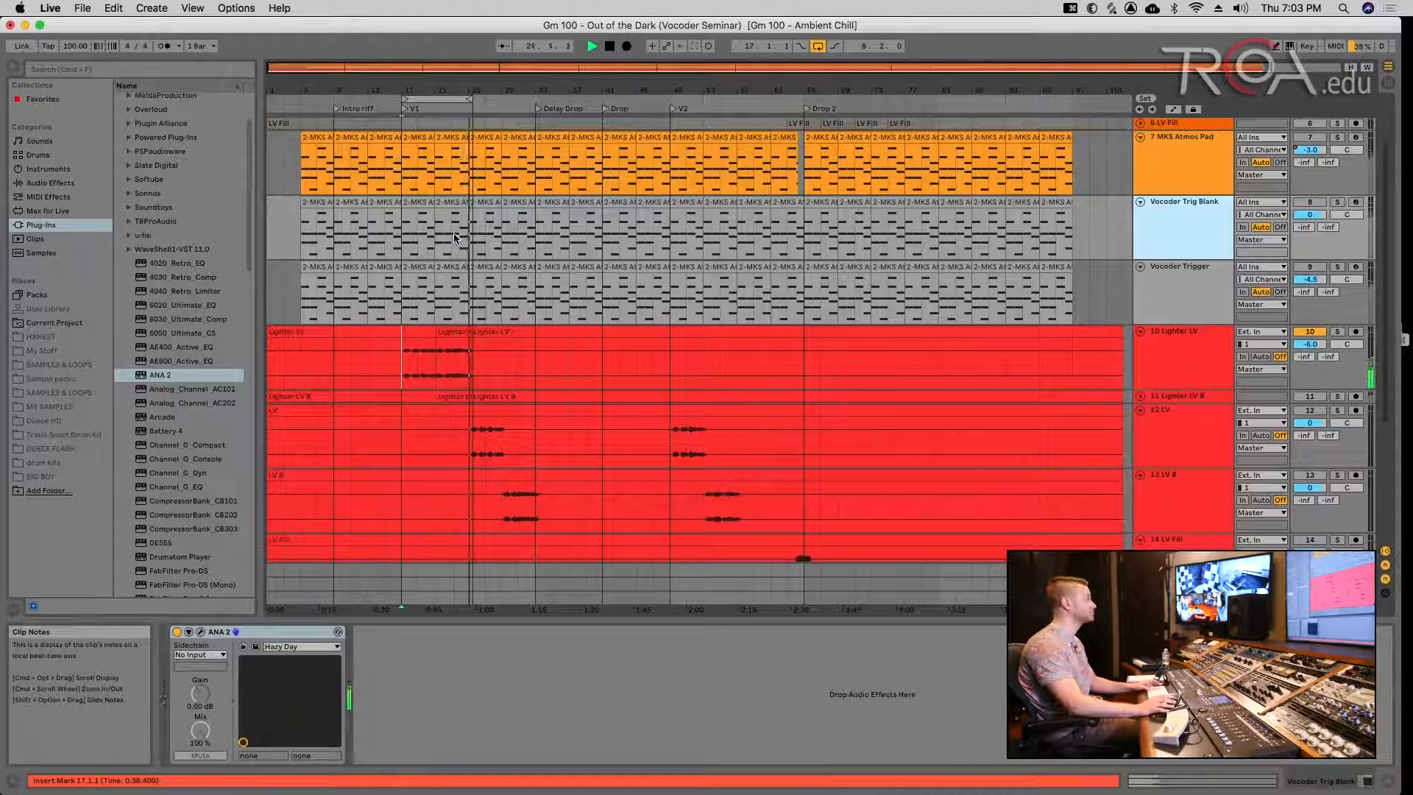
pyautogui.press('space')
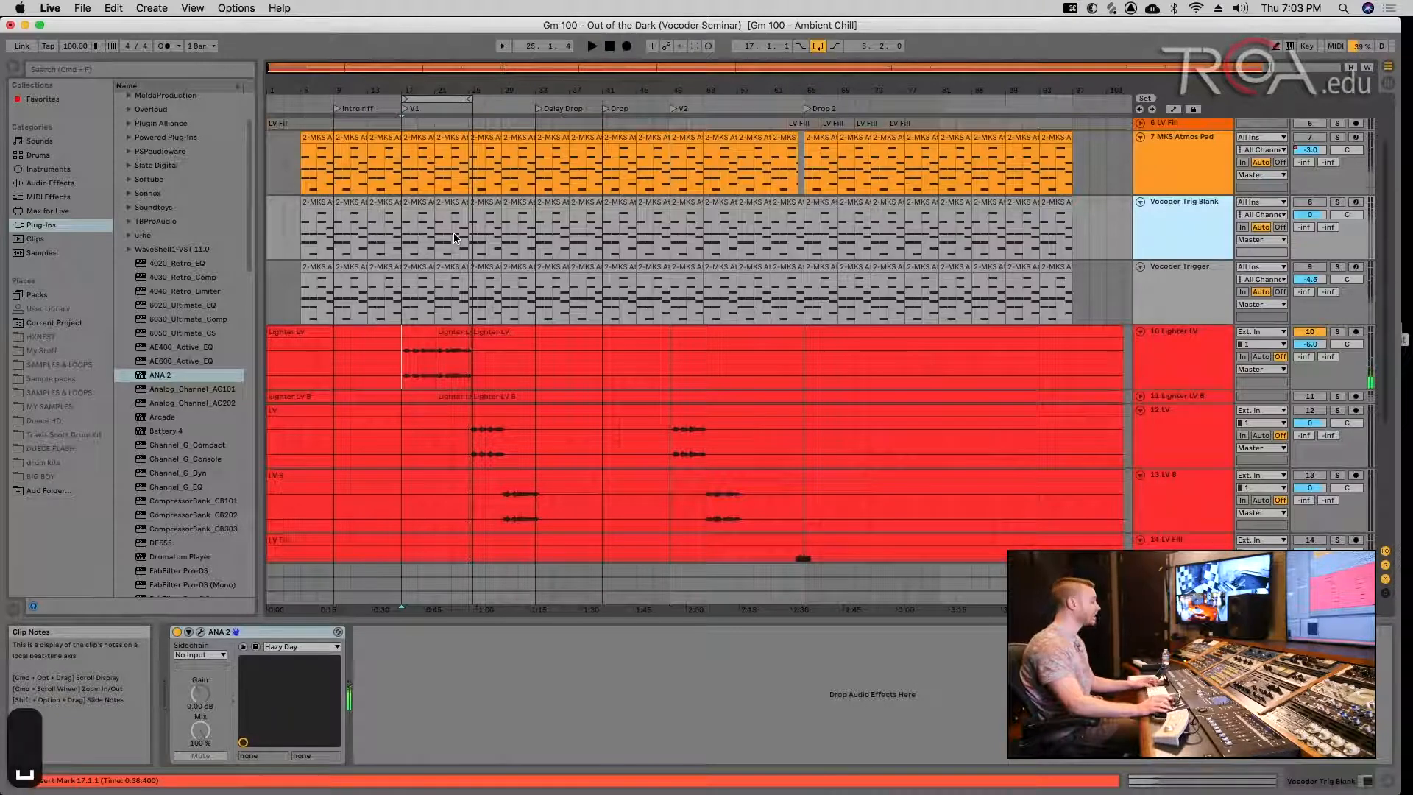
# - In the Vocoder Trig Blank clip at bar 17, deactivate the first chord's D3 and A#2 notes and the second chord's G2 and D#2 notes
pyautogui.click(420, 204)
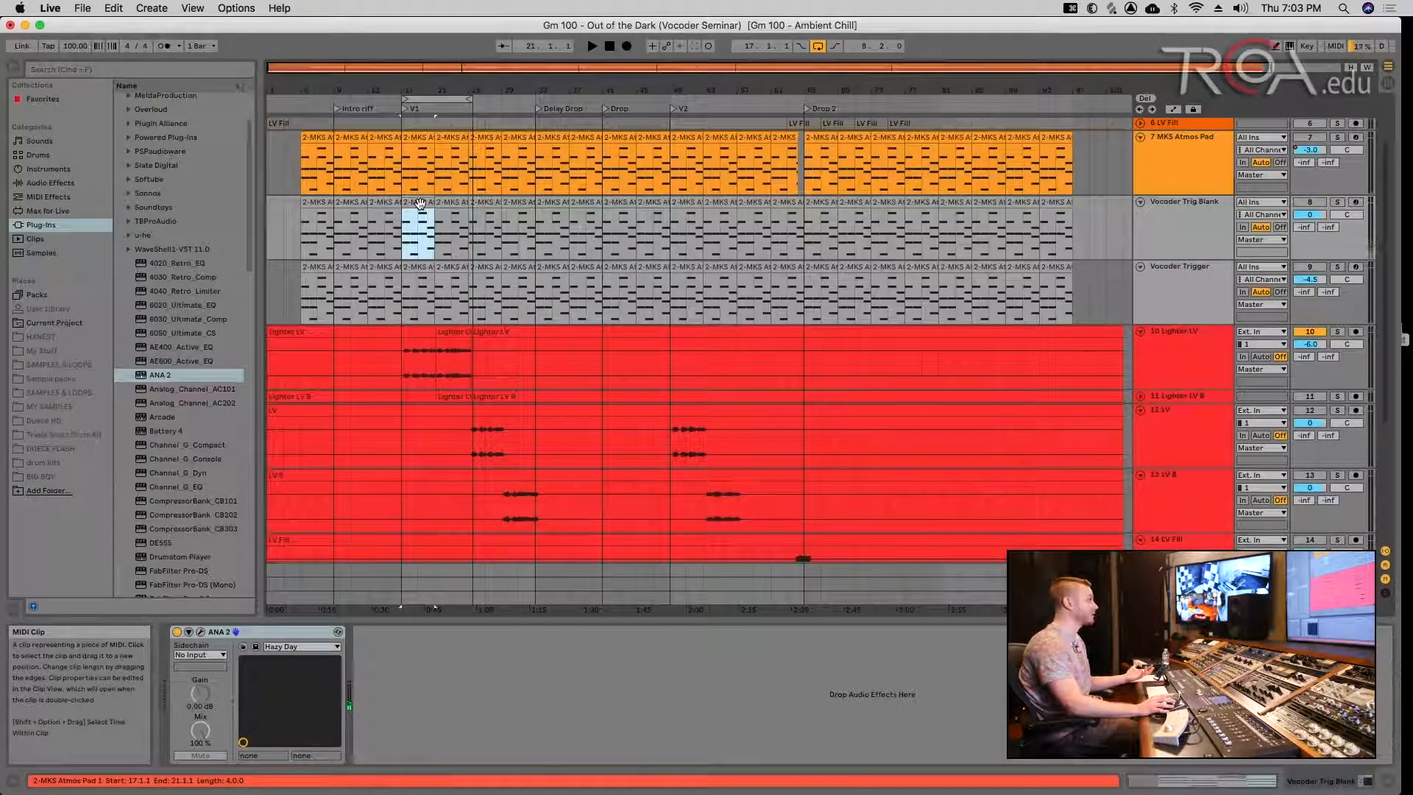
pyautogui.hotkey('shift', 'Tab')
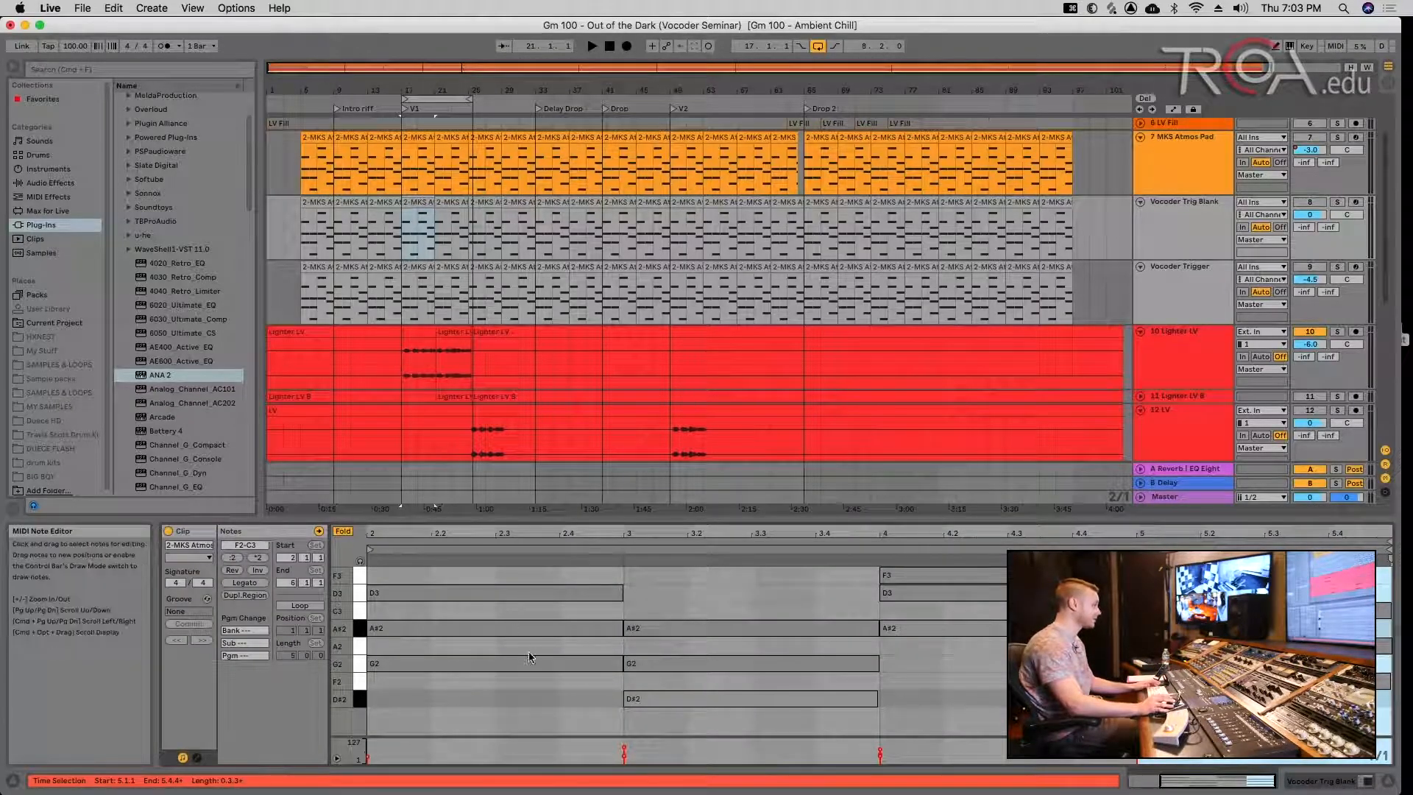
pyautogui.moveTo(513, 583); pyautogui.dragTo(515, 646)
pyautogui.press('BackSpace')
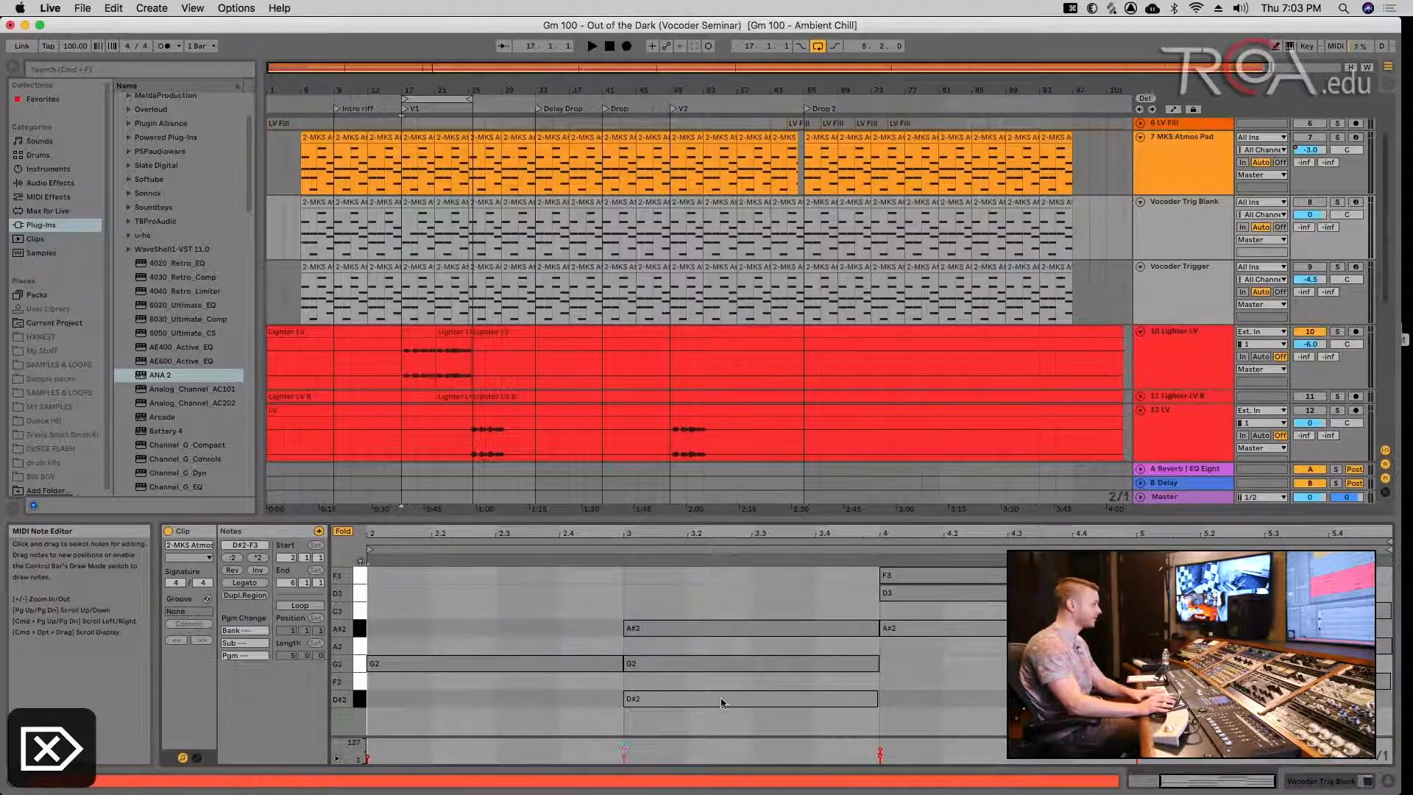
pyautogui.press('super+z')
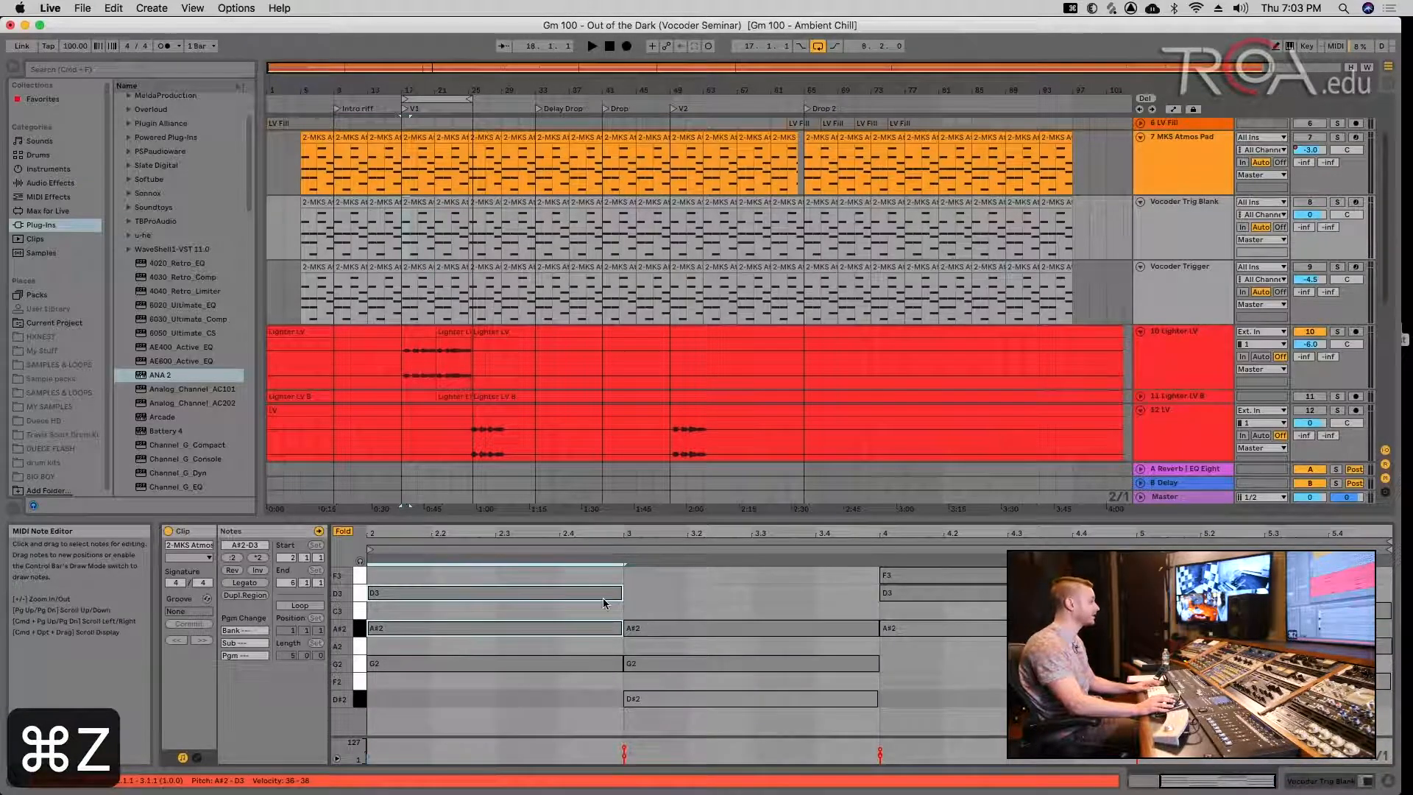
pyautogui.press('0')
pyautogui.moveTo(666, 724); pyautogui.dragTo(675, 651)
pyautogui.press('0')
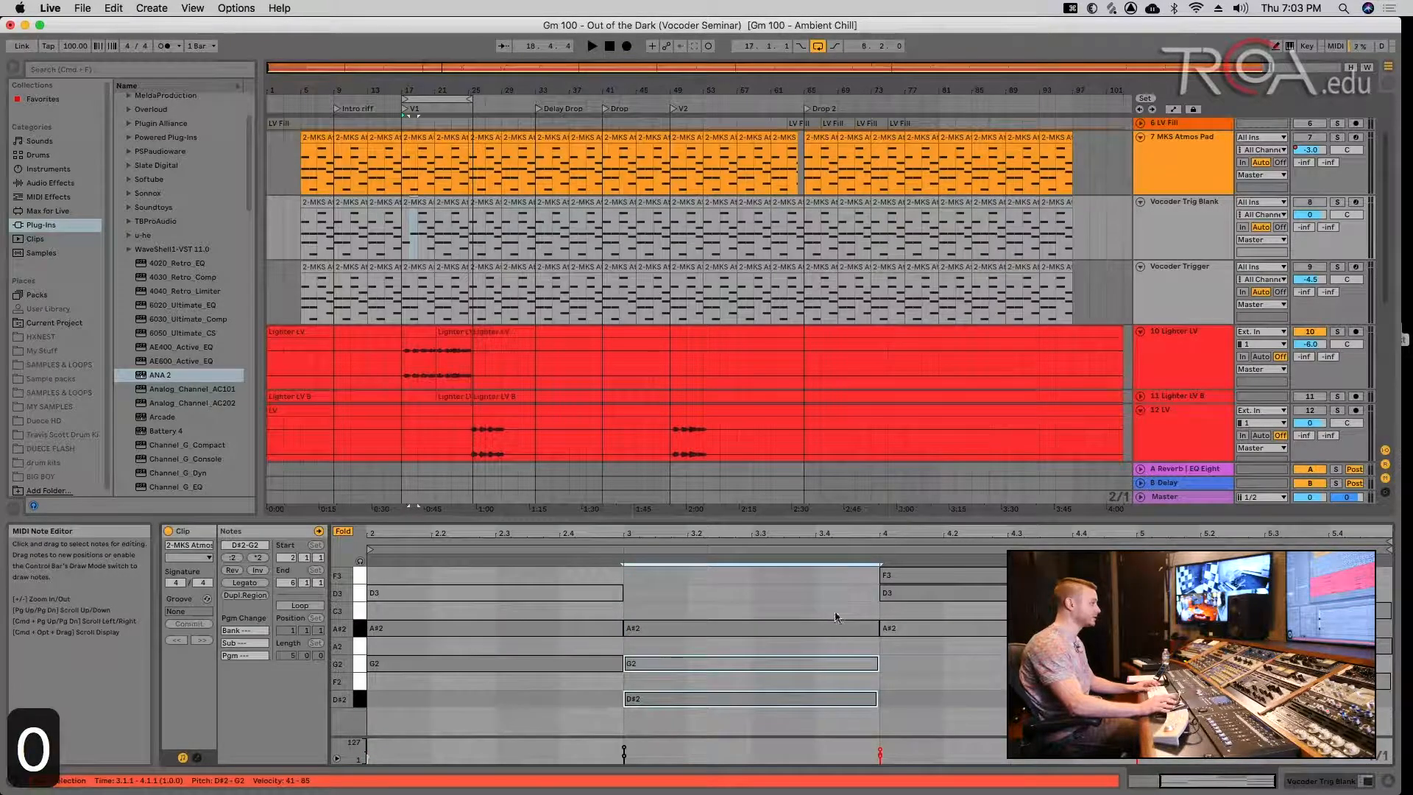
# - Activate the Vocoder Trig Blank track and apply a teal colour to the track and its clips
pyautogui.click(1309, 202)
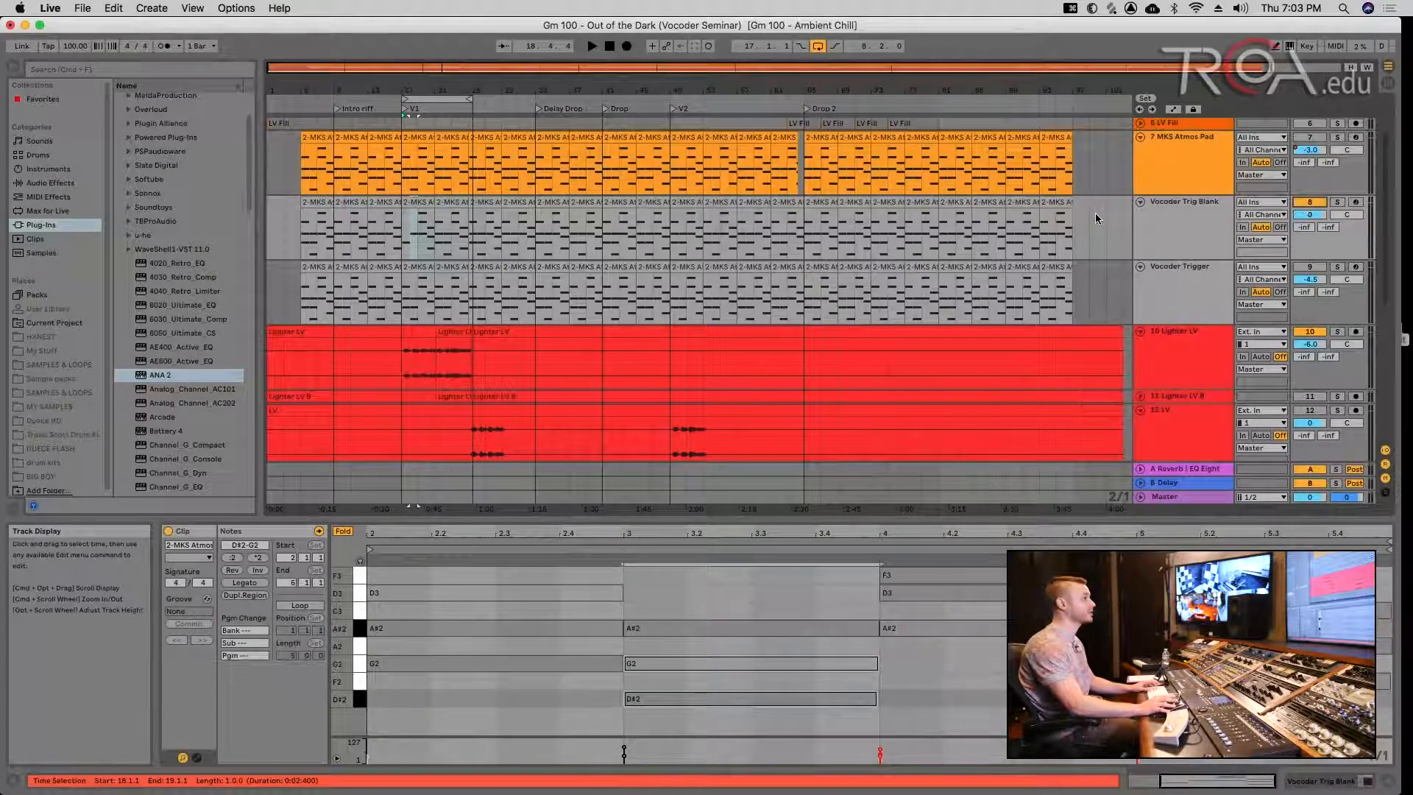
pyautogui.click(1180, 222)
pyautogui.rightClick(1178, 218)
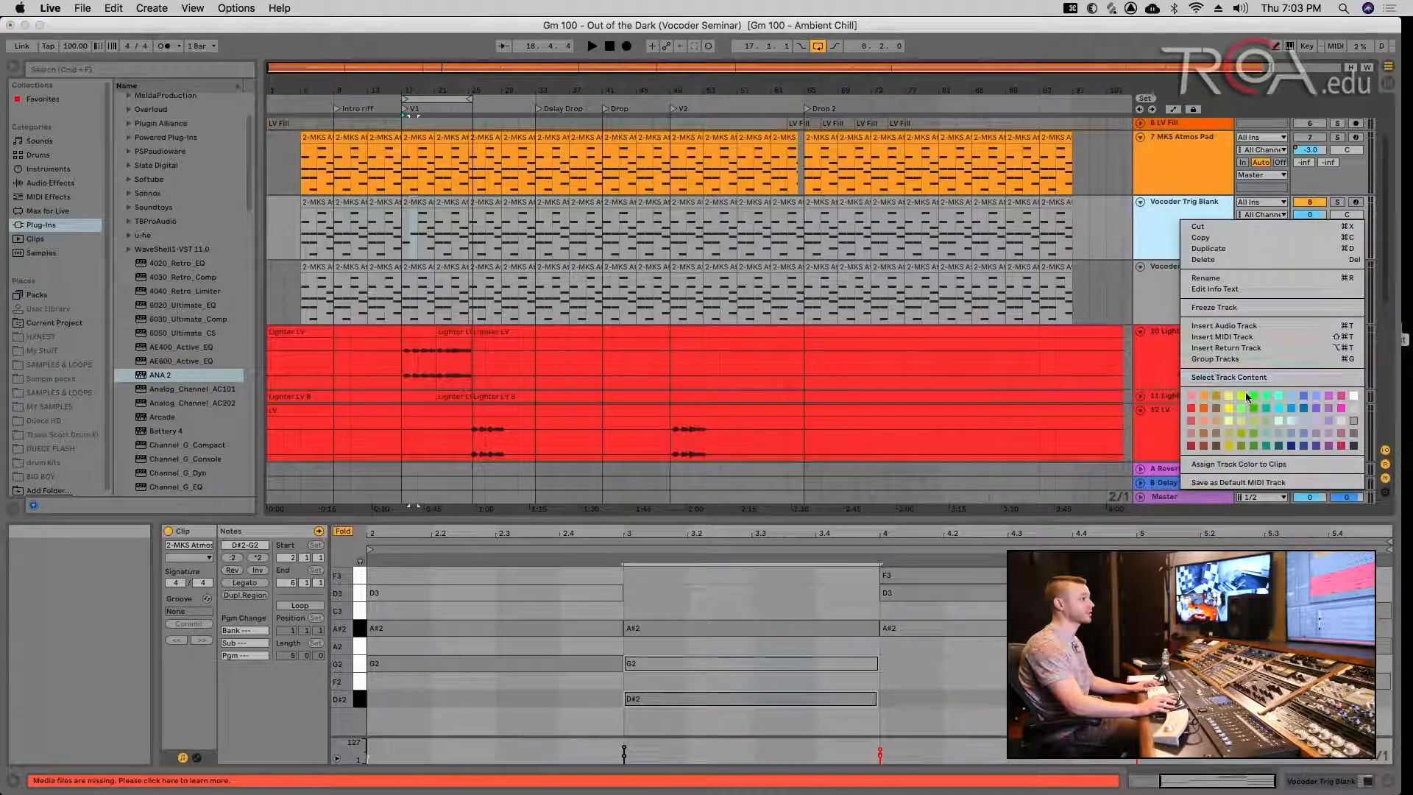
pyautogui.click(1268, 407)
pyautogui.rightClick(1175, 232)
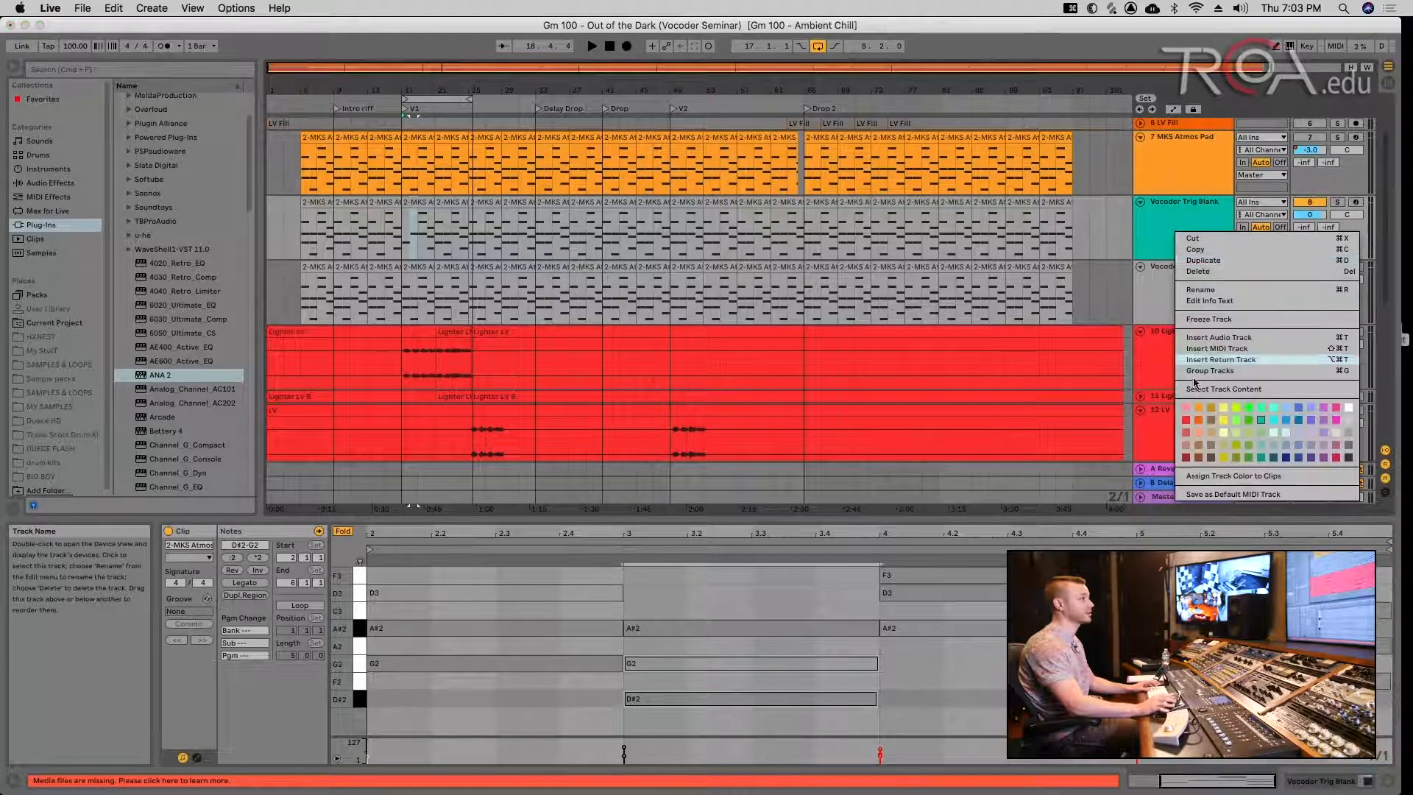
pyautogui.click(1205, 477)
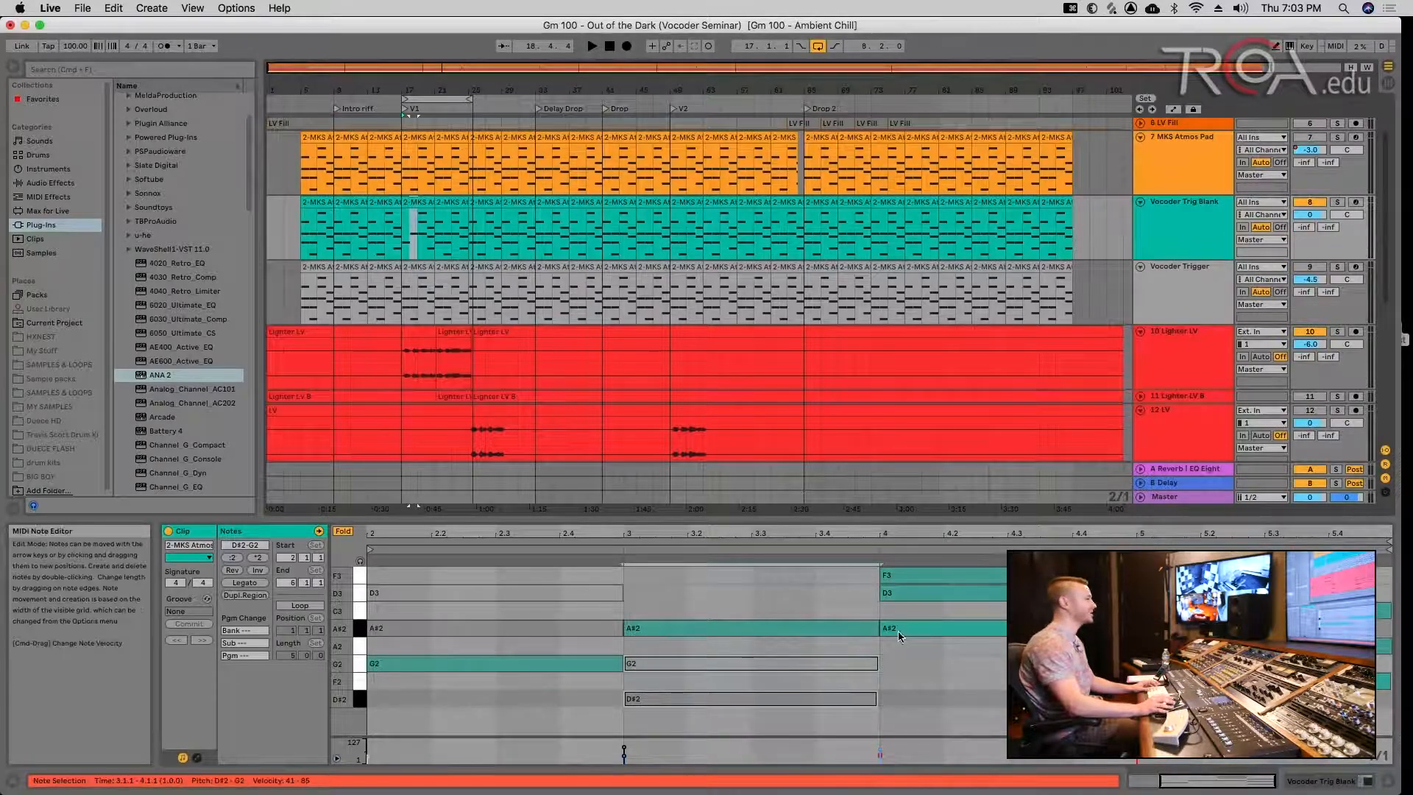
# - Deactivate the D3 and A#2 notes of the clip's third chord and the F2 and A2 notes of its fourth
pyautogui.moveTo(918, 659); pyautogui.dragTo(951, 593)
pyautogui.press('0')
pyautogui.moveTo(1174, 712); pyautogui.dragTo(1207, 646)
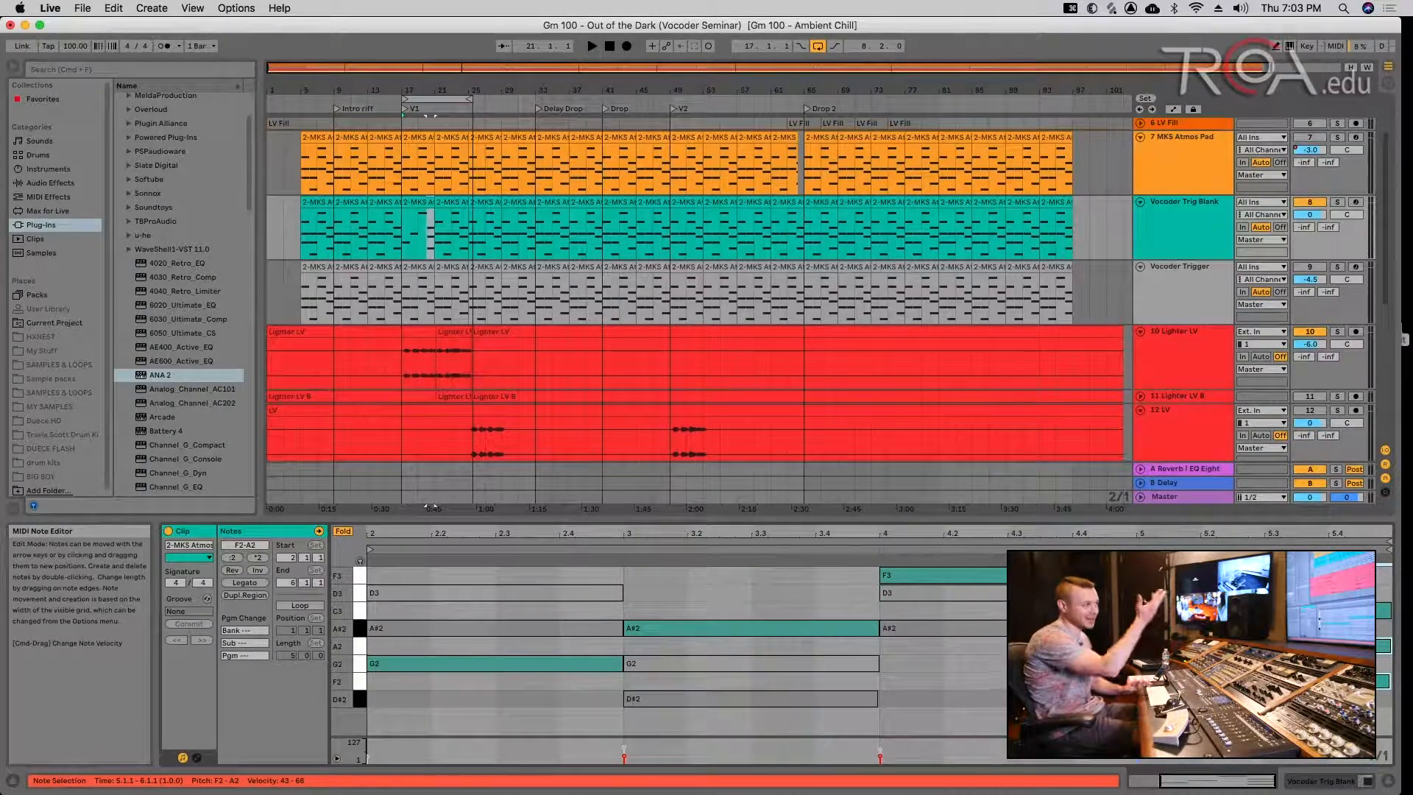
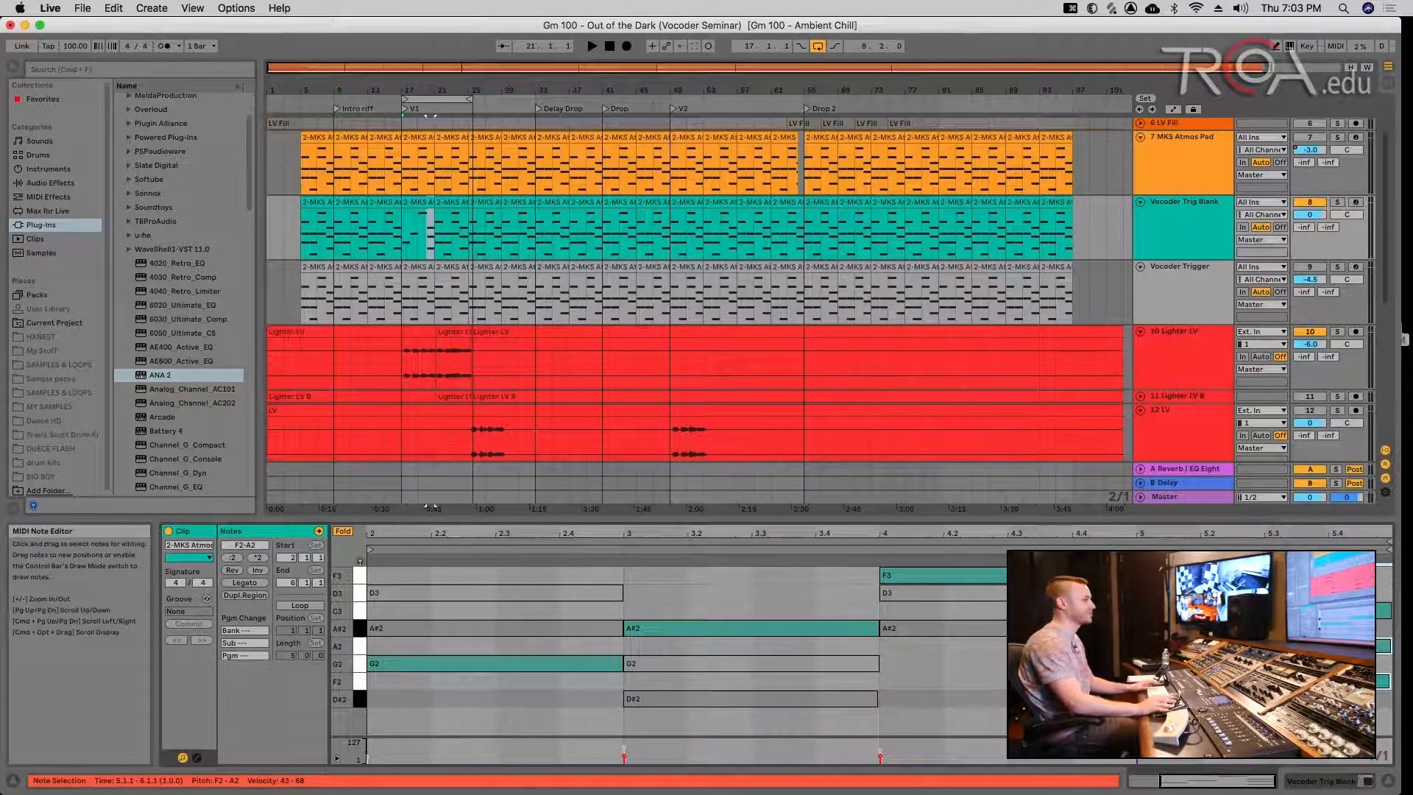
# - Audition the reduced carrier notes and lower the Vocoder Trig Blank track volume to -12.4 dB
pyautogui.press('space')
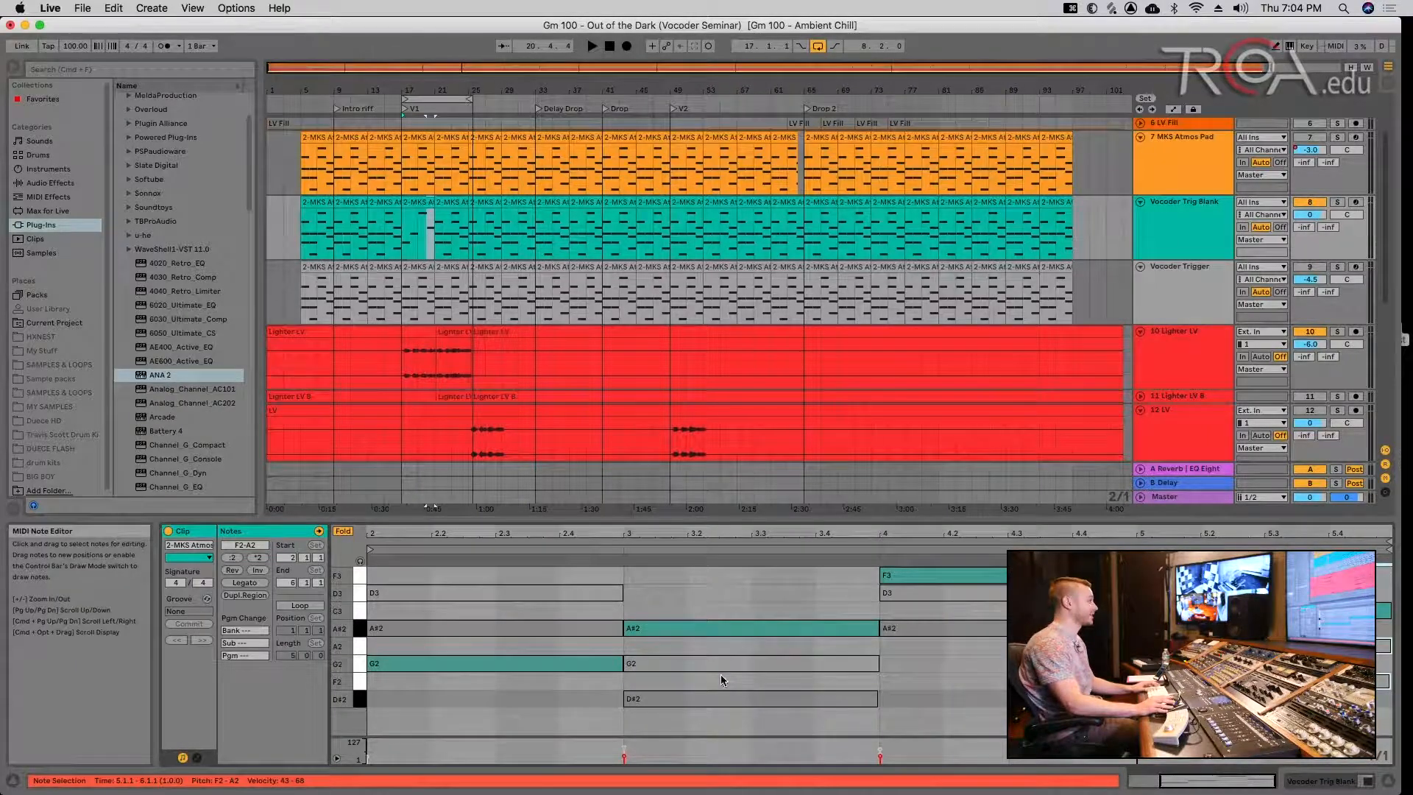
pyautogui.press('space')
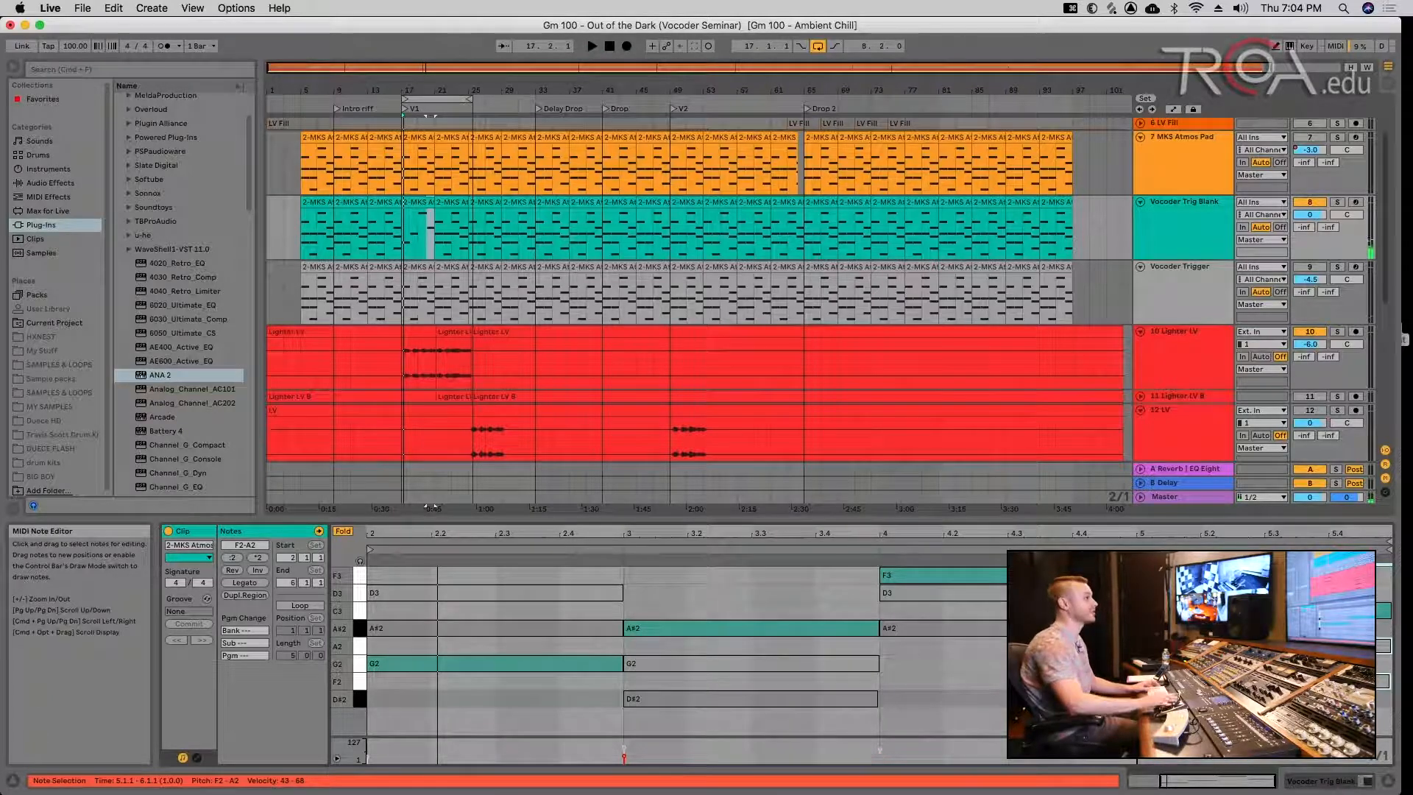
pyautogui.moveTo(1303, 214); pyautogui.dragTo(1303, 236)
pyautogui.press('space')
pyautogui.press('space')
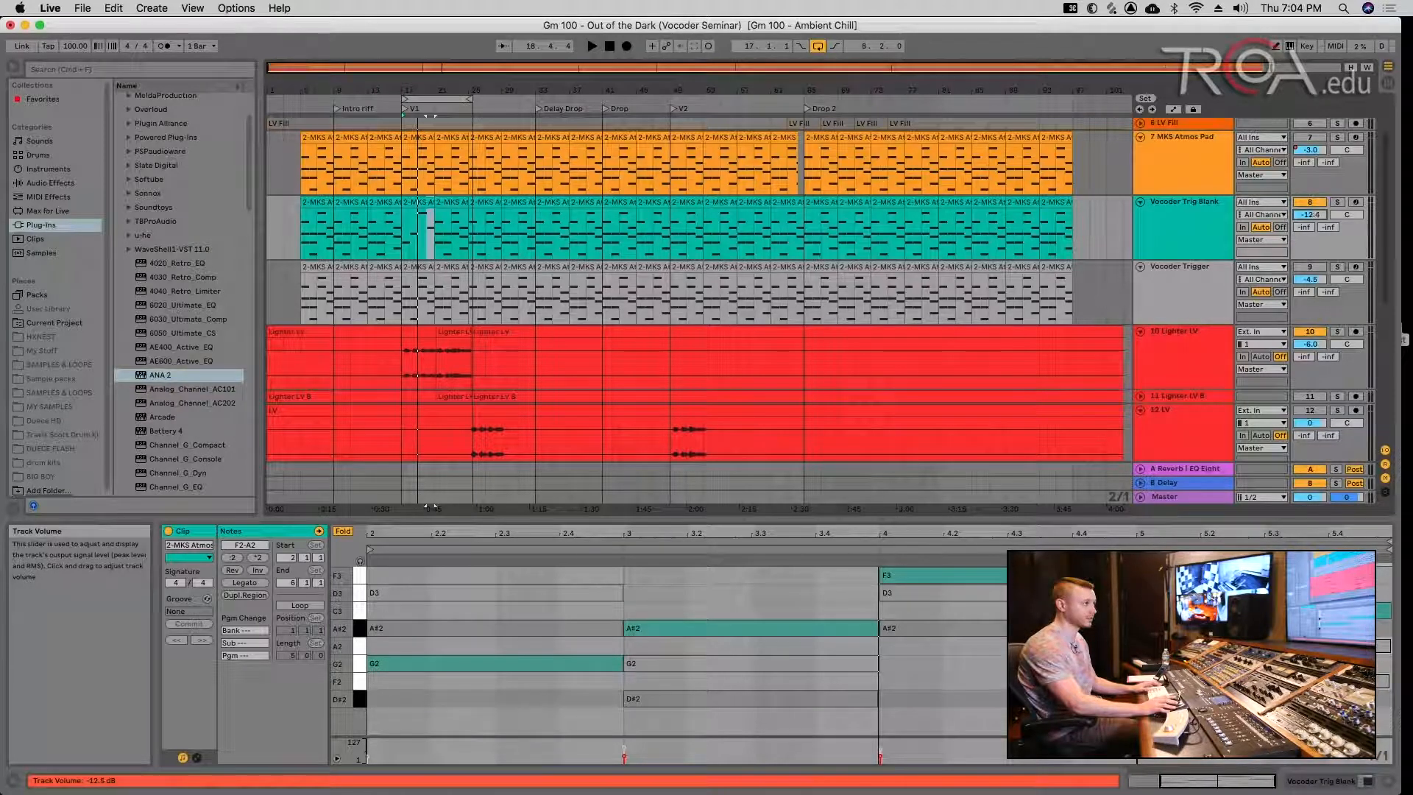
# - Compare the vocoded vocal with Vocoder Trig Blank audible and muted, leaving it muted, and raise its track volume to -3.5 dB
pyautogui.press('space')
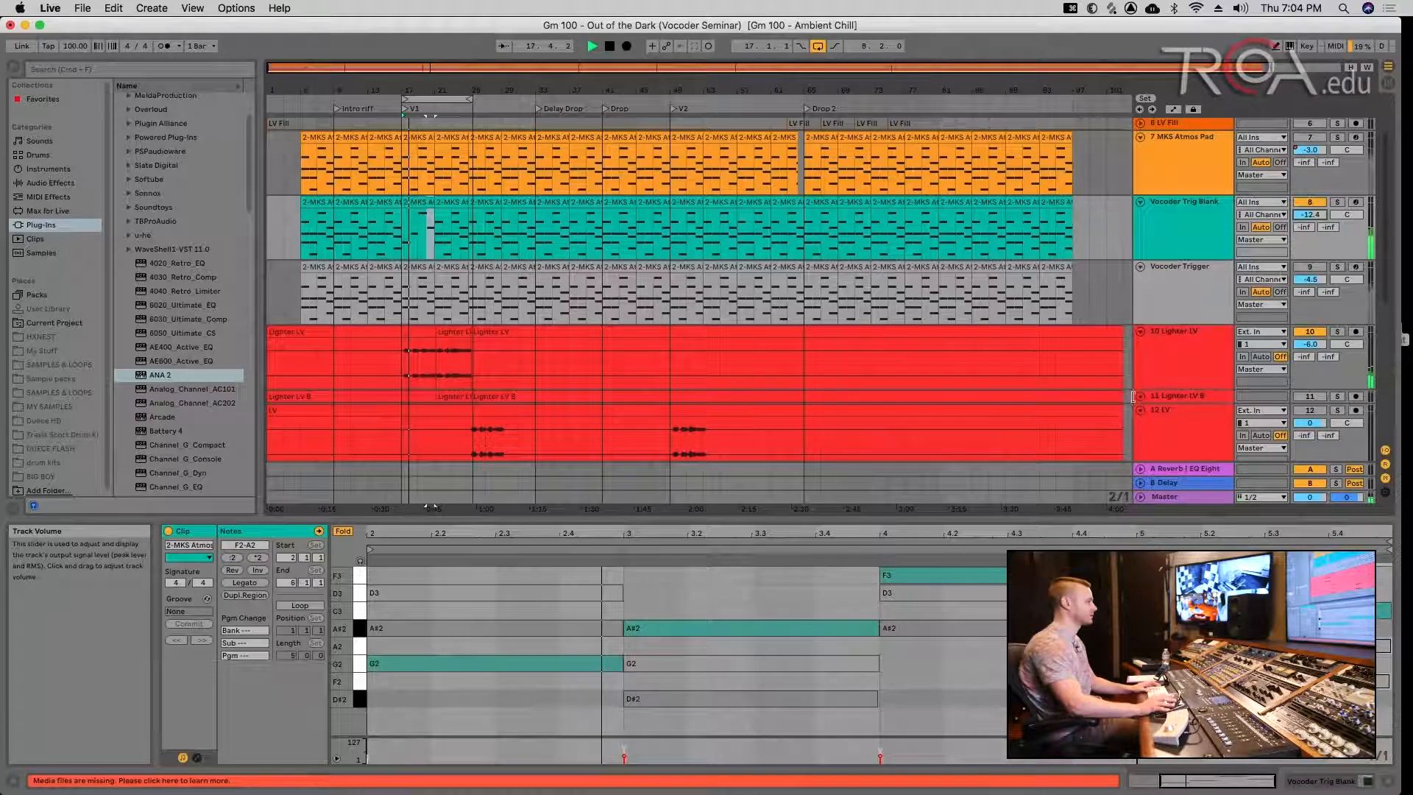
pyautogui.press('space')
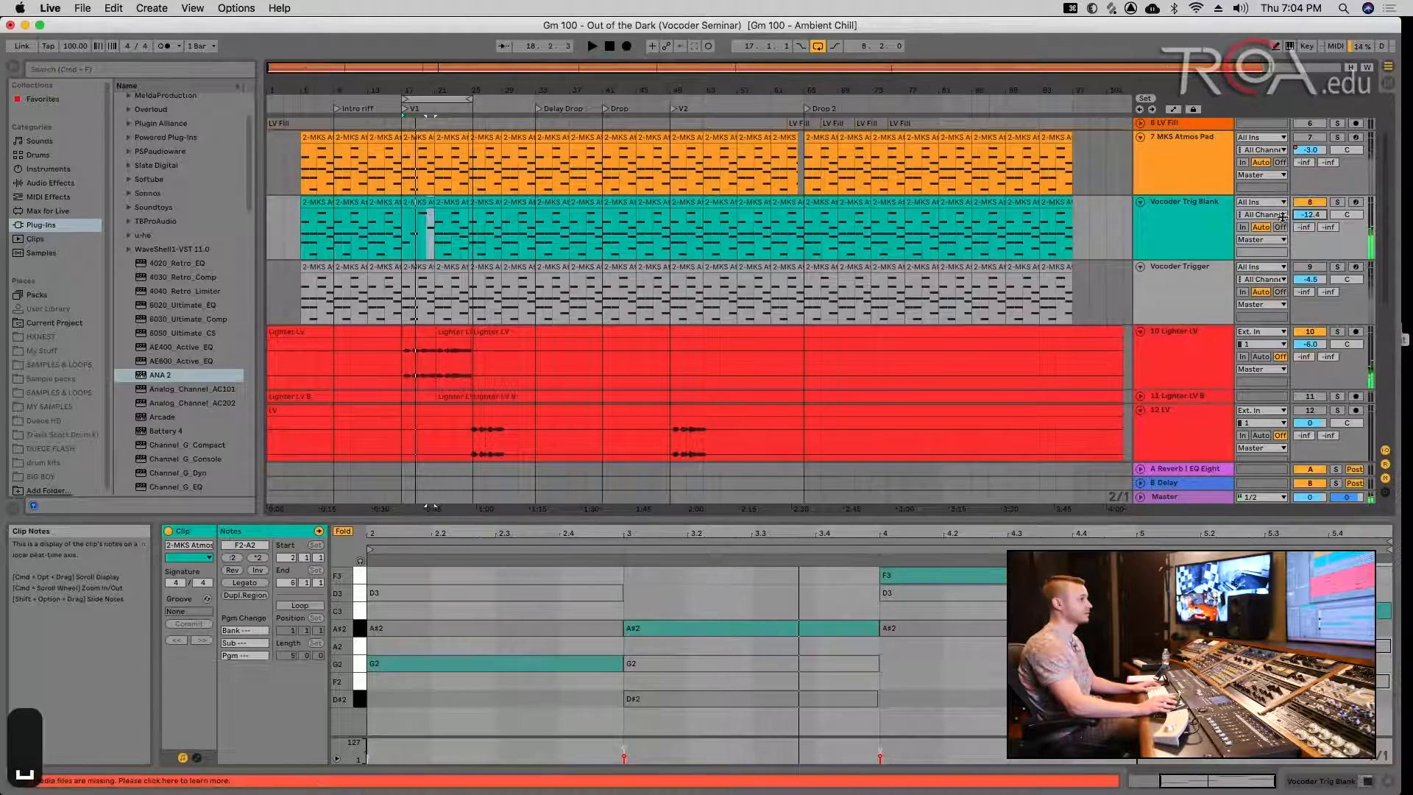
pyautogui.press('space')
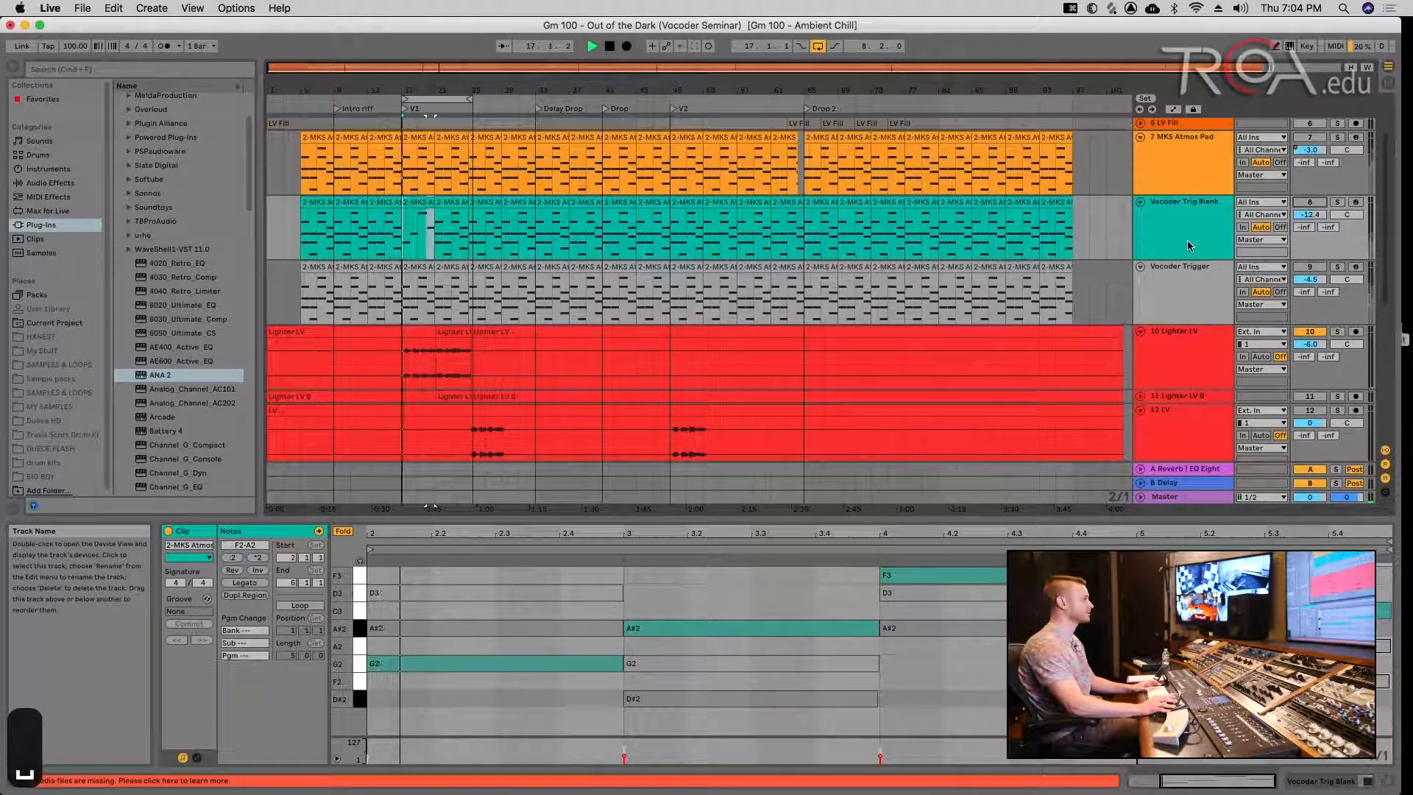
pyautogui.moveTo(1310, 214); pyautogui.dragTo(1310, 188)
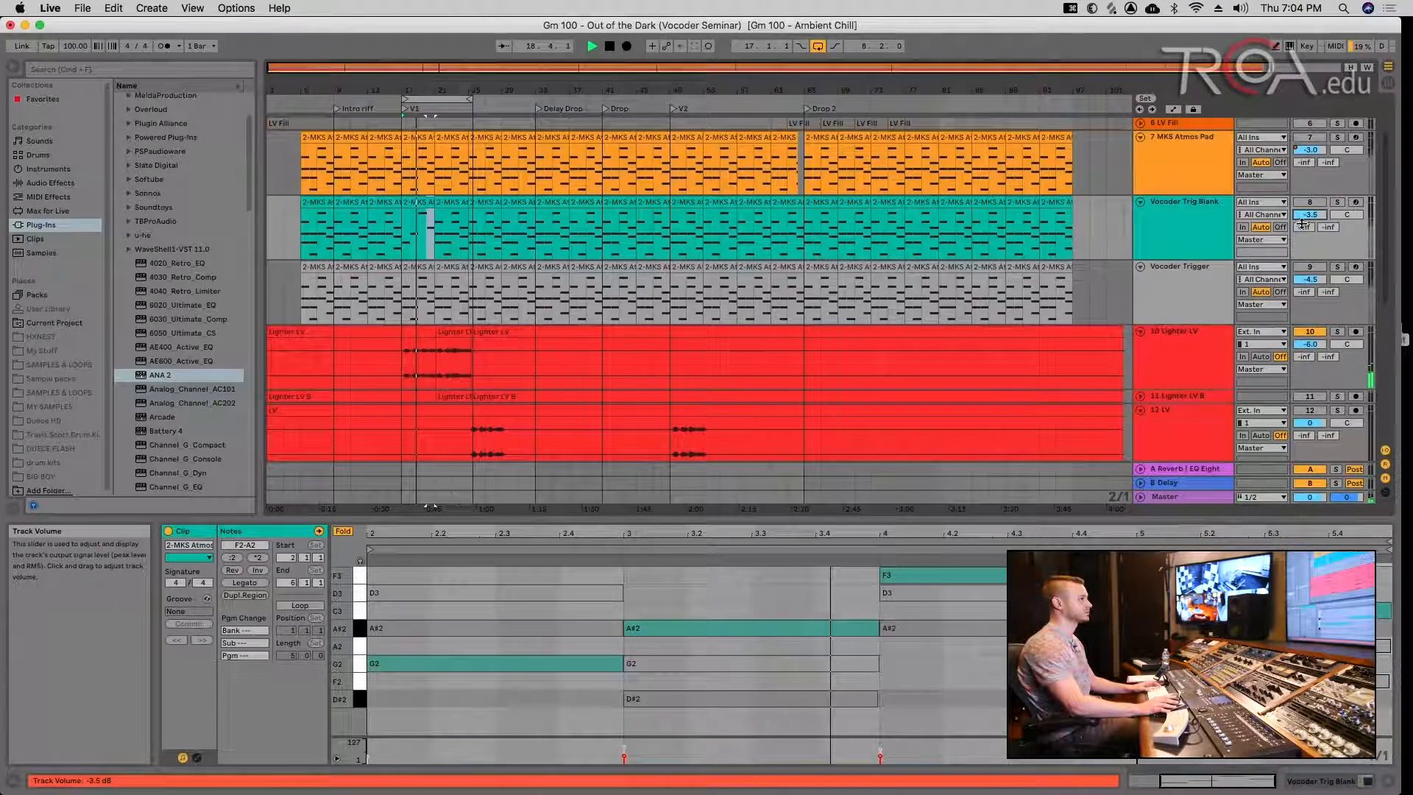
pyautogui.press('space')
# - Reset the Vocoder Trig Blank track volume to 0 dB during playback, view its ANA 2 instrument, and close the plug-in window
pyautogui.click(1171, 216)
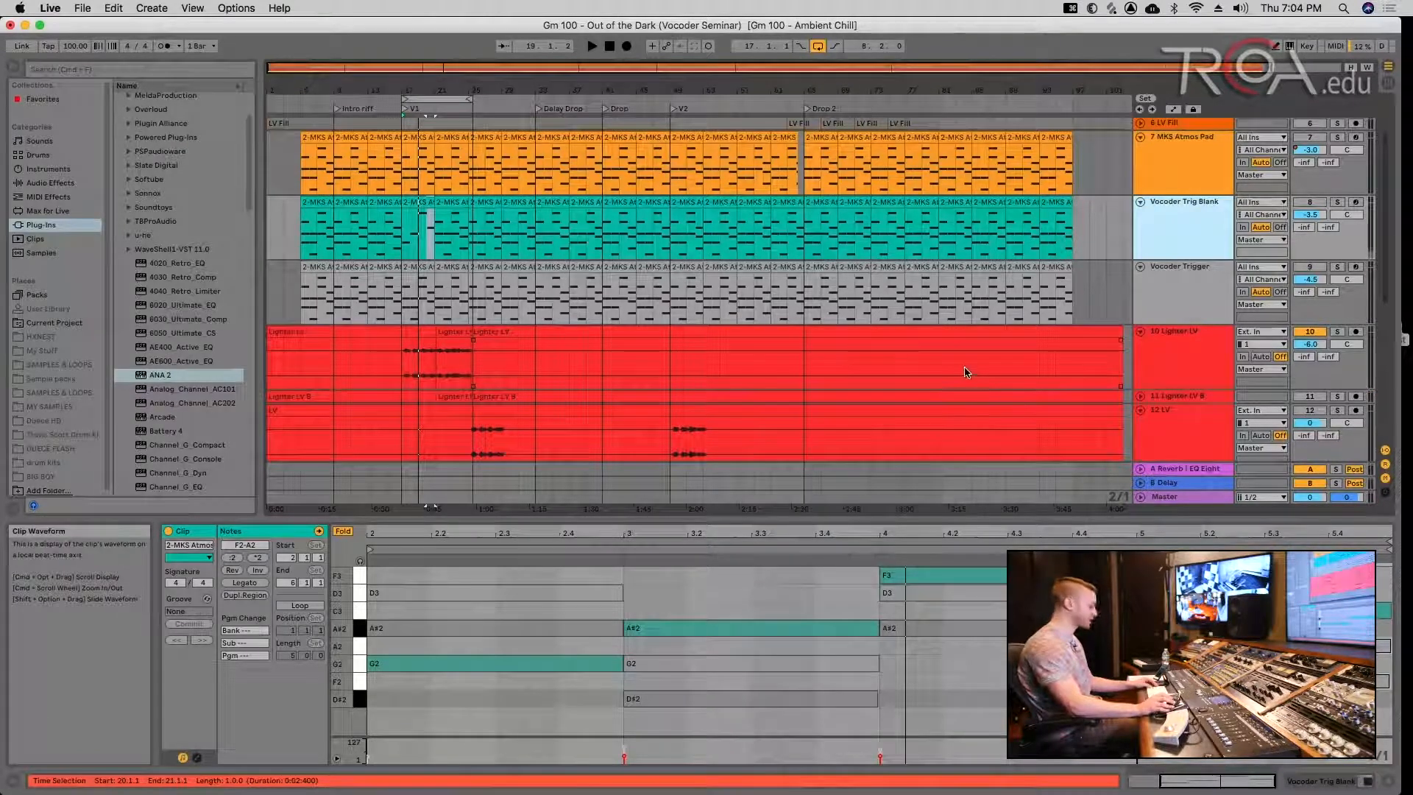
pyautogui.hotkey('shift', 'Tab')
pyautogui.press('space')
pyautogui.moveTo(1317, 218); pyautogui.dragTo(1317, 184)
pyautogui.press('Delete')
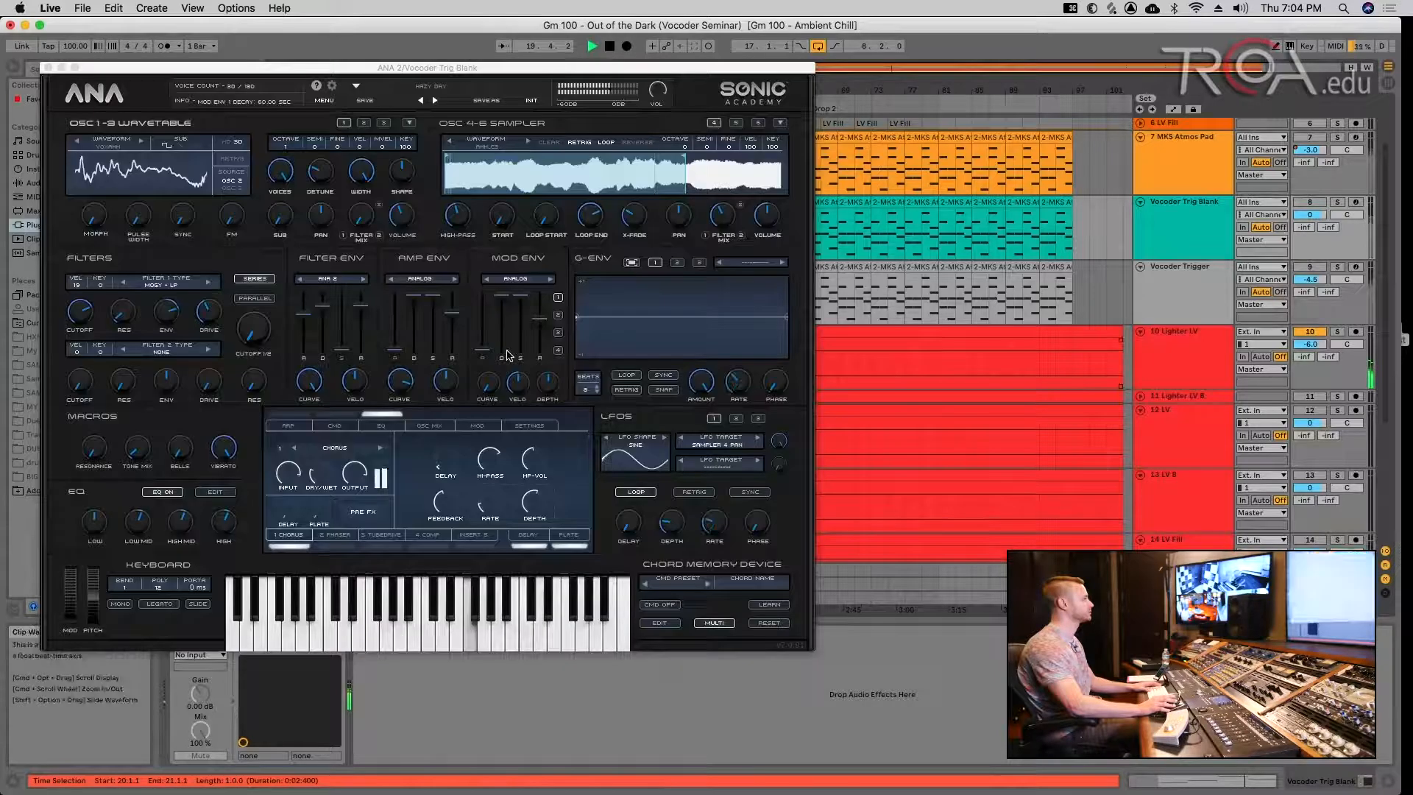
pyautogui.press('space')
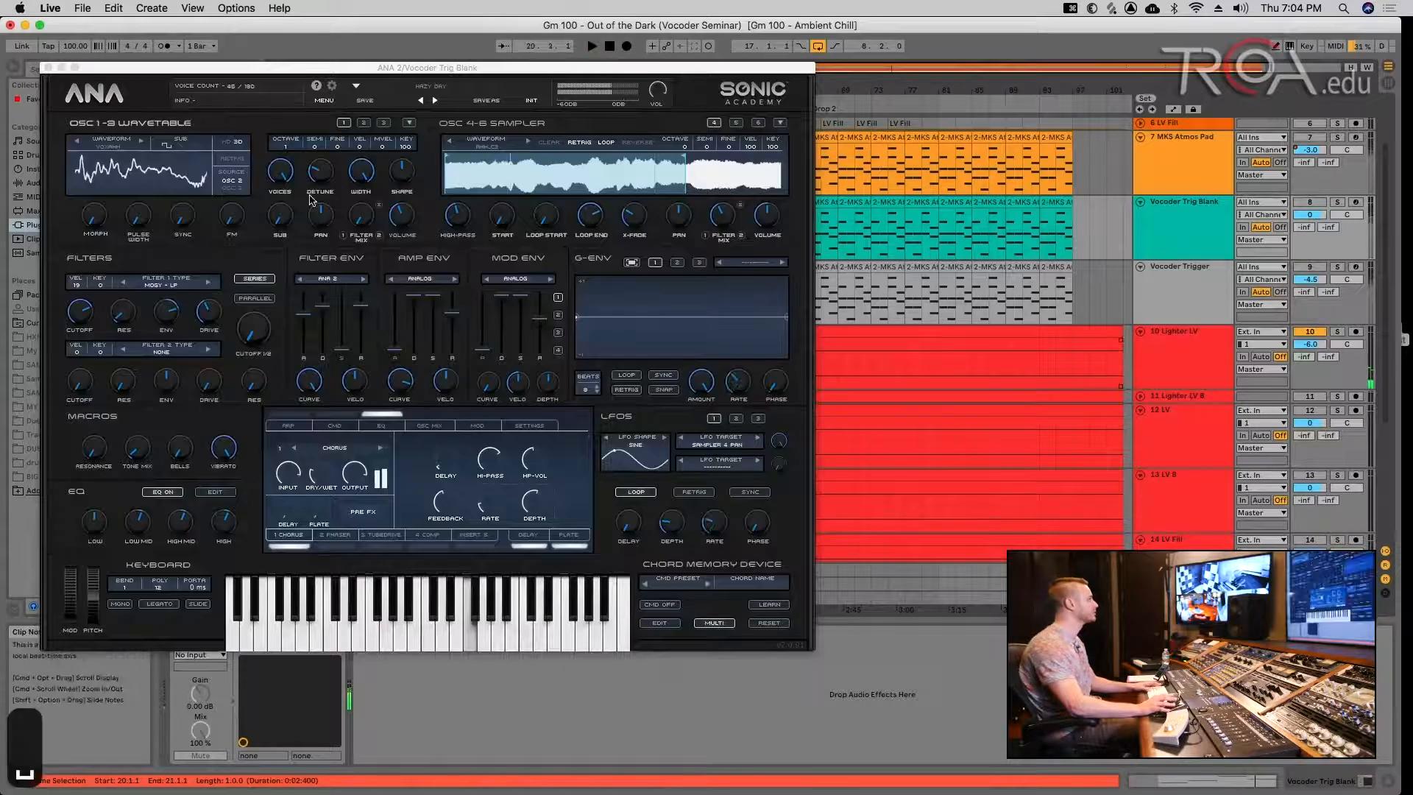
pyautogui.click(49, 67)
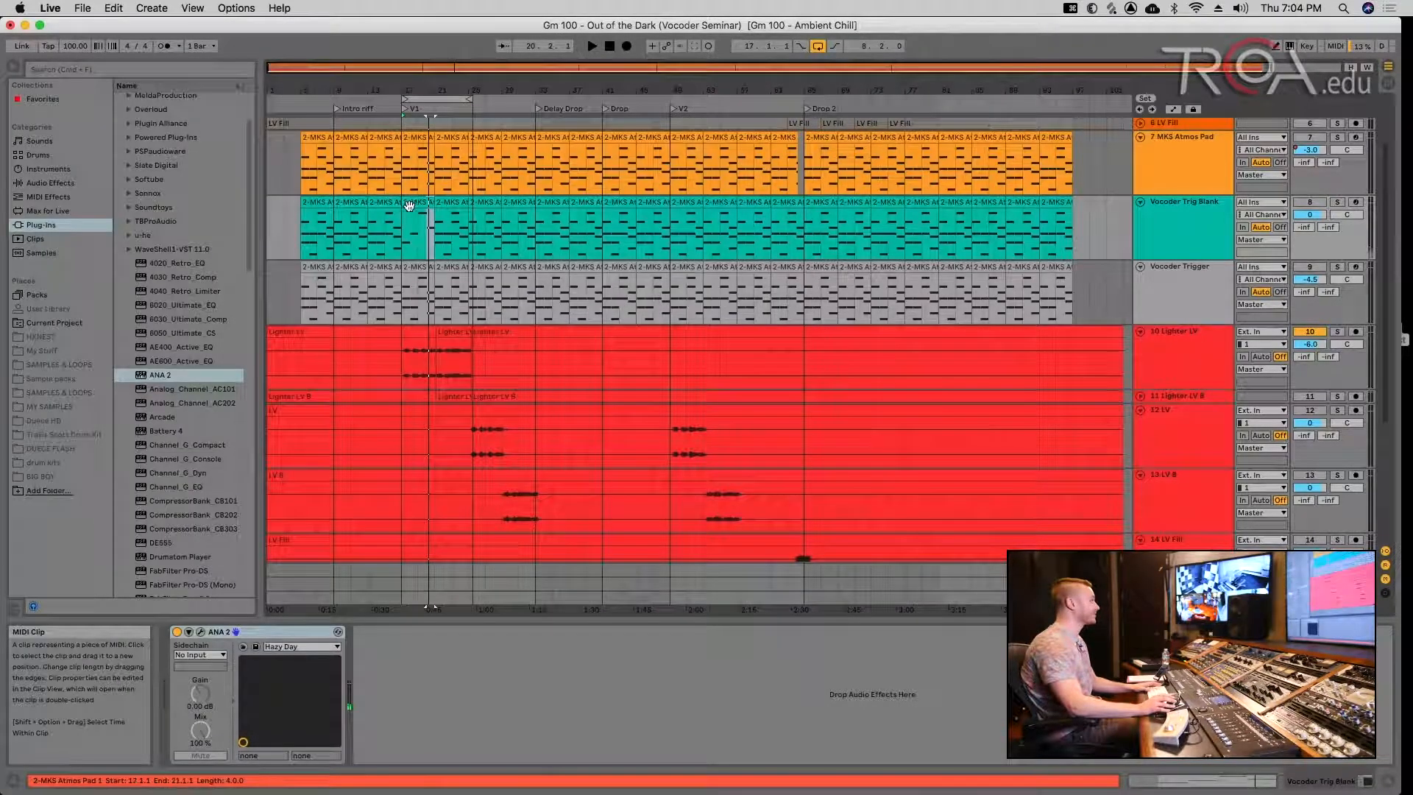
# - Load the Flute Saw preset from the Leads category in the Vocoder Trig Blank track's ANA 2 and close the plug-in window
pyautogui.click(201, 631)
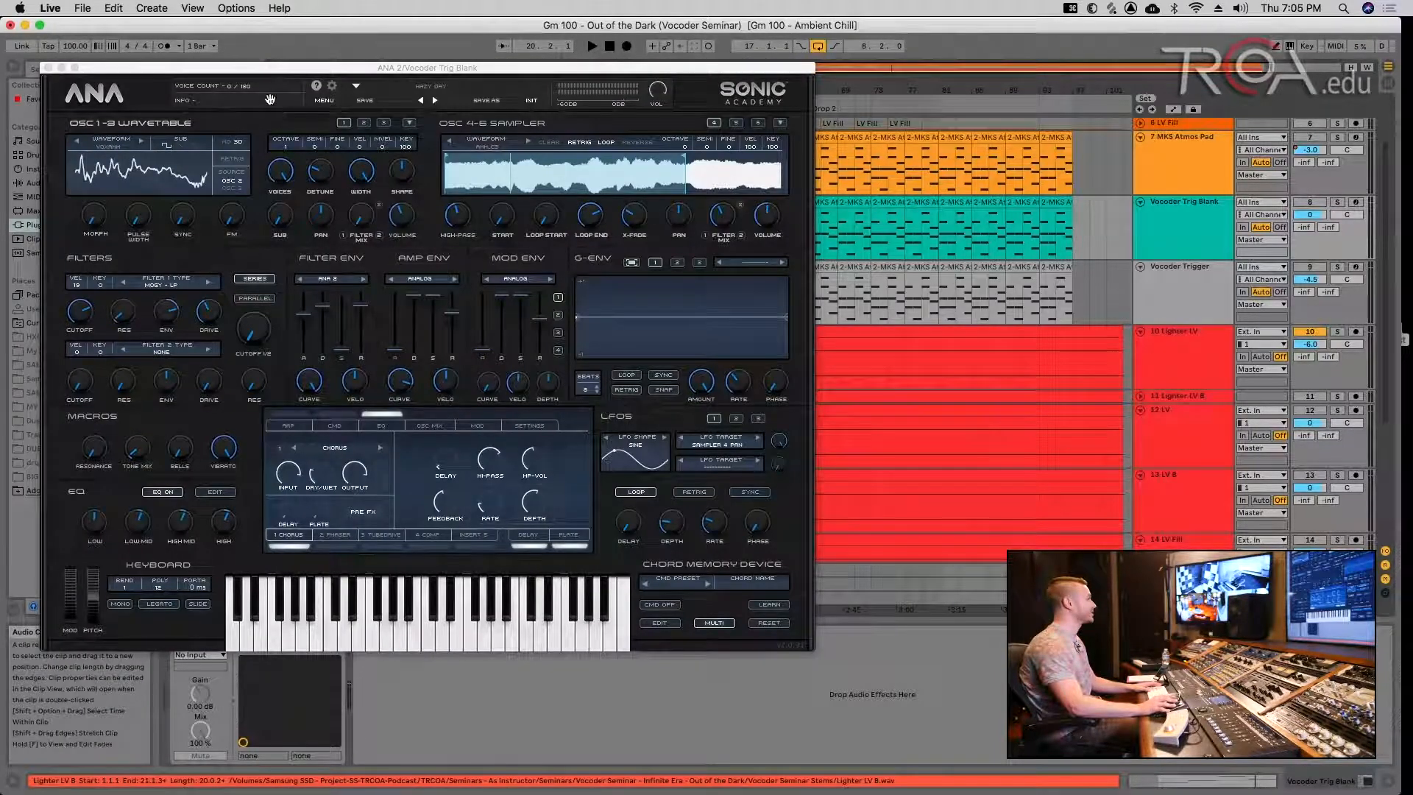
pyautogui.click(420, 92)
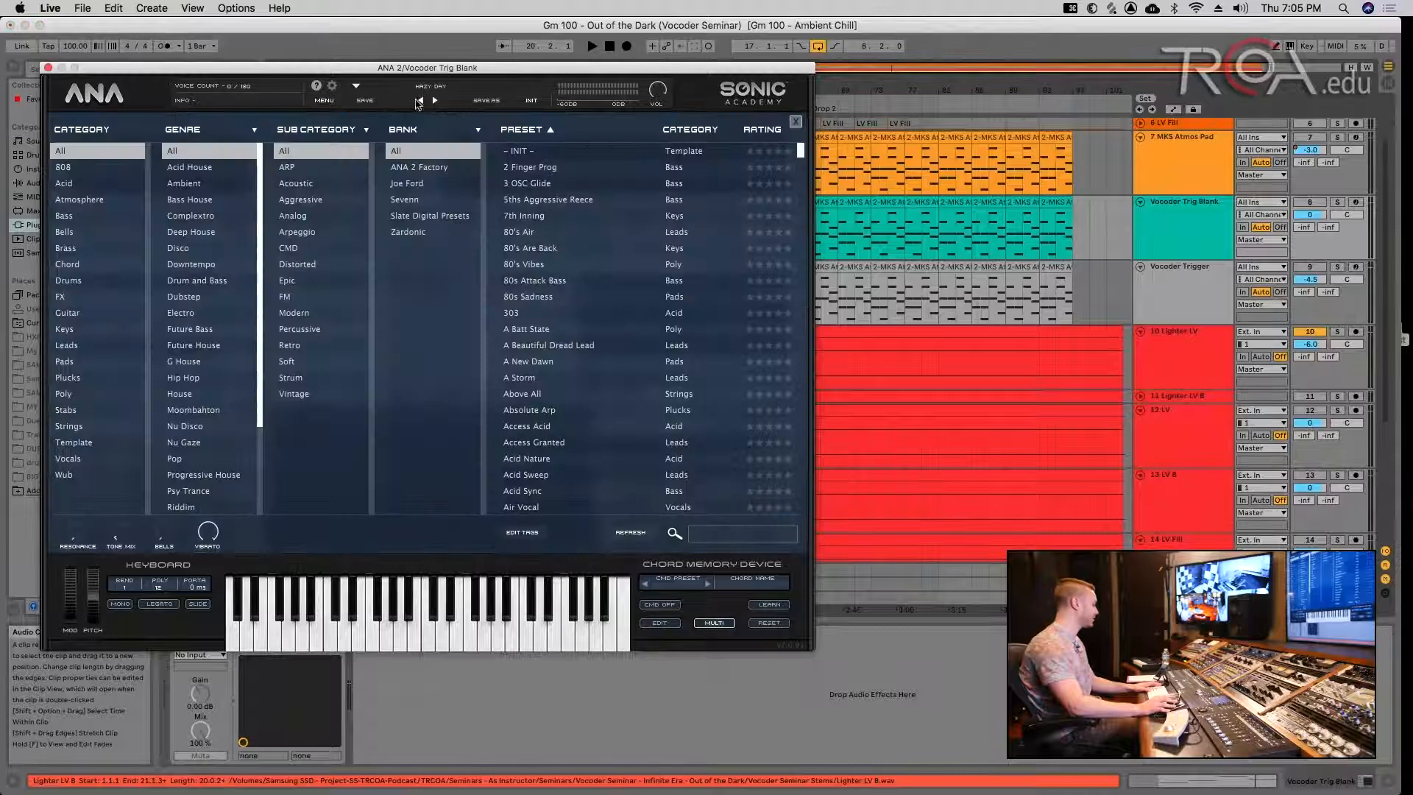
pyautogui.click(66, 345)
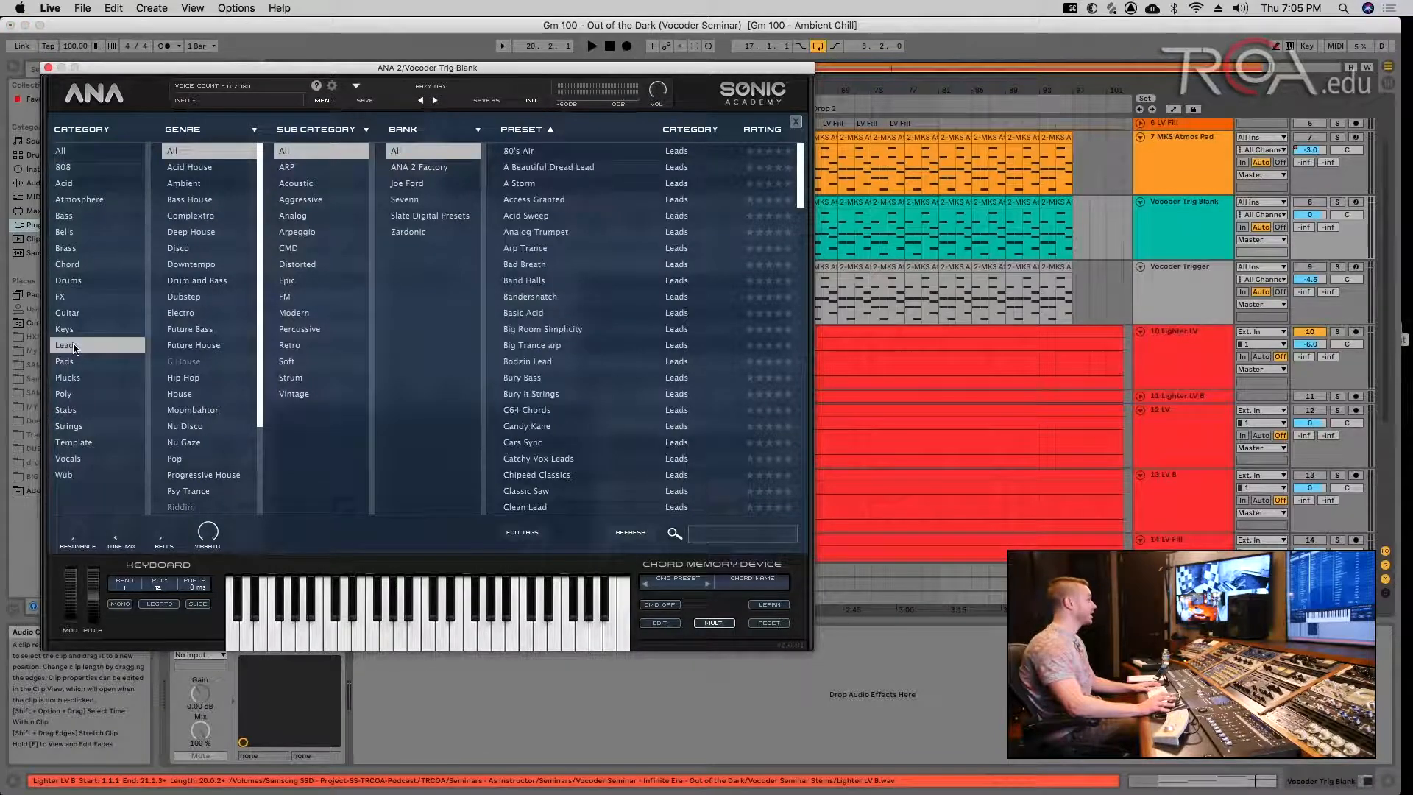
pyautogui.scroll(-5, 525, 254)
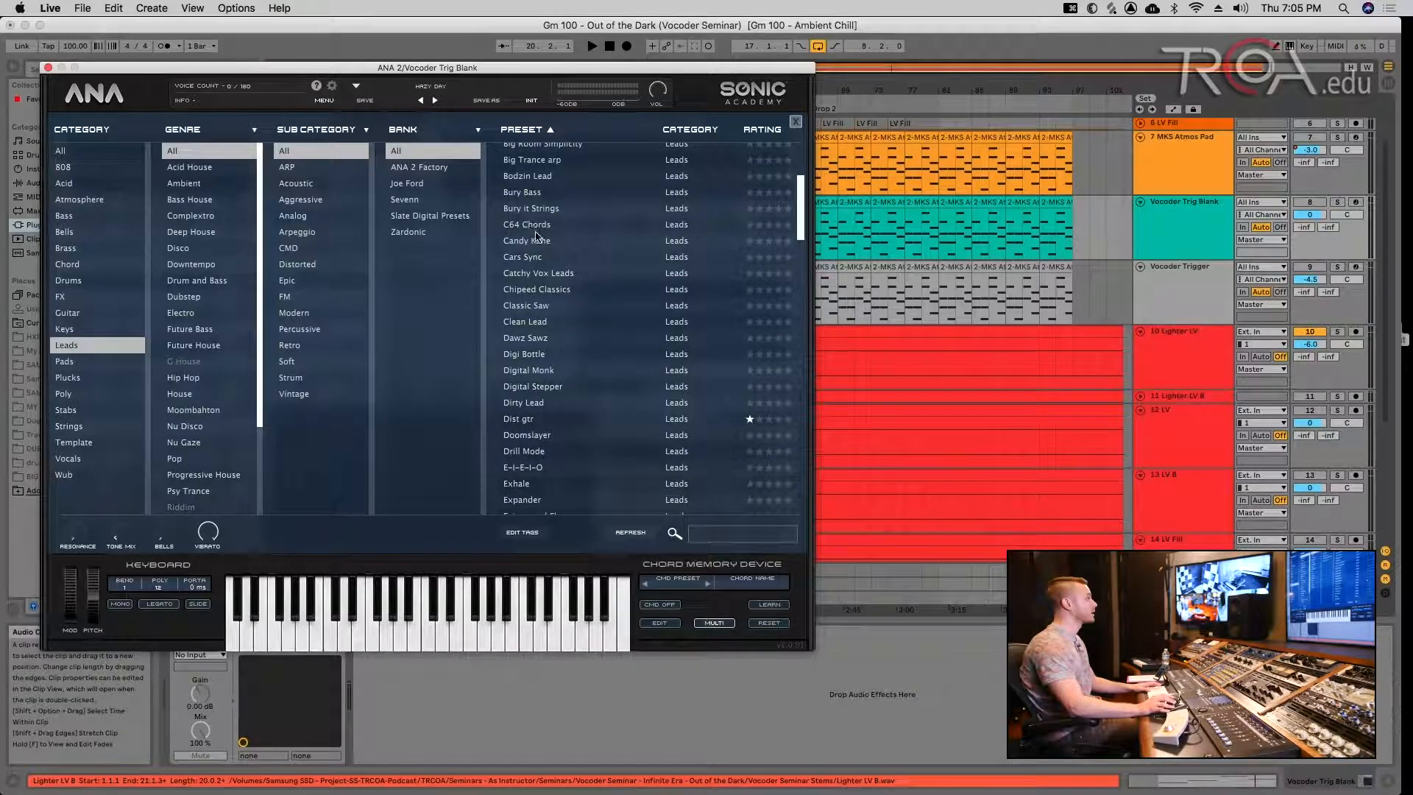
pyautogui.scroll(-3, 553, 405)
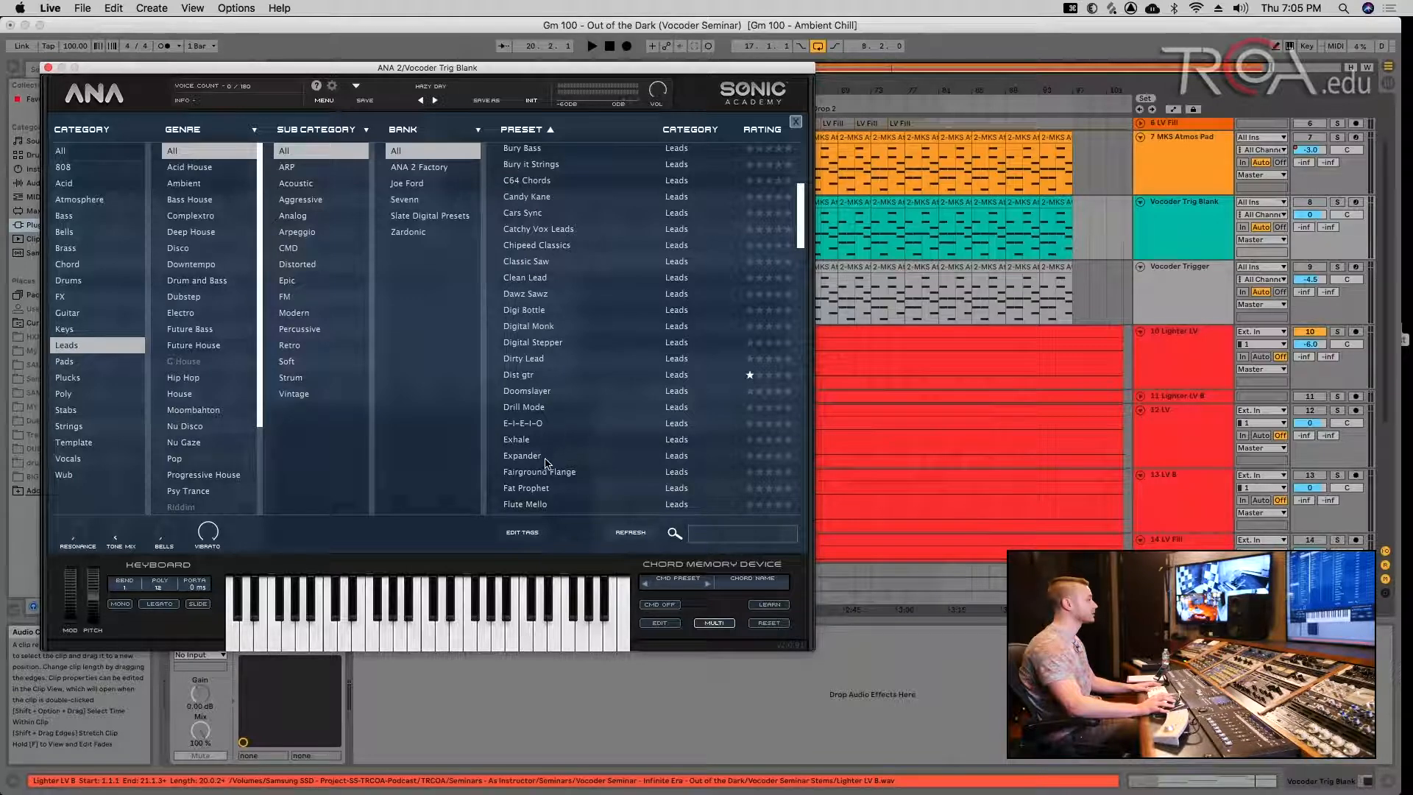
pyautogui.scroll(-5, 543, 488)
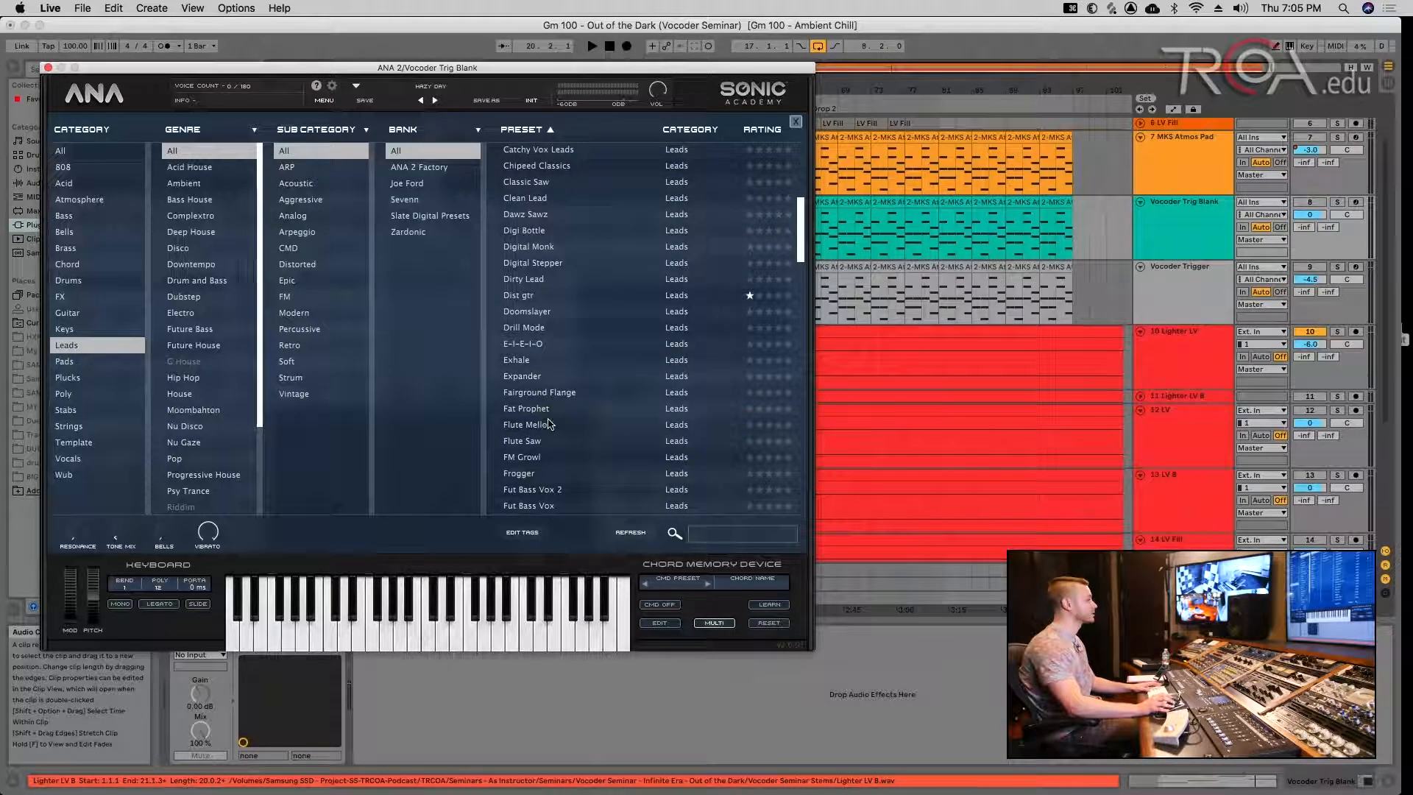
pyautogui.click(548, 444)
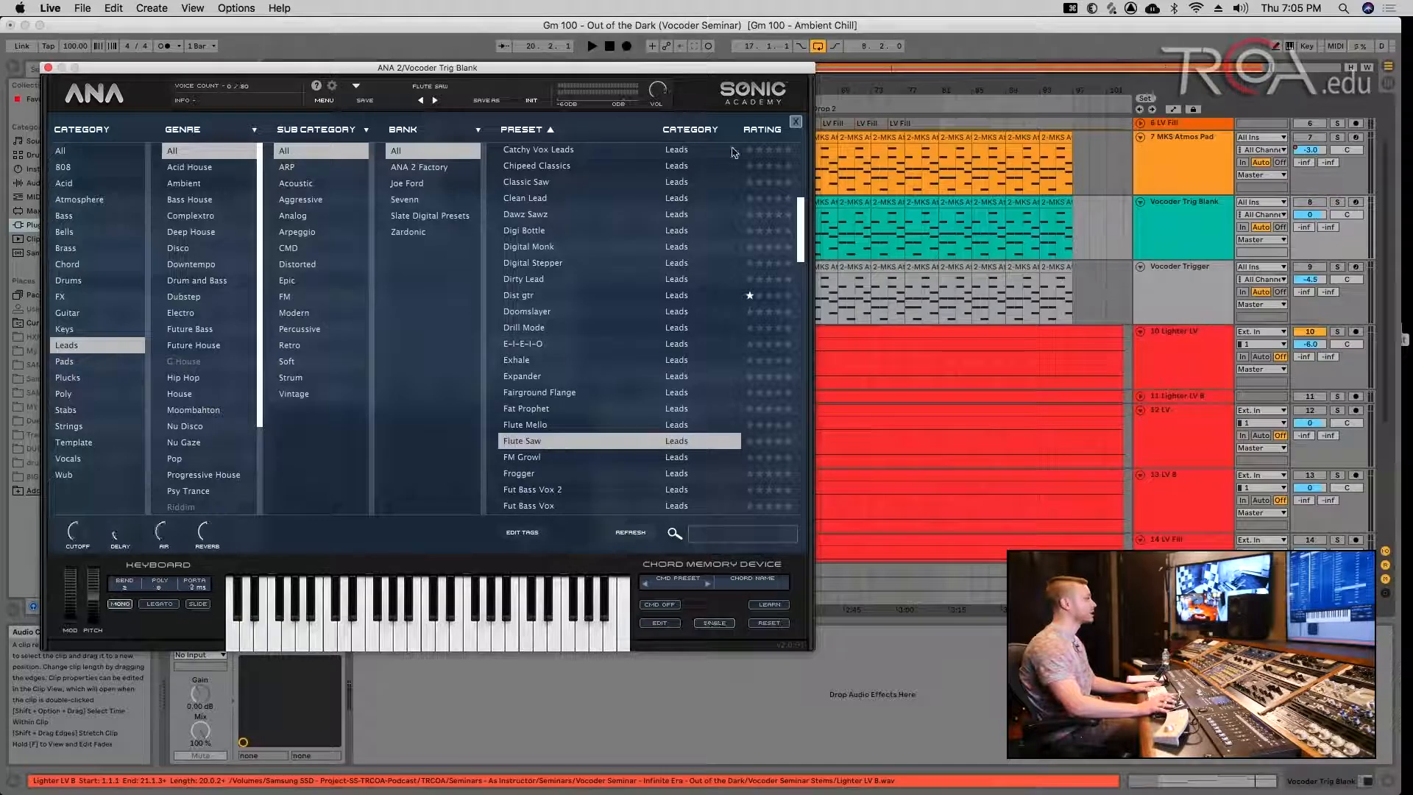
pyautogui.click(795, 121)
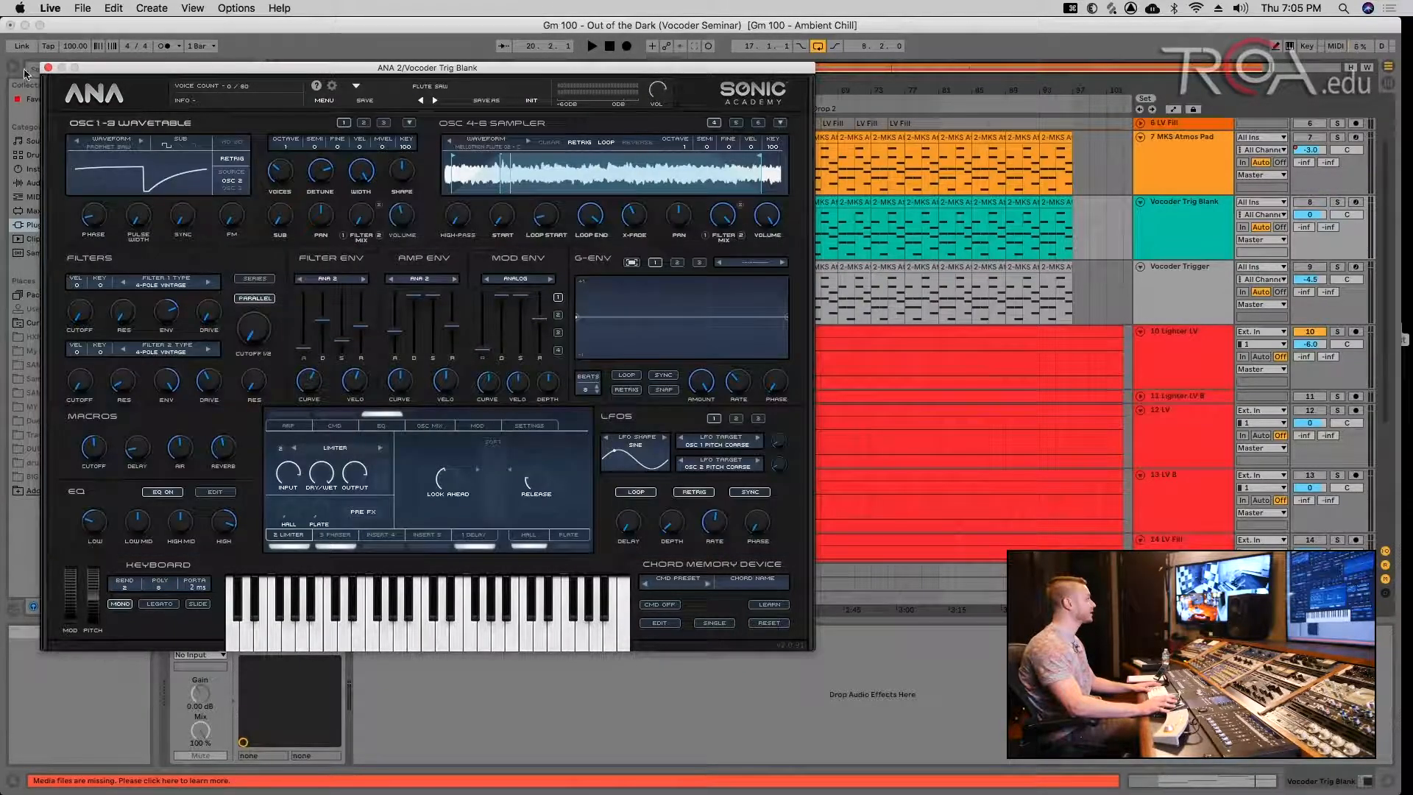
pyautogui.click(48, 68)
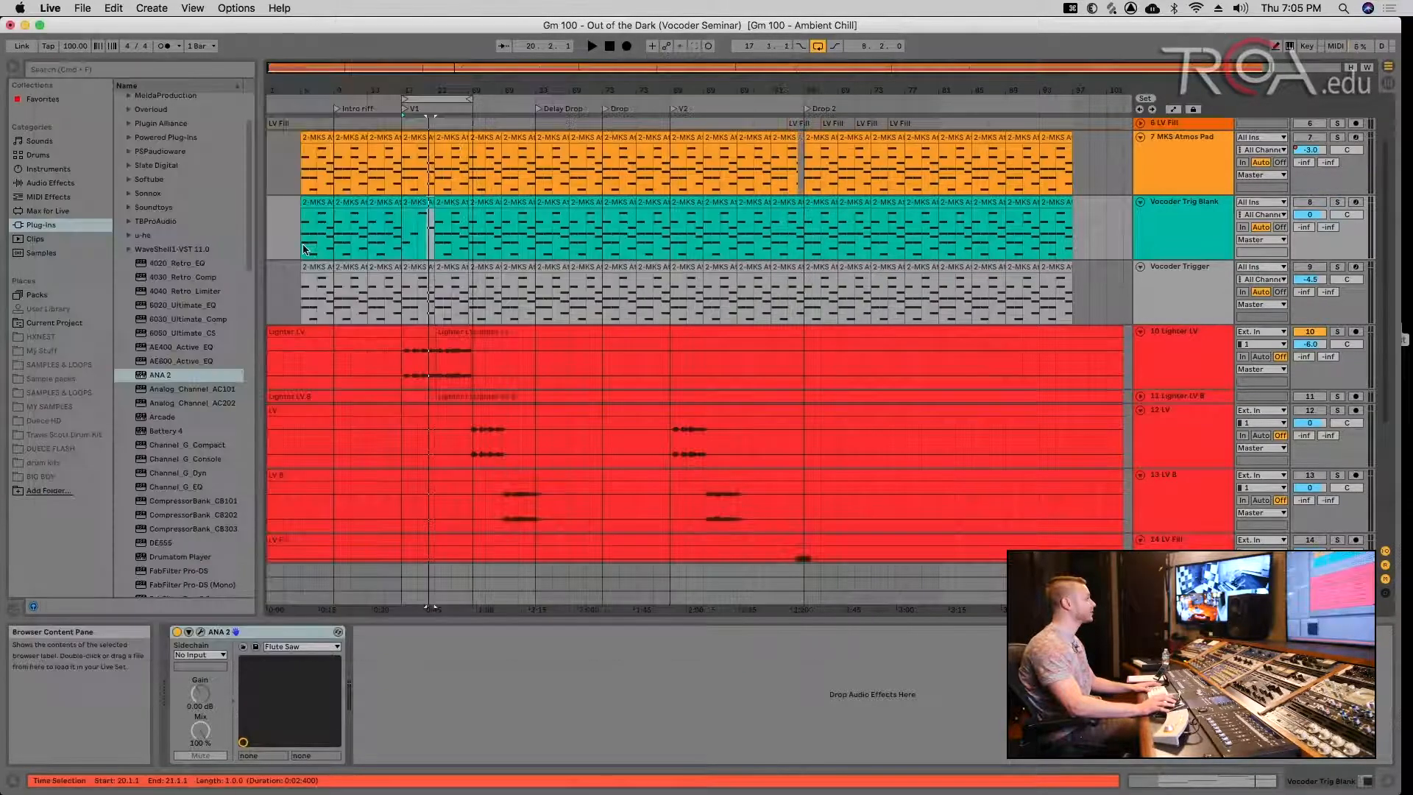
# - Delete all the MIDI notes in the Vocoder Trig Blank clip at the V1 marker
pyautogui.doubleClick(423, 203)
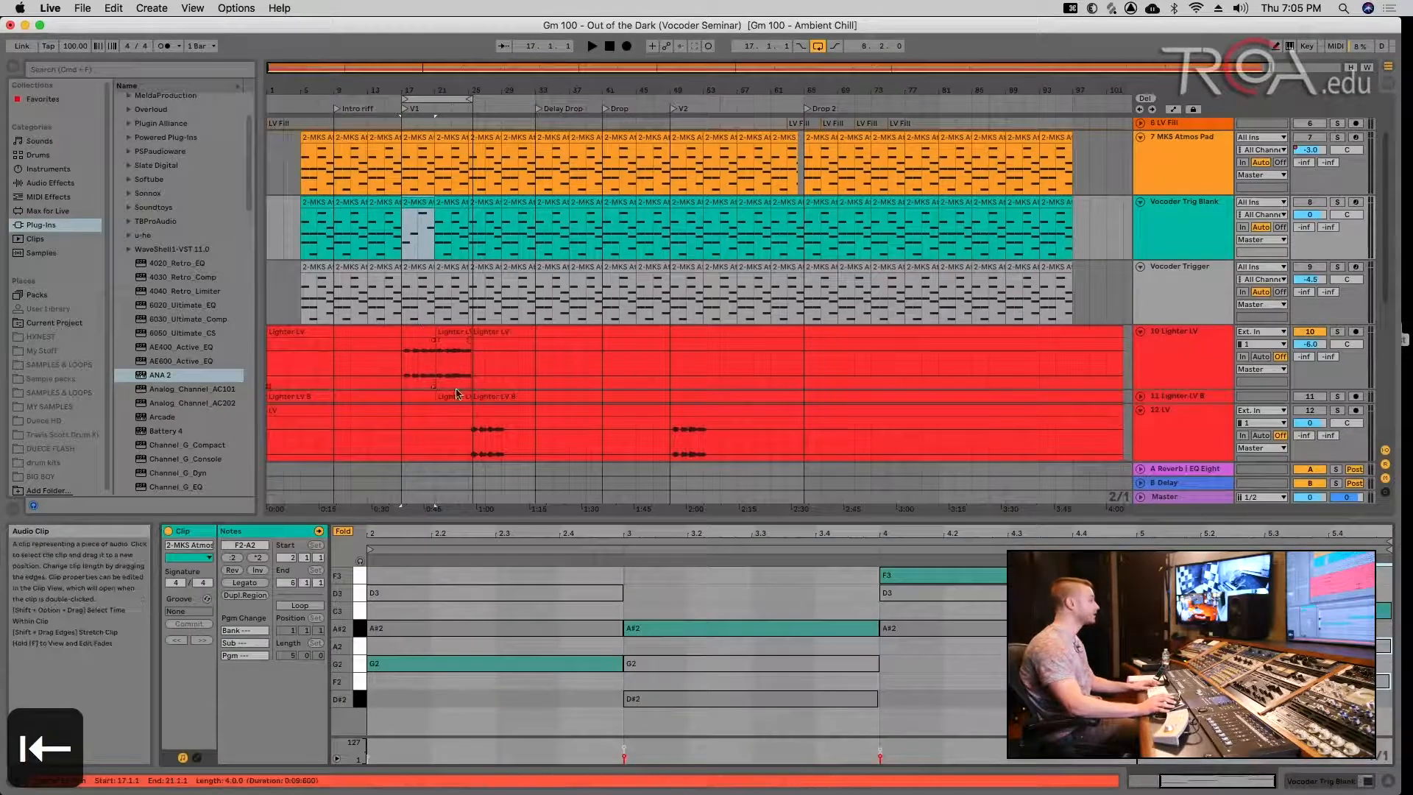
pyautogui.moveTo(429, 585); pyautogui.dragTo(1031, 717)
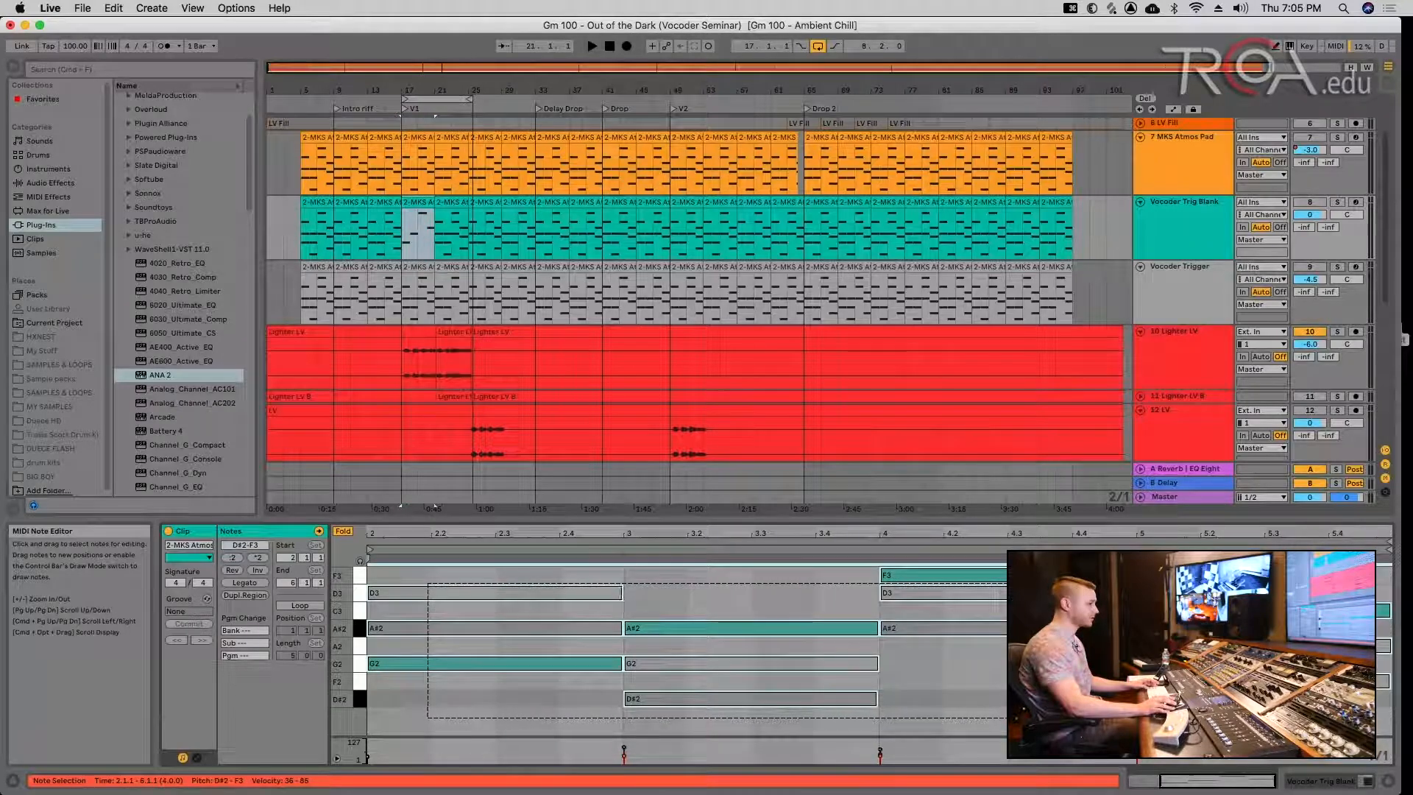
pyautogui.press('Delete')
# - Set the note grid to 1/4 and draw one-beat A2, A#2 and A2 notes from 2.1, followed by a two-beat D3 at 2.4
pyautogui.rightClick(683, 607)
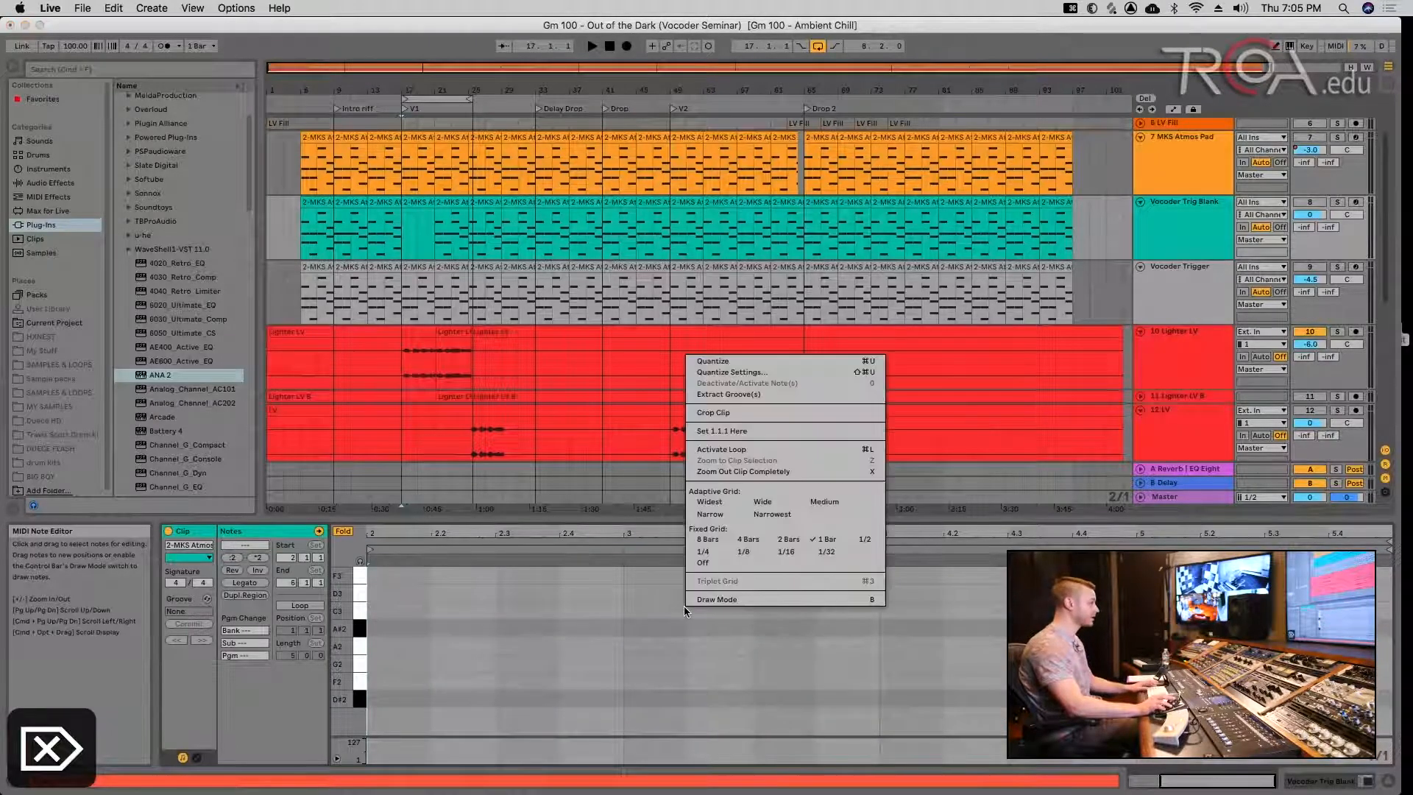
pyautogui.click(695, 552)
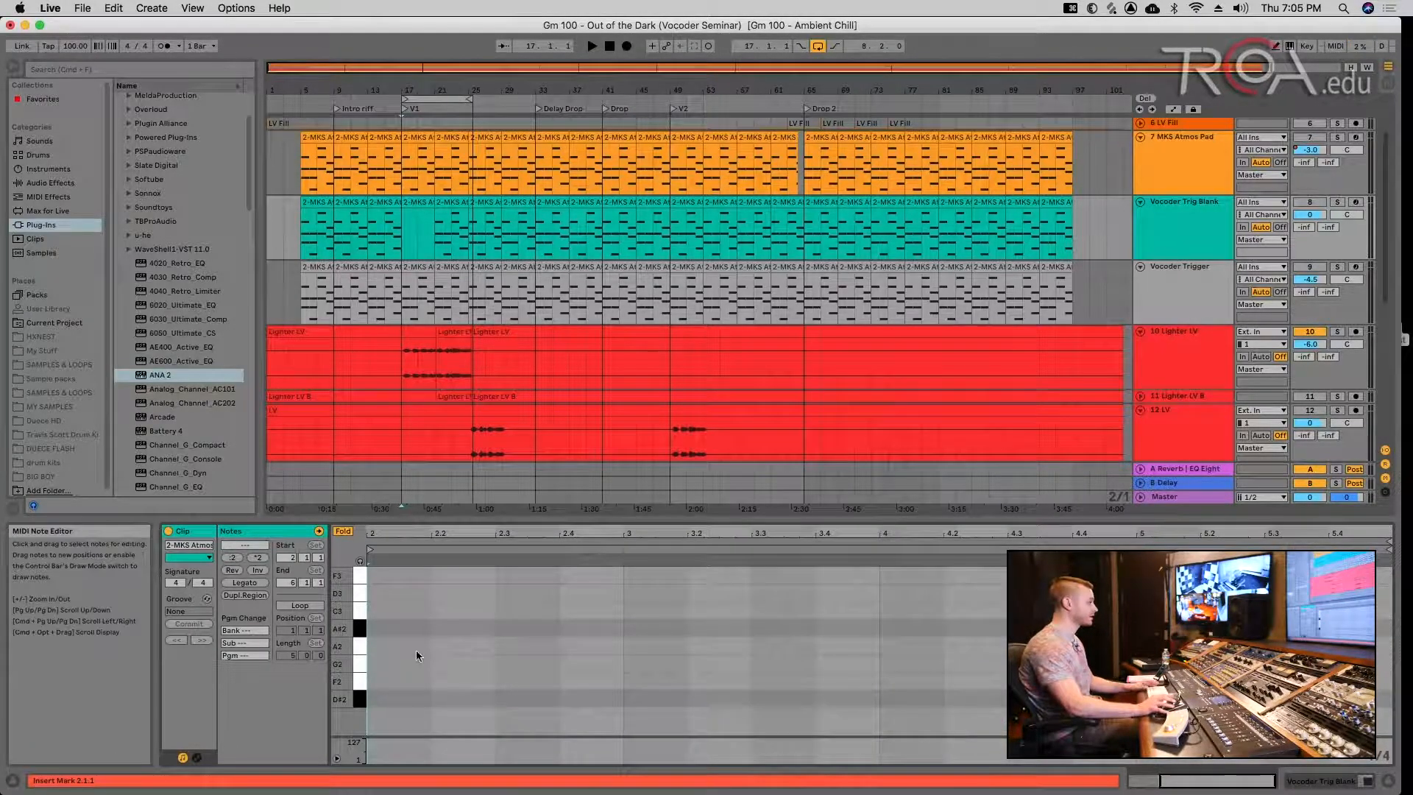
pyautogui.press('b')
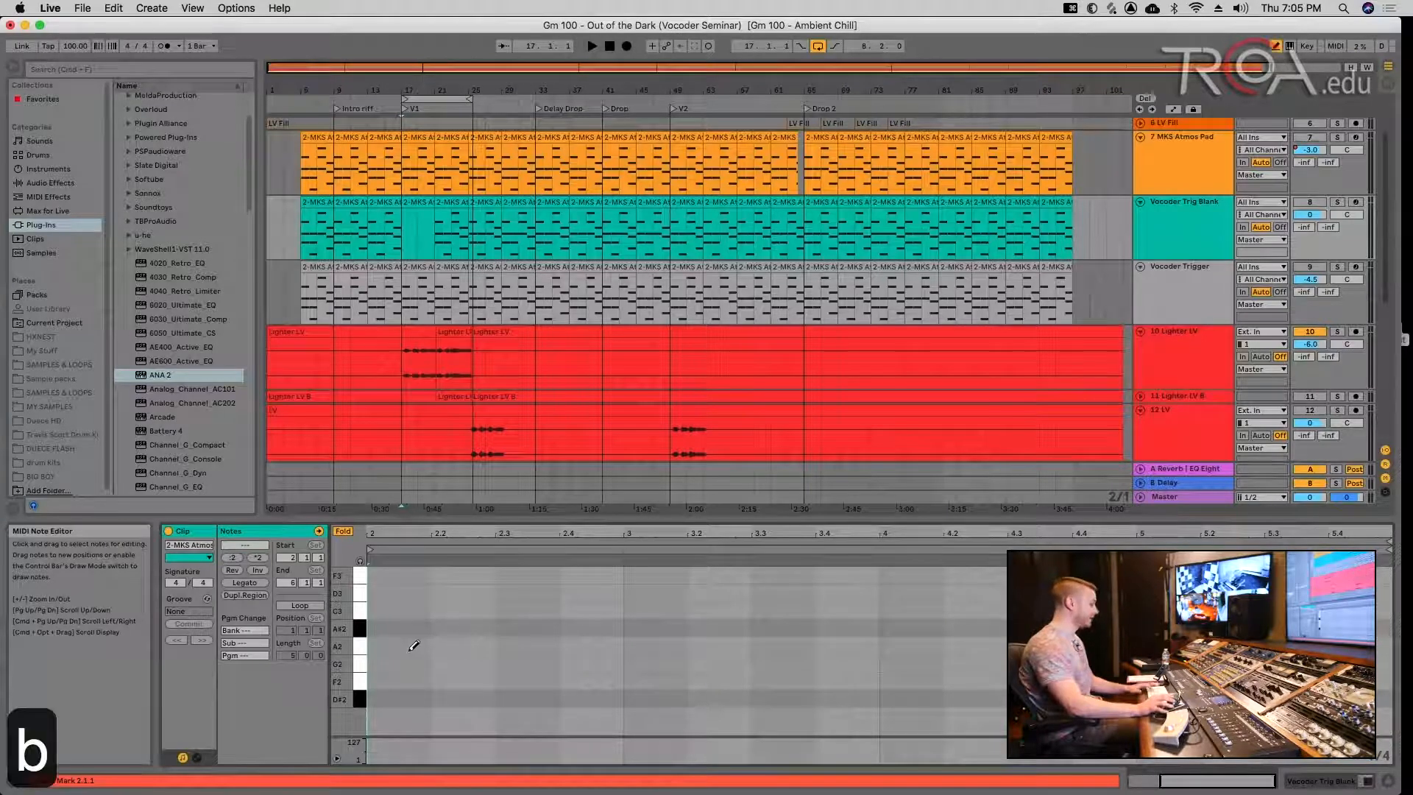
pyautogui.click(410, 644)
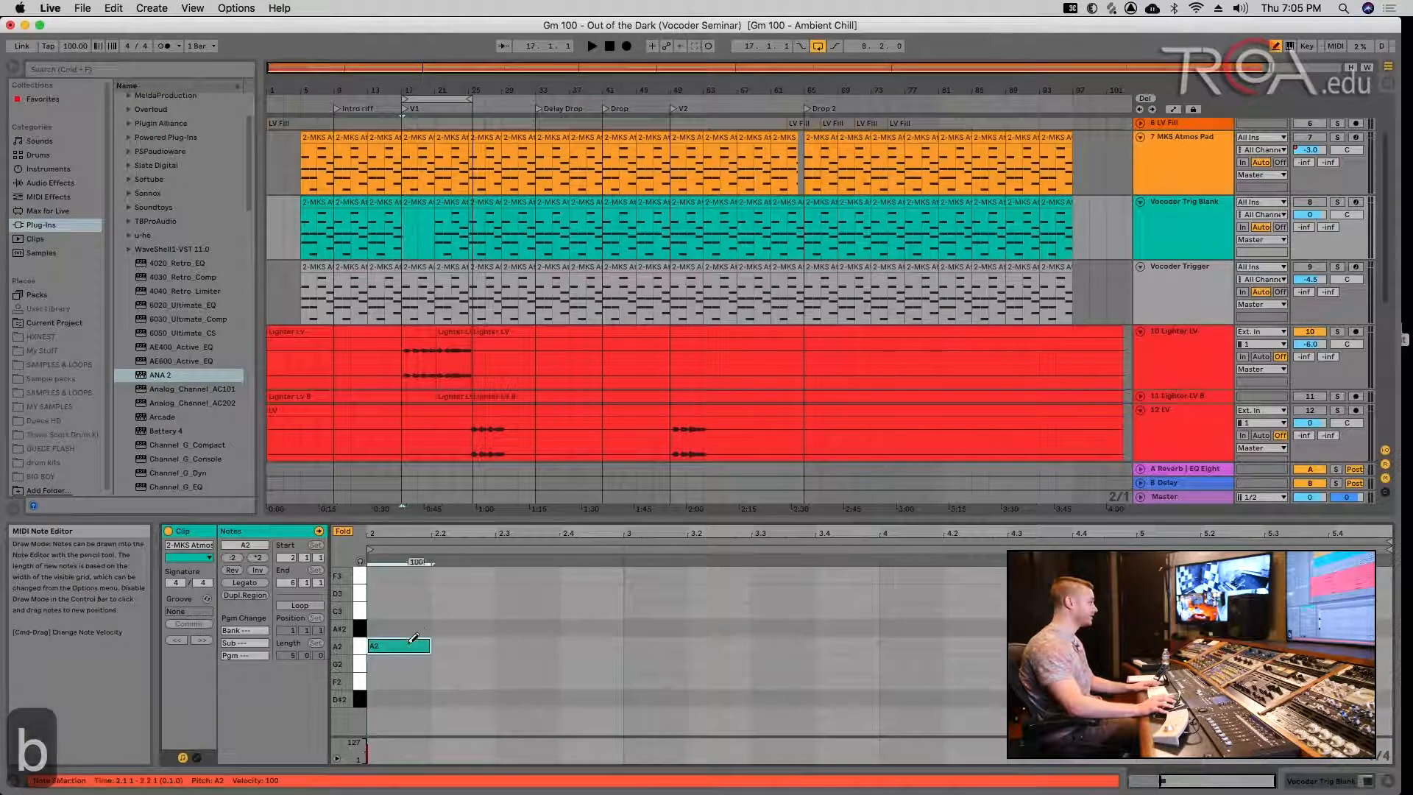
pyautogui.click(462, 627)
pyautogui.click(540, 644)
pyautogui.click(574, 592)
pyautogui.click(720, 592)
pyautogui.moveTo(620, 592); pyautogui.dragTo(686, 592)
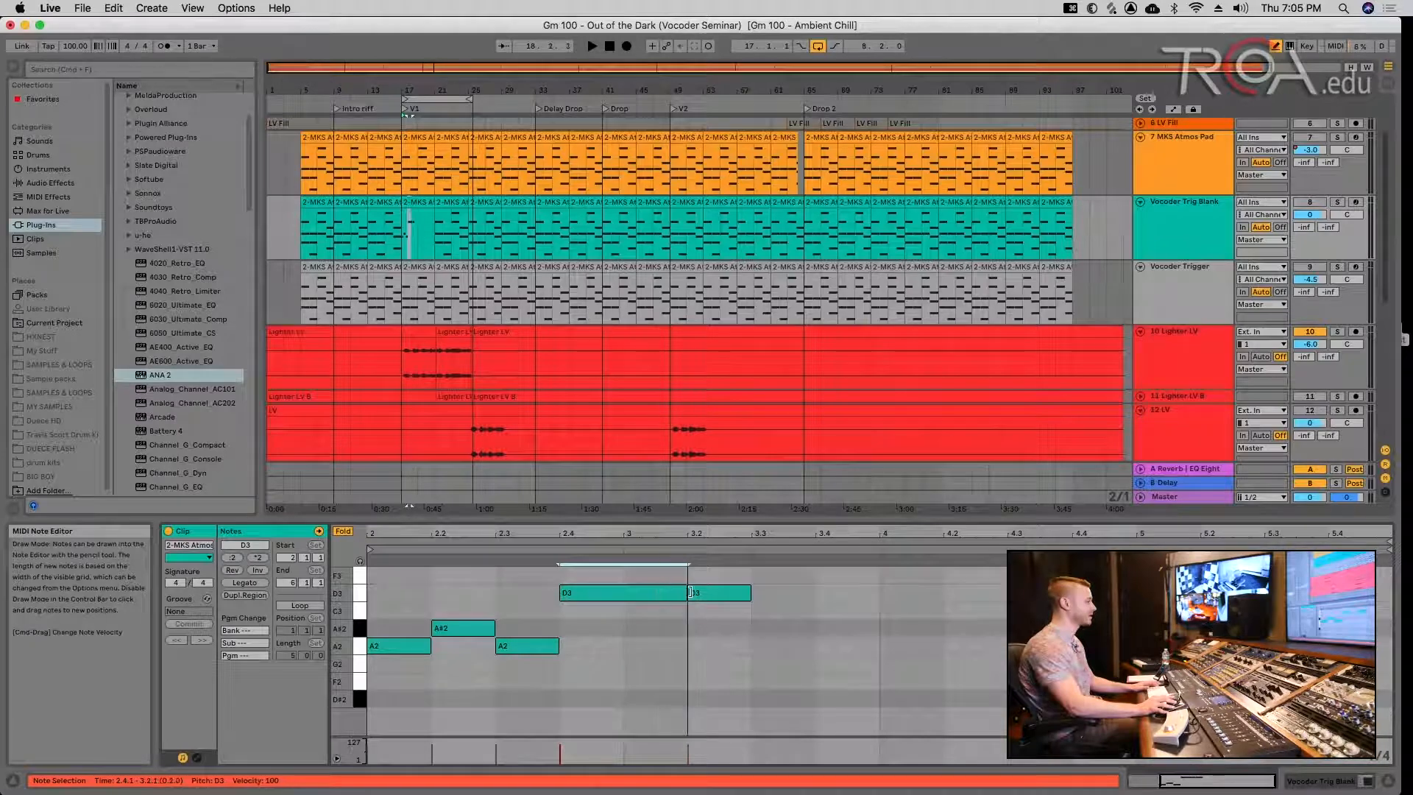
# - Replace the extra D3 at 3.2 with an F3, and draw an A2 at 3.3 and a C3 at 3.4
pyautogui.click(729, 592)
pyautogui.click(727, 576)
pyautogui.click(793, 645)
pyautogui.click(831, 611)
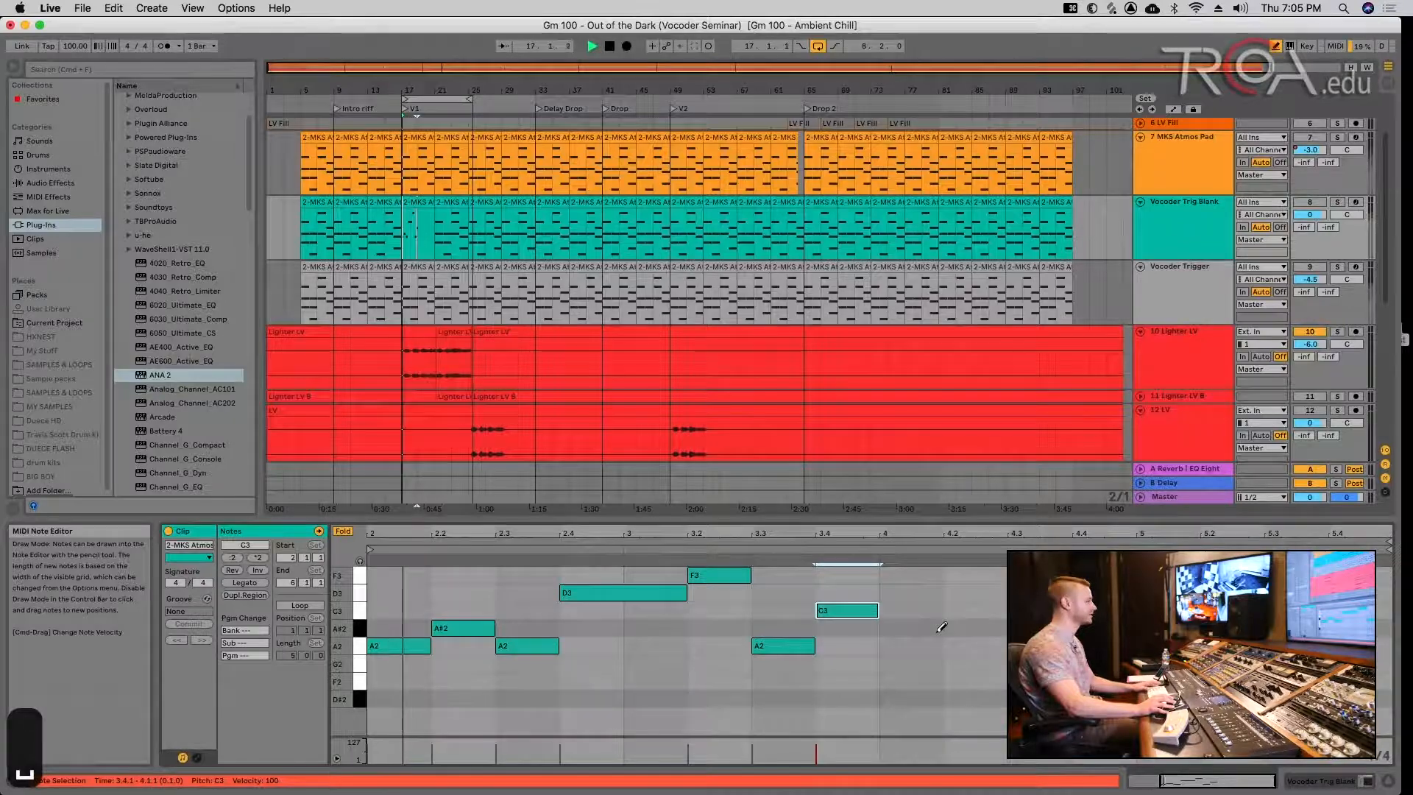
# - Audition the vocoded Lighter LV vocal with the new melody while viewing the carrier track's ANA 2 device
pyautogui.scroll(-1, 1059, 360)
pyautogui.scroll(-1, 1062, 348)
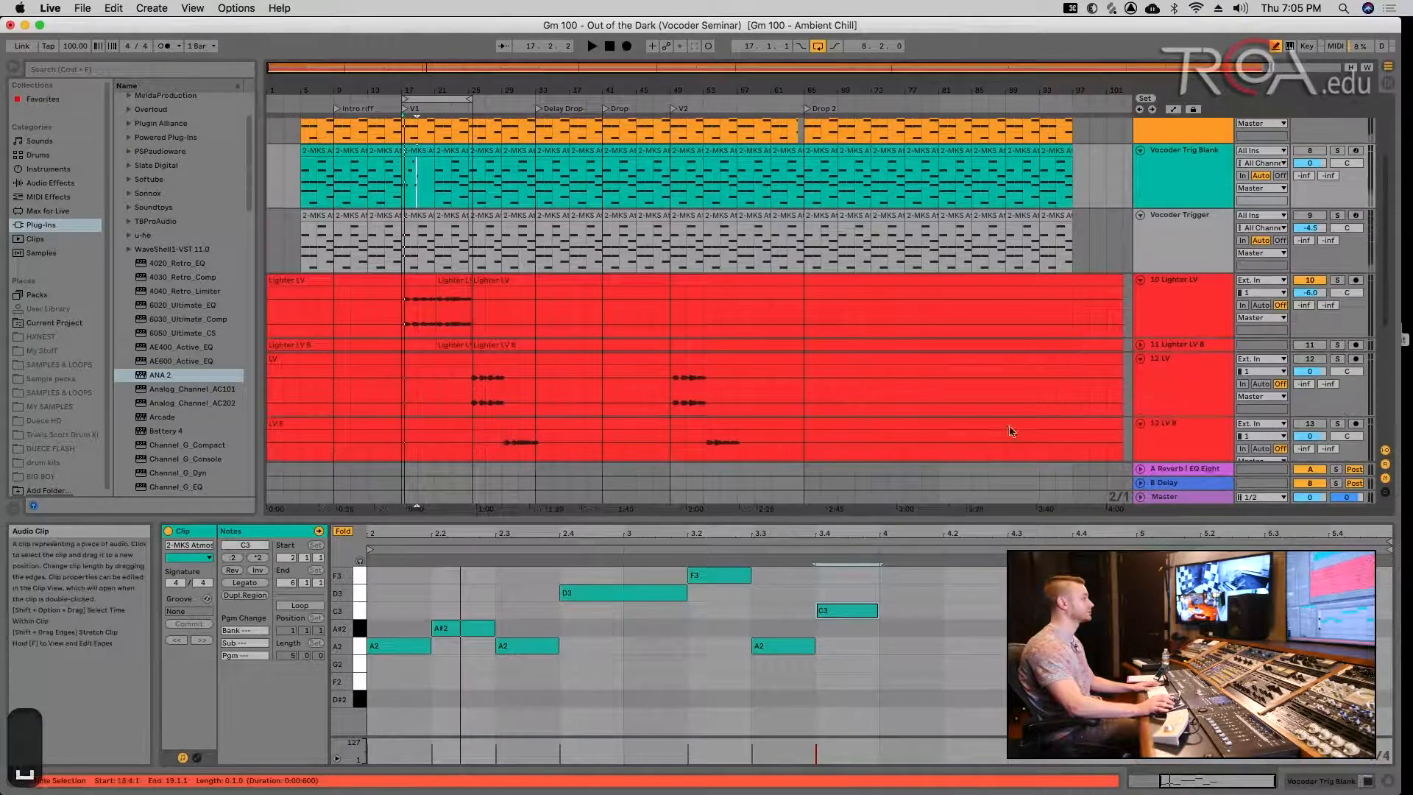
pyautogui.hotkey('shift', 'Tab')
pyautogui.press('space')
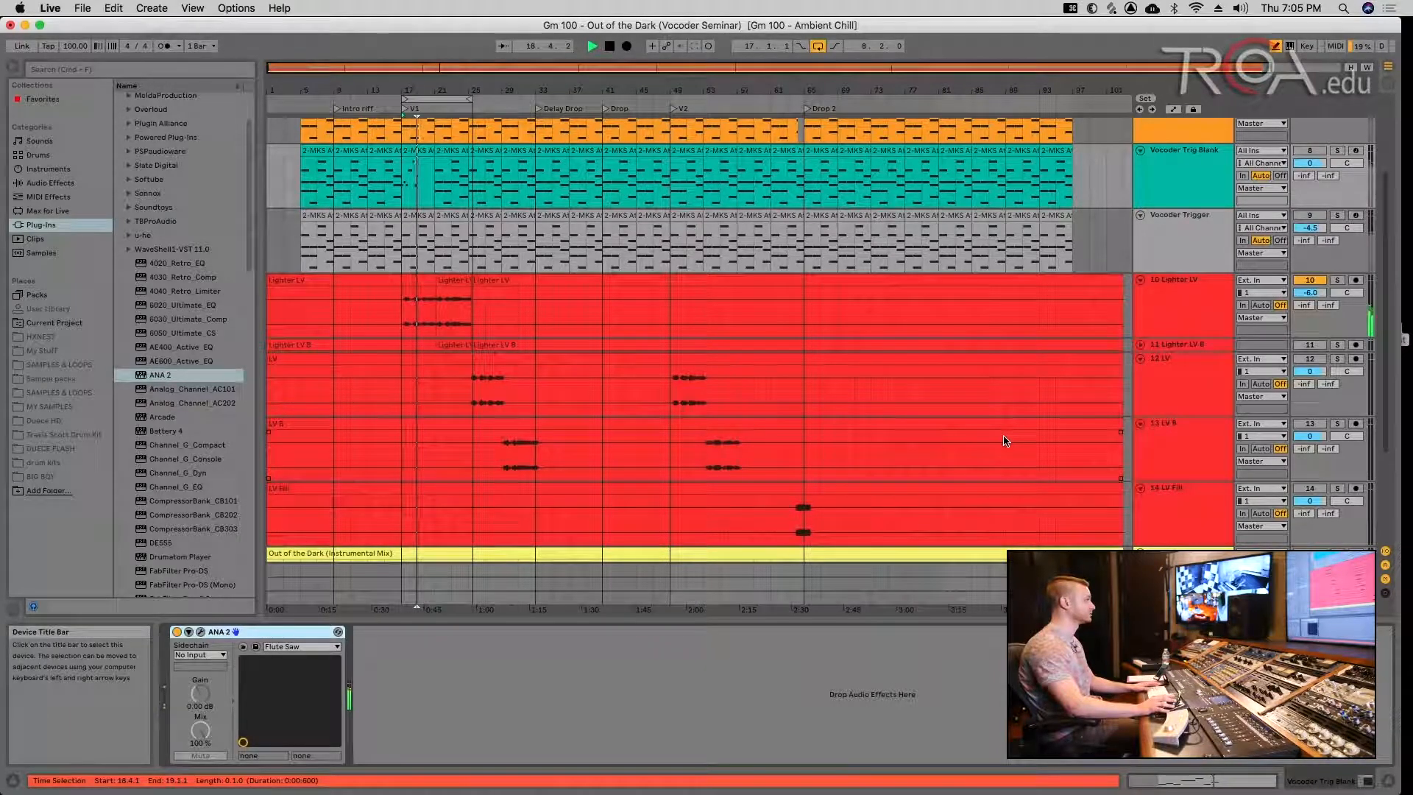
pyautogui.press('space')
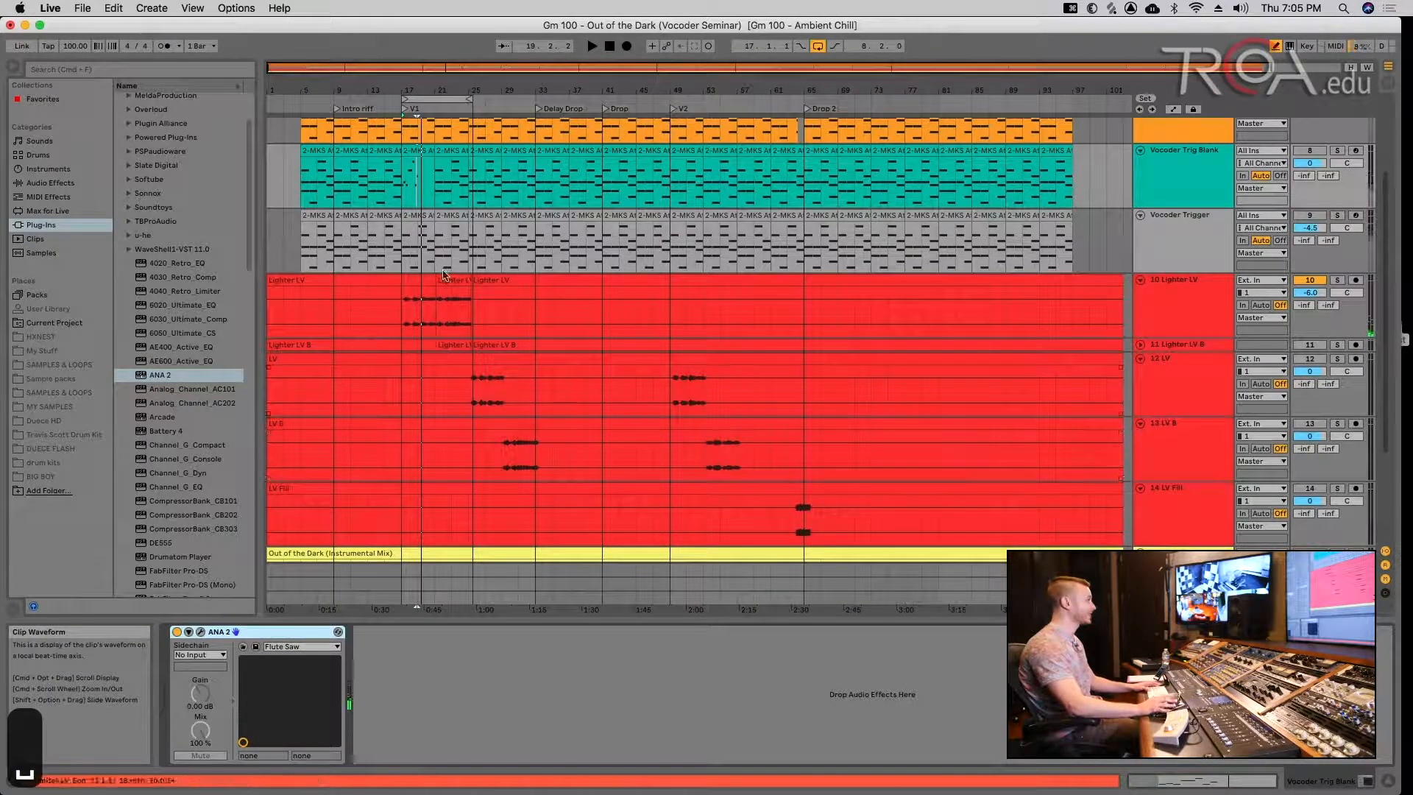
# - Try lengthening the C3 note at 3.4 to 5.1, audition it, and shorten the note back to one beat
pyautogui.click(426, 152)
pyautogui.hotkey('shift', 'Tab')
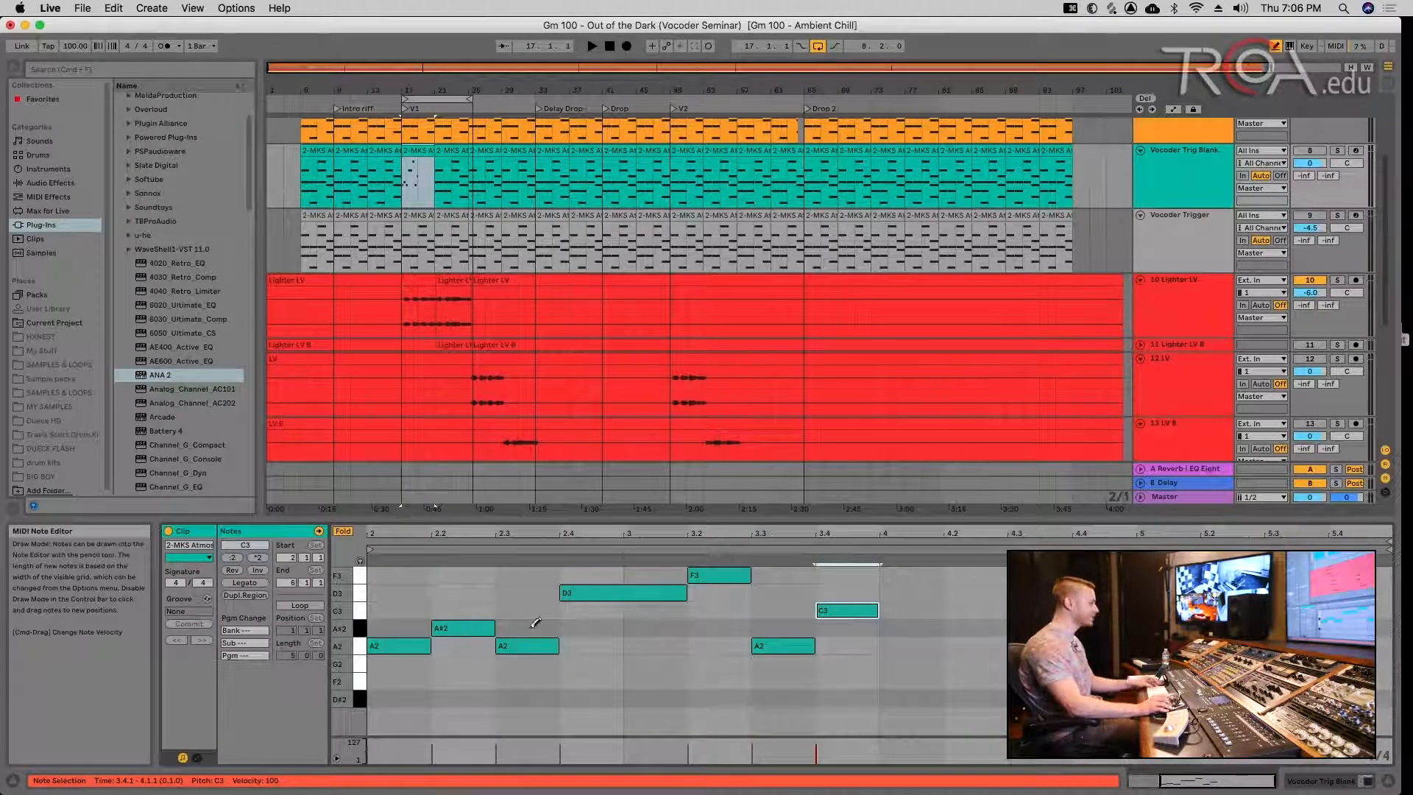
pyautogui.hscroll(-2, 535, 622)
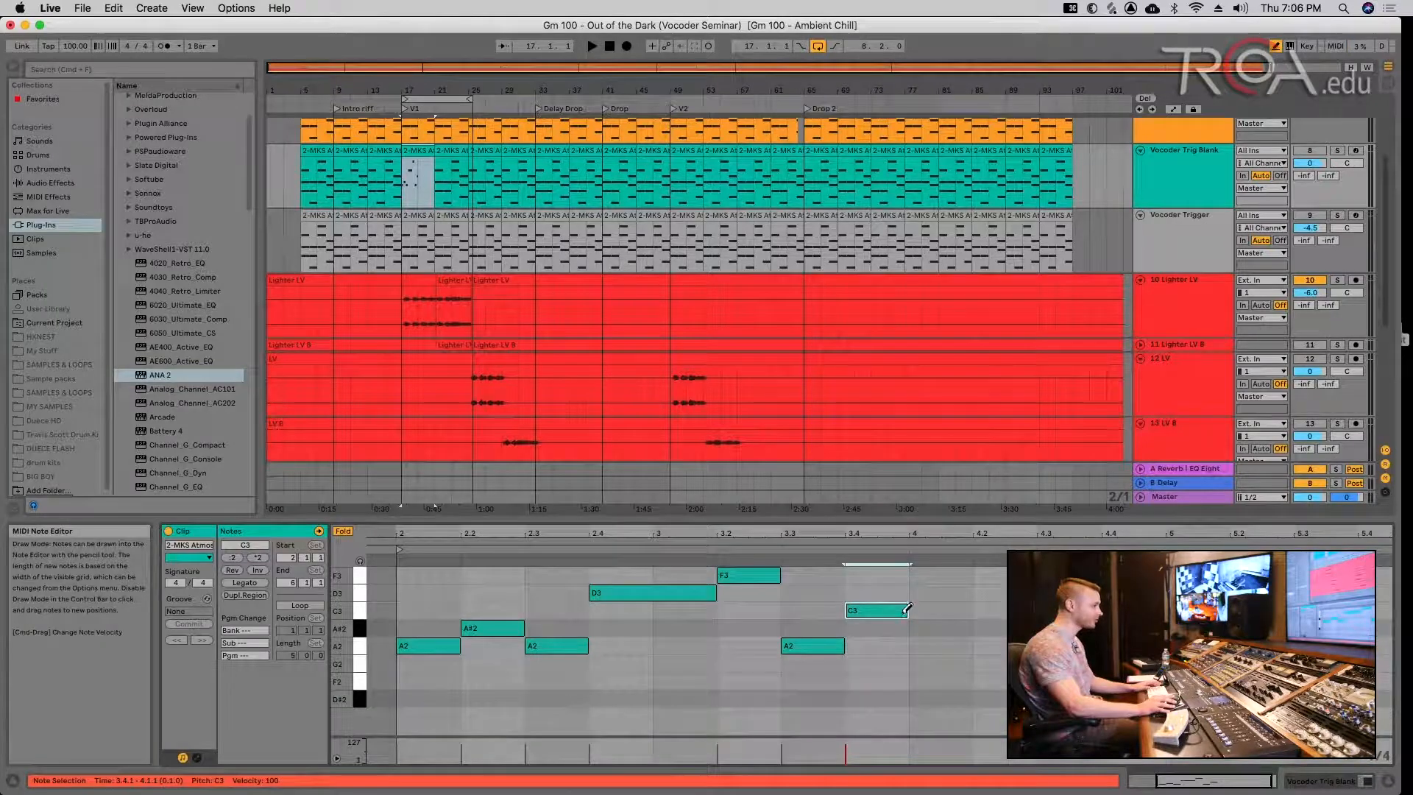
pyautogui.moveTo(906, 611); pyautogui.dragTo(1046, 610)
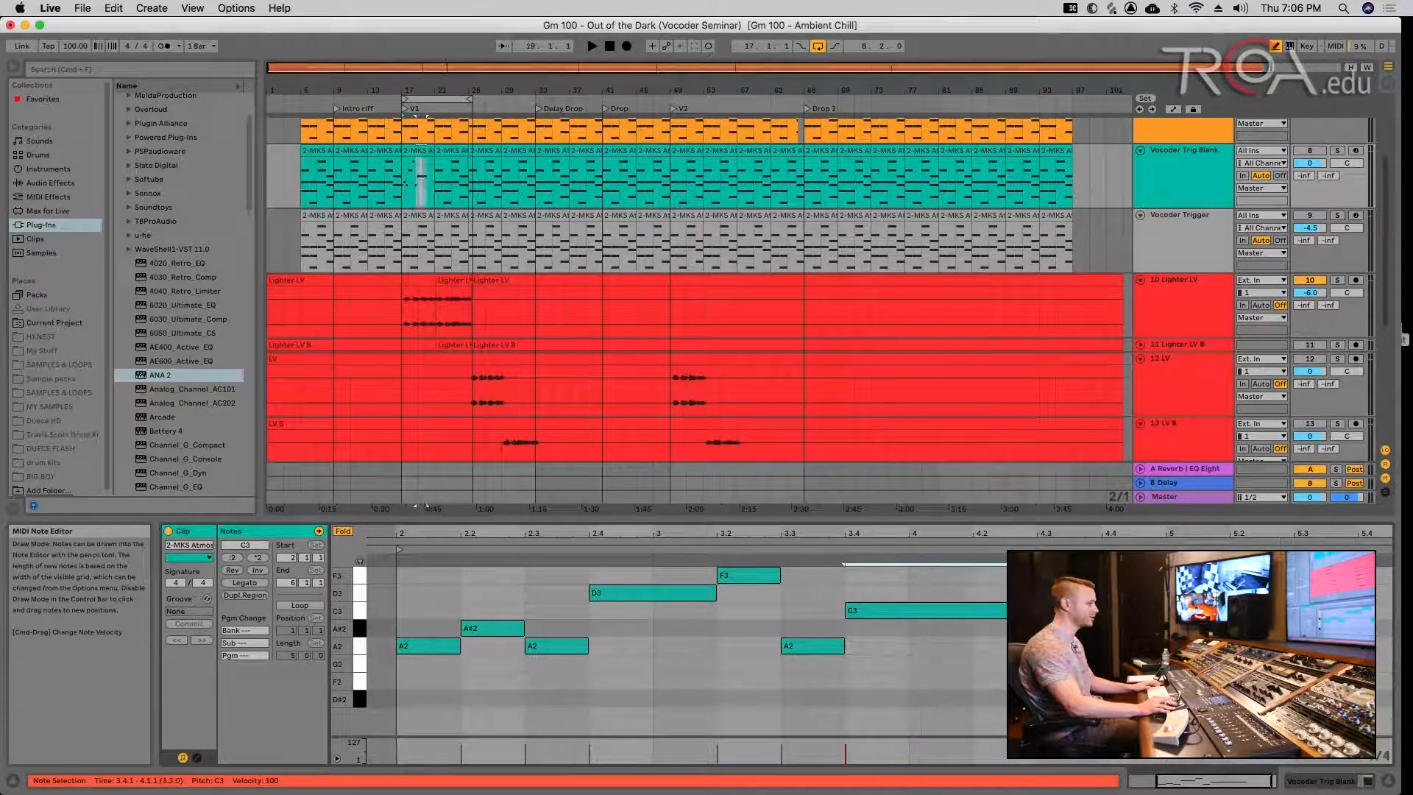
pyautogui.press('space')
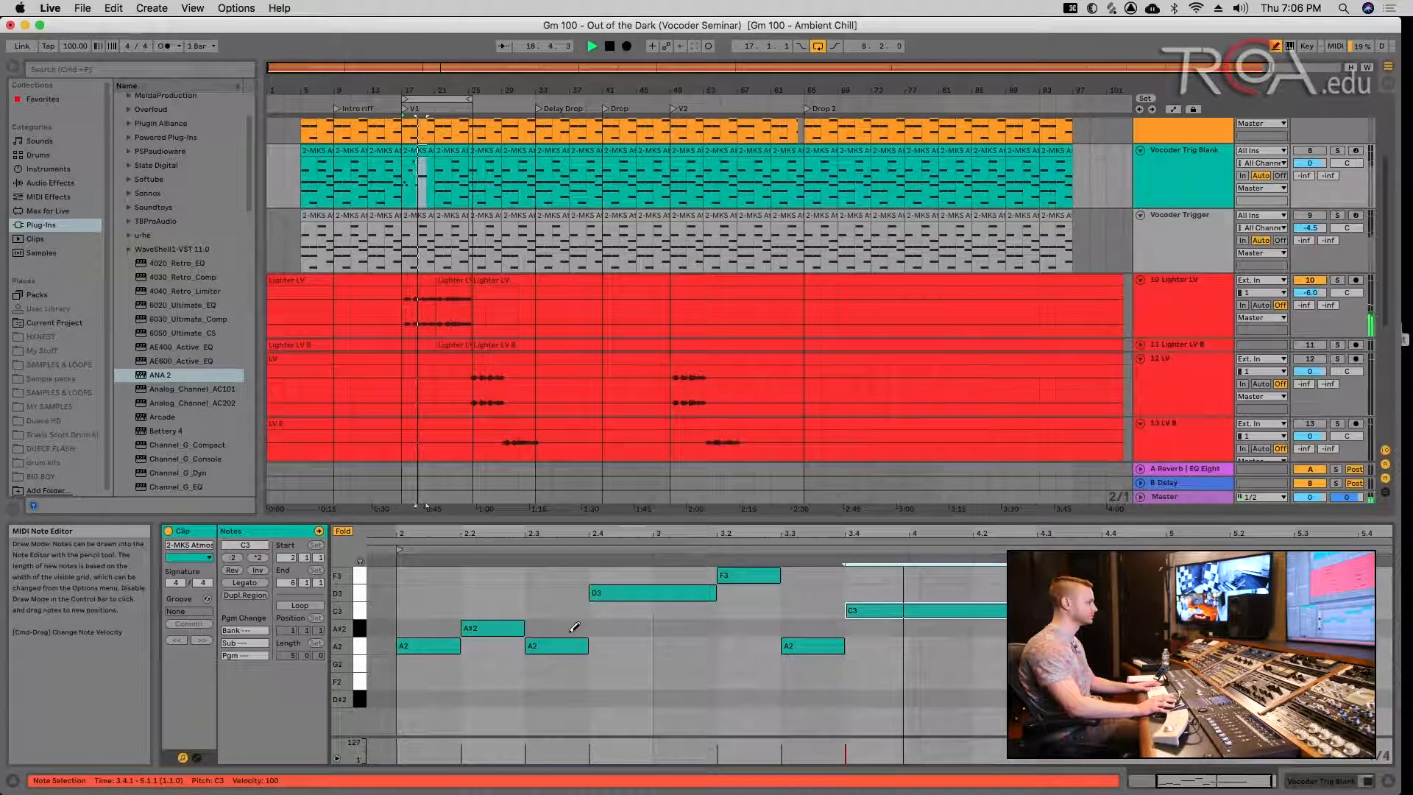
pyautogui.press('space')
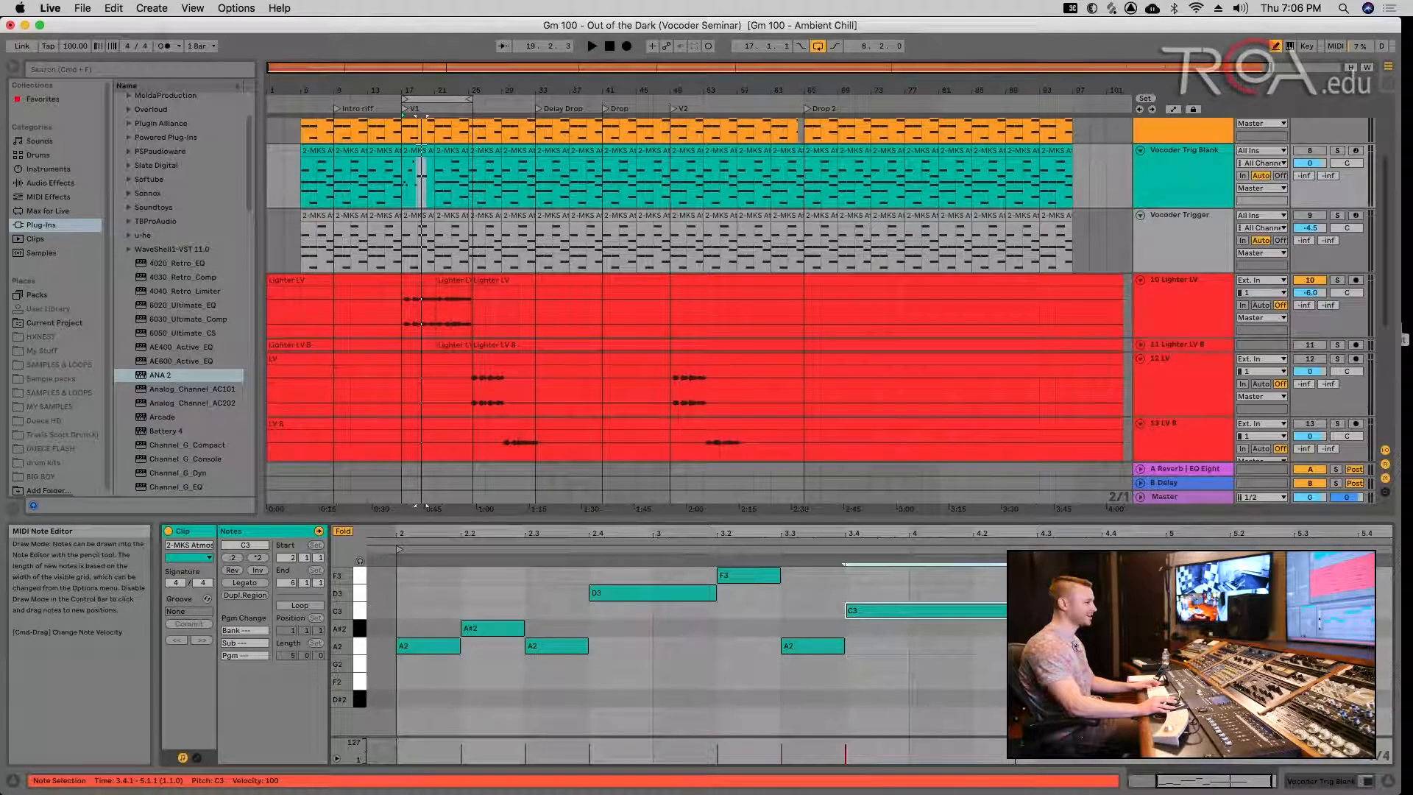
pyautogui.moveTo(1171, 610)
pyautogui.mouseDown()
pyautogui.moveTo(916, 610)
pyautogui.moveTo(931, 612)
pyautogui.mouseUp()
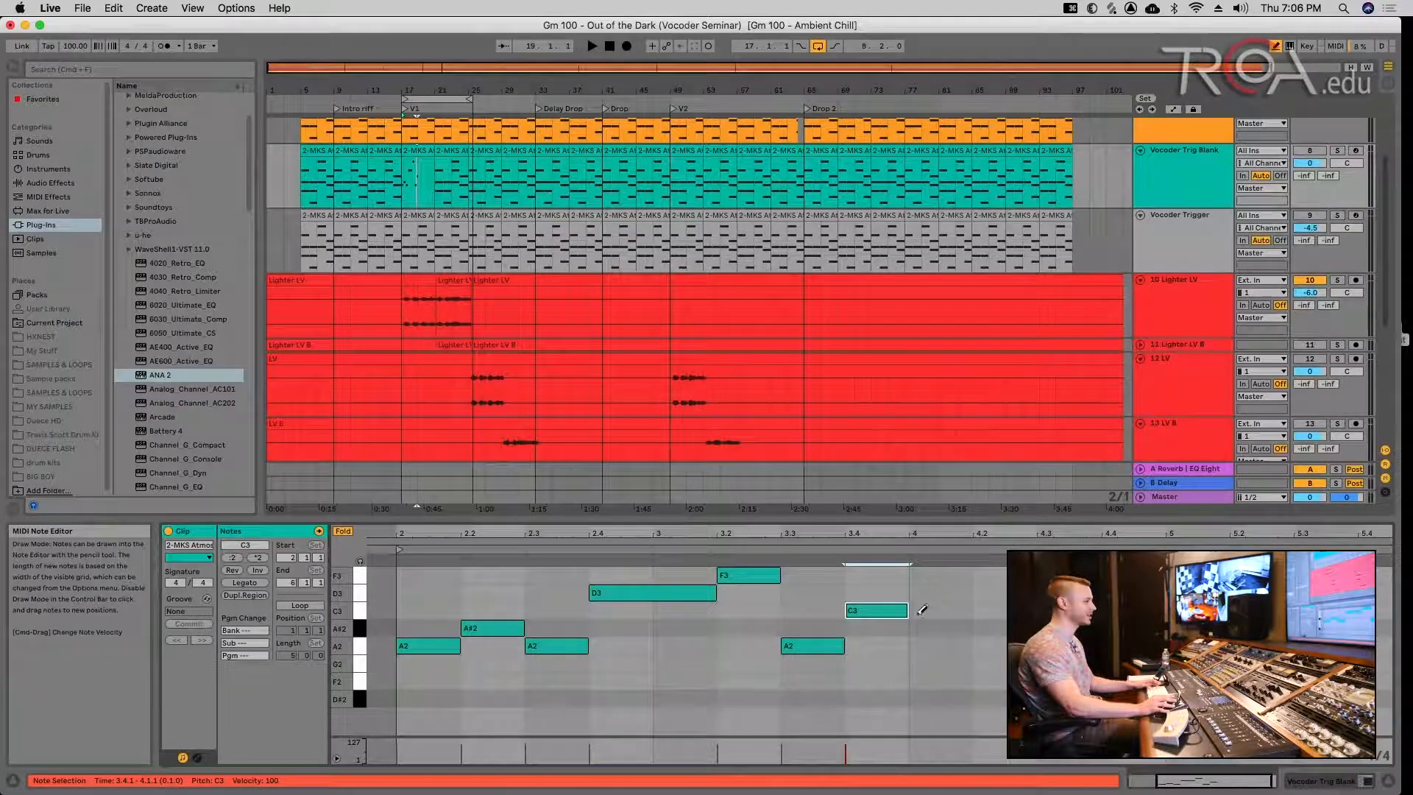
# - Try a one-beat A2 note at 4.1 and audition it
pyautogui.click(942, 643)
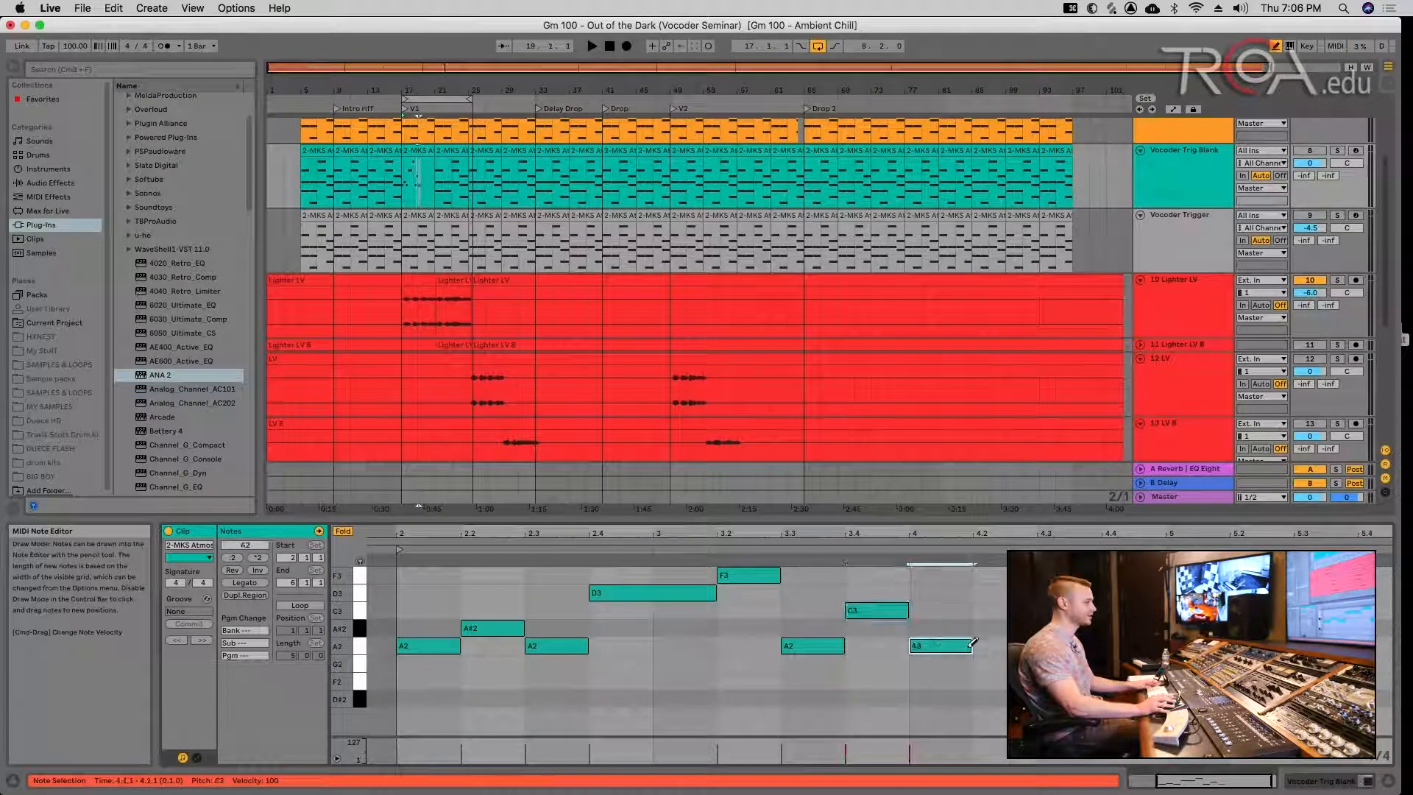
pyautogui.press('space')
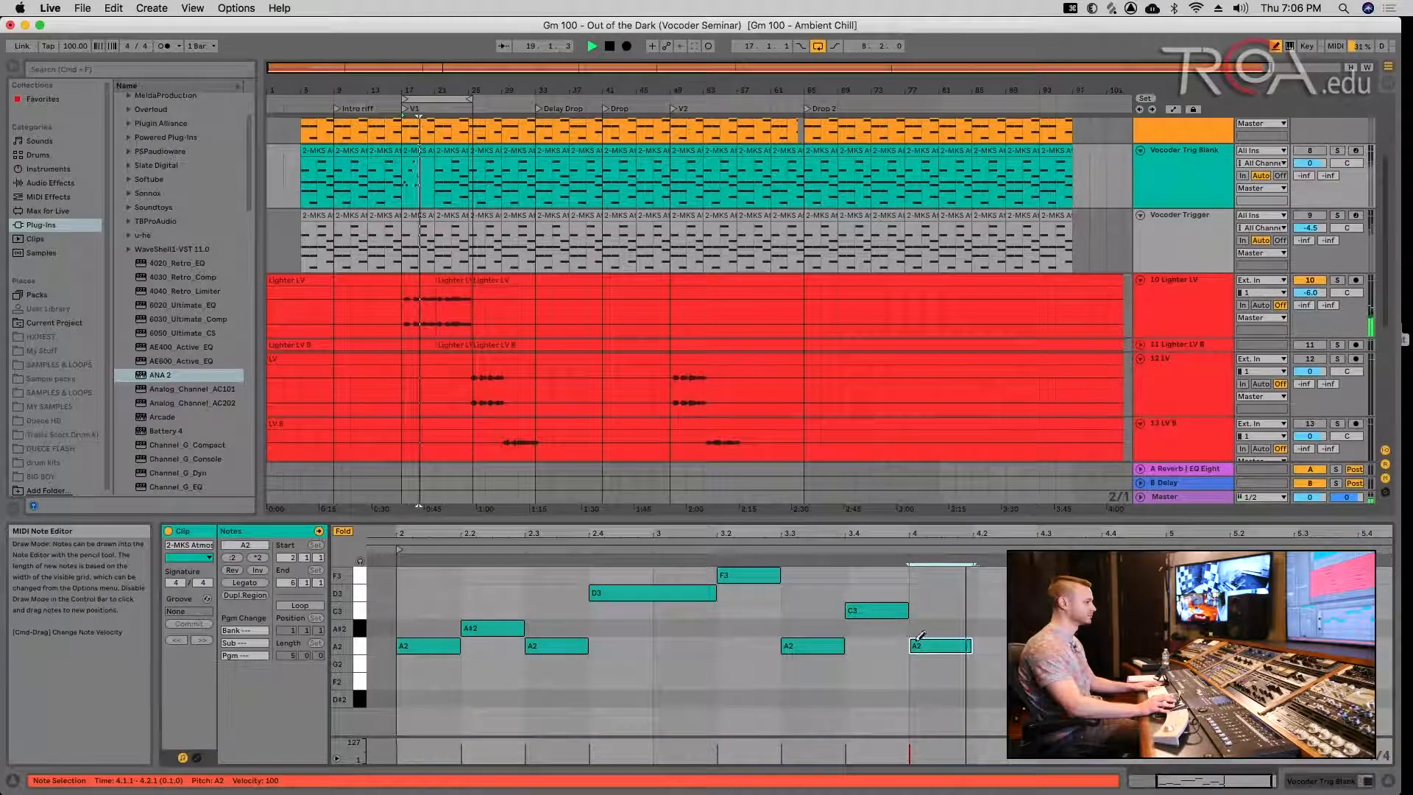
pyautogui.press('space')
# - Replace the A2 at 4.1 with an A#2, audition it, and extend the A#2 note to 5.1
pyautogui.click(949, 627)
pyautogui.click(955, 643)
pyautogui.press('space')
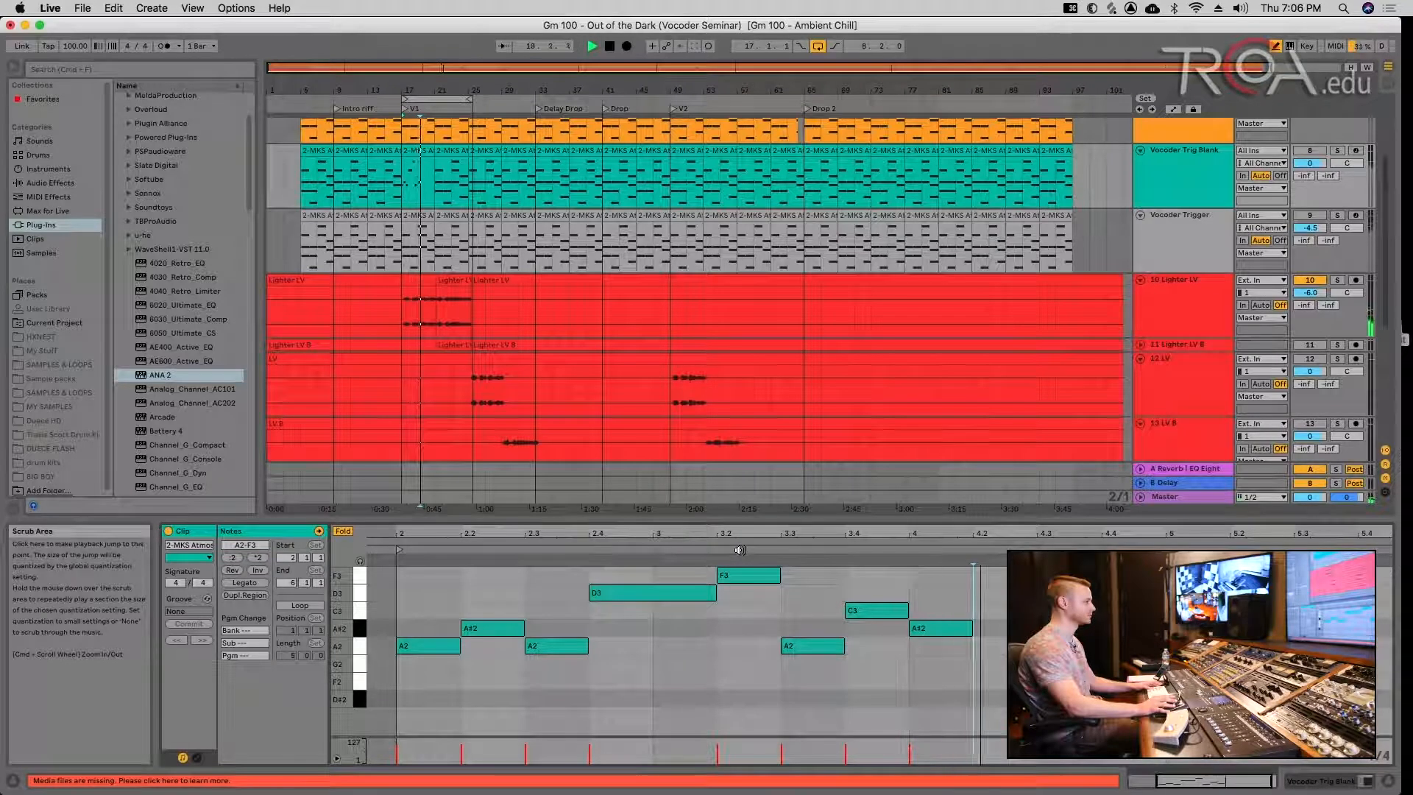
pyautogui.press('space')
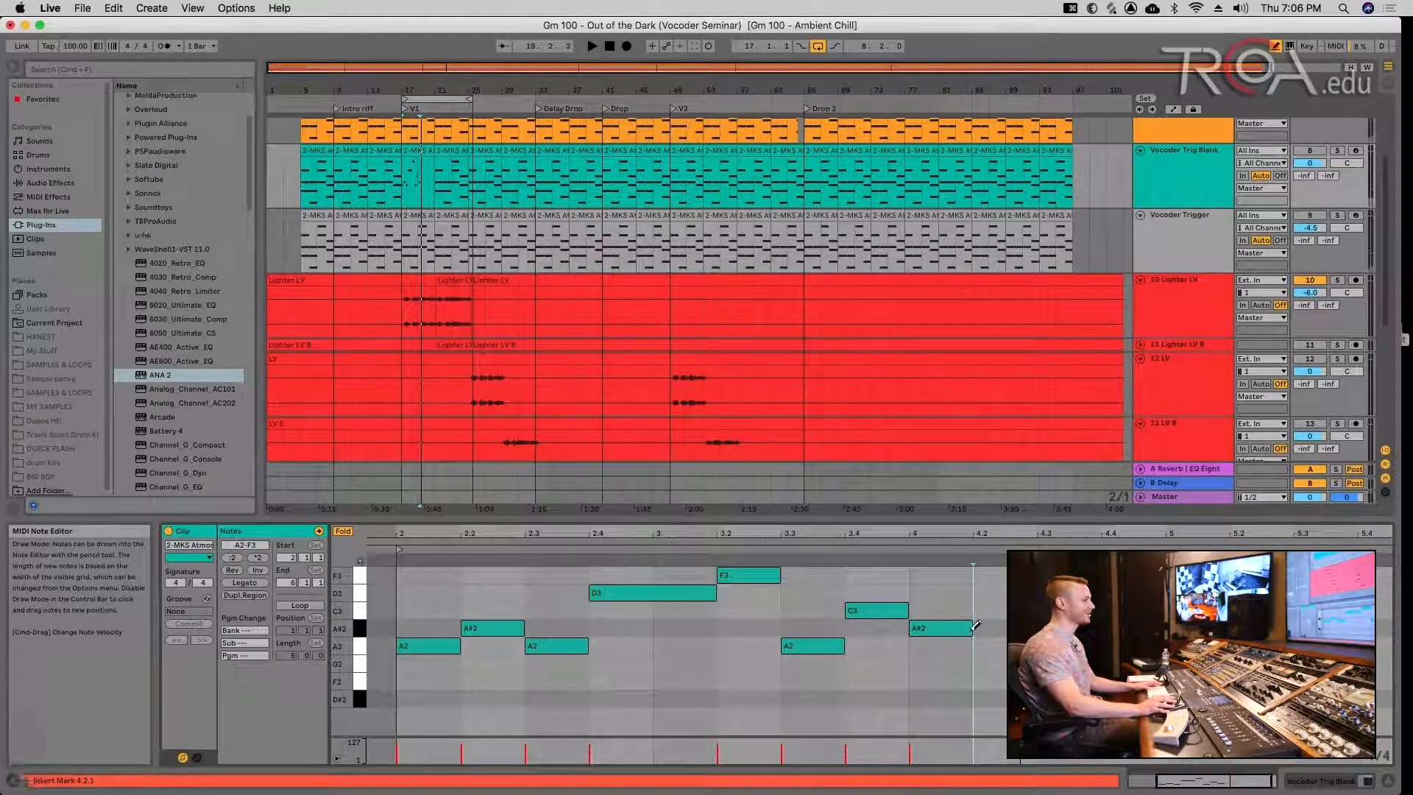
pyautogui.moveTo(976, 625); pyautogui.dragTo(1038, 627)
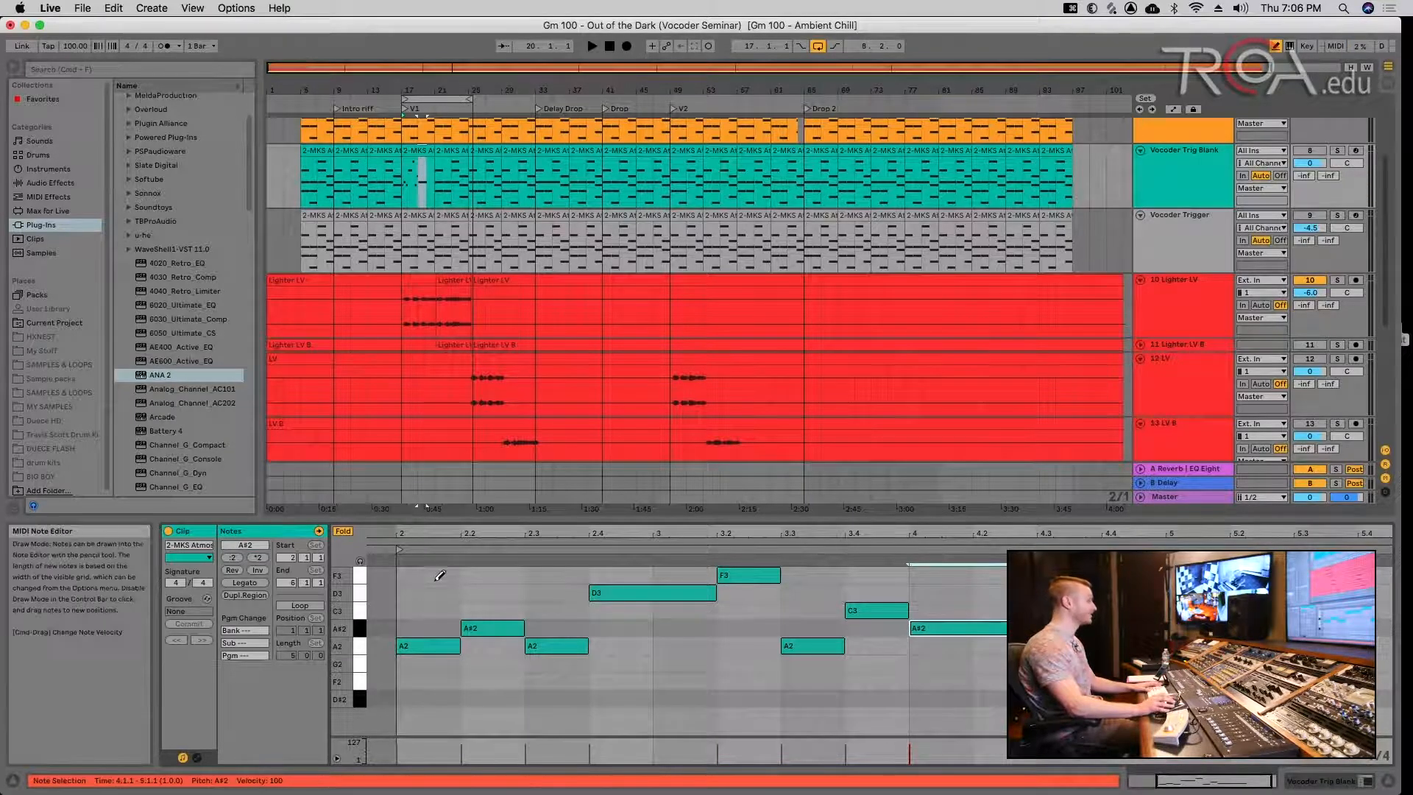
# - Turn off note folding, duplicate all the melody notes one octave higher, and audition the vocoded result
pyautogui.press('b')
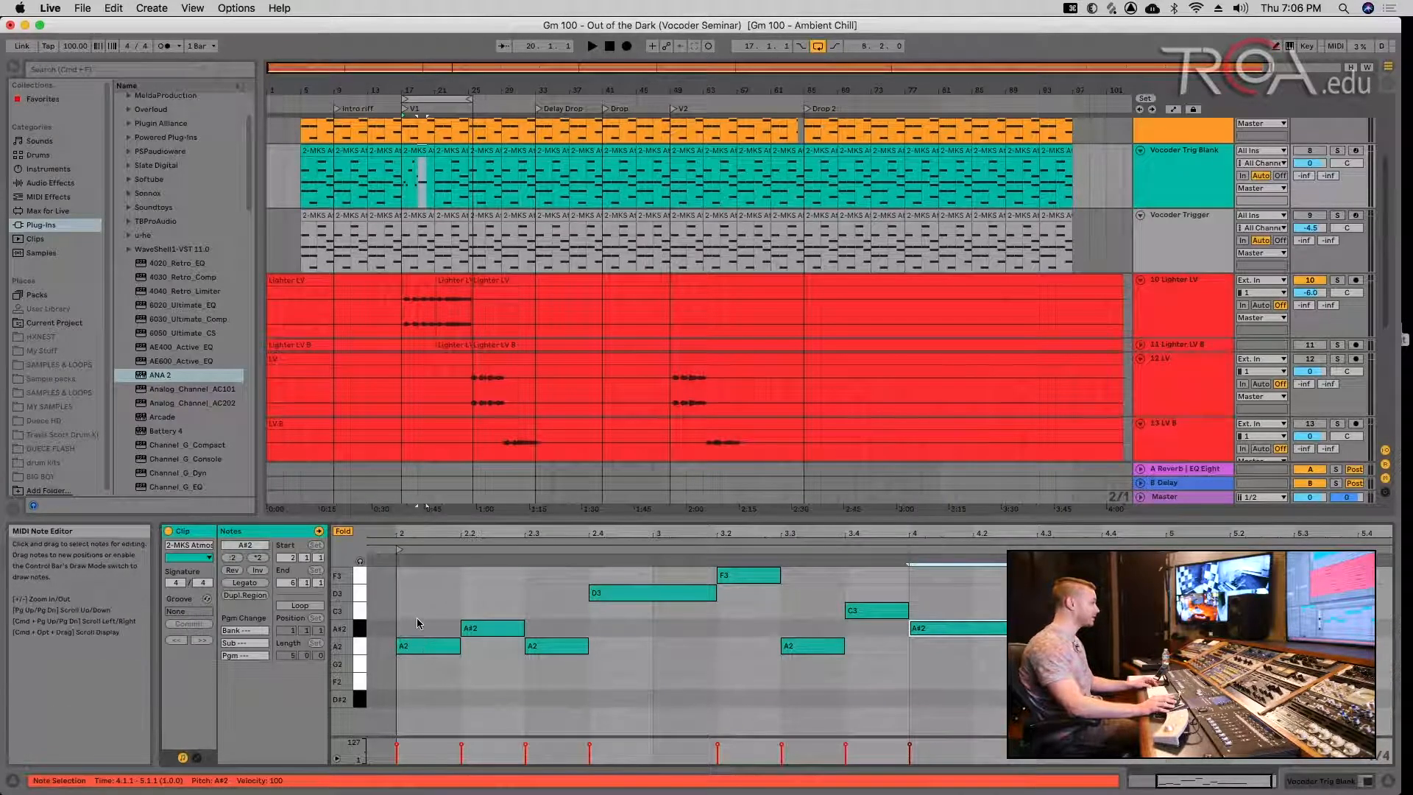
pyautogui.press('super+a')
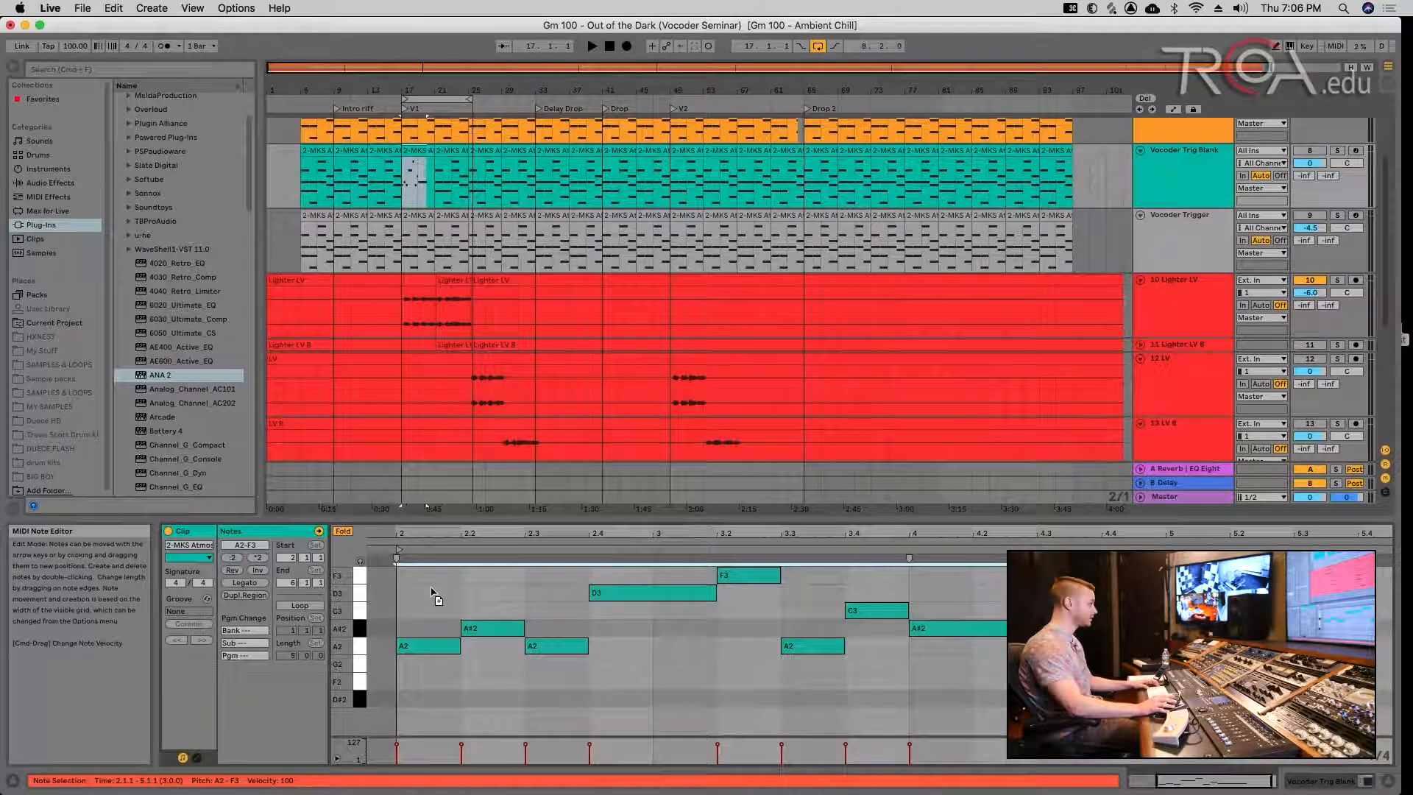
pyautogui.press('f')
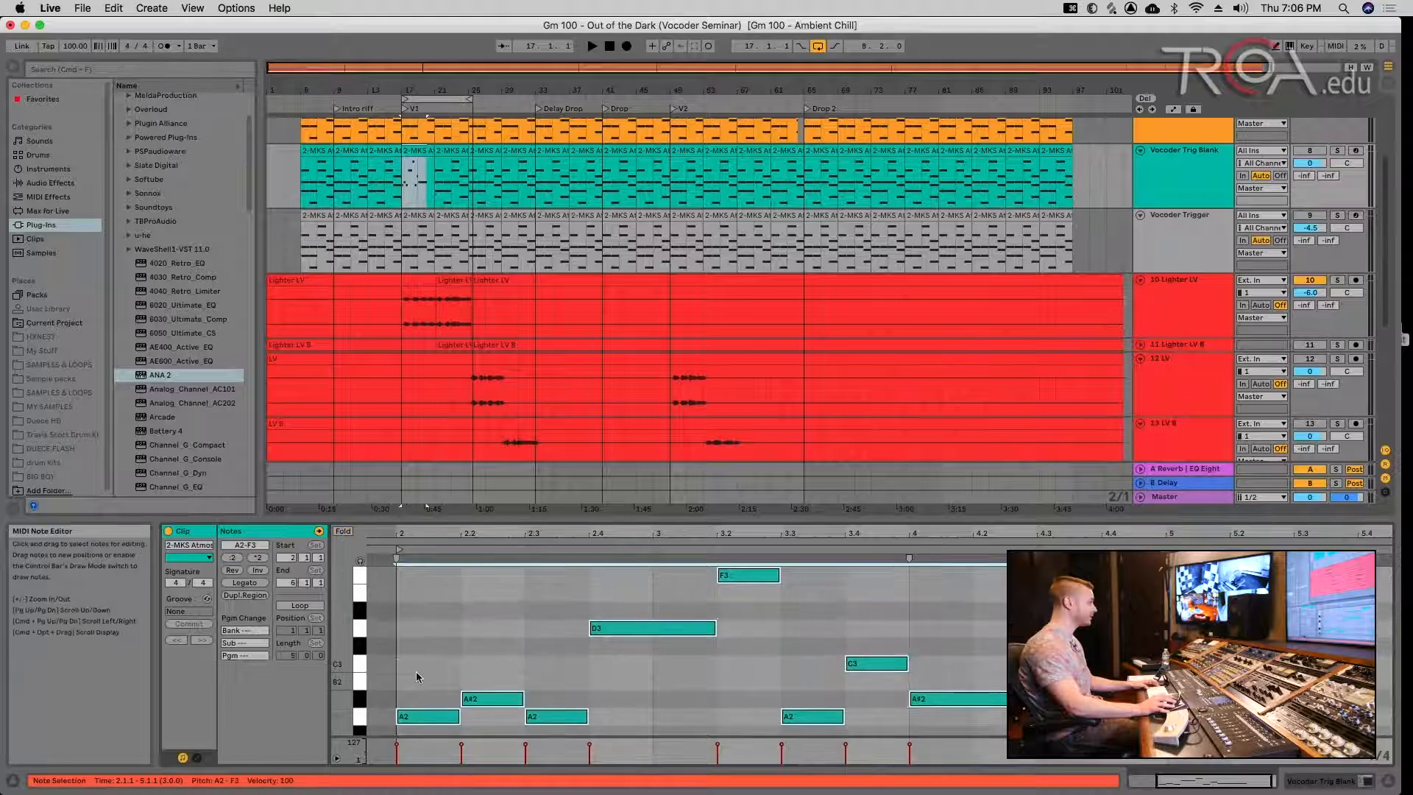
pyautogui.moveTo(421, 719); pyautogui.dragTo(440, 596)
pyautogui.press('space')
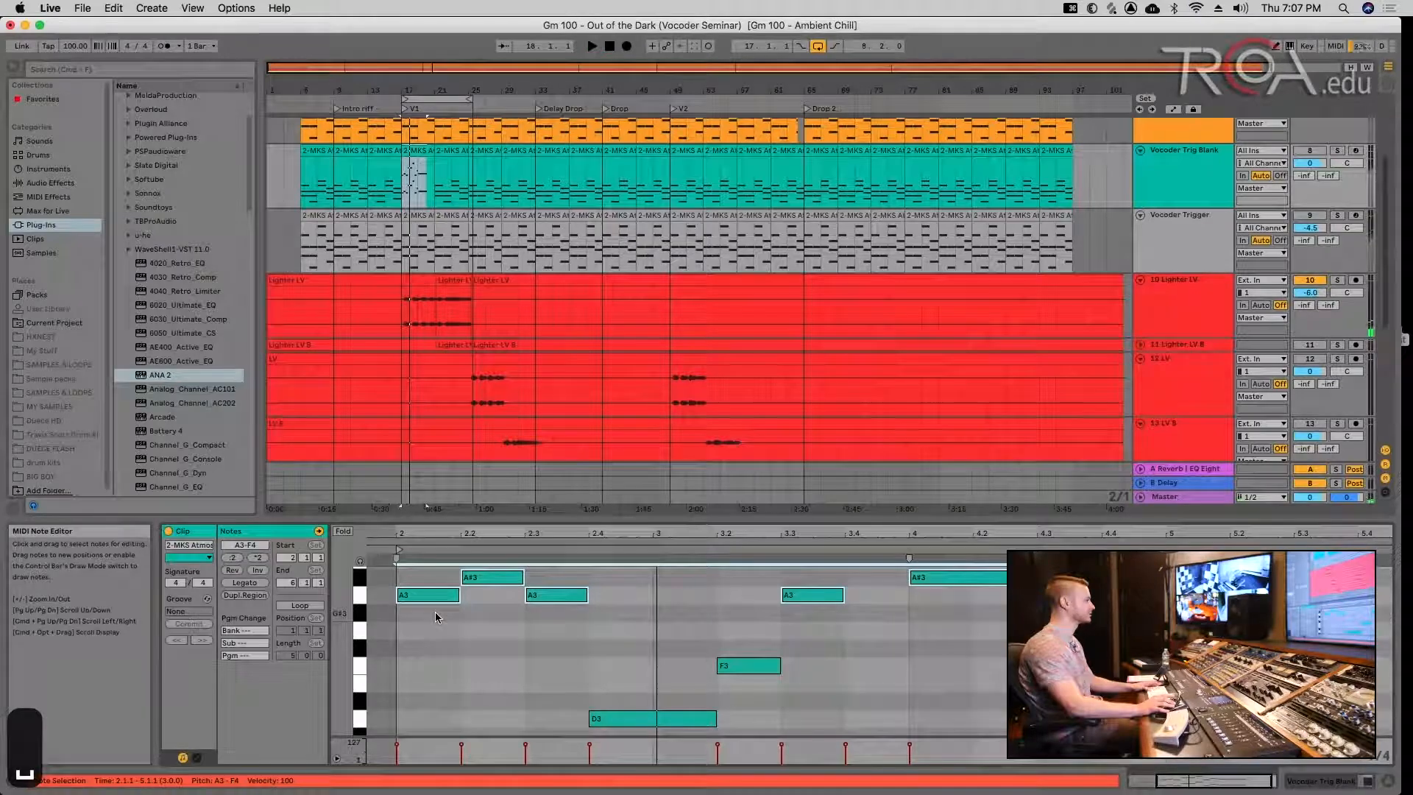
# - Undo the octave change of the melody notes, turn note folding back on, and audition the melody
pyautogui.moveTo(430, 648); pyautogui.dragTo(432, 576)
pyautogui.press('super+z')
pyautogui.scroll(-2, 436, 575)
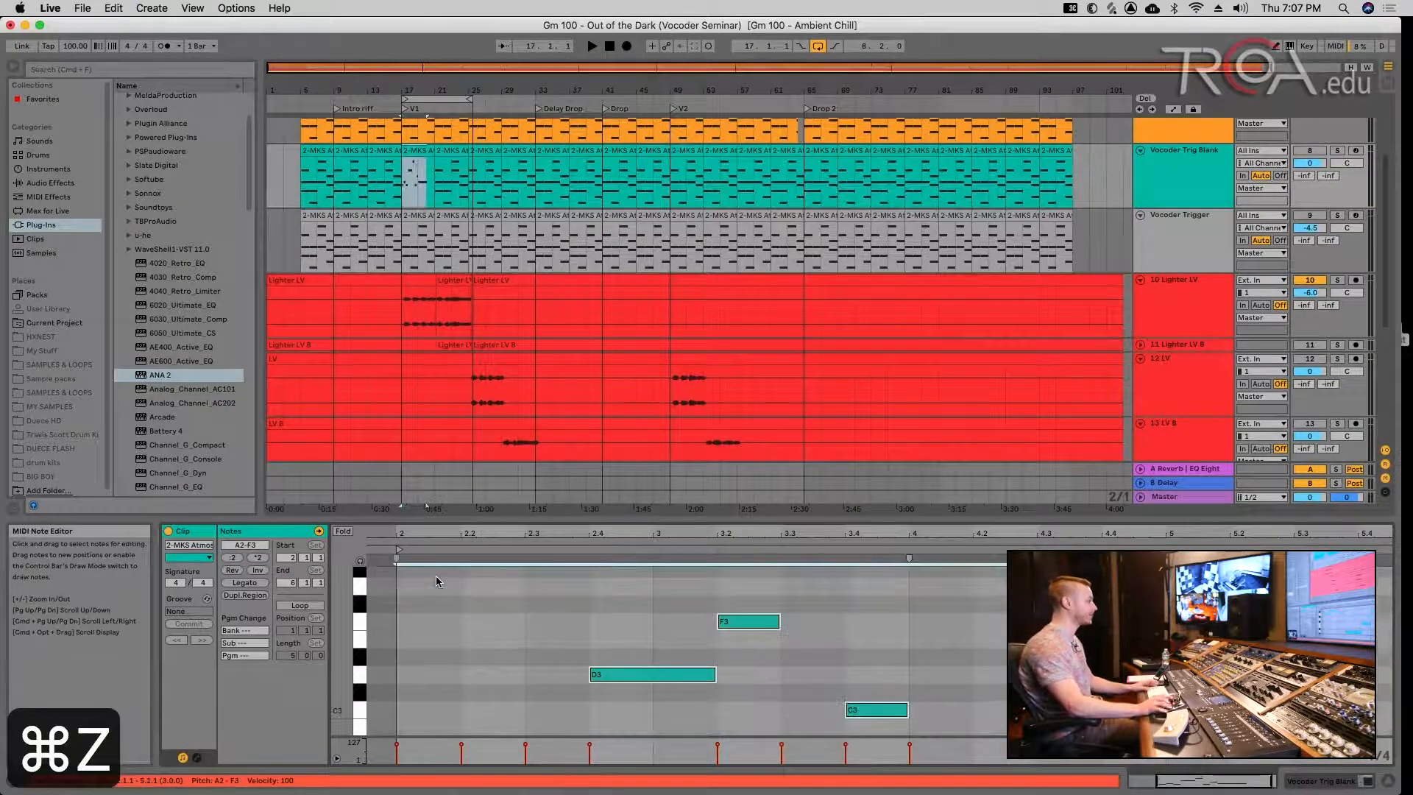
pyautogui.click(342, 531)
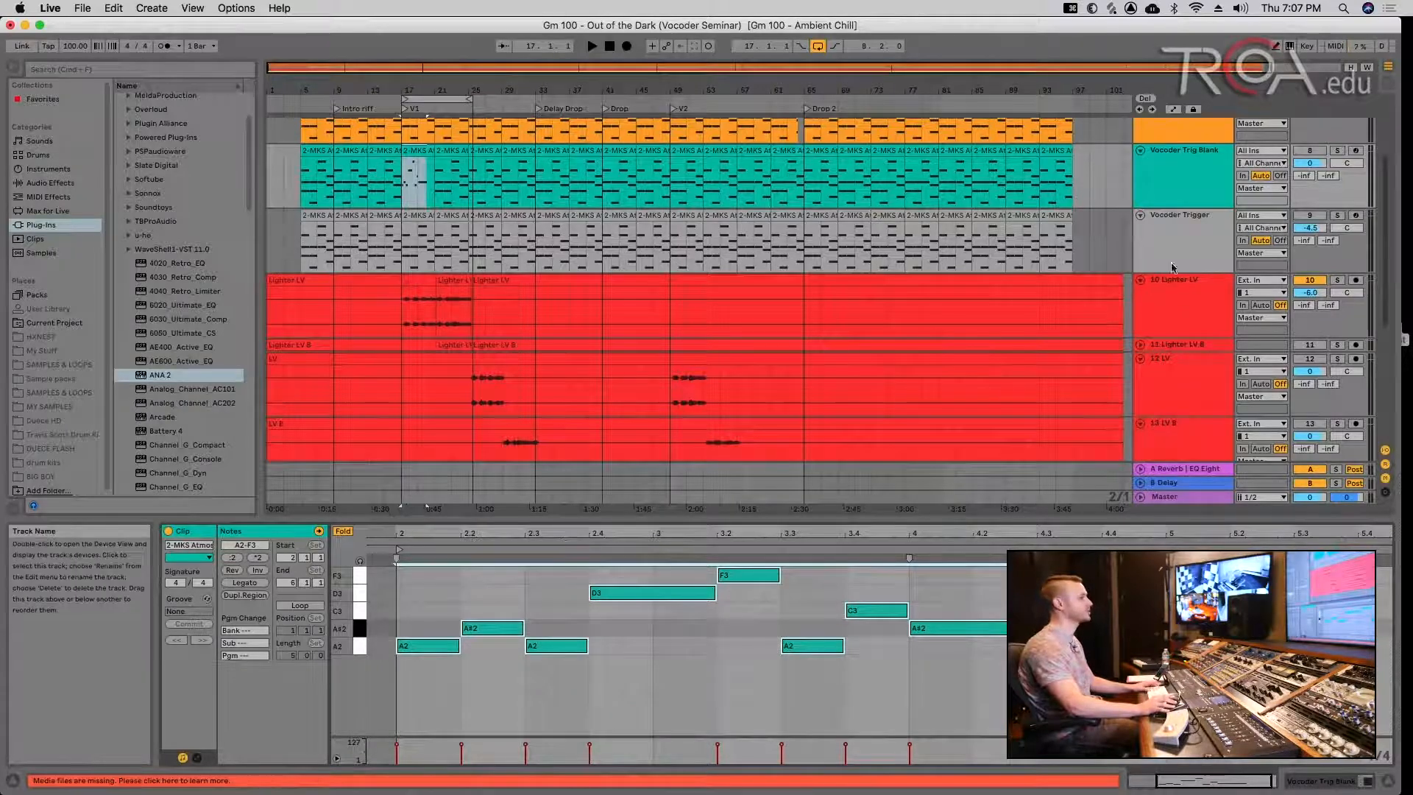
pyautogui.press('space')
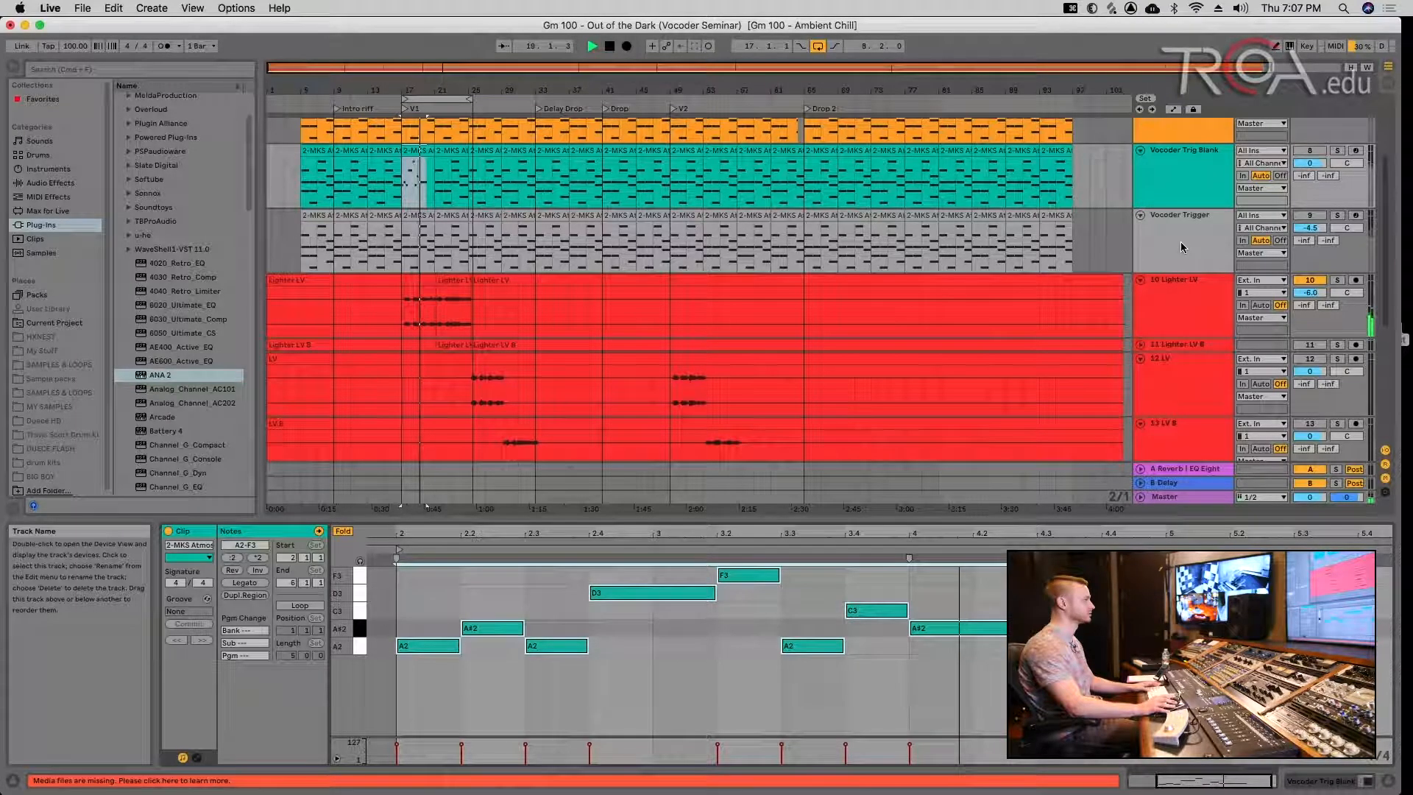
pyautogui.press('space')
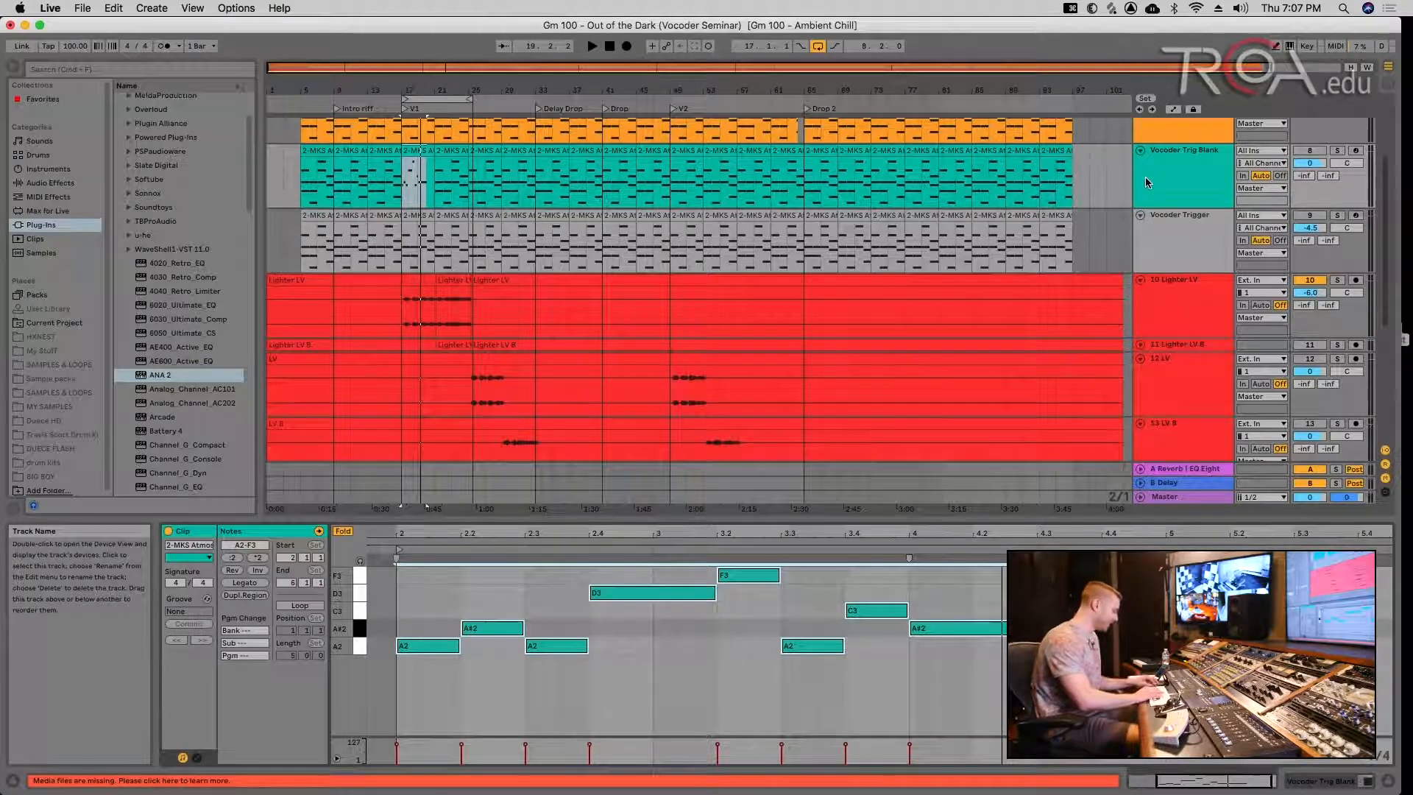
# - Examine the ANA 2 instrument on Vocoder Trig Blank and the Vocoder's carrier settings on the Lighter LV track
pyautogui.hotkey('shift', 'Tab')
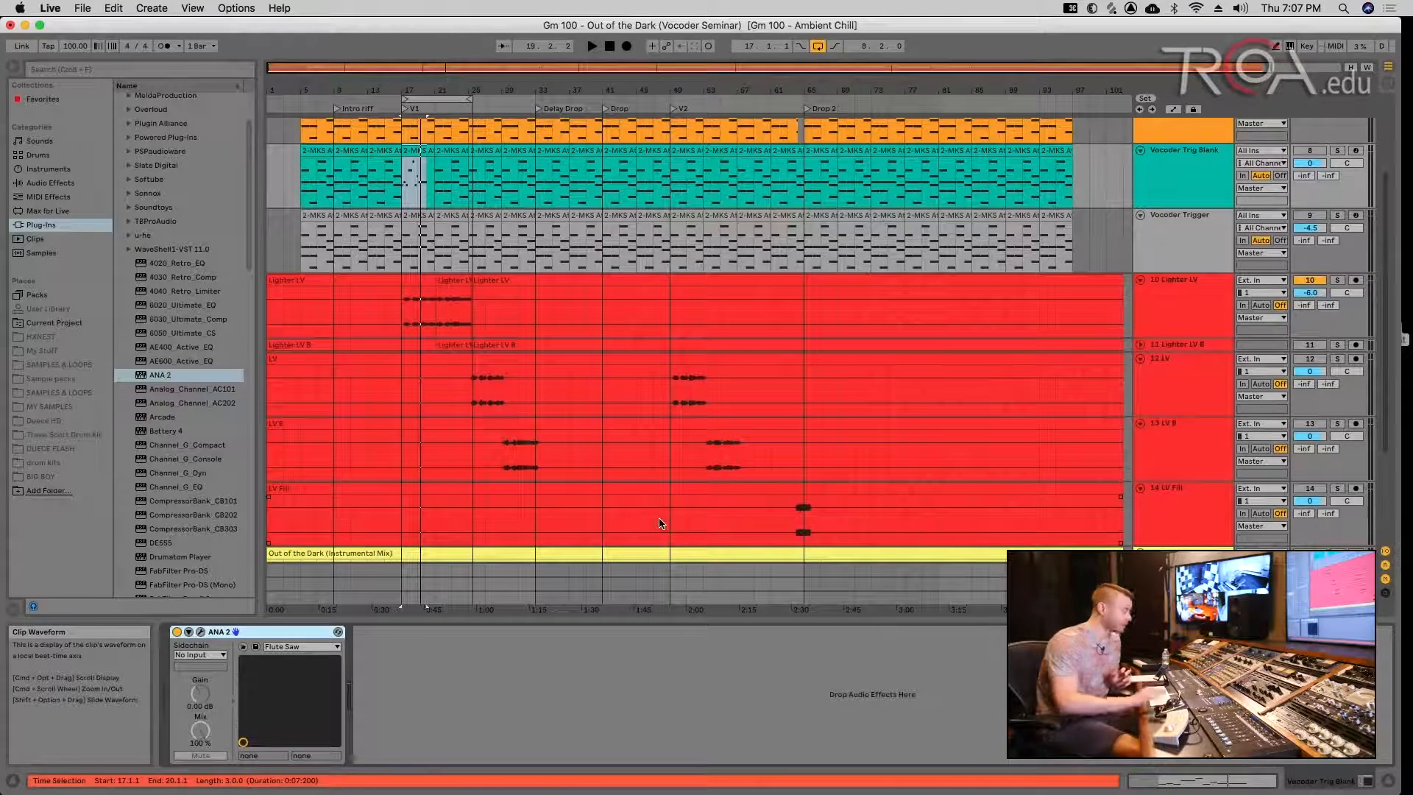
pyautogui.click(1202, 318)
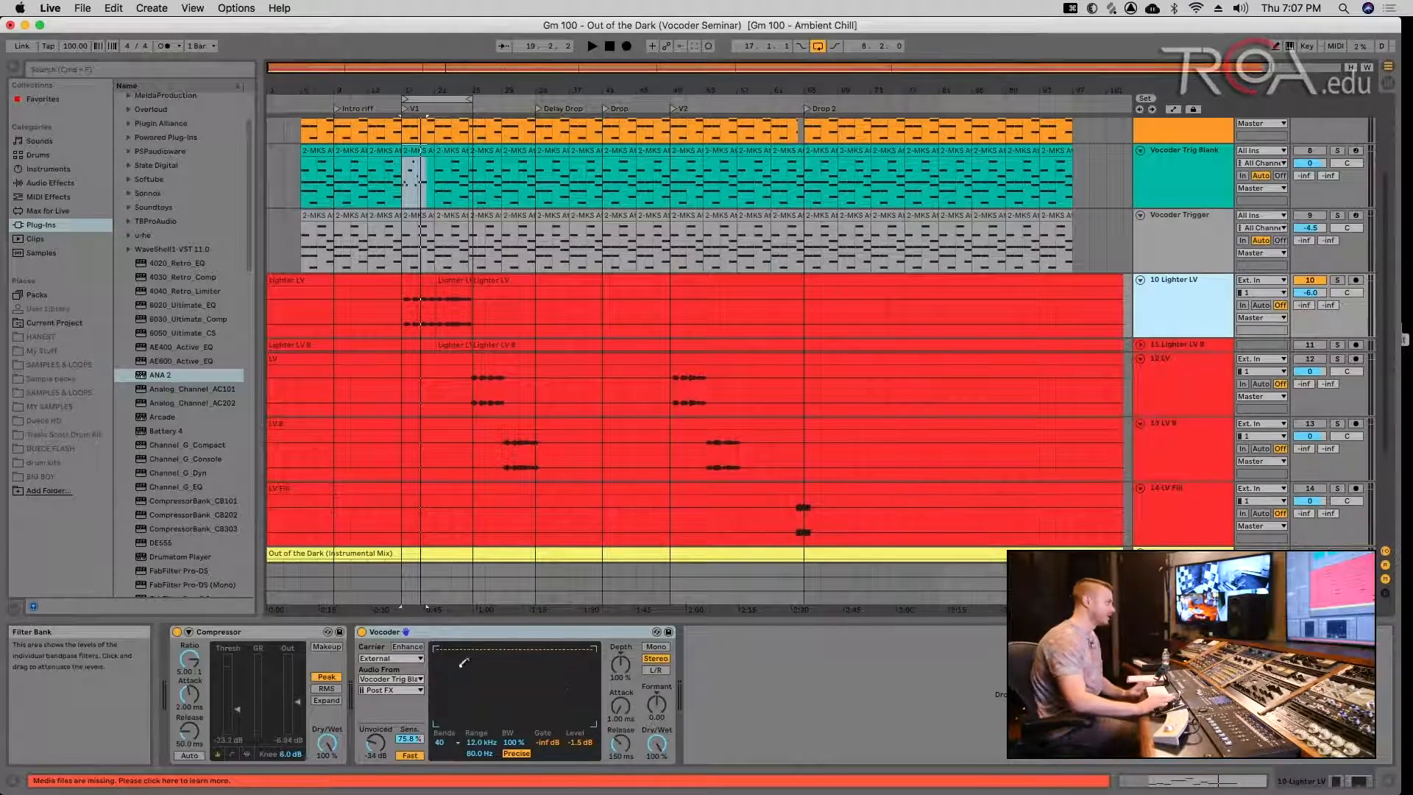
pyautogui.click(417, 659)
pyautogui.click(417, 659)
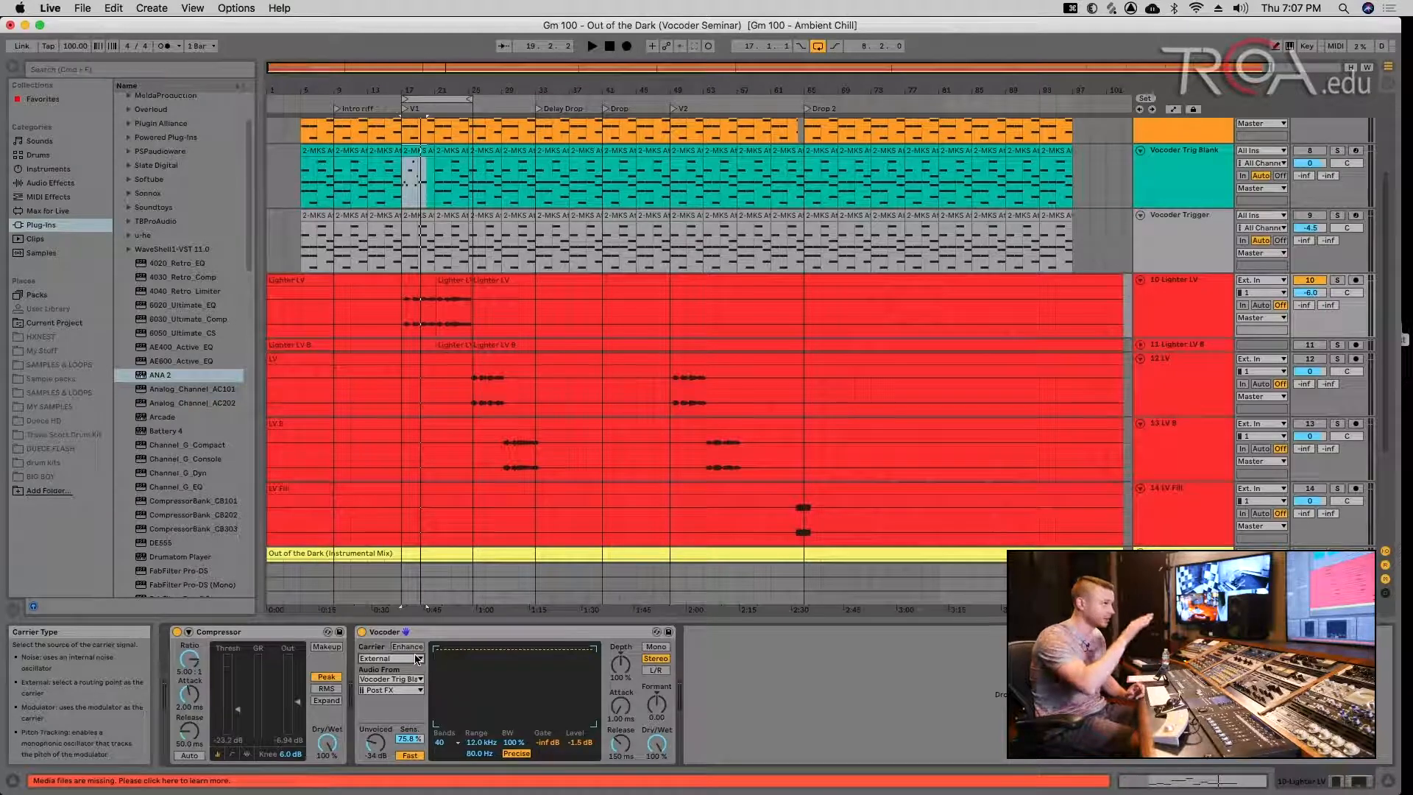
pyautogui.click(439, 309)
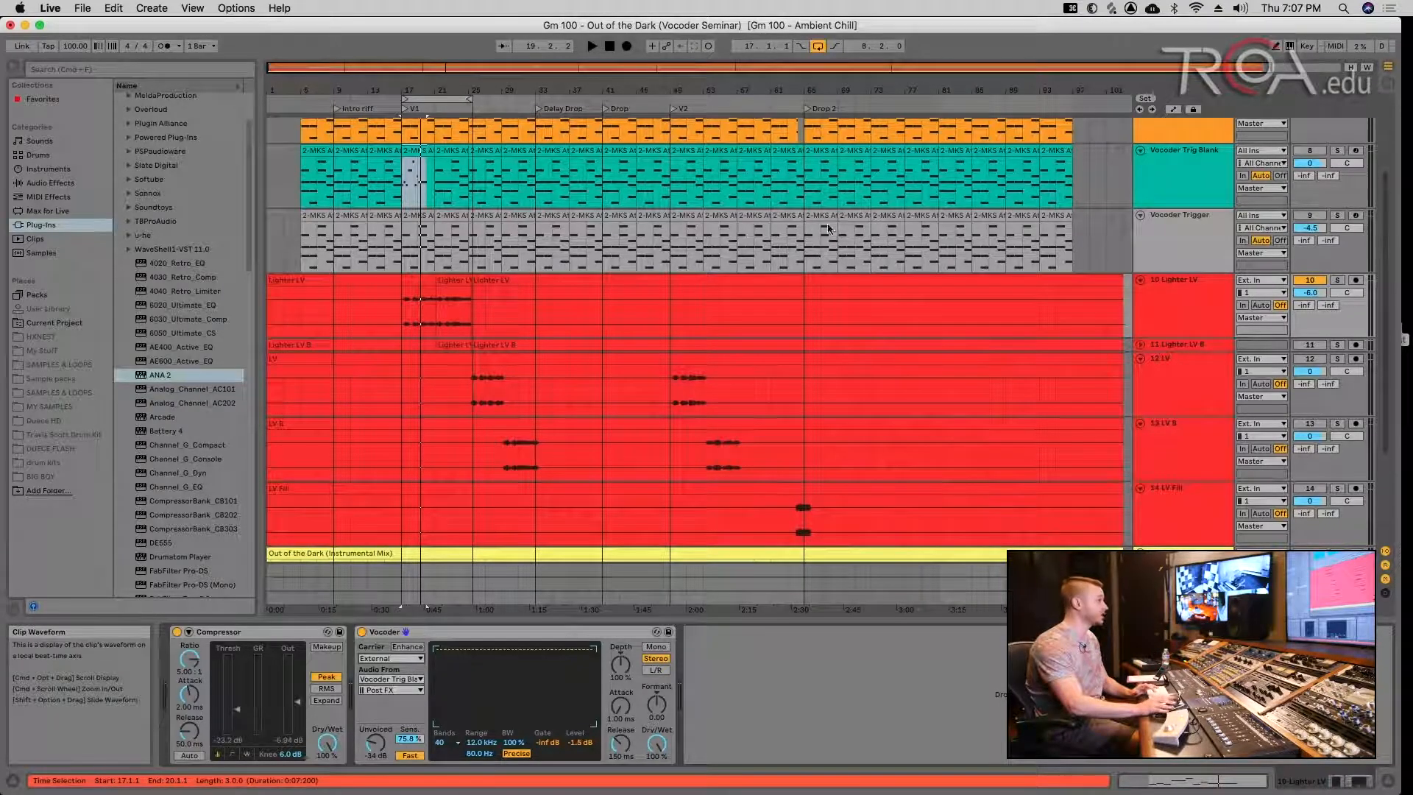
# - Browse neighbouring ANA 2 presets on Vocoder Trig Blank, load Flute Mello, and audition it as the vocoder carrier
pyautogui.click(1160, 171)
pyautogui.press('space')
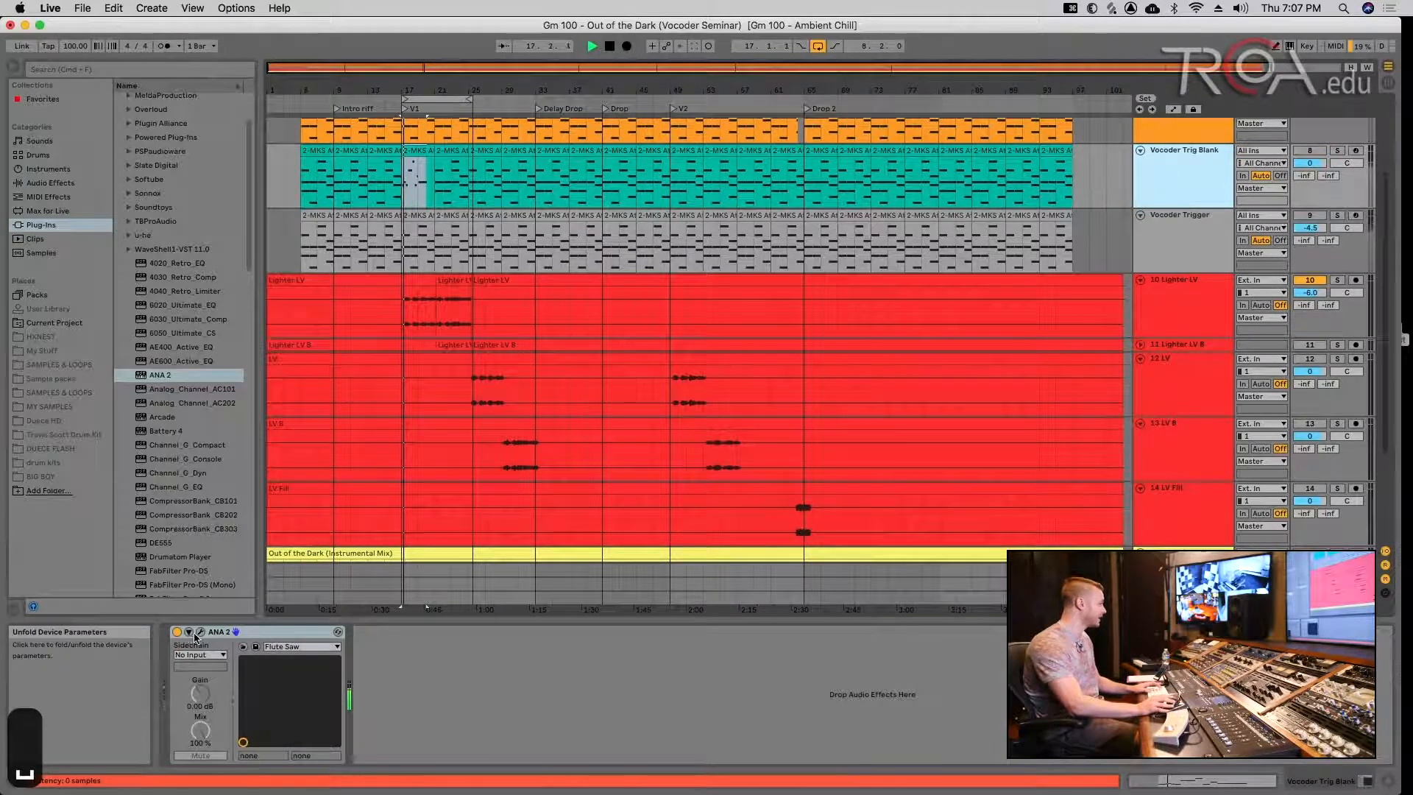
pyautogui.click(200, 632)
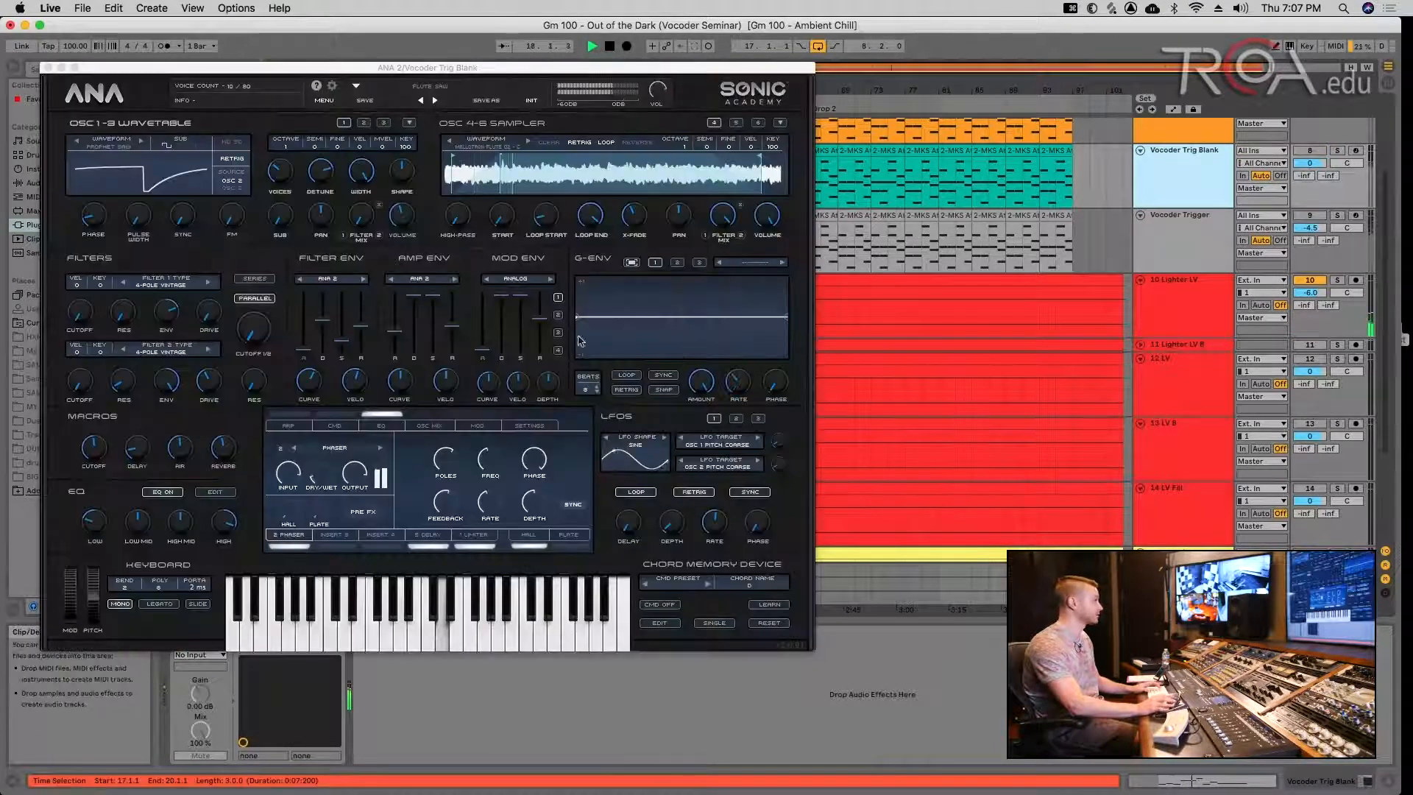
pyautogui.click(436, 101)
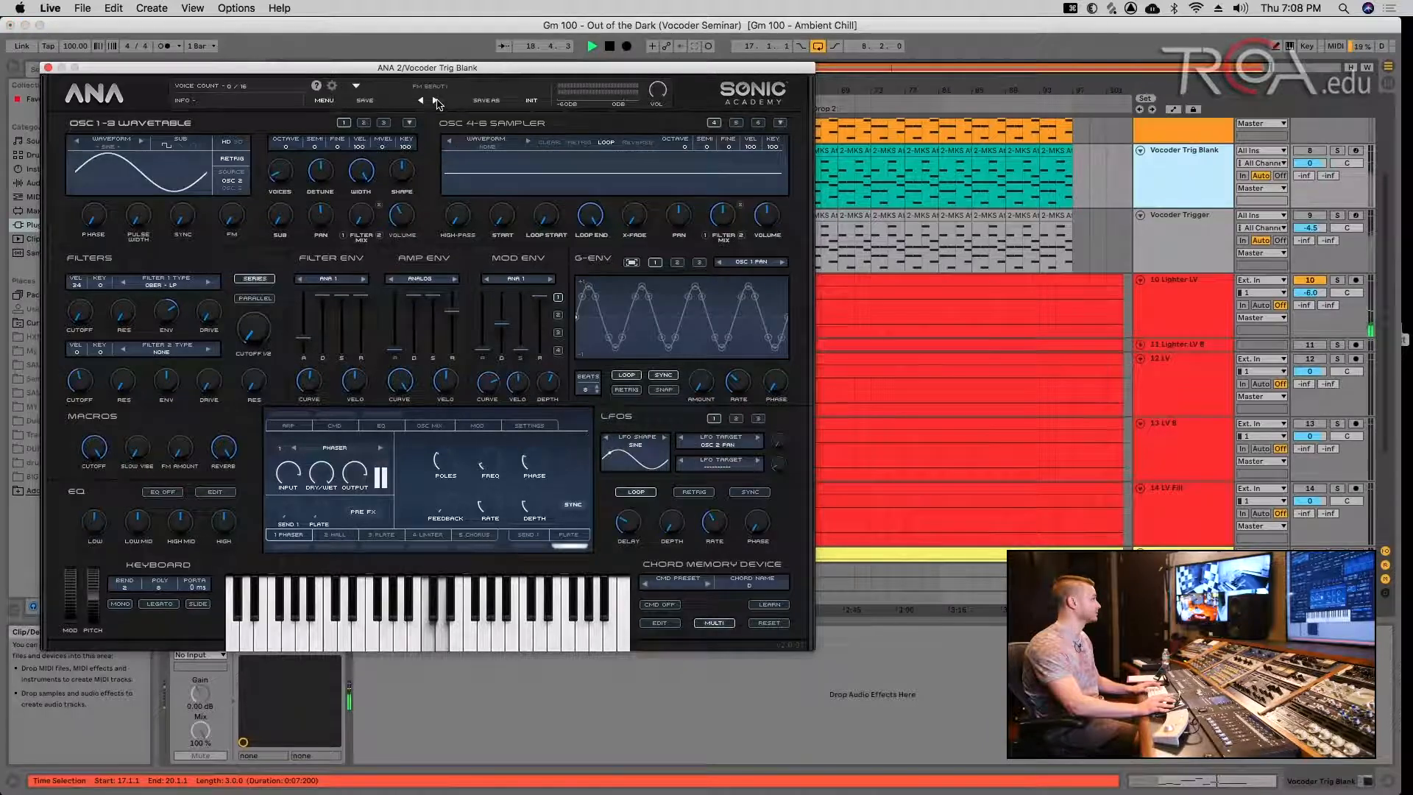
pyautogui.press('space')
pyautogui.click(420, 101)
pyautogui.click(420, 101)
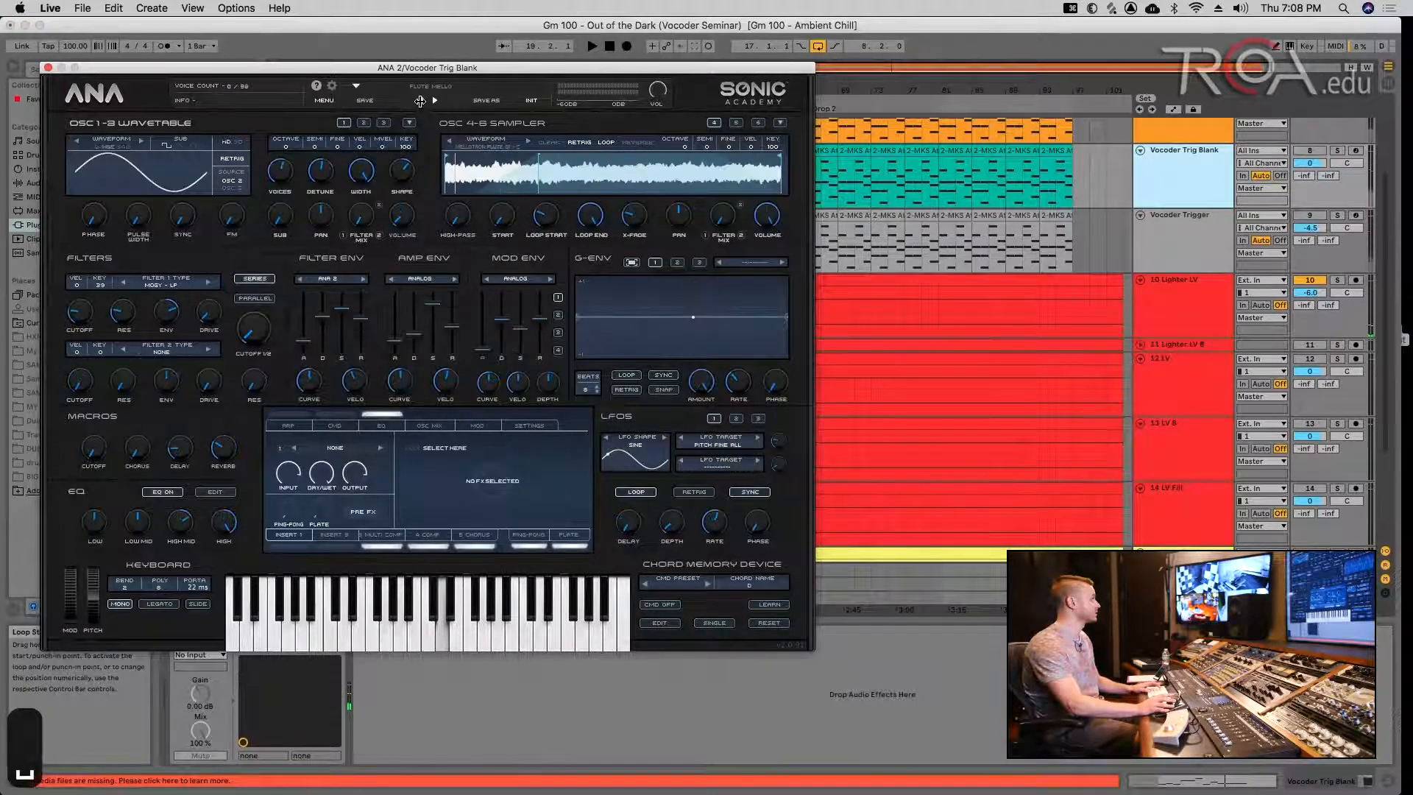
pyautogui.press('space')
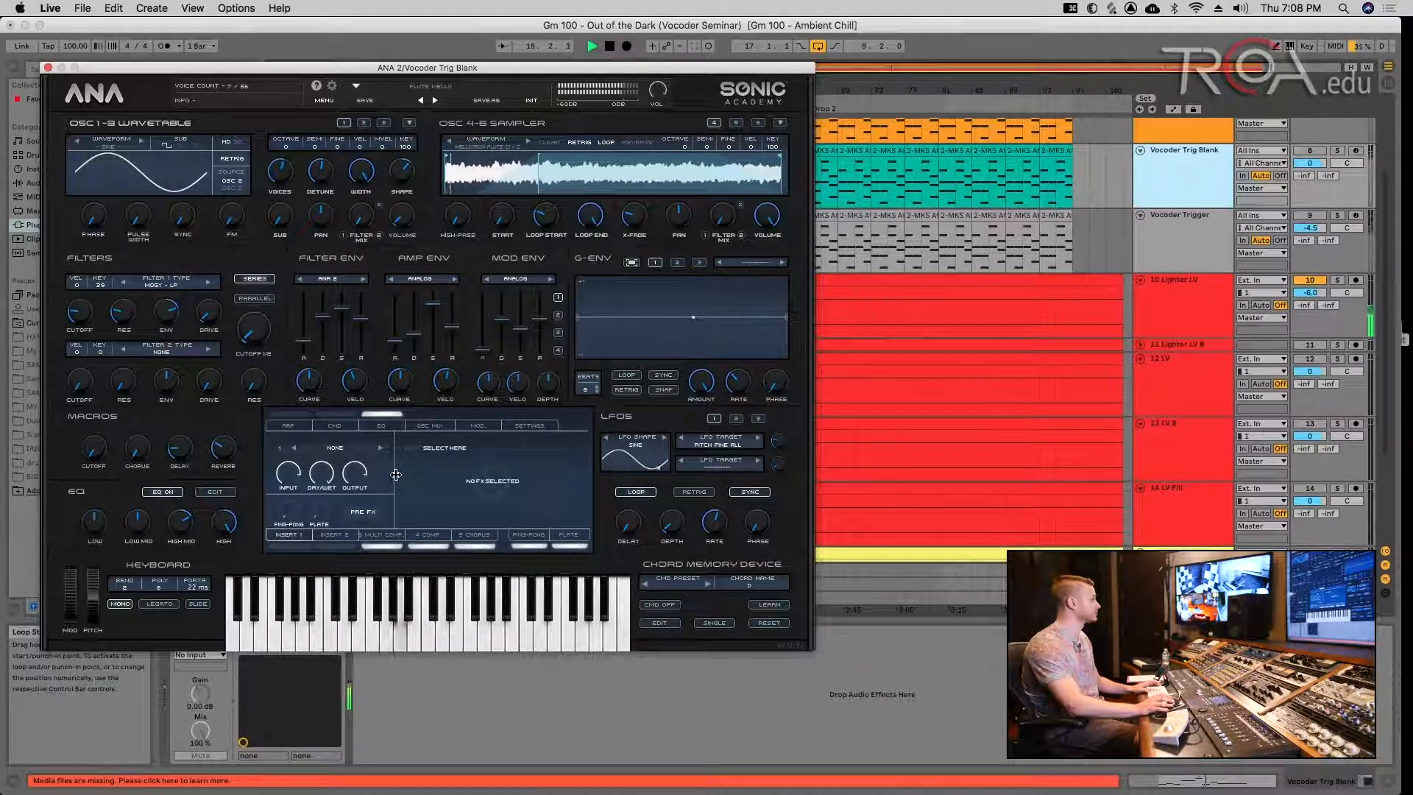
pyautogui.press('space')
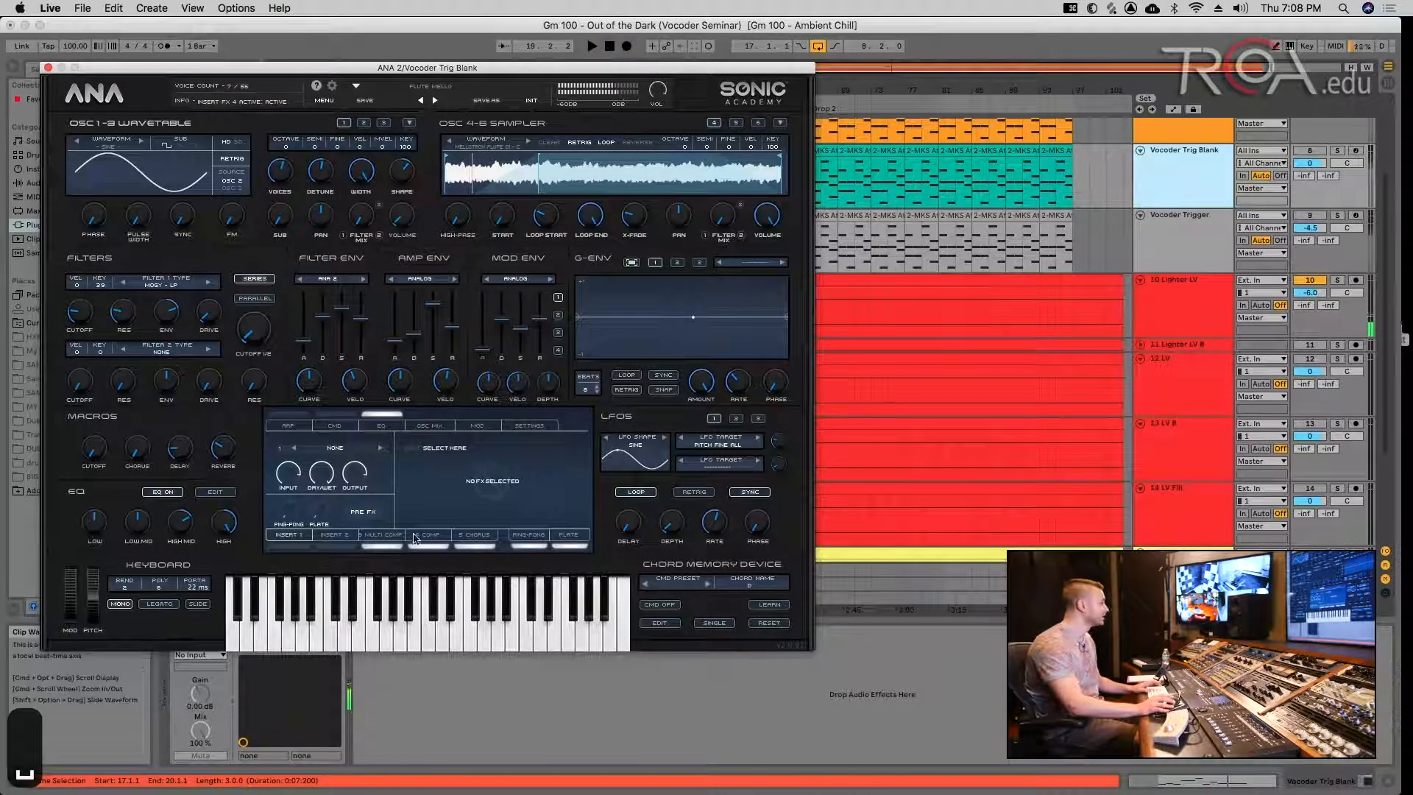
# - Add a Plate reverb to ANA 2's second insert effect slot
pyautogui.click(334, 540)
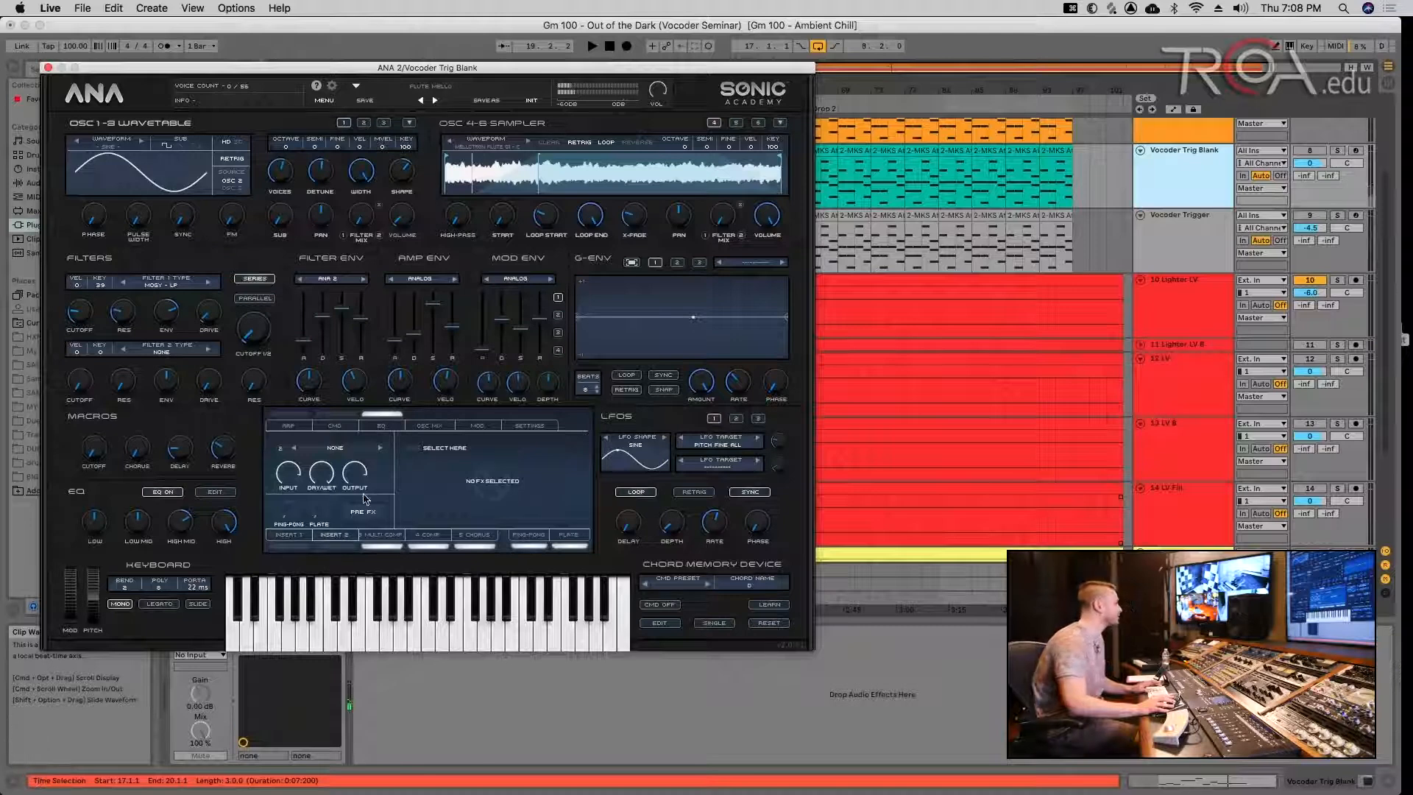
pyautogui.click(354, 451)
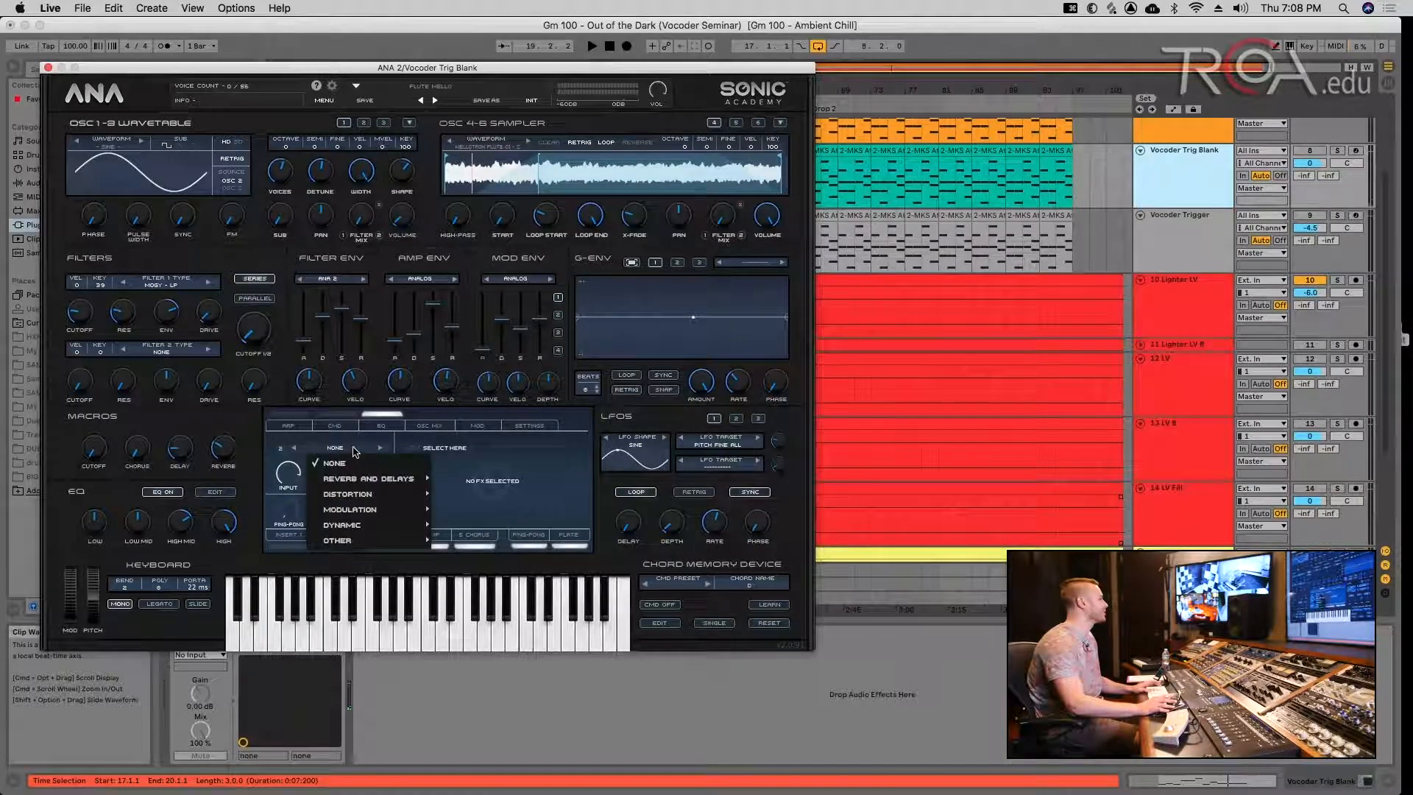
pyautogui.moveTo(397, 479)
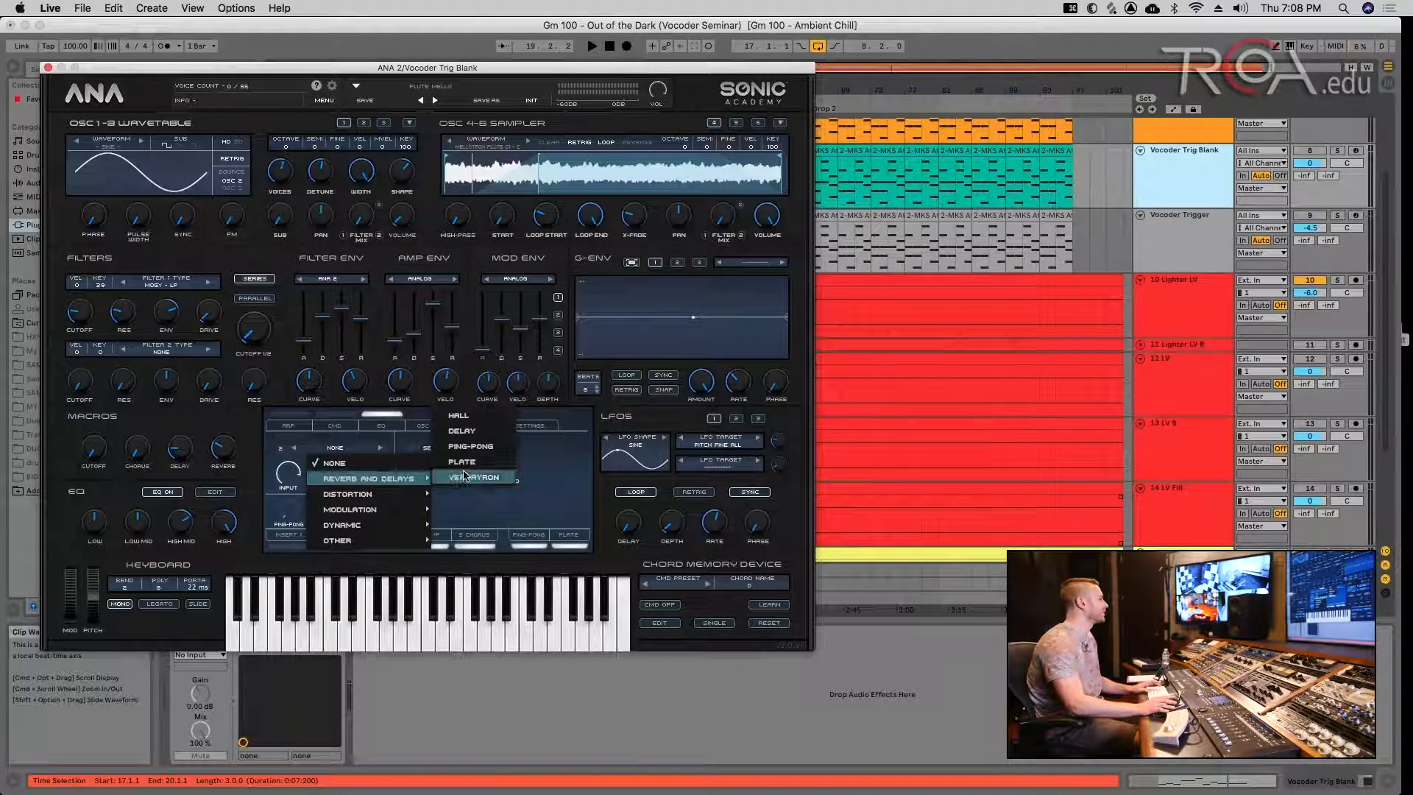
pyautogui.click(466, 462)
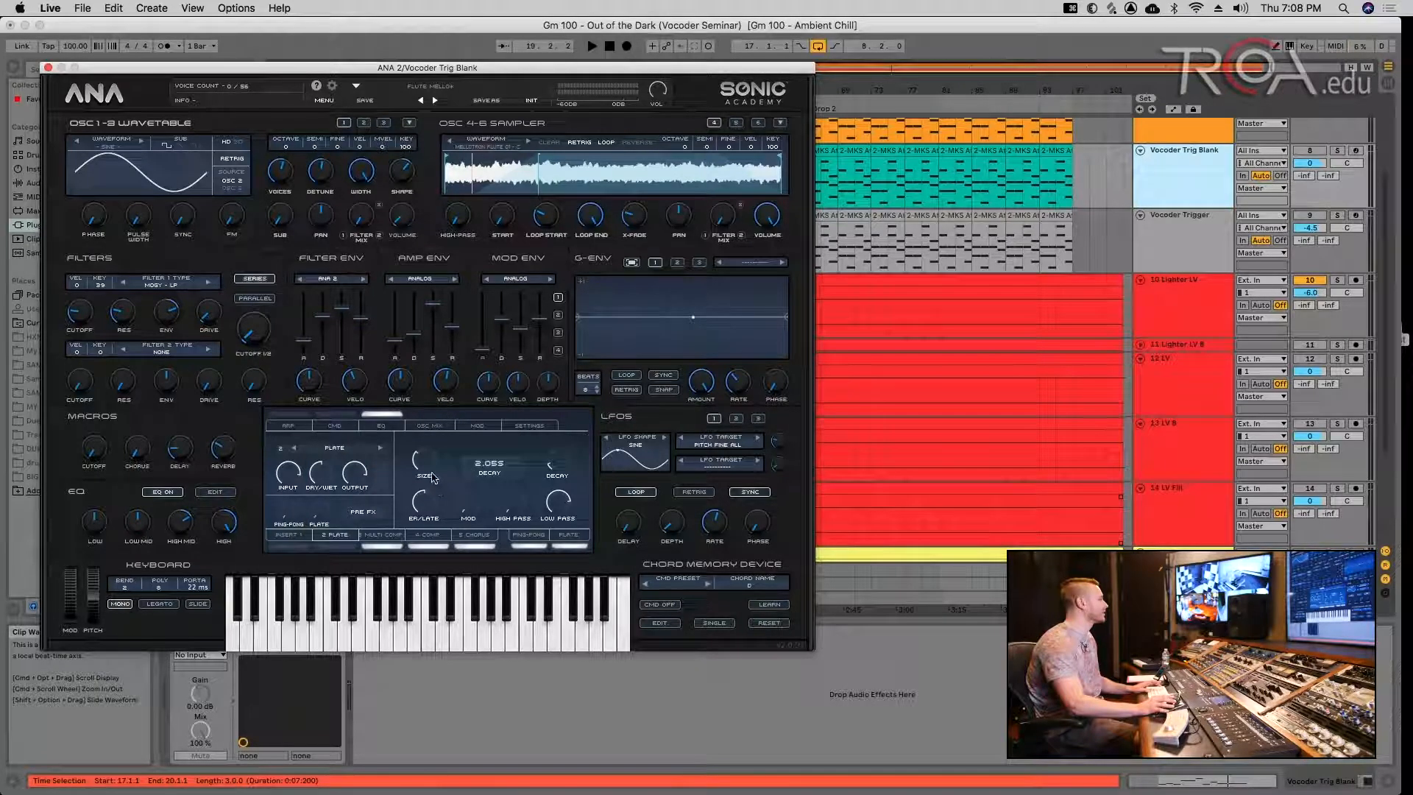
# - Set the Plate reverb's decay to 7.62 s, compare it bypassed and active during playback, and close ANA 2
pyautogui.press('space')
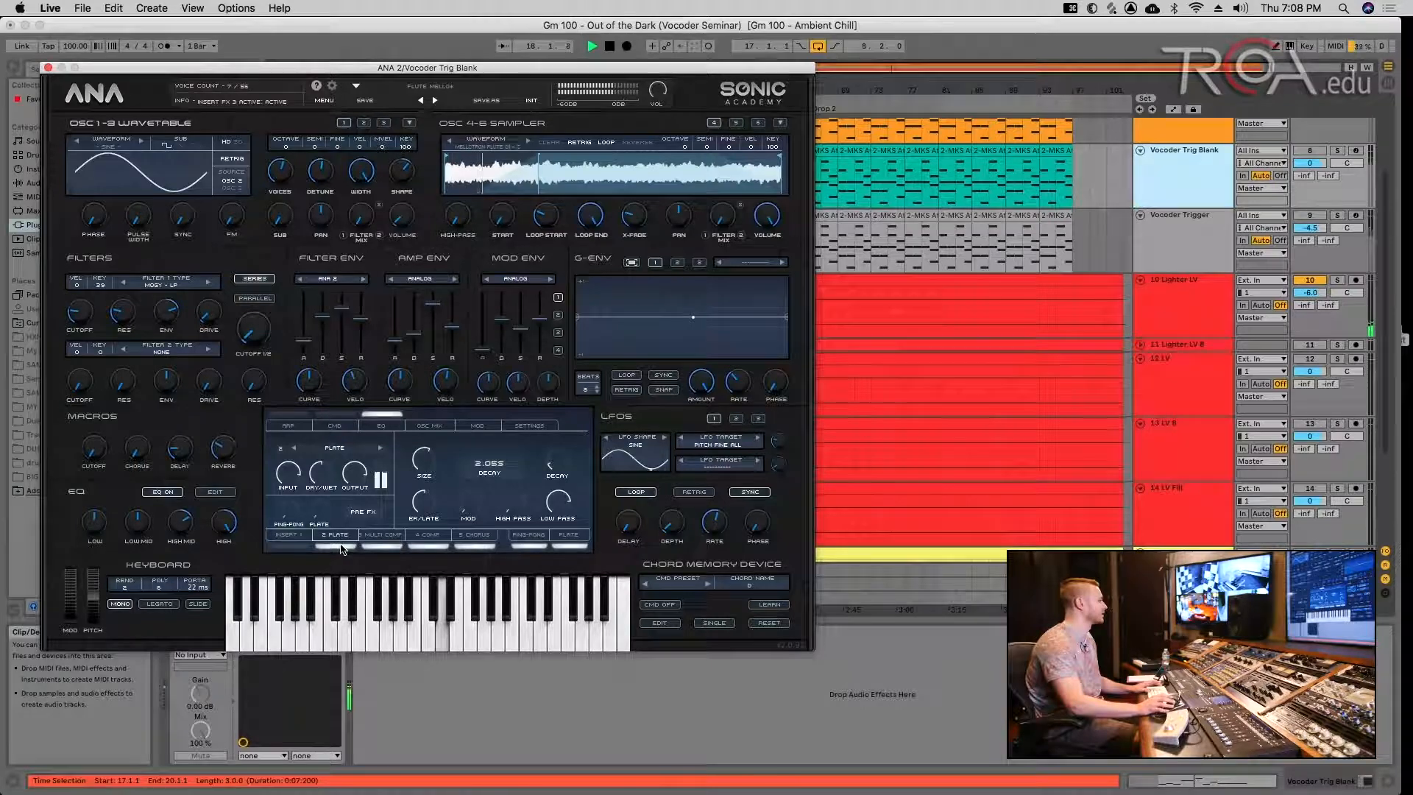
pyautogui.moveTo(552, 464); pyautogui.dragTo(581, 395)
pyautogui.press('space')
pyautogui.press('space')
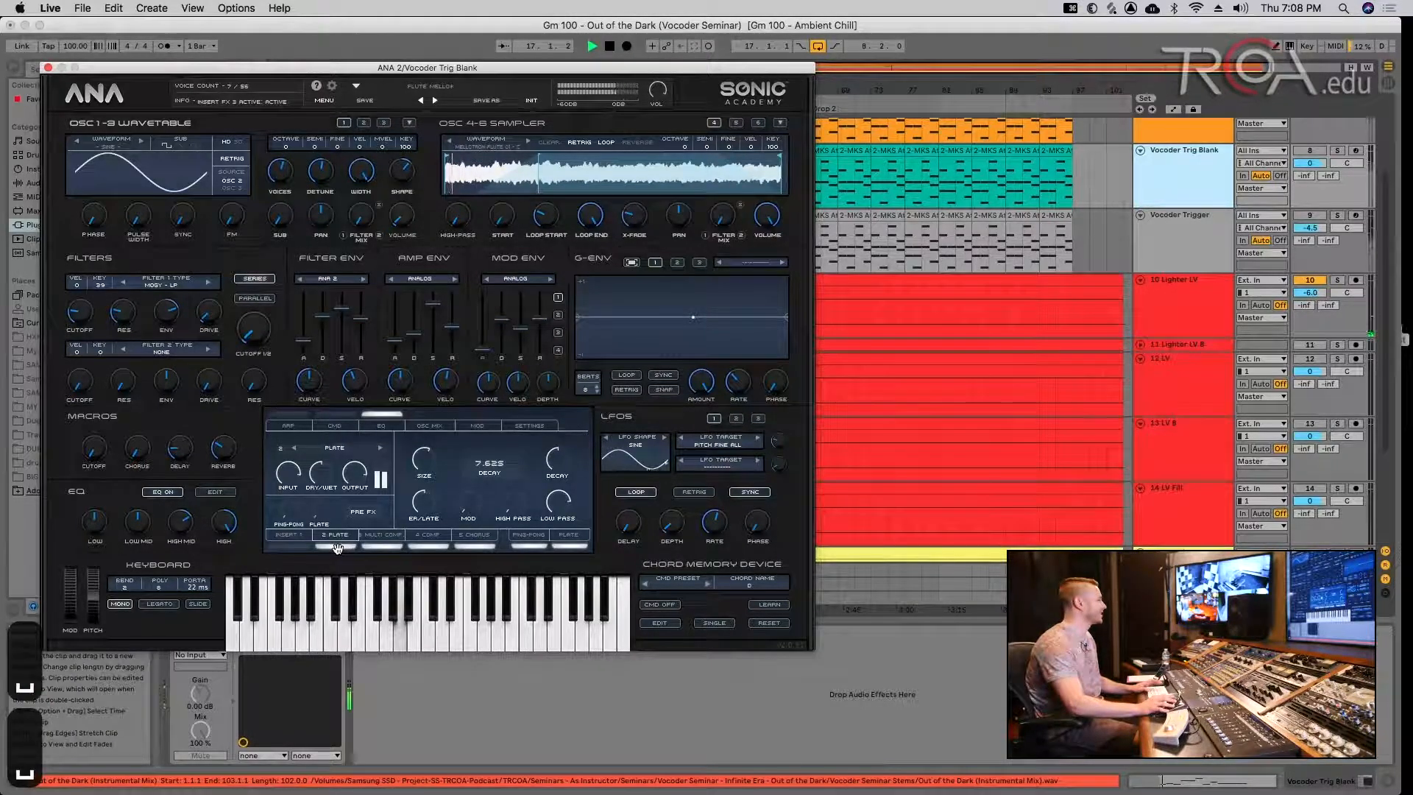
pyautogui.click(334, 547)
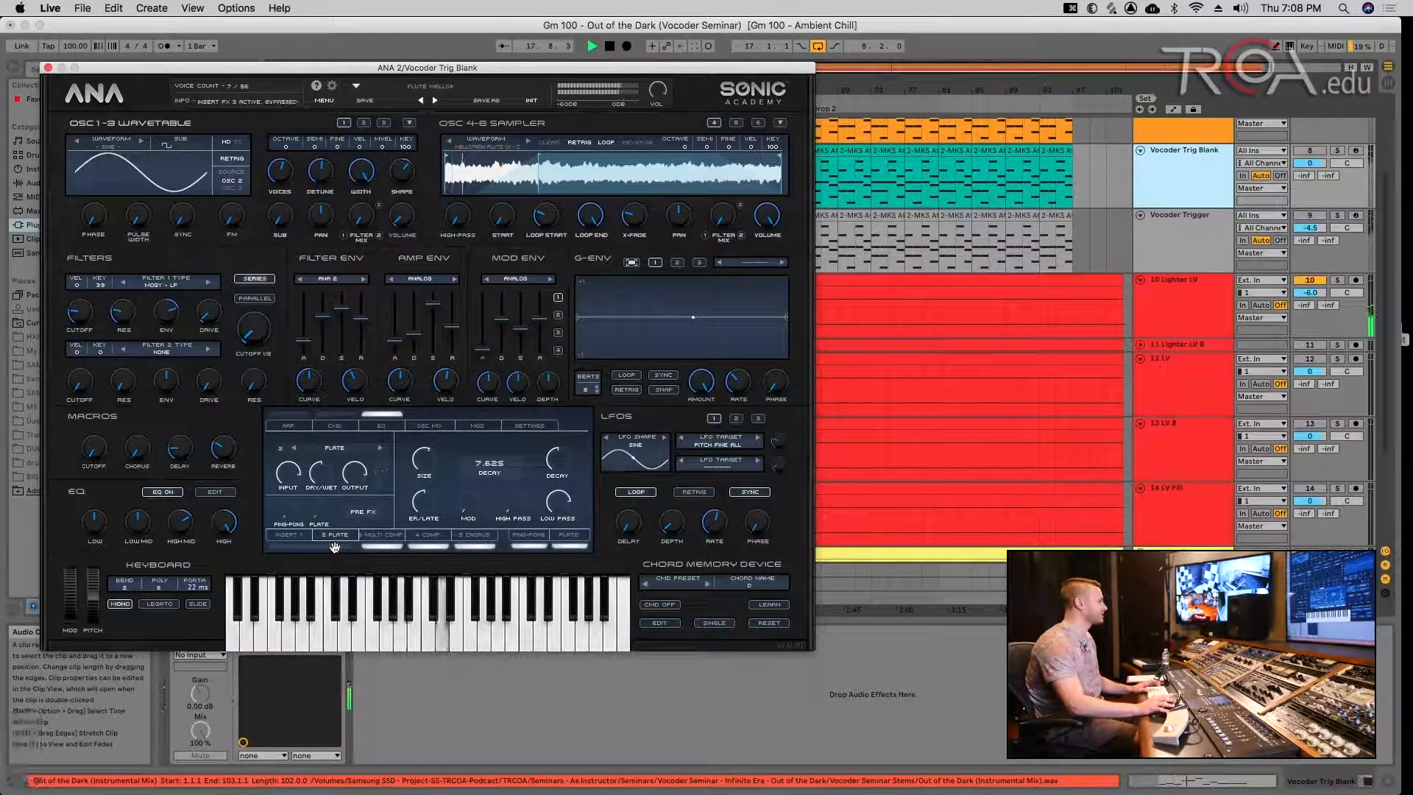
pyautogui.click(334, 546)
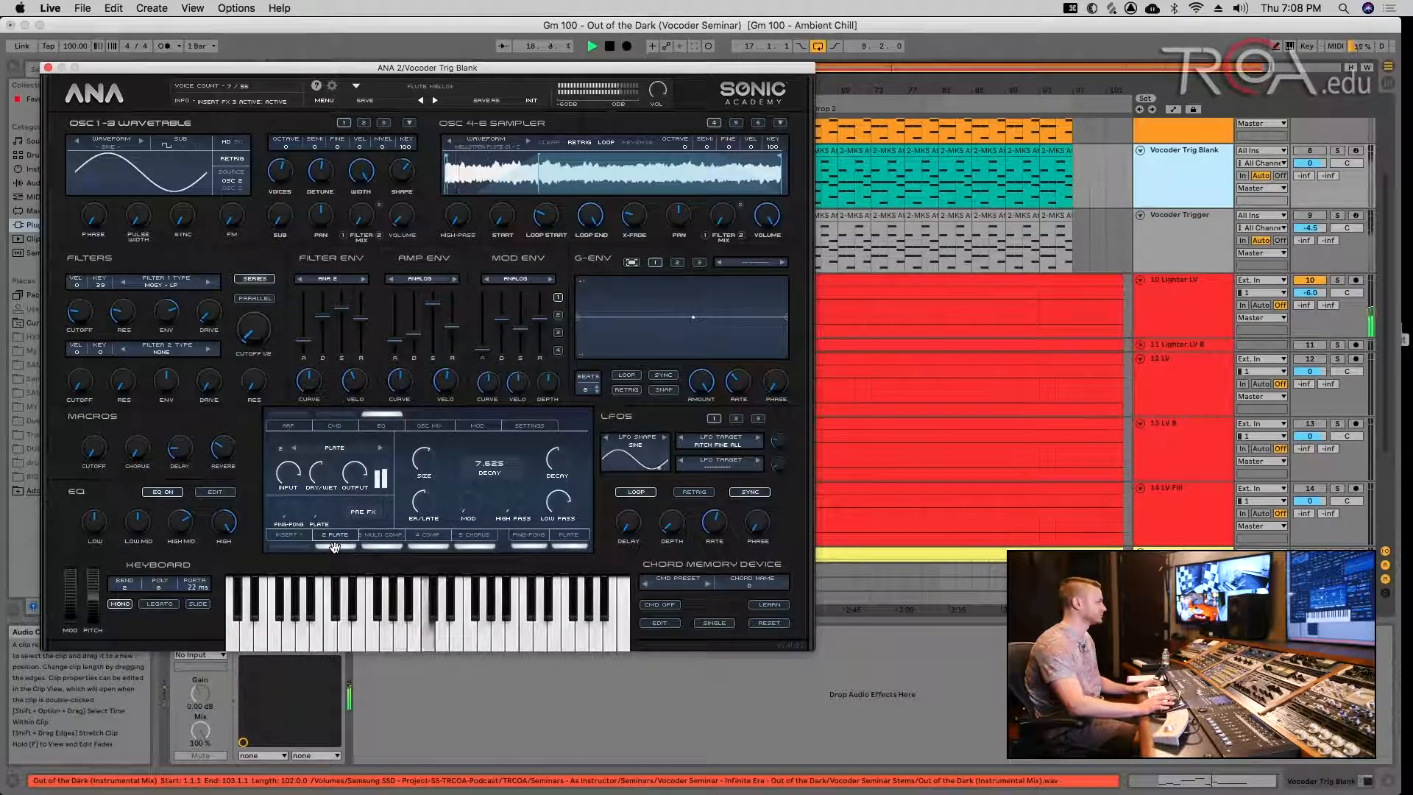
pyautogui.press('space')
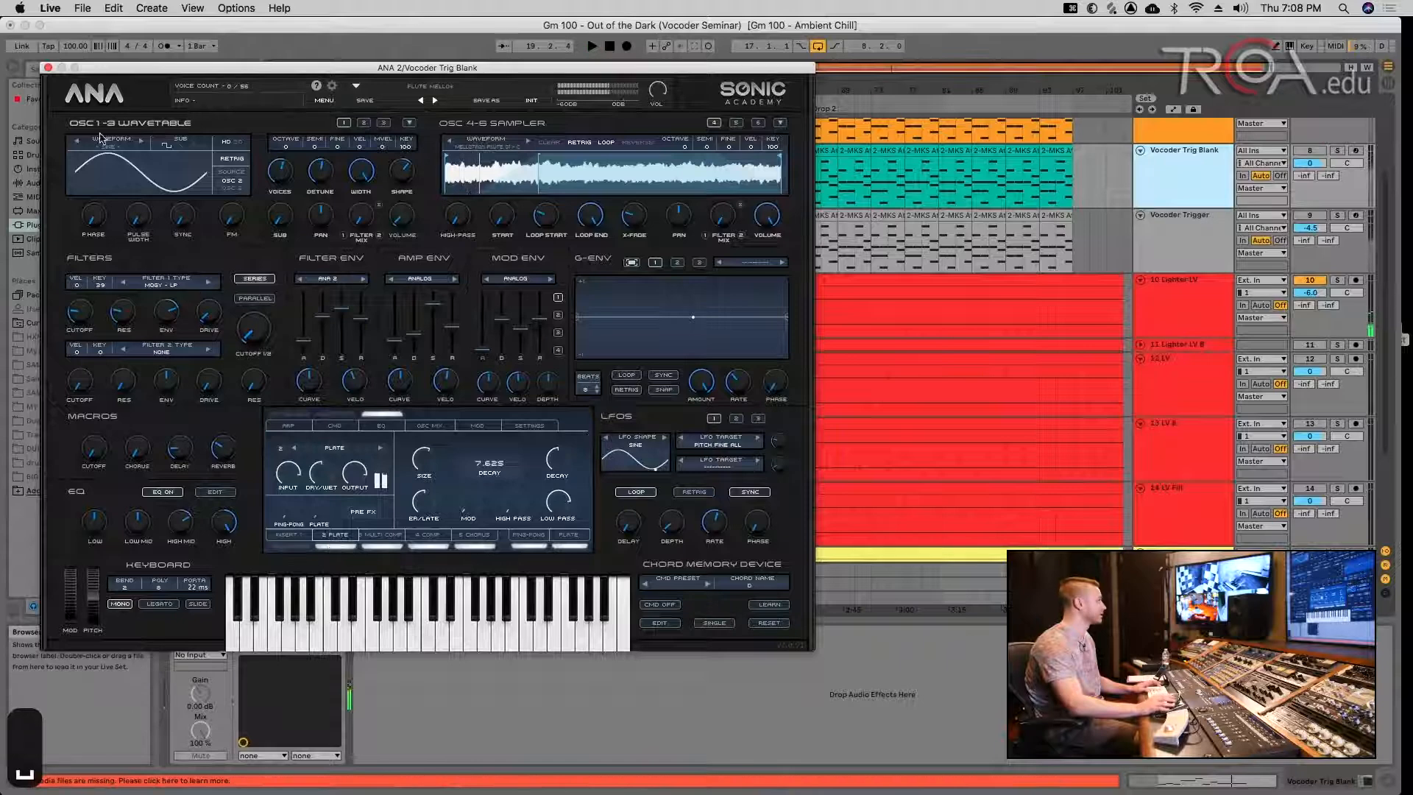
pyautogui.click(47, 67)
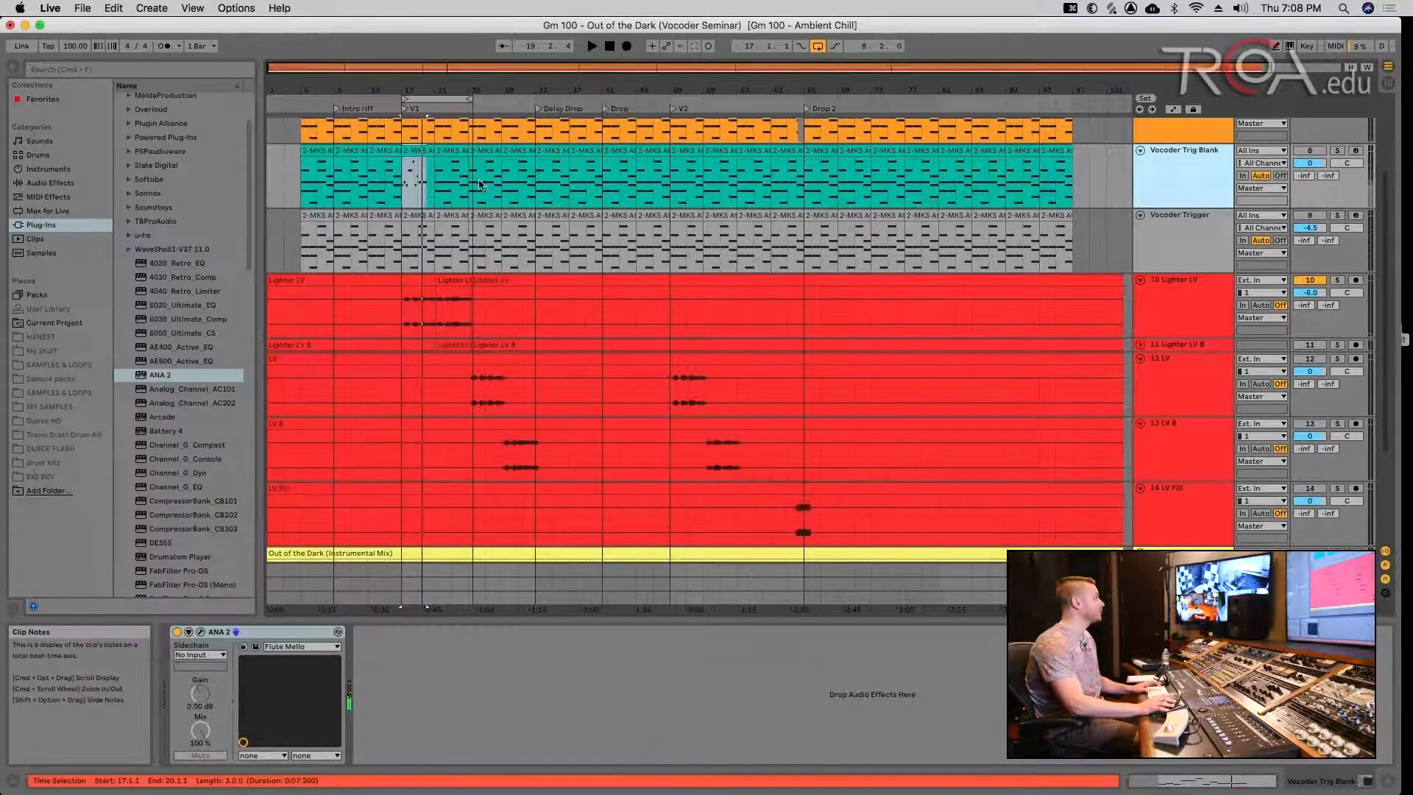
# - Reset the Lighter LV track's volume to 0 dB and audition the vocoded verse with the instrumental mix
pyautogui.click(1311, 217)
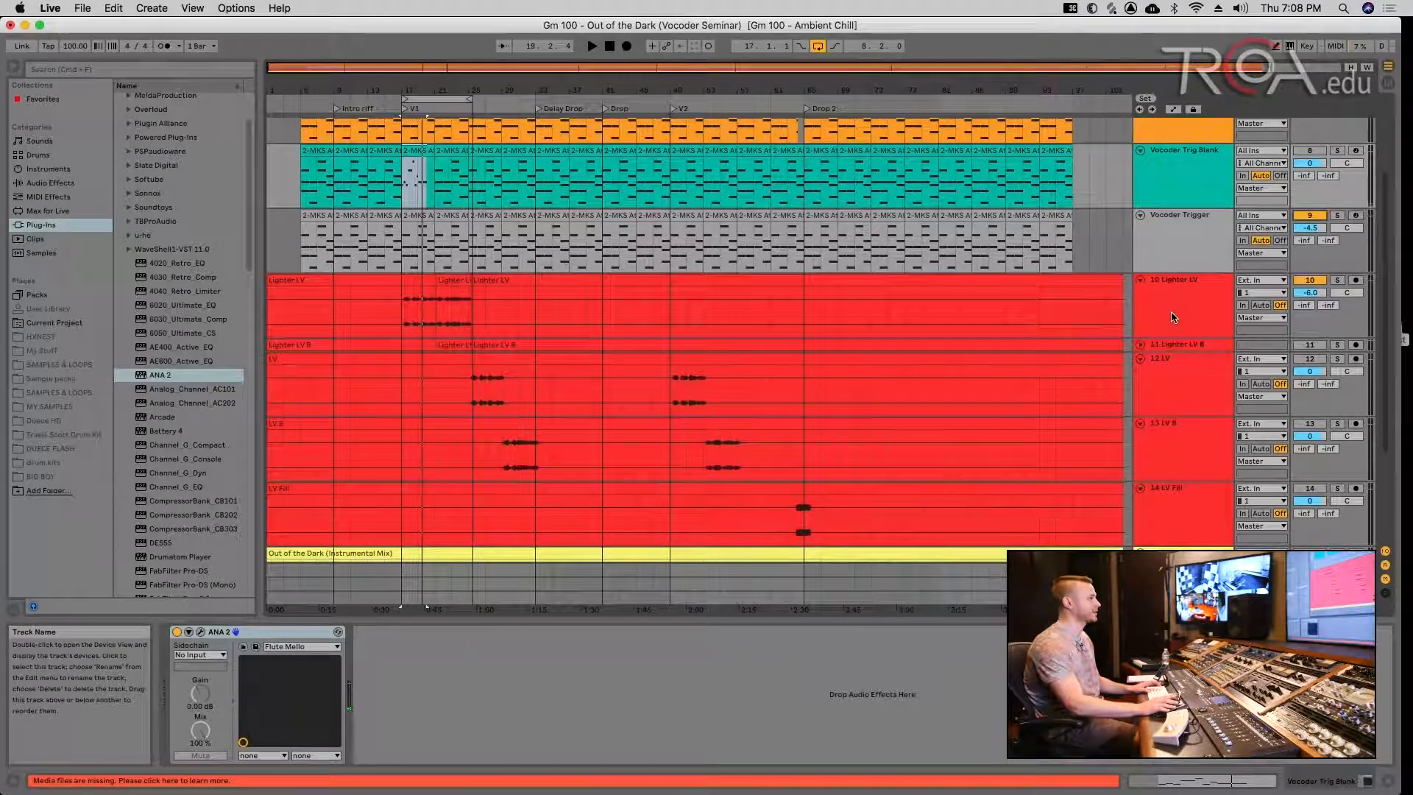
pyautogui.click(1304, 153)
pyautogui.scroll(-2, 1311, 368)
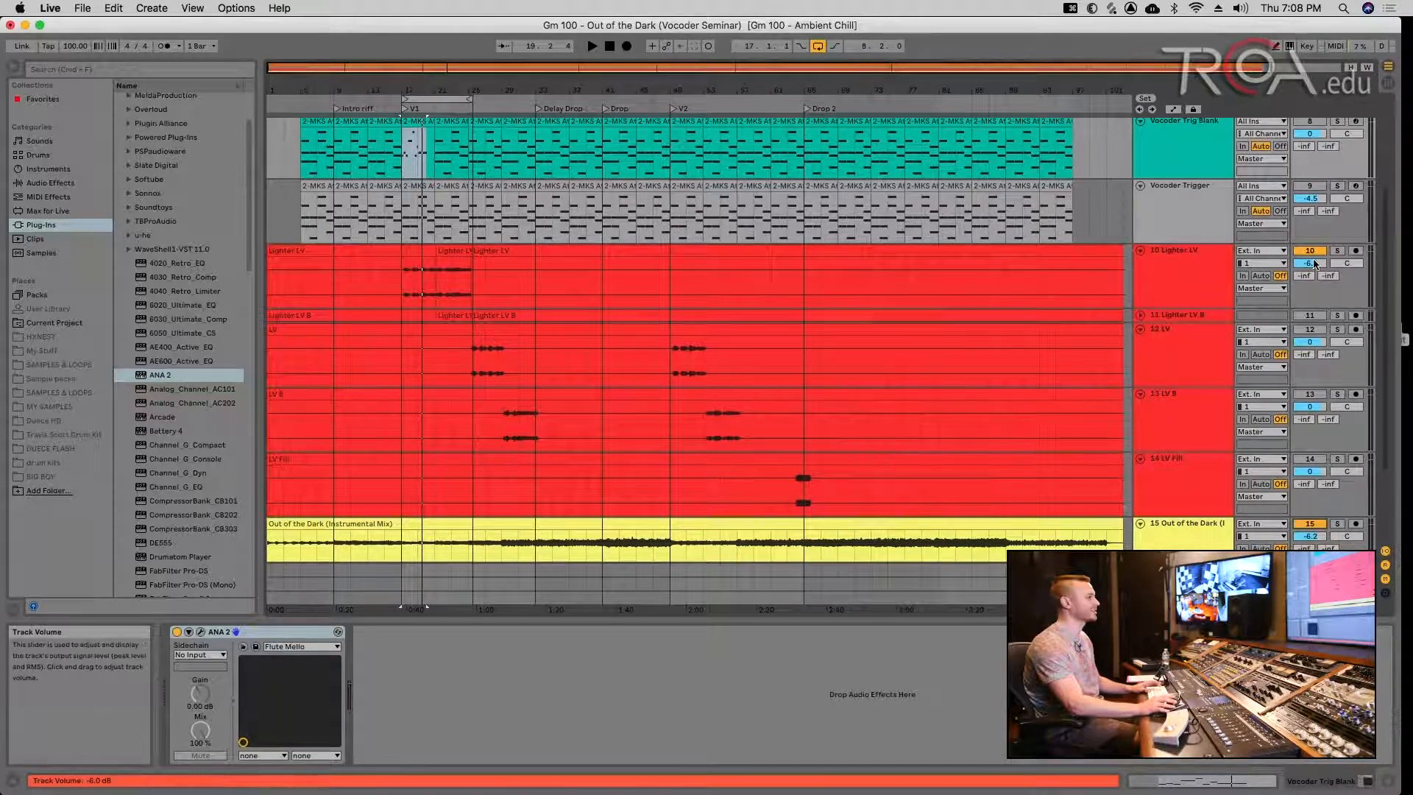
pyautogui.doubleClick(1311, 263)
pyautogui.press('space')
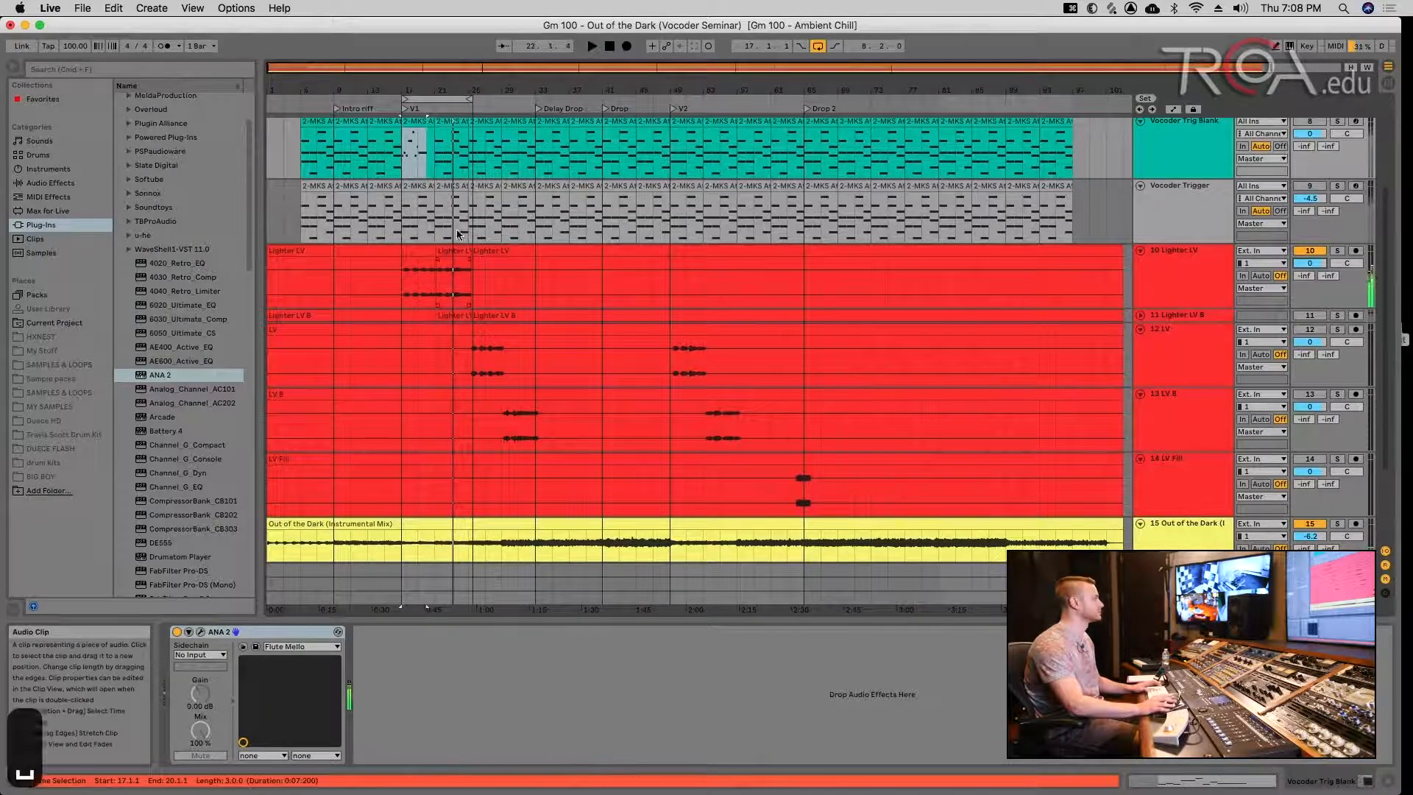
# - Open the notes of the Vocoder Trig Blank clip at bar 17 and draw a C3 note at 5.1
pyautogui.click(416, 125)
pyautogui.press('space')
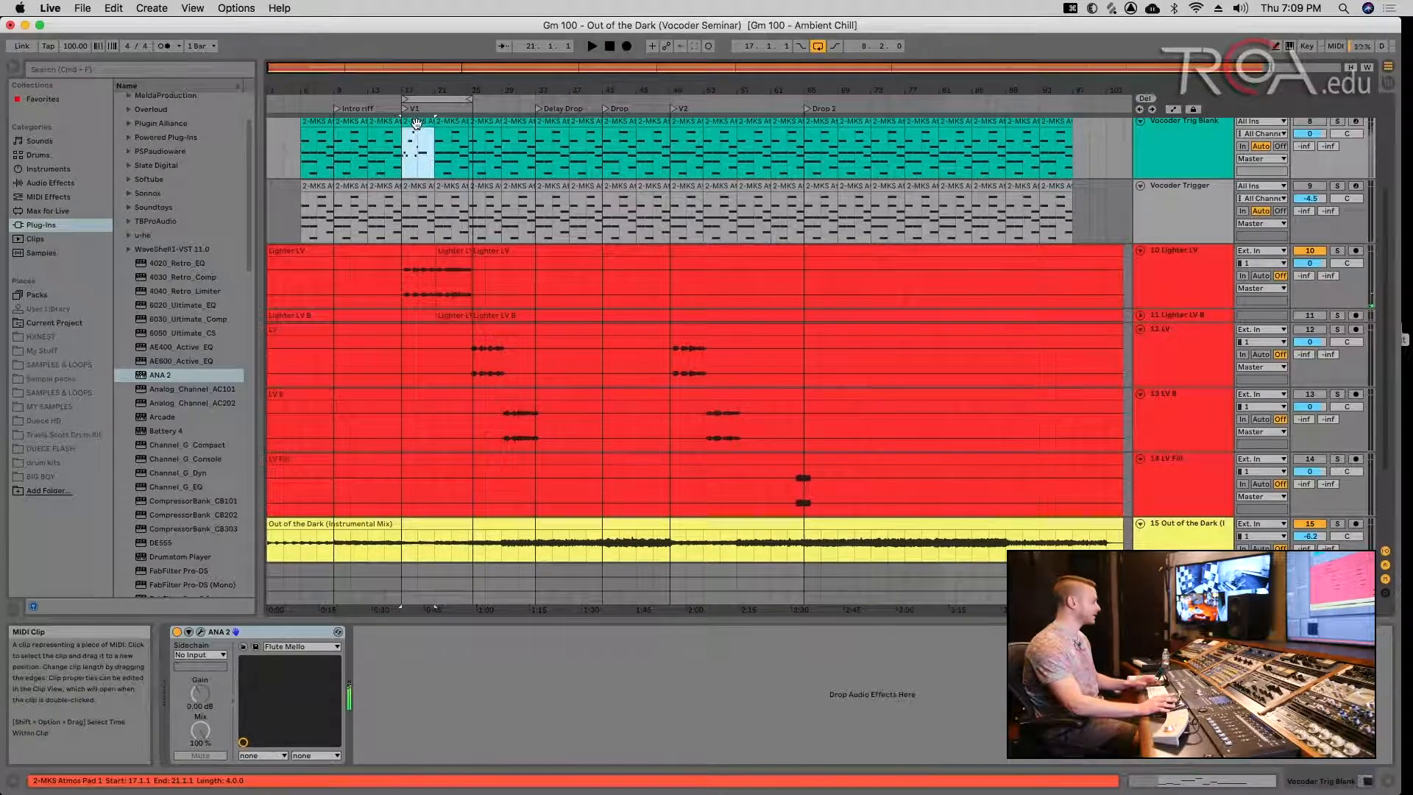
pyautogui.hotkey('shift', 'Tab')
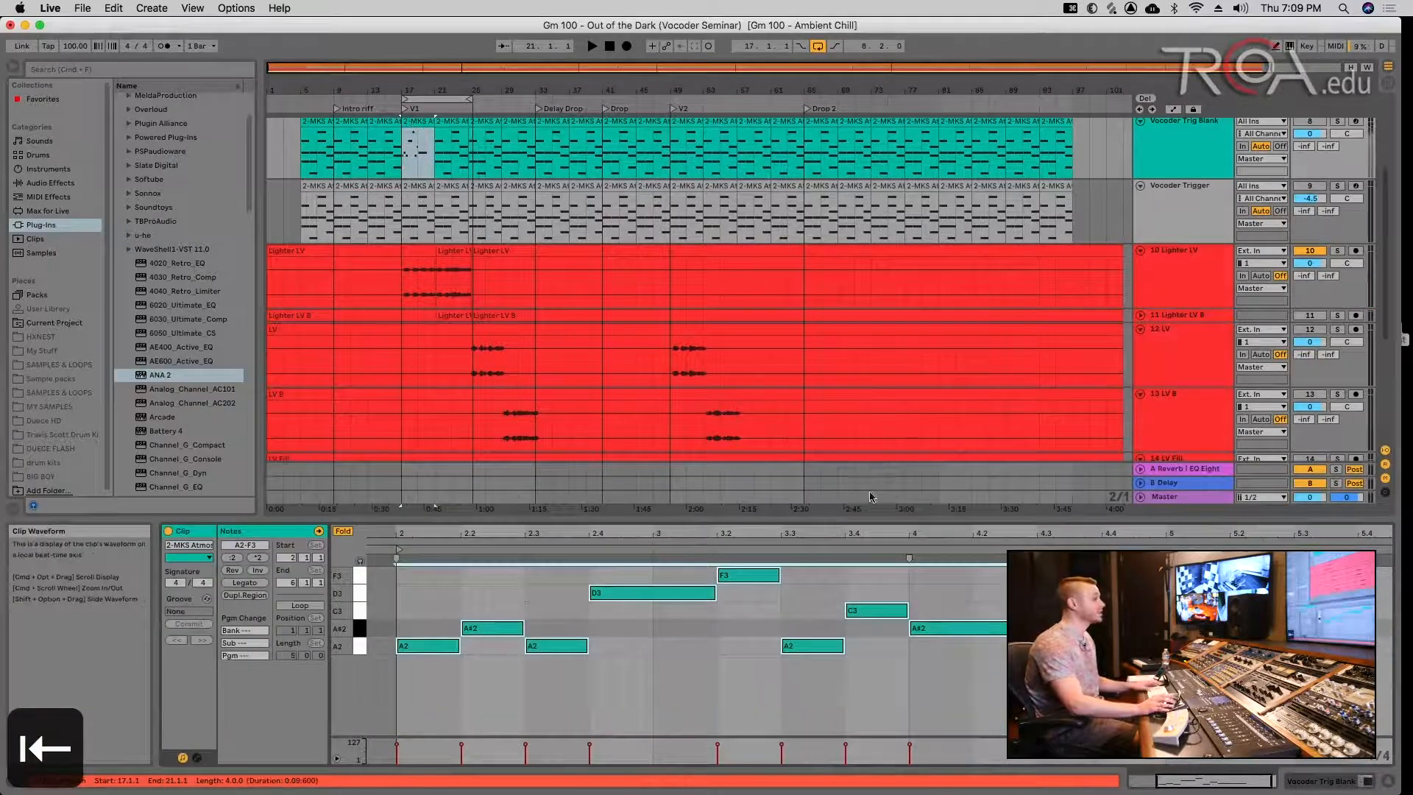
pyautogui.click(1170, 663)
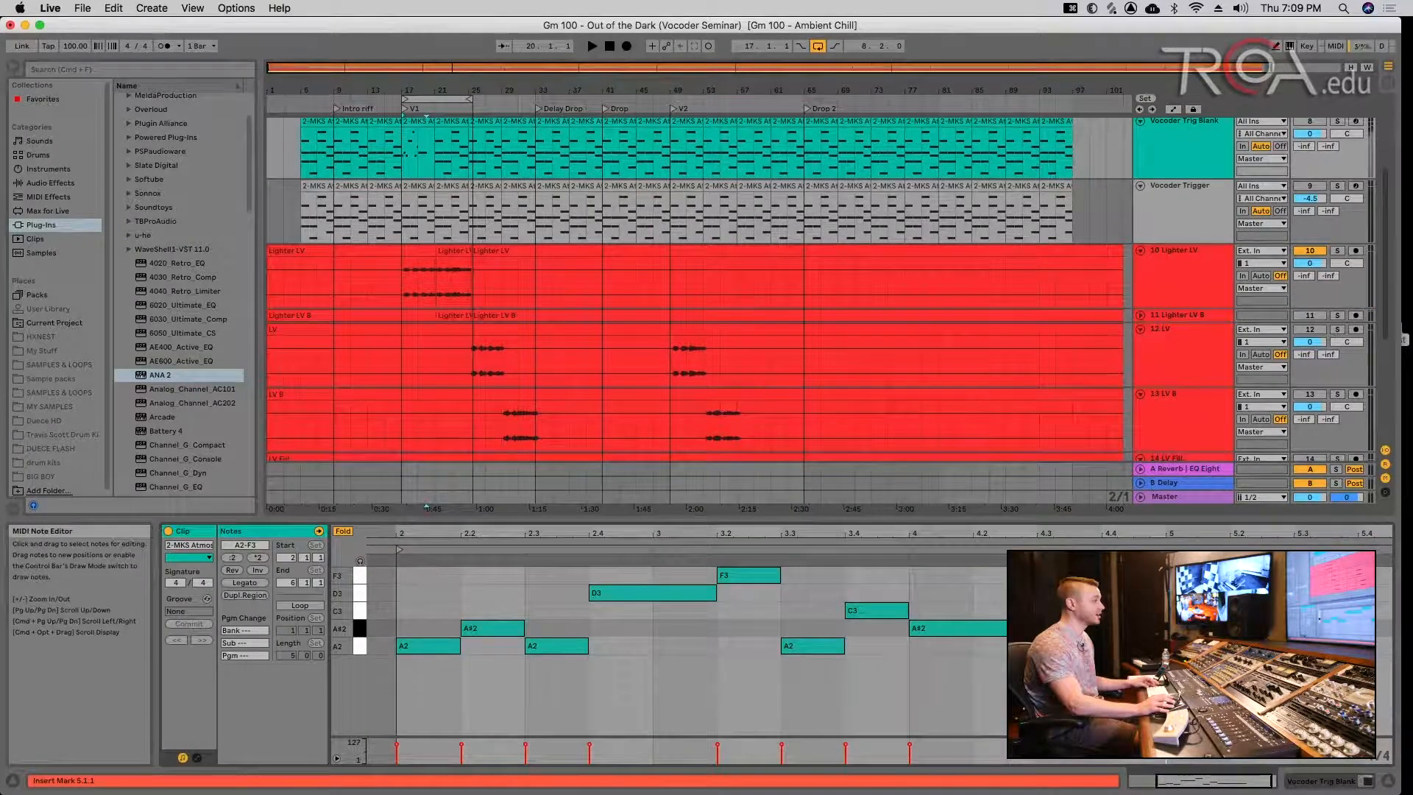
pyautogui.press('b')
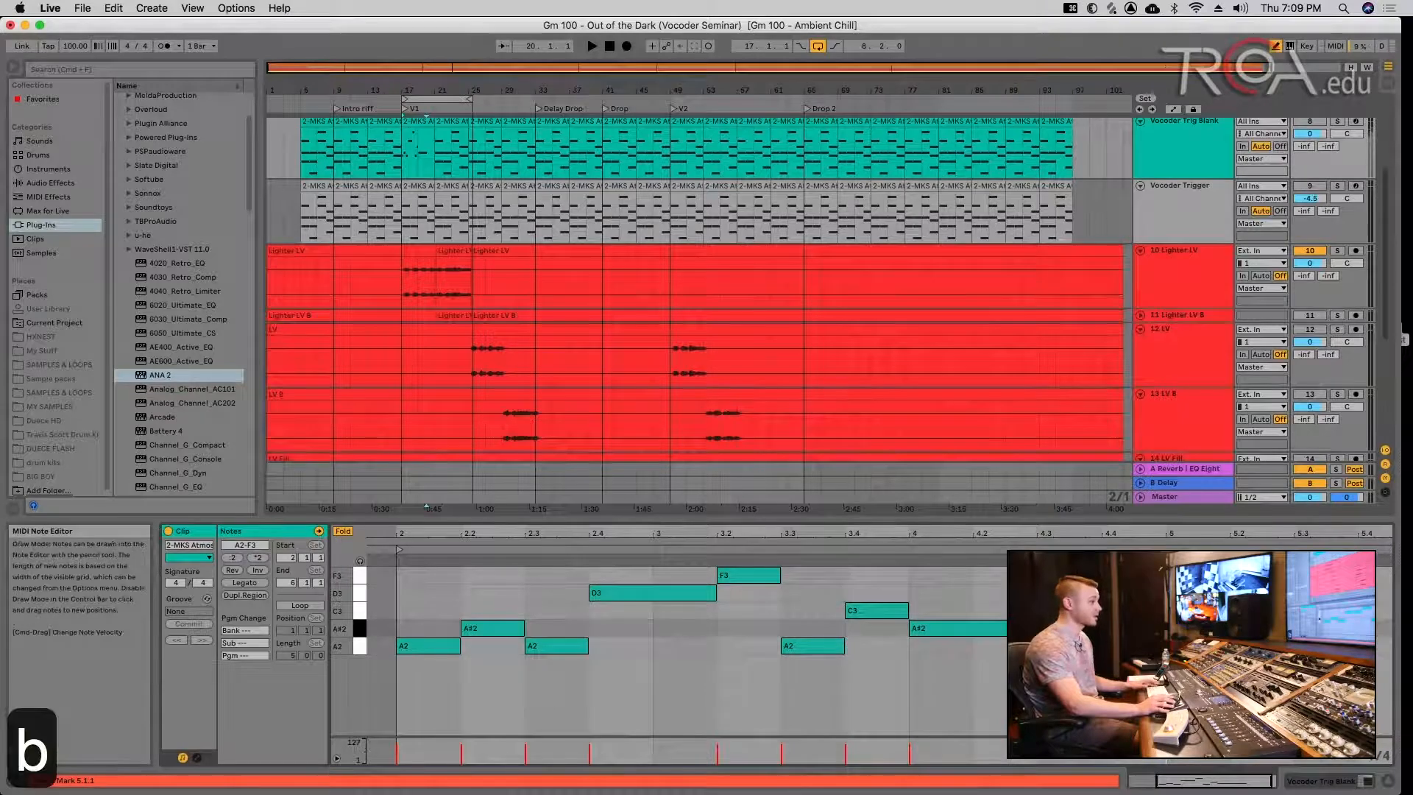
pyautogui.click(1200, 611)
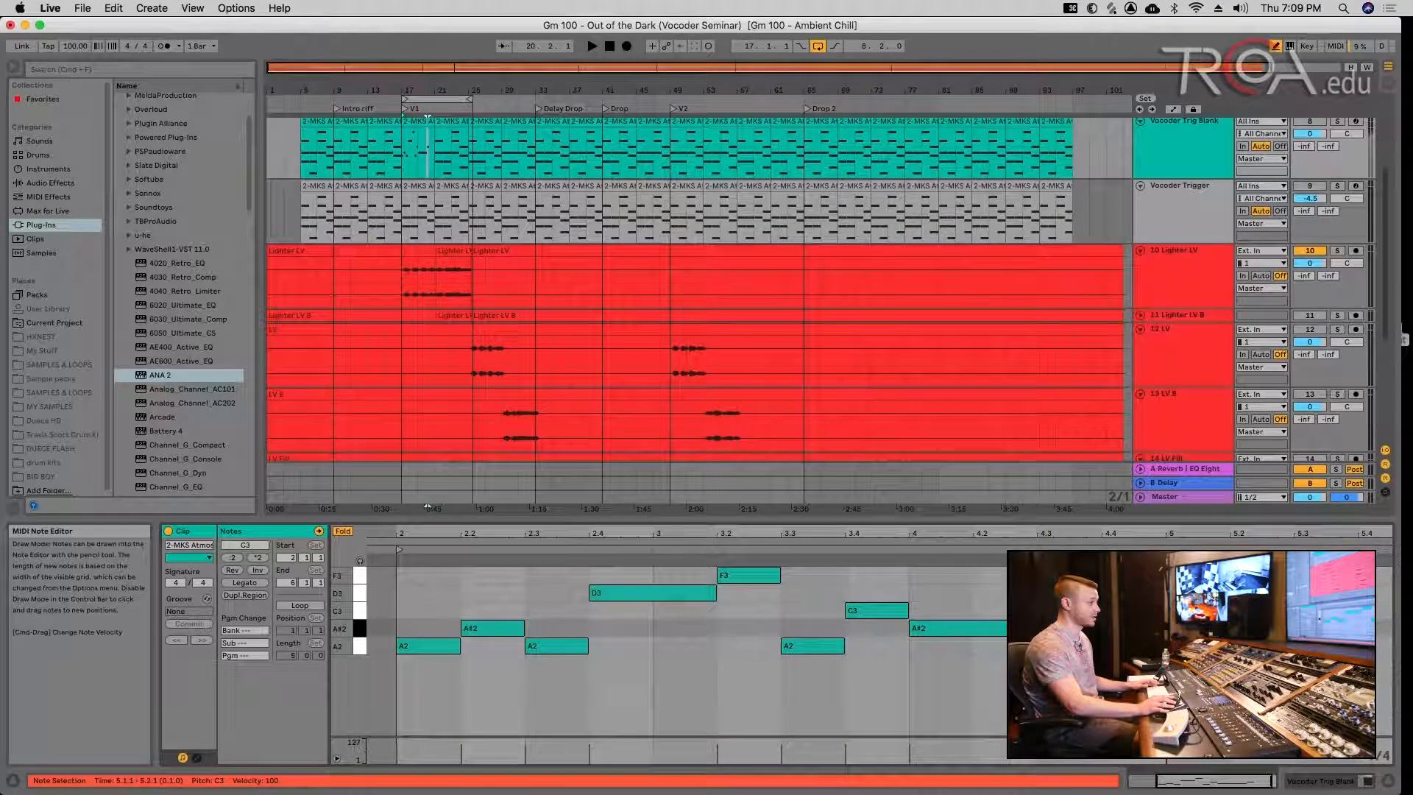
# - Try an A2 note at 5.3, remove it, and shorten the C3 at 5.1 to one beat
pyautogui.click(1340, 646)
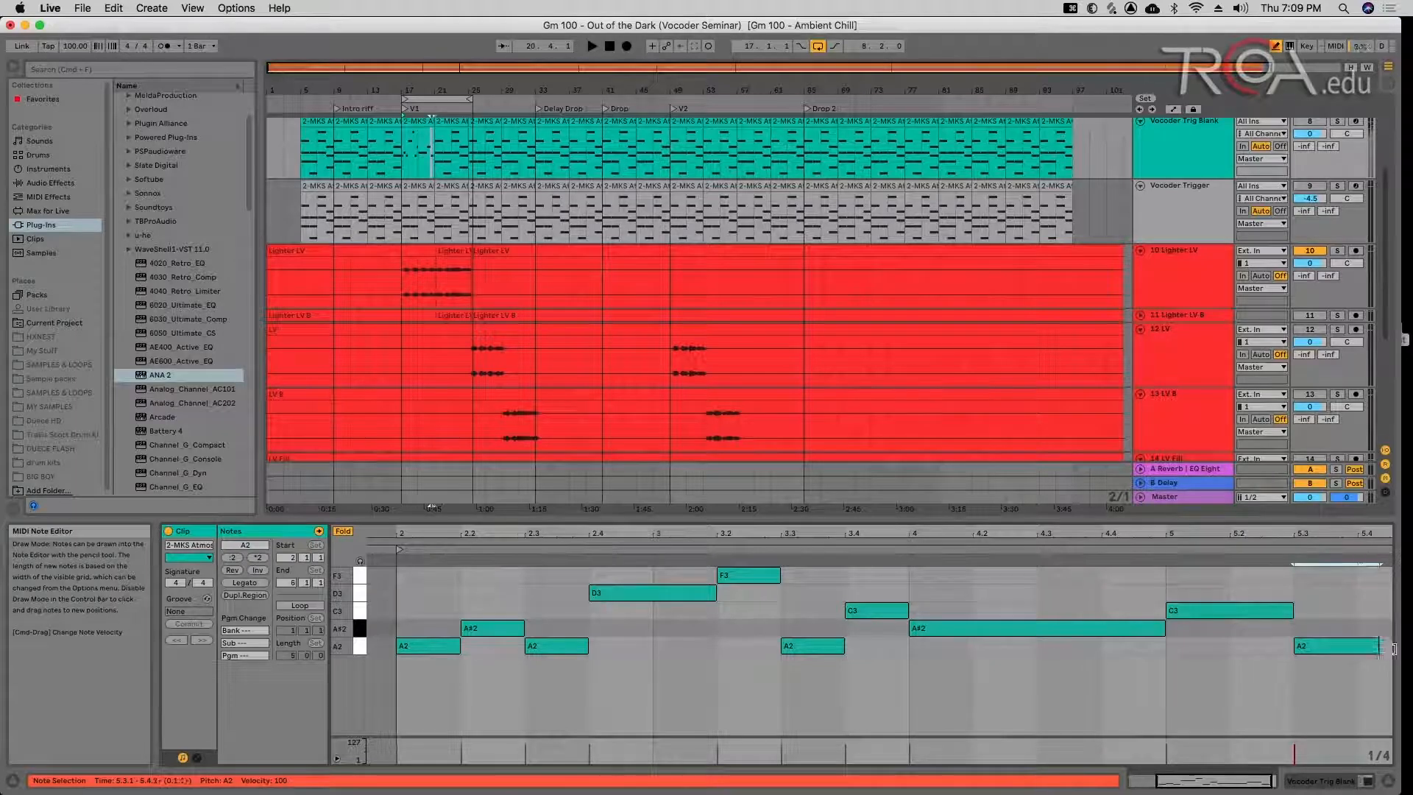
pyautogui.hscroll(2, 1353, 648)
pyautogui.click(1284, 646)
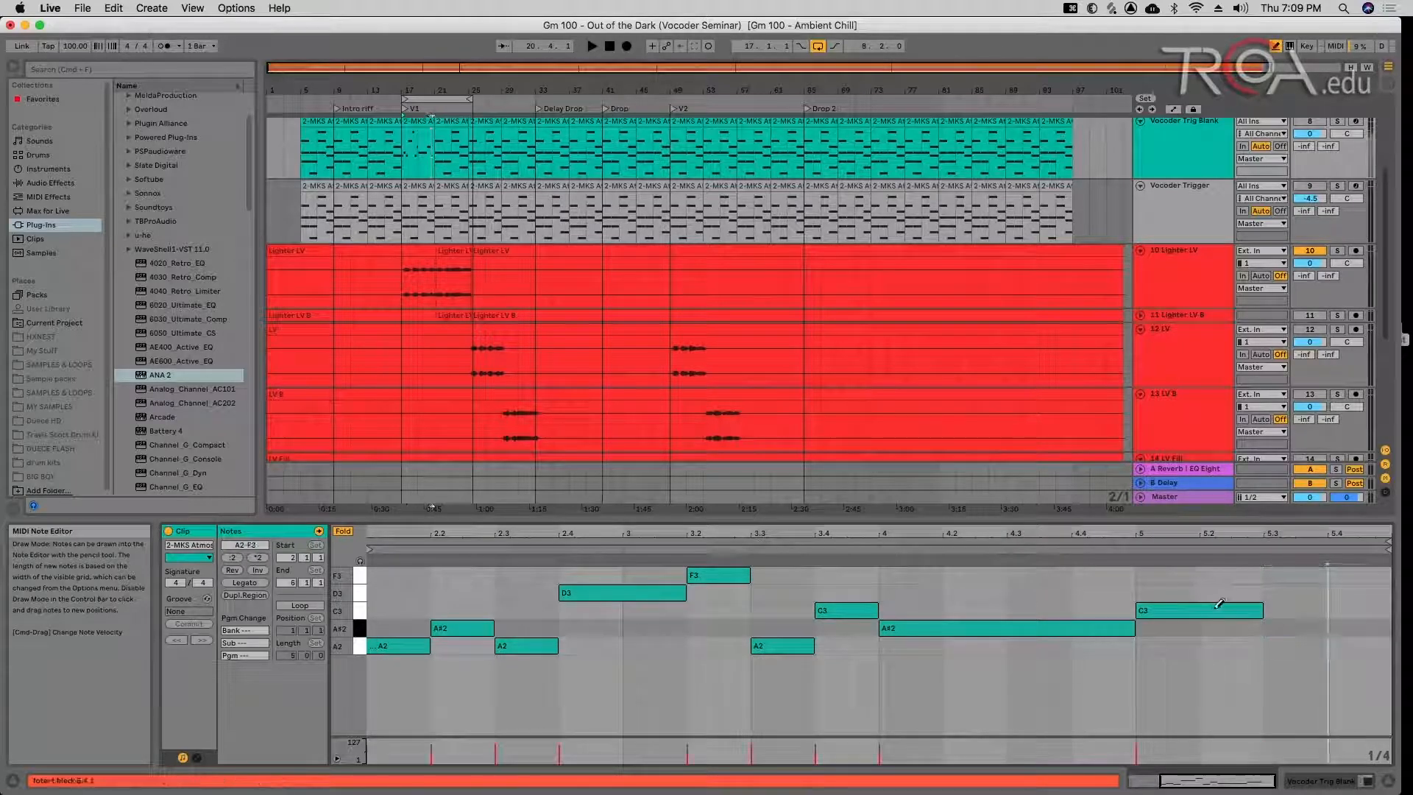
pyautogui.moveTo(1220, 603); pyautogui.dragTo(1207, 589)
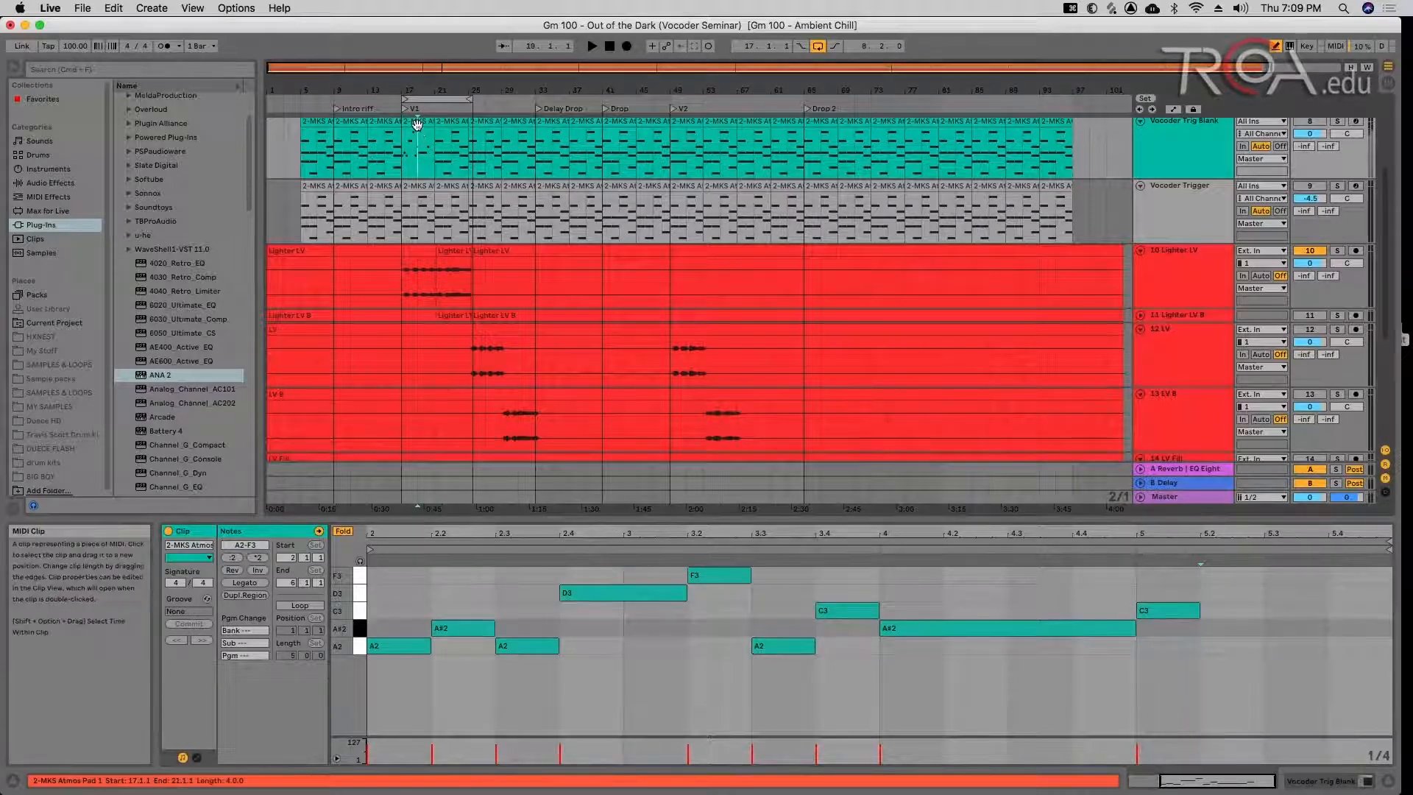
# - Consolidate the Vocoder Trig Blank clip at bar 17 and extend its last C3 note to the clip's end
pyautogui.click(417, 125)
pyautogui.press('super+j')
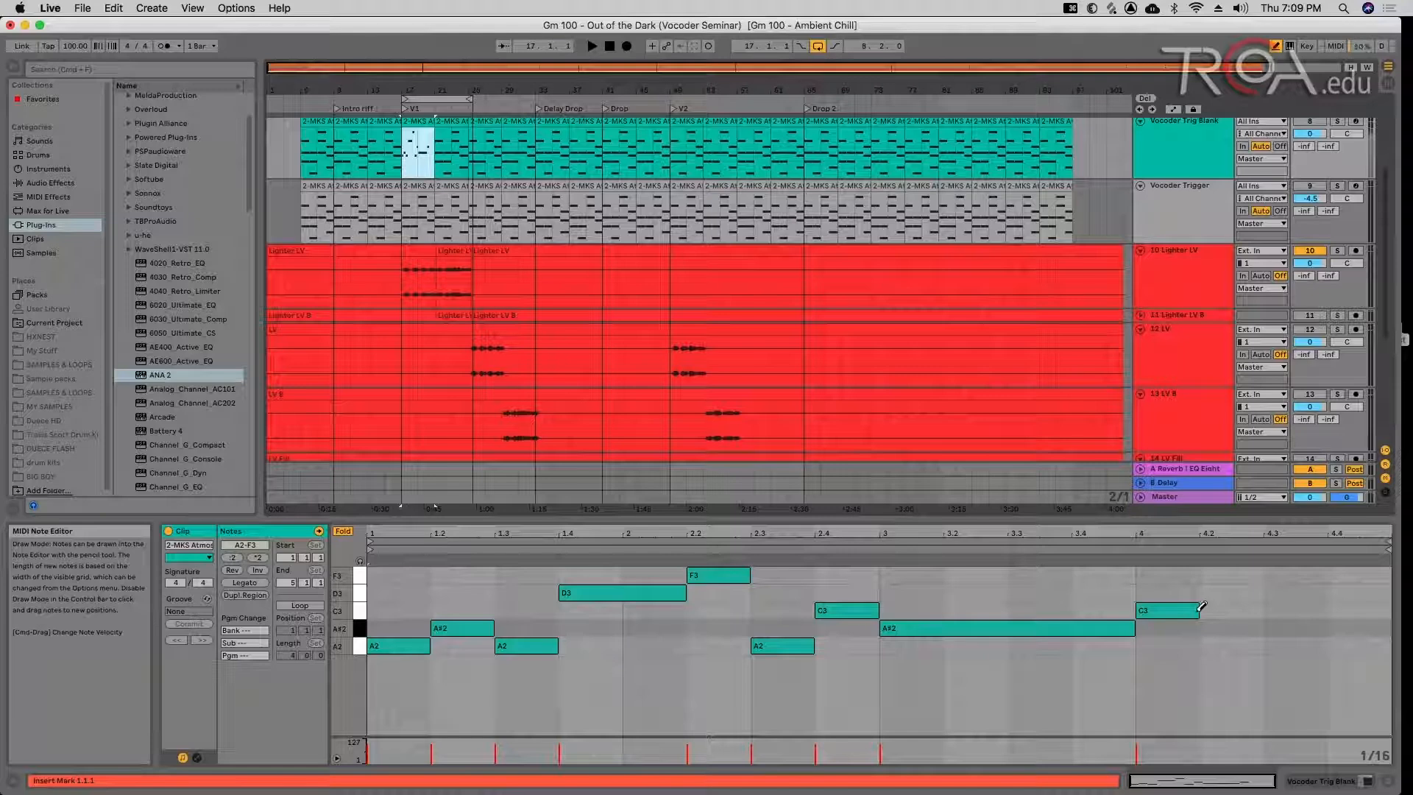
pyautogui.moveTo(1197, 612); pyautogui.dragTo(1381, 619)
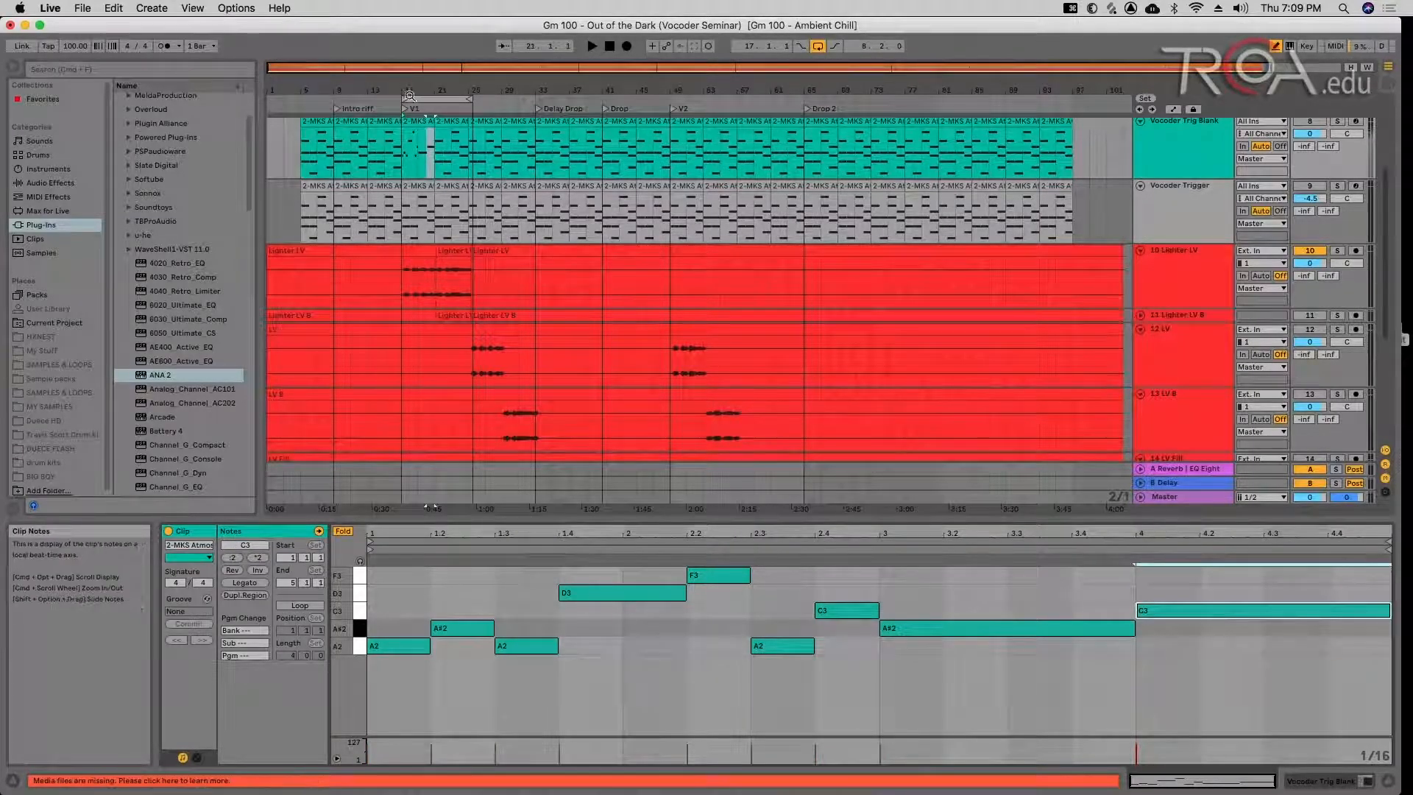
# - Duplicate the edited Vocoder Trig Blank clip from bar 17 so it also fills bars 21 to 25
pyautogui.click(419, 120)
pyautogui.click(418, 122)
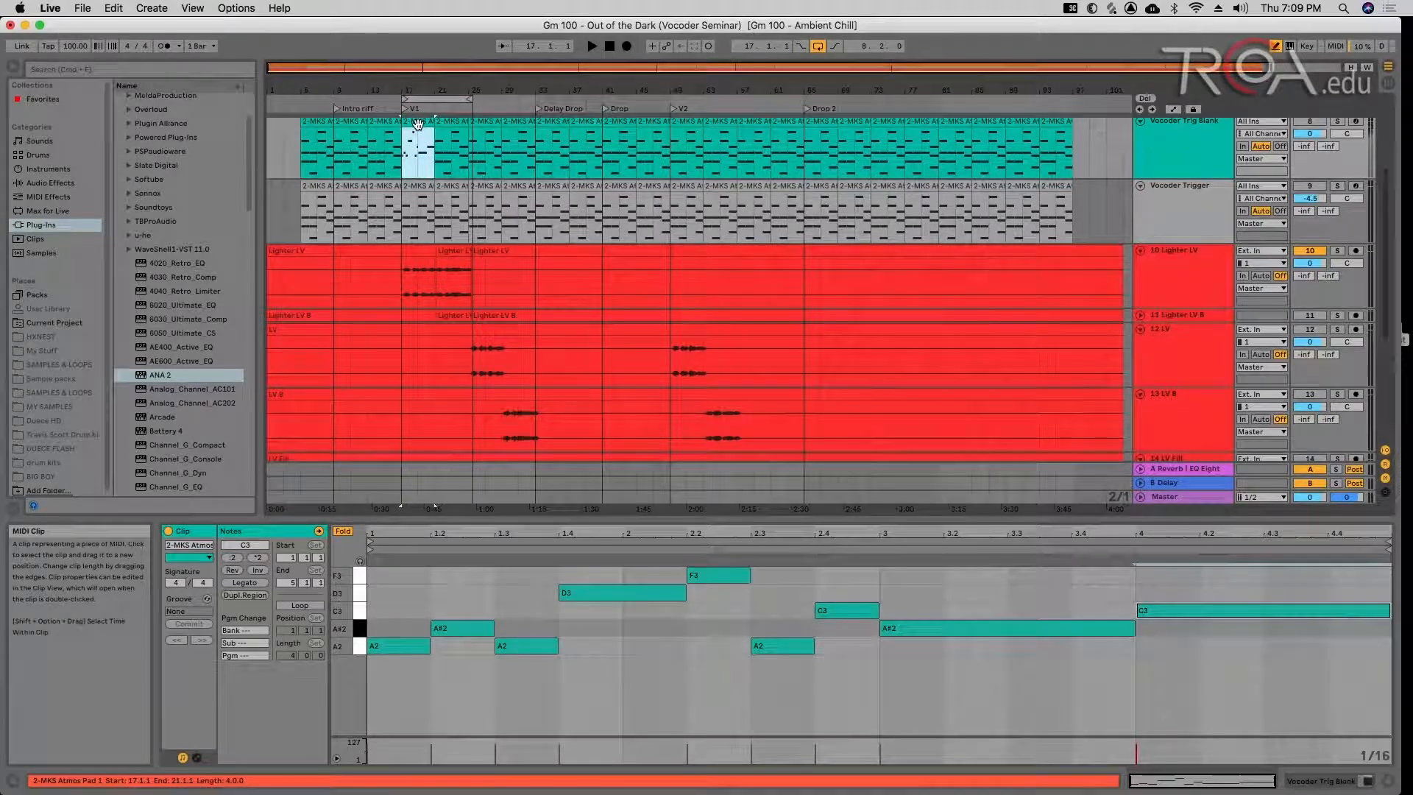
pyautogui.press('super+d')
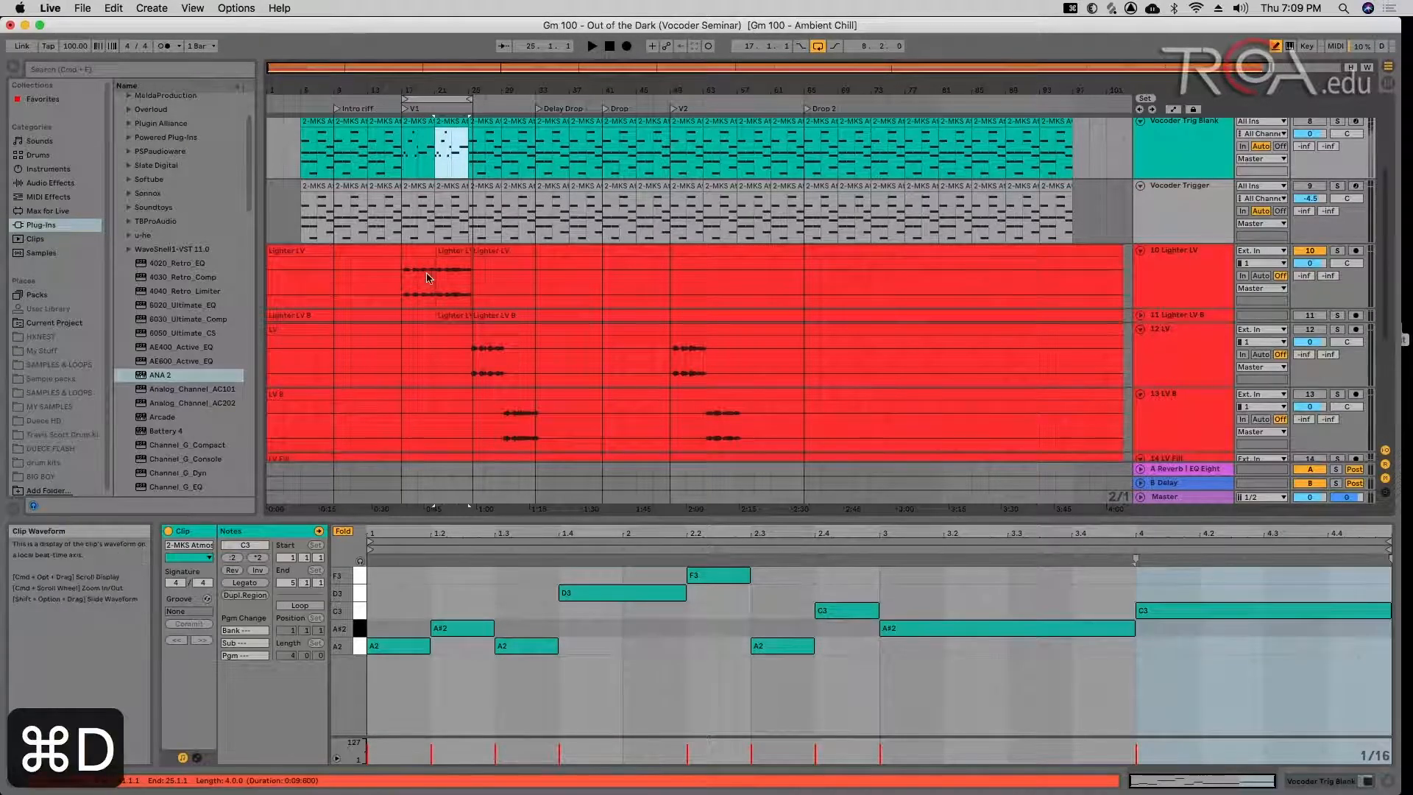
# - Play the verse from bar 17 with the new melody and watch the Vocoder on the Lighter LV track
pyautogui.click(403, 217)
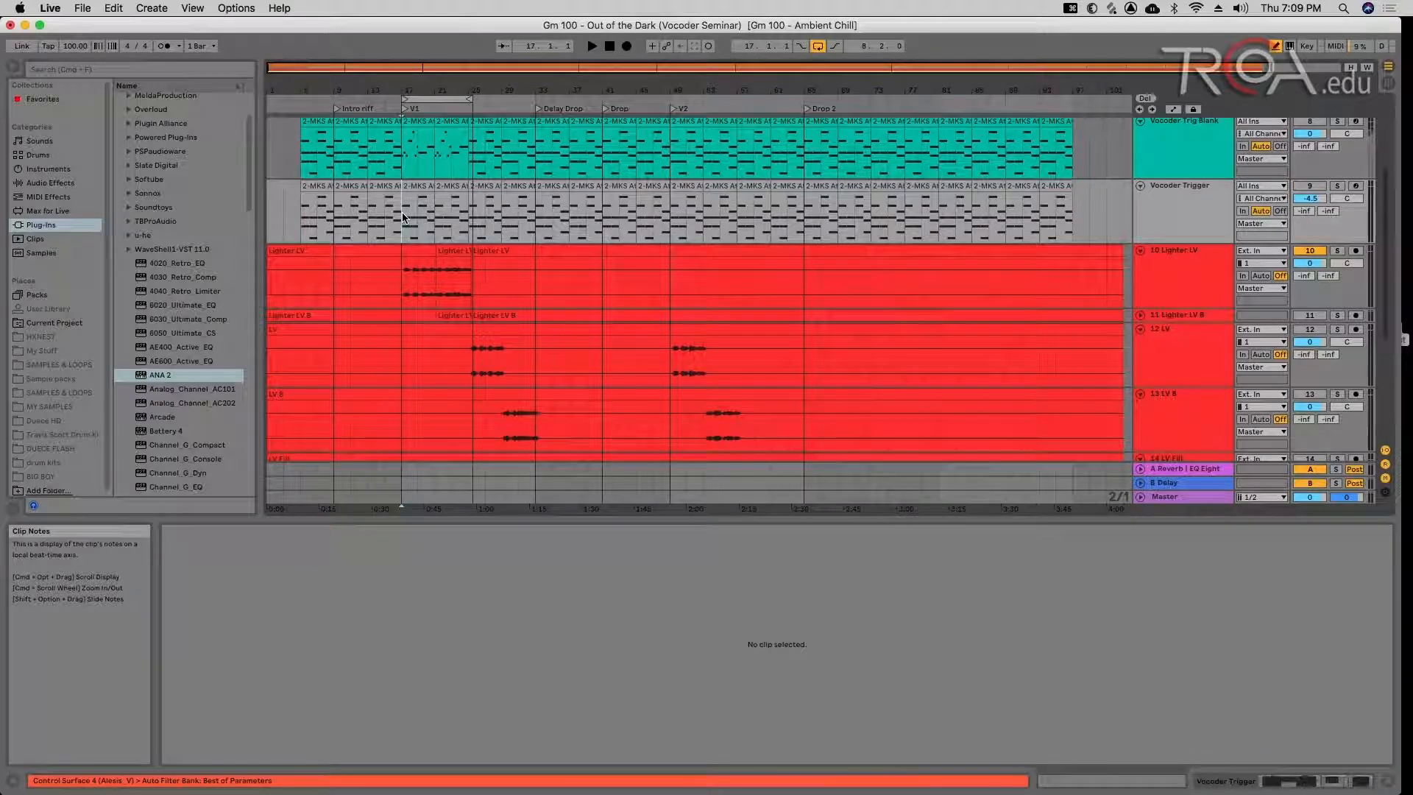
pyautogui.press('space')
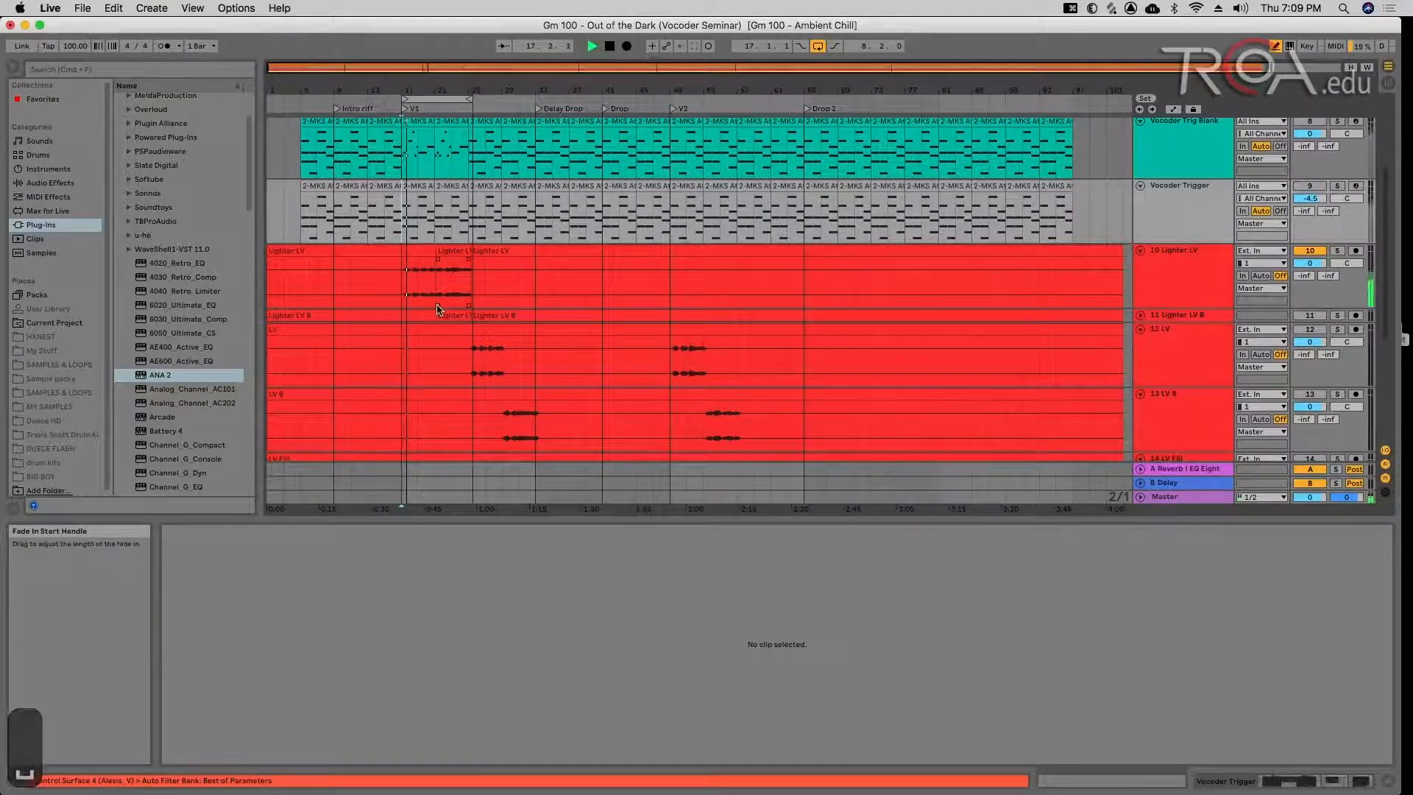
pyautogui.hotkey('shift', 'Tab')
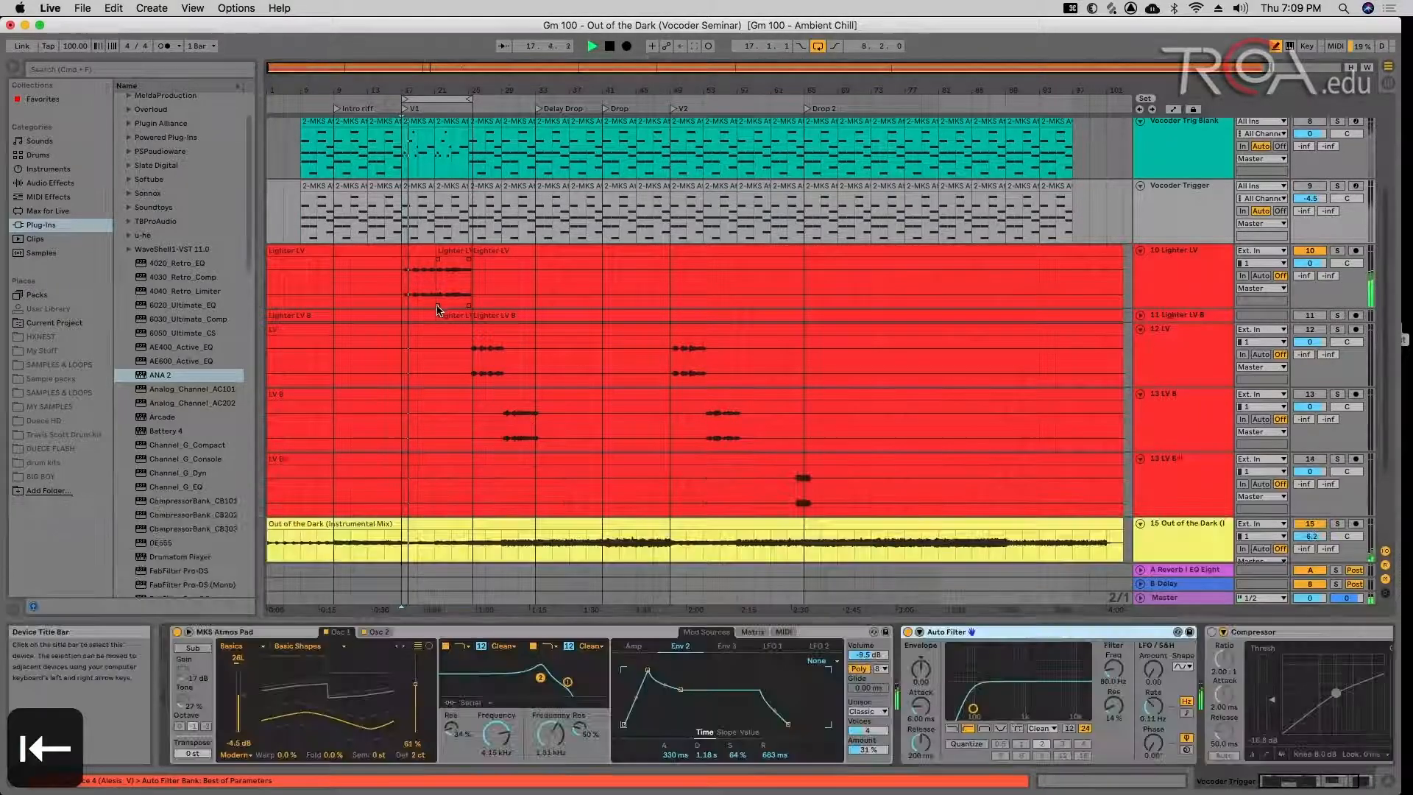
pyautogui.click(1210, 273)
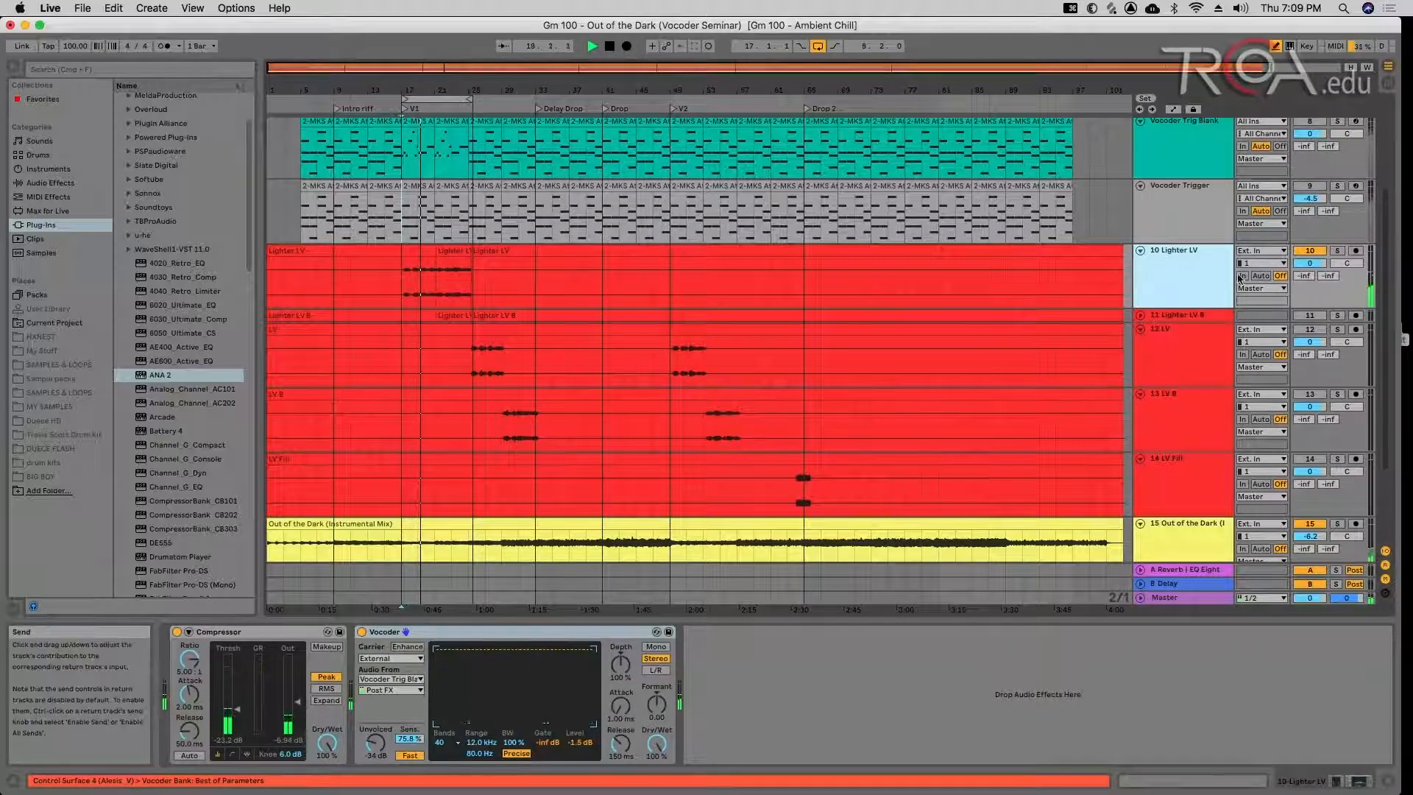
pyautogui.scroll(-3, 1209, 318)
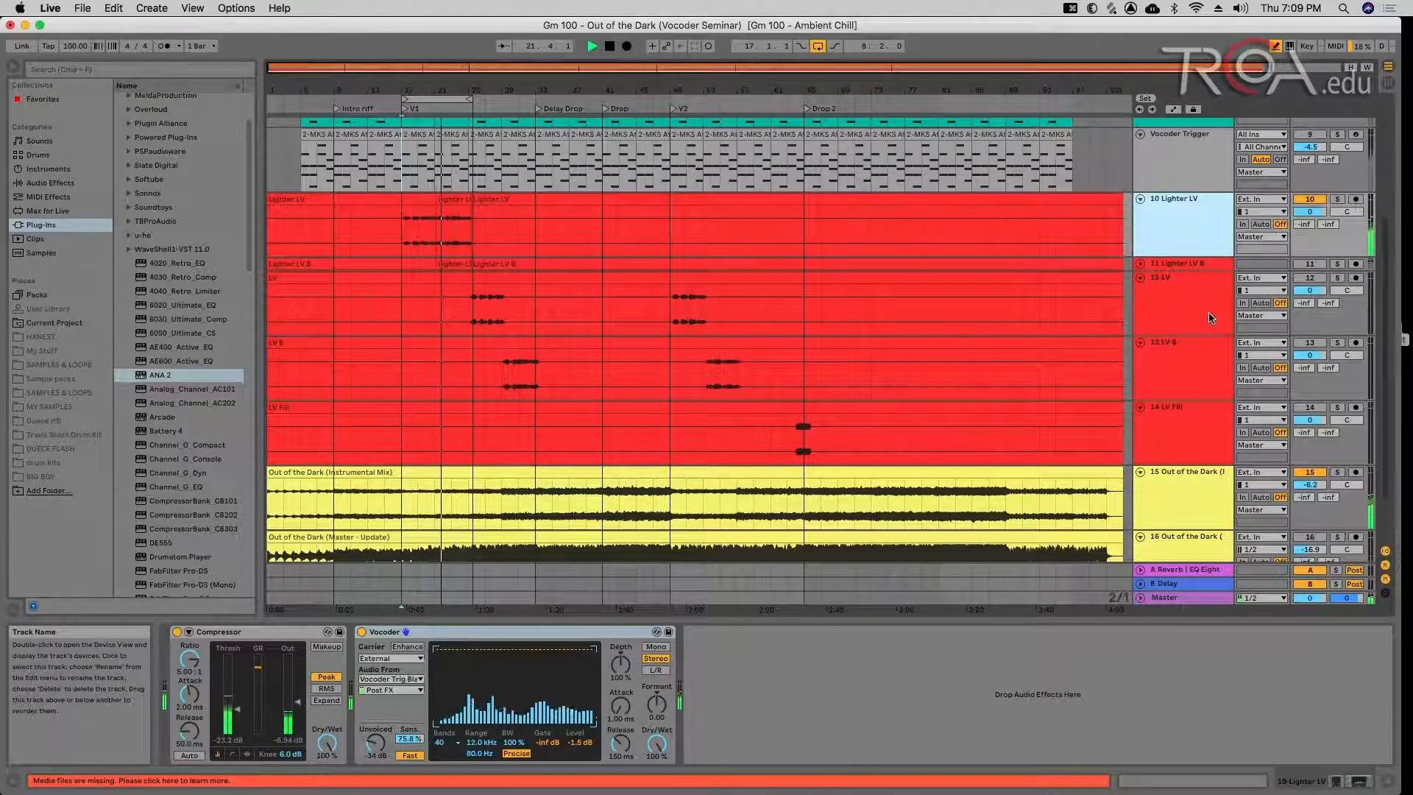
pyautogui.scroll(1, 1203, 336)
pyautogui.scroll(-1, 1200, 342)
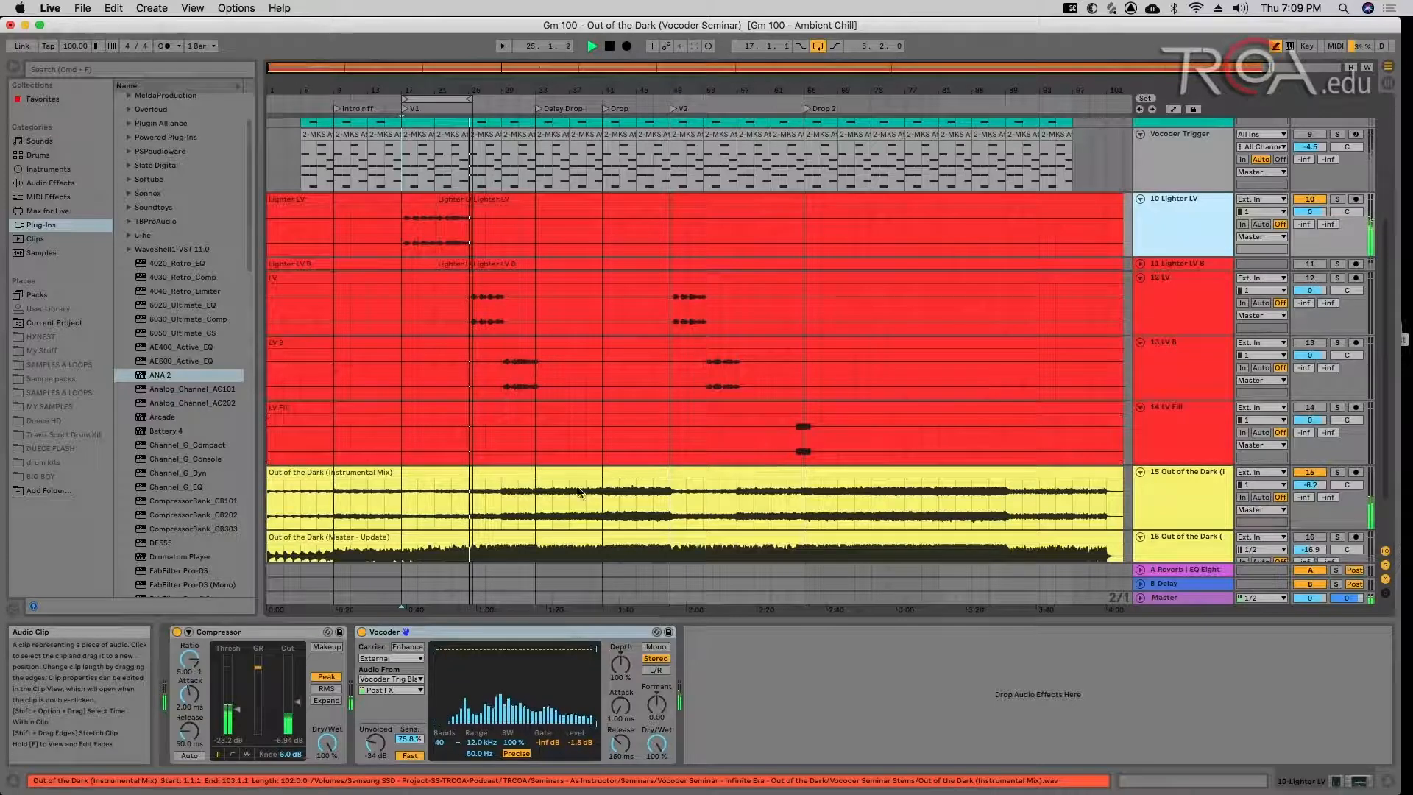
pyautogui.press('space')
# - Bypass the Lighter LV Vocoder, audition the dry vocal from bar 17, and reactivate the Vocoder
pyautogui.click(360, 631)
pyautogui.press('space')
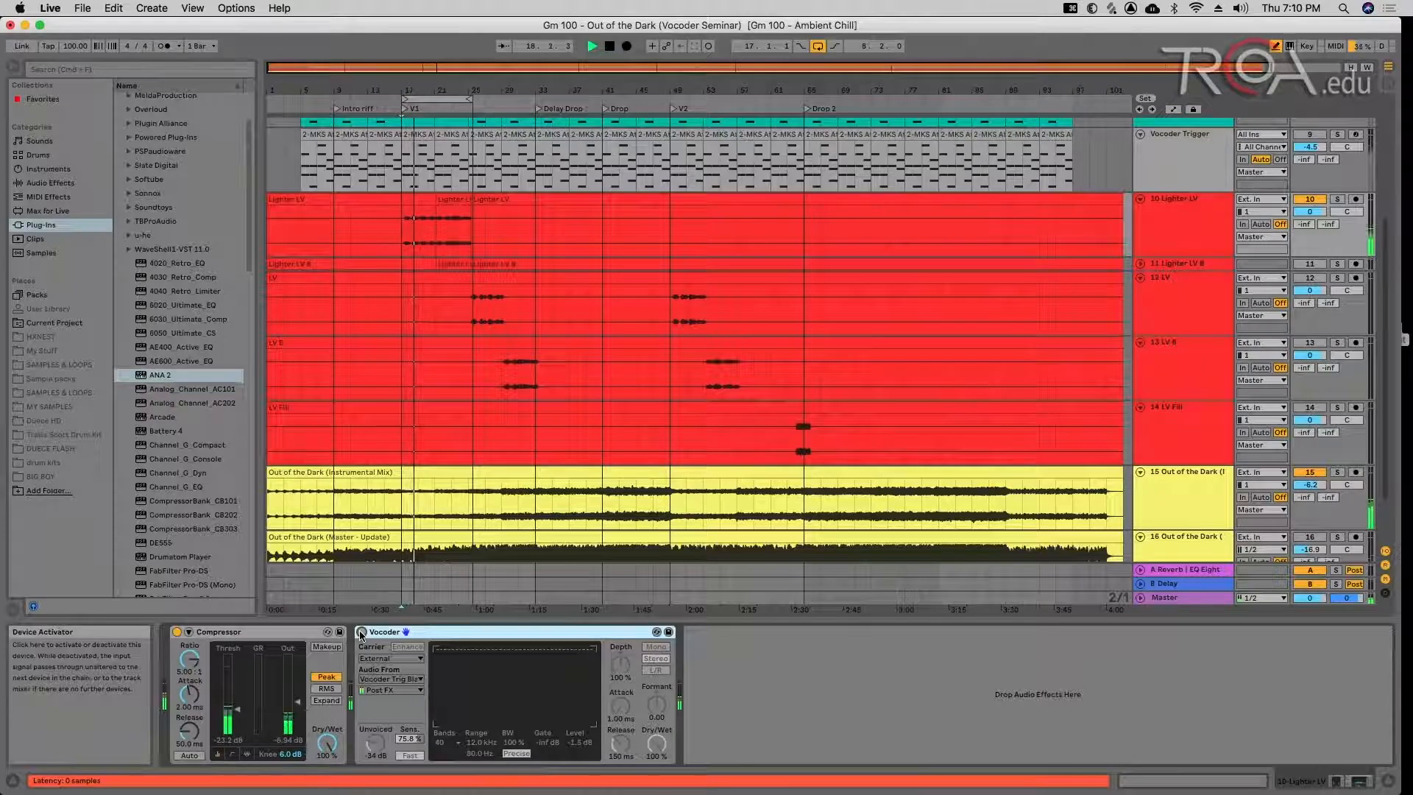
pyautogui.press('space')
pyautogui.click(362, 631)
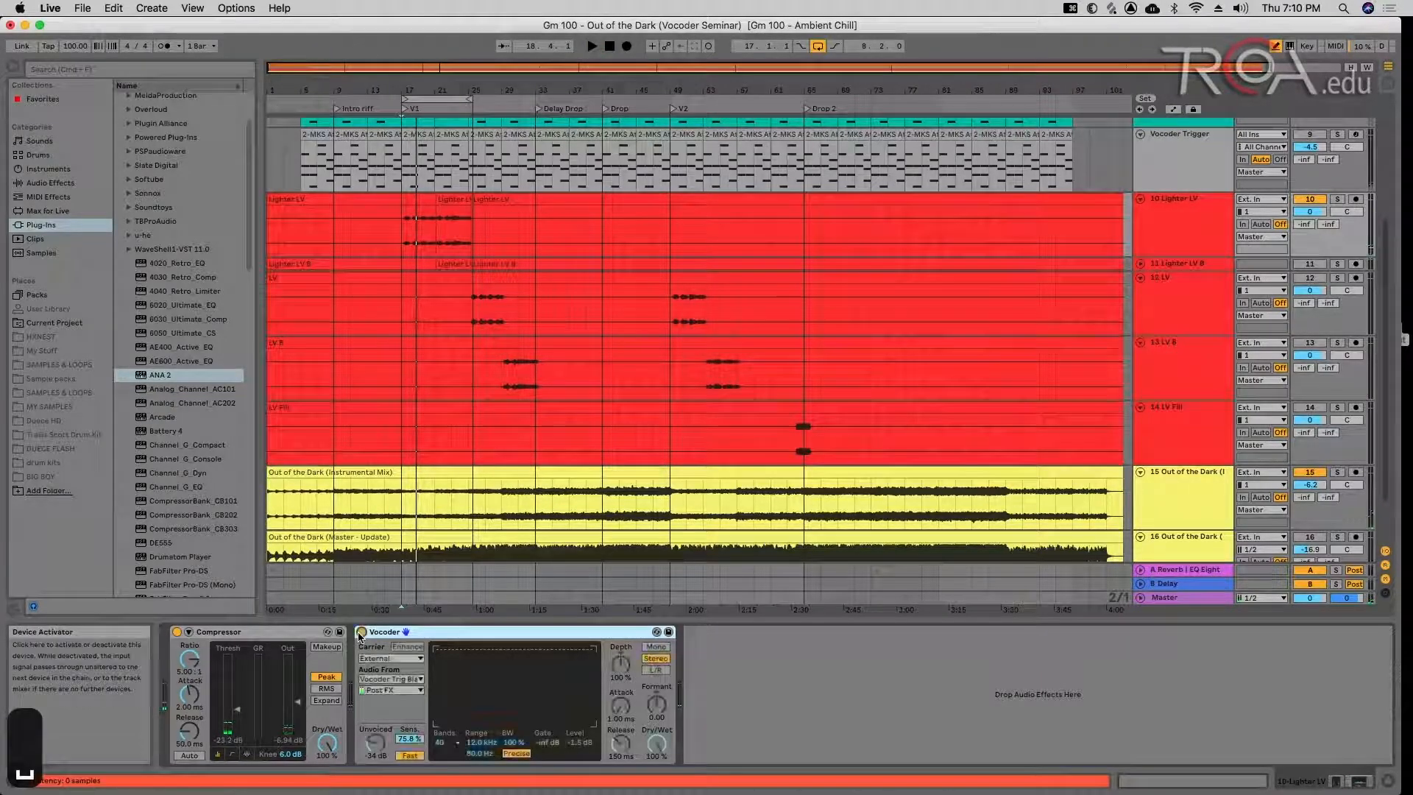
# - Change the Vocoder's external carrier source to the Vocoder Trigger track and start playback
pyautogui.click(388, 678)
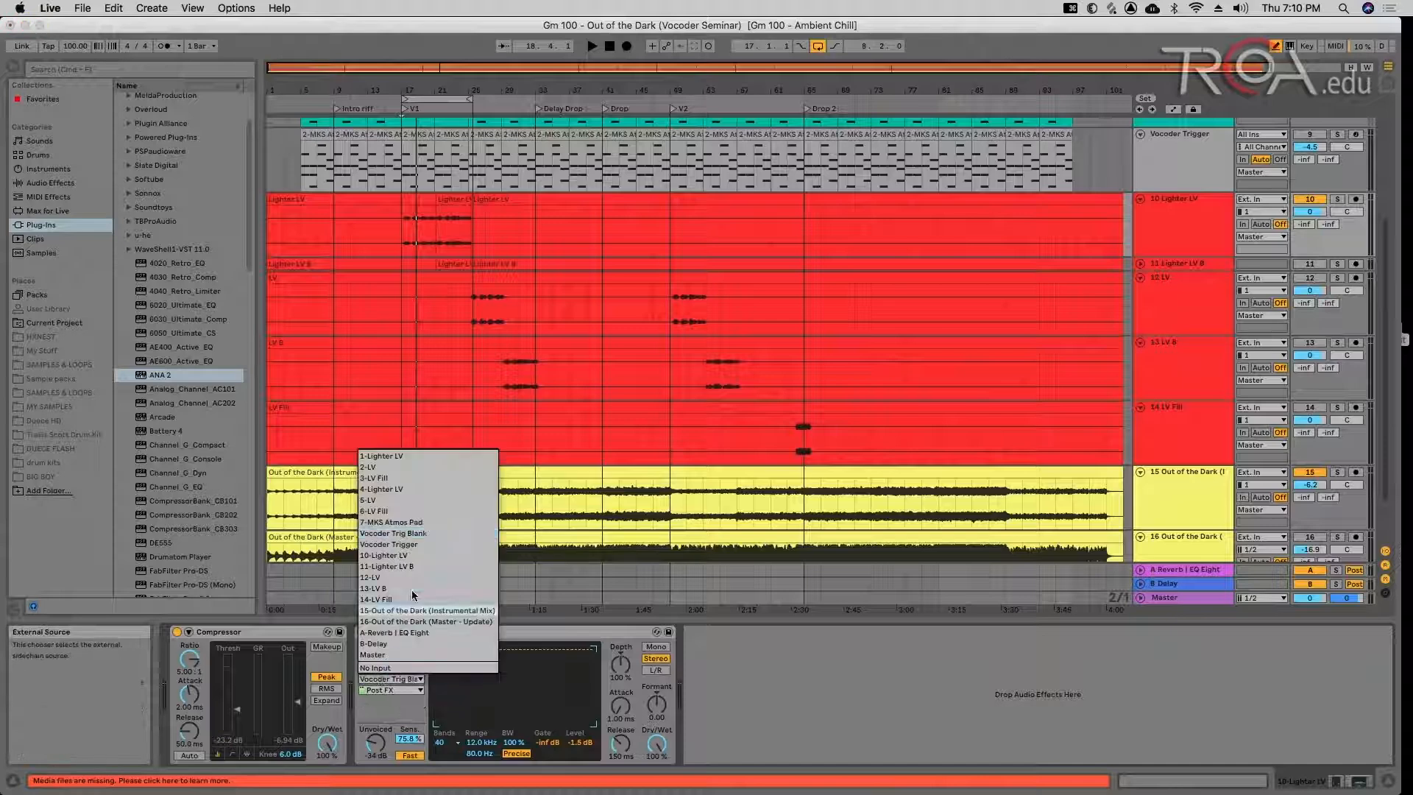
pyautogui.click(388, 544)
pyautogui.press('space')
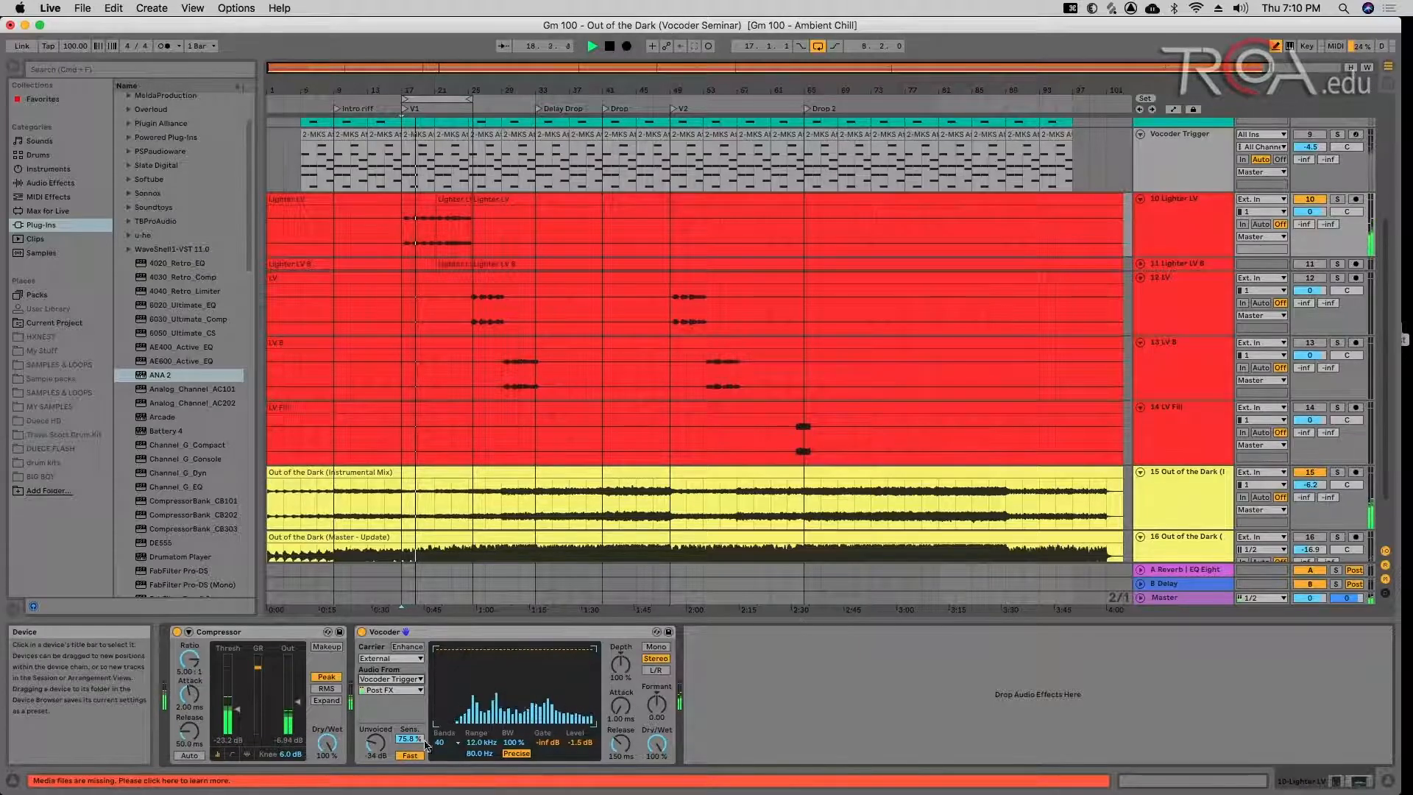
# - Set the Vocoder Trigger track's volume to -0.8 dB and its MKS Atmos Pad to -7.9 dB with 8 unison voices
pyautogui.click(1174, 190)
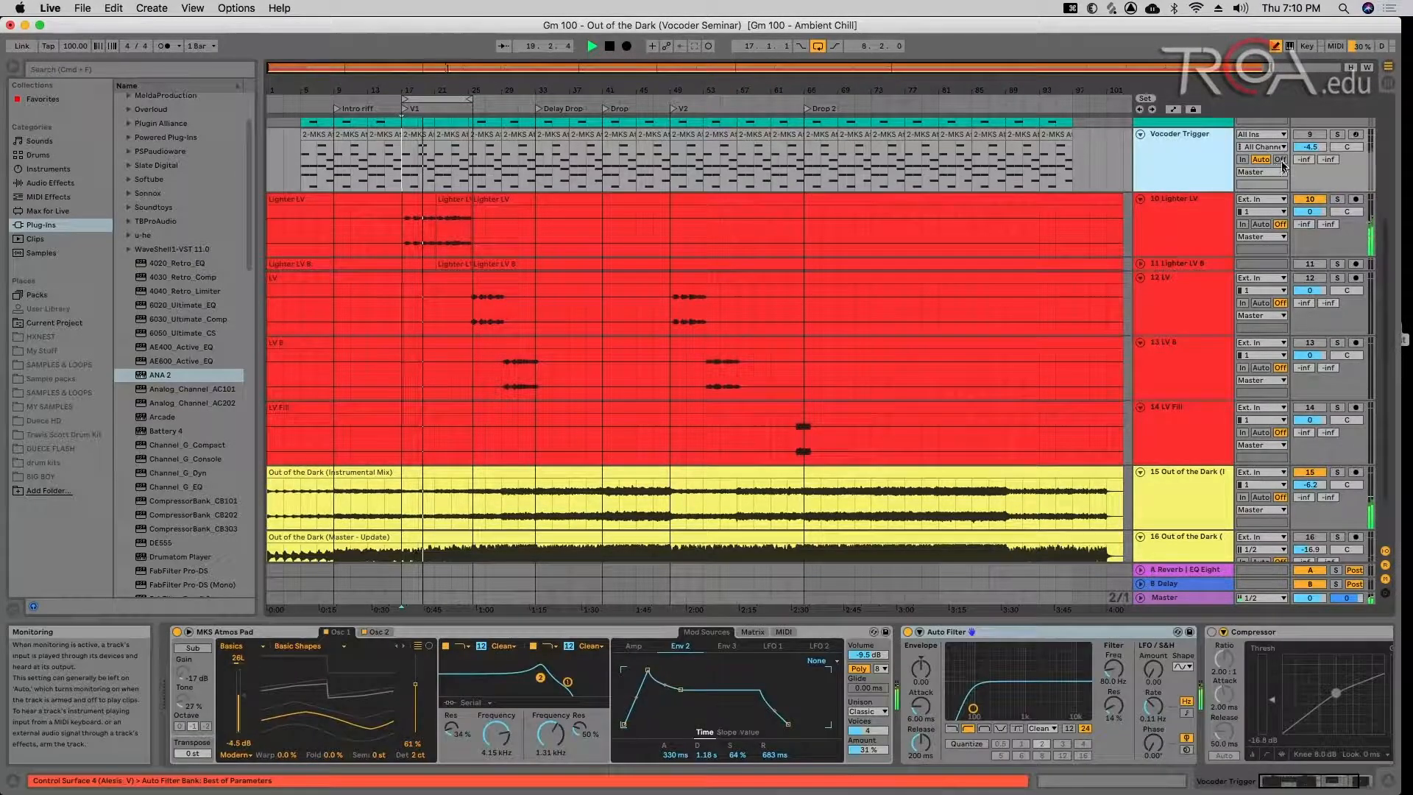
pyautogui.moveTo(1301, 148); pyautogui.dragTo(1302, 138)
pyautogui.click(1187, 166)
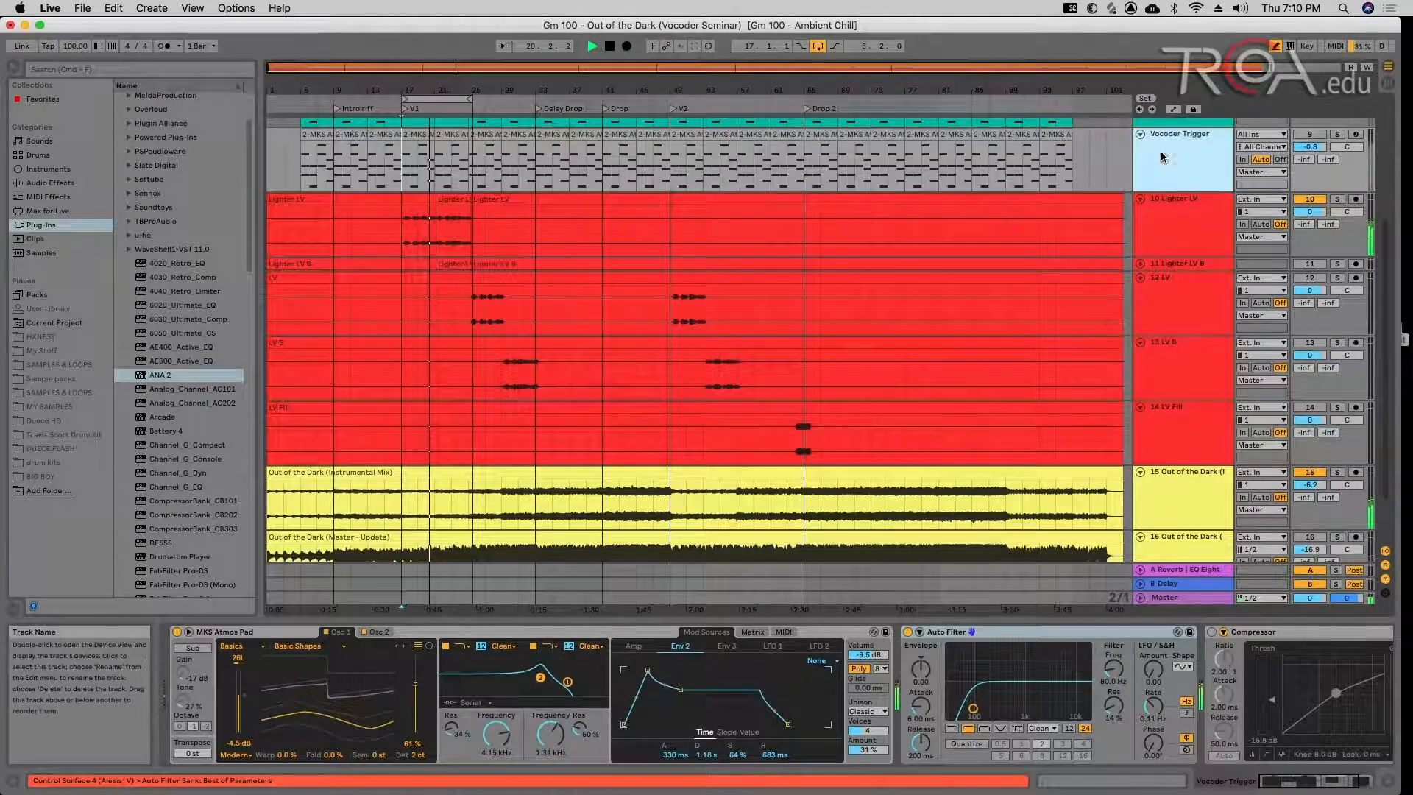
pyautogui.moveTo(876, 656)
pyautogui.mouseDown()
pyautogui.moveTo(876, 642)
pyautogui.moveTo(872, 665)
pyautogui.mouseUp()
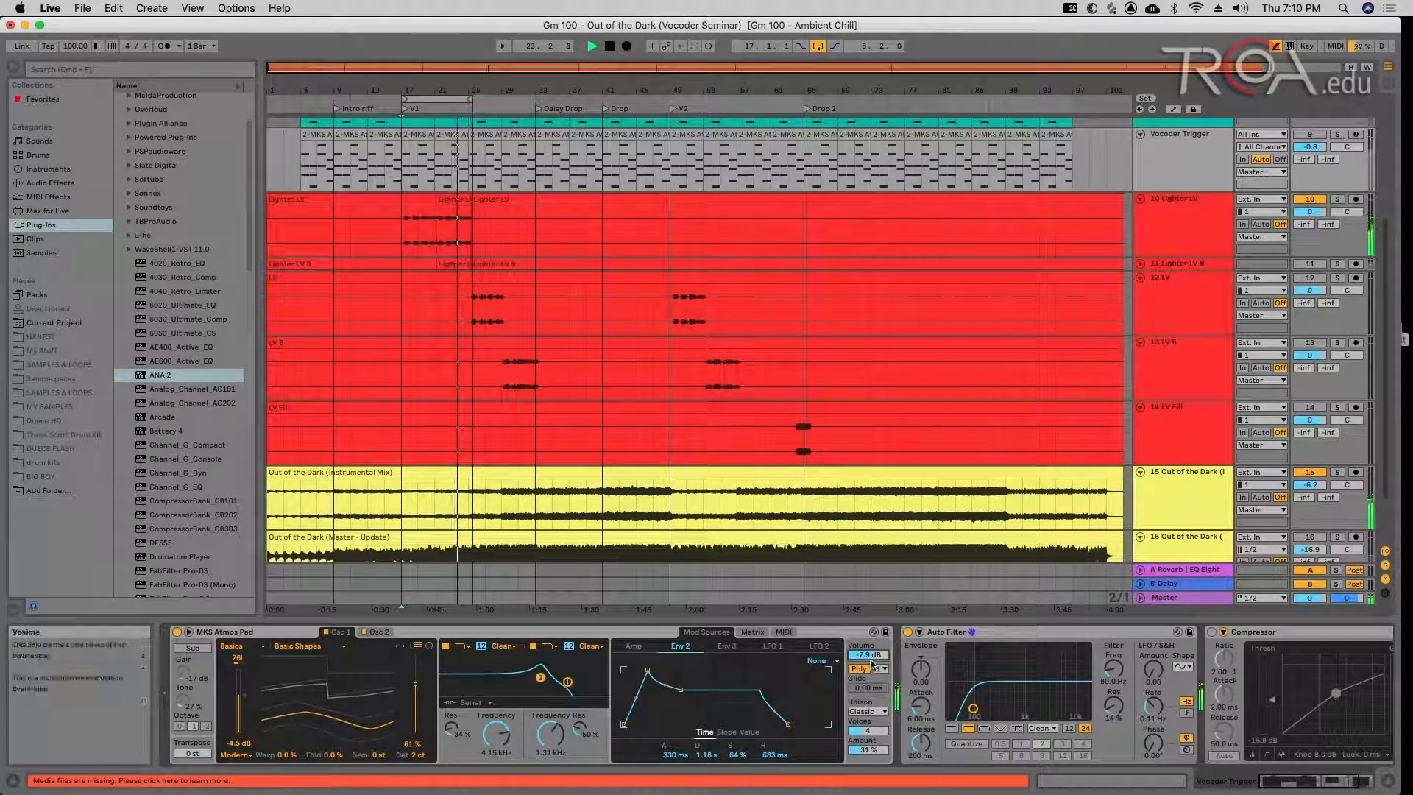
pyautogui.moveTo(867, 730); pyautogui.dragTo(867, 726)
pyautogui.press('space')
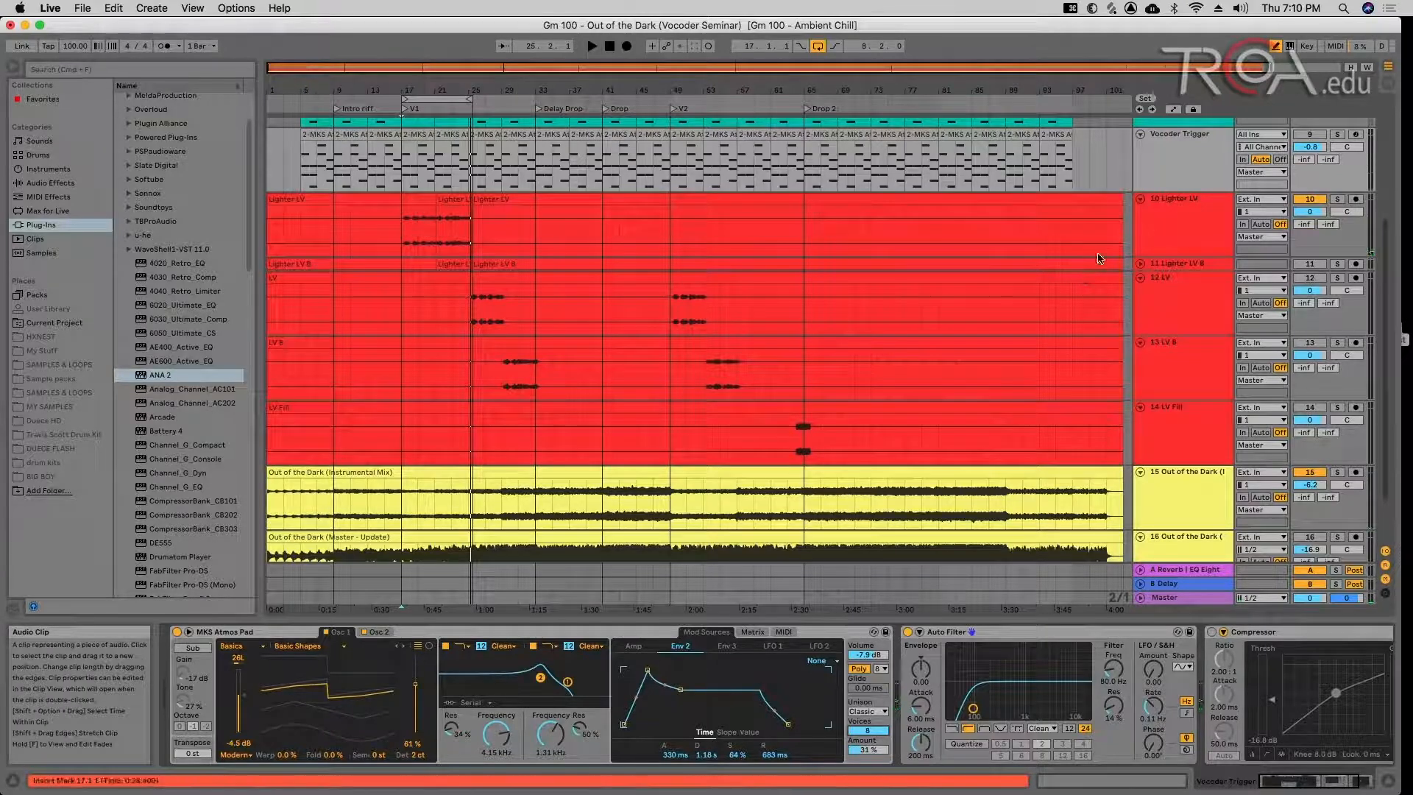
pyautogui.press('Tab')
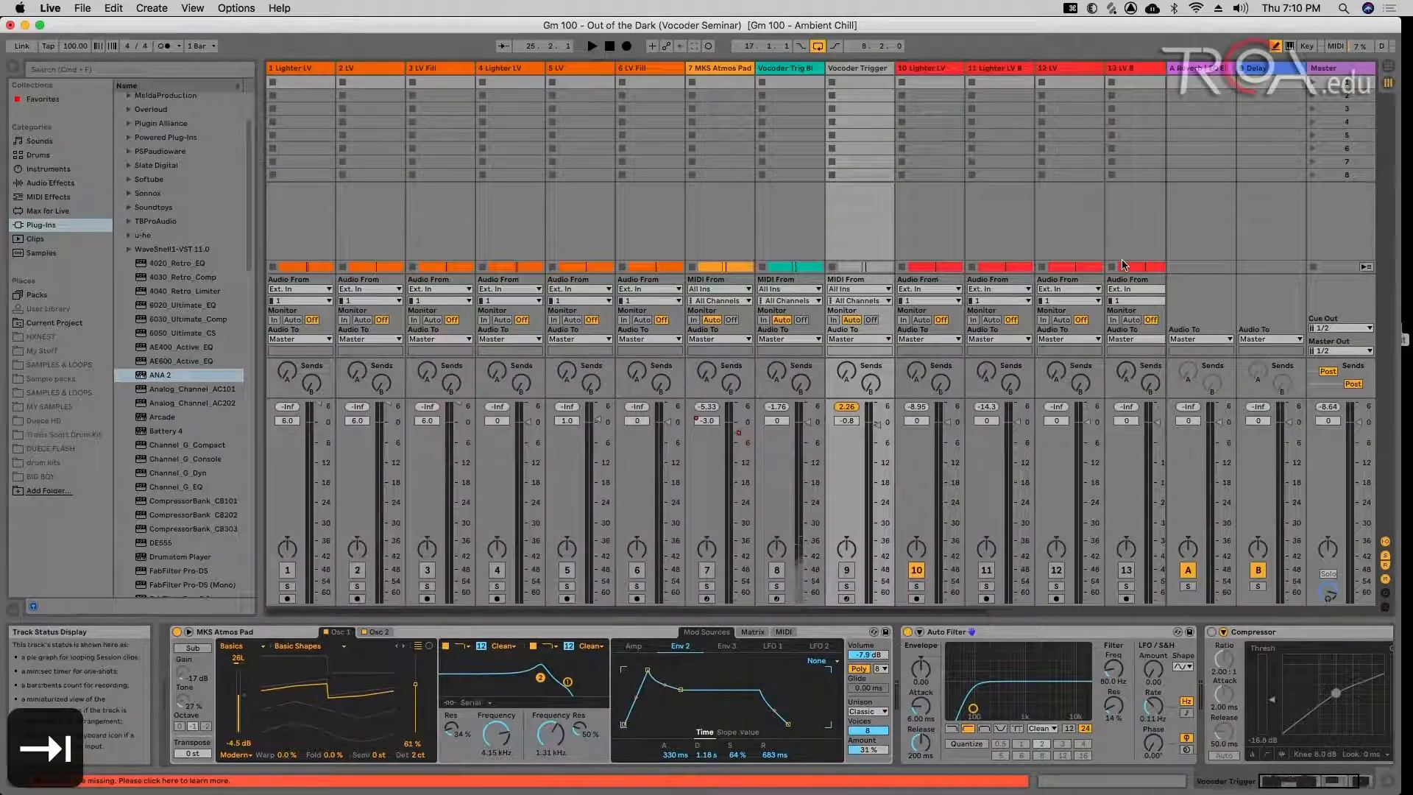
pyautogui.press('Tab')
pyautogui.scroll(-1, 802, 510)
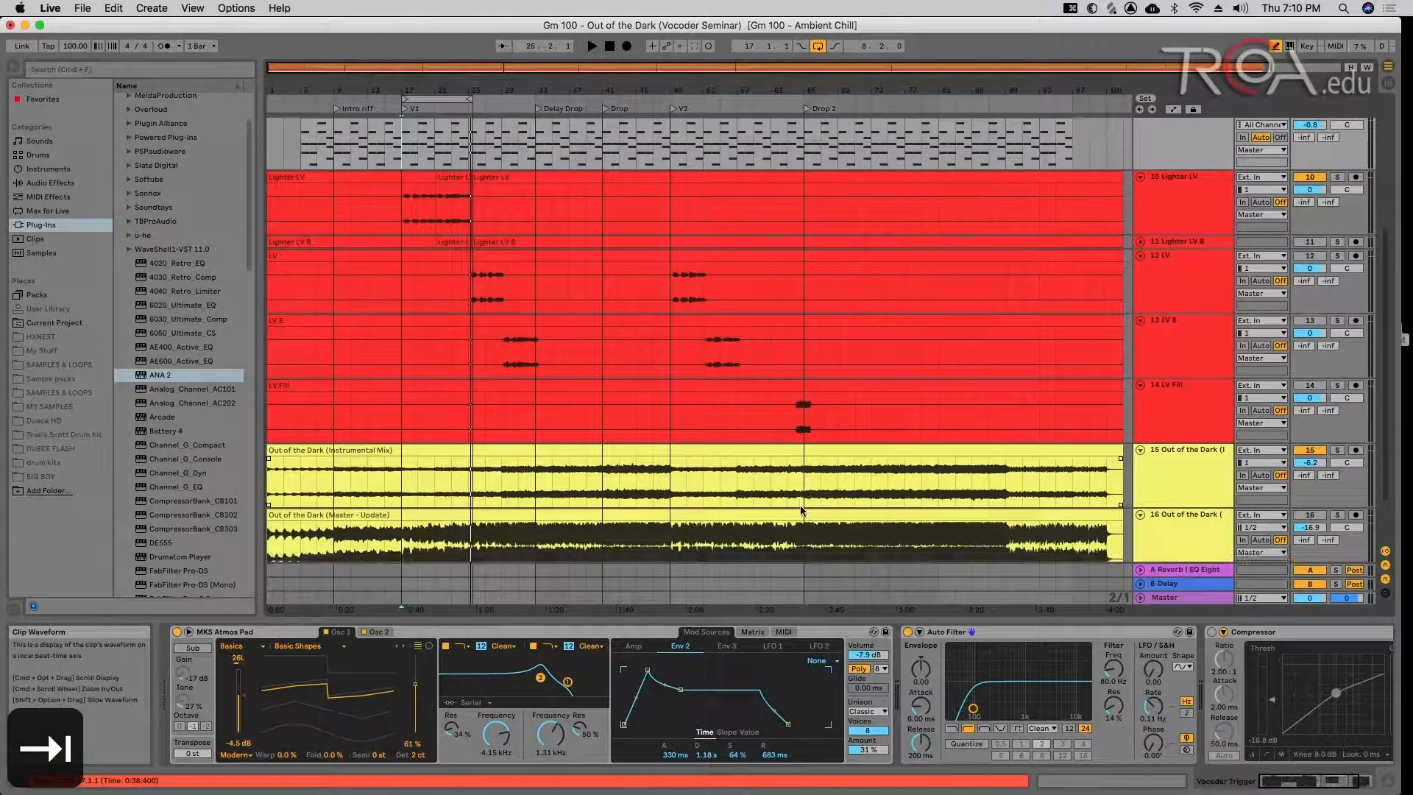
pyautogui.hscroll(1, 792, 494)
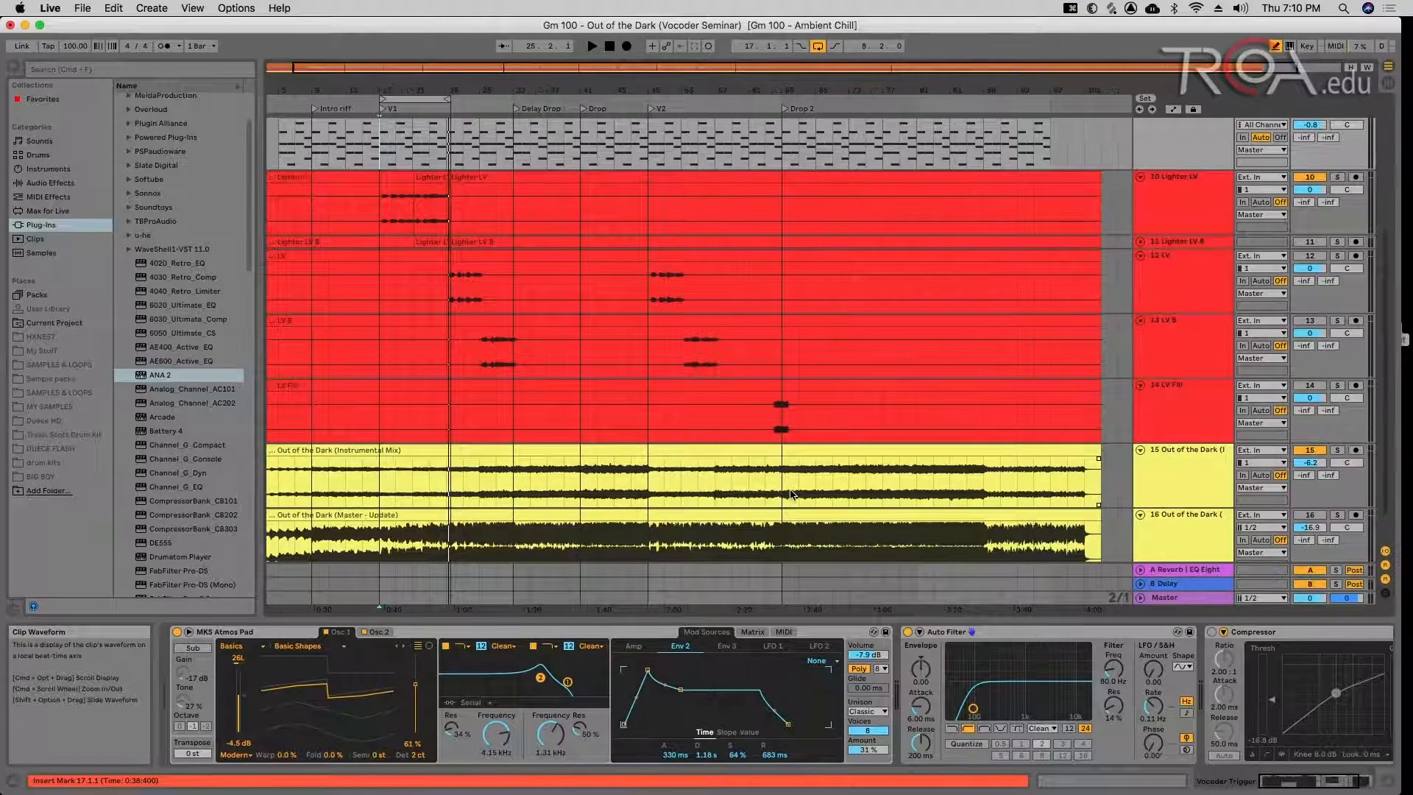
pyautogui.scroll(2, 792, 494)
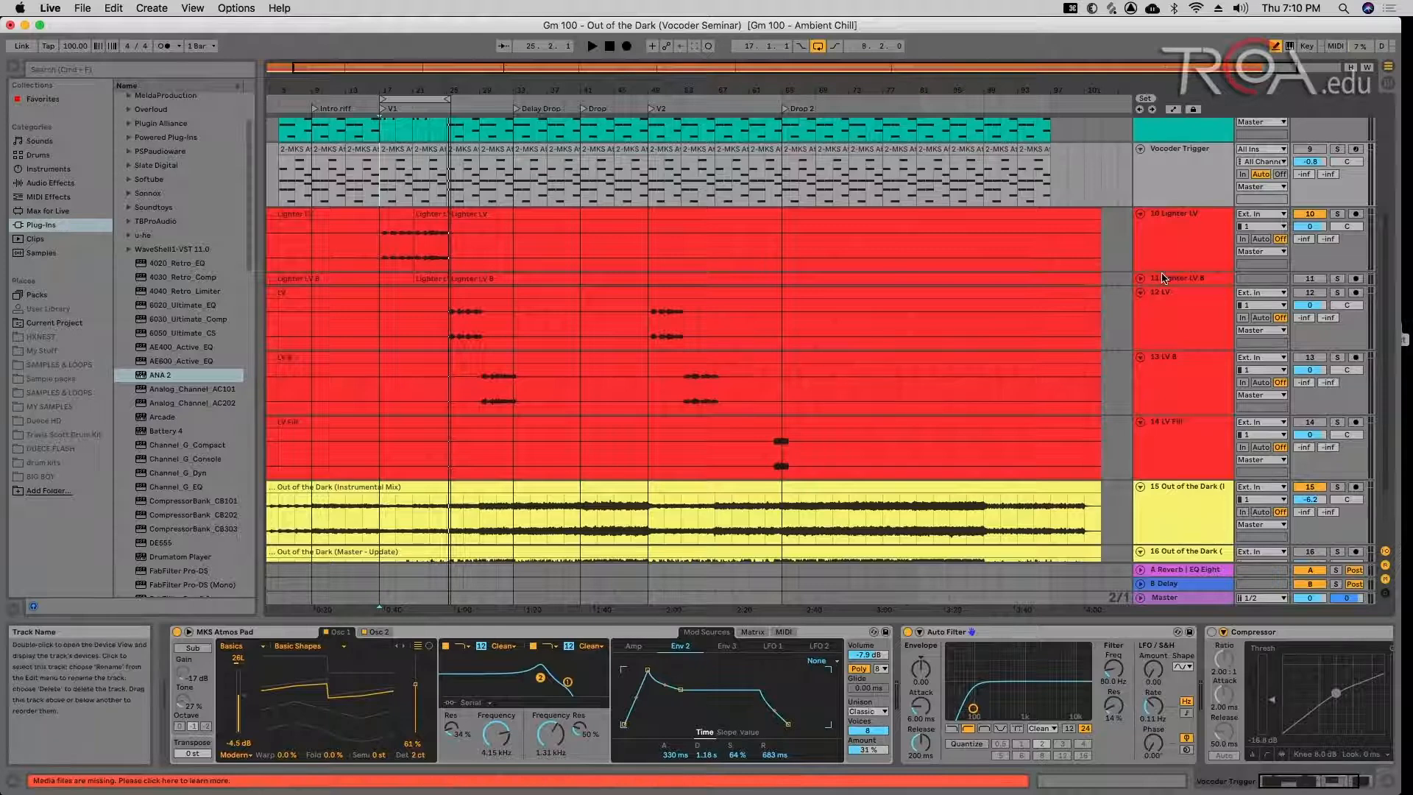
pyautogui.scroll(-2, 1173, 249)
pyautogui.scroll(-2, 1173, 249)
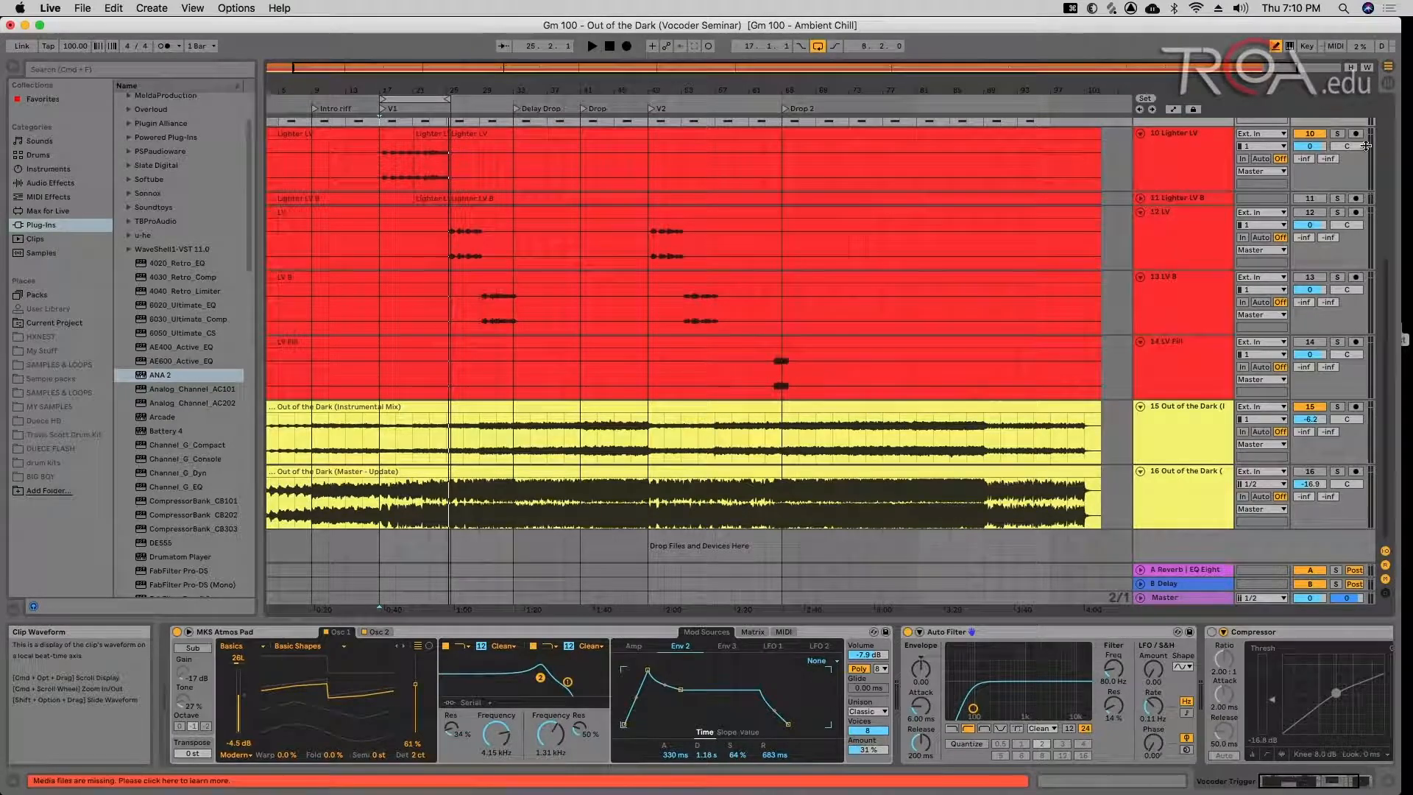
# - Set the Lighter LV Vocoder to 20 bands and slow unvoiced detection, attenuating only its lowest filter bands
pyautogui.click(1223, 163)
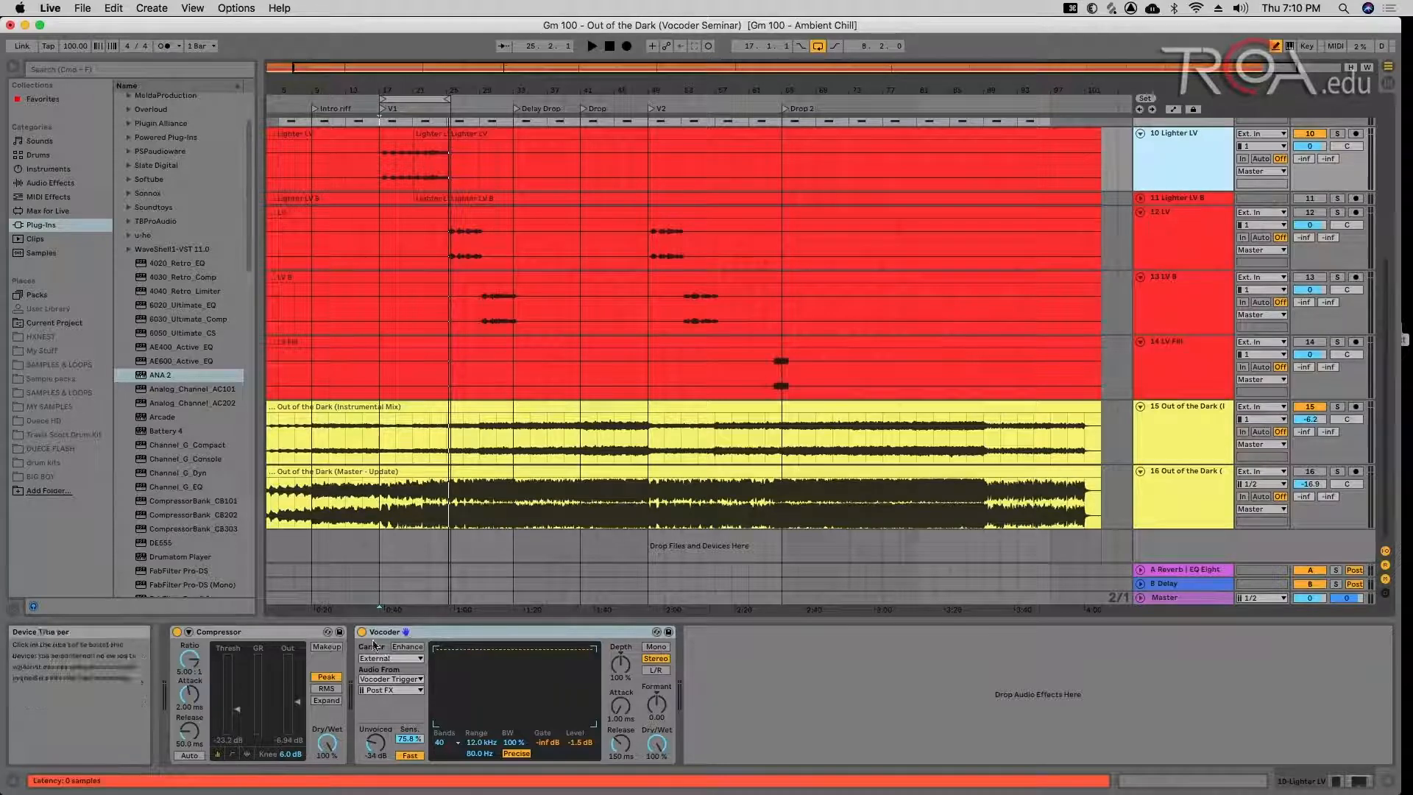
pyautogui.moveTo(465, 661)
pyautogui.mouseDown()
pyautogui.moveTo(438, 680)
pyautogui.moveTo(489, 651)
pyautogui.mouseUp()
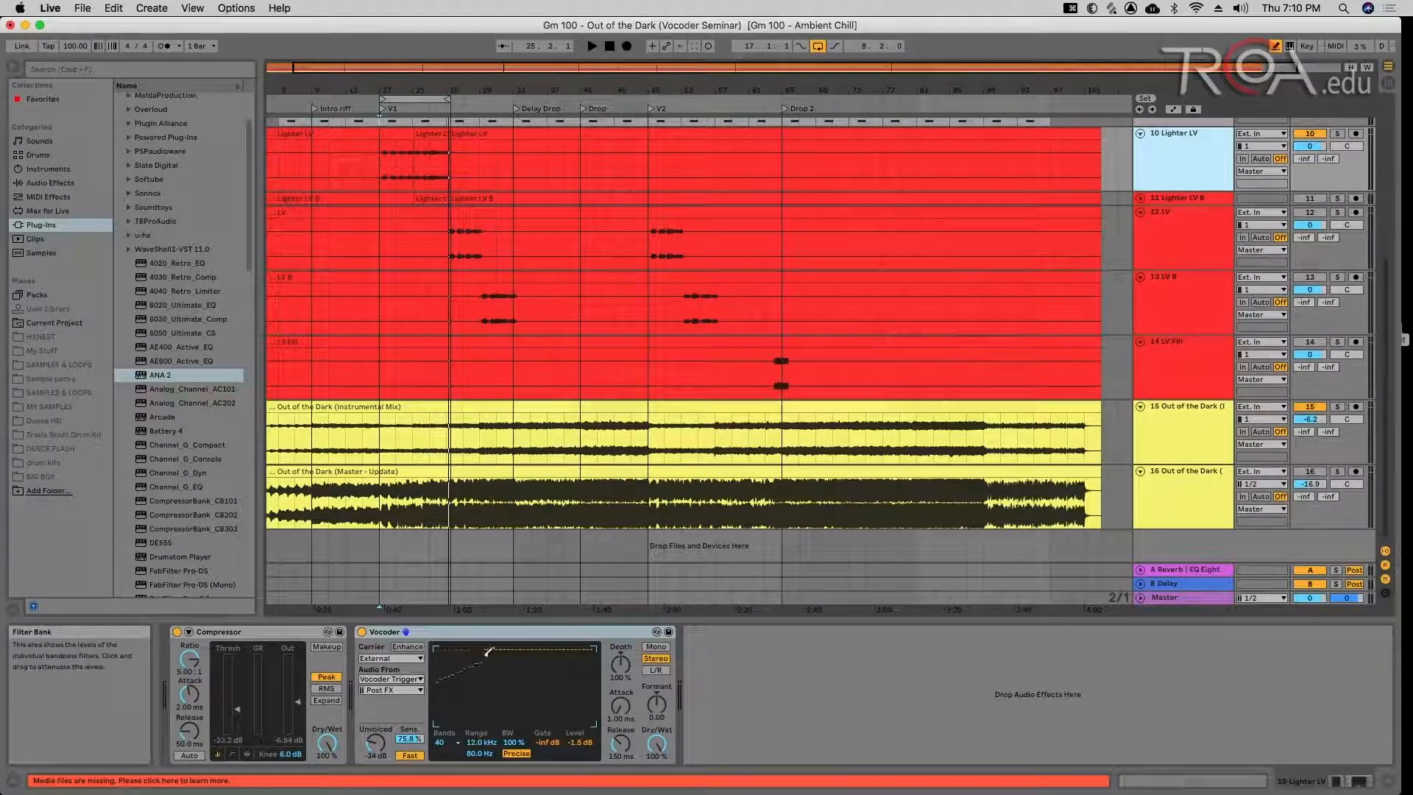
pyautogui.click(442, 743)
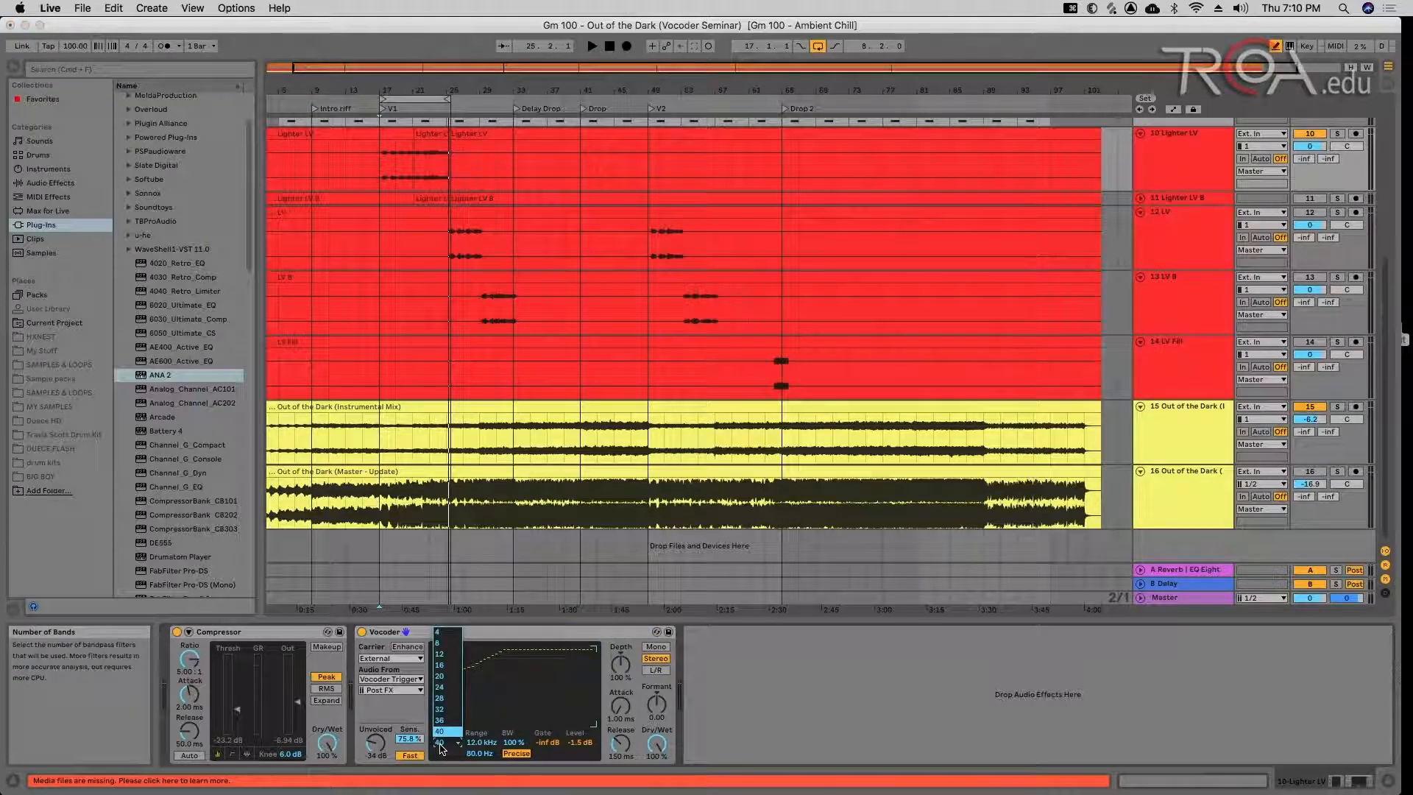
pyautogui.click(444, 676)
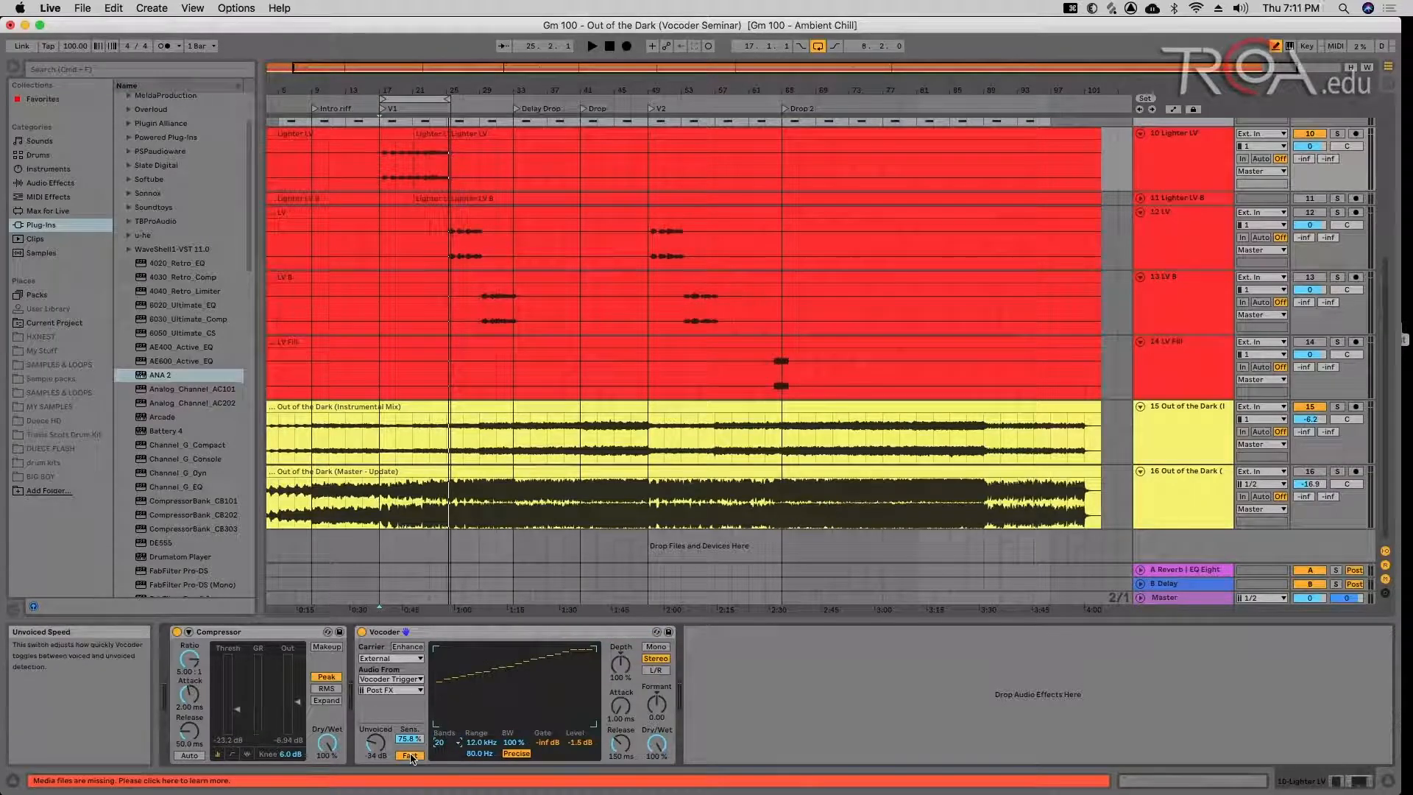
pyautogui.moveTo(495, 640); pyautogui.dragTo(570, 637)
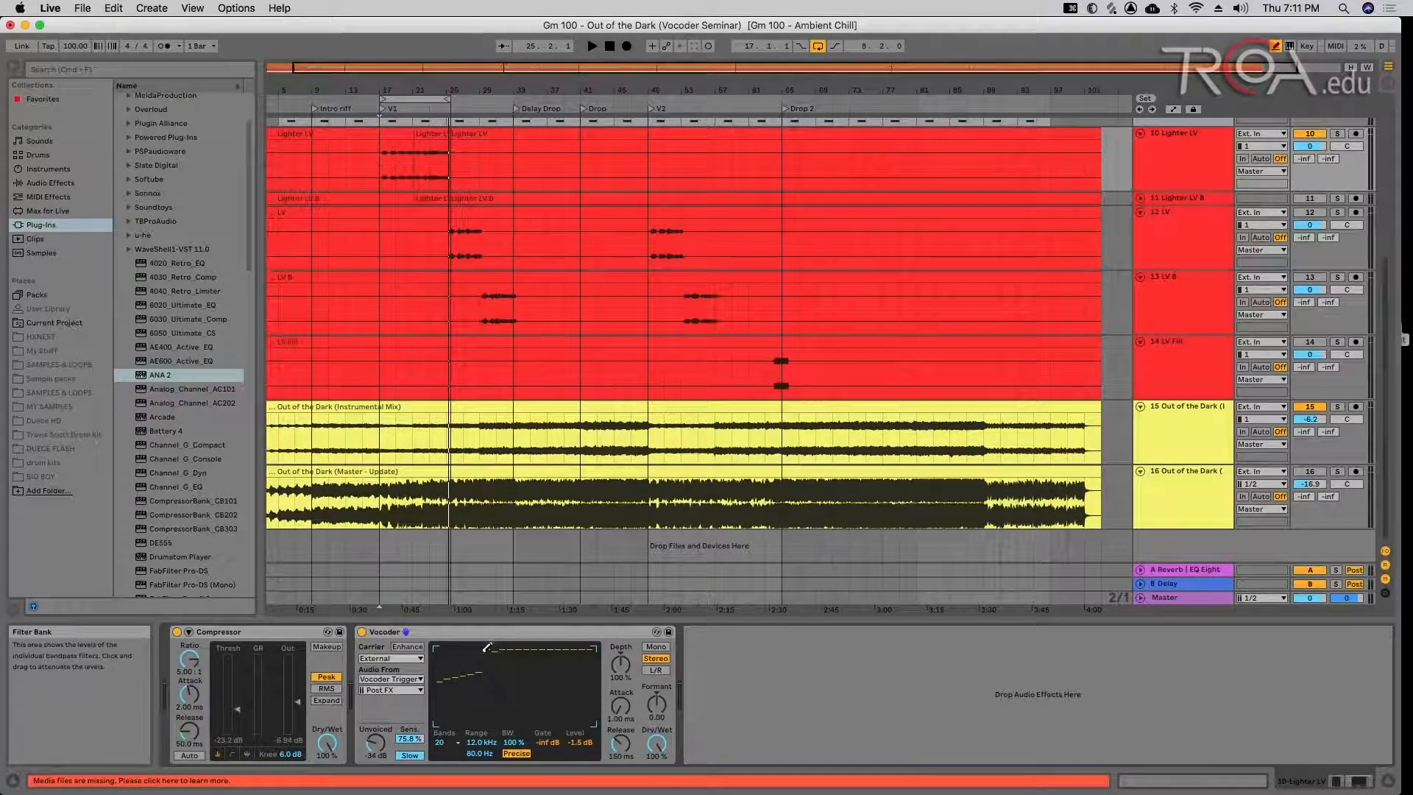
# - Raise the Vocoder's level to 5.6 dB during playback and compare its carrier with Enhance on and off
pyautogui.press('space')
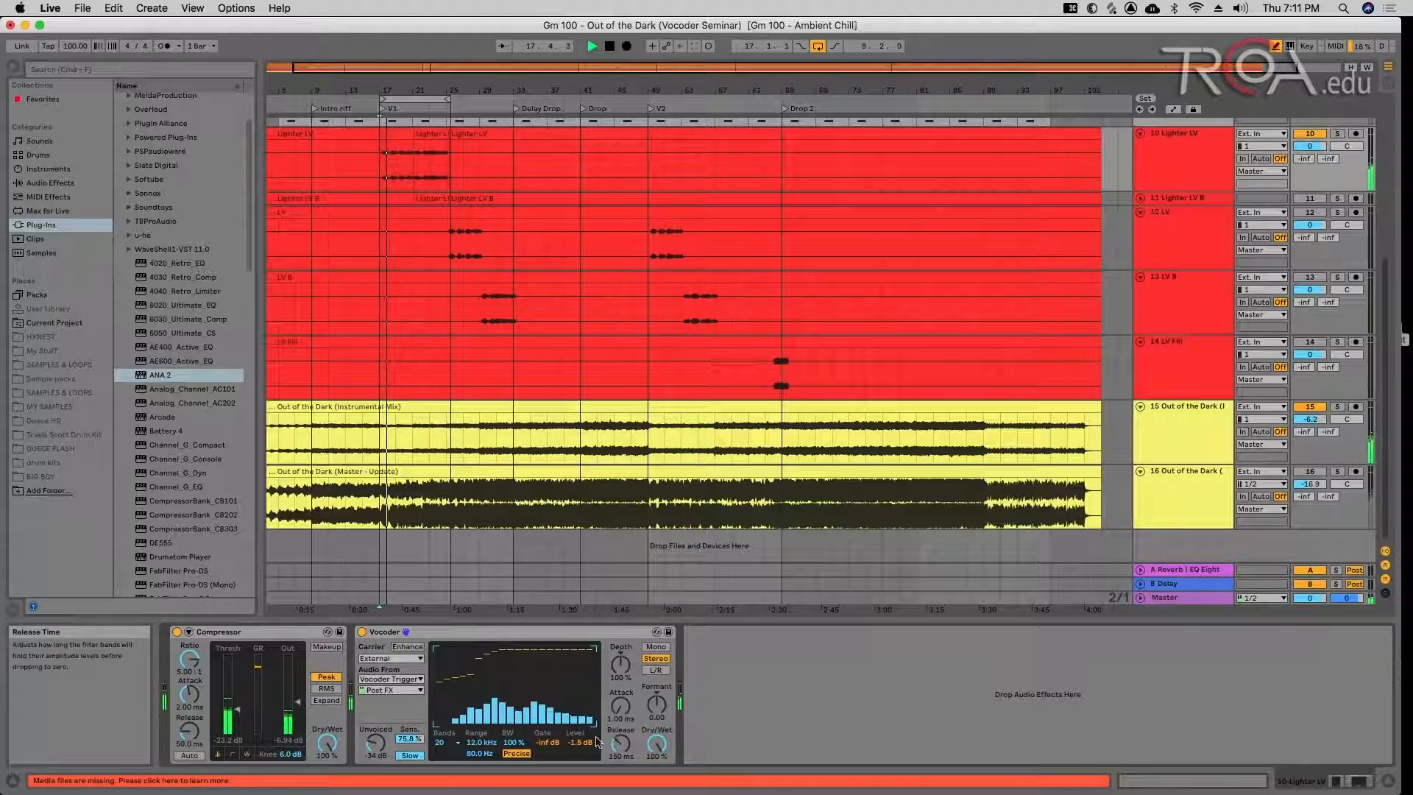
pyautogui.moveTo(580, 743); pyautogui.dragTo(580, 719)
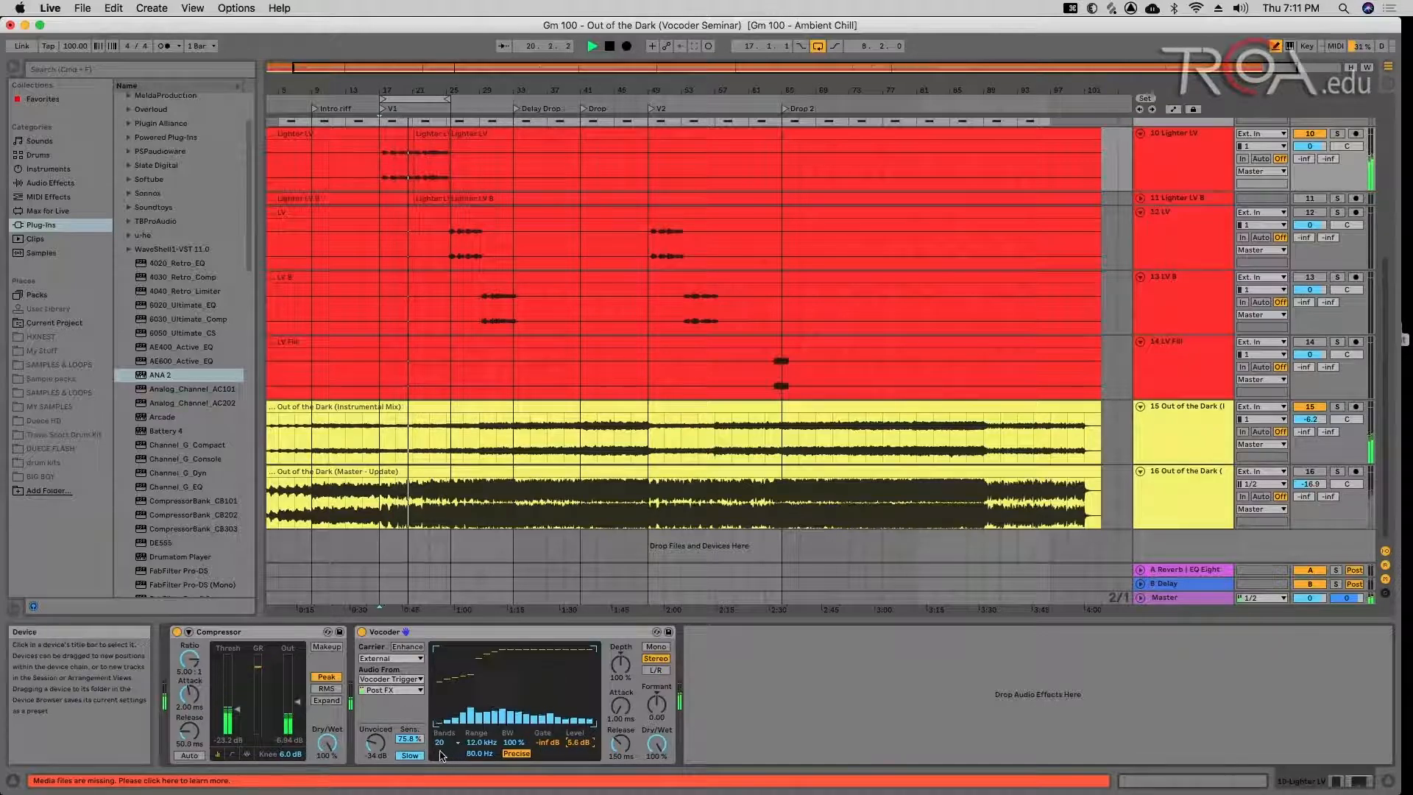
pyautogui.click(403, 647)
pyautogui.click(402, 647)
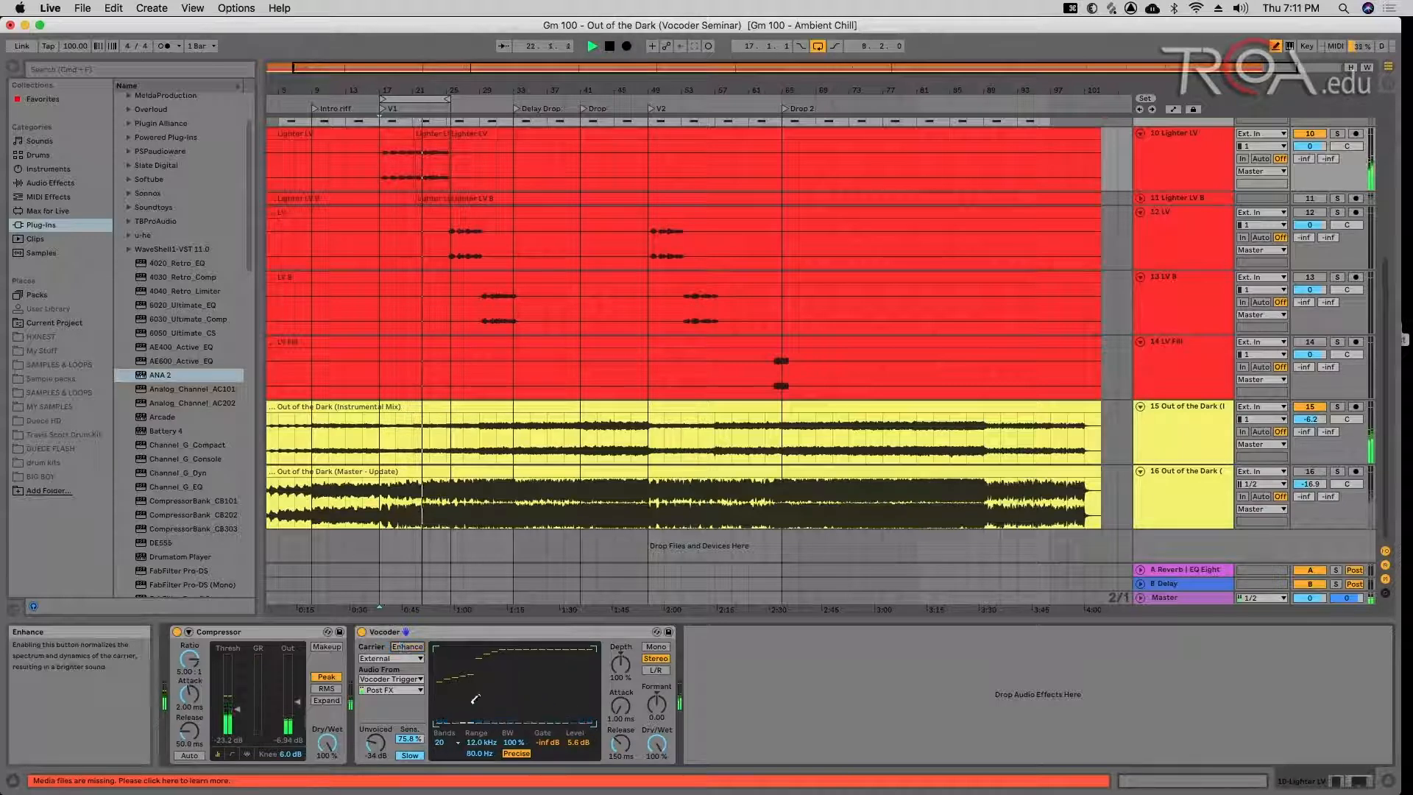
# - Set the Vocoder's number of bands to 24 and audition the verse
pyautogui.click(440, 742)
pyautogui.click(444, 665)
pyautogui.press('Down')
pyautogui.press('Down')
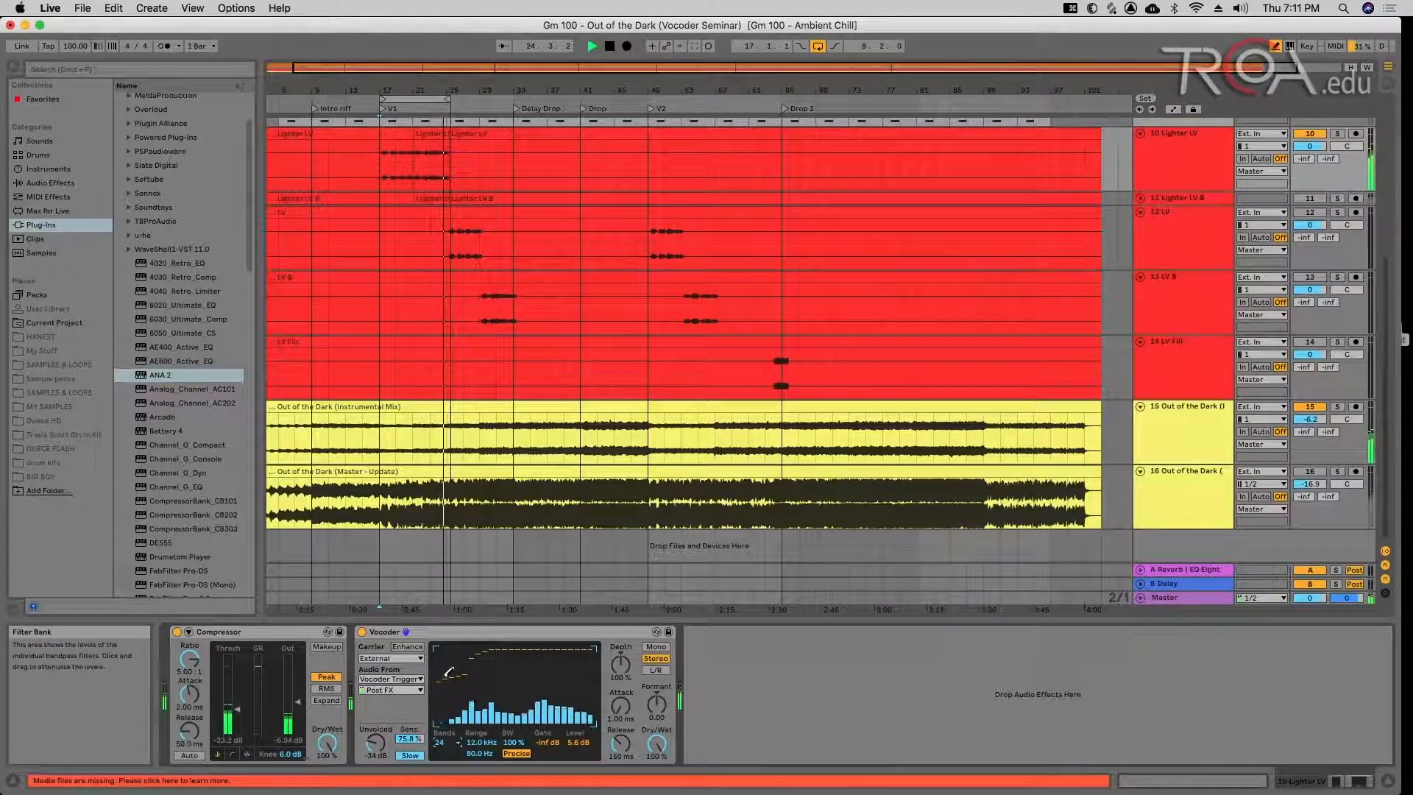
pyautogui.press('space')
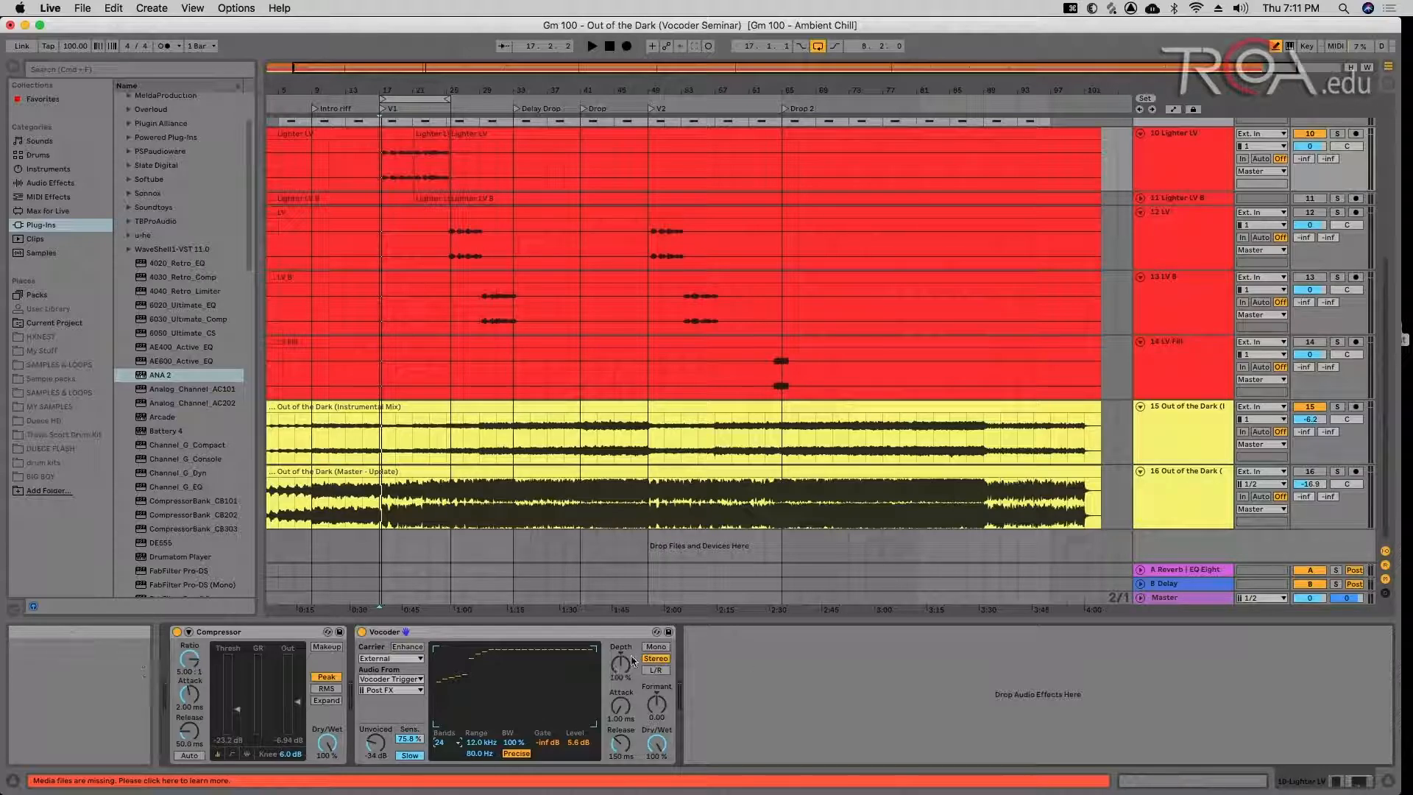
pyautogui.scroll(3, 1016, 427)
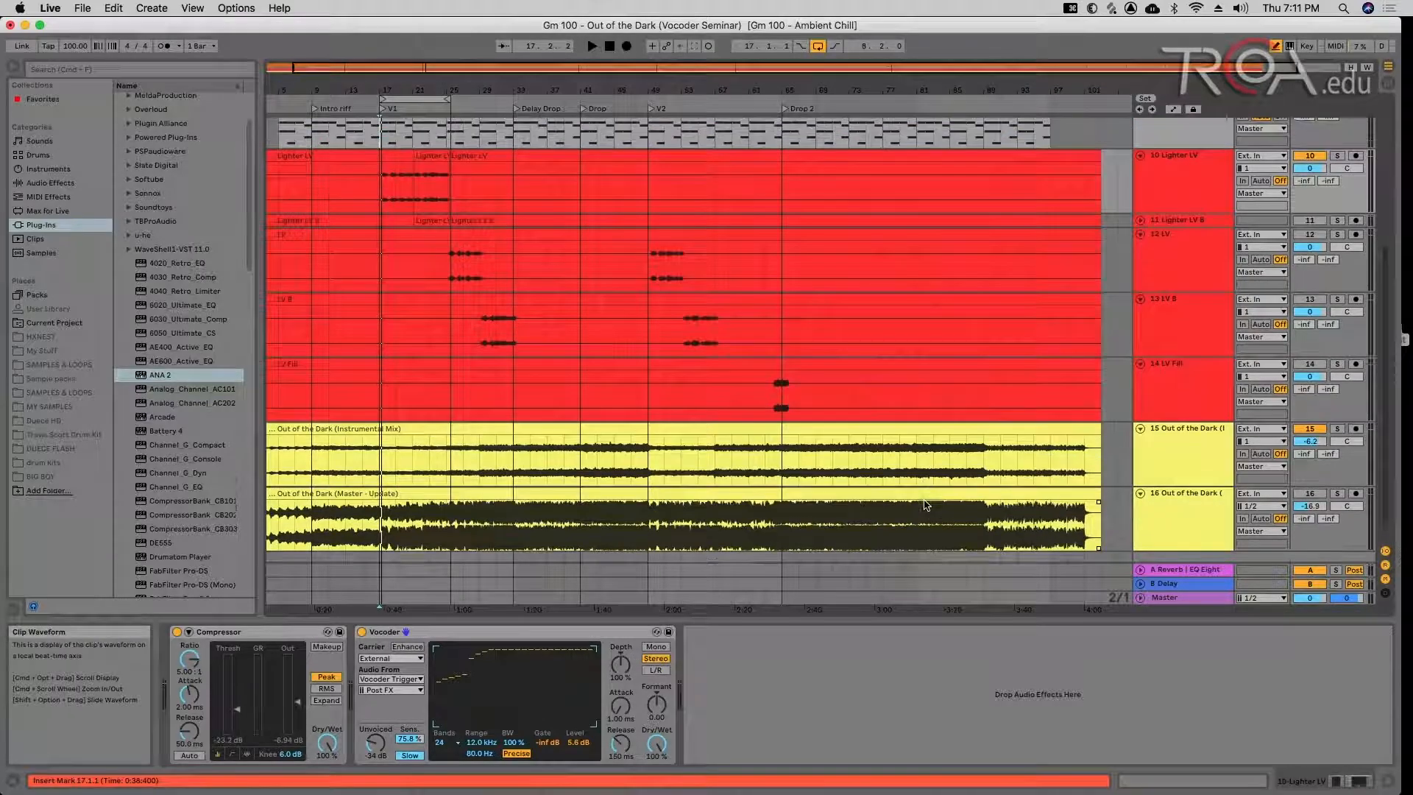